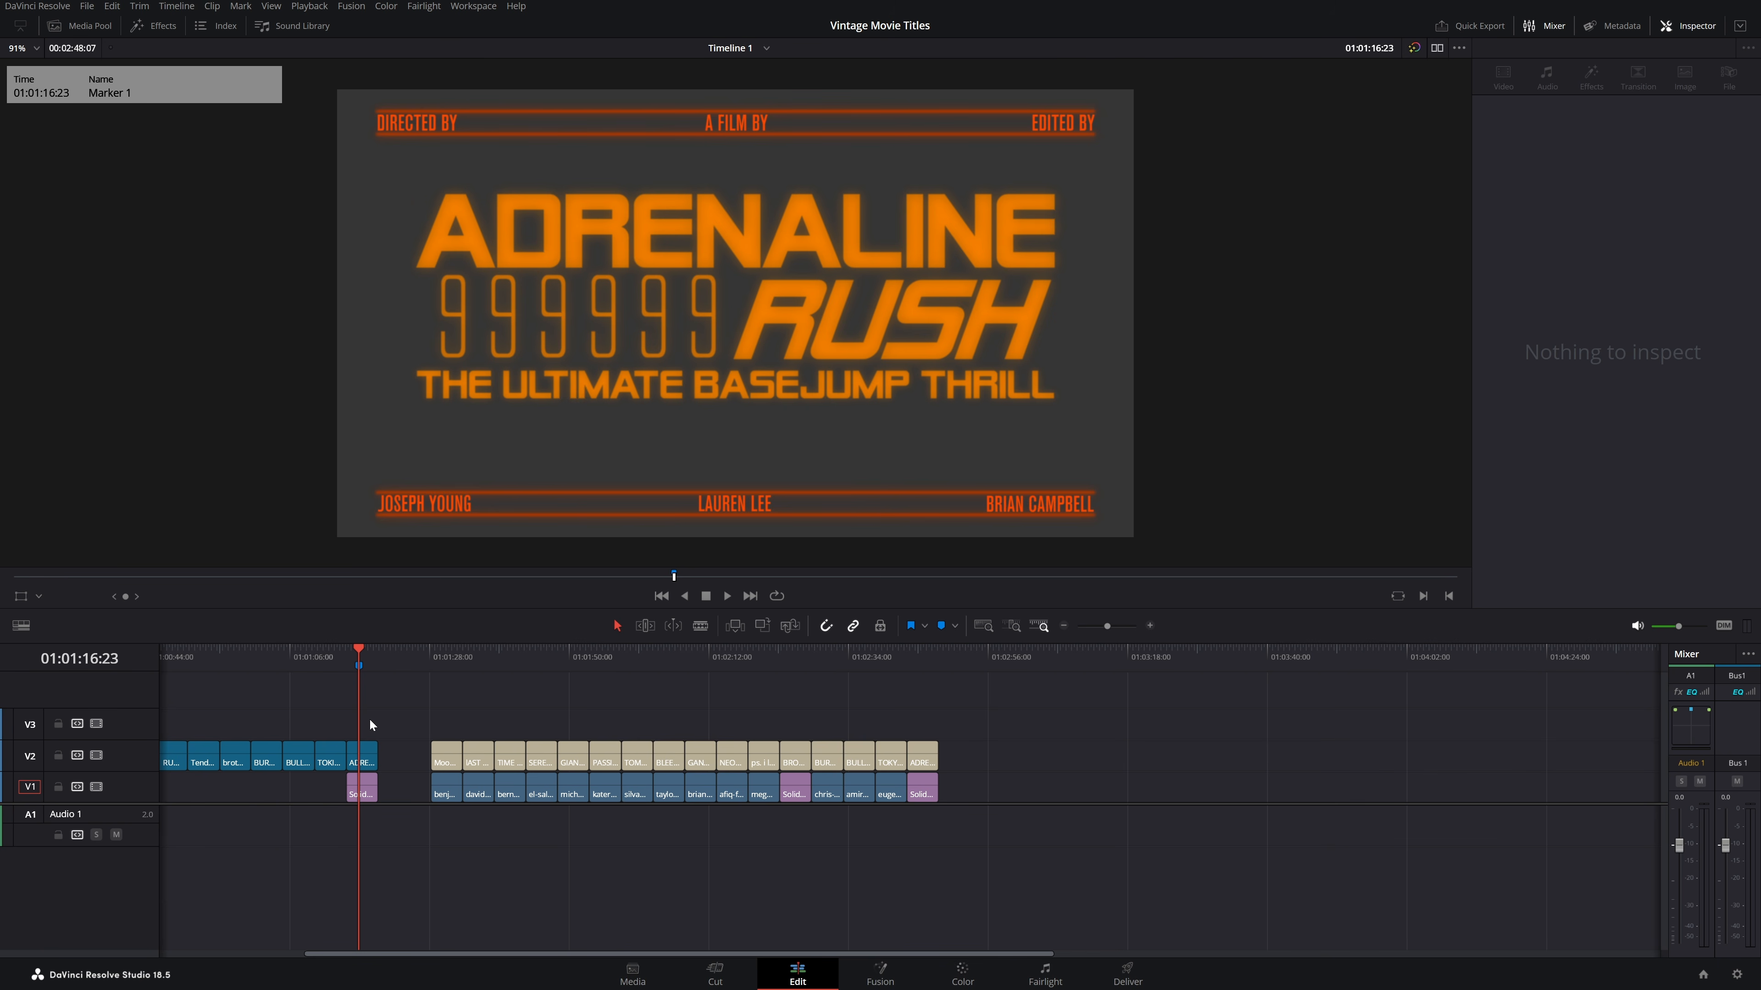
Step through the title clips on the timeline to review the vintage movie title examples
{"action": "key", "text": "Down"}
{"action": "key", "text": "Down"}
{"action": "key", "text": "Down"}
{"action": "key", "text": "Down"}
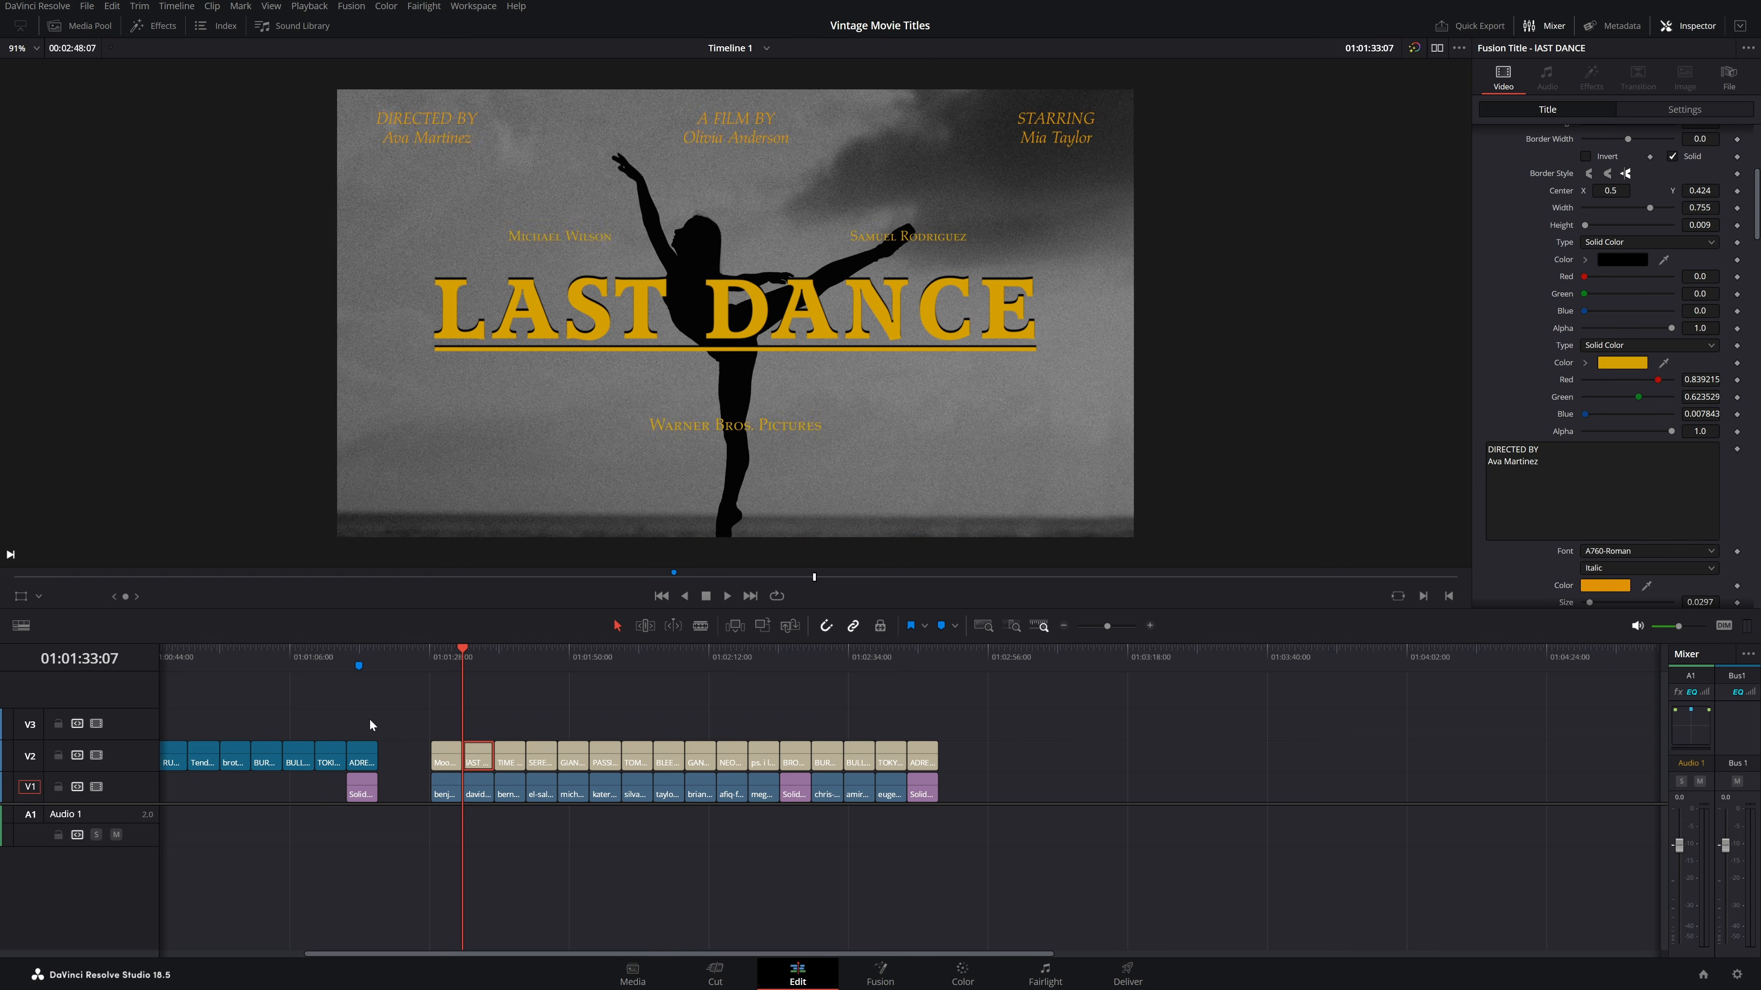
{"action": "key", "text": "Down"}
{"action": "key", "text": "Down"}
{"action": "key", "text": "Down"}
{"action": "key", "text": "Down"}
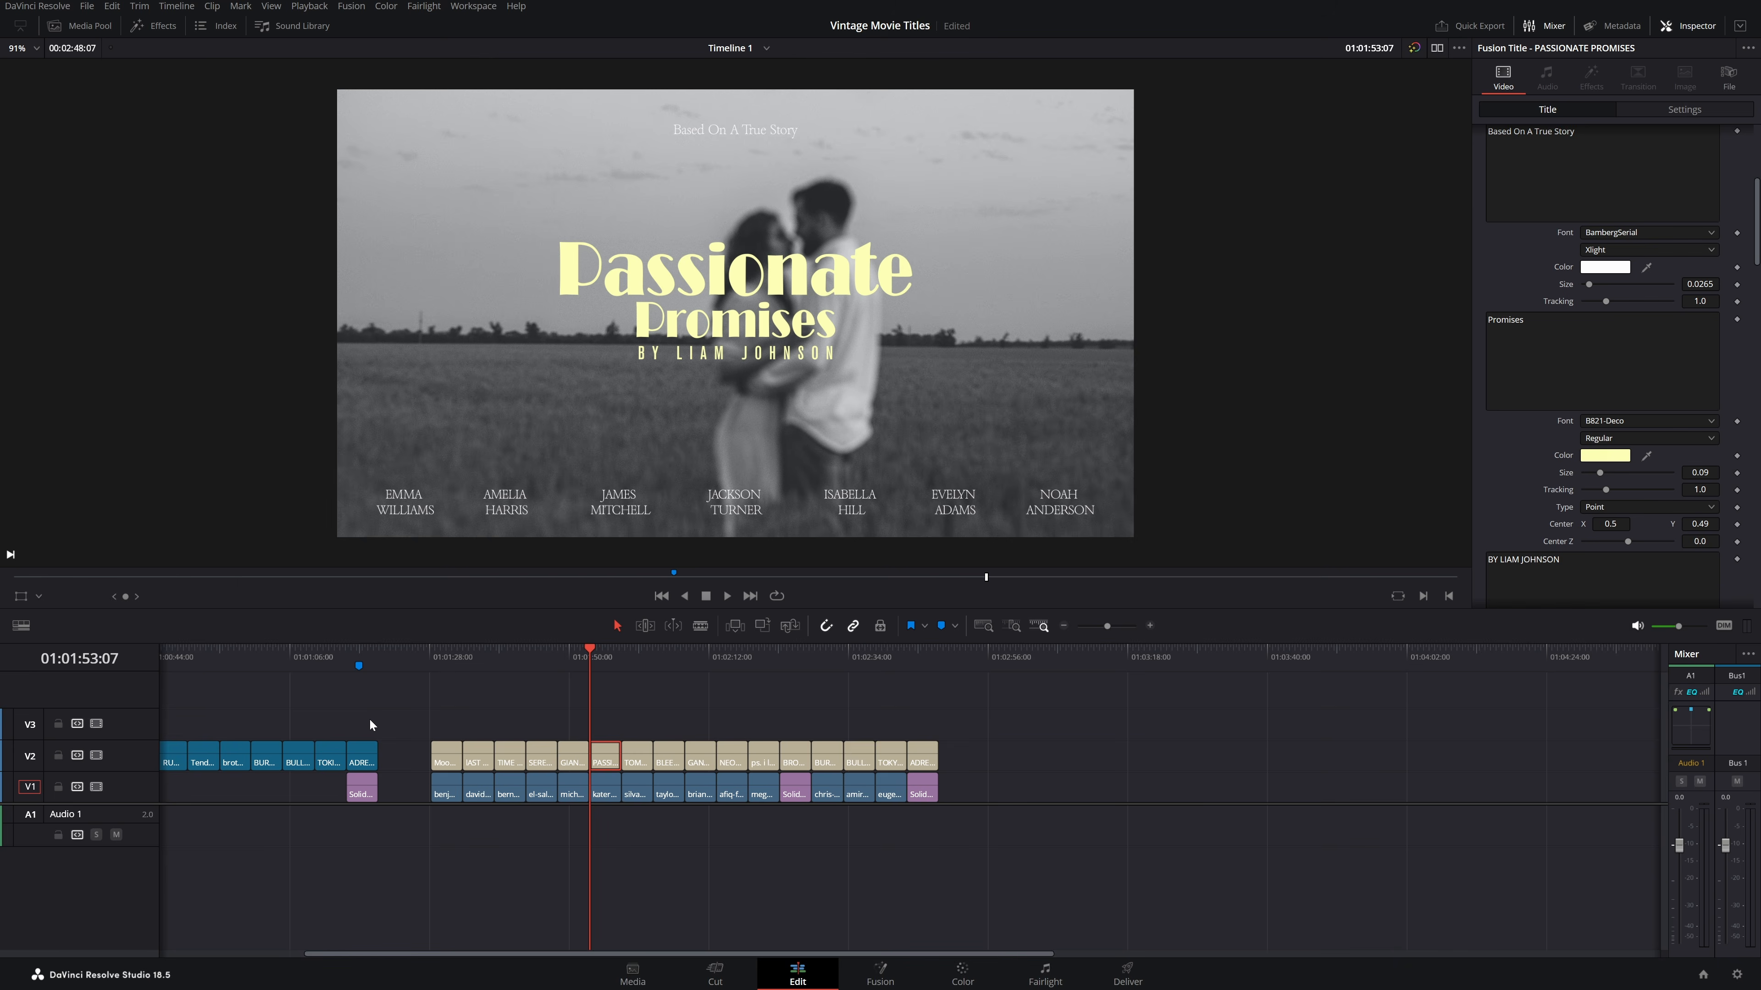
{"action": "key", "text": "Down"}
{"action": "key", "text": "Down"}
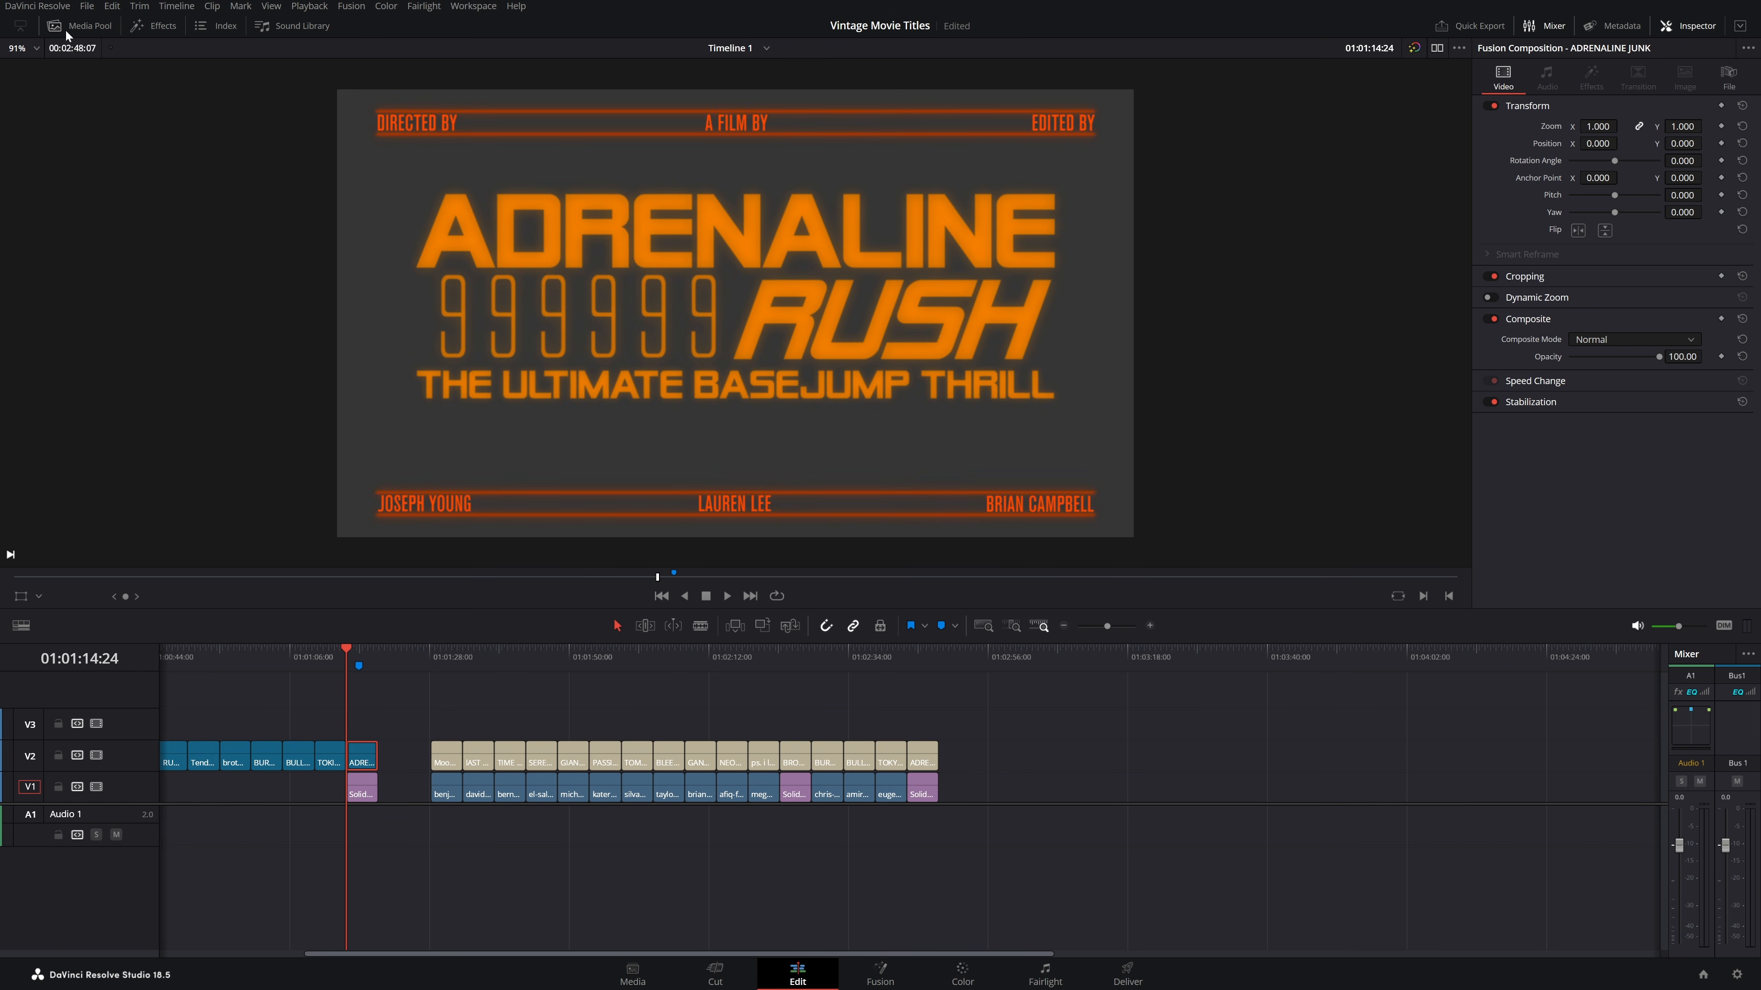
Create a new Fusion composition named ADRENALINE RUSH in Bin 1 of the media pool
{"action": "left_click", "coordinate": [68, 28]}
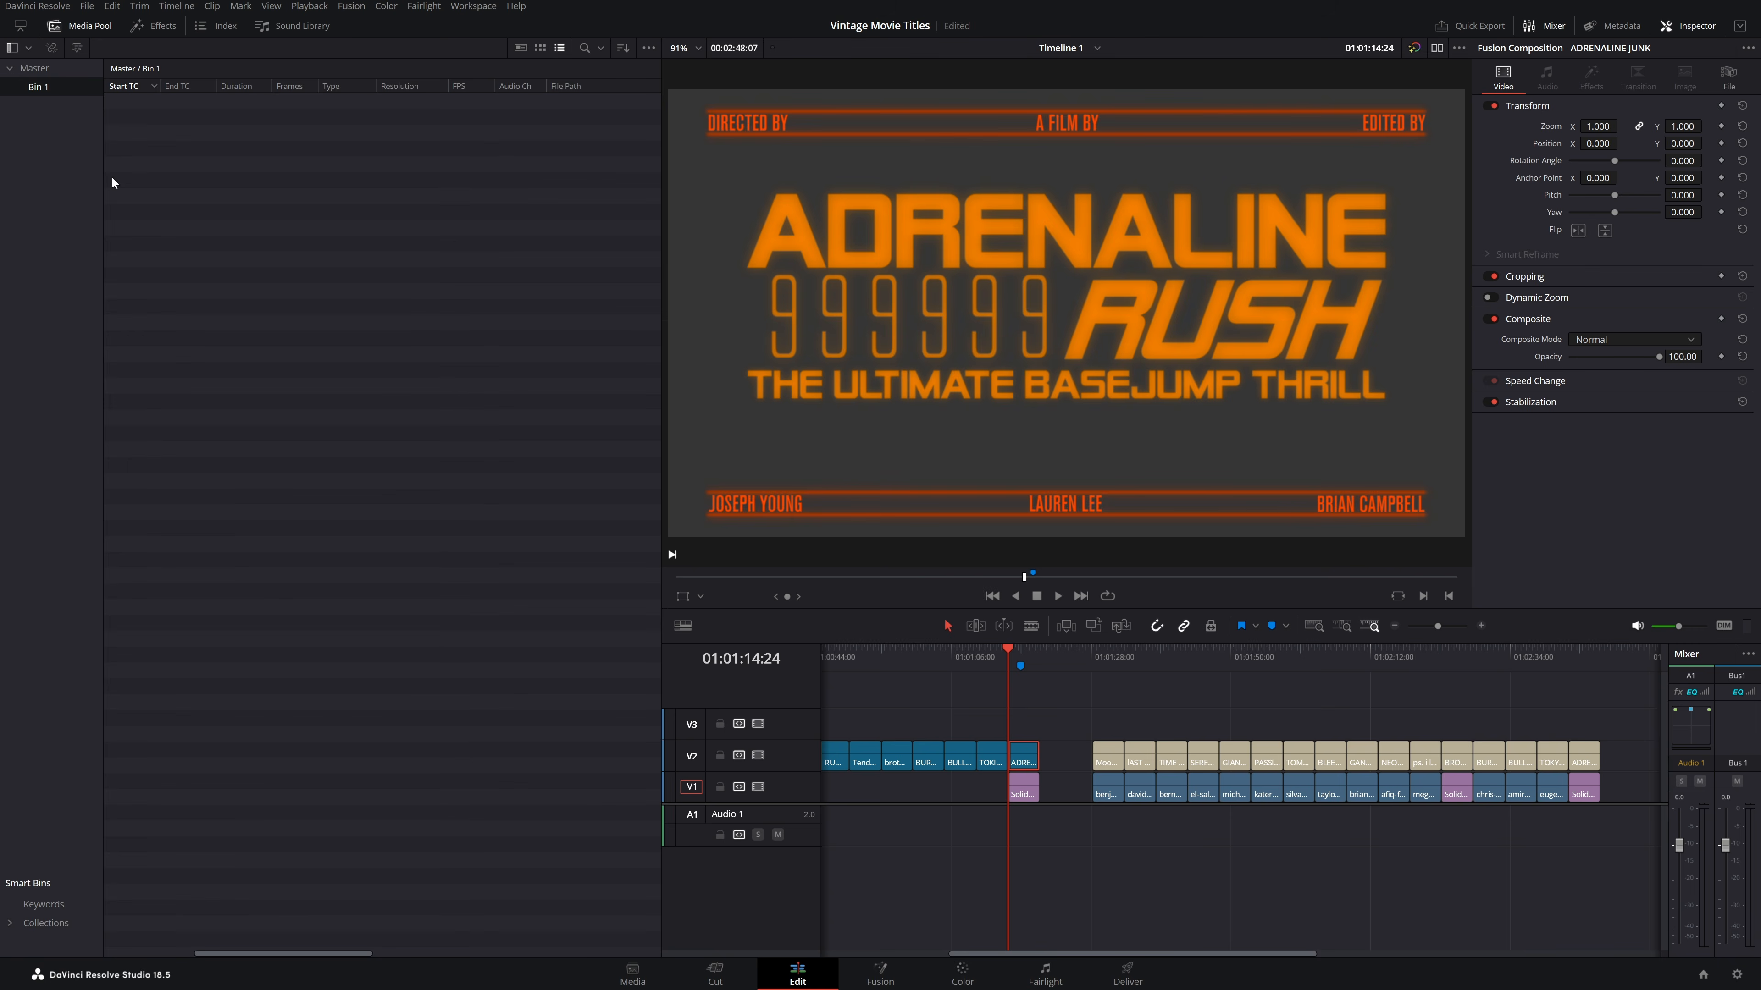
{"action": "scroll", "coordinate": [281, 405], "scroll_direction": "left", "scroll_amount": 4}
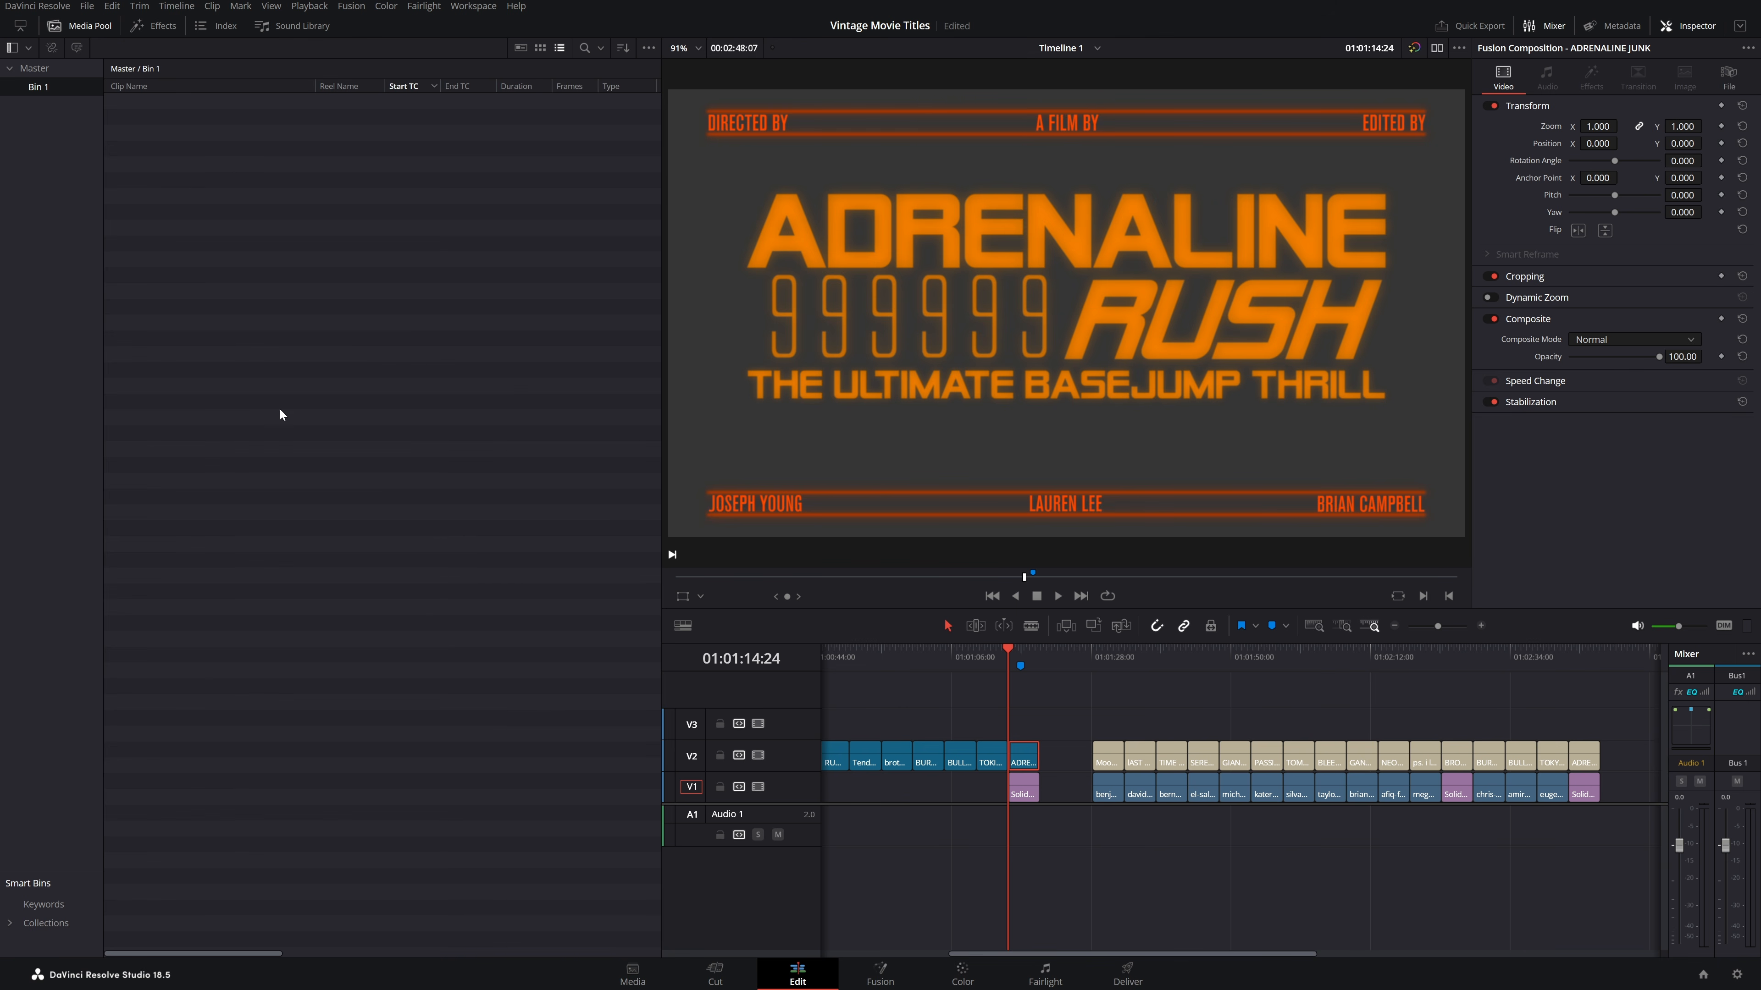
{"action": "right_click", "coordinate": [203, 141]}
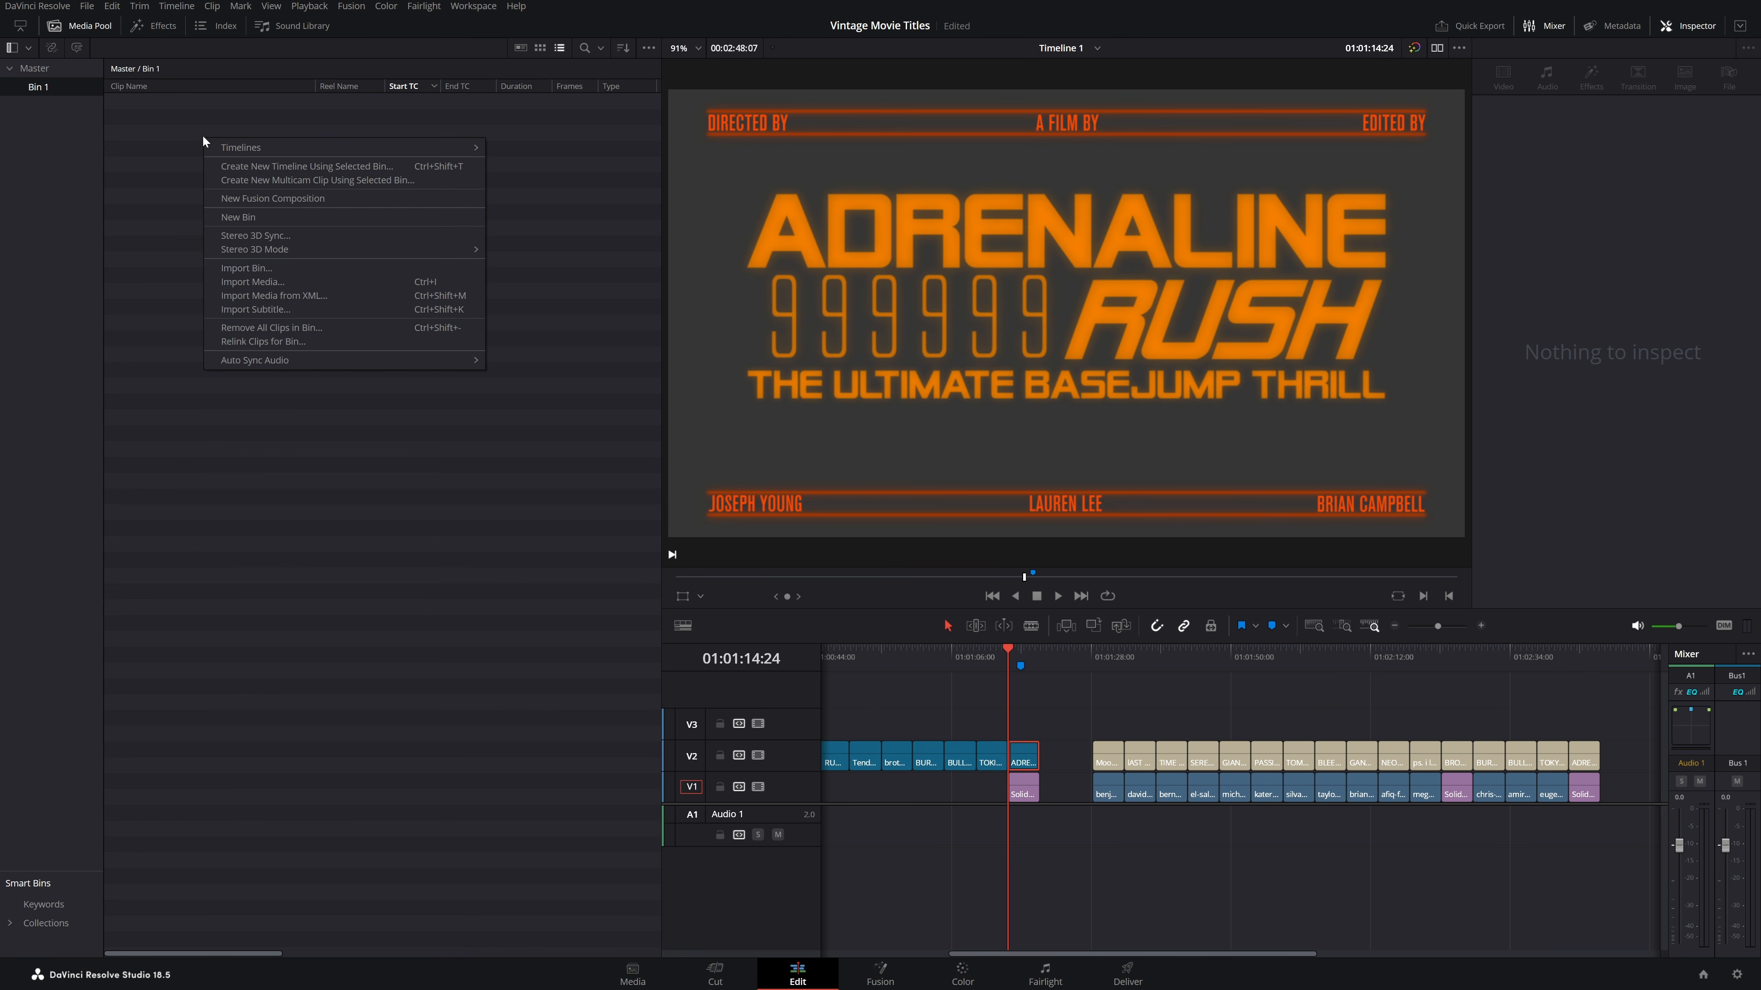
{"action": "left_click", "coordinate": [245, 199]}
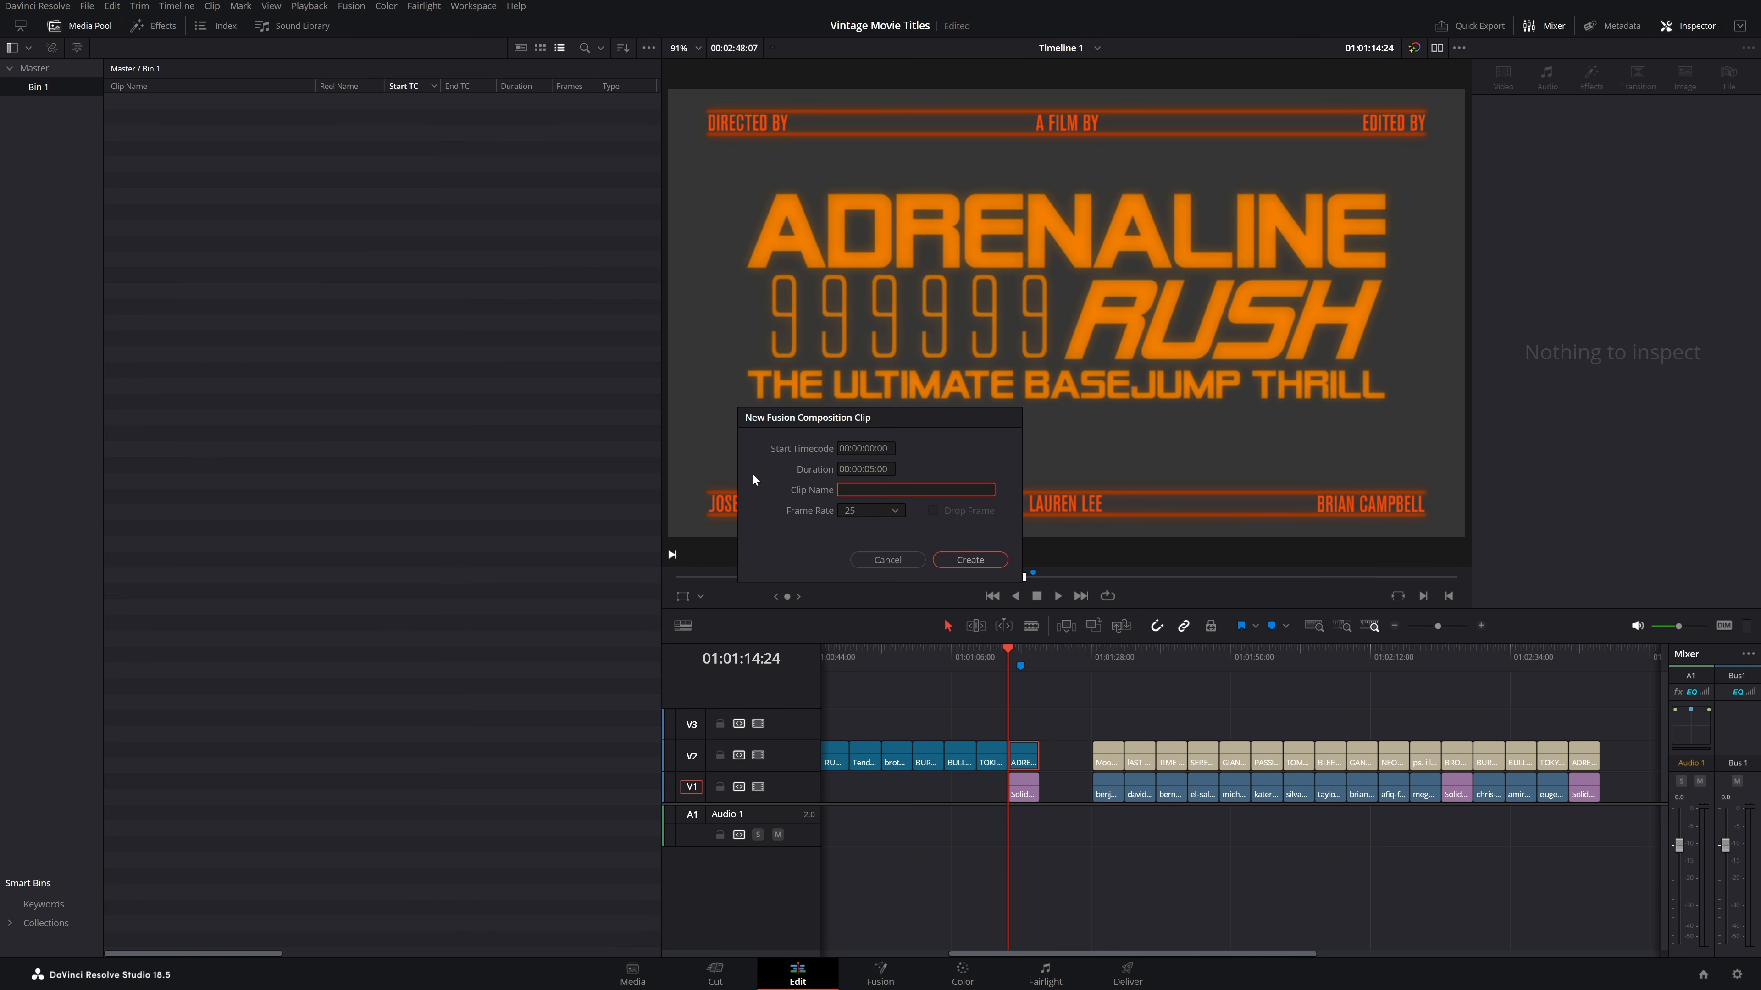
{"action": "type", "text": "ADRENALINE RUSH"}
{"action": "key", "text": "Return"}
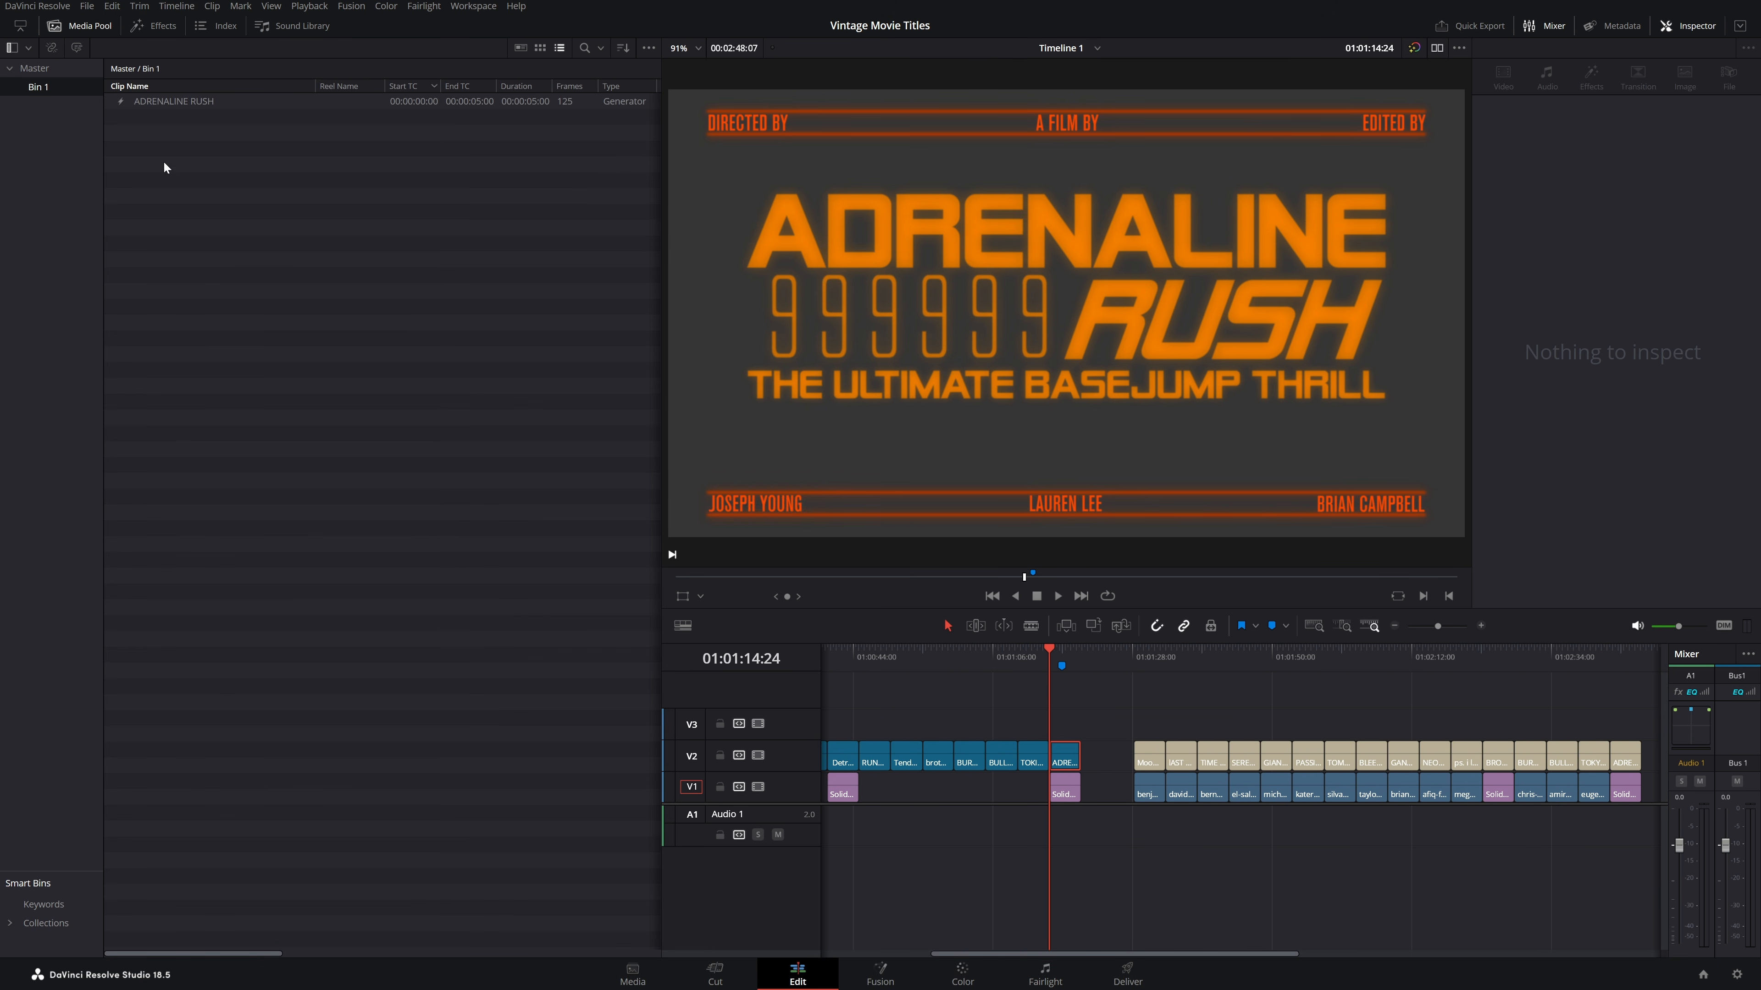
Place the ADRENALINE RUSH composition on V2 directly after the ADRENALINE JUNK clip, open it in Fusion and reposition MediaOut1 to leave room for nodes
{"action": "left_click_drag", "start_coordinate": [138, 101], "coordinate": [1084, 758]}
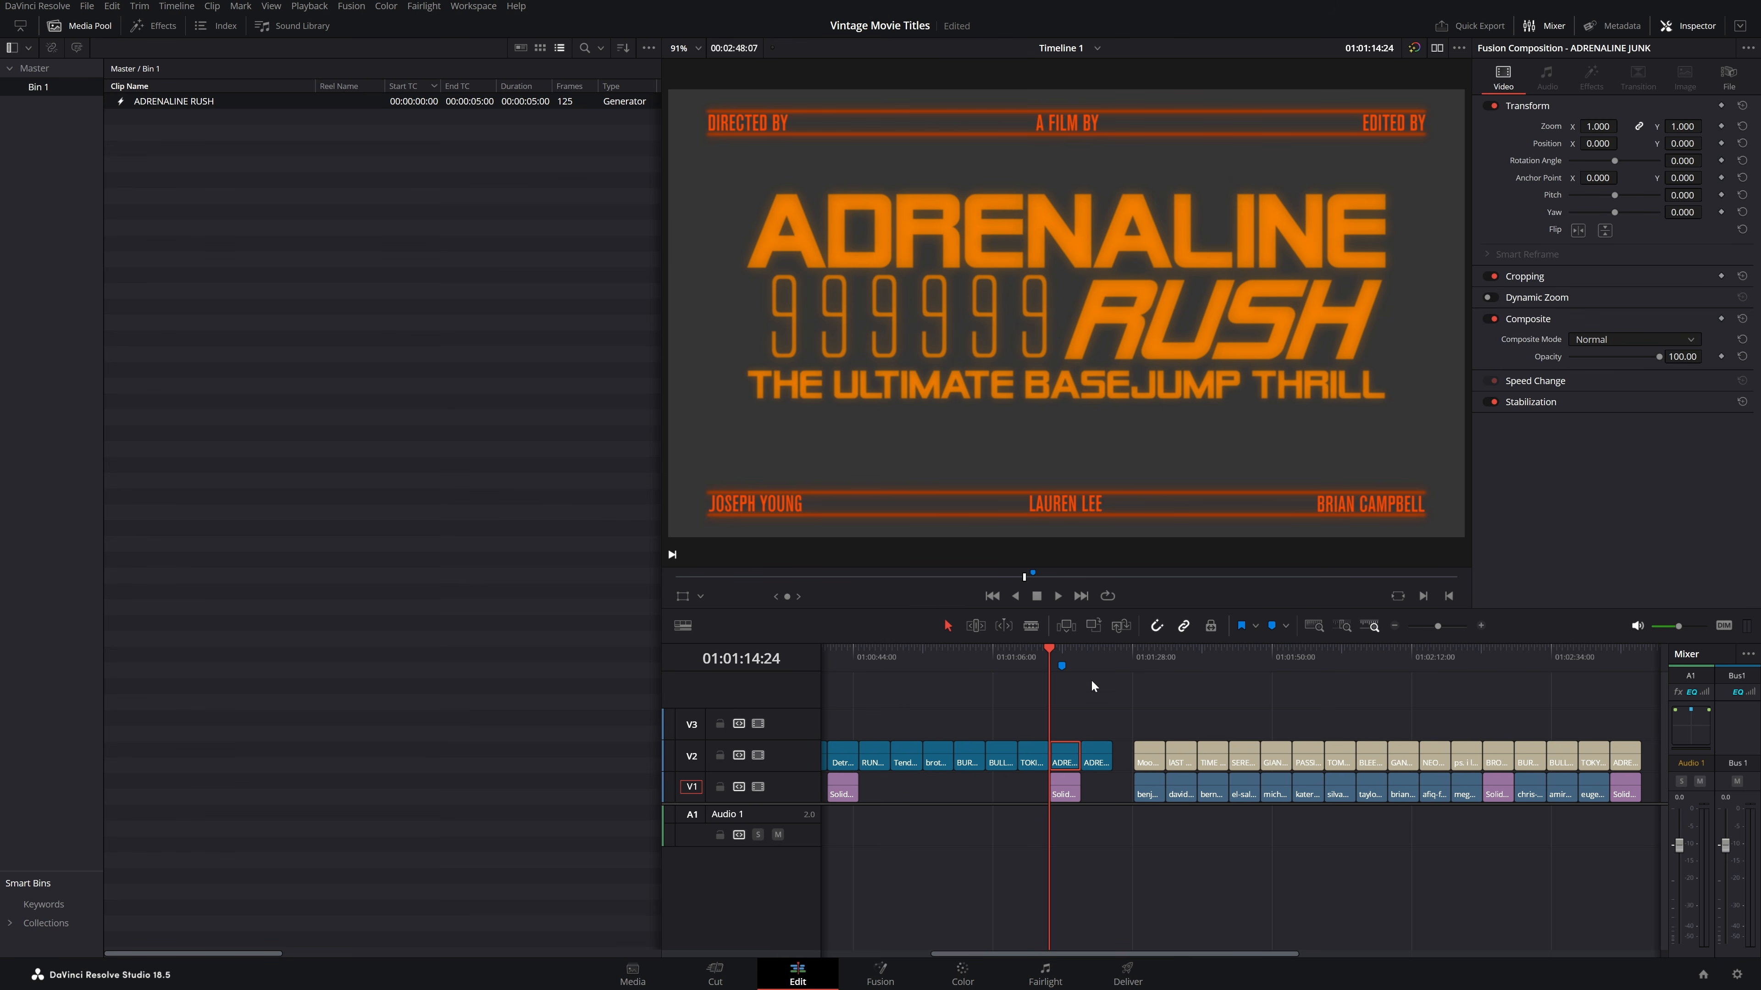
{"action": "left_click", "coordinate": [1093, 658]}
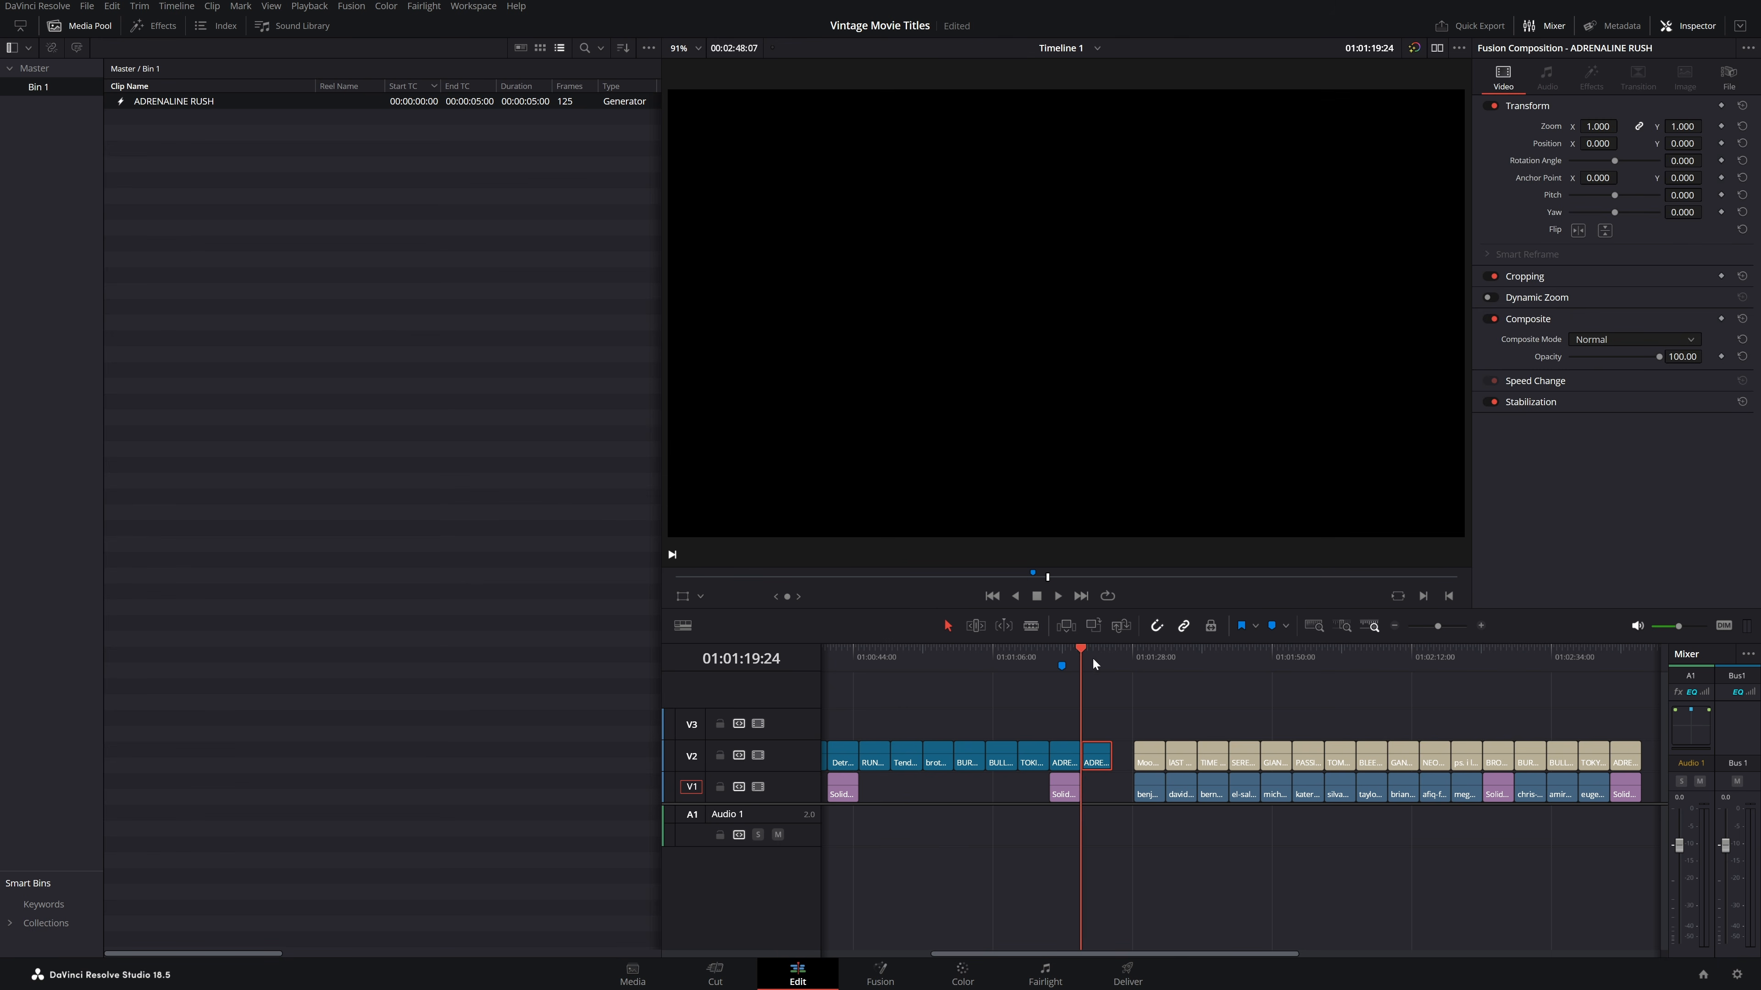
{"action": "left_click", "coordinate": [879, 982]}
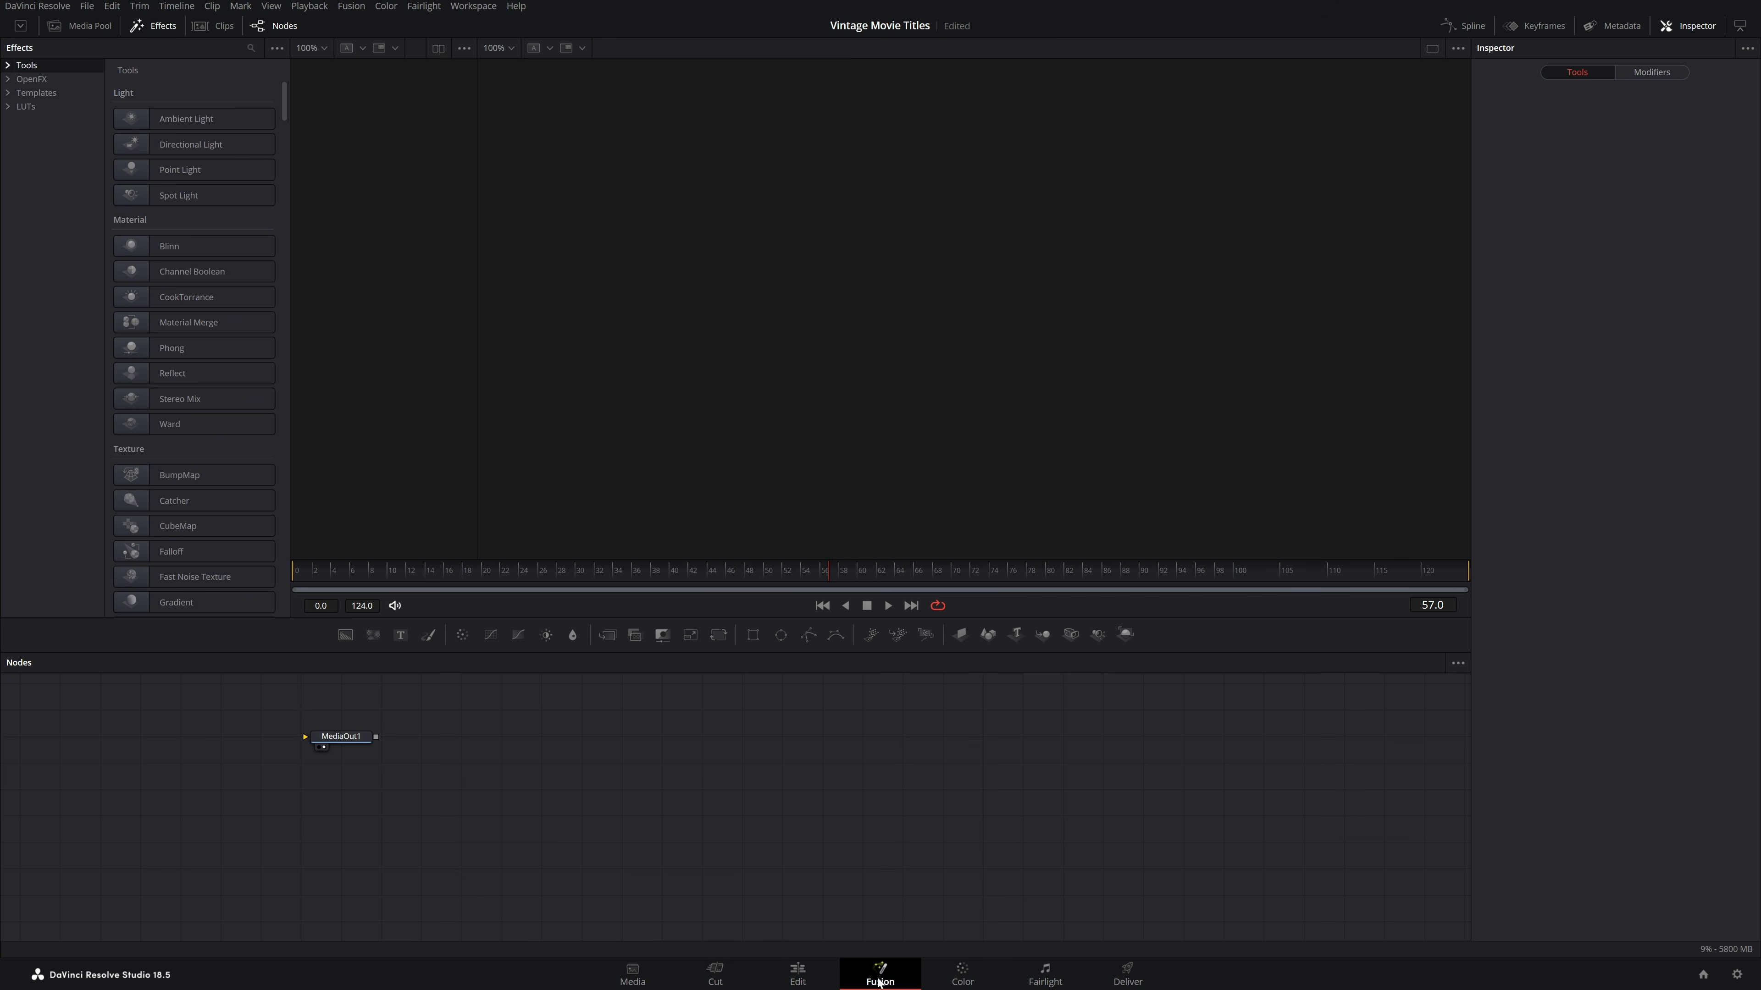
{"action": "left_click_drag", "start_coordinate": [341, 736], "coordinate": [971, 795]}
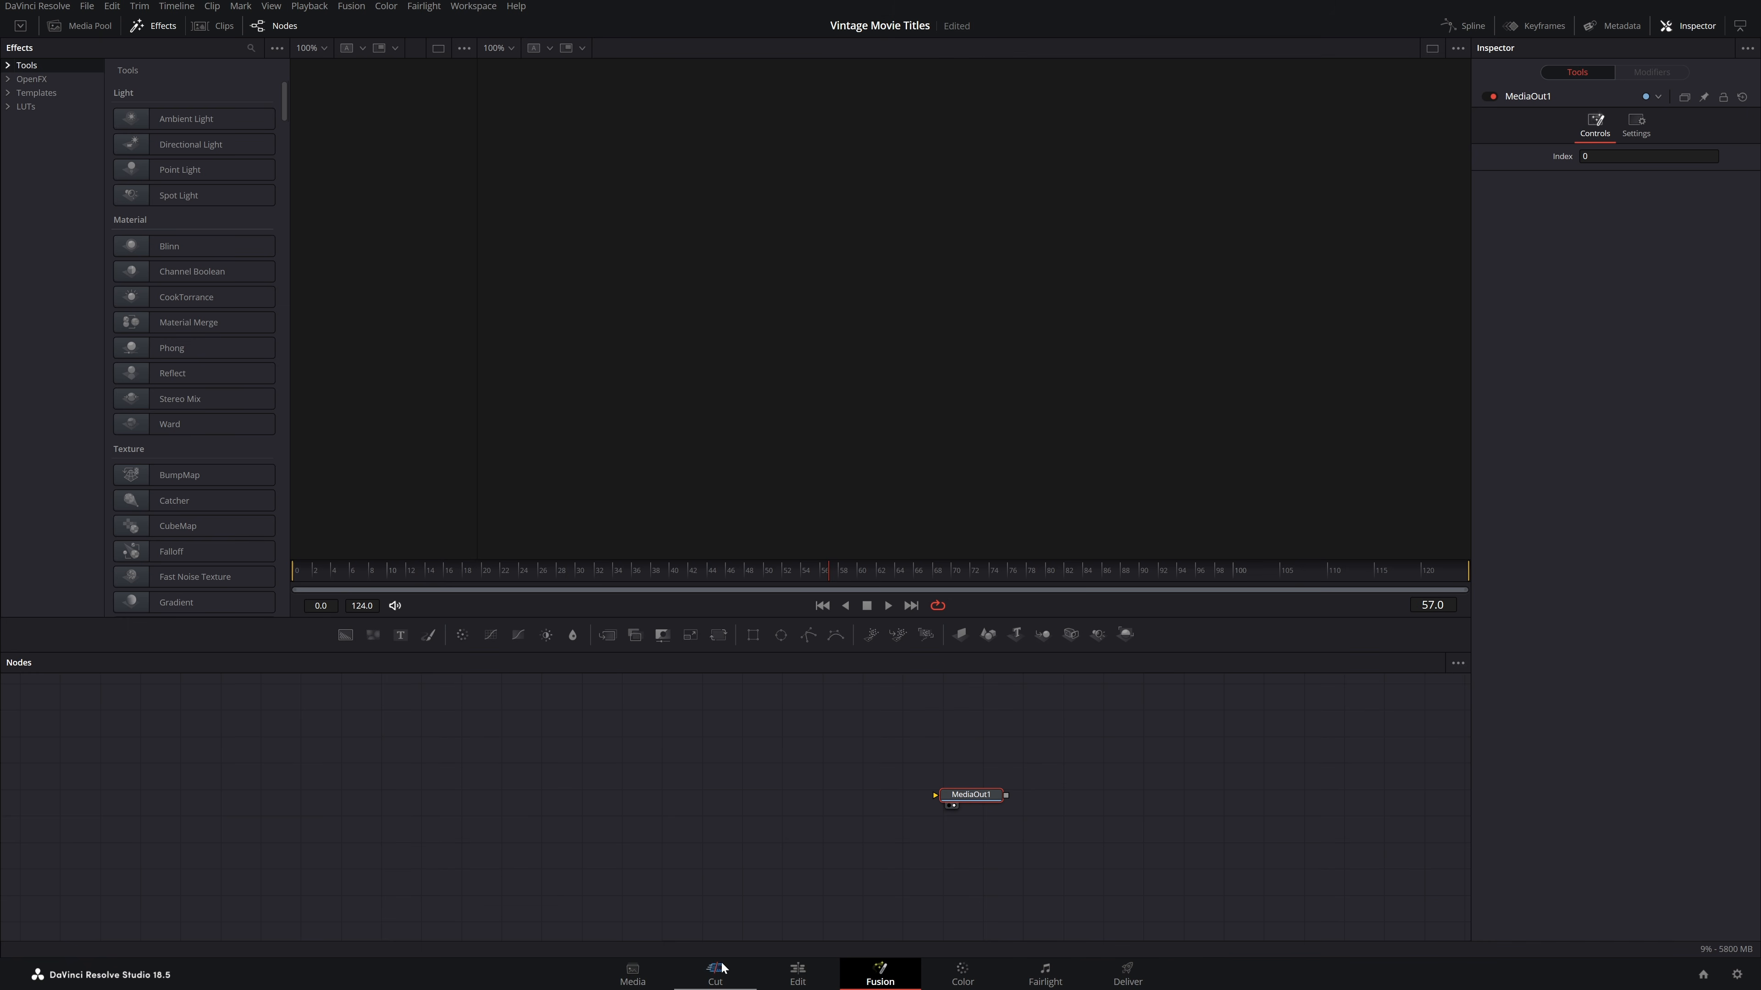
Open the finished ADRENALINE JUNK composition in Fusion and examine its chain of rectangle, background, text, glow, defocus and merge nodes
{"action": "left_click", "coordinate": [783, 973]}
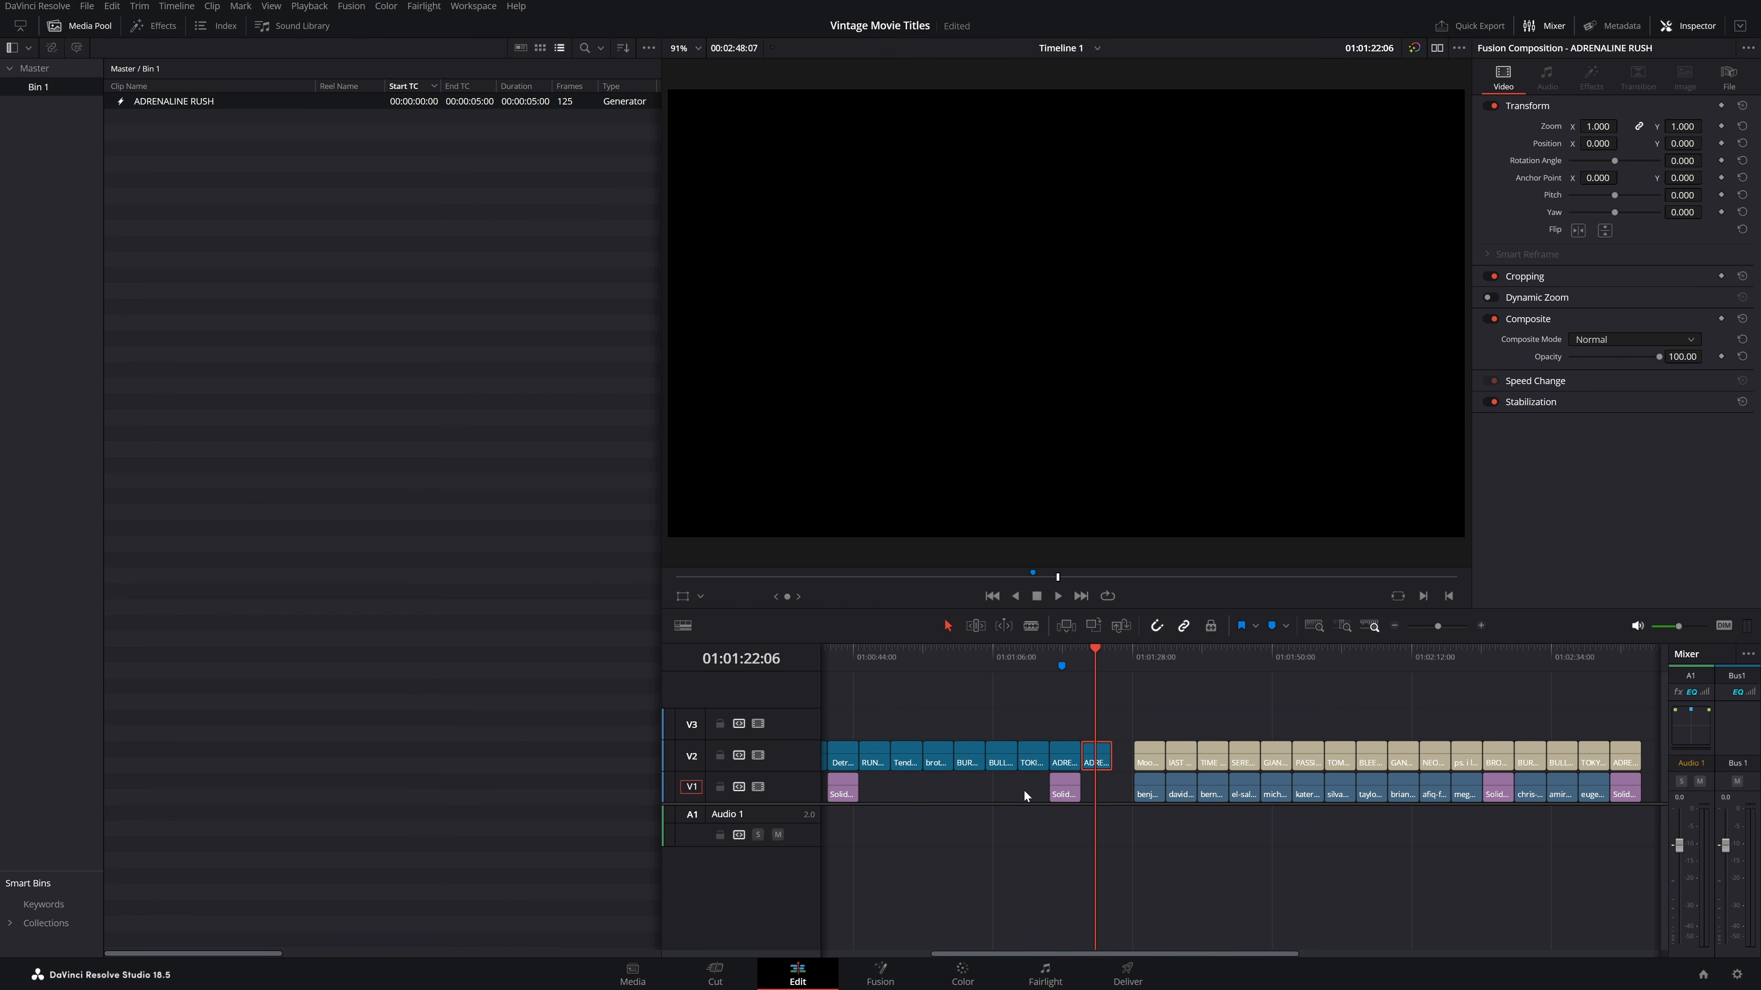
{"action": "left_click_drag", "start_coordinate": [1080, 653], "coordinate": [1068, 651]}
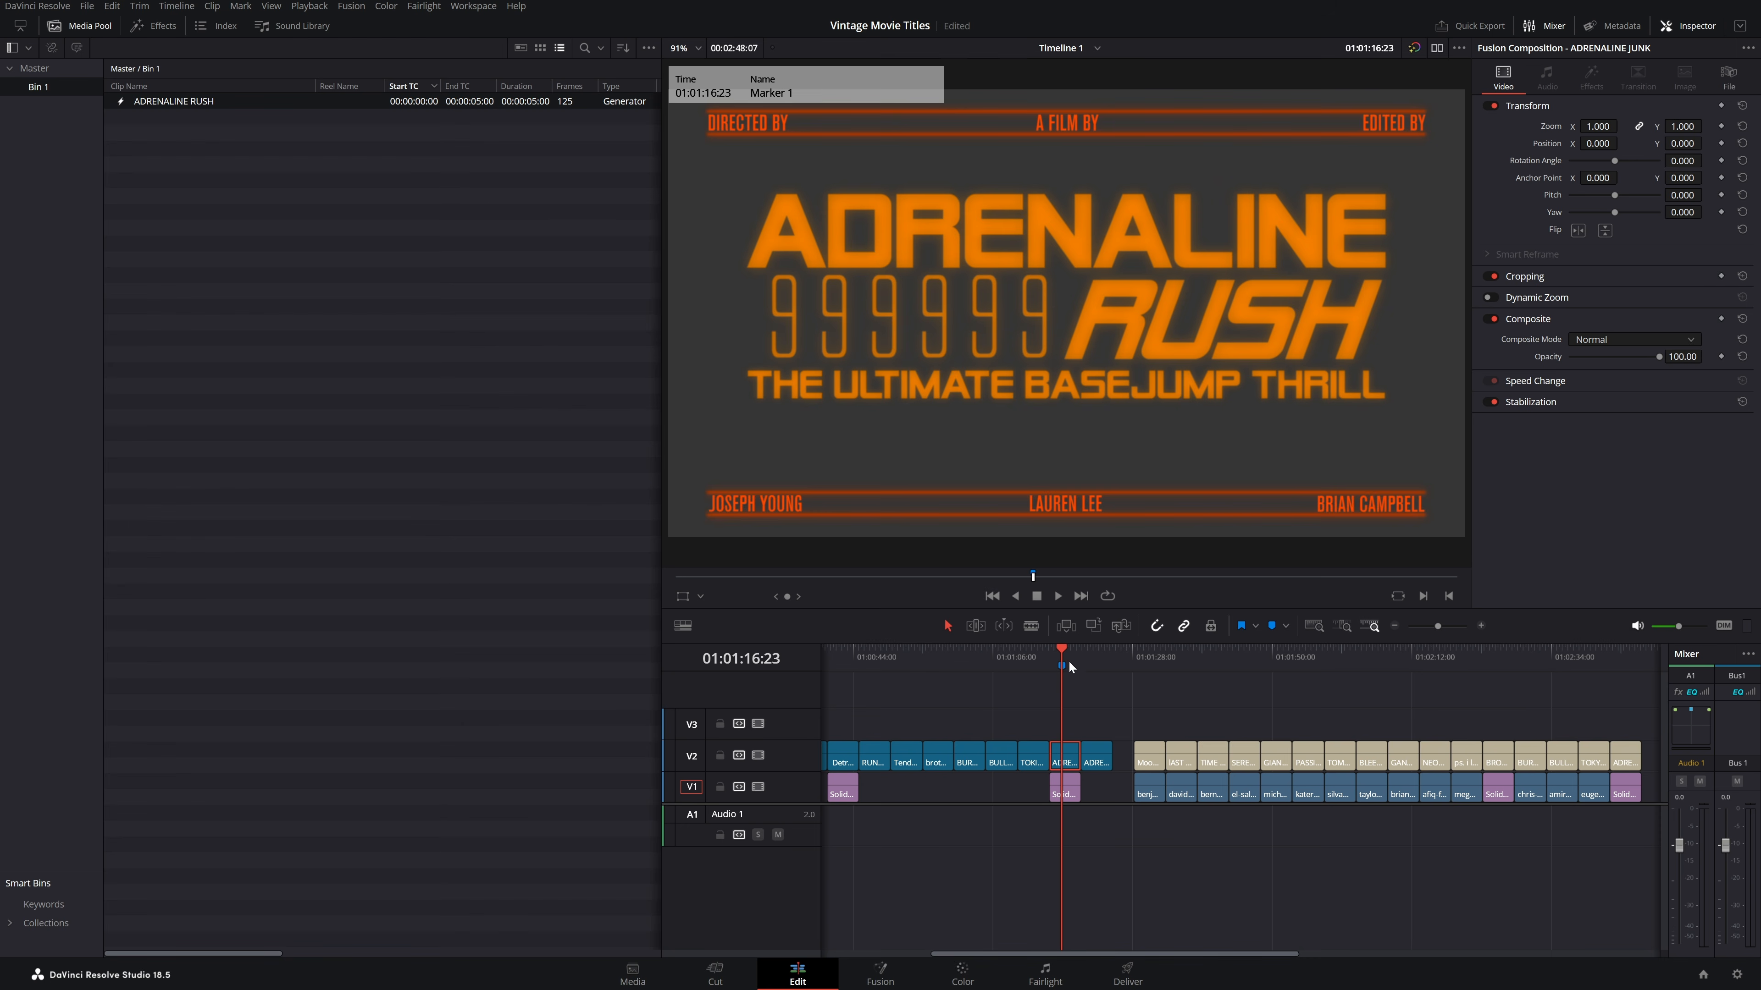
{"action": "left_click", "coordinate": [900, 979]}
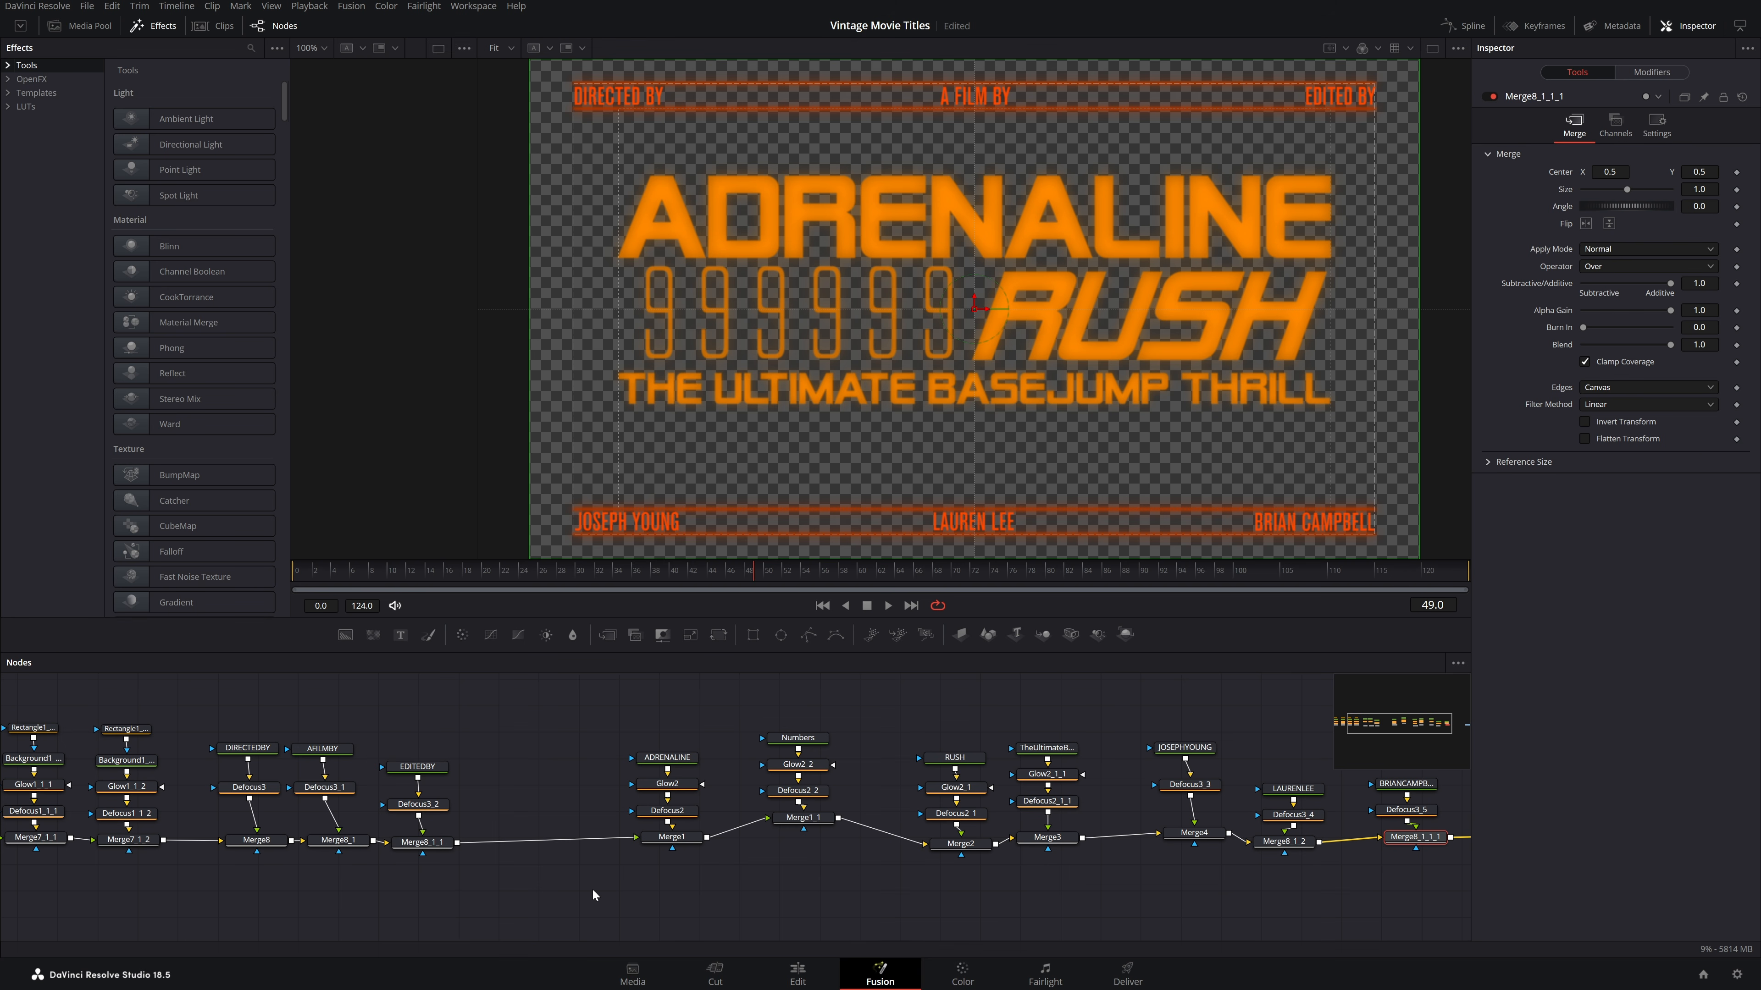
{"action": "left_click_drag", "start_coordinate": [525, 801], "coordinate": [878, 813]}
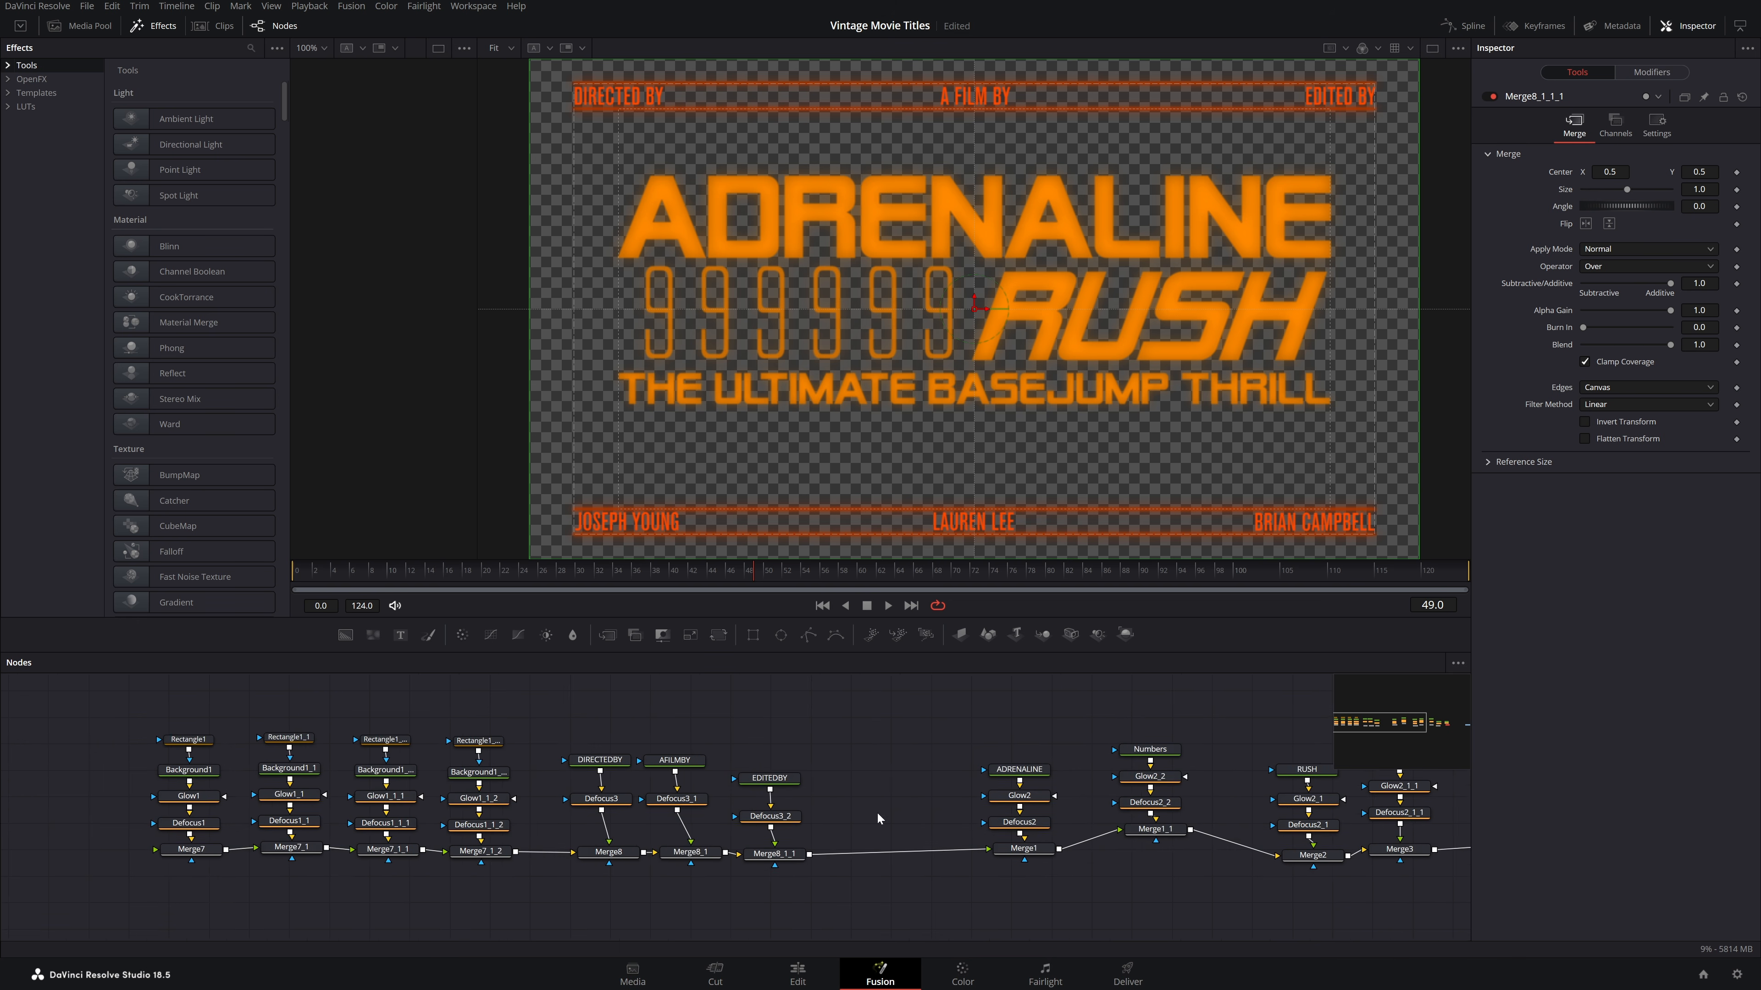
{"action": "left_click_drag", "start_coordinate": [538, 718], "coordinate": [814, 719]}
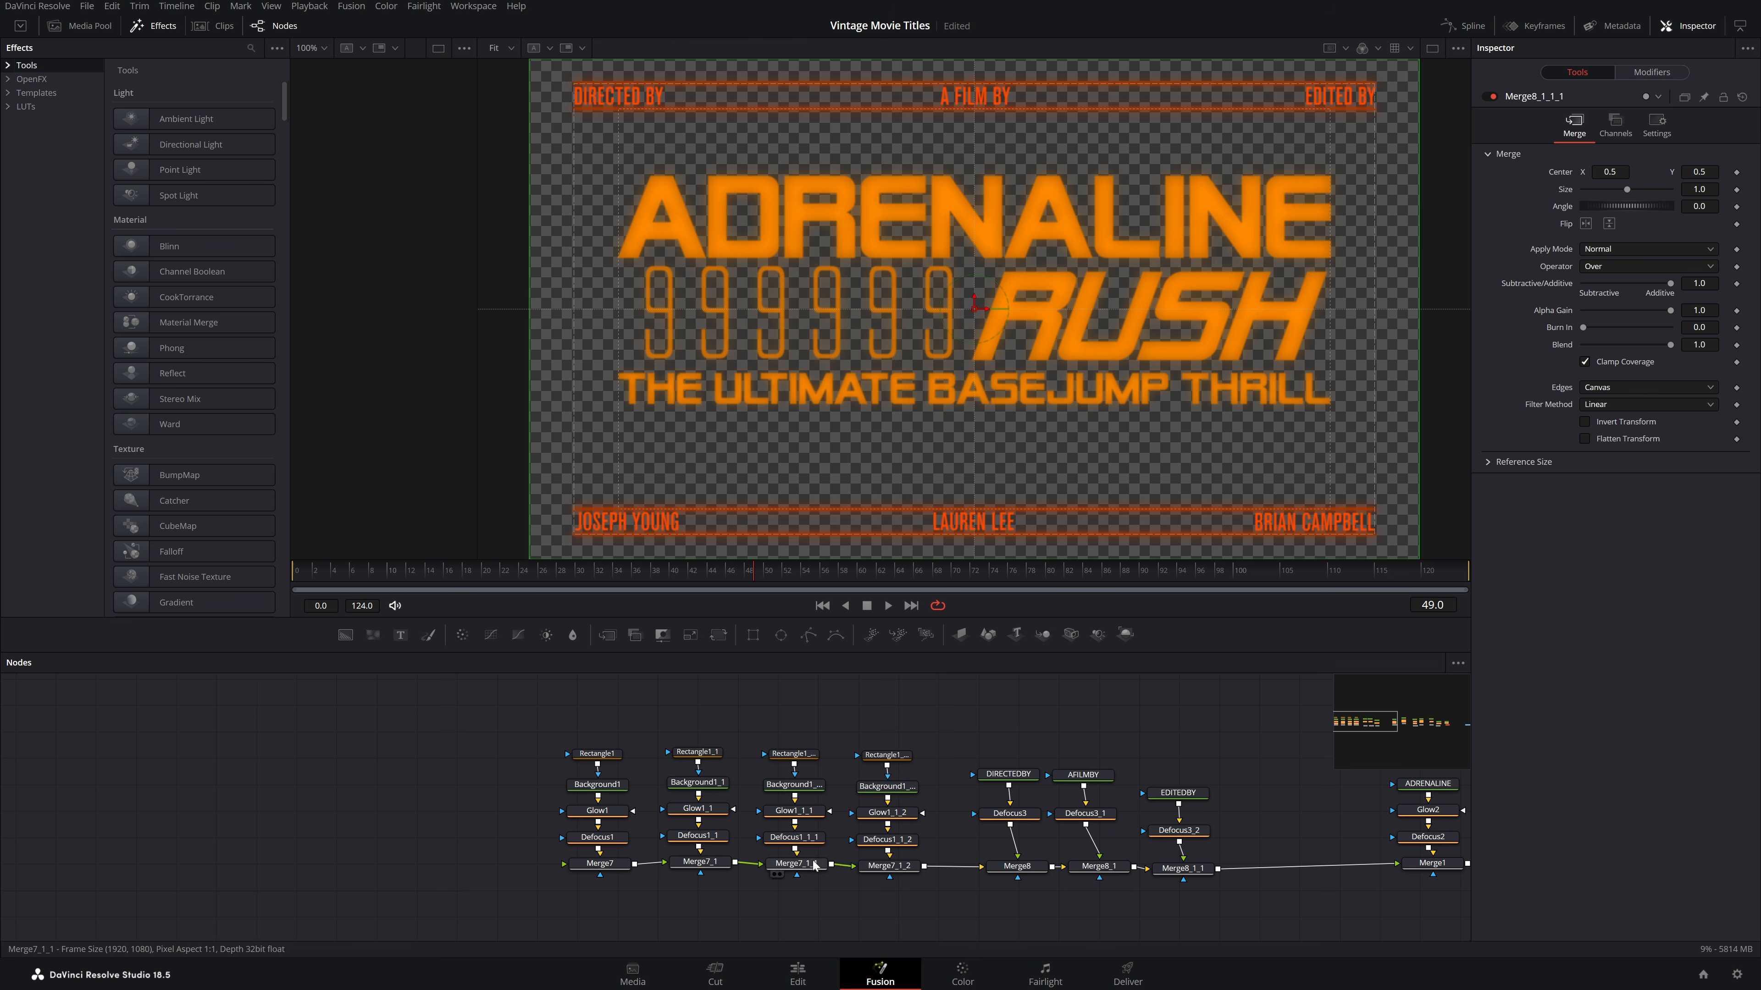
{"action": "left_click_drag", "start_coordinate": [966, 883], "coordinate": [672, 885]}
{"action": "left_click_drag", "start_coordinate": [879, 871], "coordinate": [618, 820]}
{"action": "left_click_drag", "start_coordinate": [1065, 853], "coordinate": [967, 855]}
{"action": "left_click_drag", "start_coordinate": [685, 834], "coordinate": [1311, 851]}
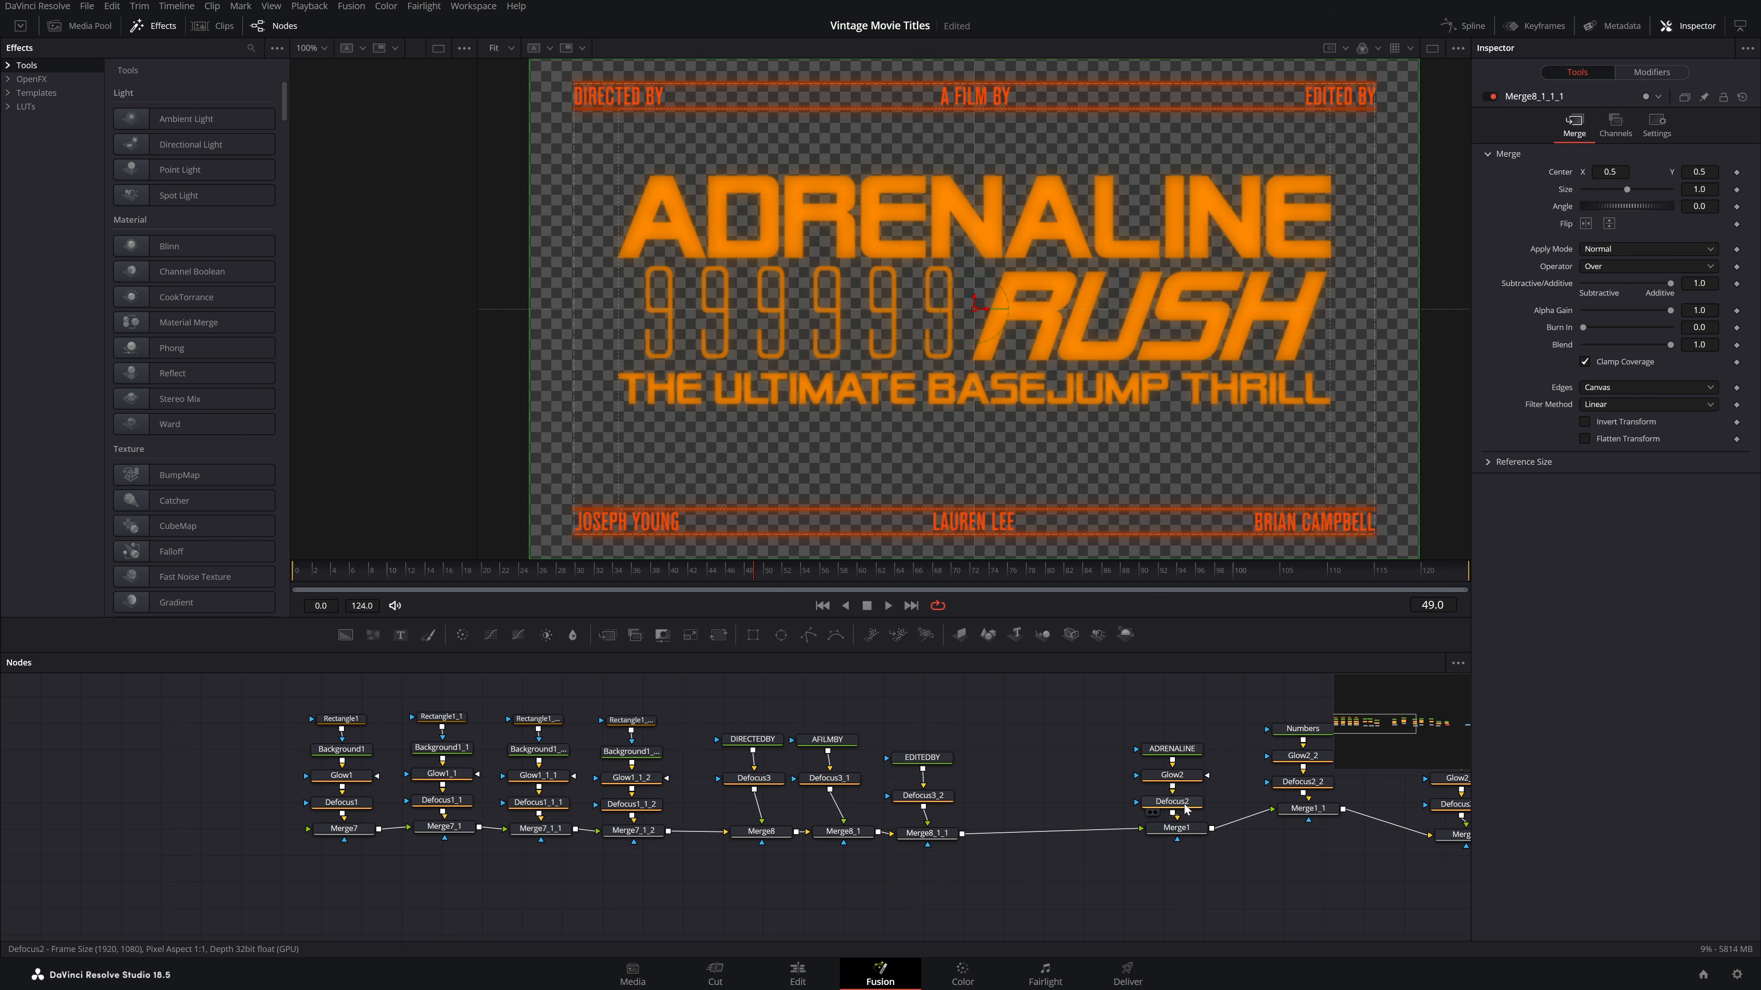
{"action": "mouse_move", "coordinate": [1185, 808]}
Add a Merge node in the empty space before the node tree and connect a Text+ node to it
{"action": "left_click_drag", "start_coordinate": [246, 827], "coordinate": [603, 837]}
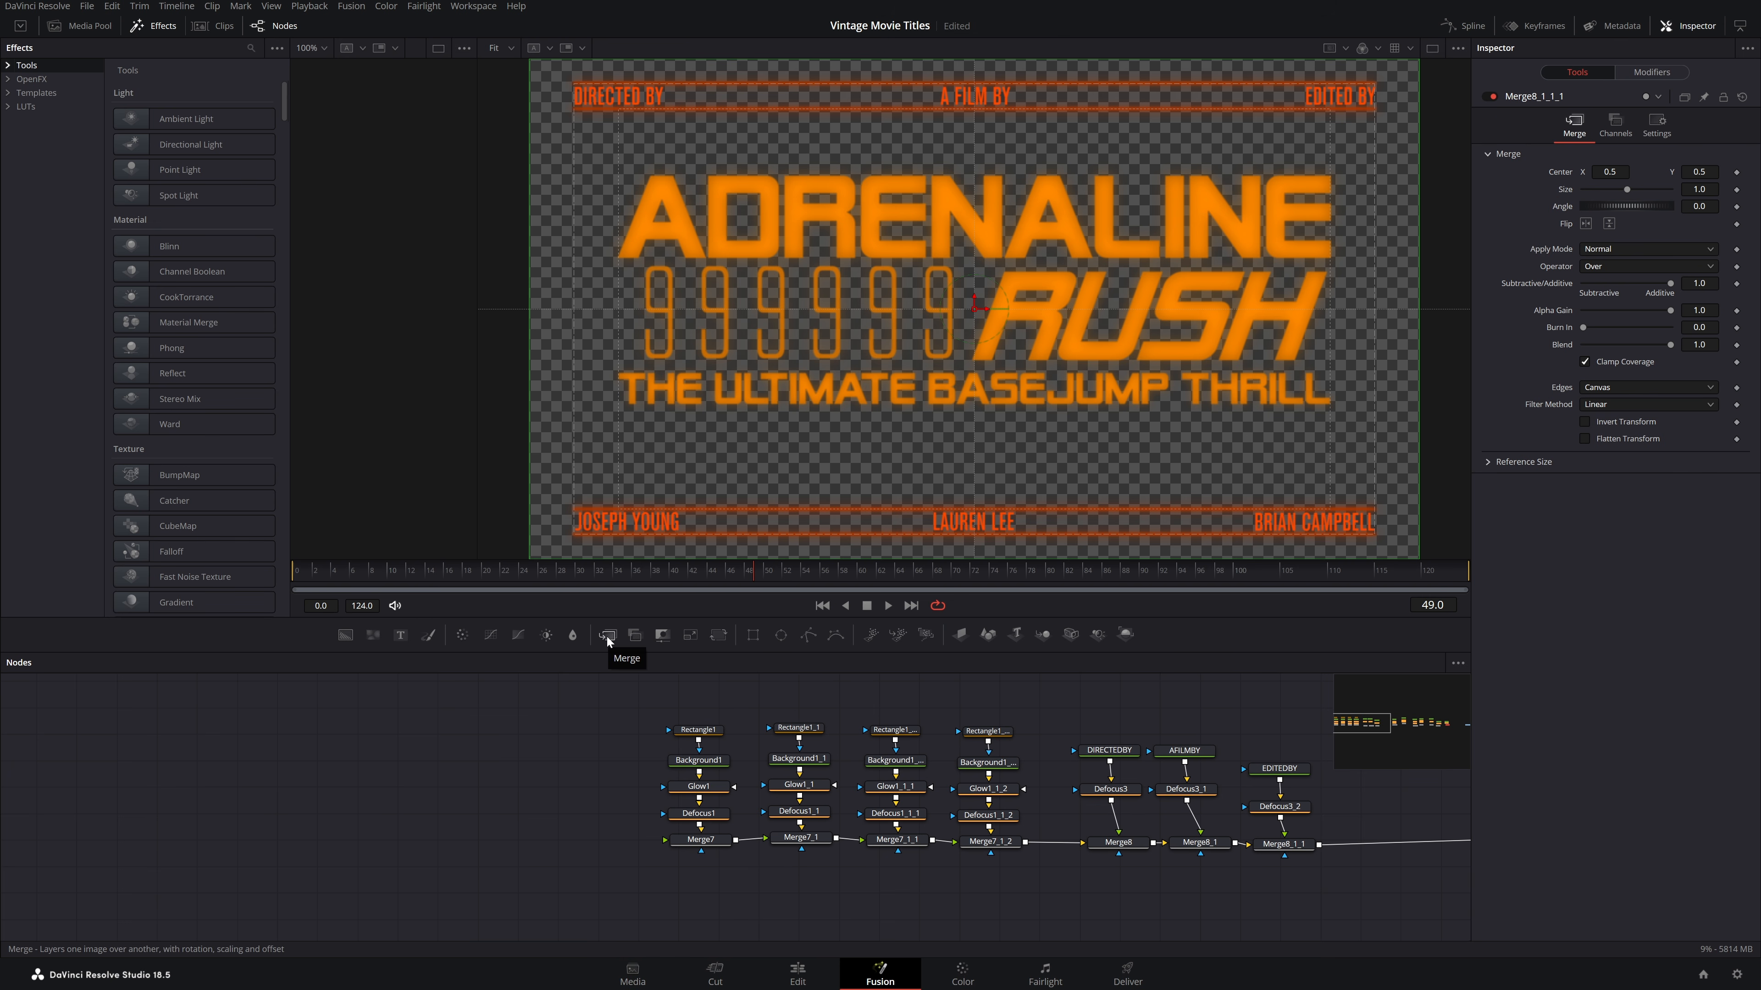
{"action": "left_click_drag", "start_coordinate": [607, 636], "coordinate": [324, 844]}
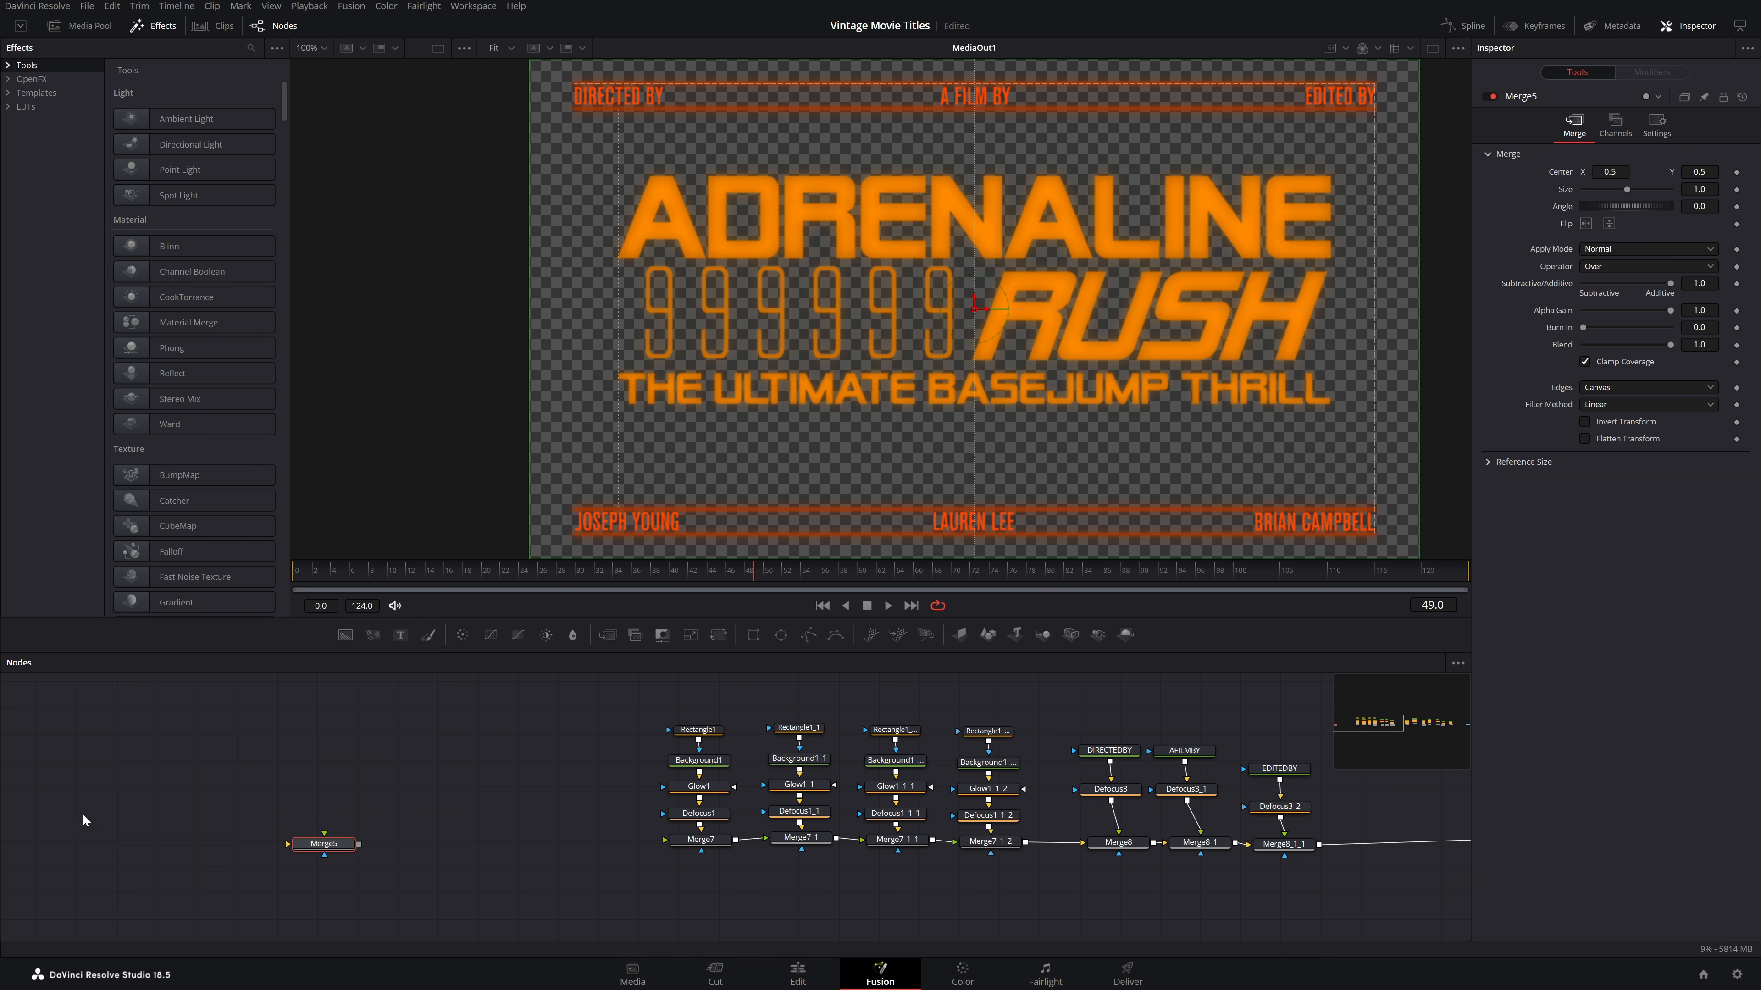
{"action": "left_click_drag", "start_coordinate": [324, 844], "coordinate": [389, 839]}
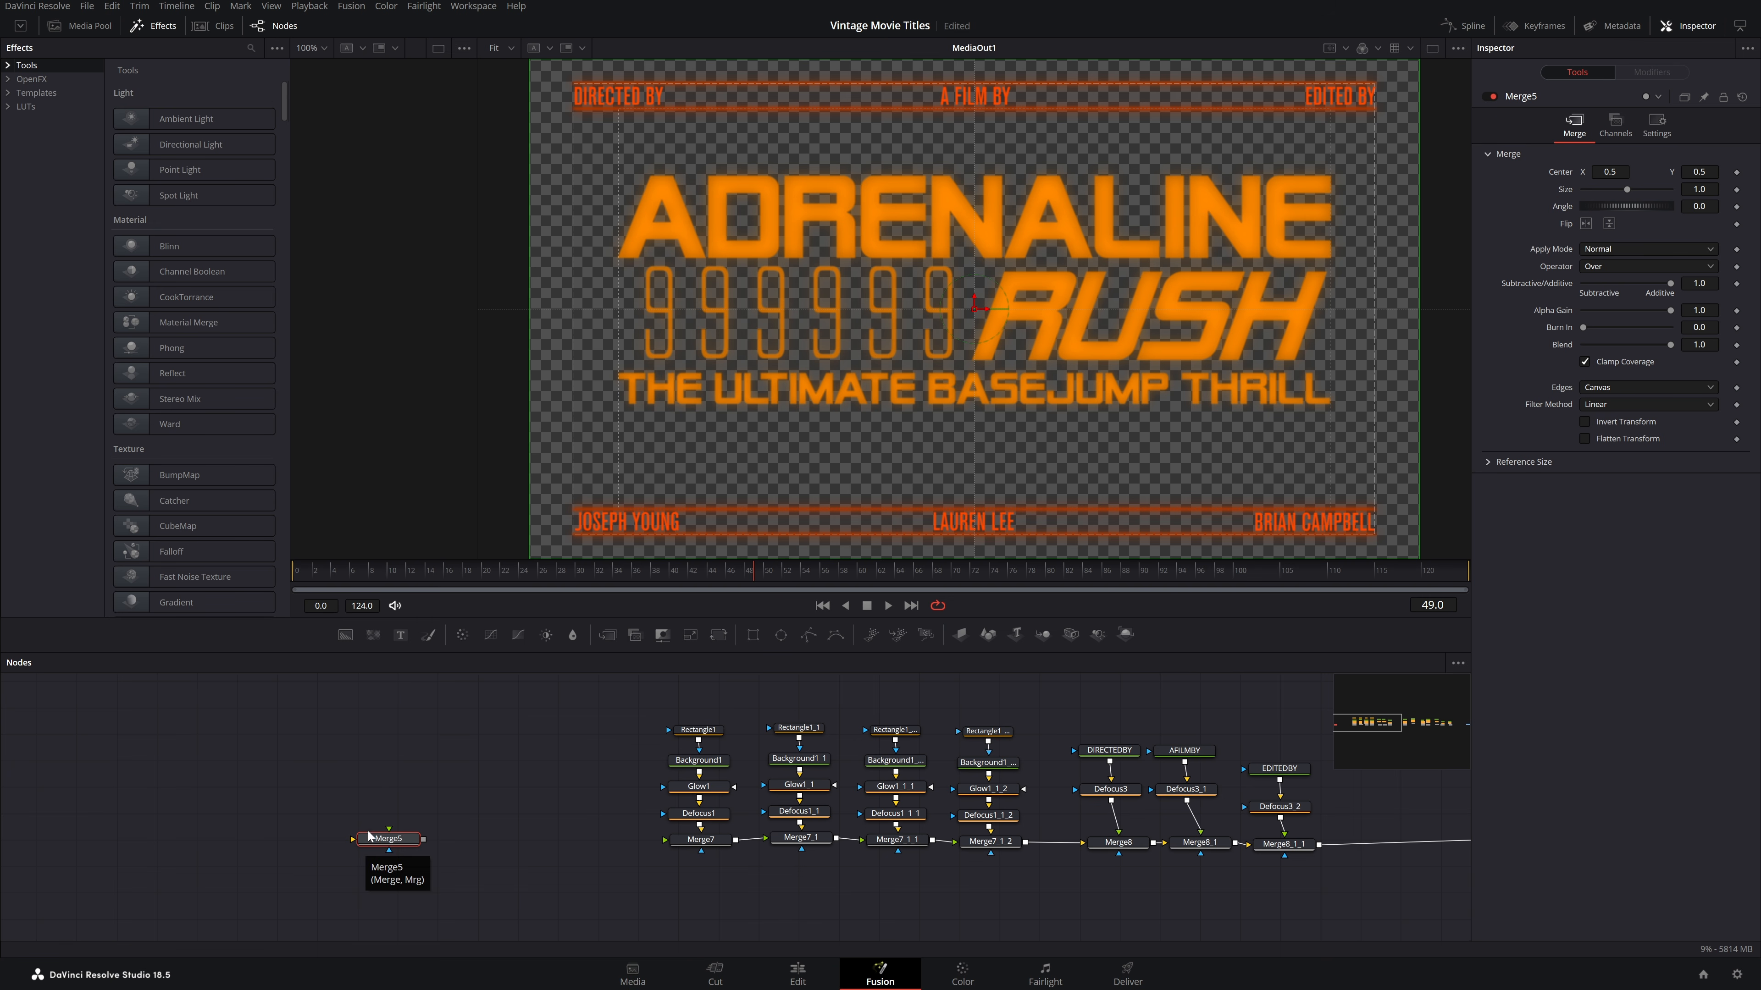
{"action": "left_click_drag", "start_coordinate": [400, 638], "coordinate": [395, 839]}
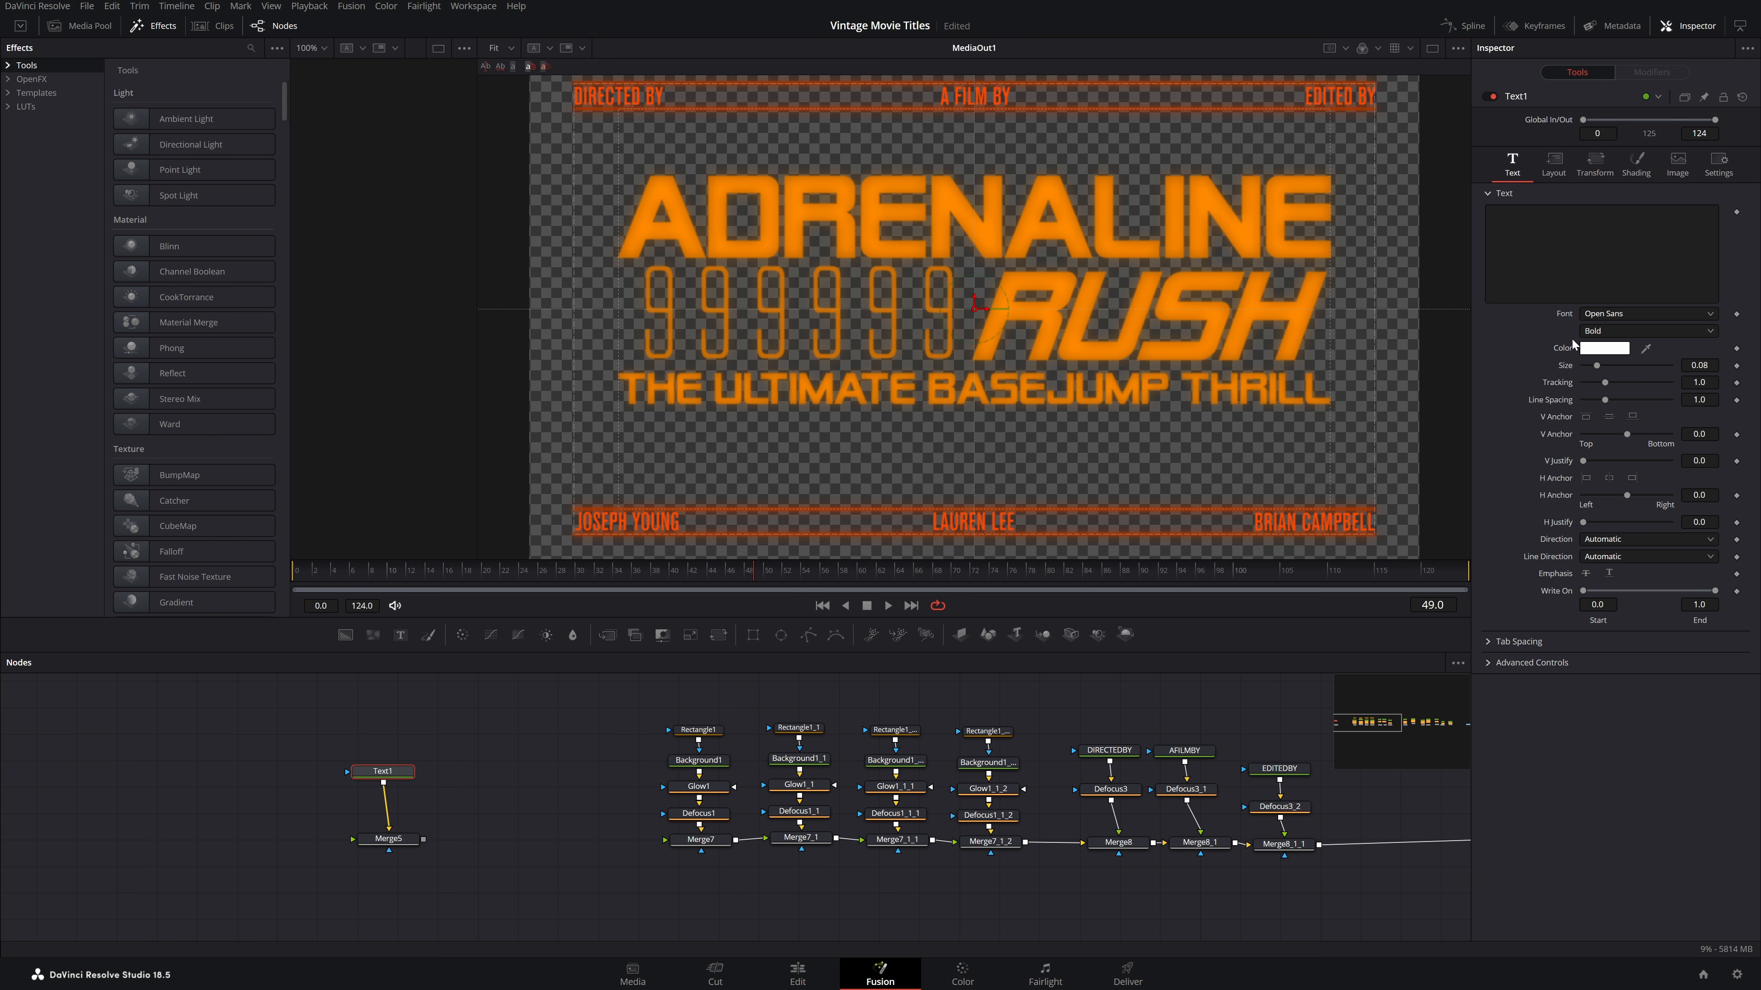
{"action": "left_click", "coordinate": [1601, 254]}
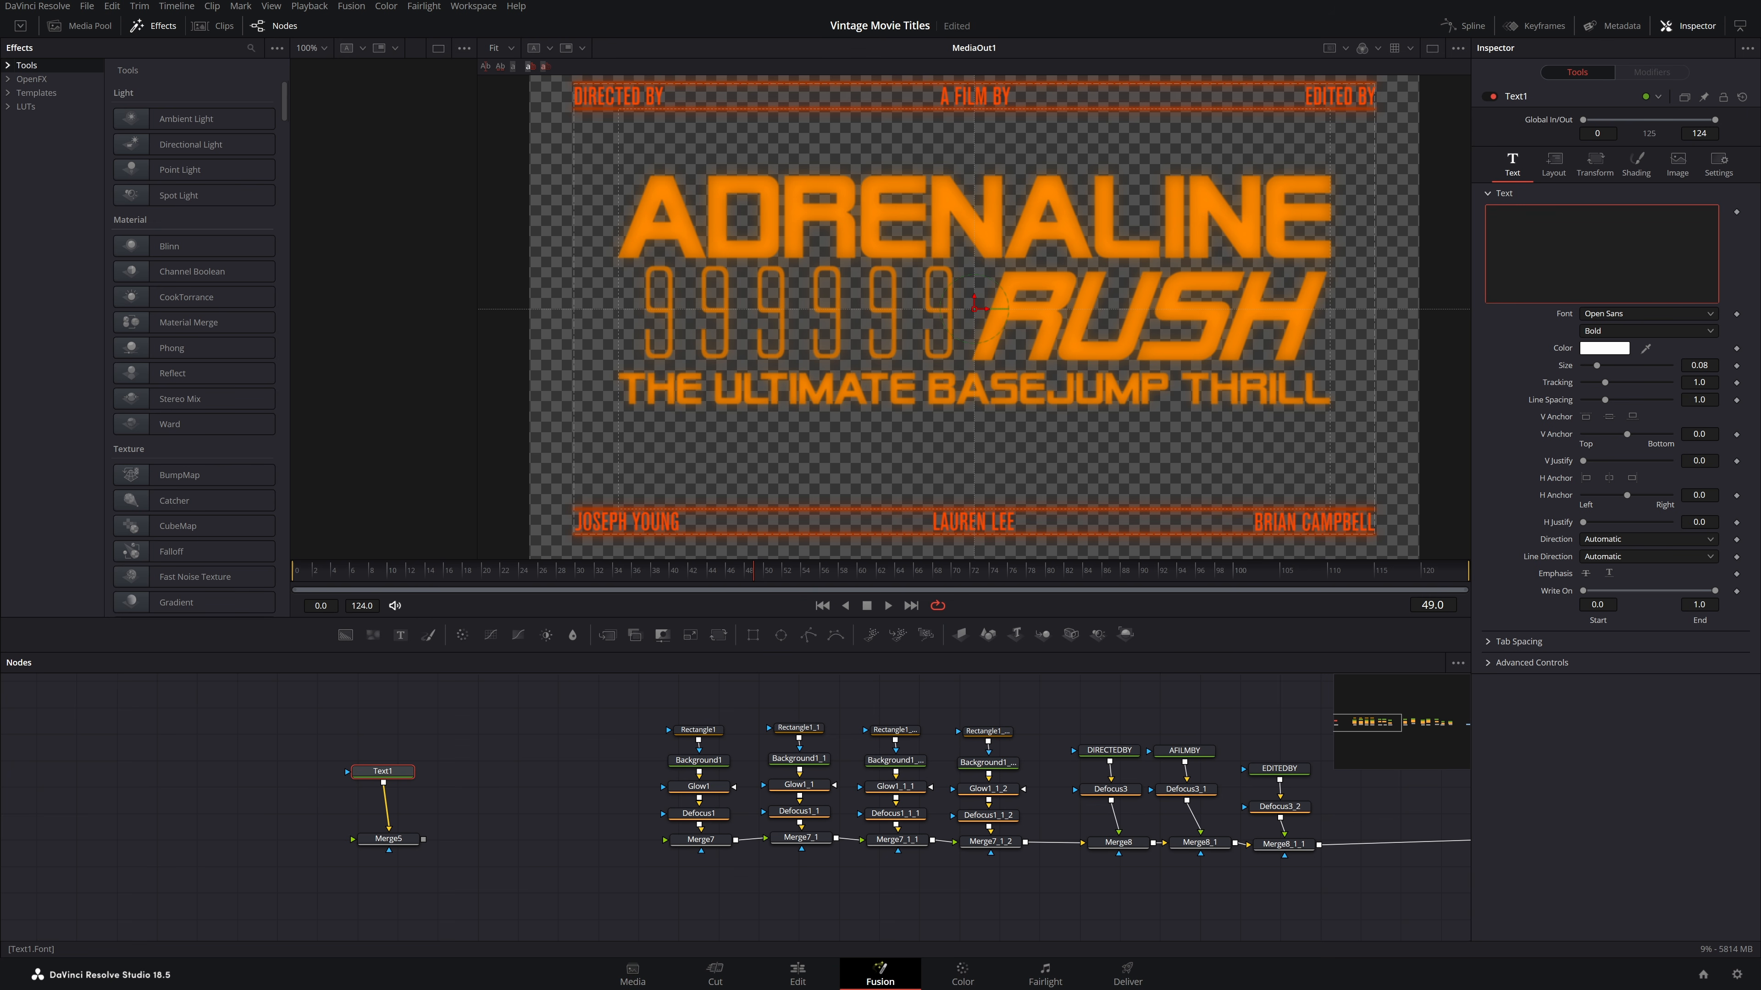
Examine how the merge nodes link each title element along the tree up to MediaOut1
{"action": "left_click_drag", "start_coordinate": [1059, 911], "coordinate": [837, 900]}
{"action": "left_click_drag", "start_coordinate": [1209, 896], "coordinate": [1262, 859]}
{"action": "left_click_drag", "start_coordinate": [368, 861], "coordinate": [131, 766]}
{"action": "left_click_drag", "start_coordinate": [1170, 853], "coordinate": [381, 838]}
{"action": "left_click_drag", "start_coordinate": [1190, 908], "coordinate": [639, 912]}
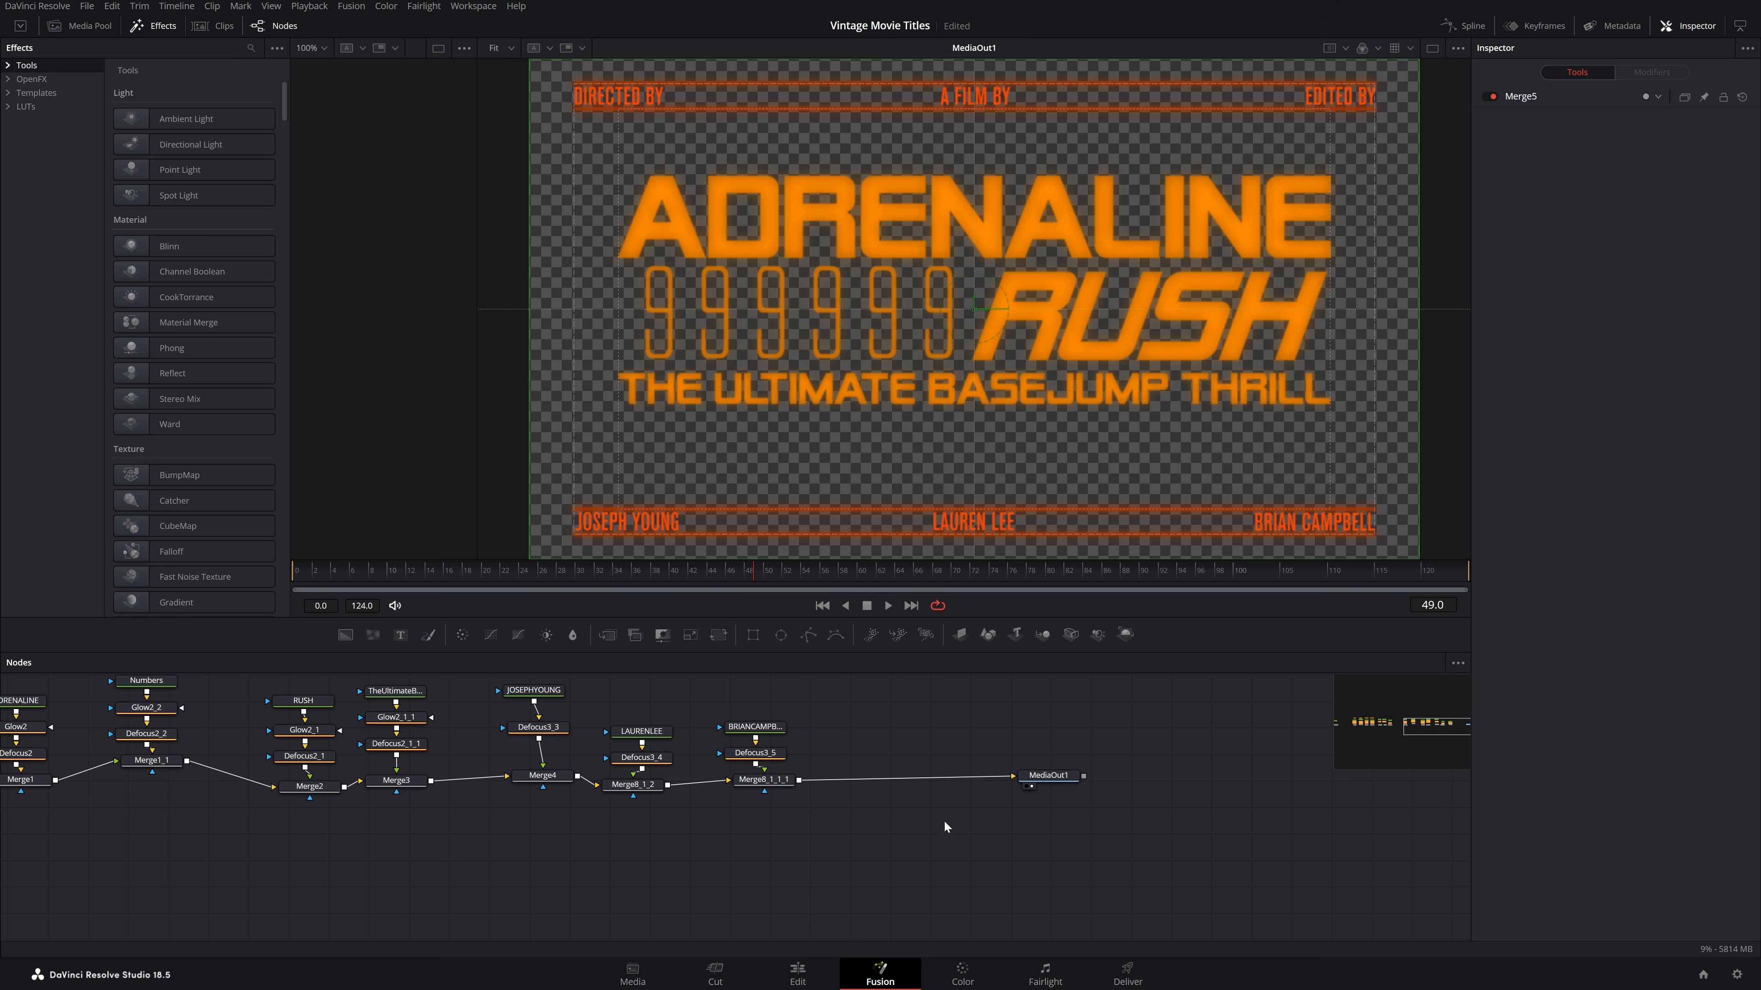
{"action": "left_click_drag", "start_coordinate": [813, 829], "coordinate": [1482, 821]}
{"action": "left_click_drag", "start_coordinate": [610, 837], "coordinate": [1272, 863]}
{"action": "left_click_drag", "start_coordinate": [395, 757], "coordinate": [511, 775]}
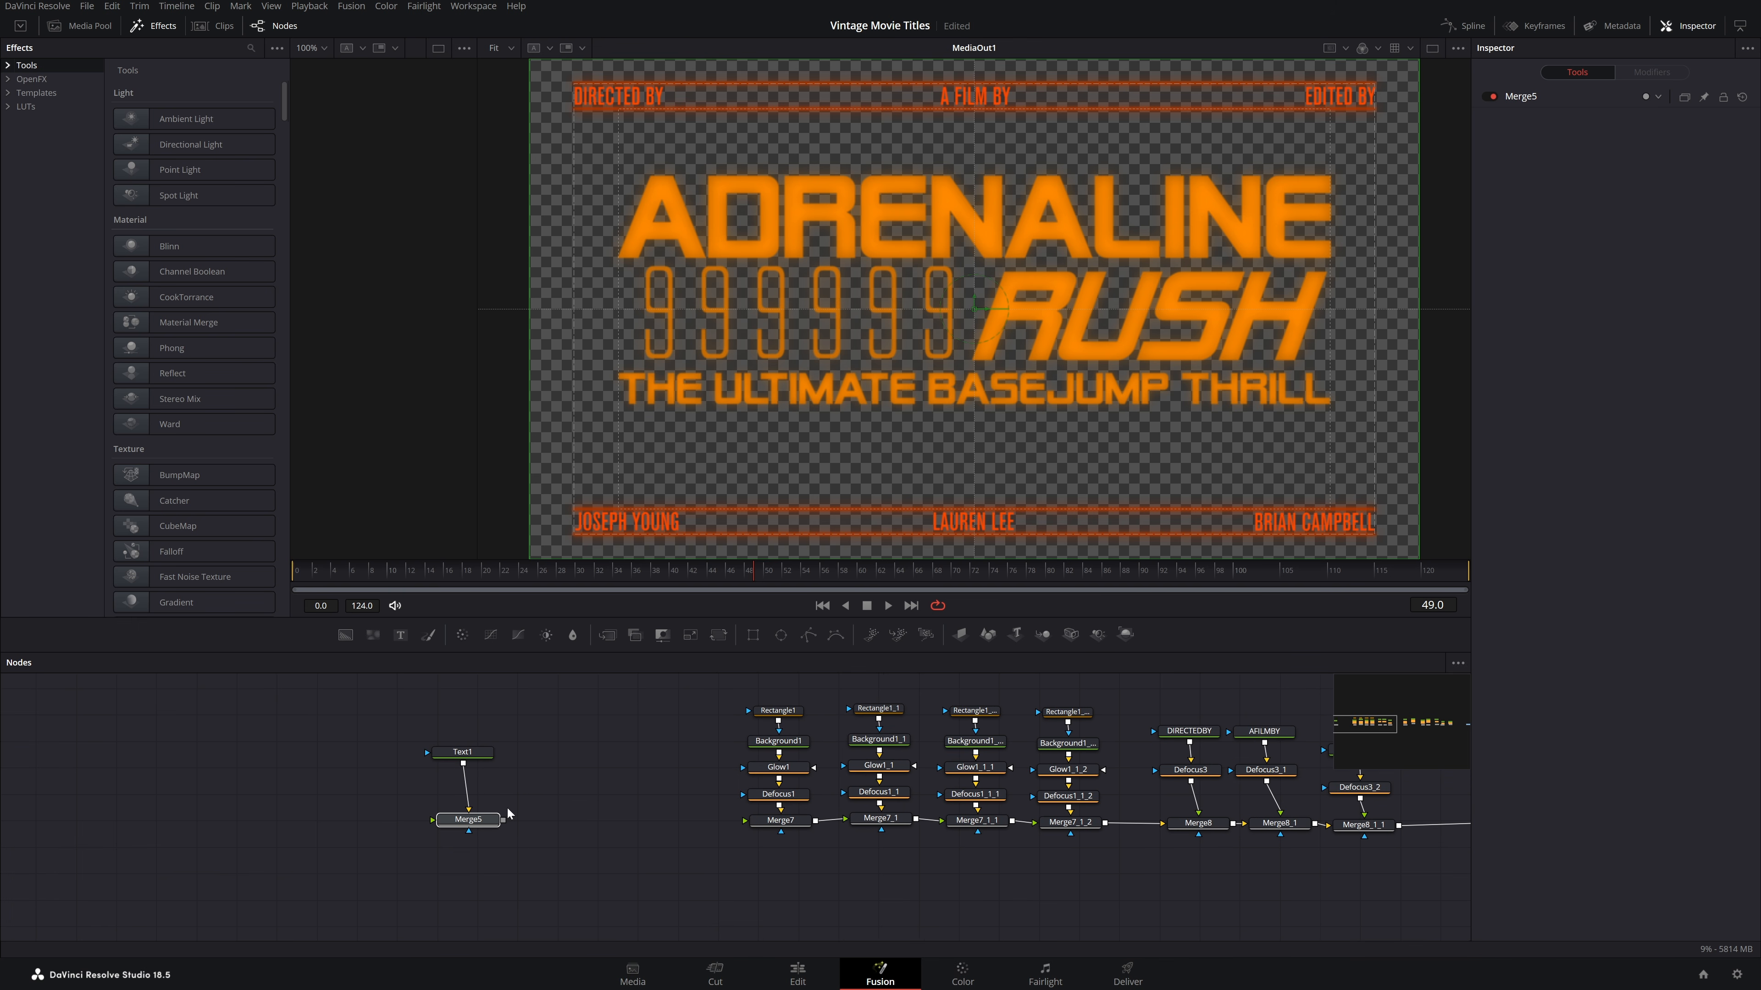
Delete the Text1 and Merge5 demonstration nodes
{"action": "left_click_drag", "start_coordinate": [1165, 838], "coordinate": [877, 812]}
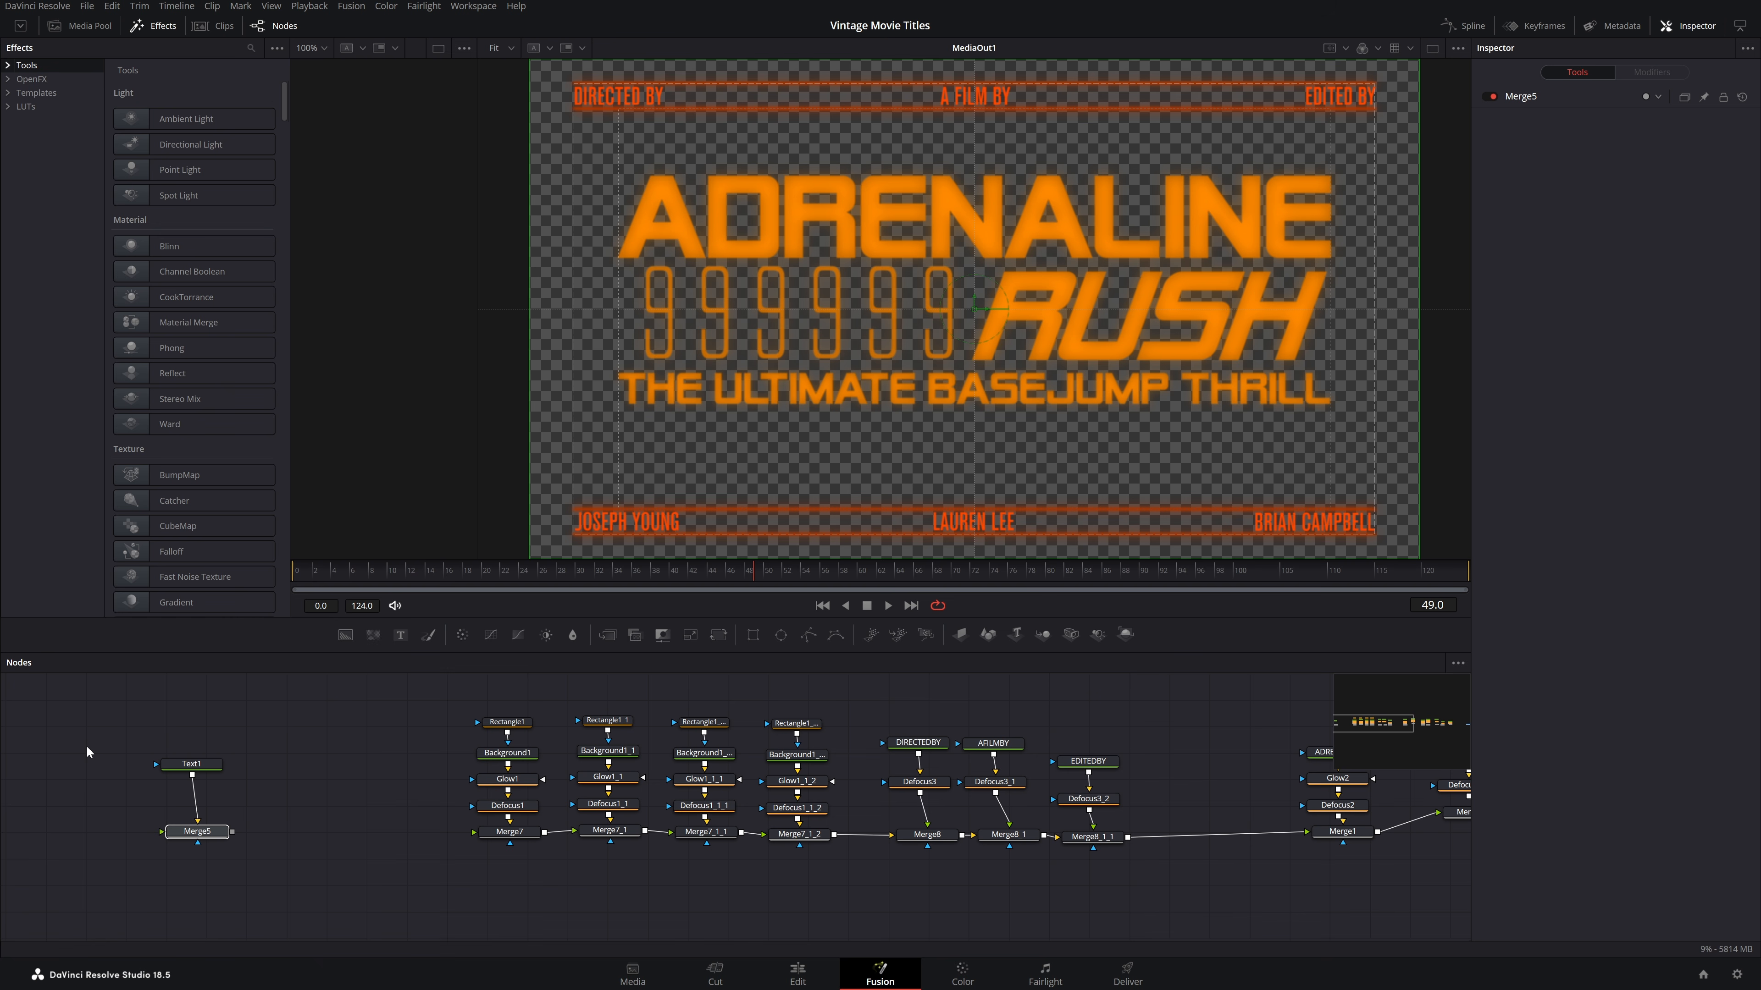
{"action": "left_click_drag", "start_coordinate": [66, 748], "coordinate": [262, 862]}
{"action": "key", "text": "Delete"}
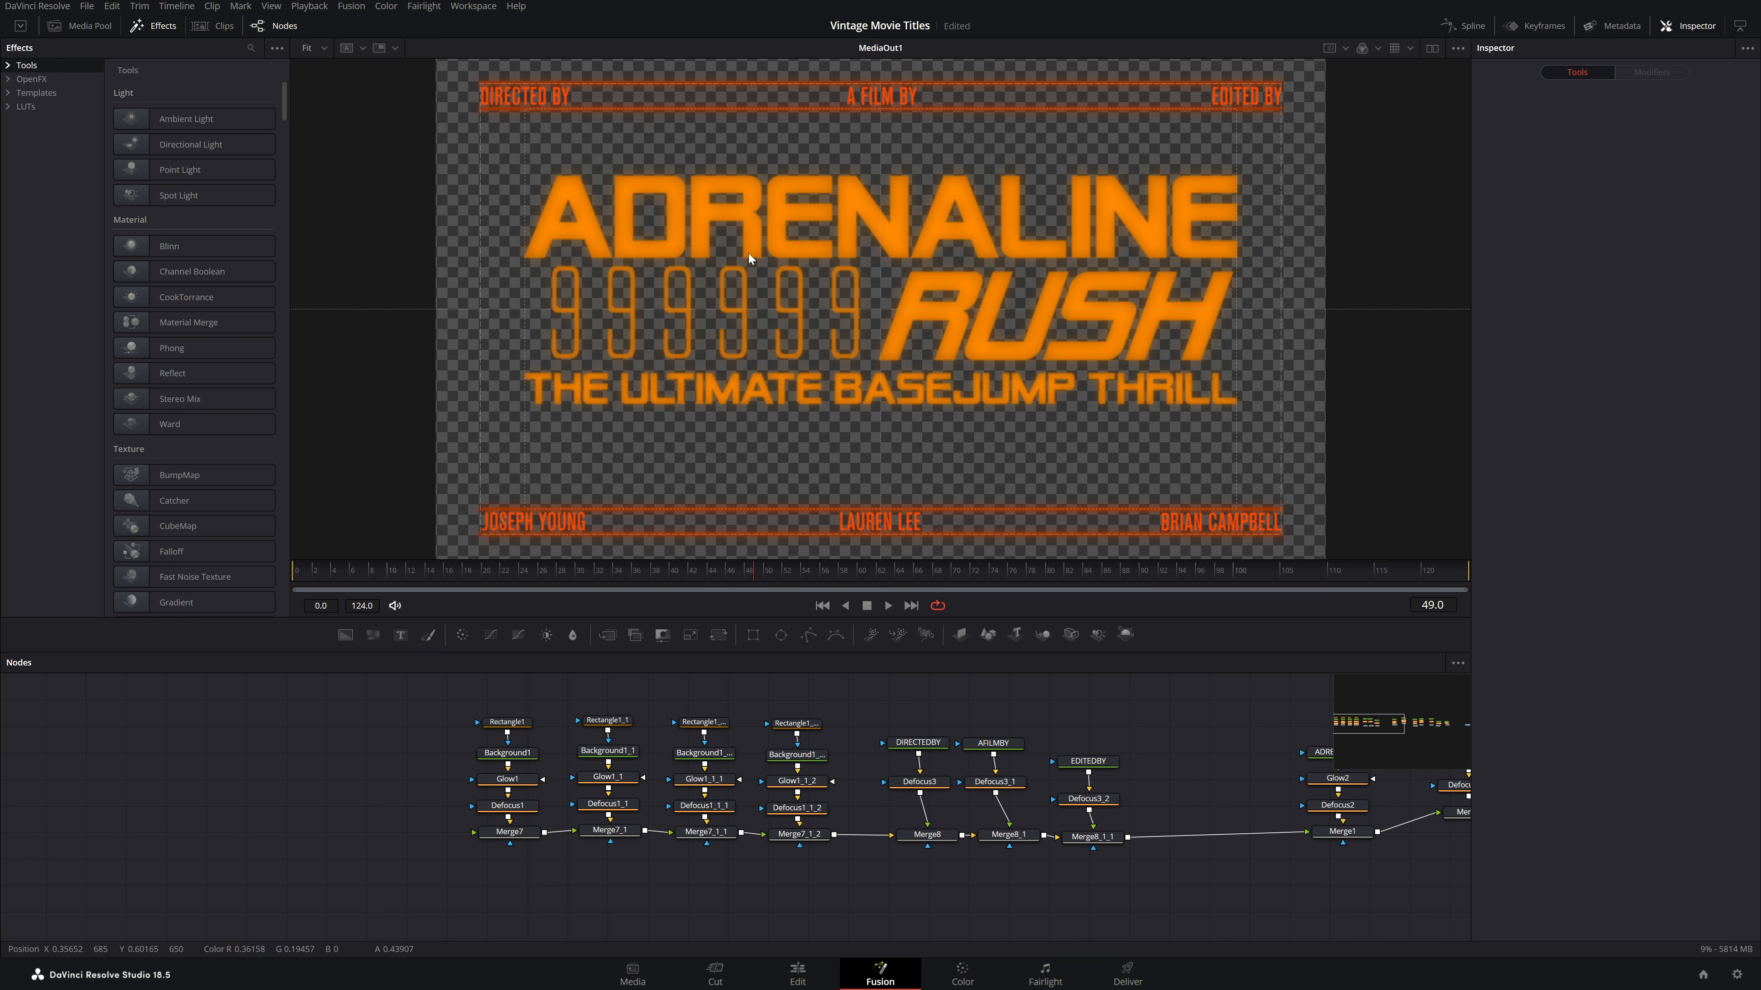
Hide the guides in the composition viewer and show them again
{"action": "right_click", "coordinate": [708, 232]}
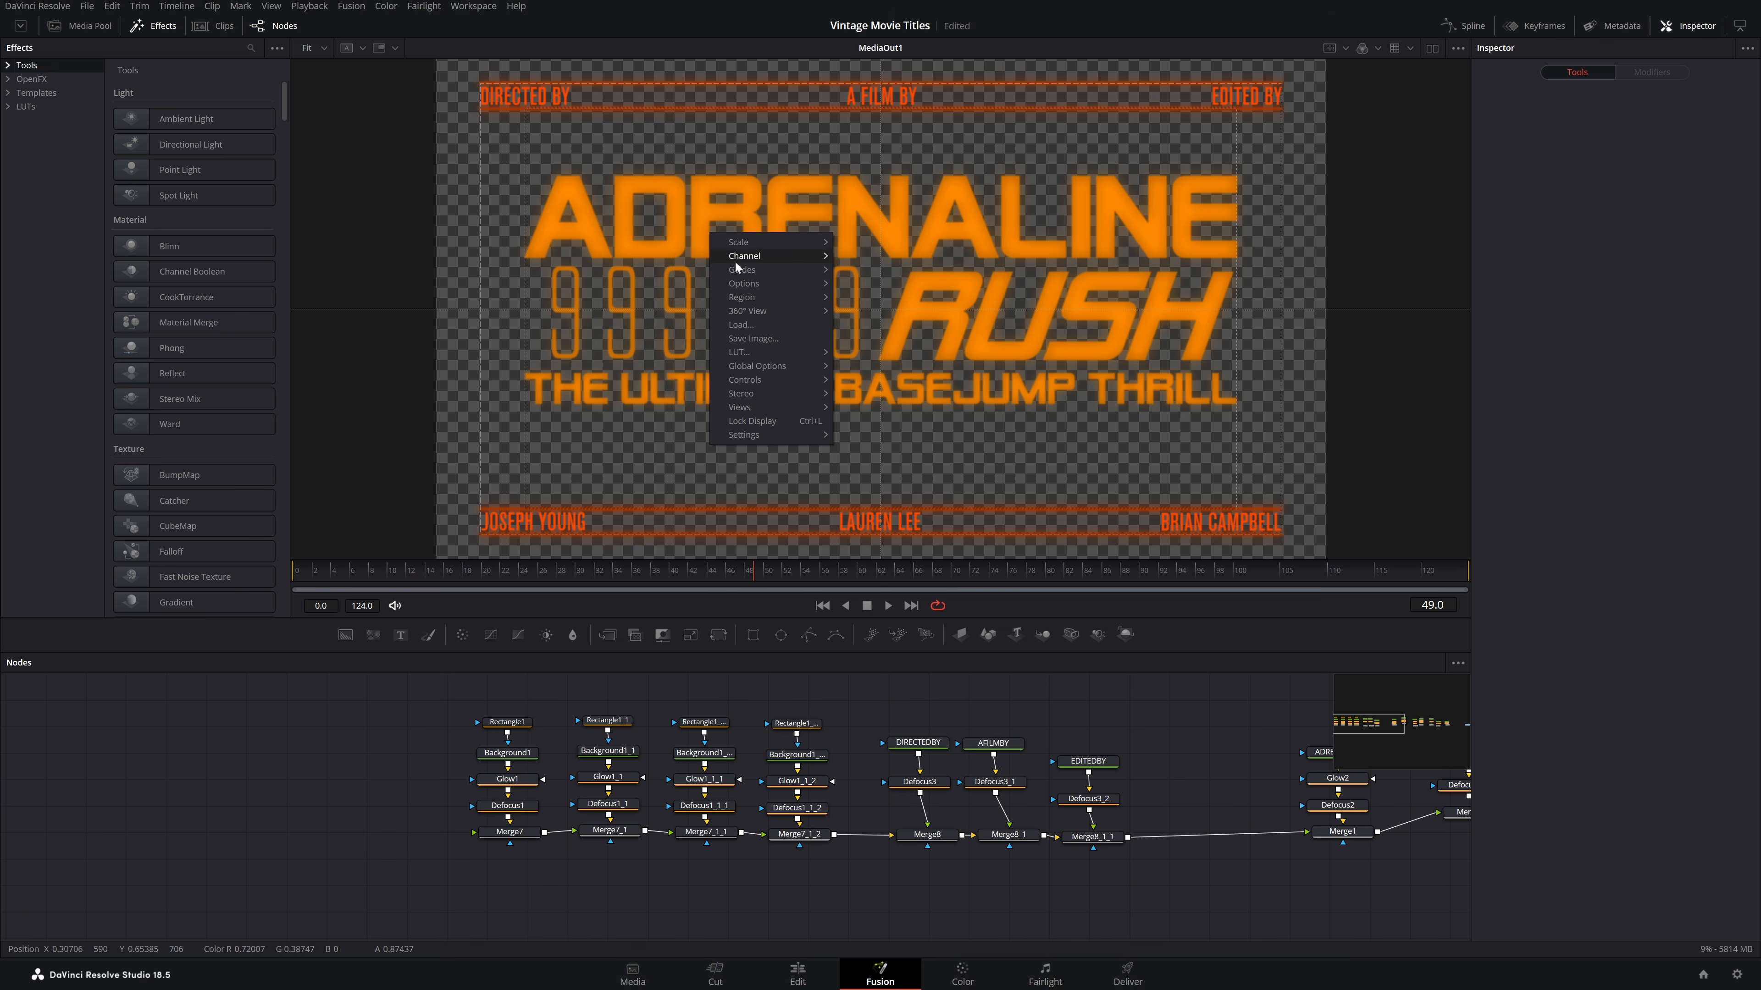
{"action": "mouse_move", "coordinate": [738, 270]}
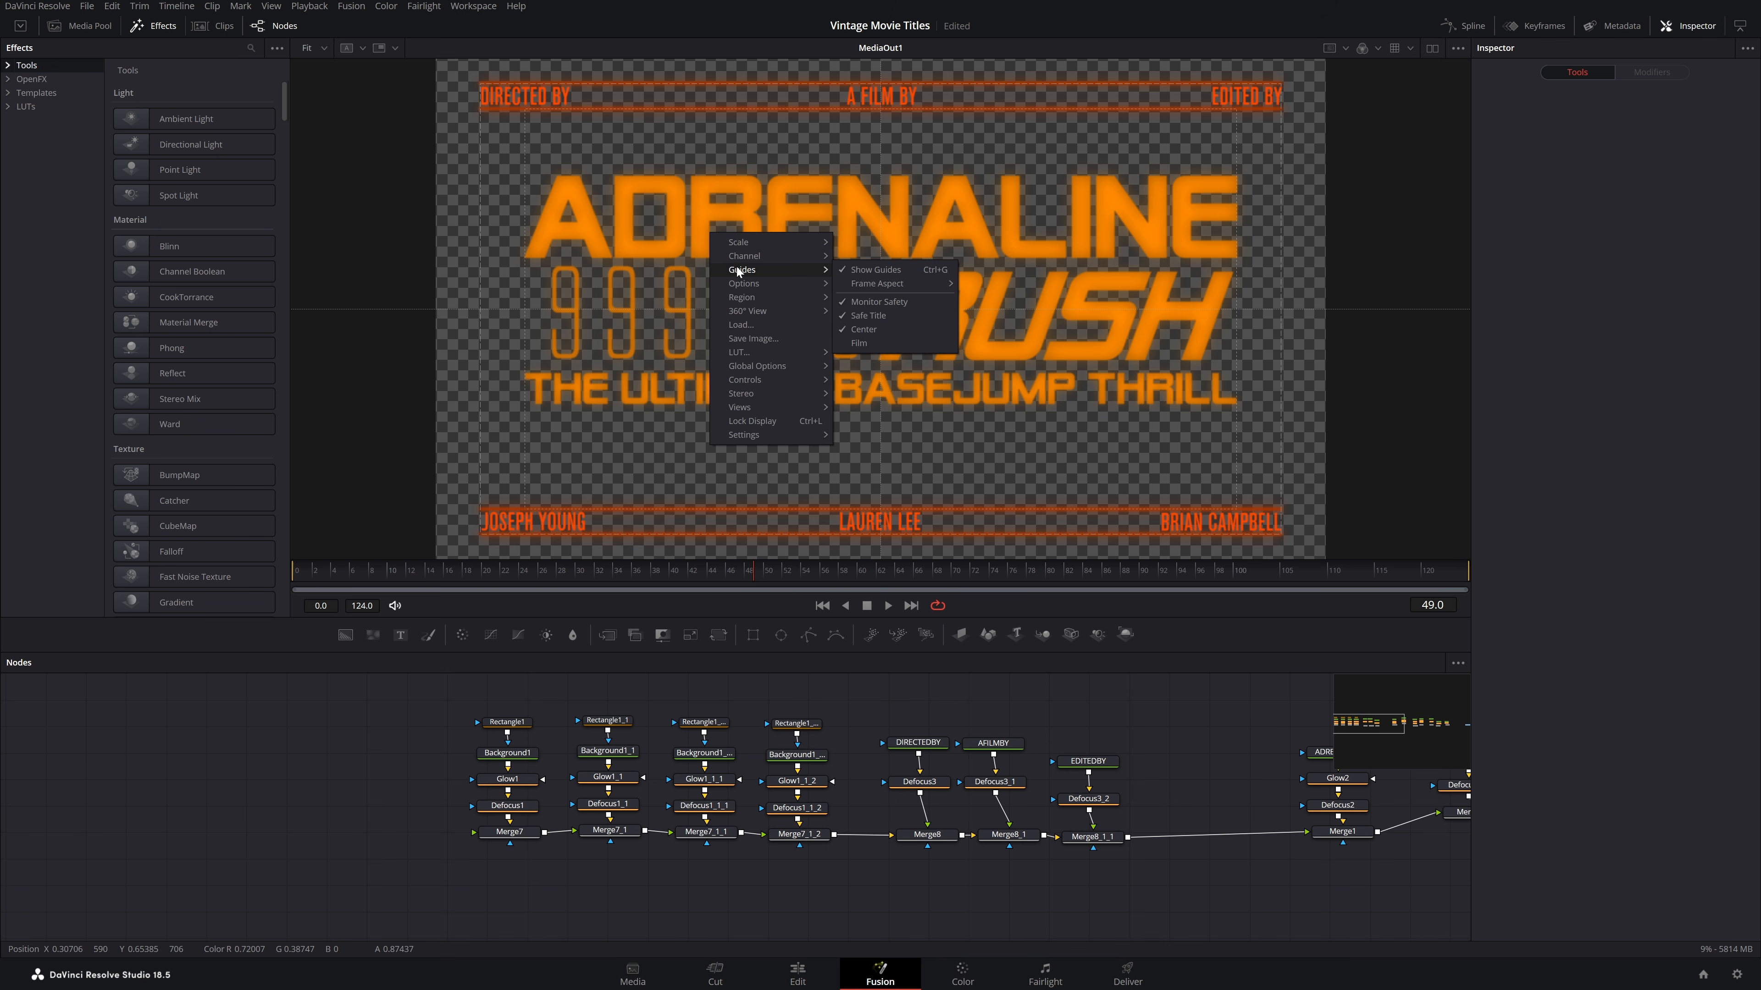
{"action": "left_click", "coordinate": [858, 272]}
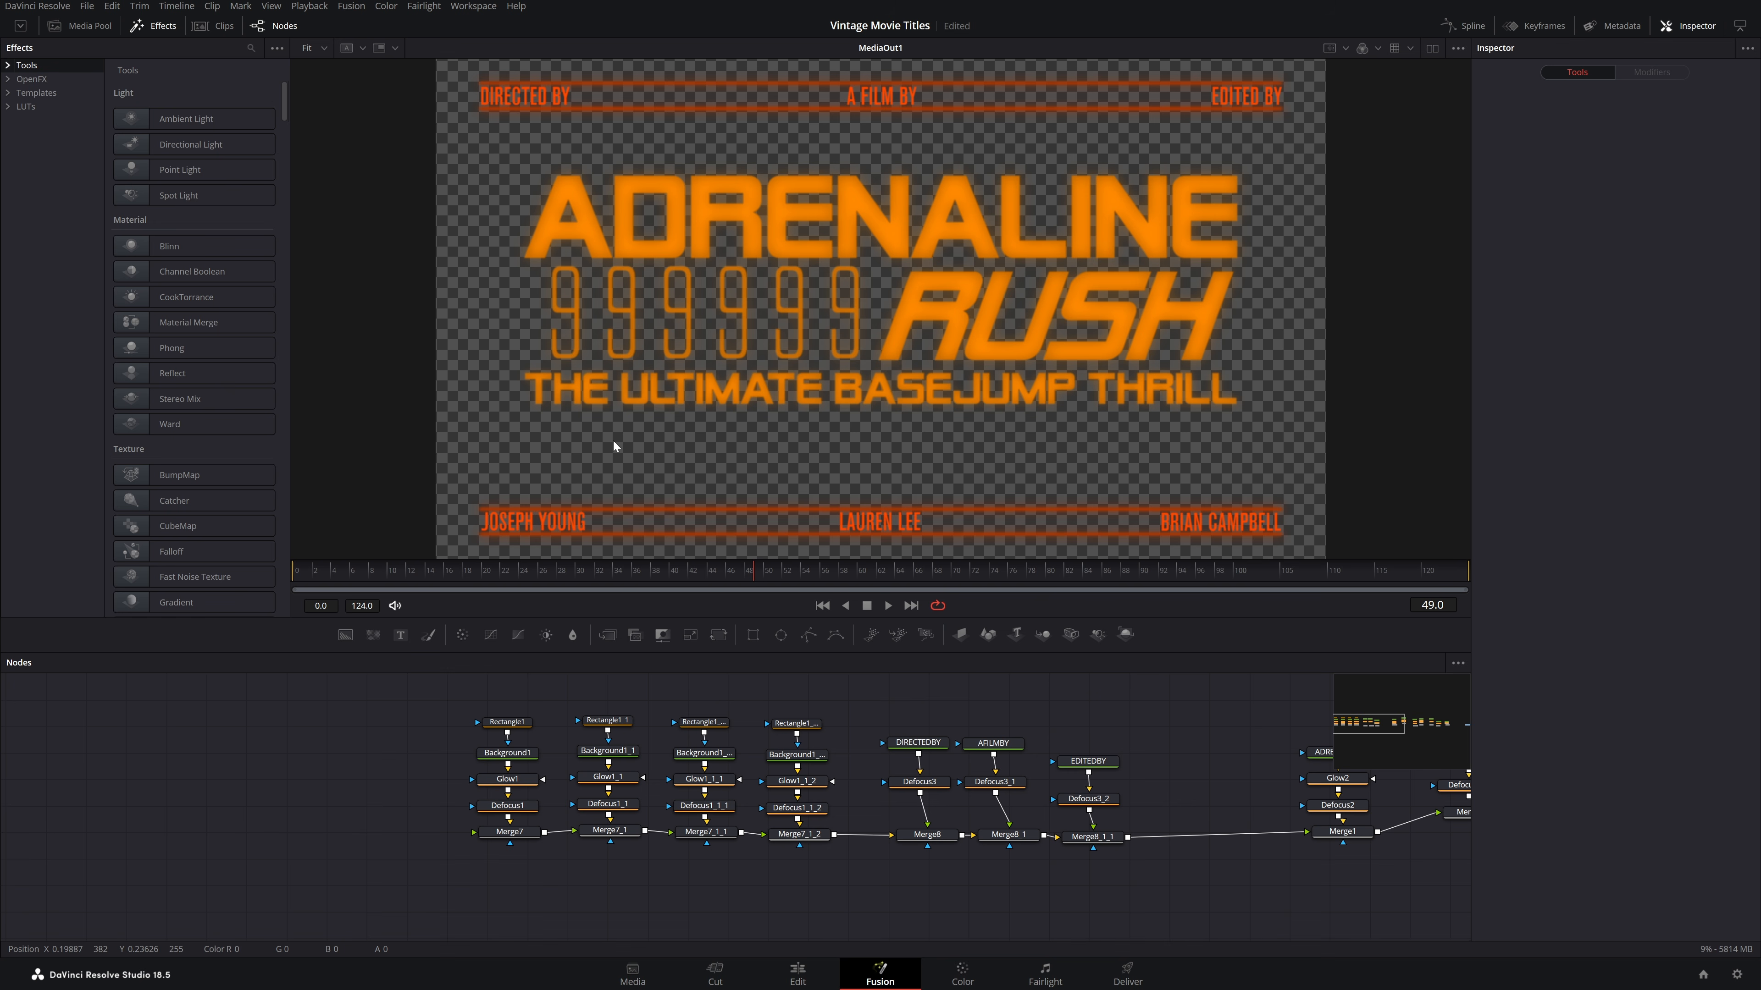
{"action": "right_click", "coordinate": [492, 249]}
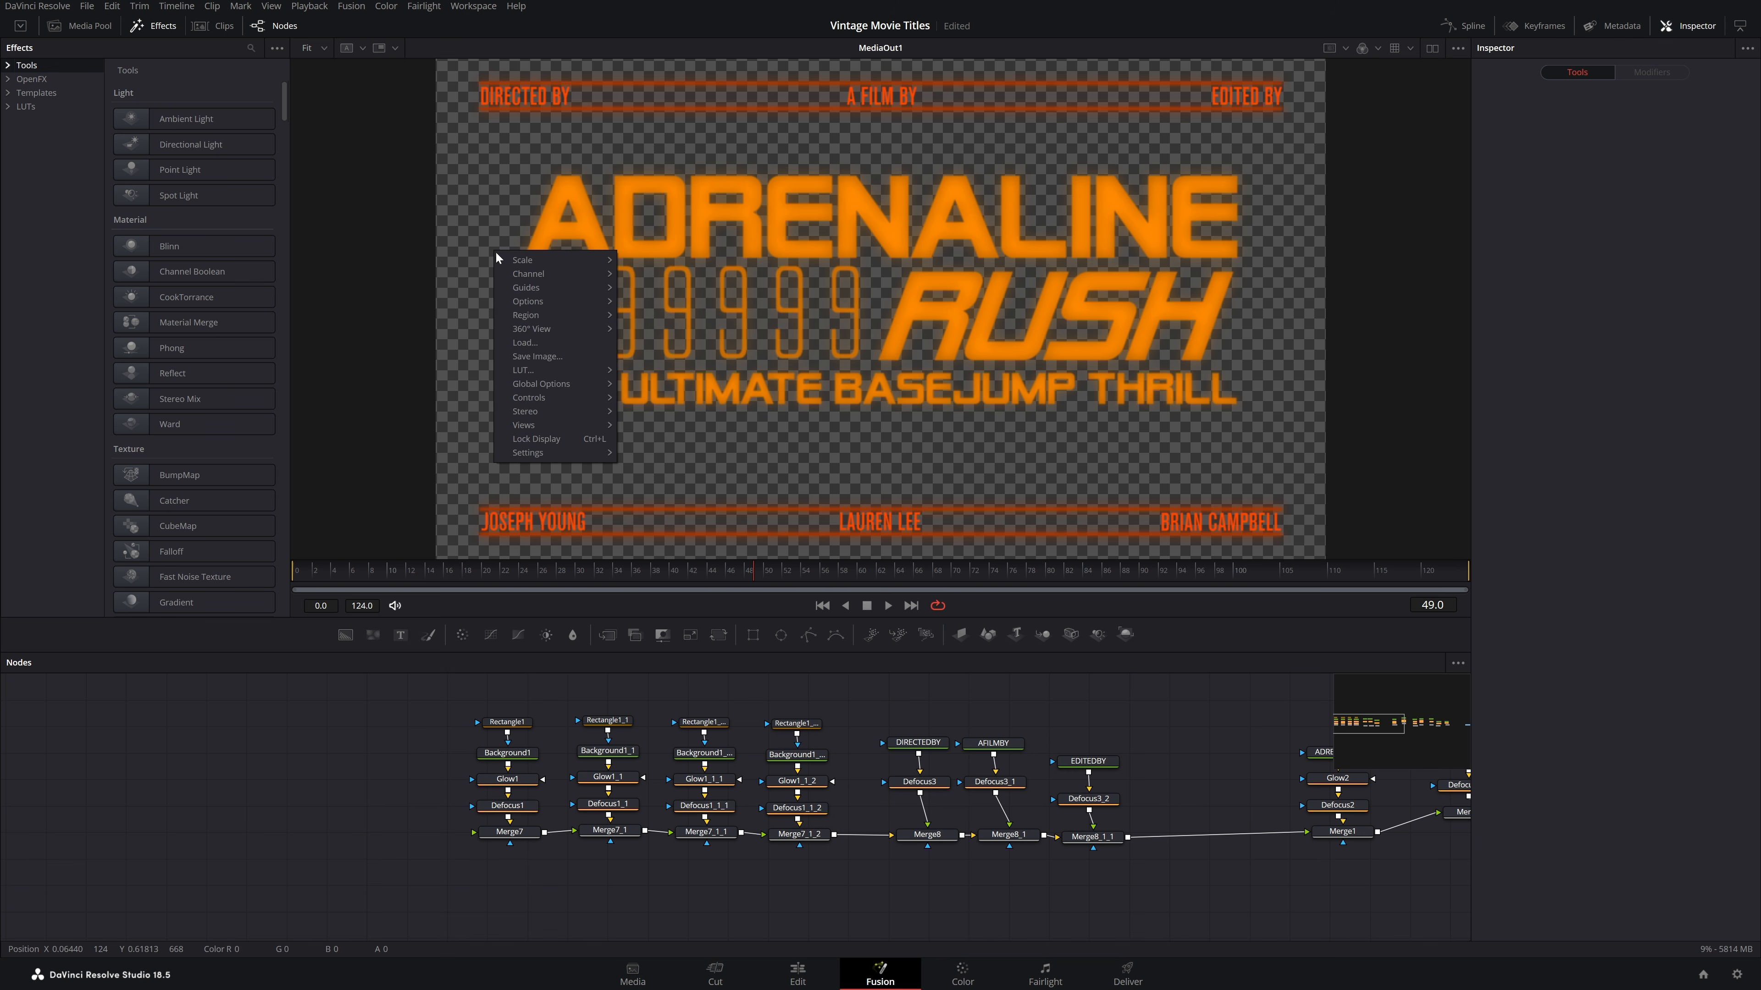
{"action": "mouse_move", "coordinate": [527, 290]}
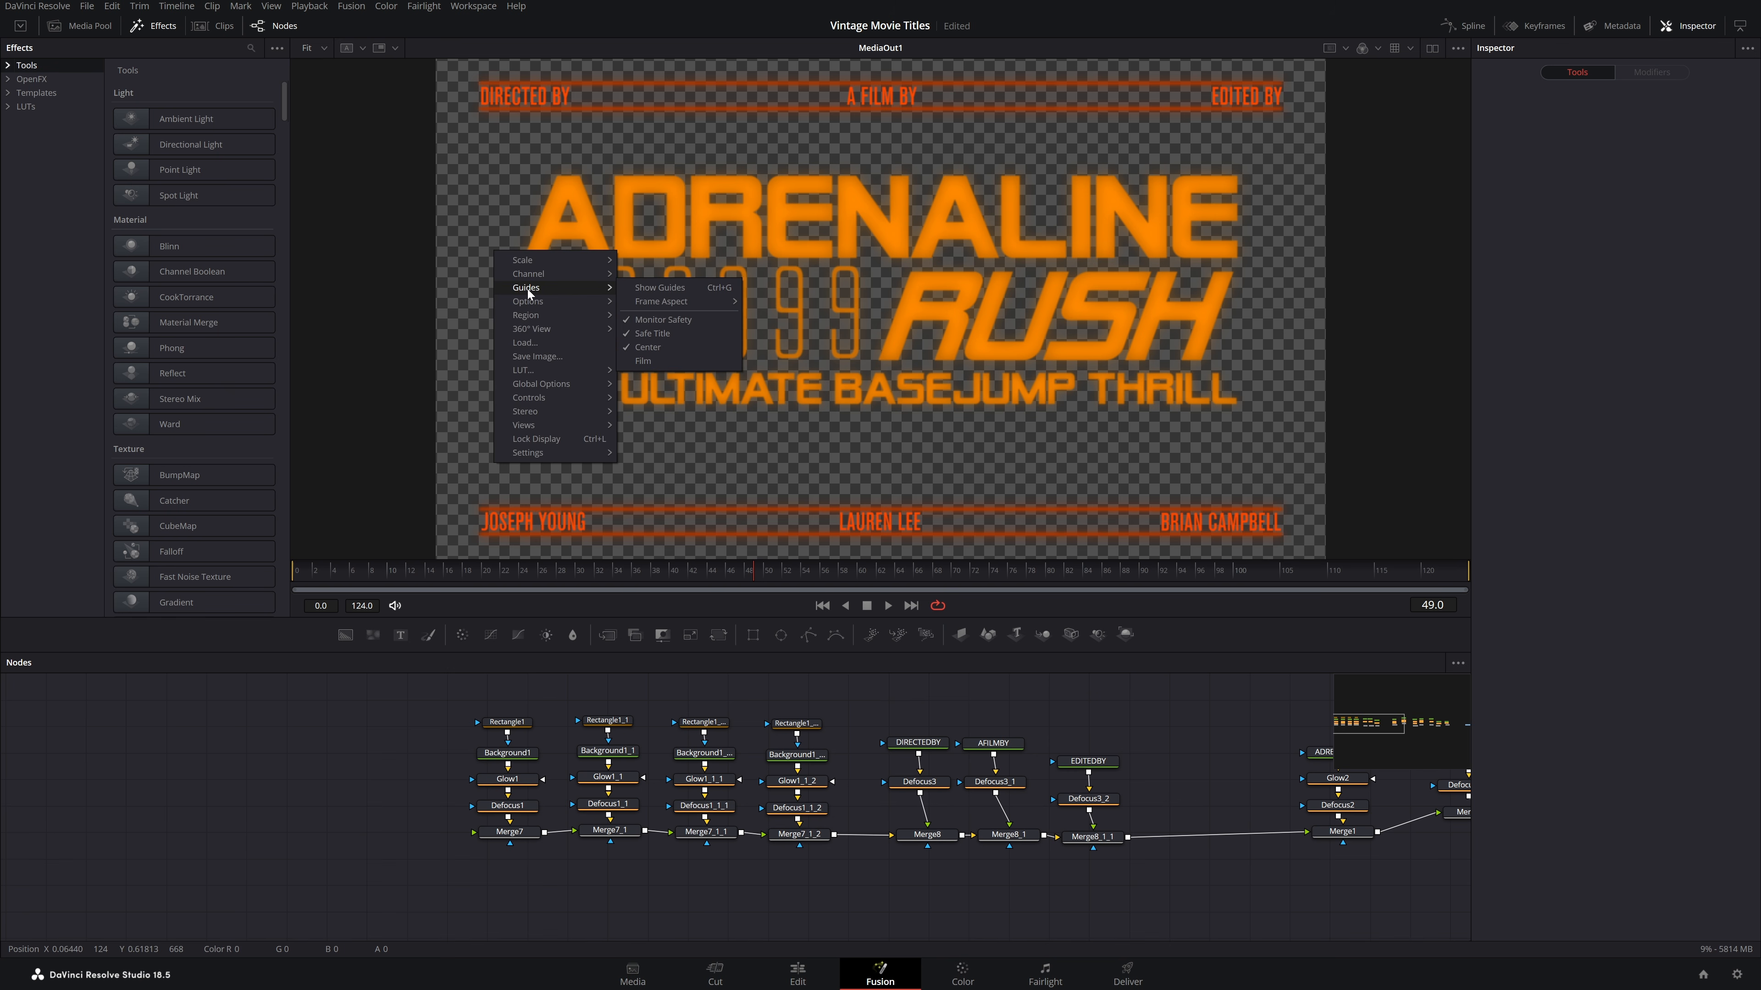
{"action": "left_click", "coordinate": [672, 286]}
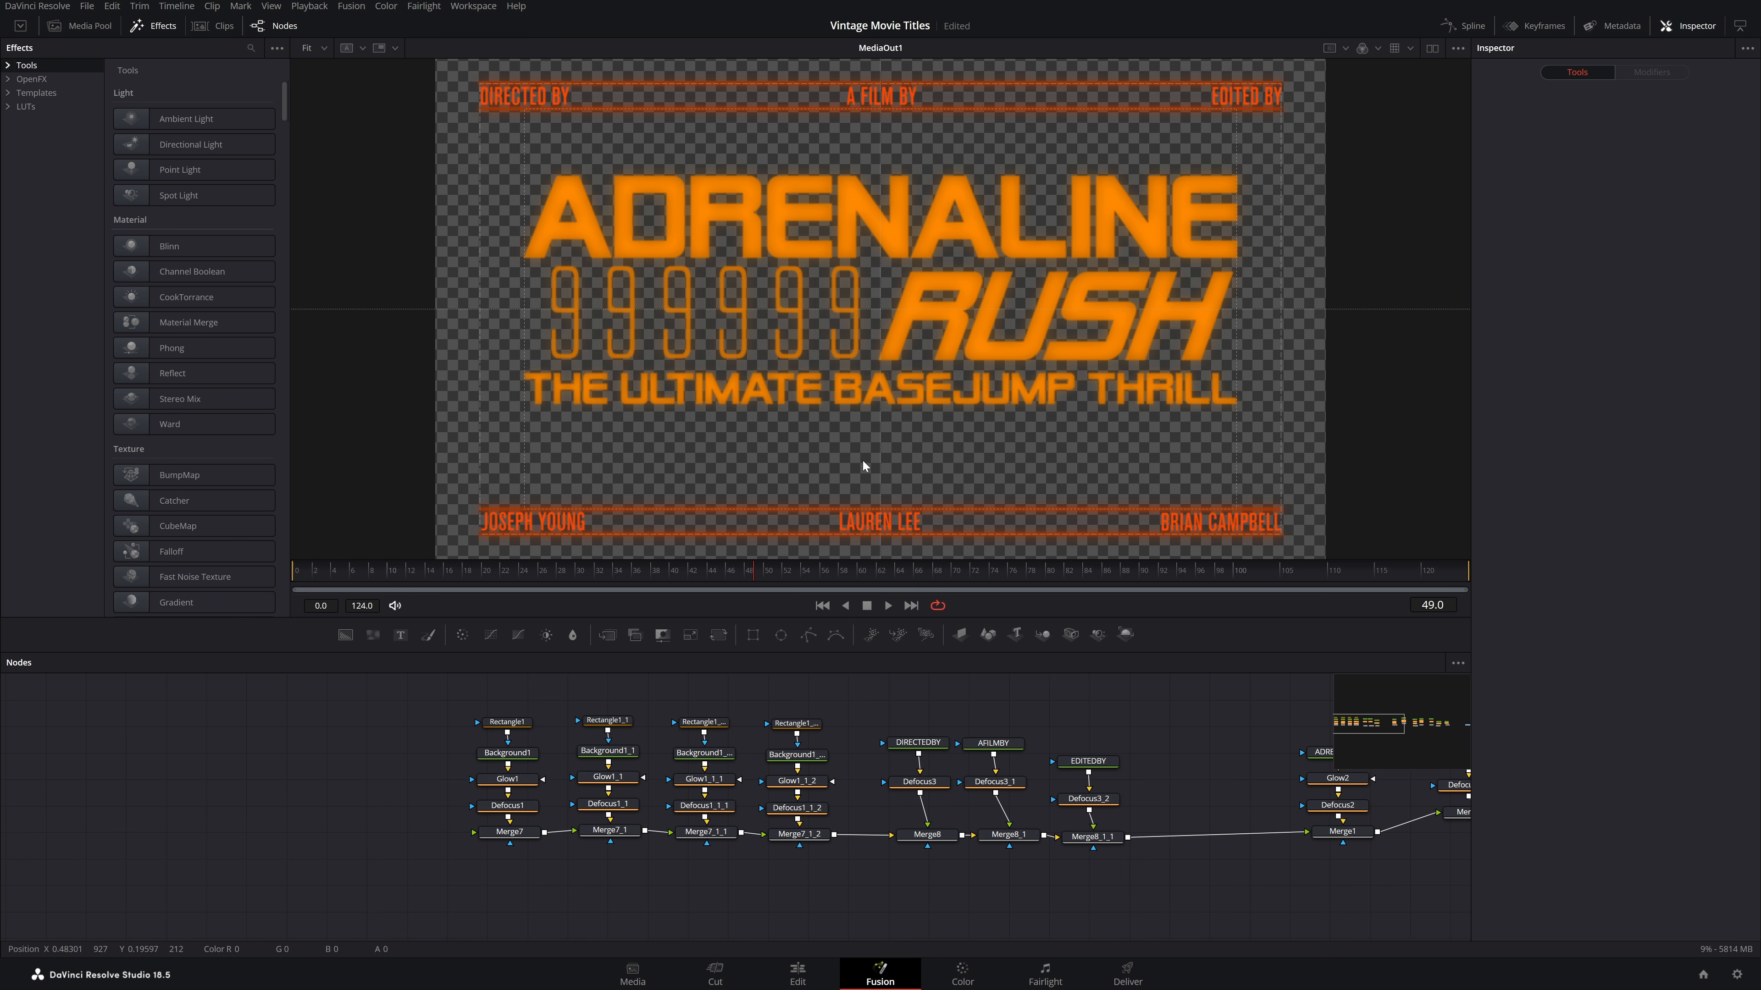
{"action": "scroll", "coordinate": [868, 465], "scroll_direction": "up", "scroll_amount": 2}
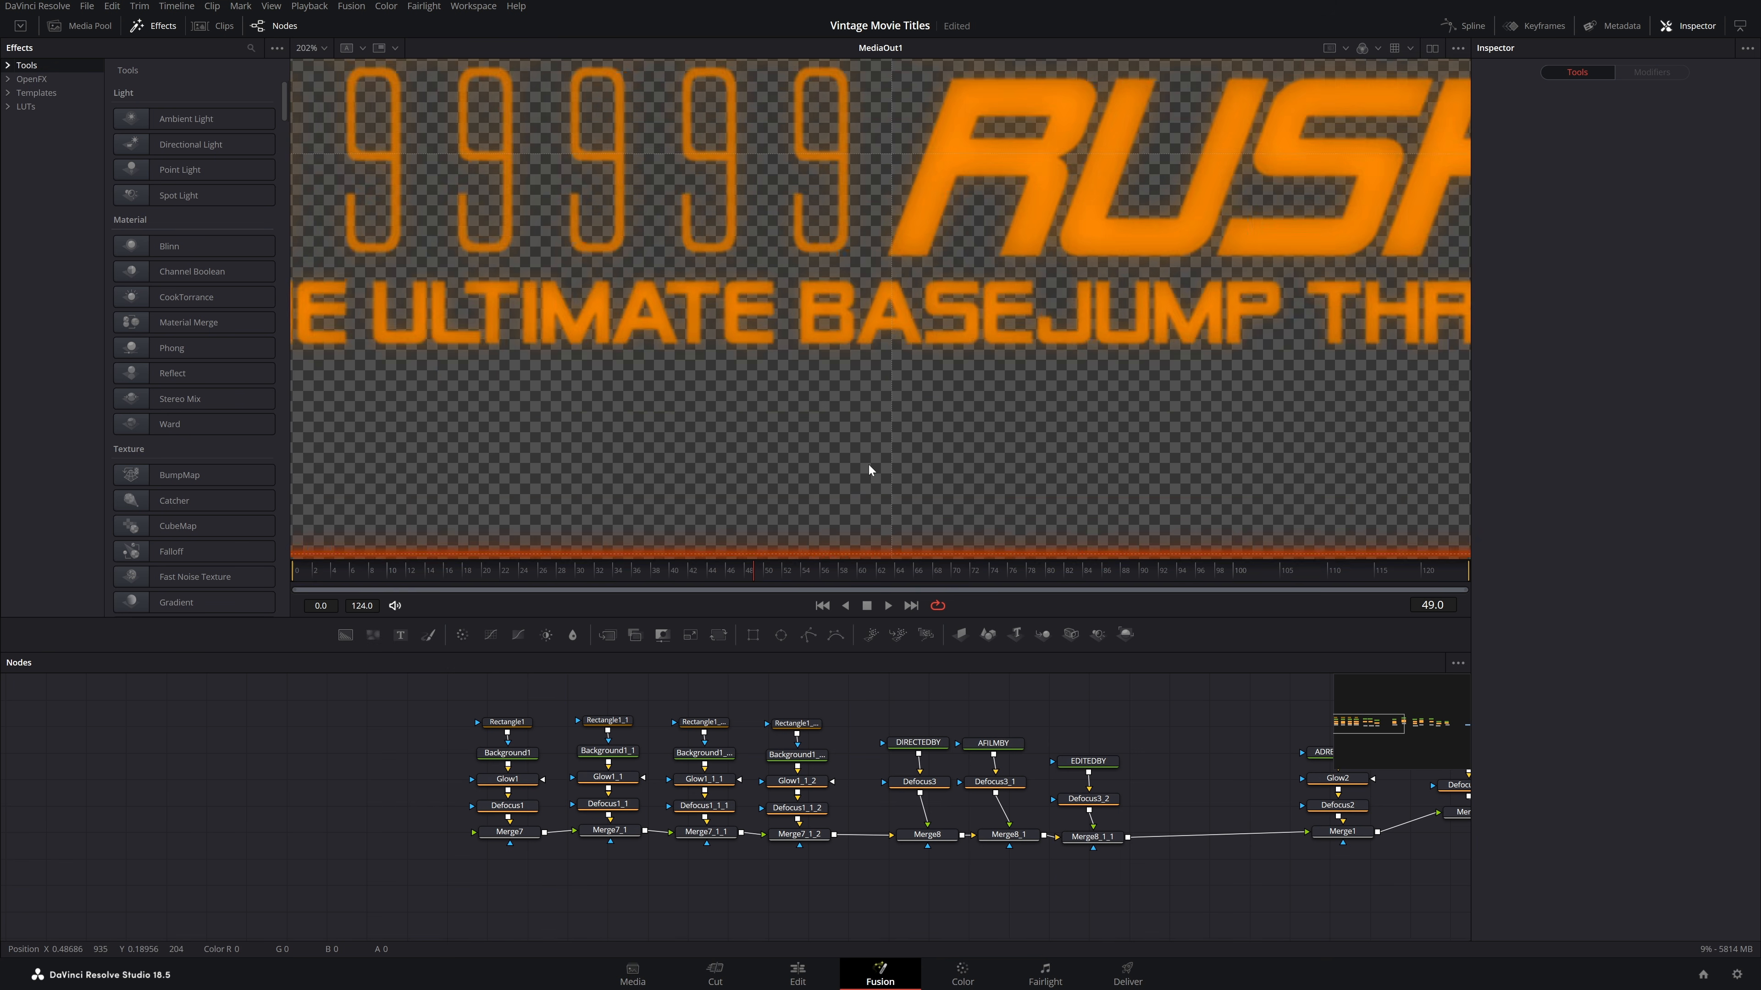
{"action": "scroll", "coordinate": [868, 466], "scroll_direction": "down", "scroll_amount": 5}
{"action": "scroll", "coordinate": [868, 465], "scroll_direction": "up", "scroll_amount": 2}
{"action": "scroll", "coordinate": [868, 465], "scroll_direction": "up", "scroll_amount": 2}
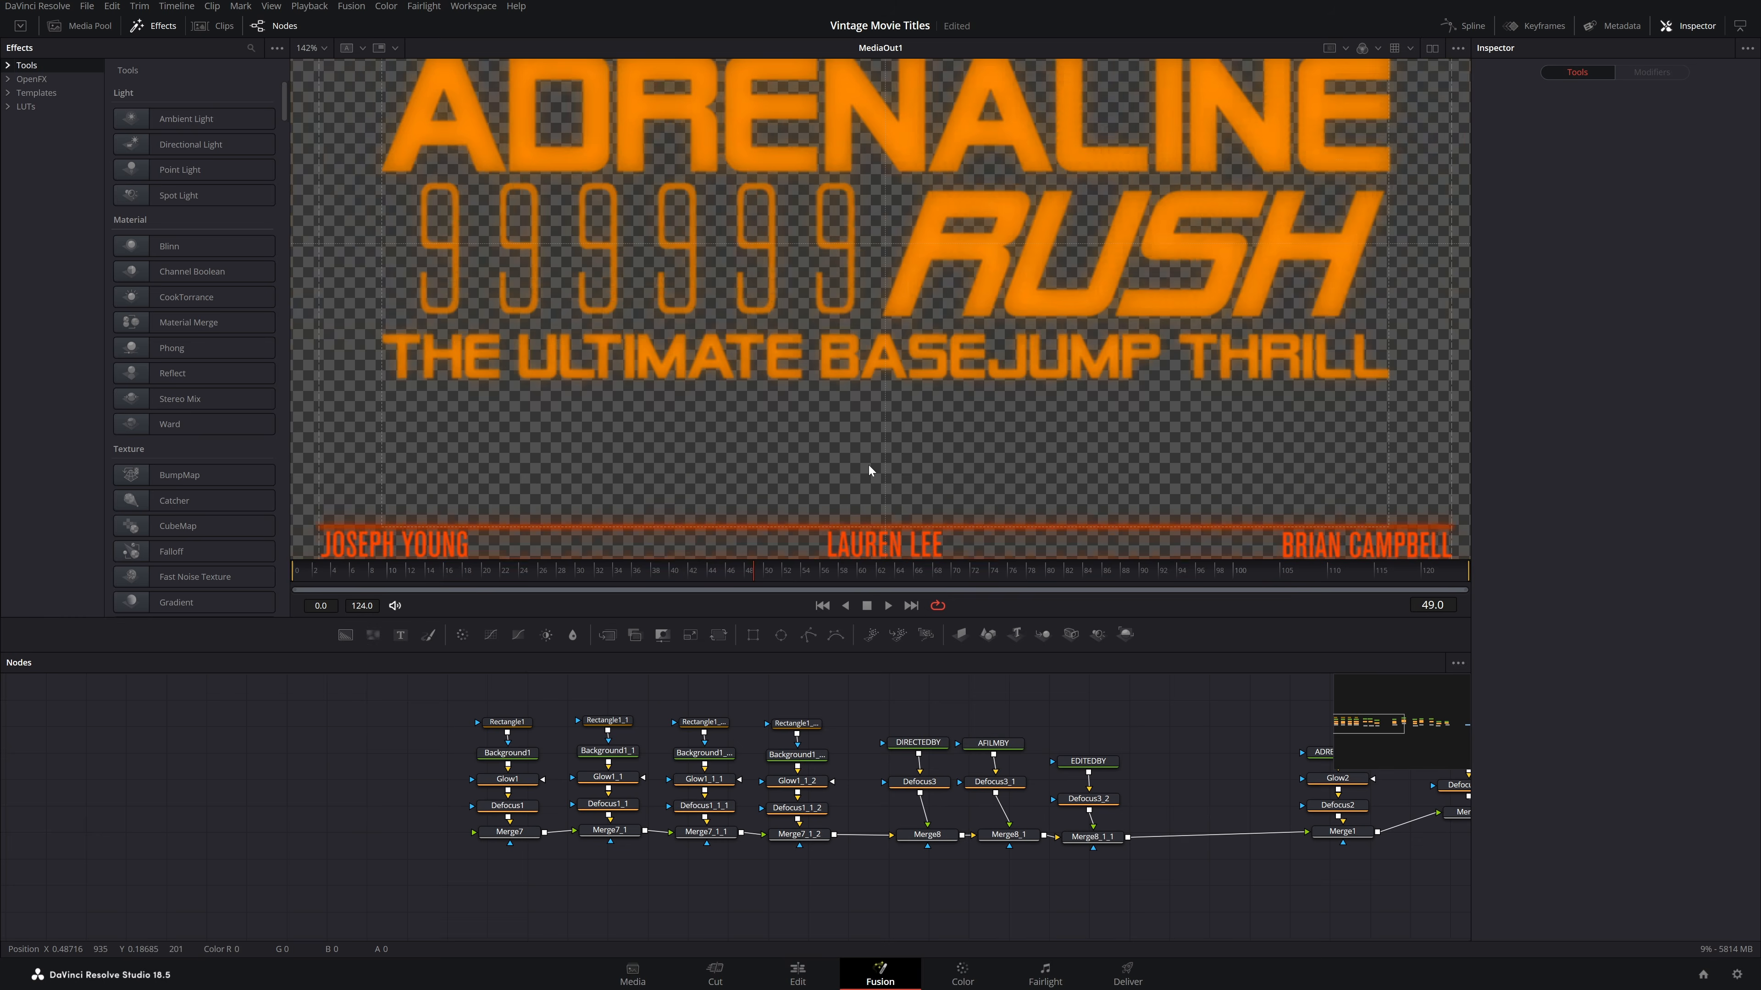
Examine the title layout and the glowing lines above and below the DIRECTED BY credit in the composition viewer
{"action": "scroll", "coordinate": [868, 465], "scroll_direction": "down", "scroll_amount": 1}
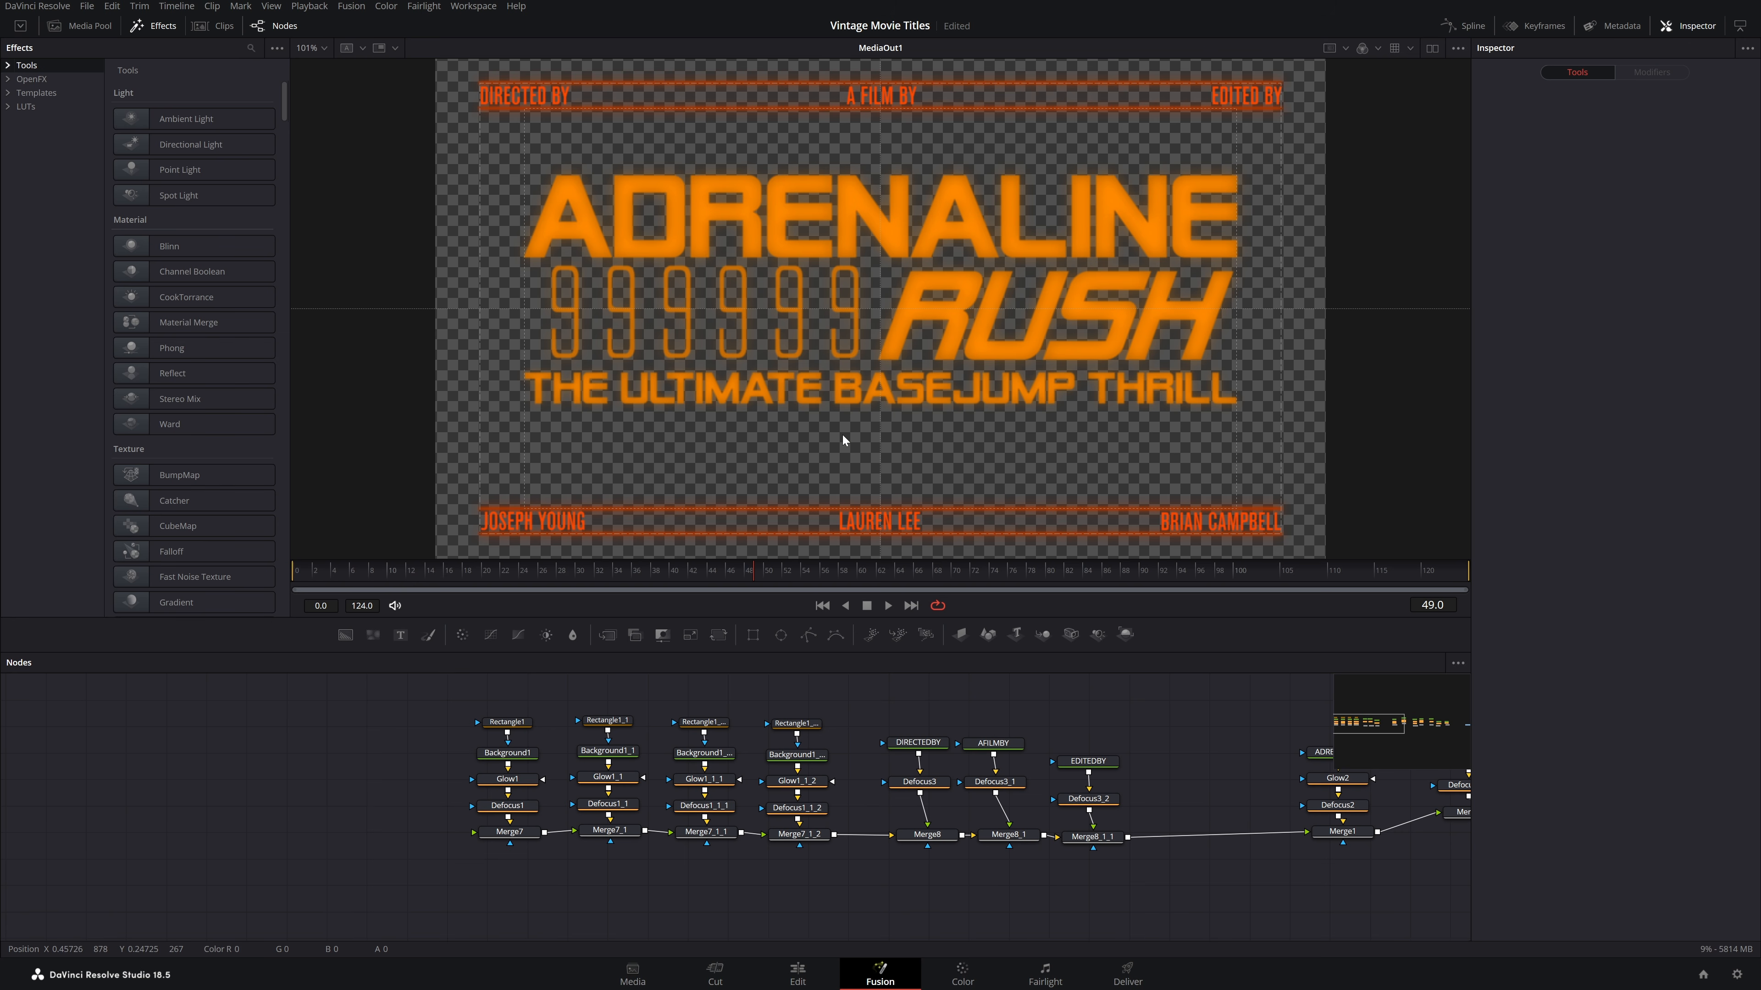
{"action": "scroll", "coordinate": [841, 437], "scroll_direction": "up", "scroll_amount": 5}
{"action": "scroll", "coordinate": [842, 439], "scroll_direction": "down", "scroll_amount": 15}
{"action": "key", "text": "ctrl+f"}
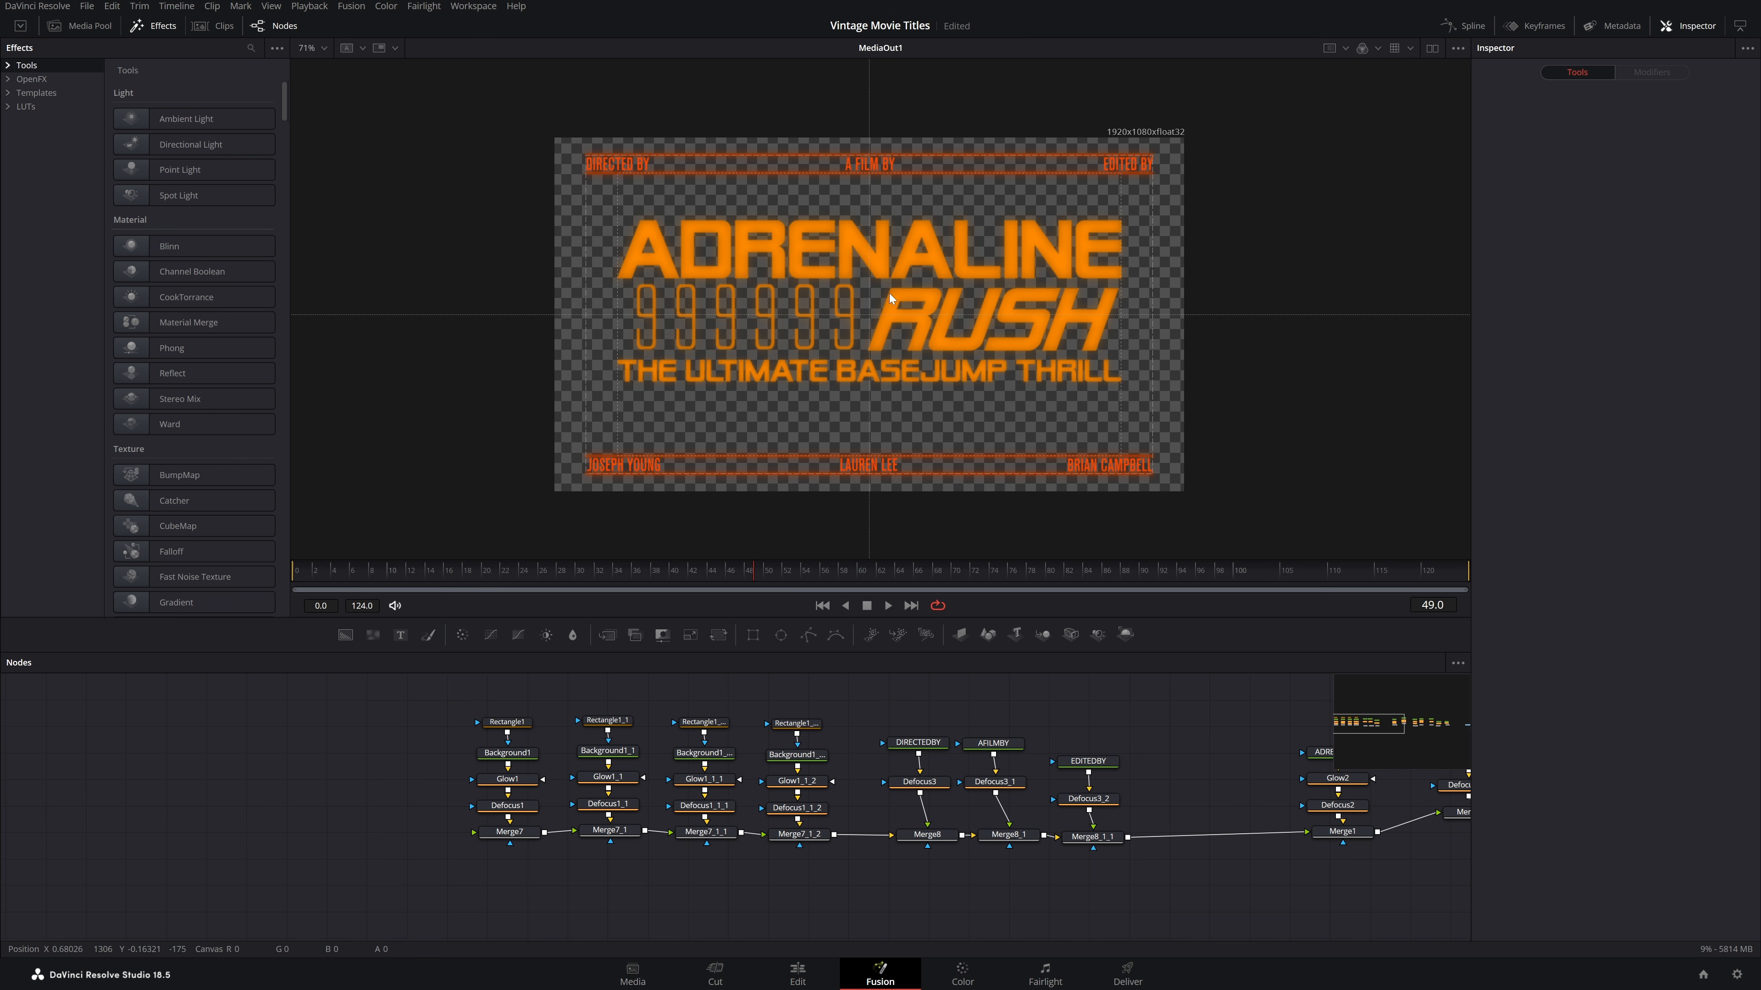
{"action": "scroll", "coordinate": [889, 293], "scroll_direction": "up", "scroll_amount": 2}
{"action": "scroll", "coordinate": [887, 294], "scroll_direction": "down", "scroll_amount": 1}
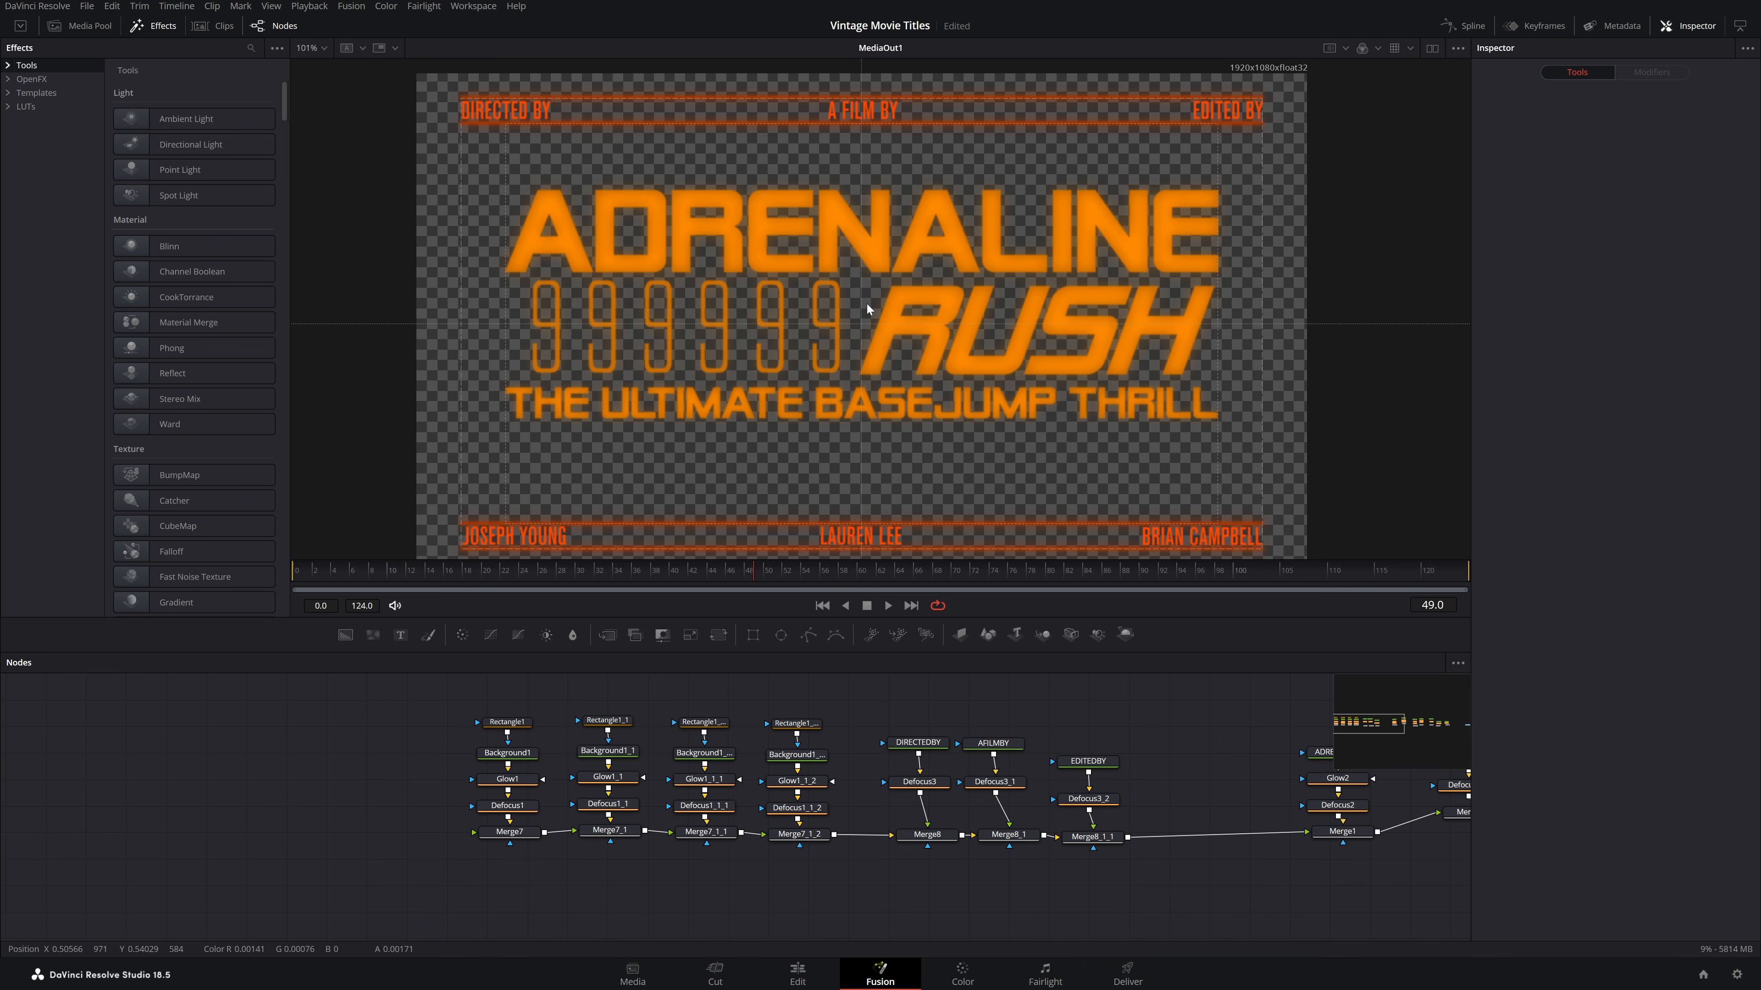
{"action": "left_click_drag", "start_coordinate": [848, 188], "coordinate": [988, 261]}
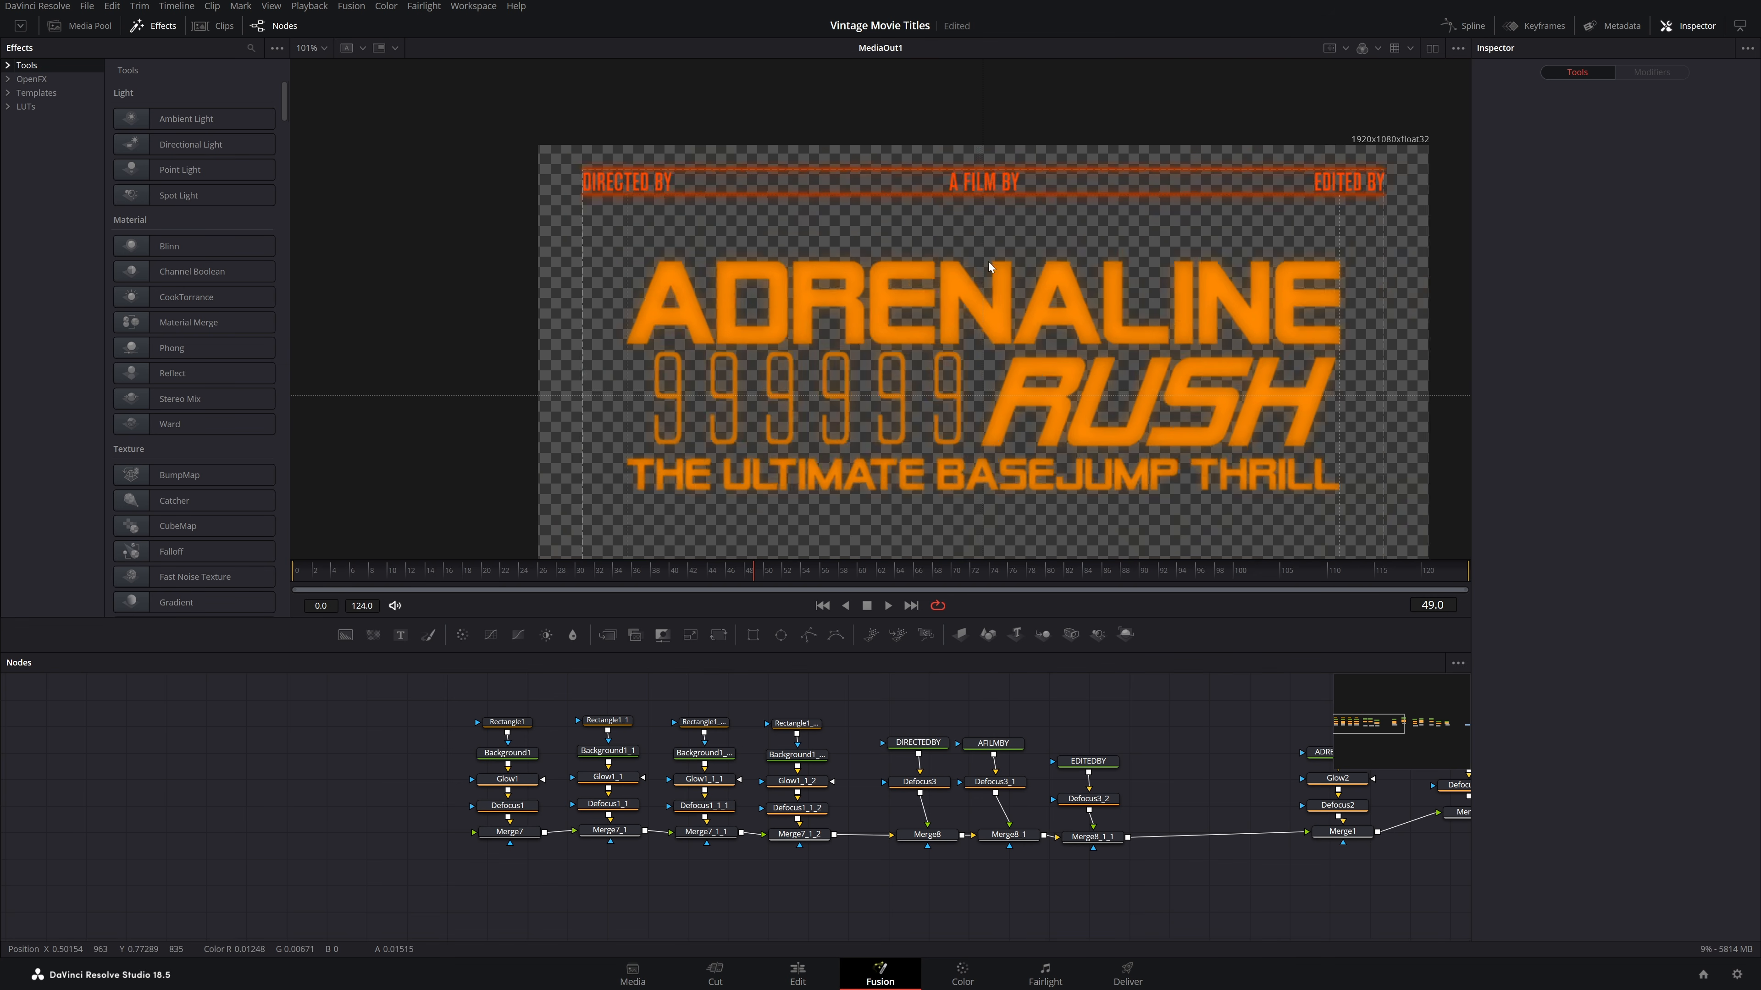
{"action": "scroll", "coordinate": [675, 276], "scroll_direction": "up", "scroll_amount": 5}
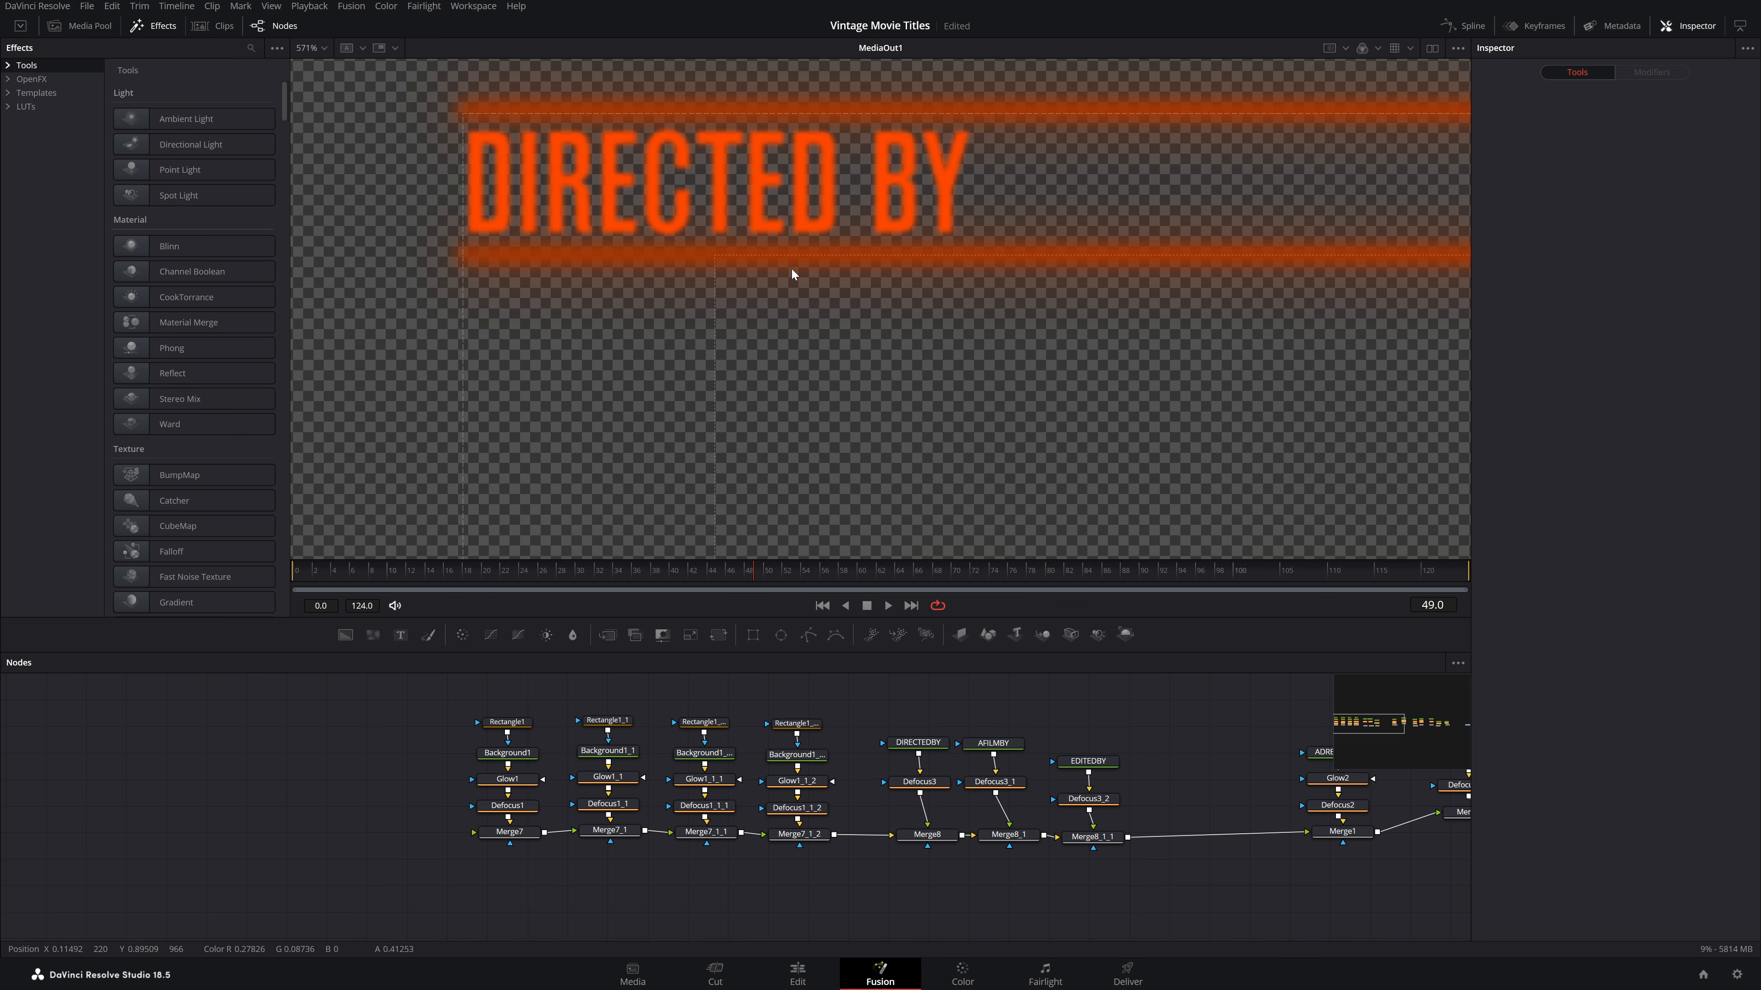
{"action": "scroll", "coordinate": [846, 244], "scroll_direction": "down", "scroll_amount": 6}
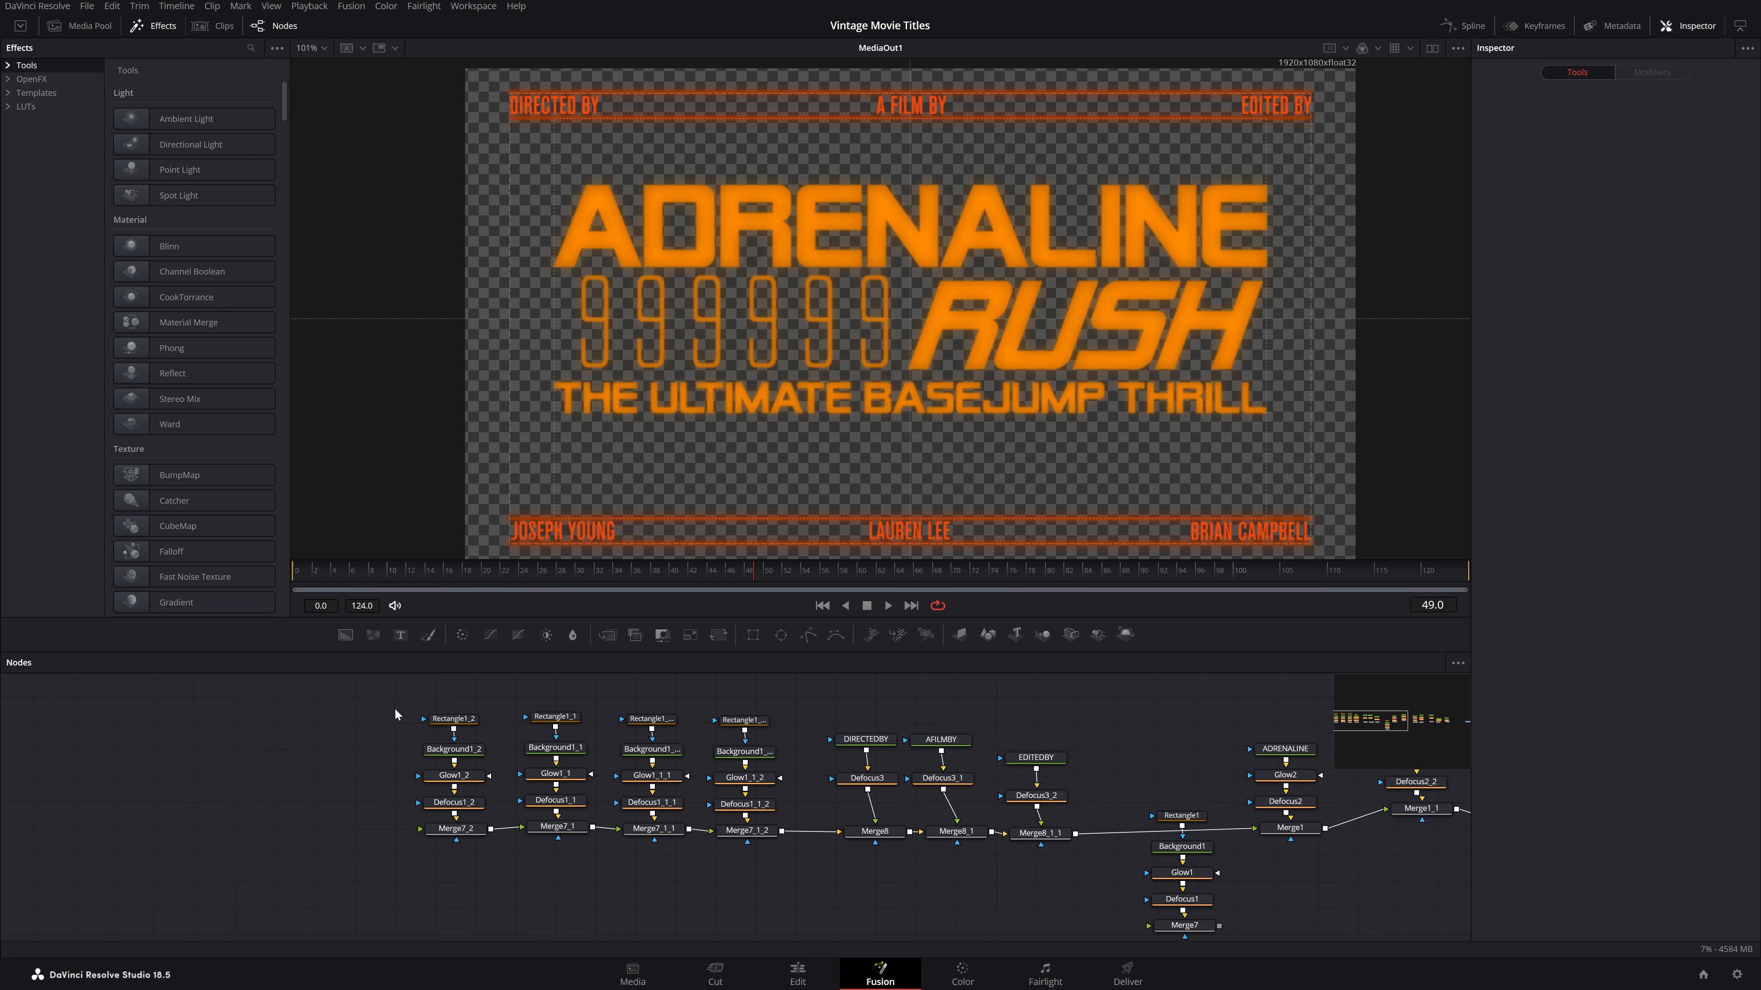
Delete the first line's node group: Rectangle1_2, Background1_2, Glow1_2, Defocus1_2 and Merge7_2
{"action": "left_click_drag", "start_coordinate": [395, 707], "coordinate": [487, 845]}
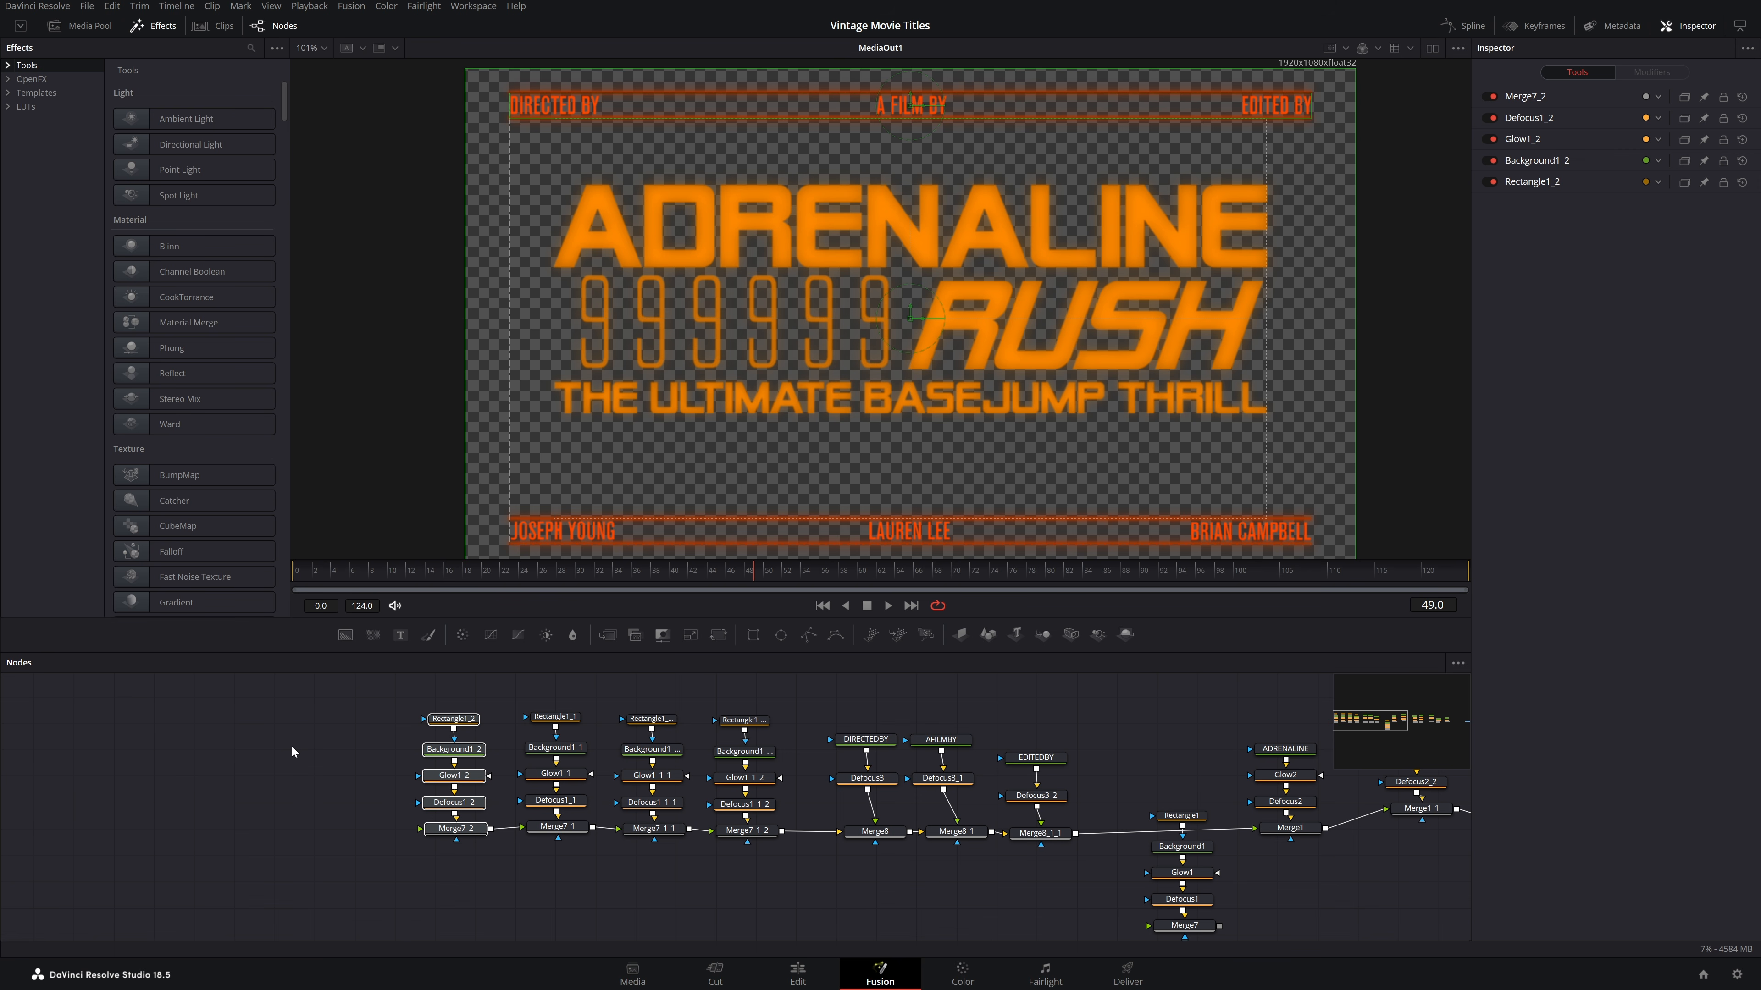
{"action": "left_click_drag", "start_coordinate": [352, 715], "coordinate": [485, 845]}
{"action": "key", "text": "Delete"}
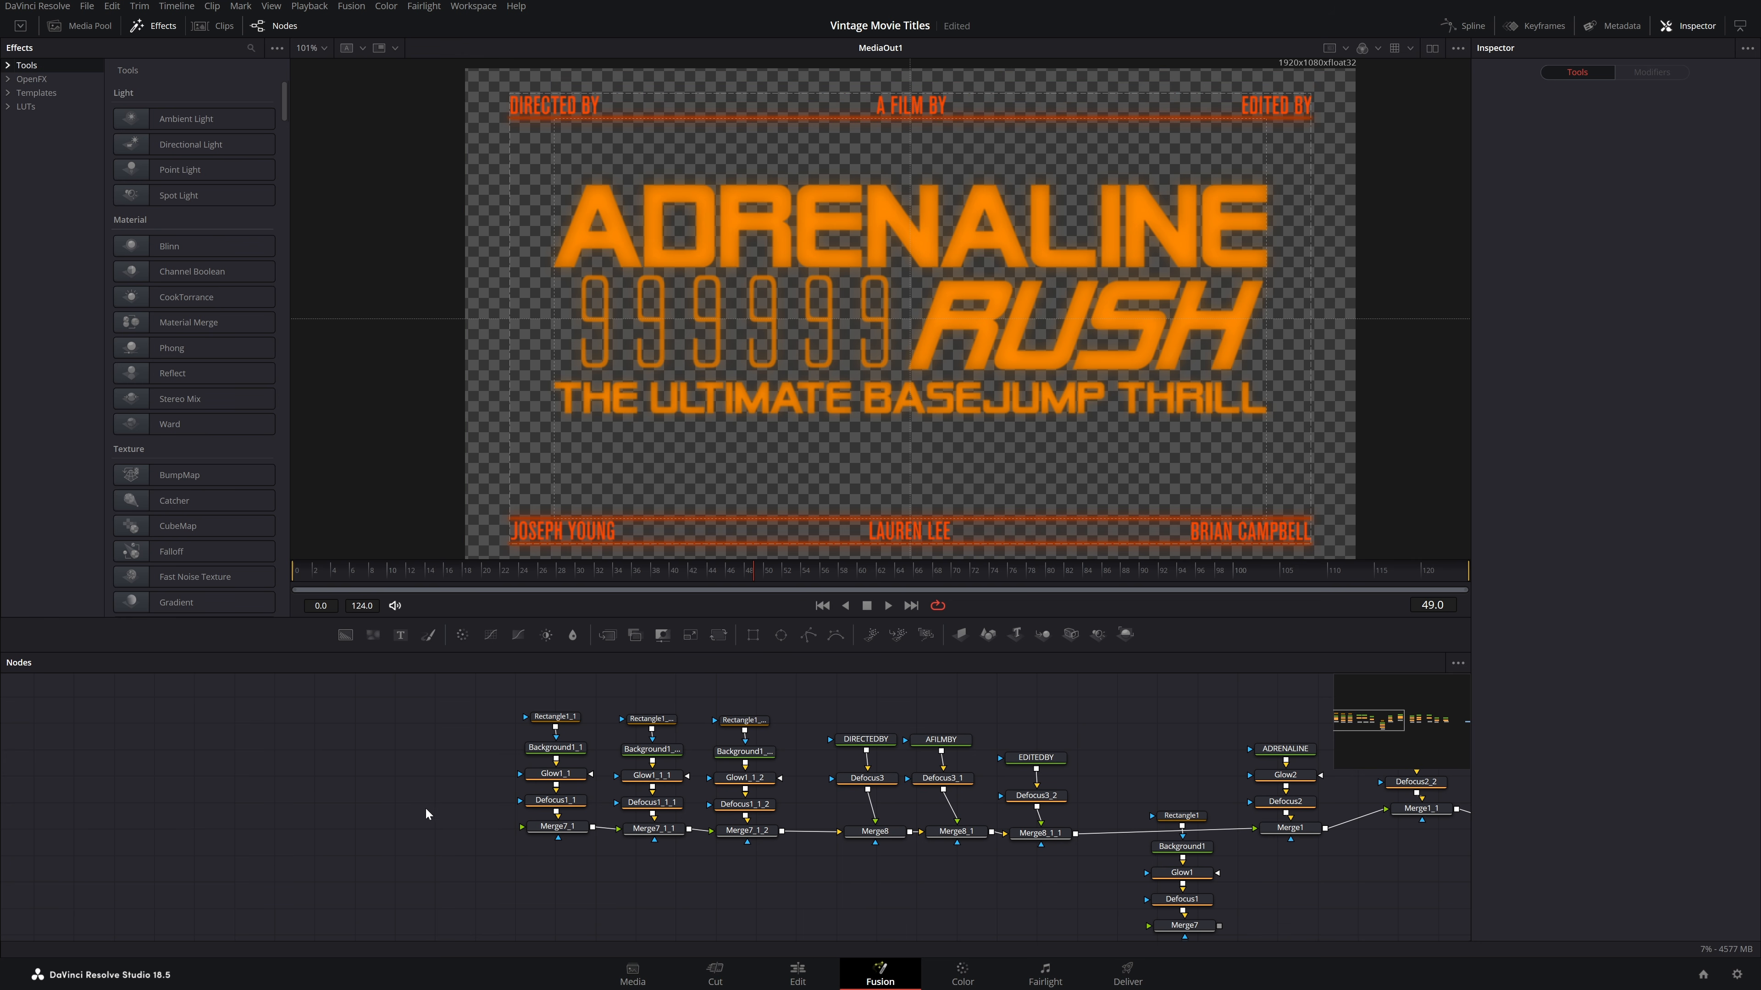
Add a Merge node before Merge7_1, link it into the chain, and connect a new Background node to it
{"action": "left_click_drag", "start_coordinate": [607, 634], "coordinate": [488, 667]}
{"action": "left_click_drag", "start_coordinate": [445, 834], "coordinate": [532, 830]}
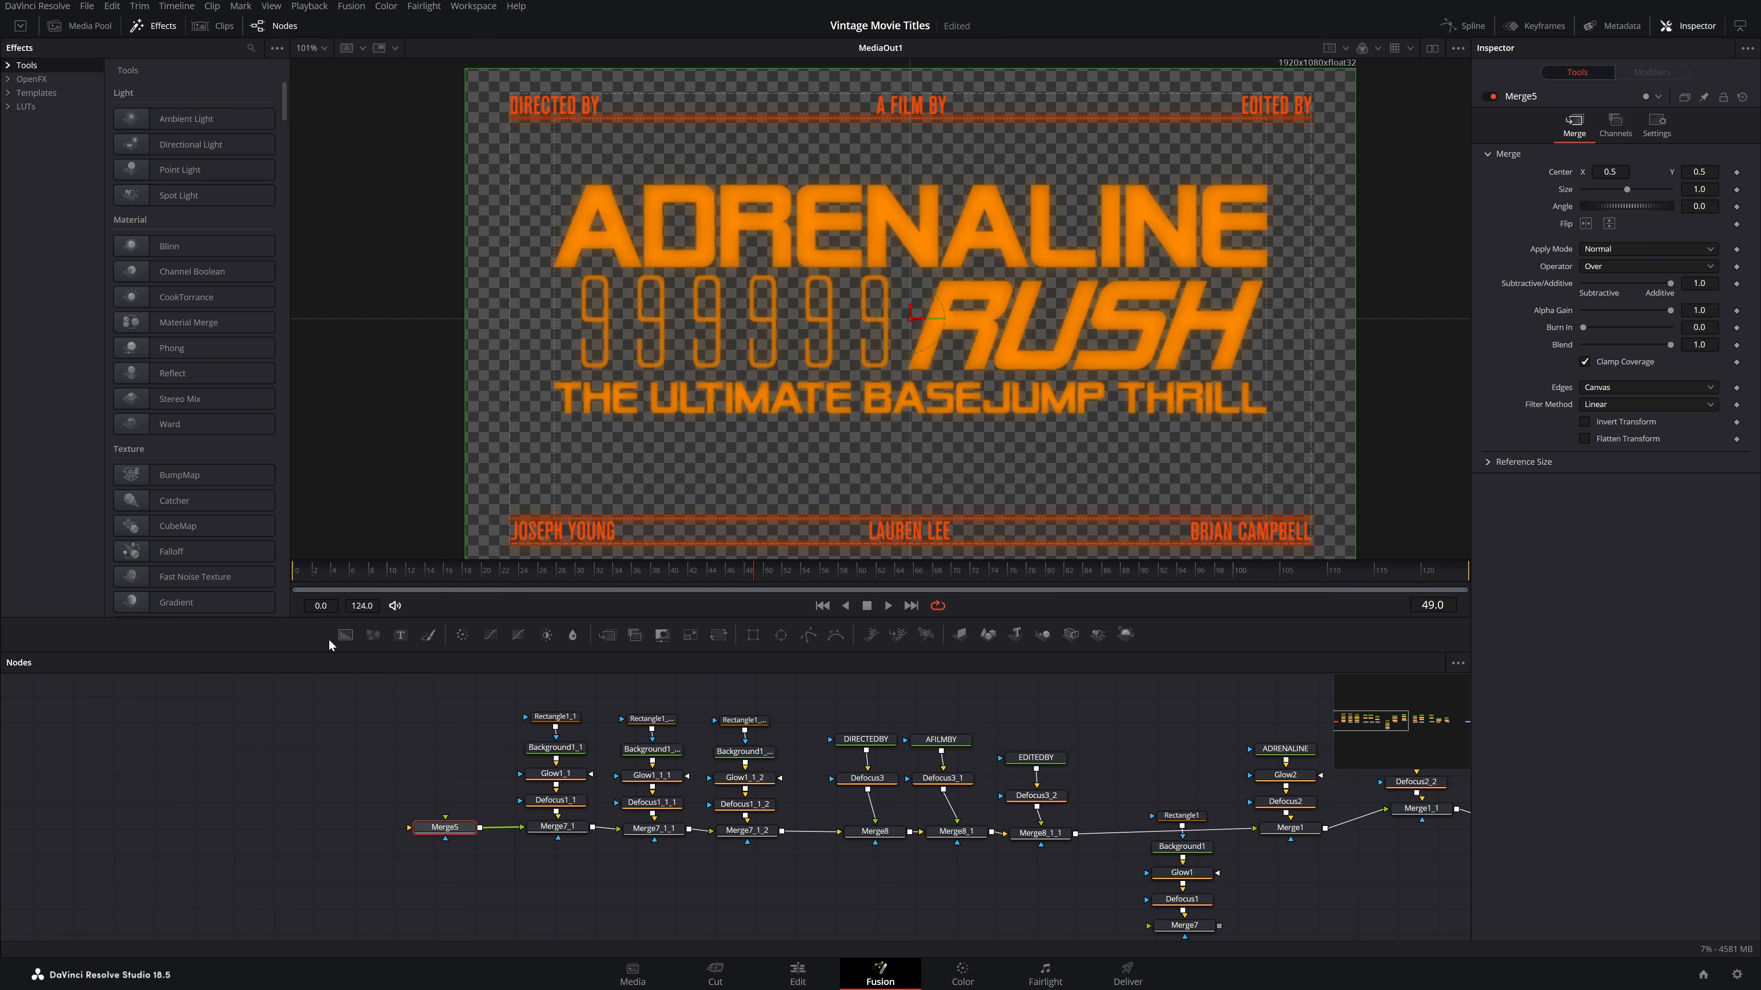
{"action": "left_click_drag", "start_coordinate": [345, 636], "coordinate": [451, 827]}
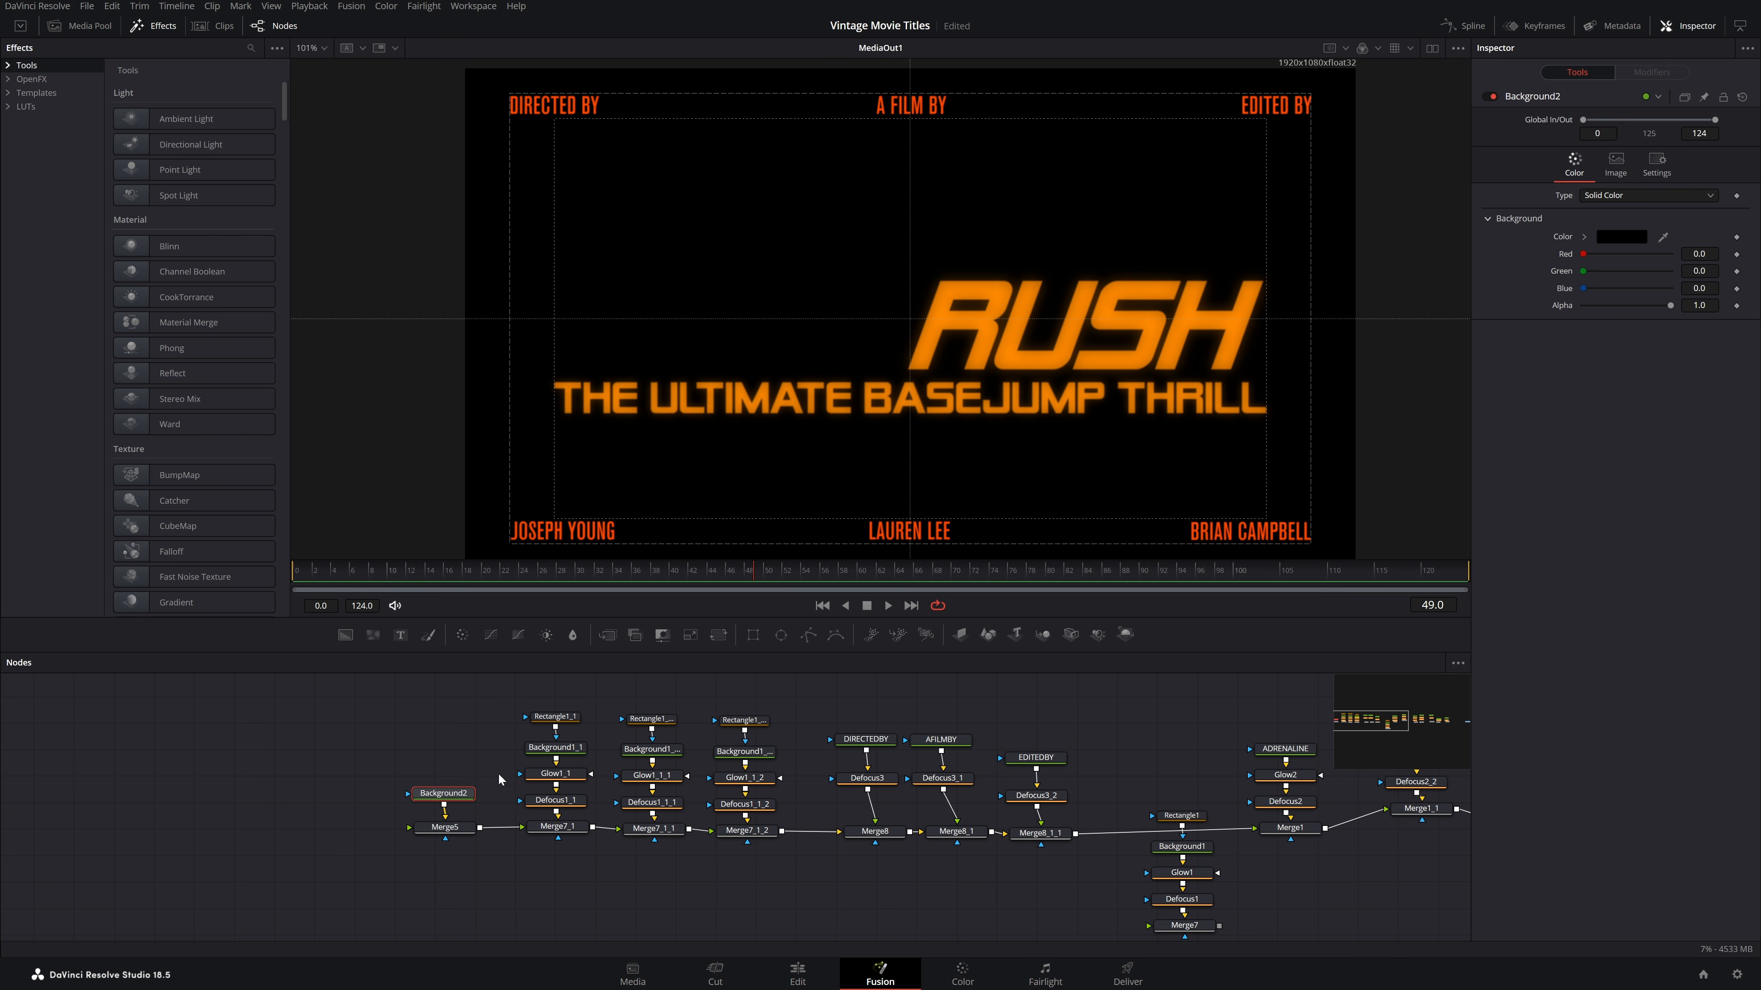
{"action": "left_click", "coordinate": [867, 218]}
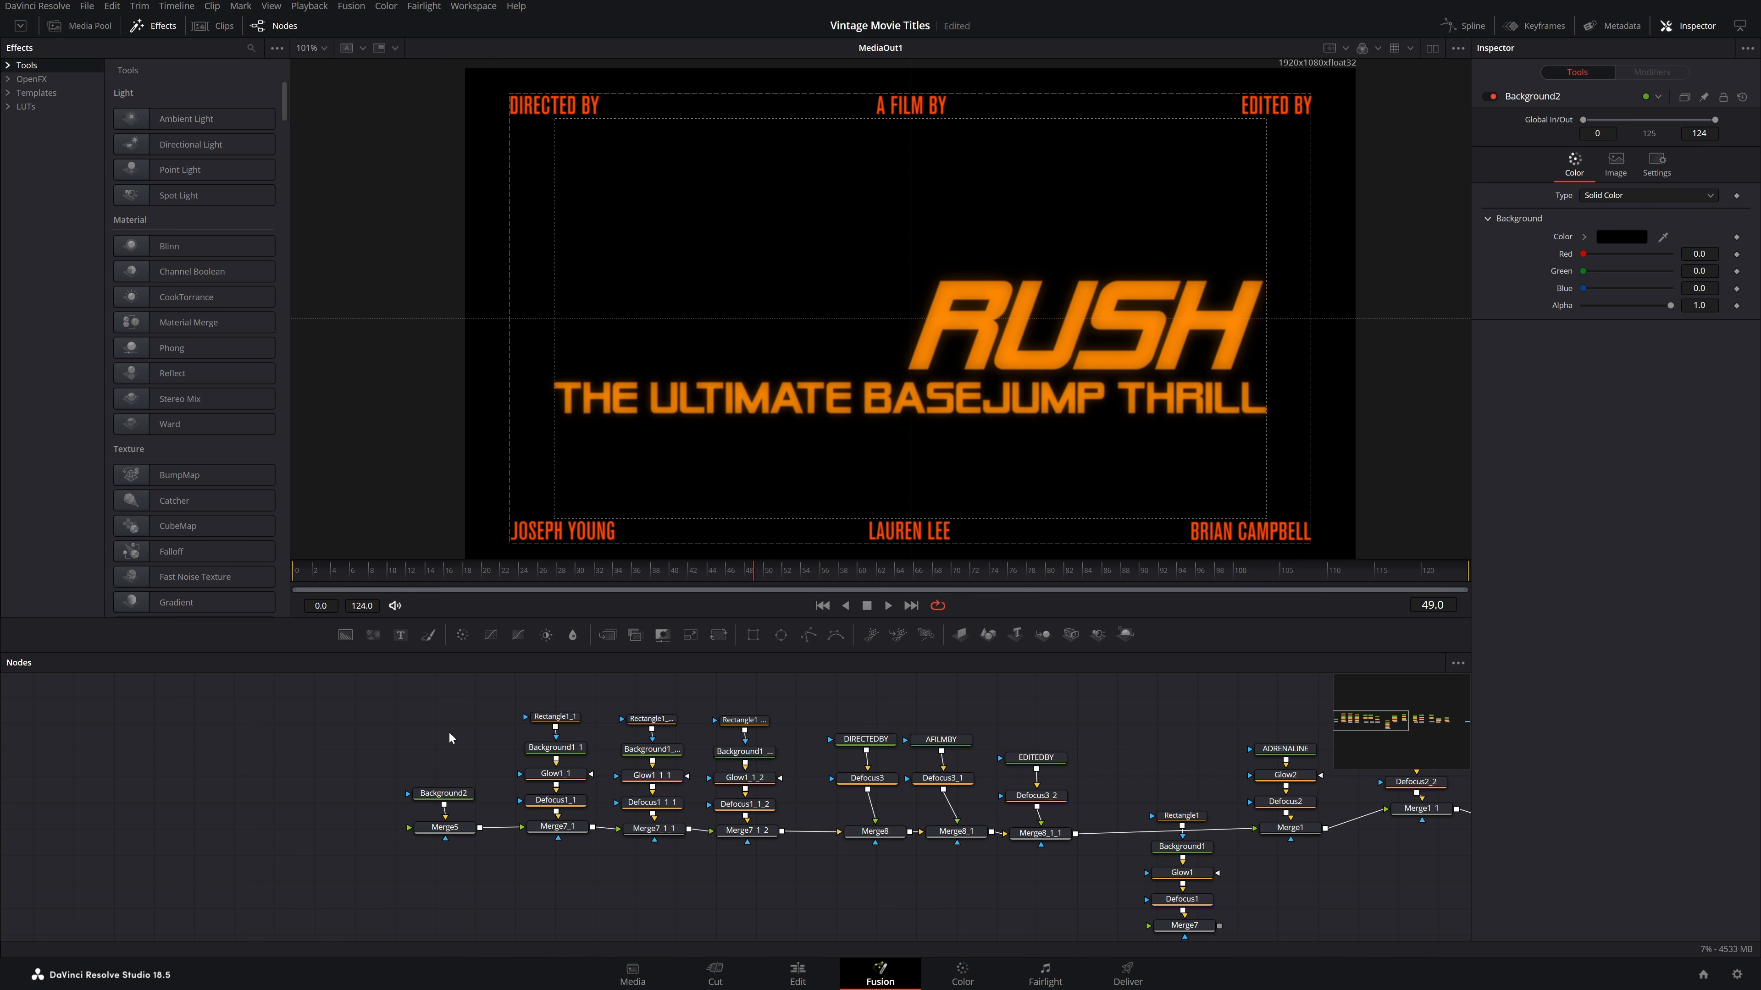
Add a Rectangle mask, connect it to the Background2 node and place it directly above that node
{"action": "key", "text": "shift+space"}
{"action": "type", "text": "BACK"}
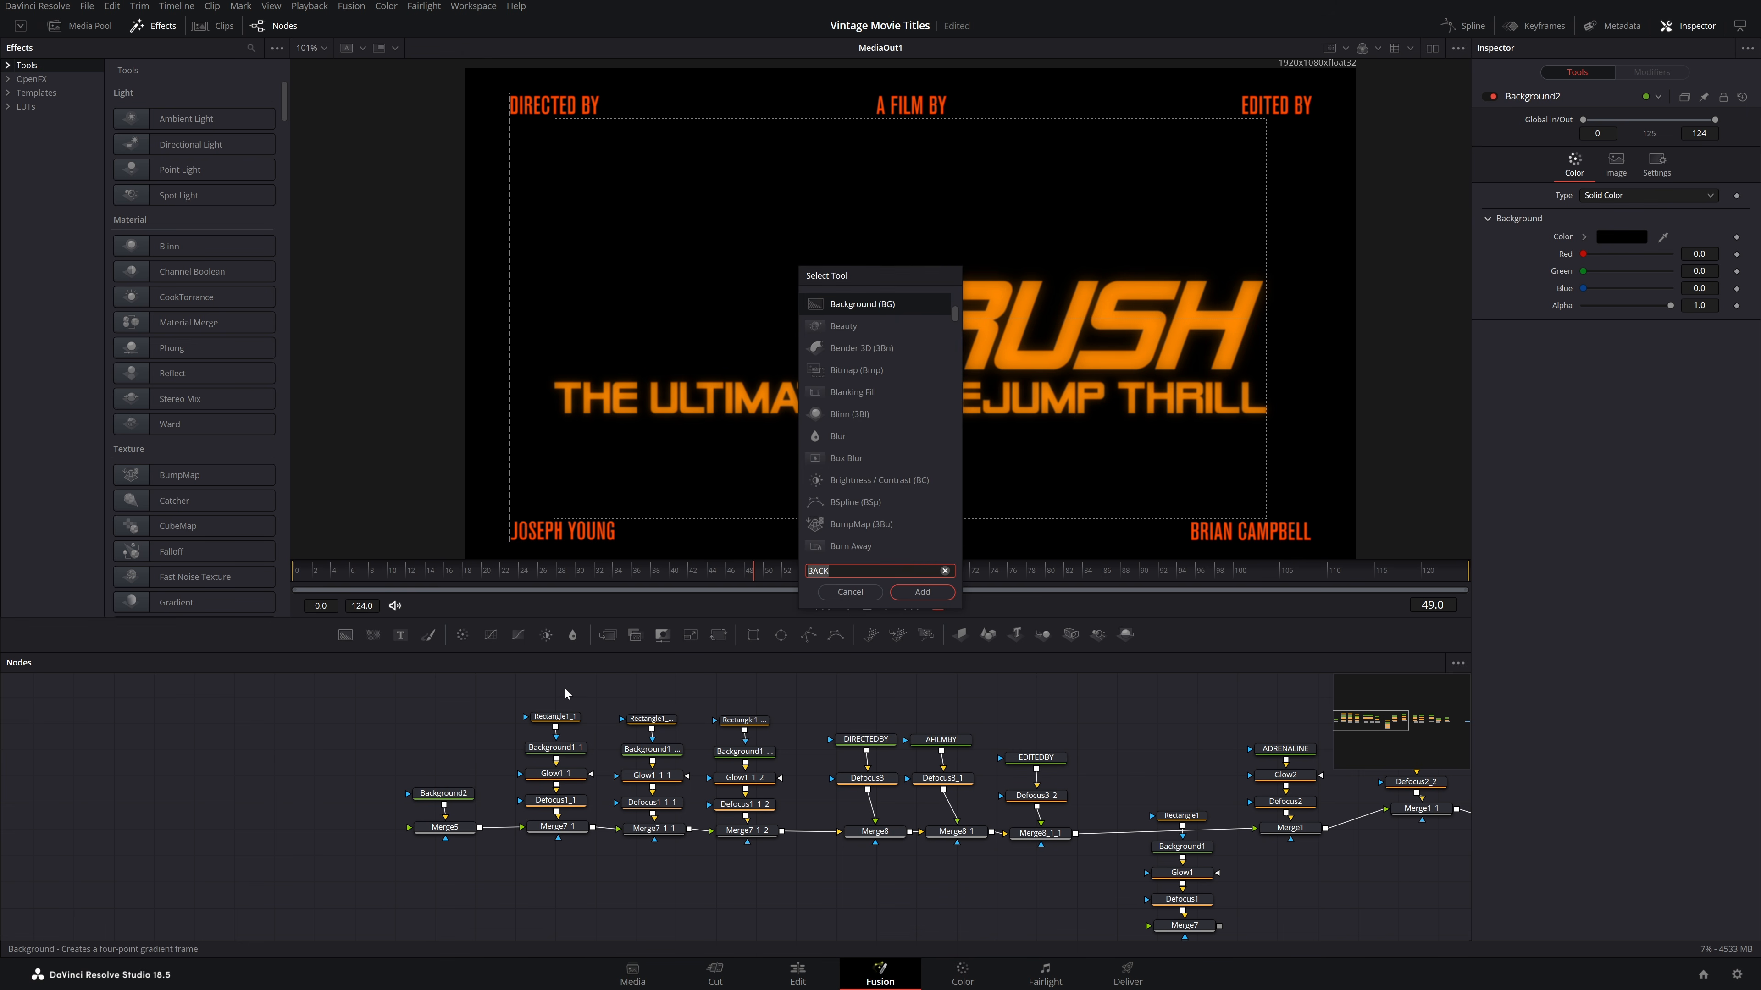
{"action": "key", "text": "BackSpace"}
{"action": "key", "text": "BackSpace"}
{"action": "key", "text": "BackSpace"}
{"action": "key", "text": "BackSpace"}
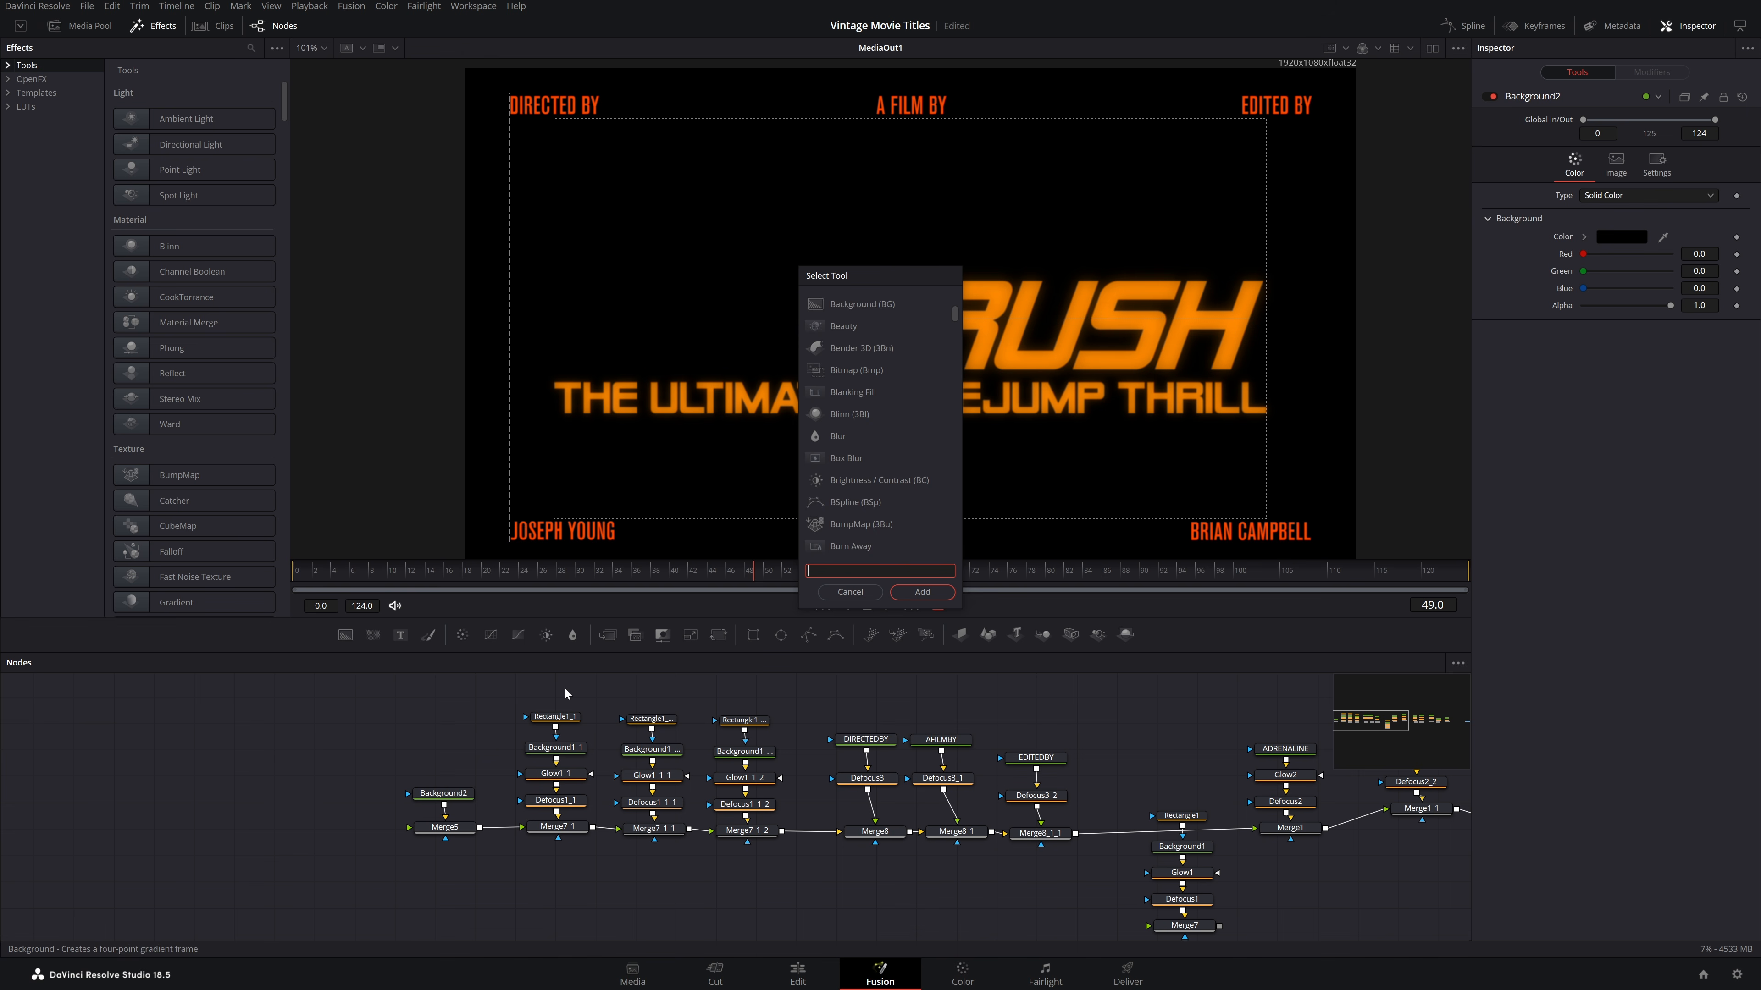
{"action": "type", "text": "REC"}
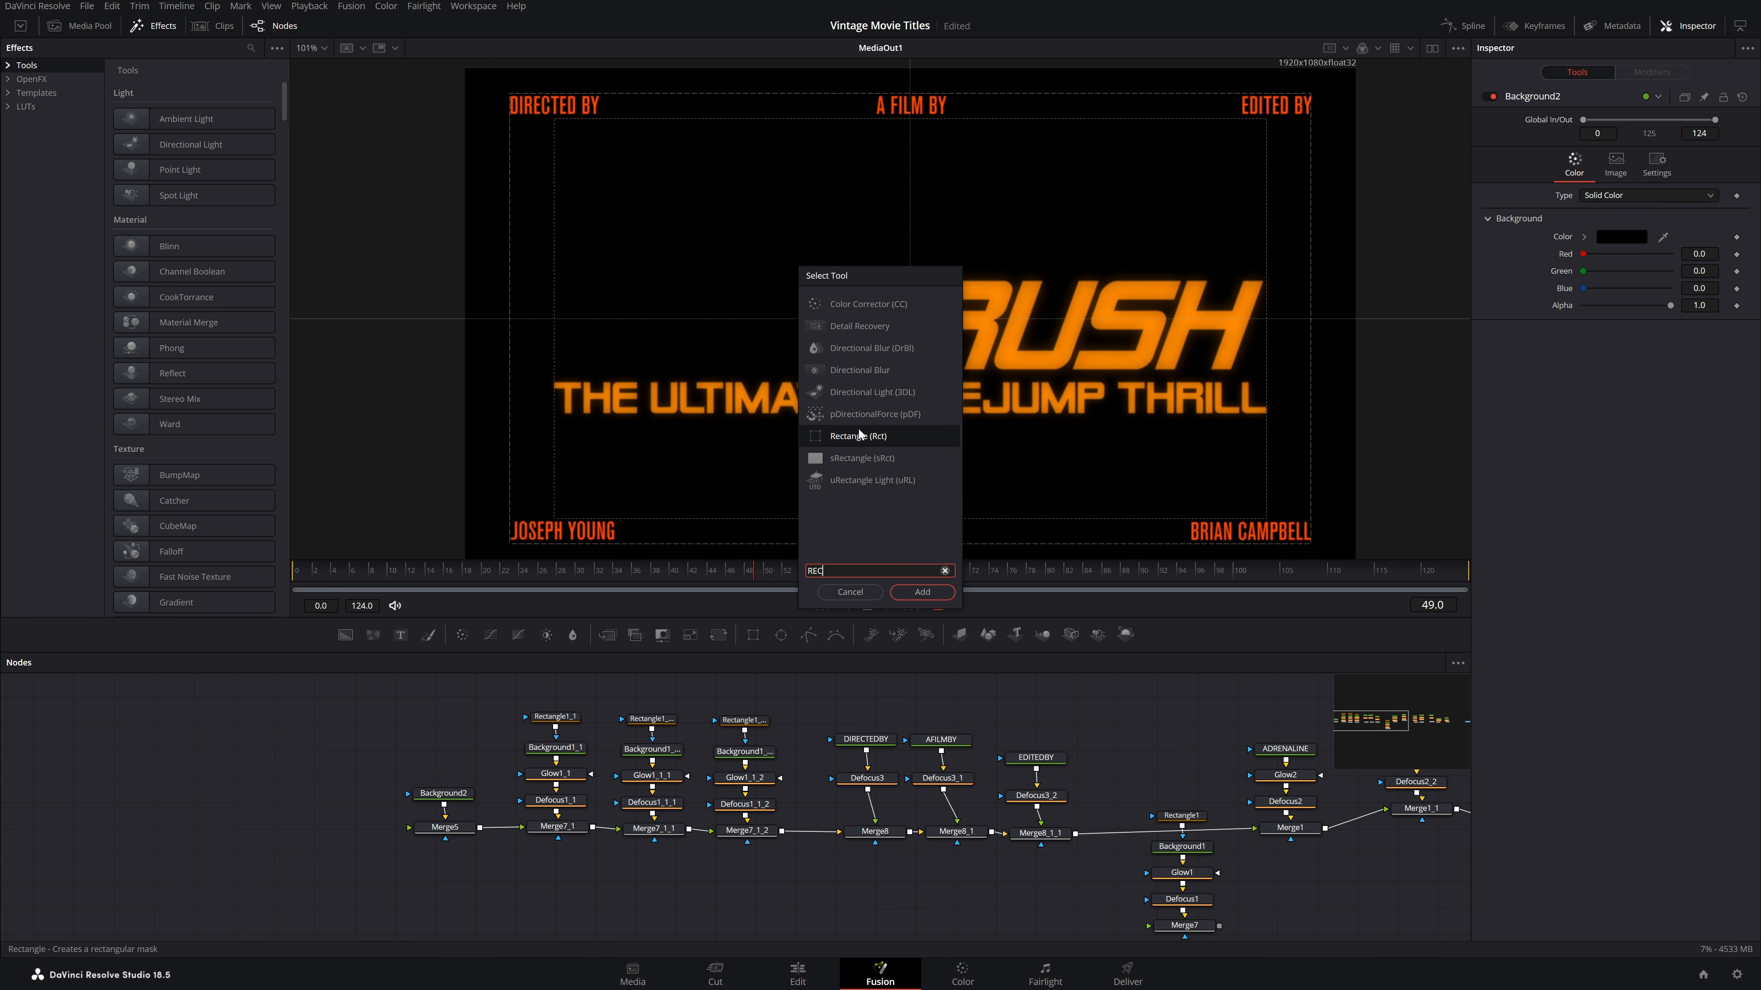
{"action": "left_click", "coordinate": [922, 593]}
{"action": "left_click_drag", "start_coordinate": [381, 767], "coordinate": [450, 797]}
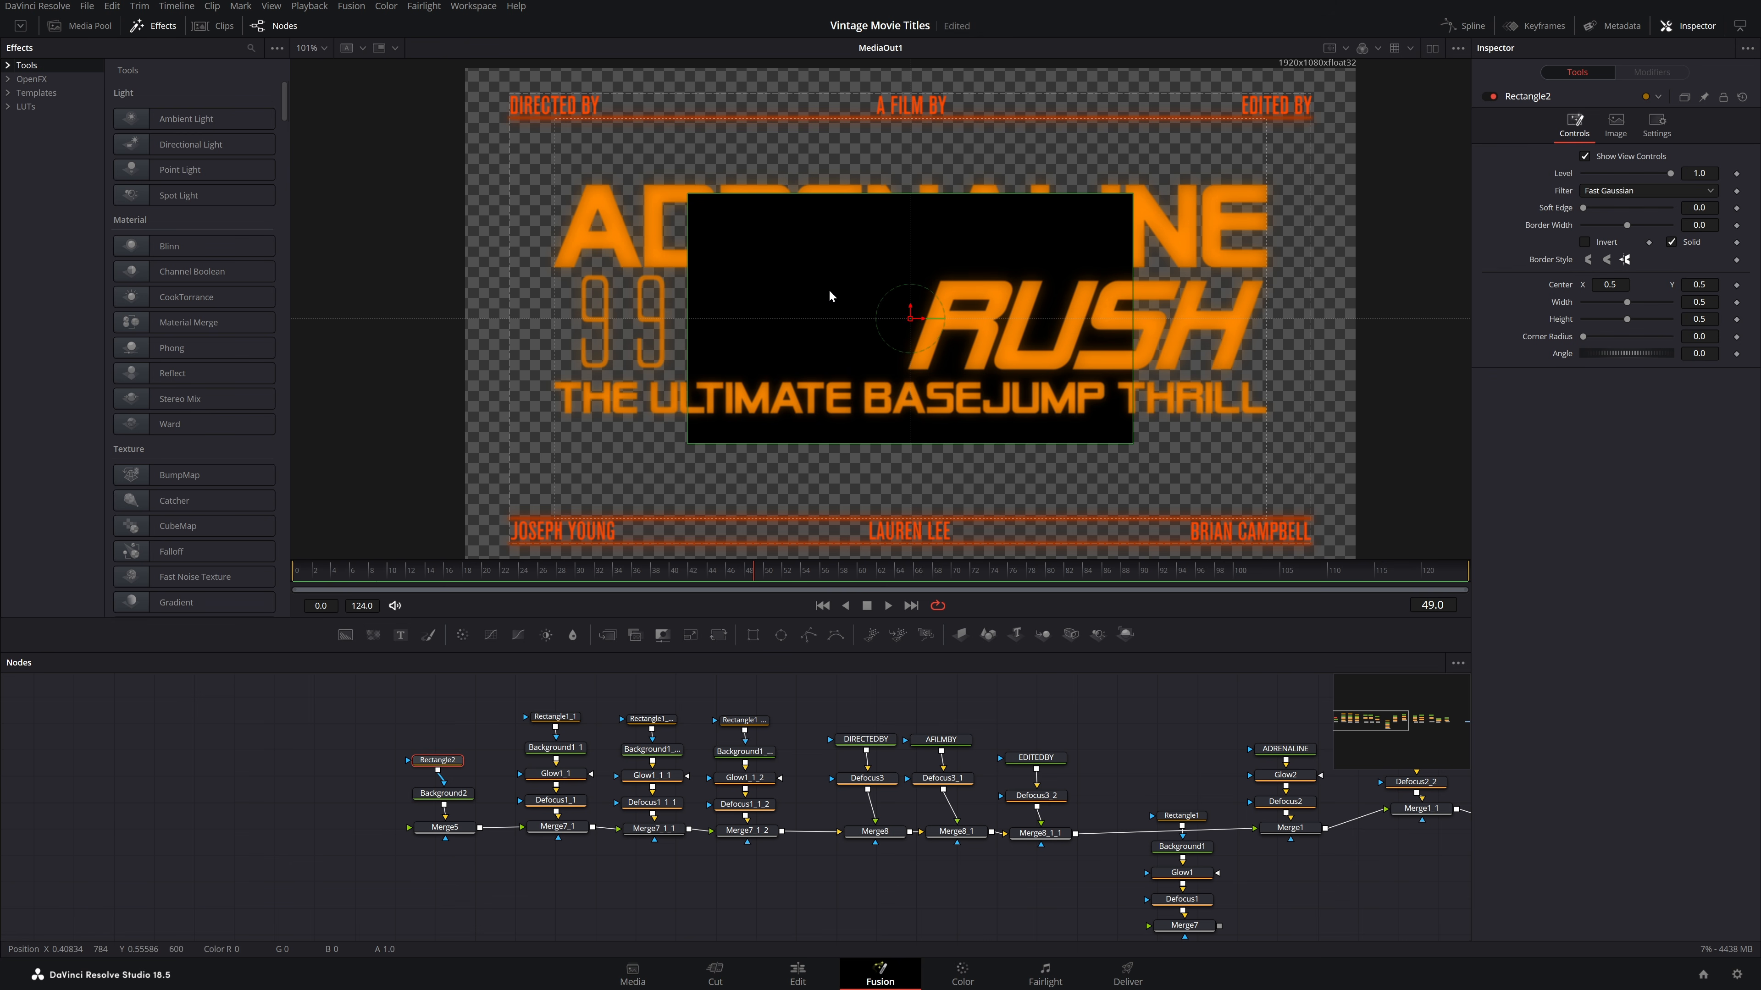
{"action": "left_click_drag", "start_coordinate": [437, 760], "coordinate": [444, 745]}
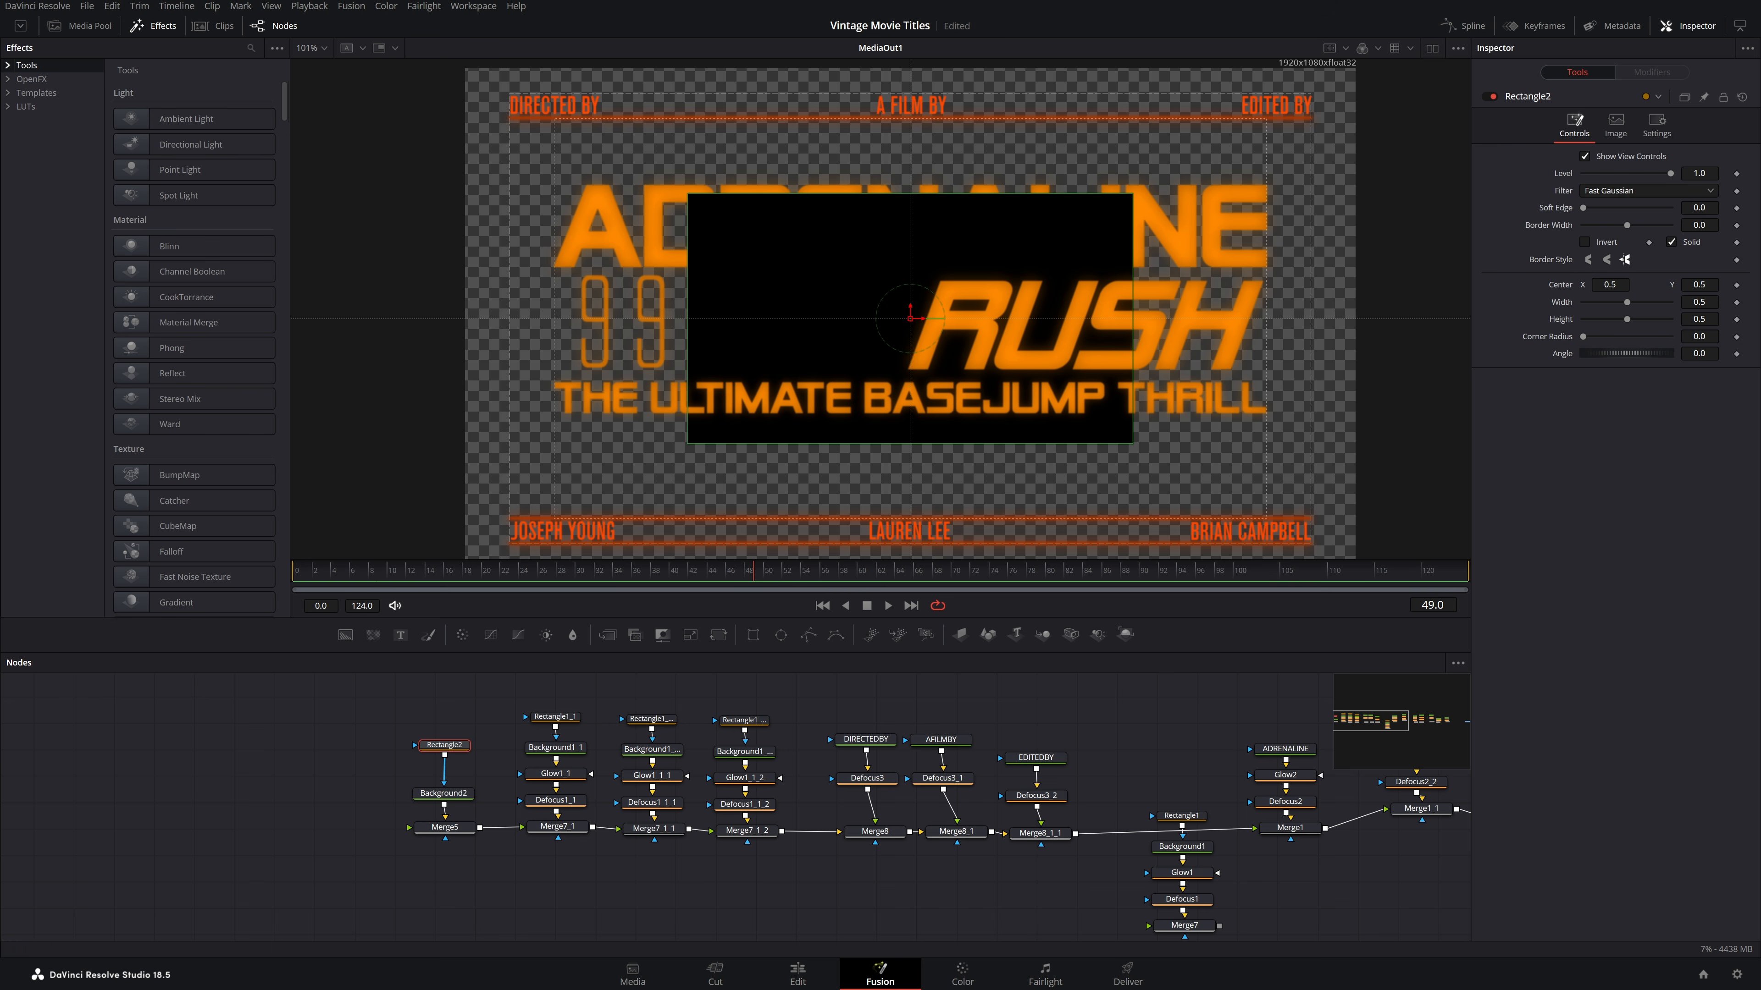
Turn off Solid for the Rectangle2 mask and set its Border Width to 0.0058
{"action": "left_click", "coordinate": [1670, 242]}
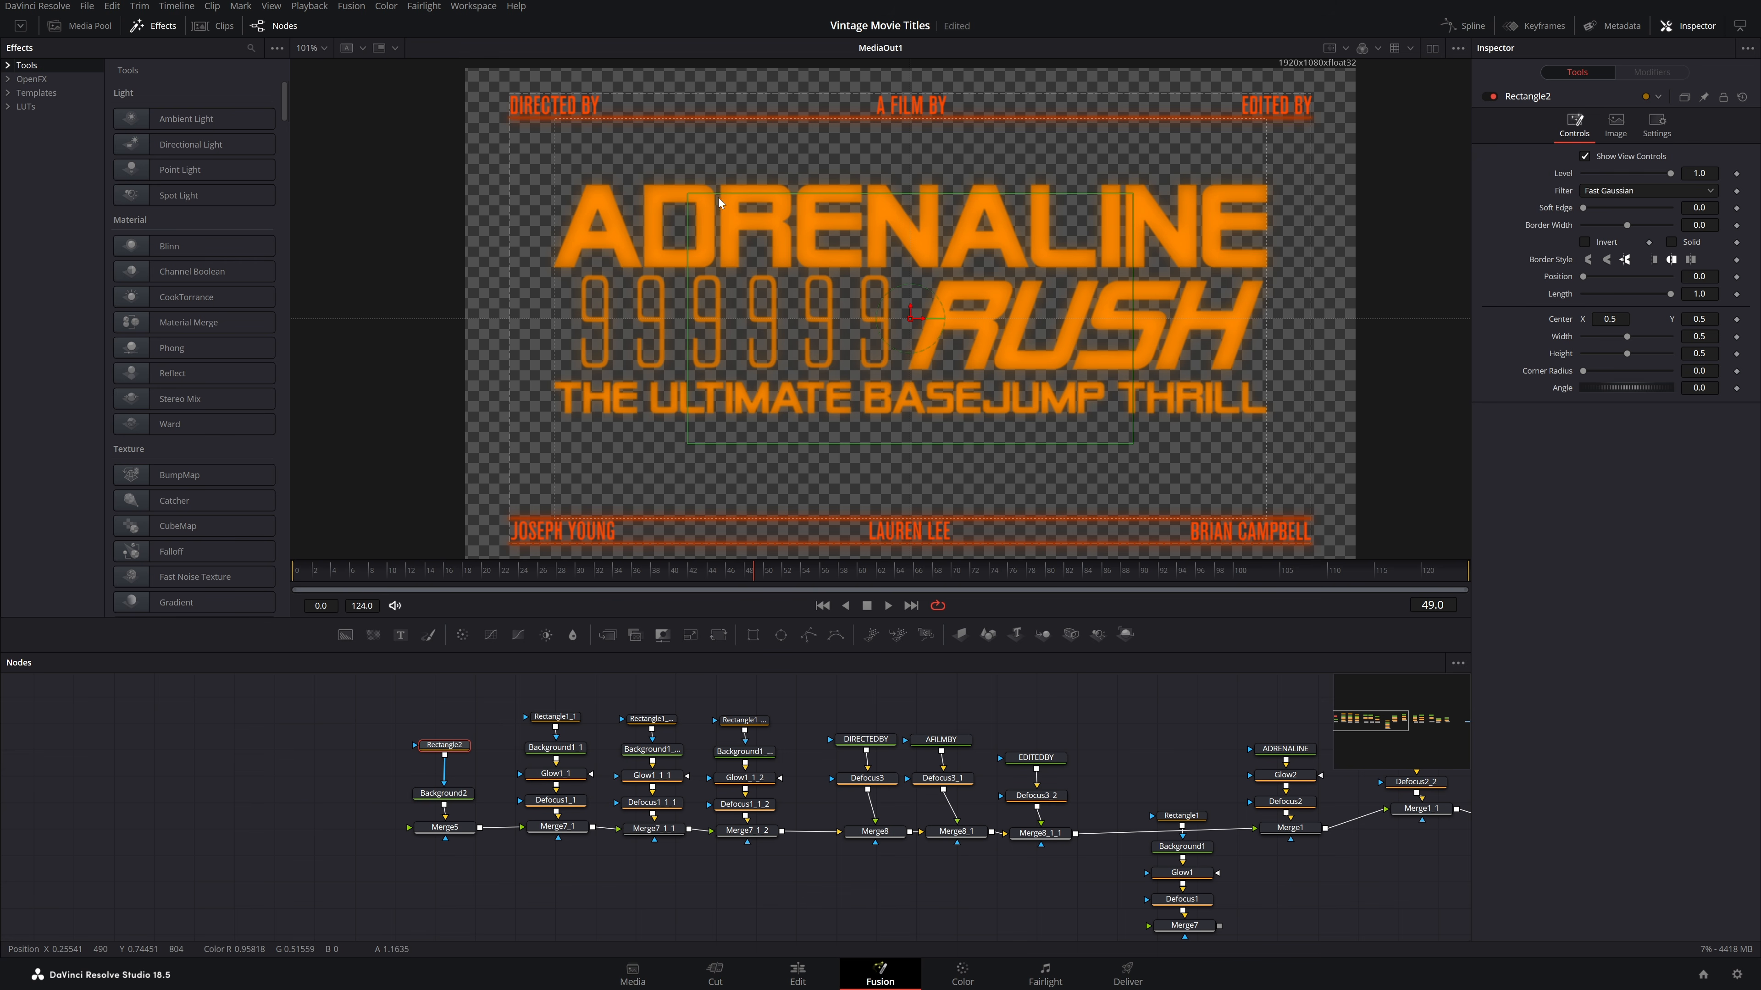
{"action": "key", "text": "ctrl+s"}
{"action": "mouse_move", "coordinate": [1700, 226]}
{"action": "left_mouse_down"}
{"action": "mouse_move", "coordinate": [1754, 226]}
{"action": "mouse_move", "coordinate": [1725, 226]}
{"action": "left_mouse_up"}
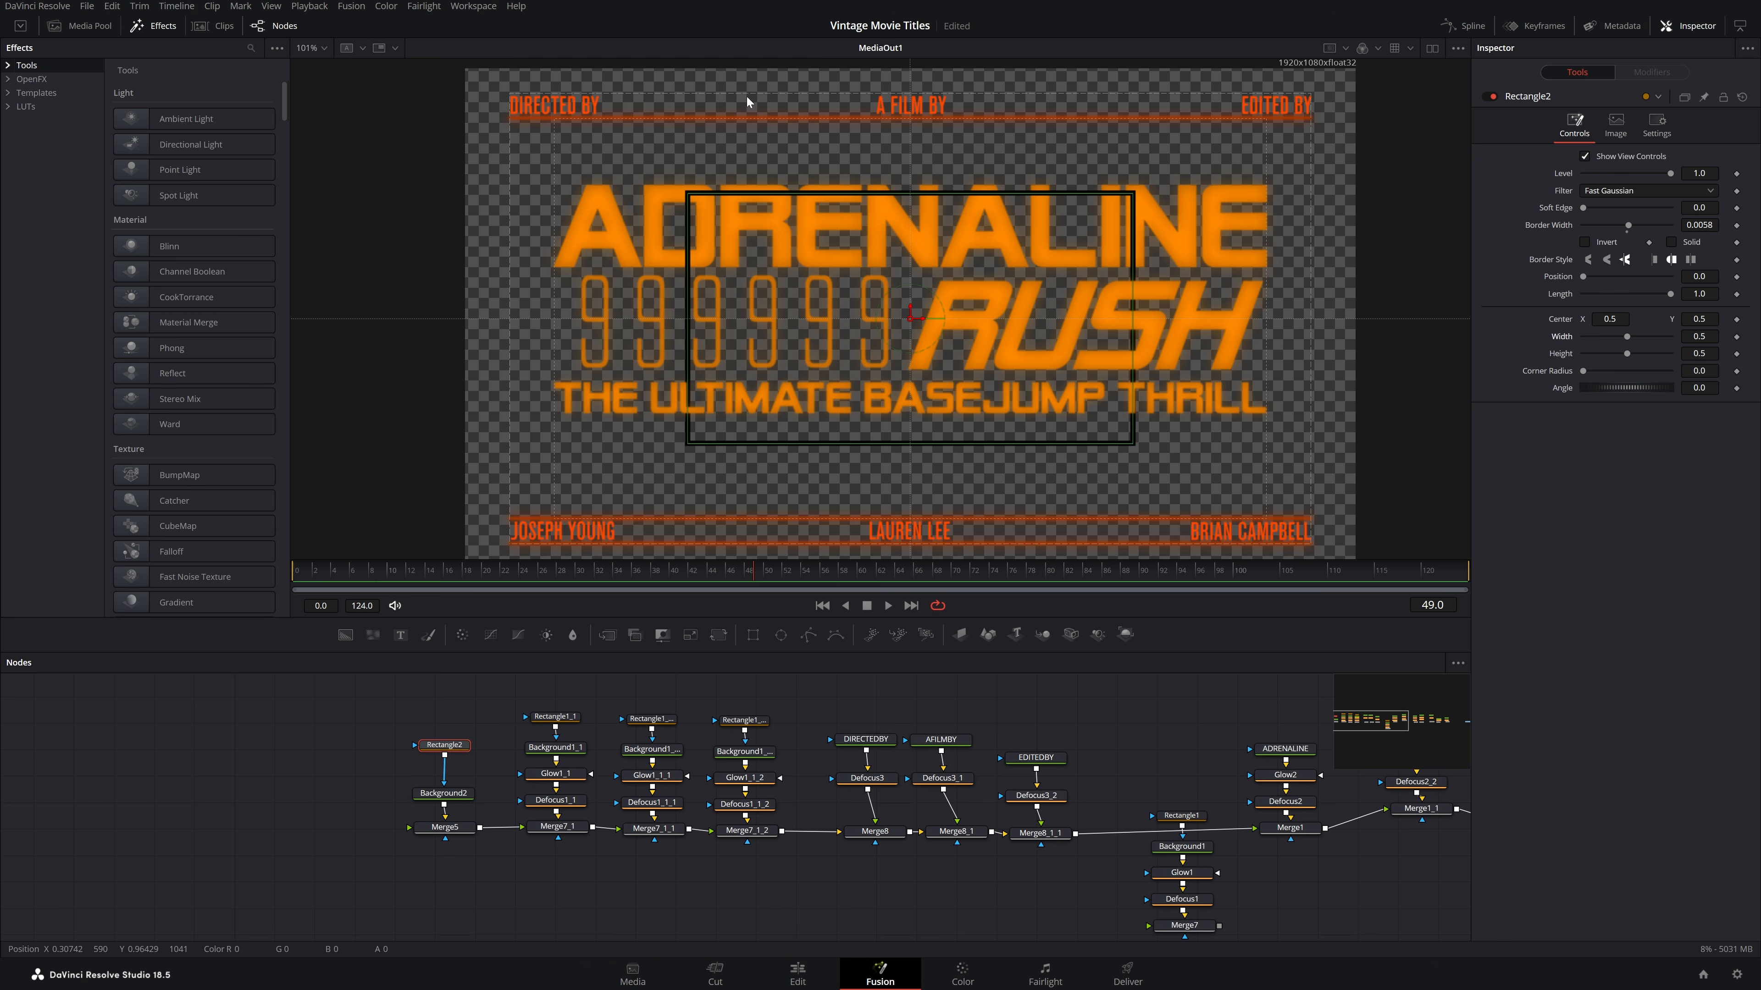
Hide the effects library to widen the composition viewer
{"action": "left_click_drag", "start_coordinate": [1032, 208], "coordinate": [1003, 289]}
{"action": "scroll", "coordinate": [1004, 289], "scroll_direction": "up", "scroll_amount": 4}
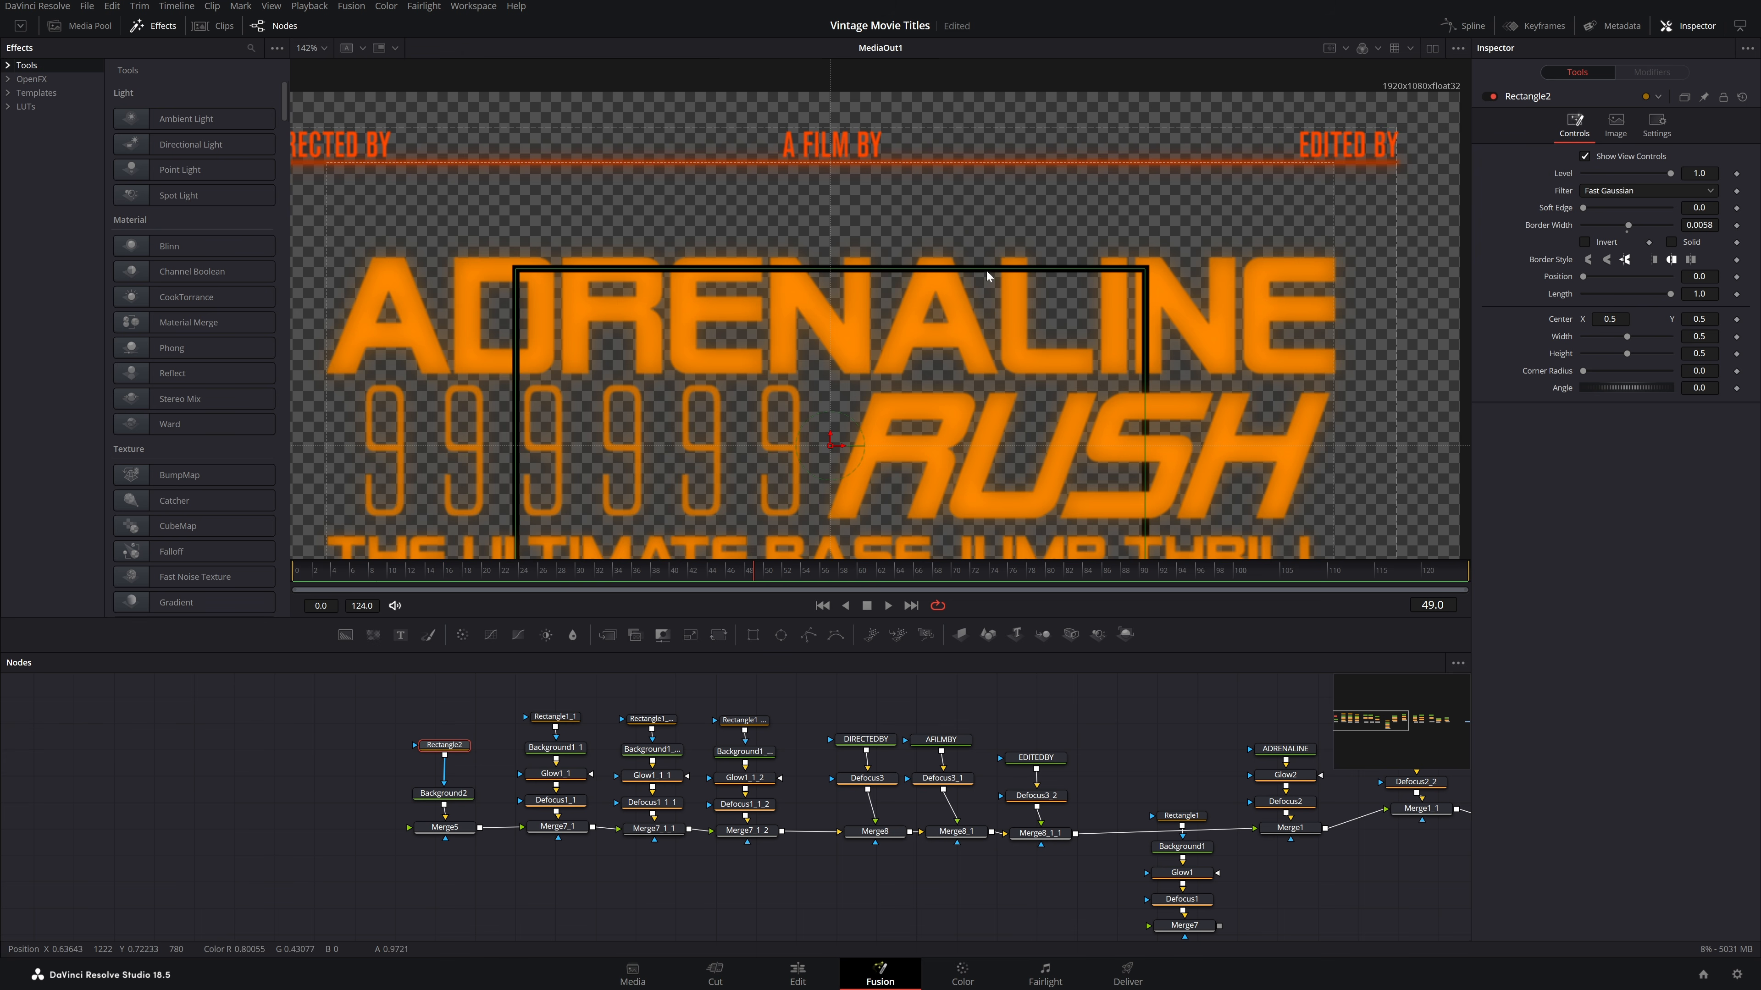
{"action": "left_click", "coordinate": [154, 26]}
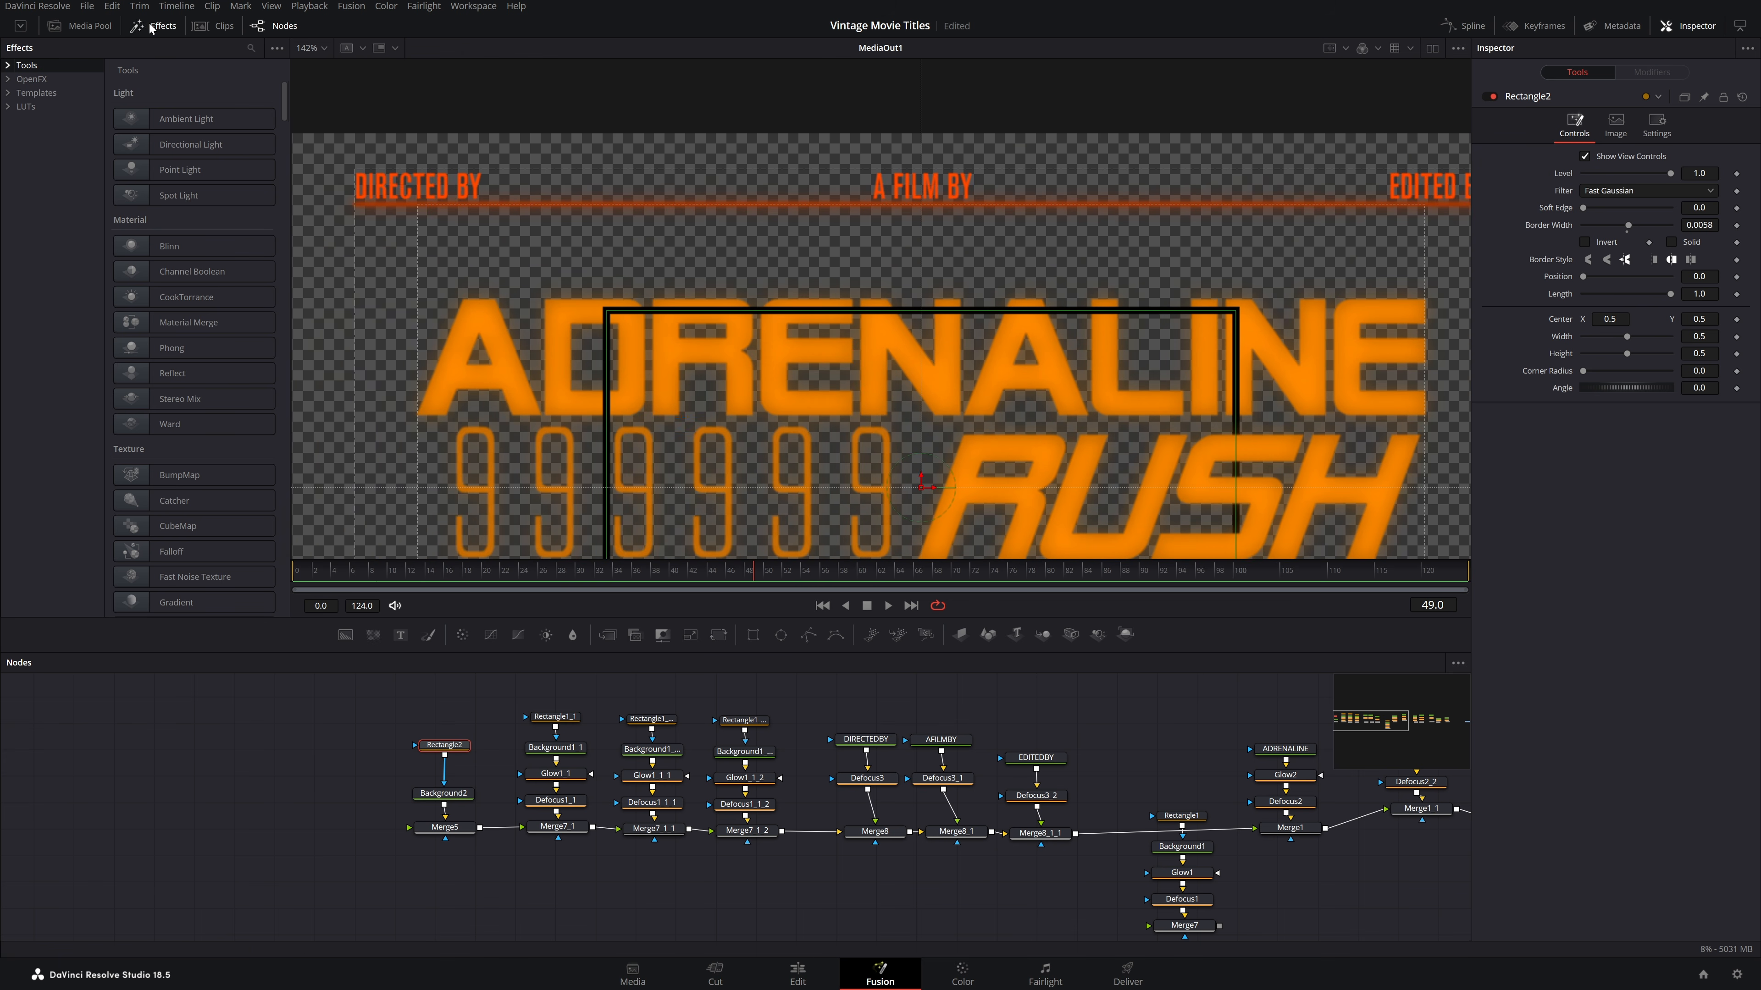
{"action": "scroll", "coordinate": [834, 248], "scroll_direction": "up", "scroll_amount": 2}
{"action": "scroll", "coordinate": [834, 246], "scroll_direction": "down", "scroll_amount": 2}
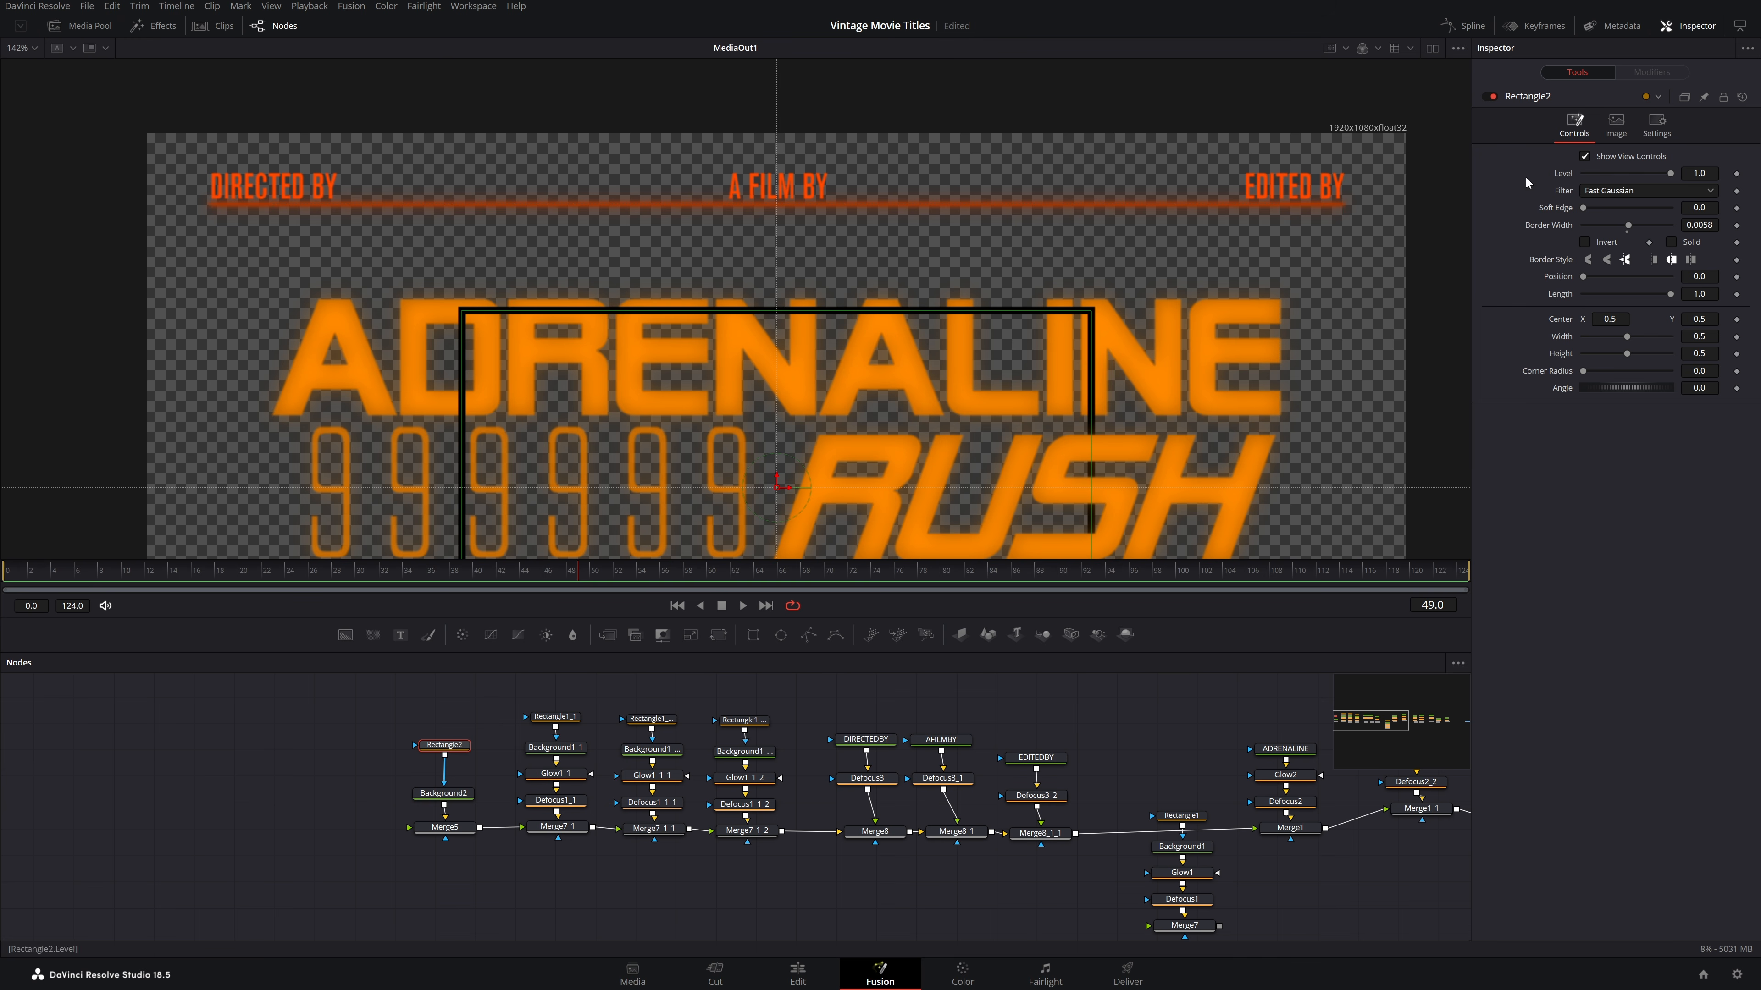
Move the Rectangle2 mask up to Center Y 0.699 and set its Border Width to 0.0042
{"action": "left_click_drag", "start_coordinate": [451, 746], "coordinate": [447, 745]}
{"action": "mouse_move", "coordinate": [1697, 319]}
{"action": "left_mouse_down"}
{"action": "mouse_move", "coordinate": [1758, 319]}
{"action": "mouse_move", "coordinate": [1705, 319]}
{"action": "left_mouse_up"}
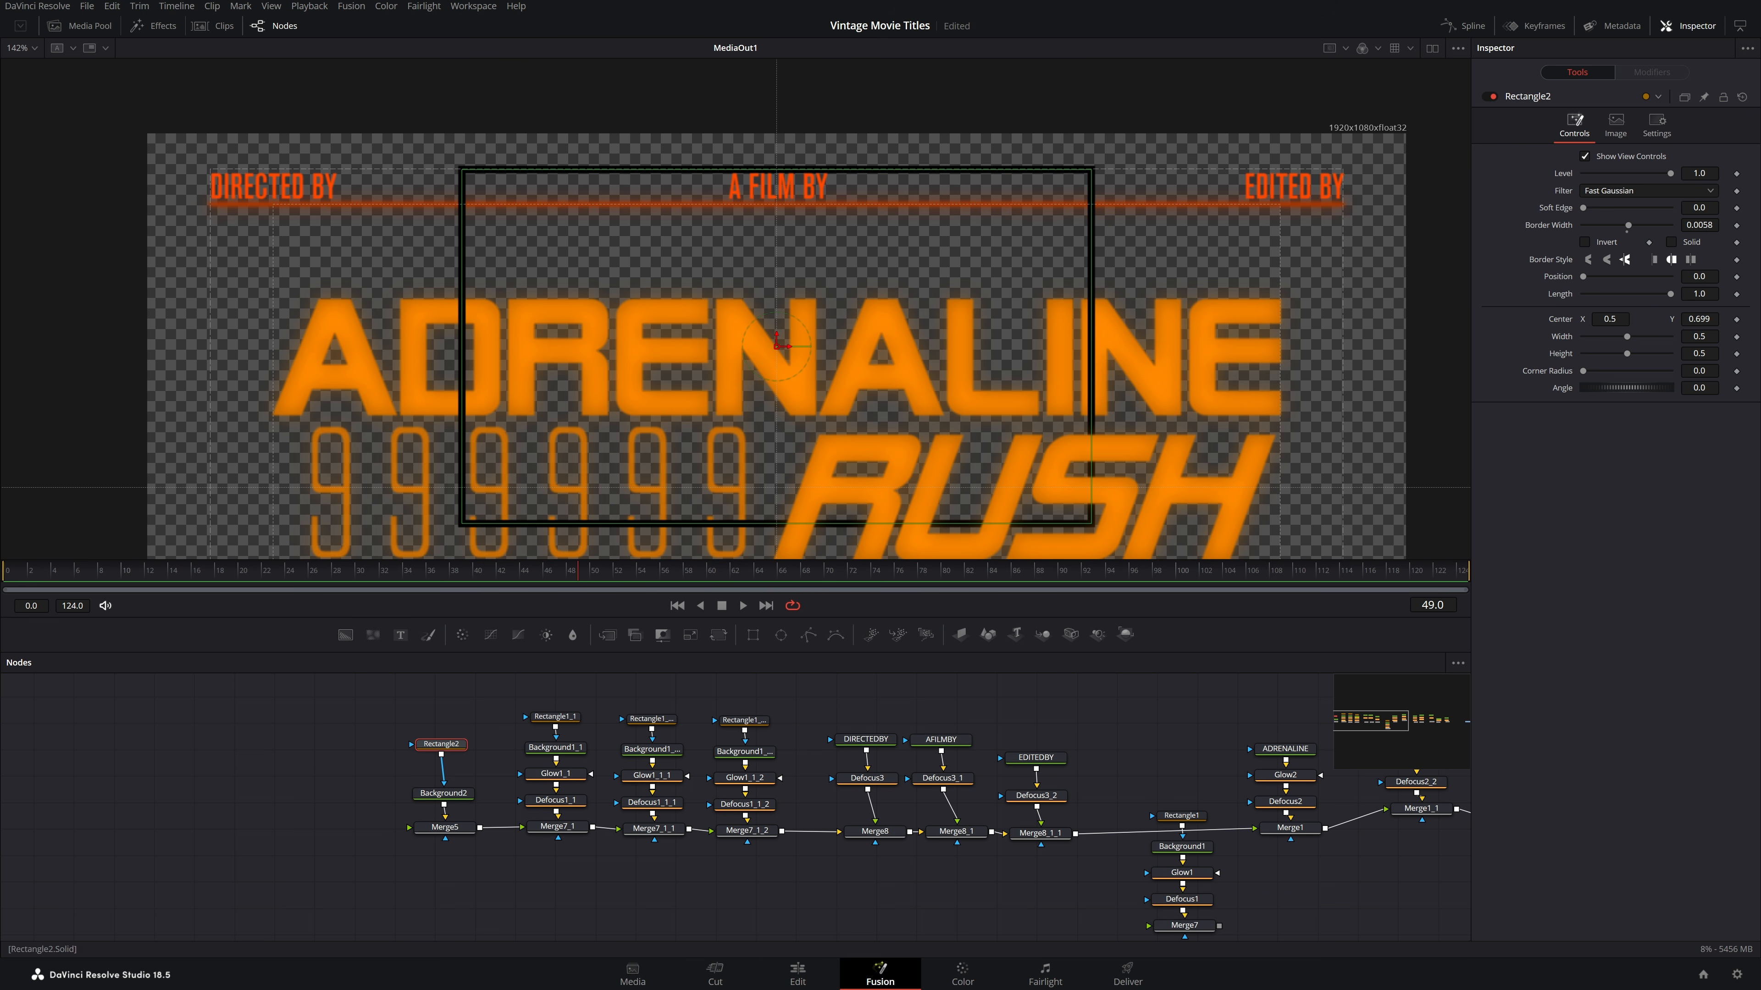
{"action": "left_click_drag", "start_coordinate": [1699, 226], "coordinate": [1688, 225]}
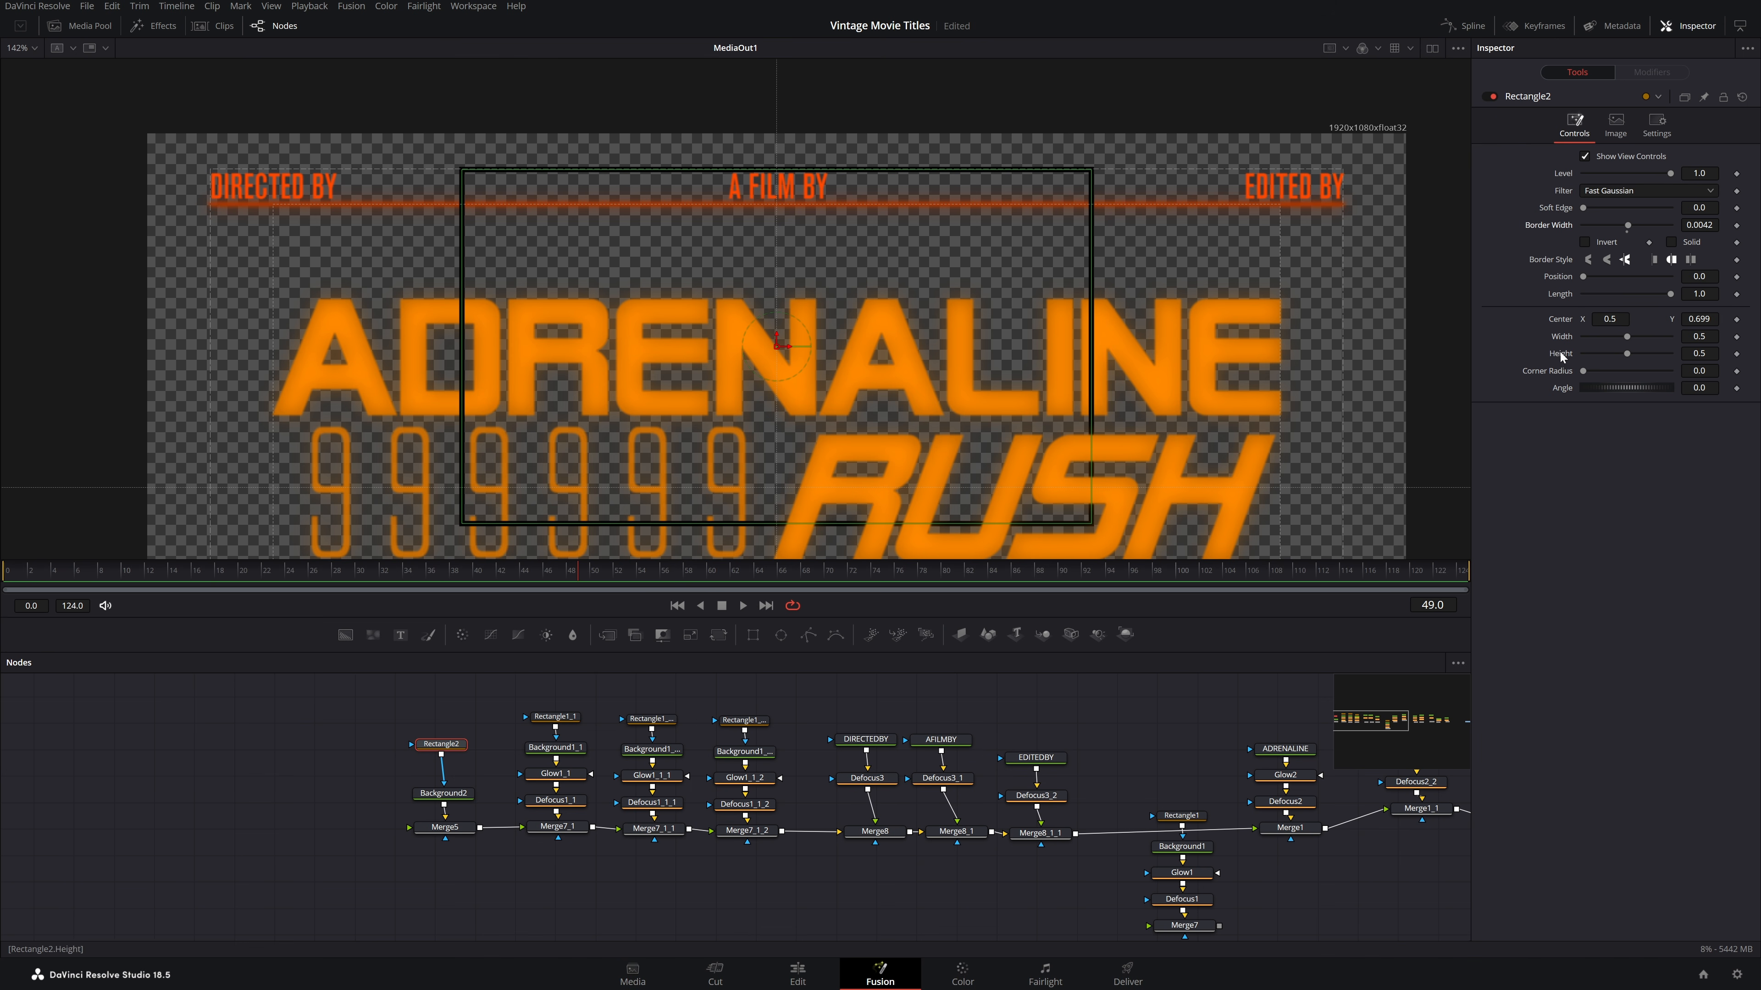
Widen the Rectangle2 mask to 0.898 so its side edges line up with the outer credits
{"action": "left_click_drag", "start_coordinate": [1653, 345], "coordinate": [1661, 336]}
{"action": "left_click_drag", "start_coordinate": [756, 341], "coordinate": [859, 295]}
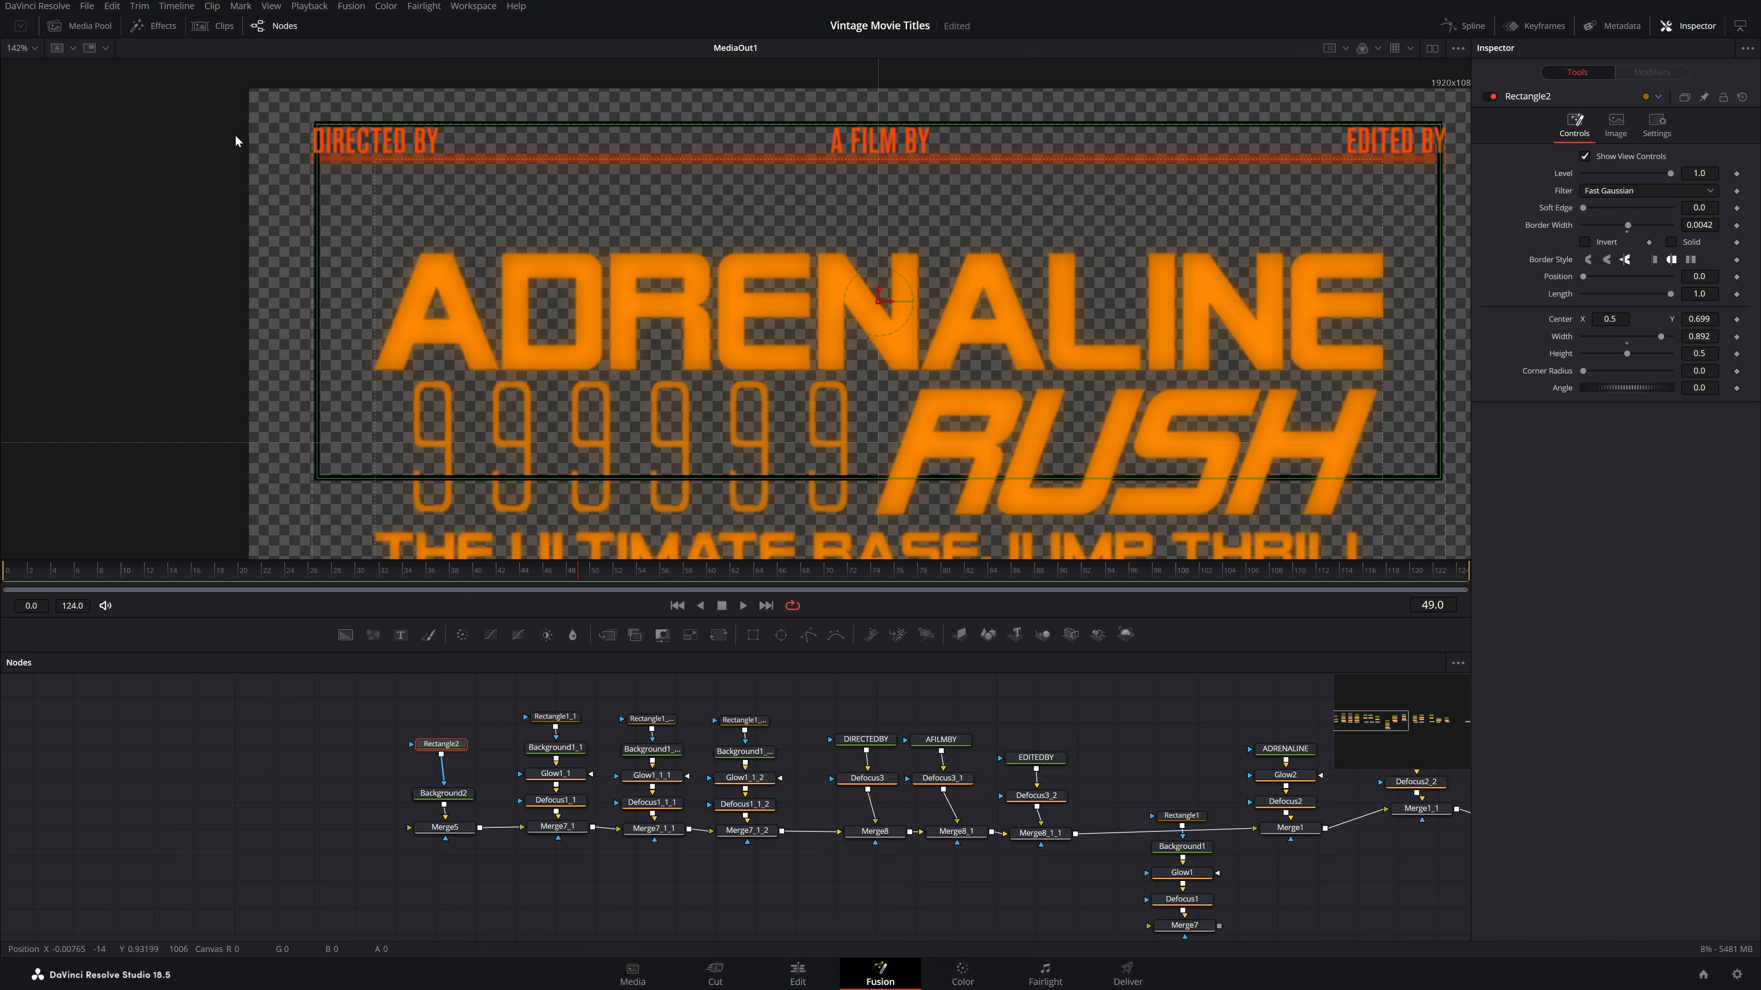
{"action": "scroll", "coordinate": [493, 247], "scroll_direction": "up", "scroll_amount": 5}
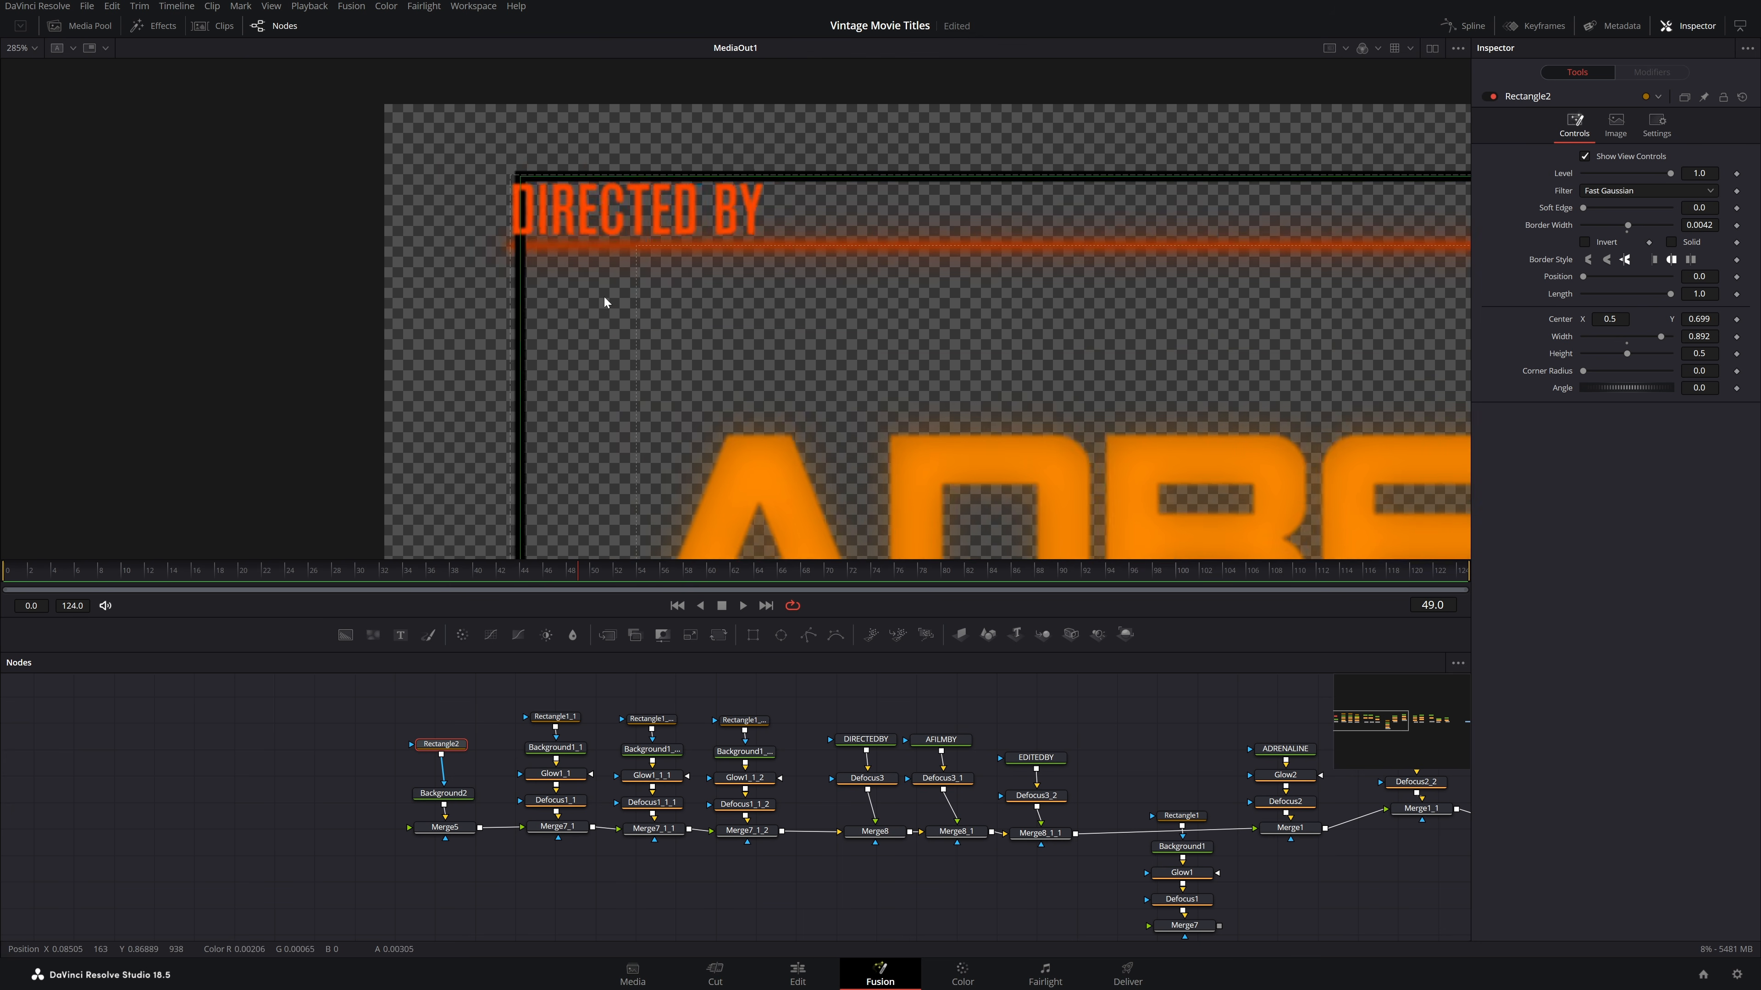
{"action": "scroll", "coordinate": [609, 306], "scroll_direction": "up", "scroll_amount": 5}
{"action": "left_click_drag", "start_coordinate": [559, 261], "coordinate": [594, 361]}
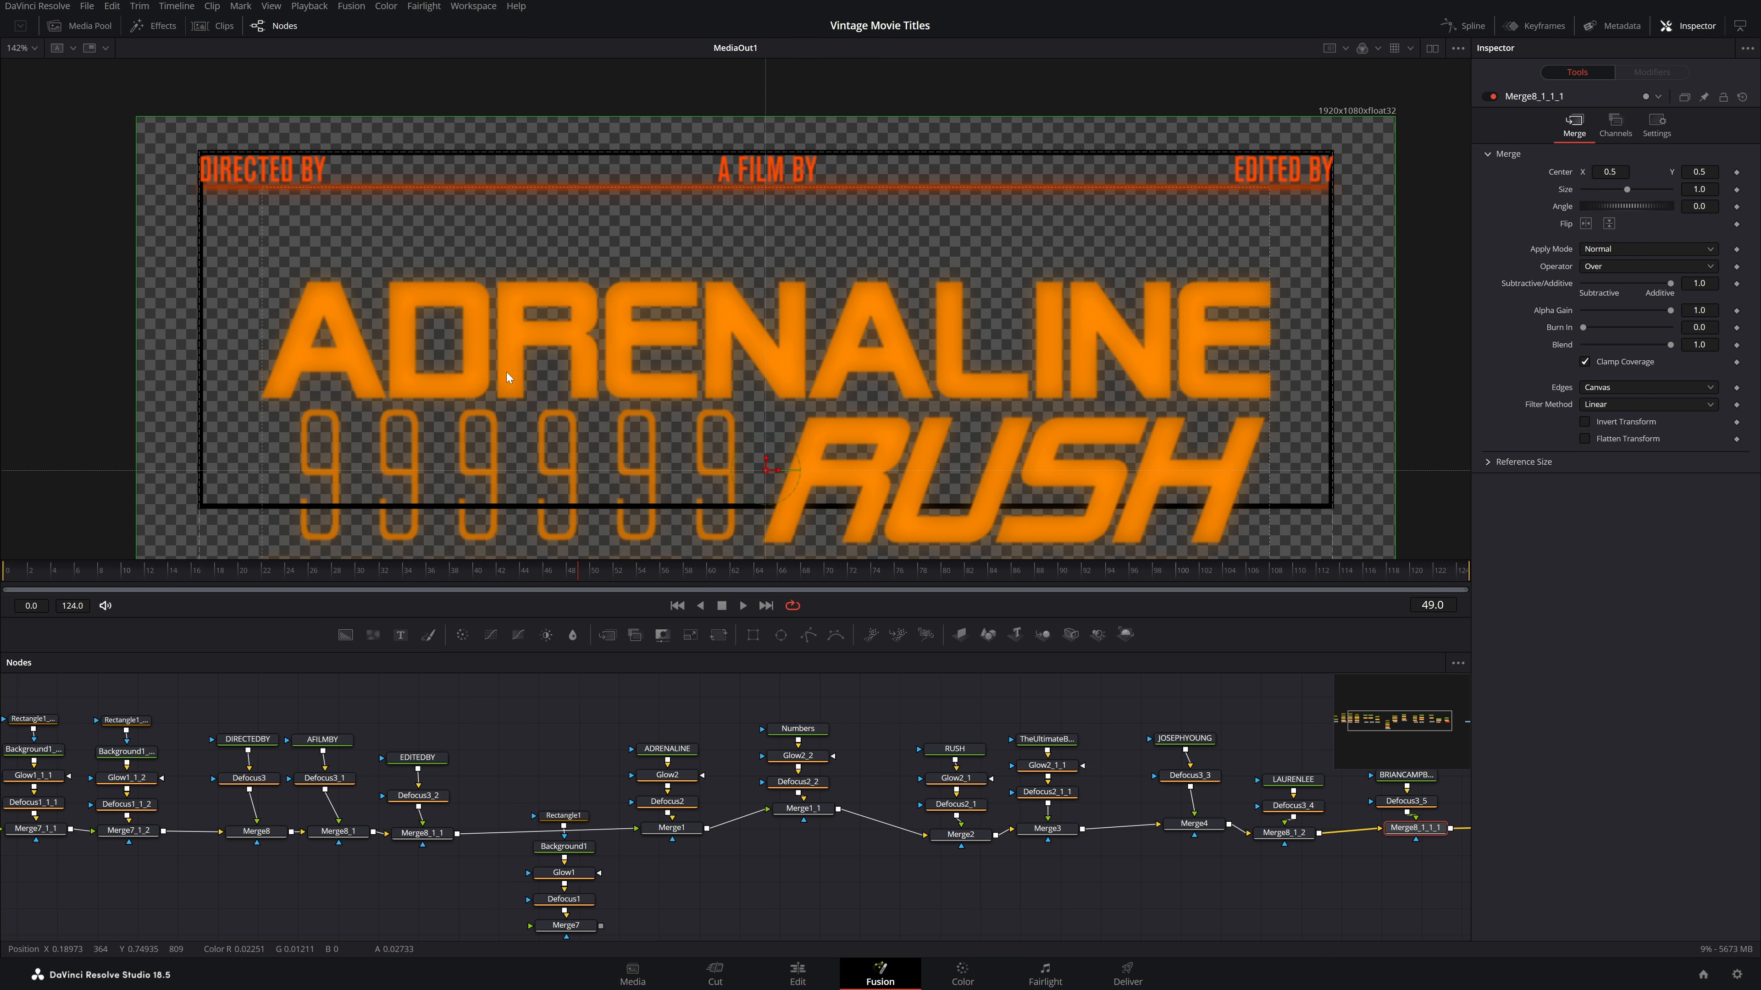
Reduce the Rectangle2 outline to its top line with Position 0.06 and Length 0.388
{"action": "left_click_drag", "start_coordinate": [860, 788], "coordinate": [1369, 773]}
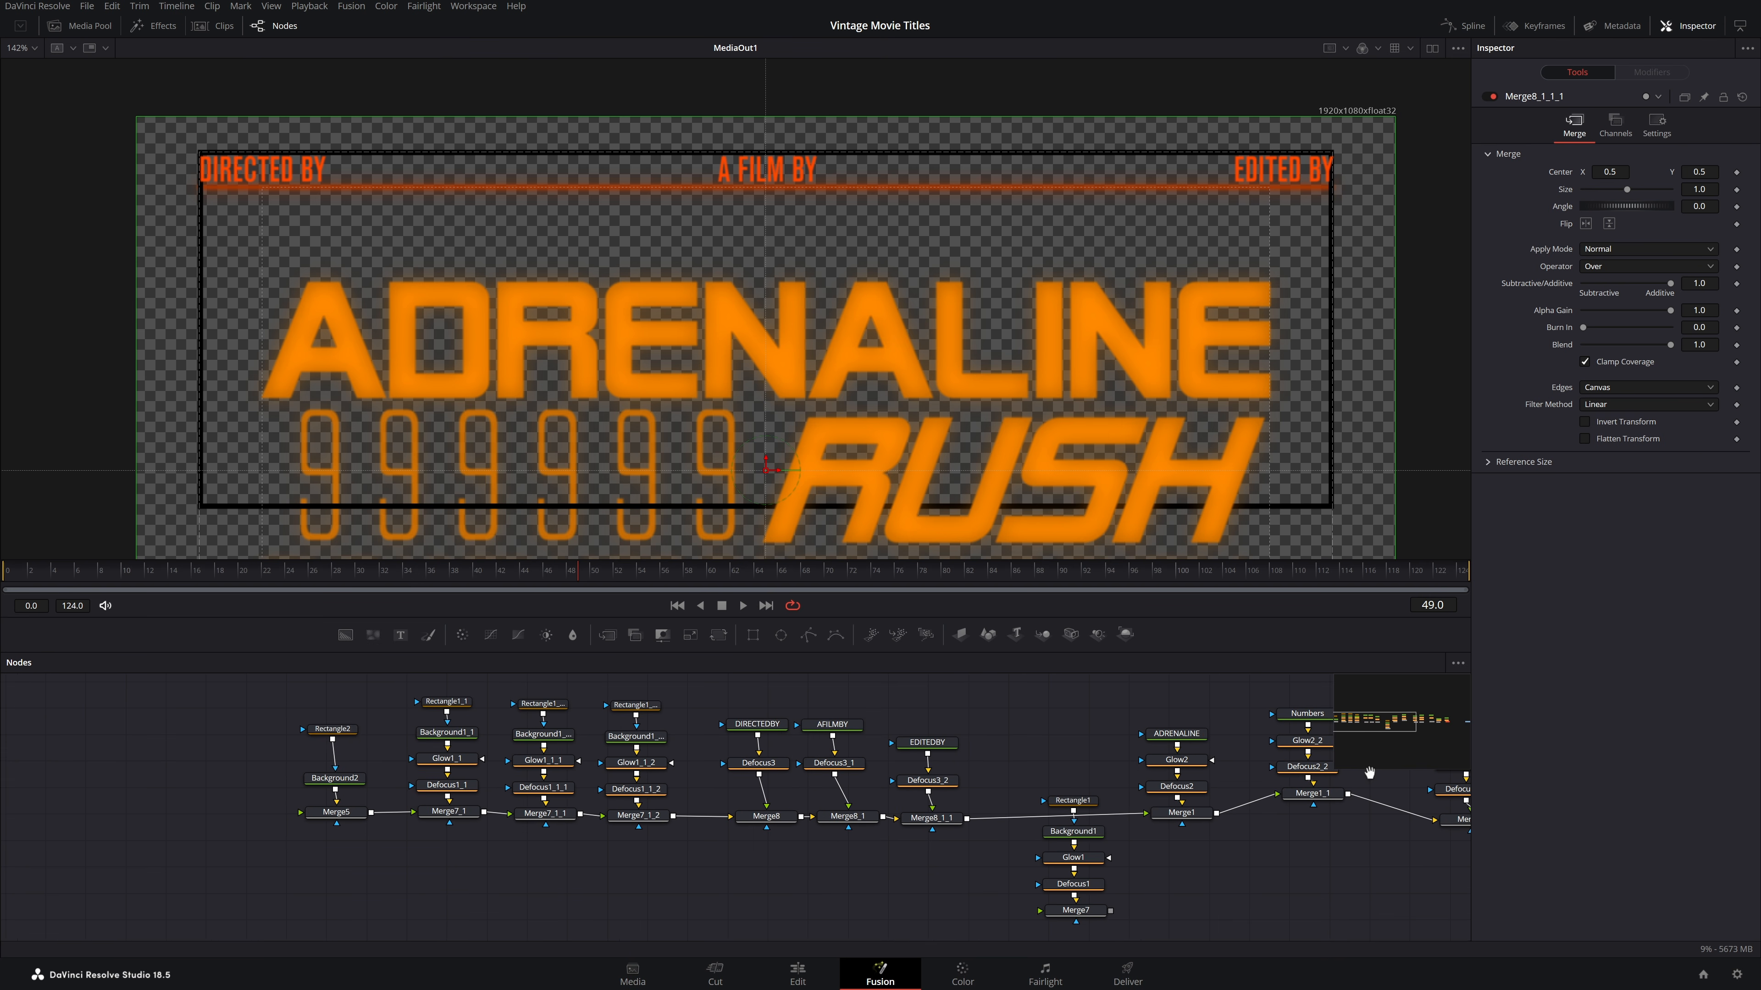
{"action": "left_click", "coordinate": [320, 728]}
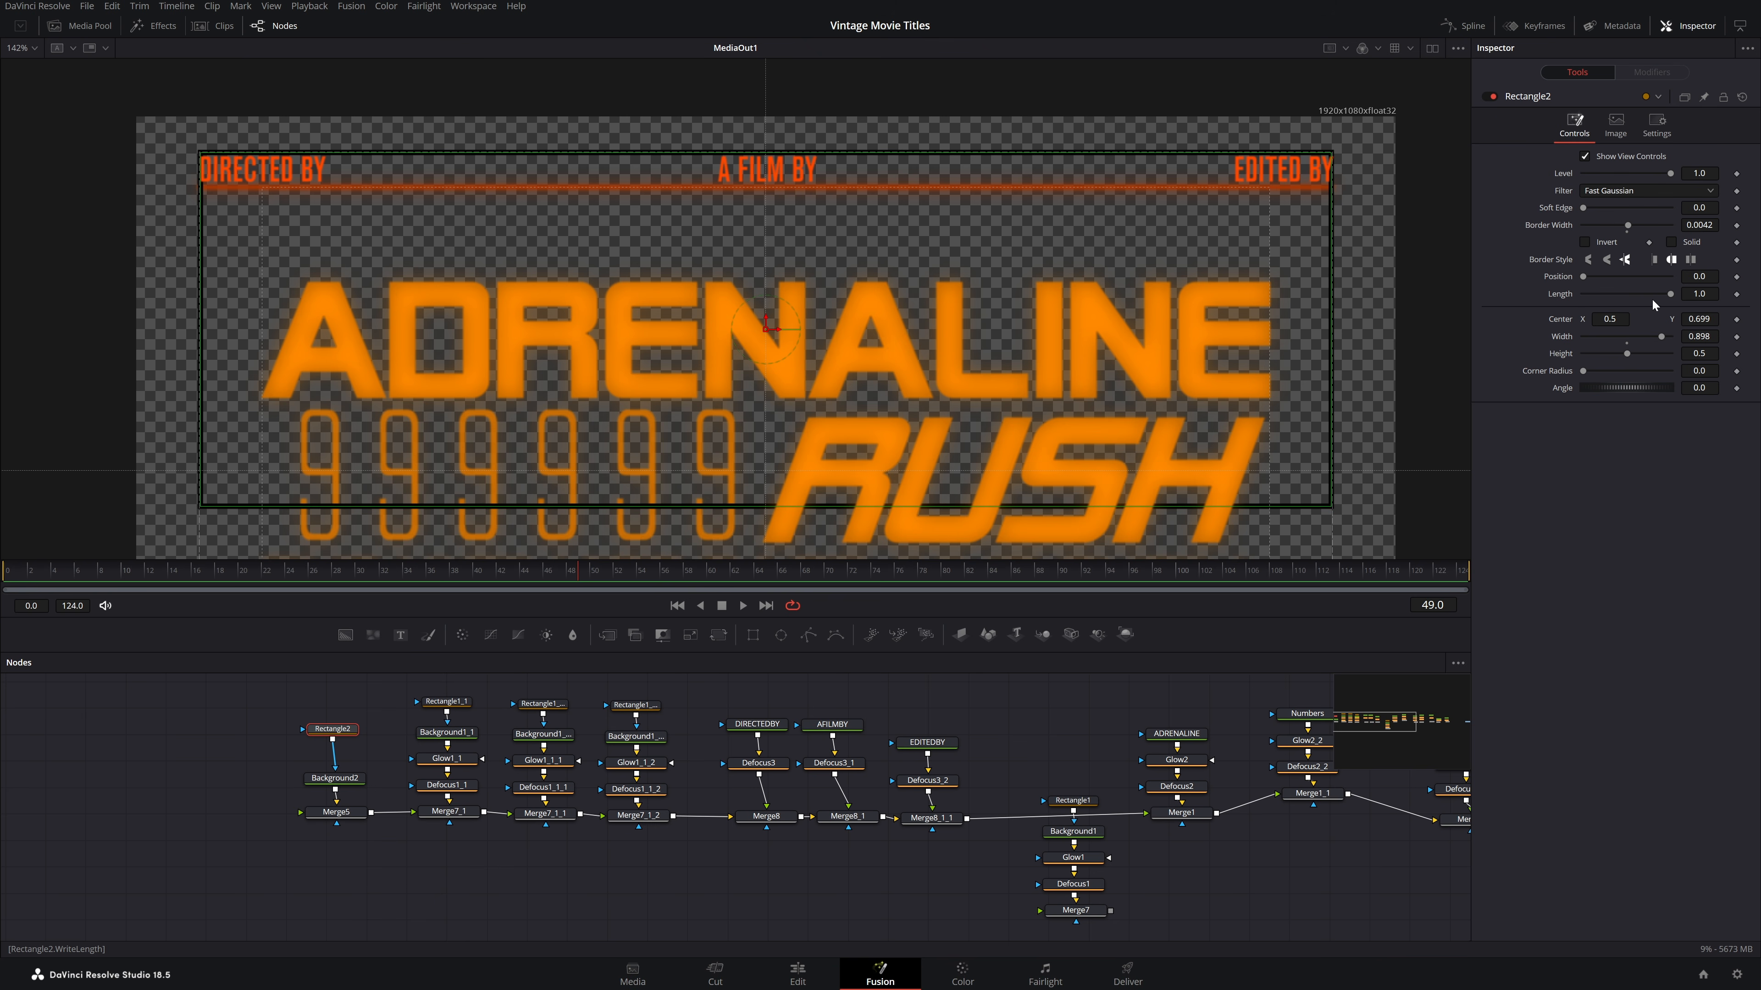
{"action": "left_click_drag", "start_coordinate": [1667, 297], "coordinate": [1663, 296]}
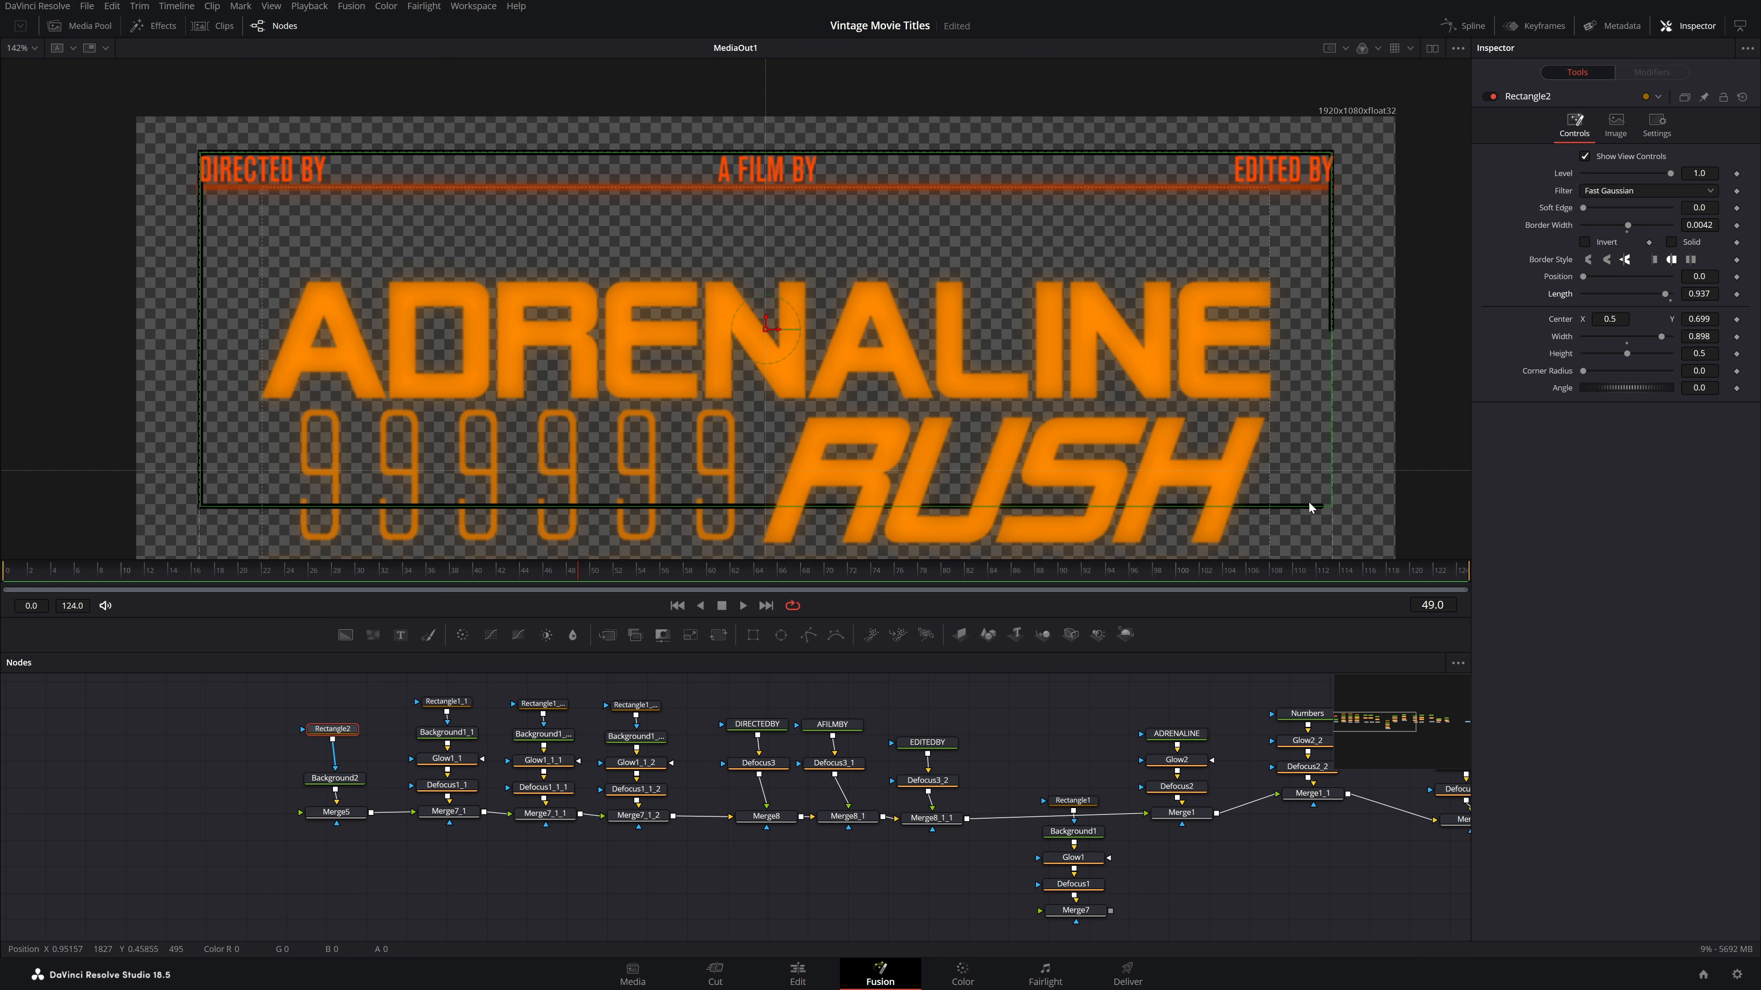
{"action": "left_click_drag", "start_coordinate": [1664, 297], "coordinate": [1709, 278]}
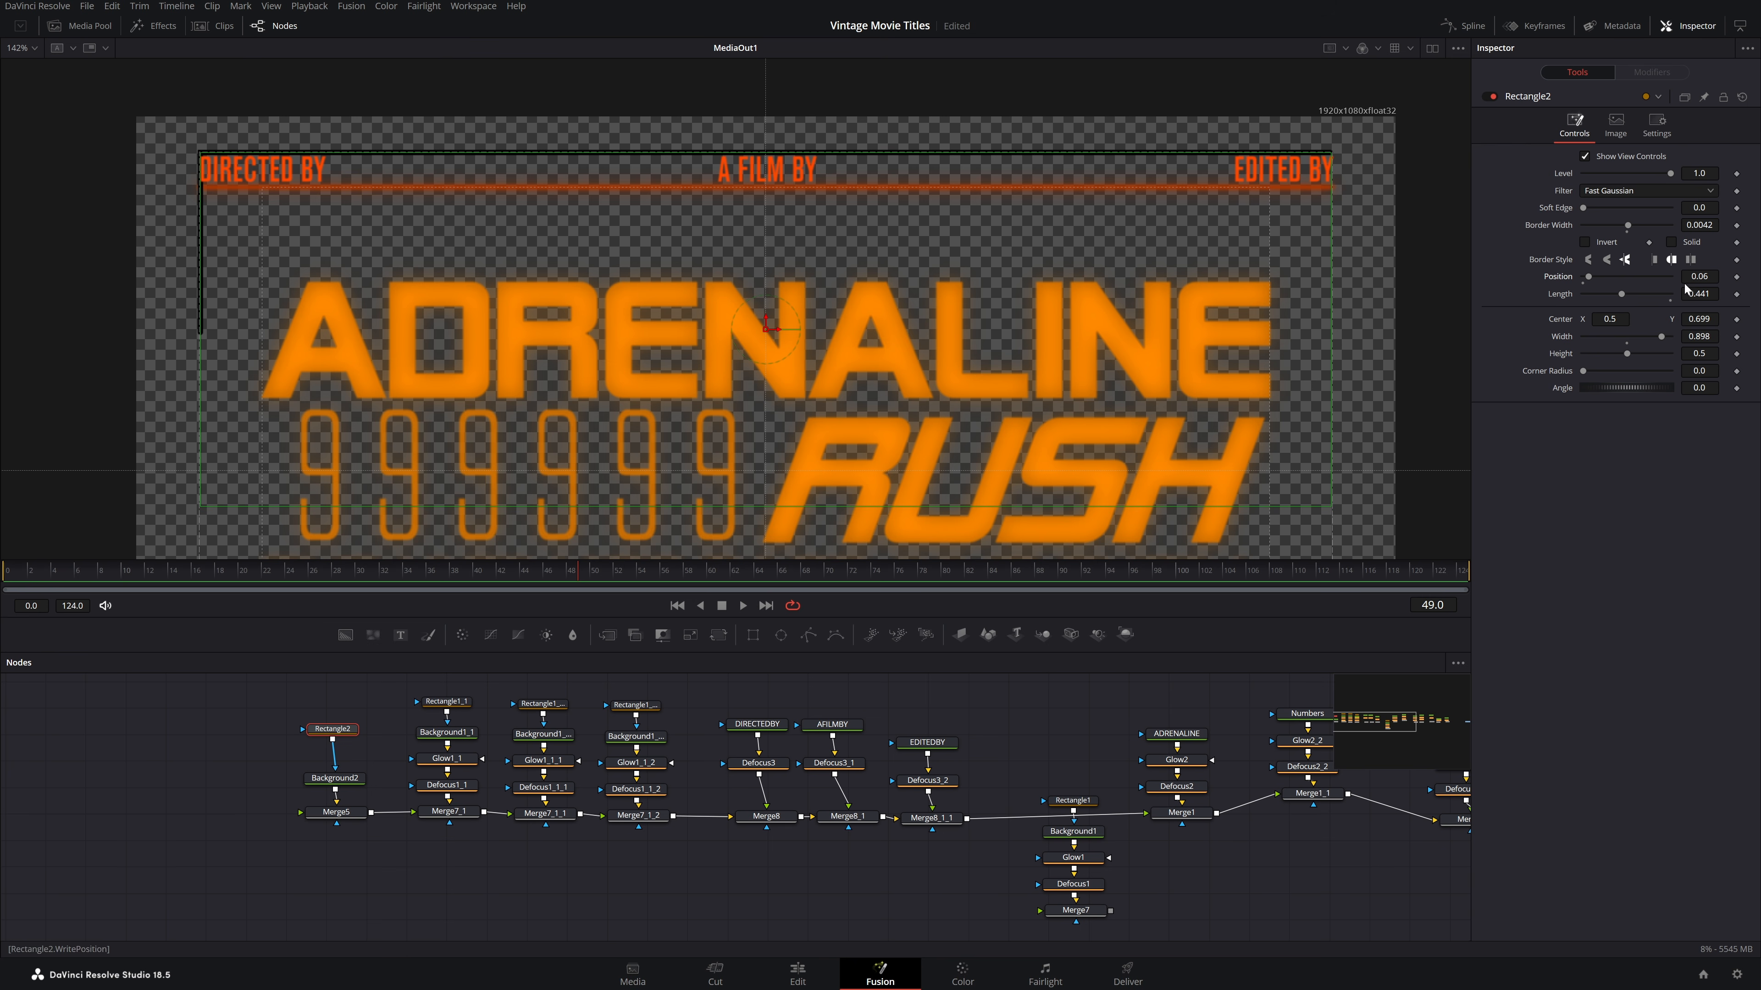
{"action": "left_click_drag", "start_coordinate": [1704, 294], "coordinate": [1670, 293]}
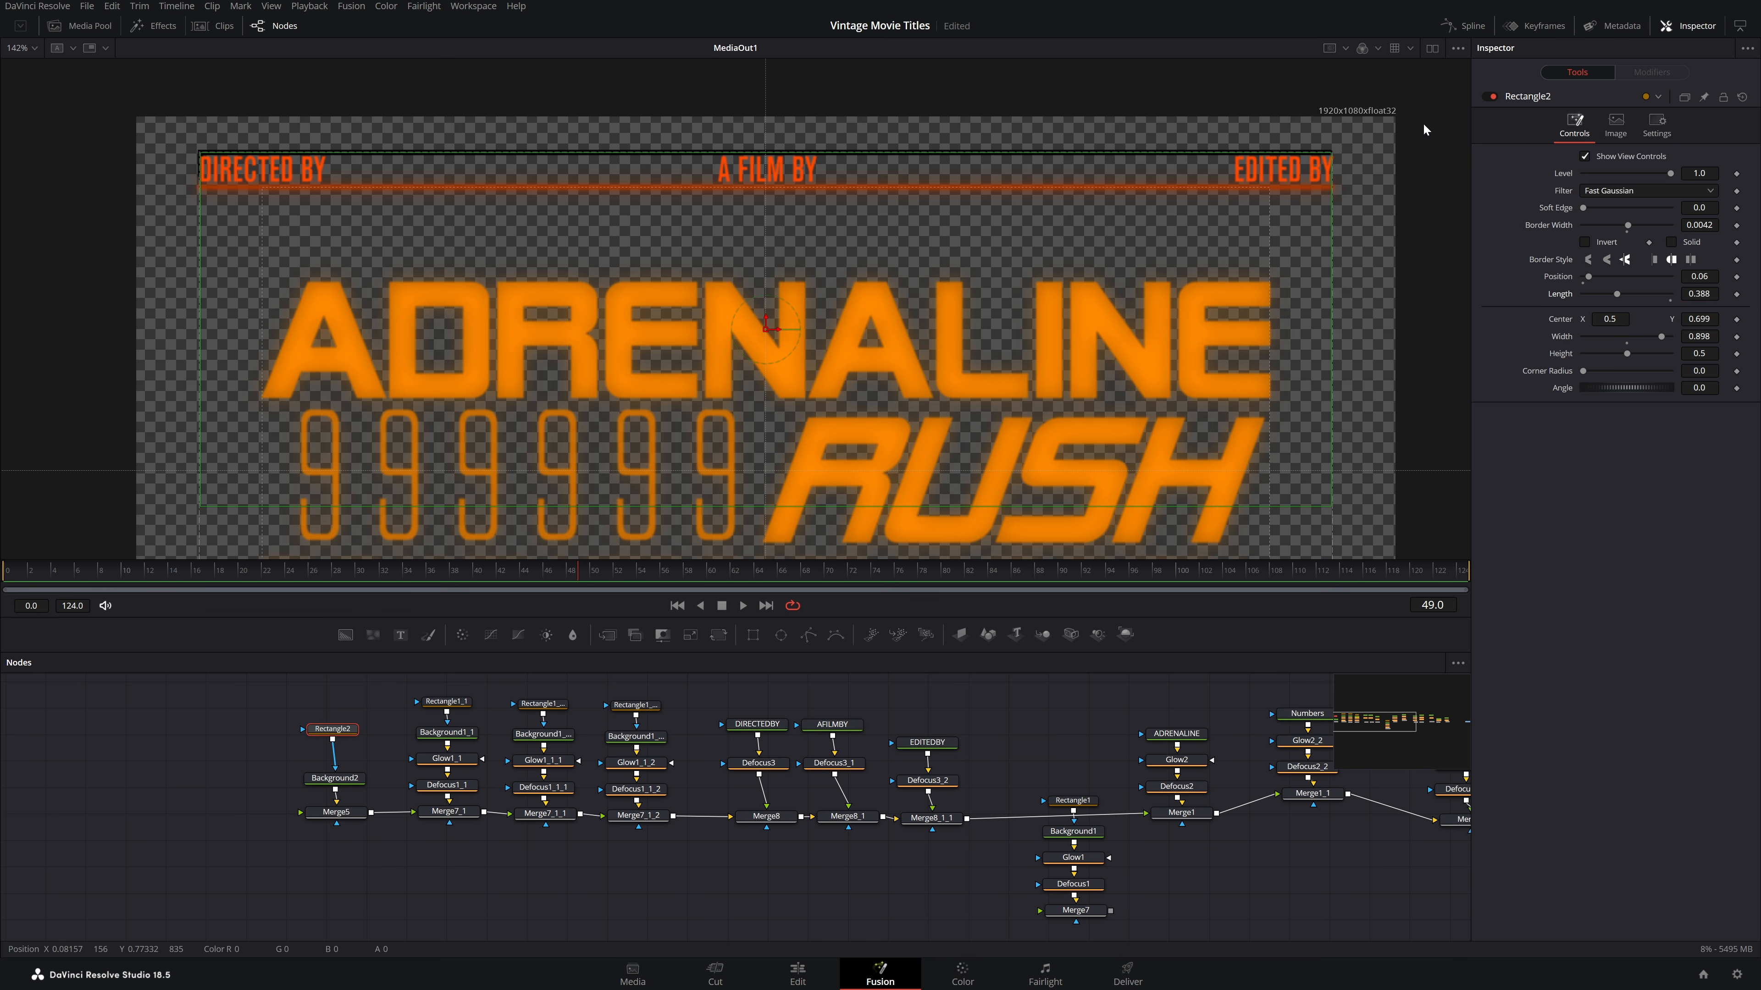
Set Rectangle2's Border Width to 0.0021 and Length to 0.38, and check the line above the top credits
{"action": "left_click_drag", "start_coordinate": [1704, 225], "coordinate": [1679, 224]}
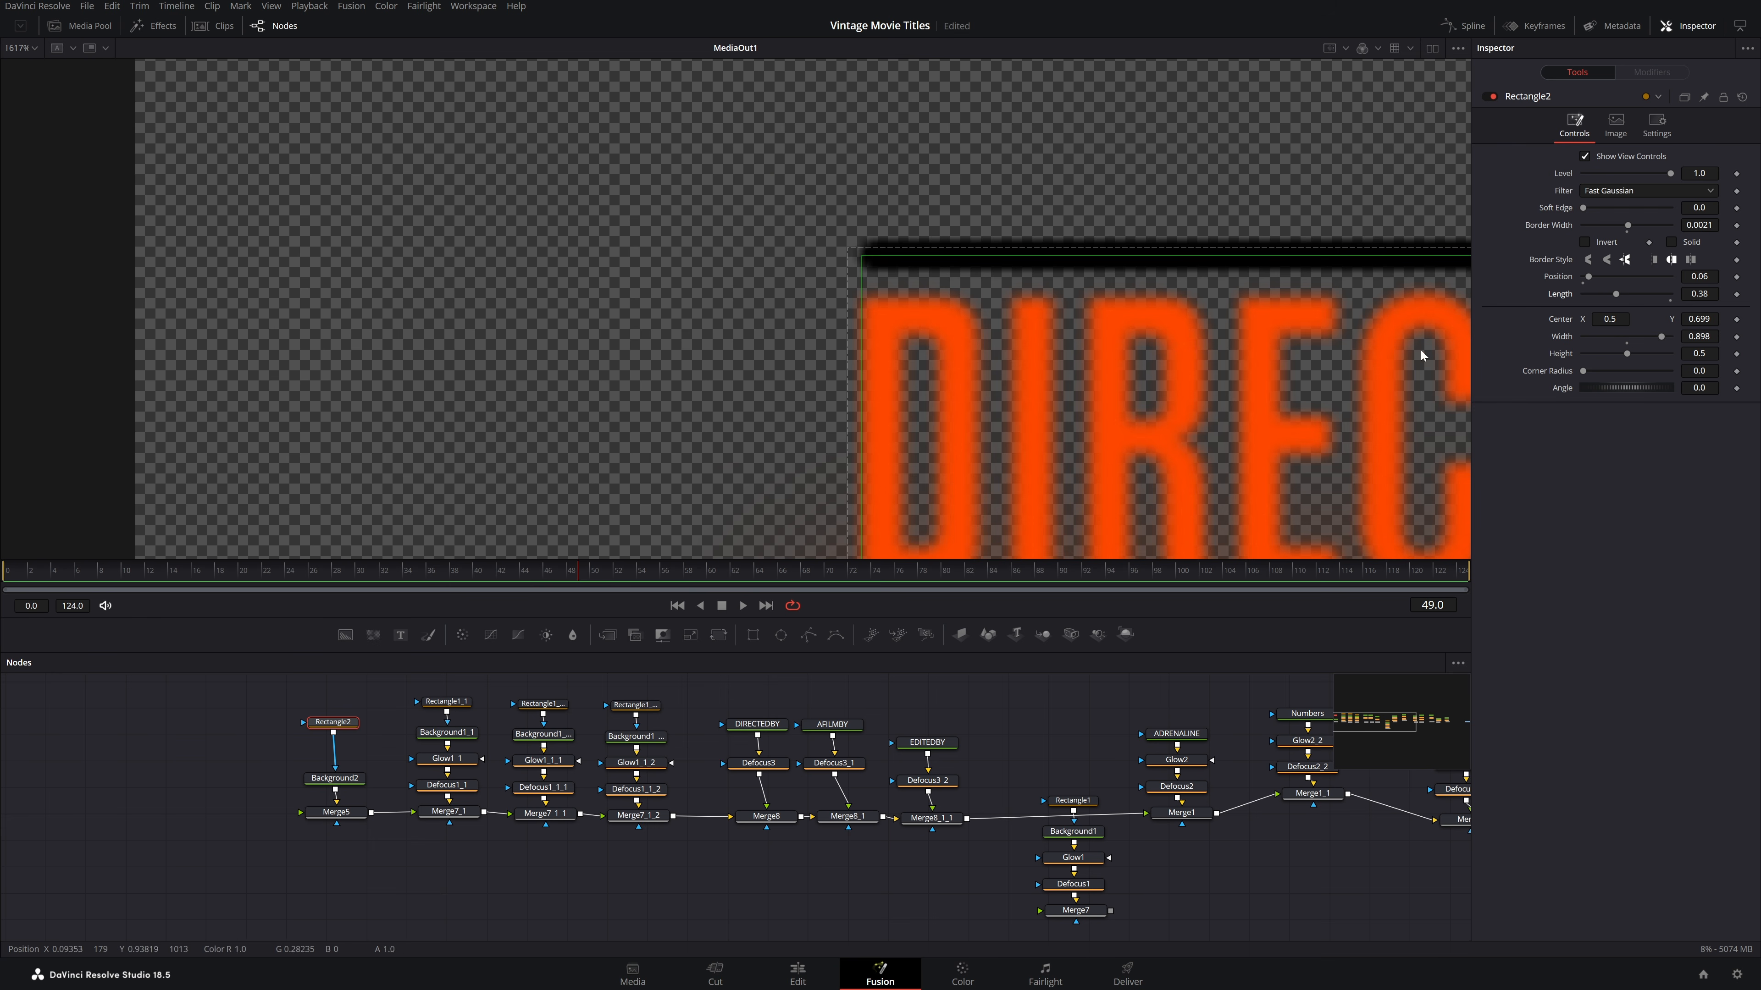
{"action": "scroll", "coordinate": [1111, 294], "scroll_direction": "down", "scroll_amount": 3}
{"action": "left_click_drag", "start_coordinate": [1032, 306], "coordinate": [405, 218]}
{"action": "scroll", "coordinate": [997, 295], "scroll_direction": "down", "scroll_amount": 1}
{"action": "left_click_drag", "start_coordinate": [1263, 316], "coordinate": [690, 268]}
{"action": "scroll", "coordinate": [763, 270], "scroll_direction": "down", "scroll_amount": 2}
{"action": "scroll", "coordinate": [764, 270], "scroll_direction": "down", "scroll_amount": 2}
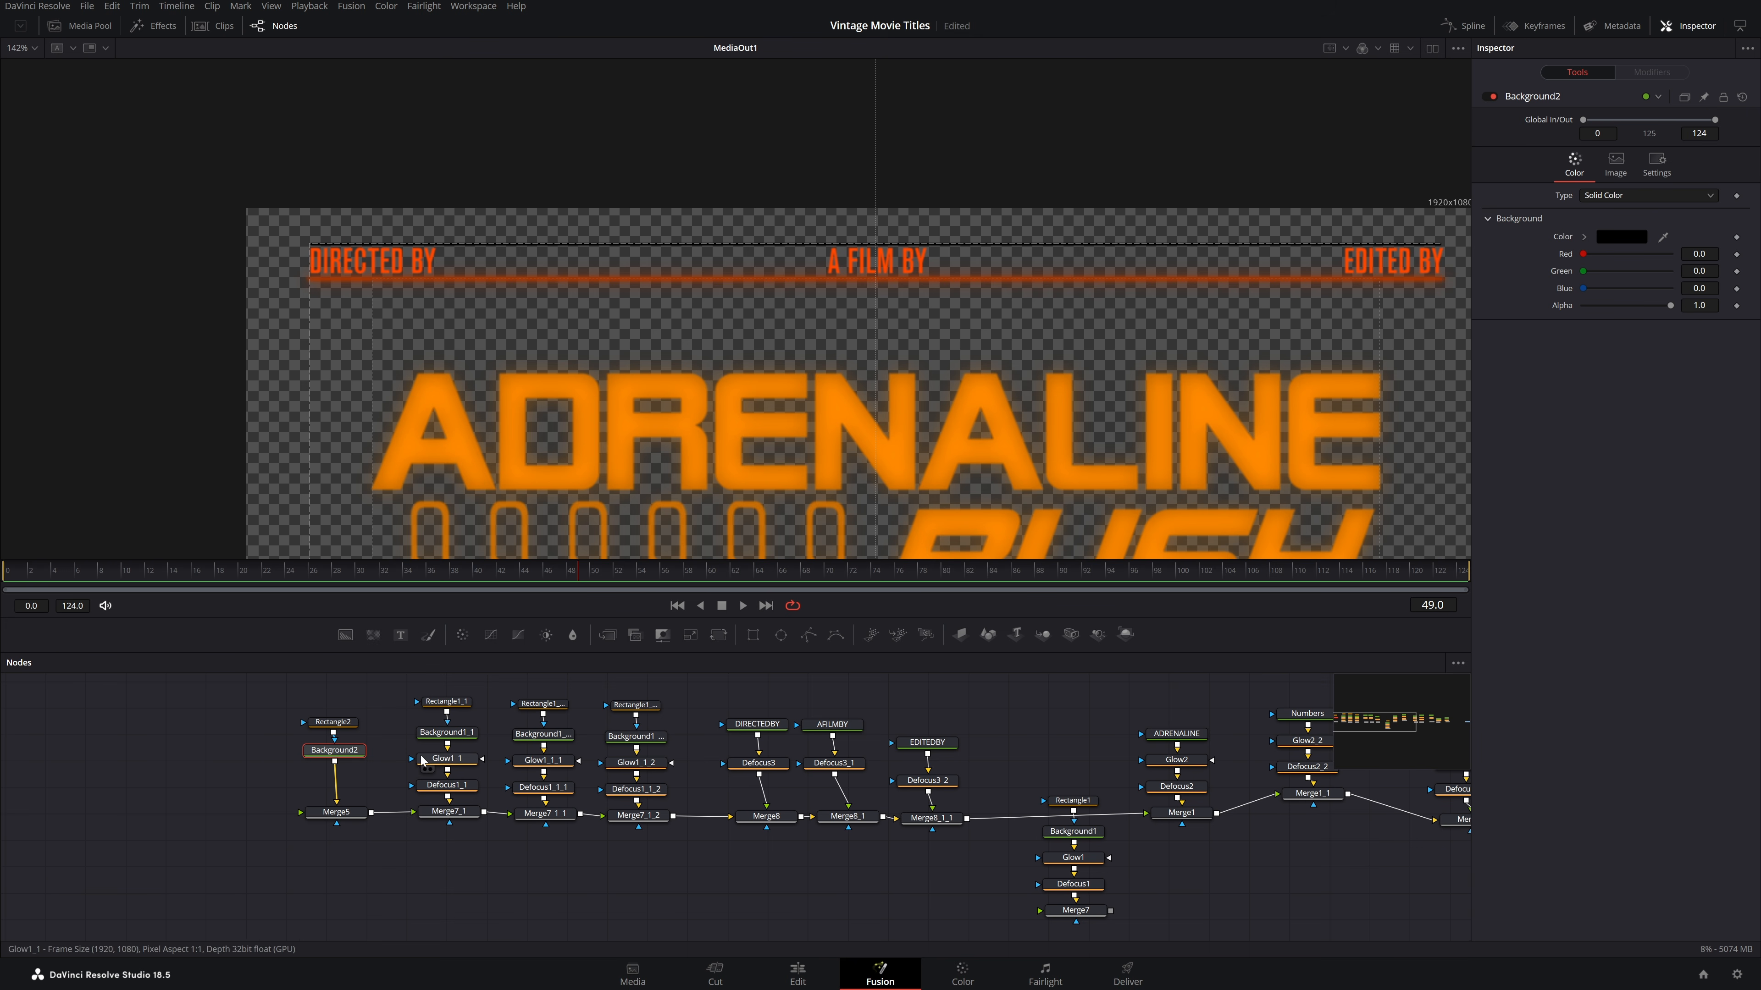
Match Background2's color to Background1_1 by reusing its hex value #ac3600
{"action": "left_click", "coordinate": [441, 735]}
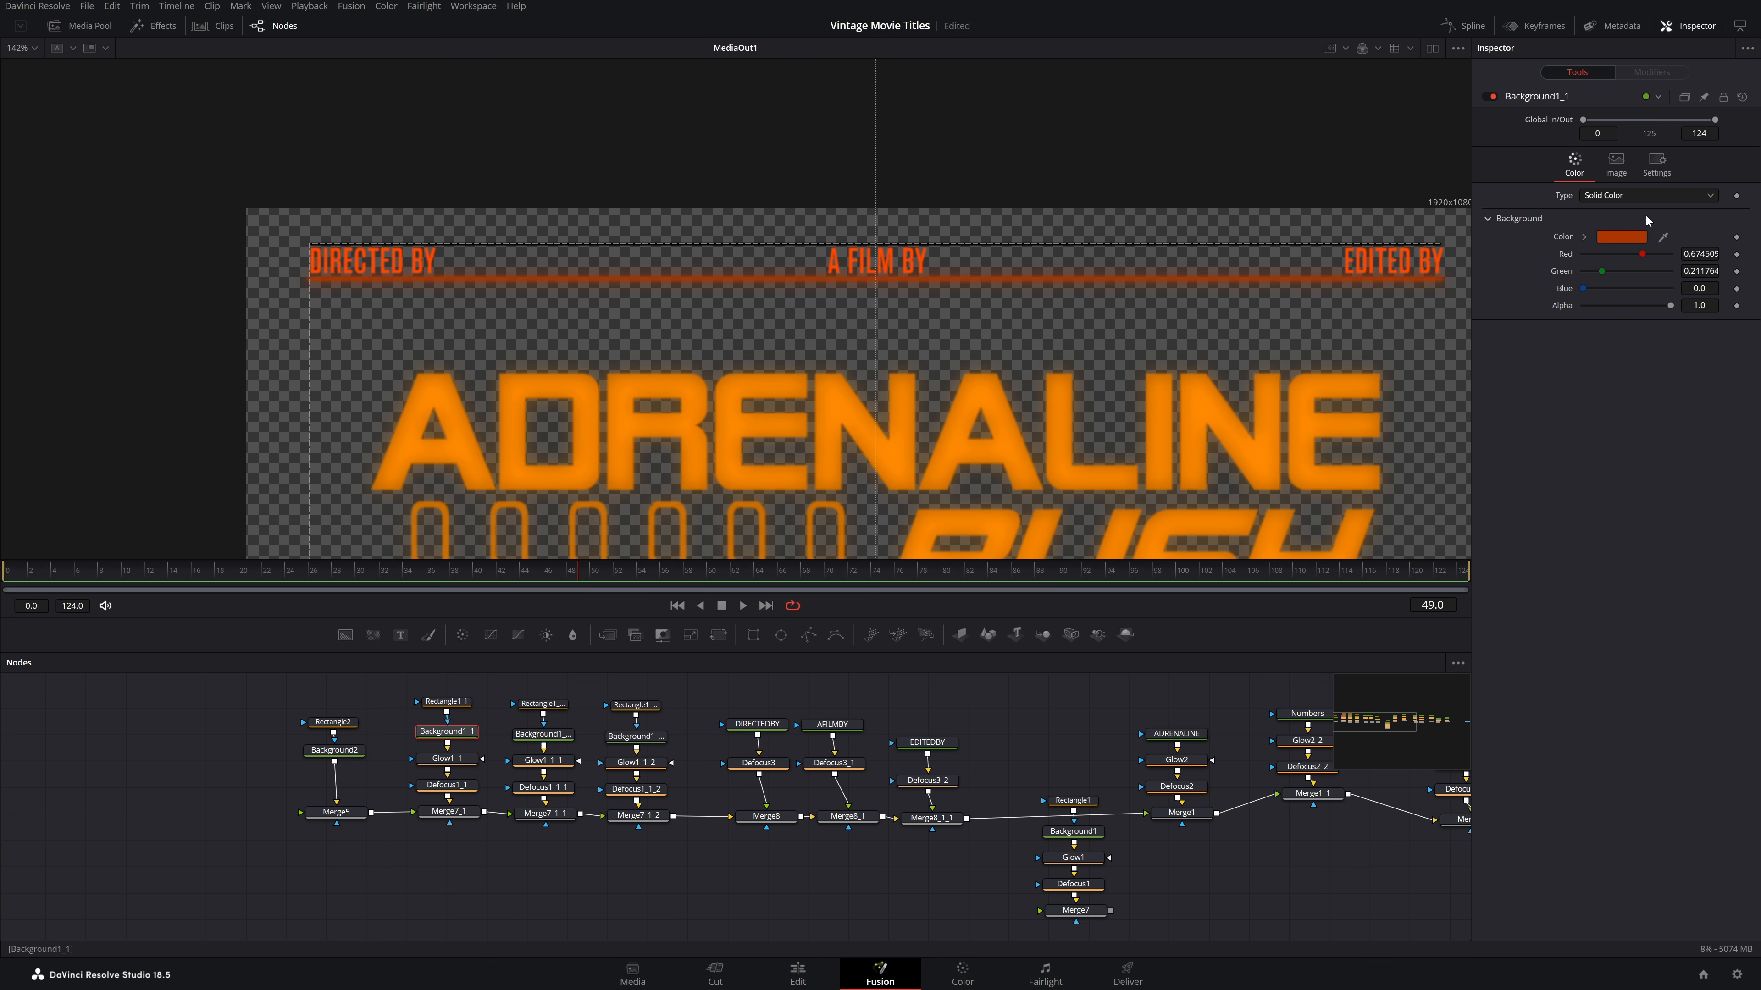
{"action": "left_click", "coordinate": [1619, 240]}
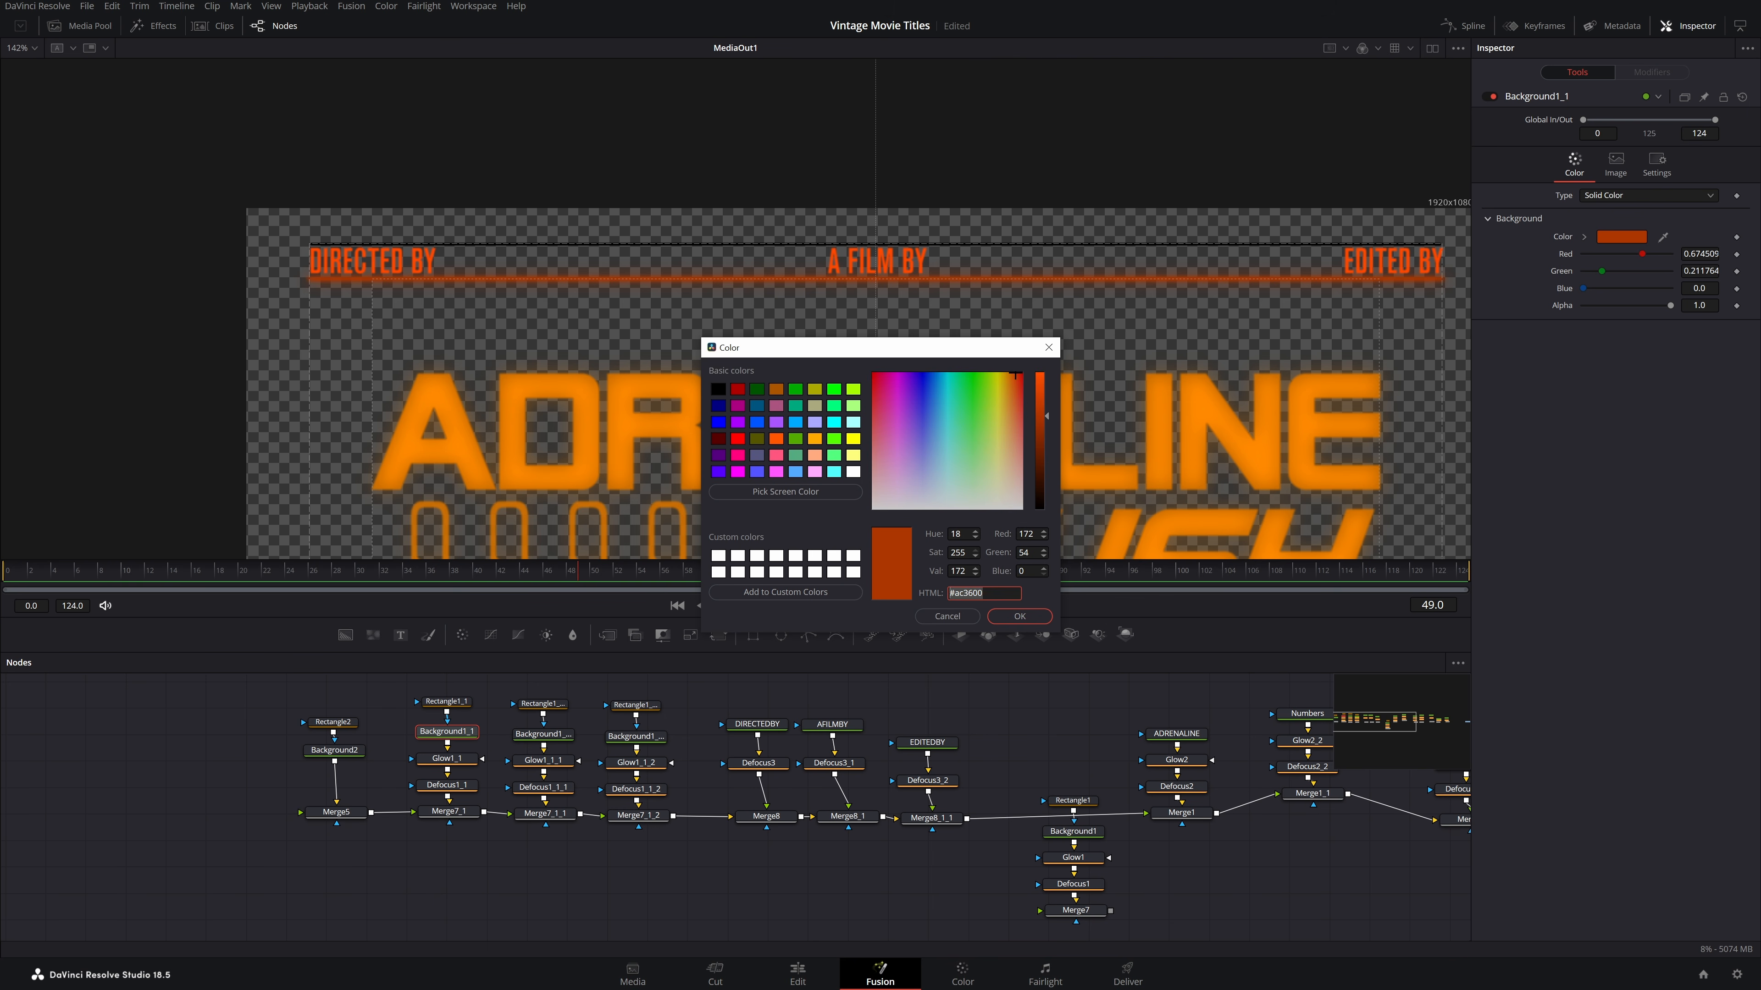
{"action": "key", "text": "Return"}
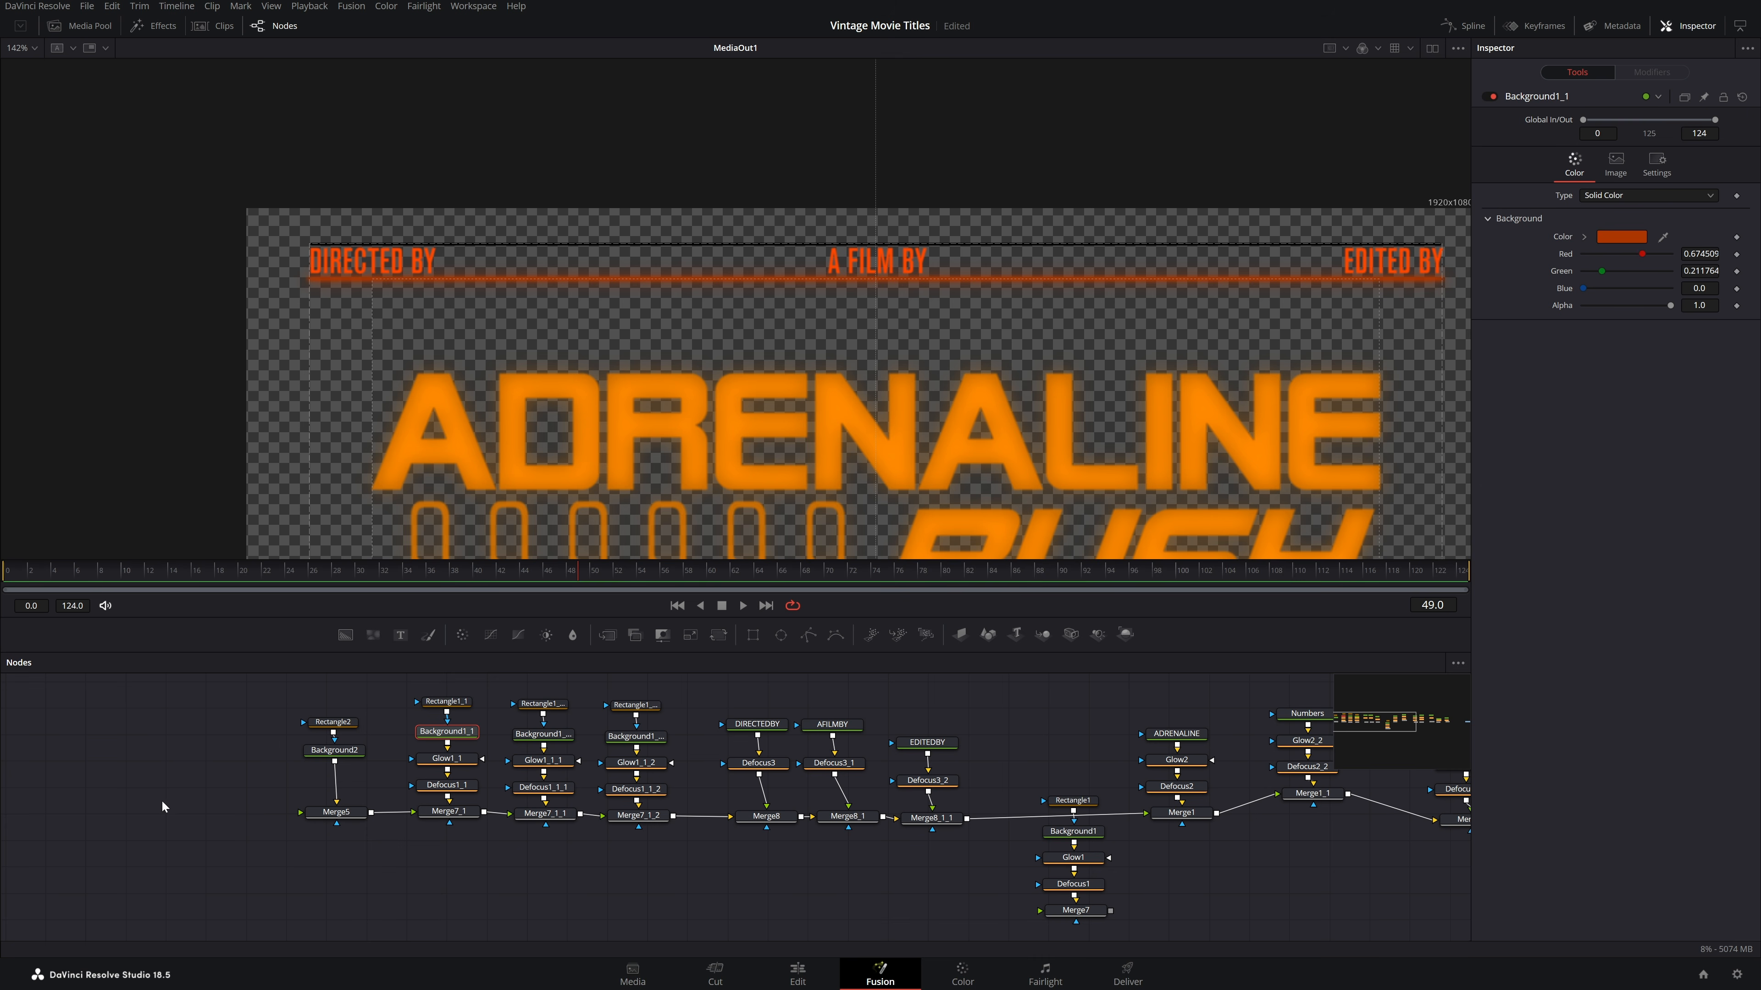
{"action": "left_click", "coordinate": [348, 756]}
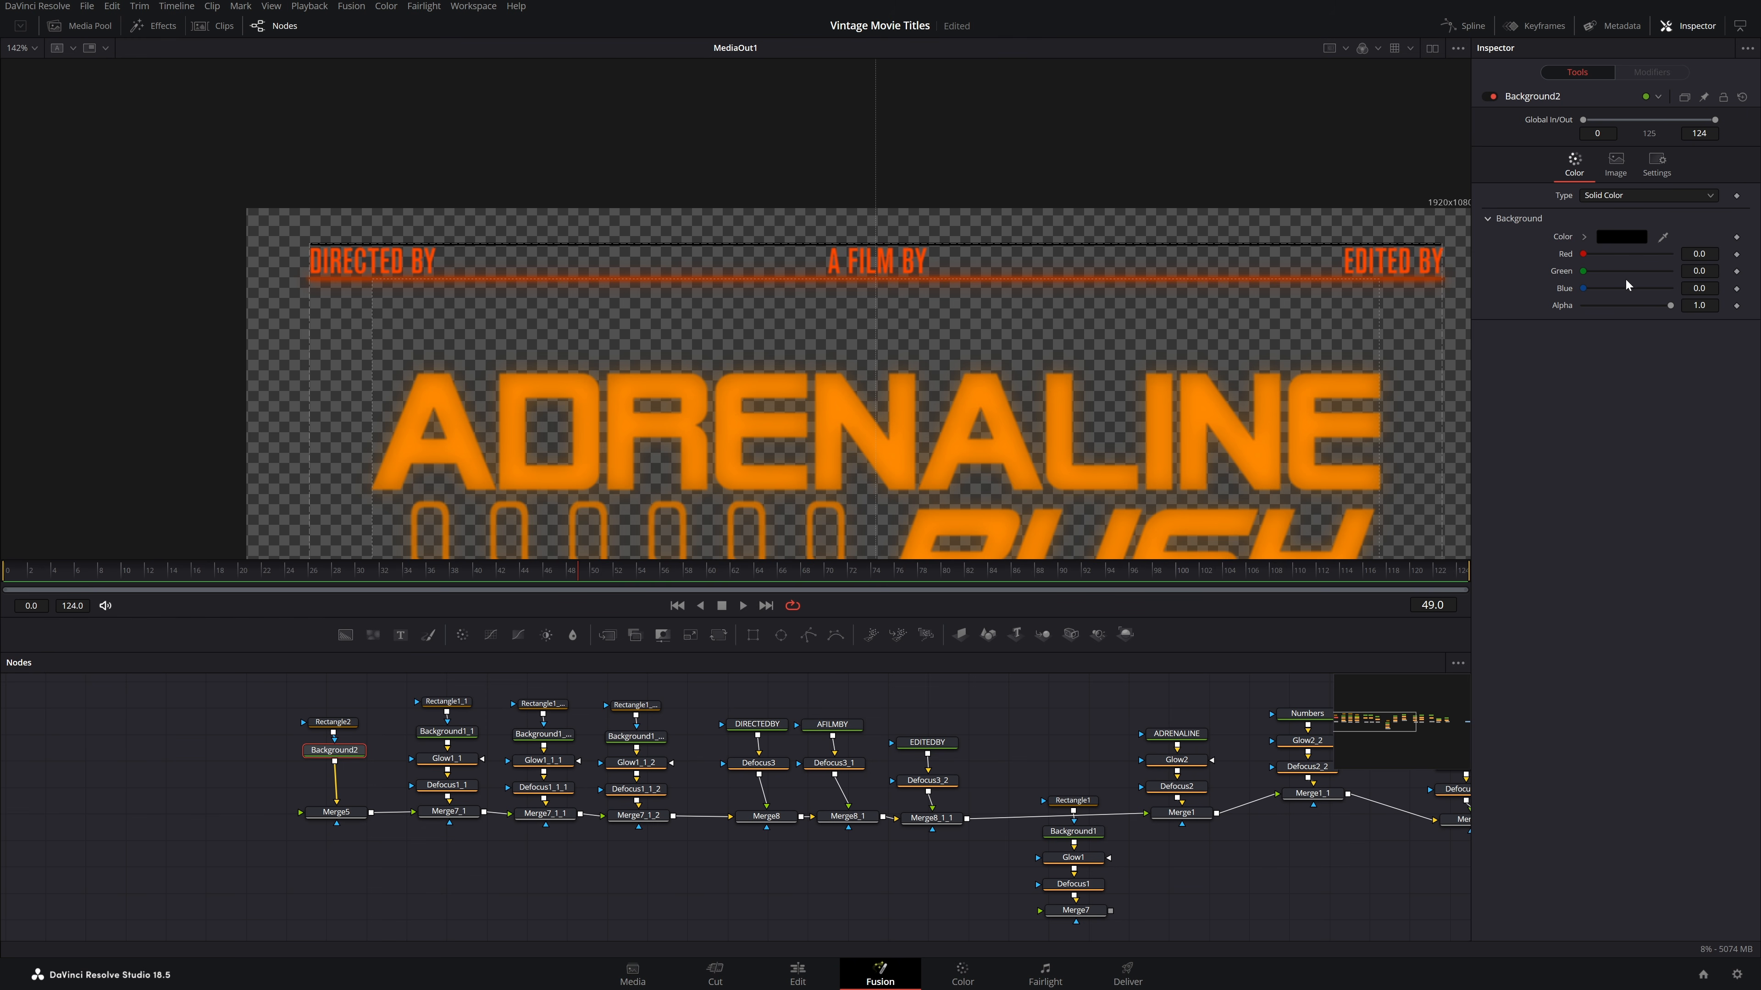
{"action": "left_click", "coordinate": [1640, 237]}
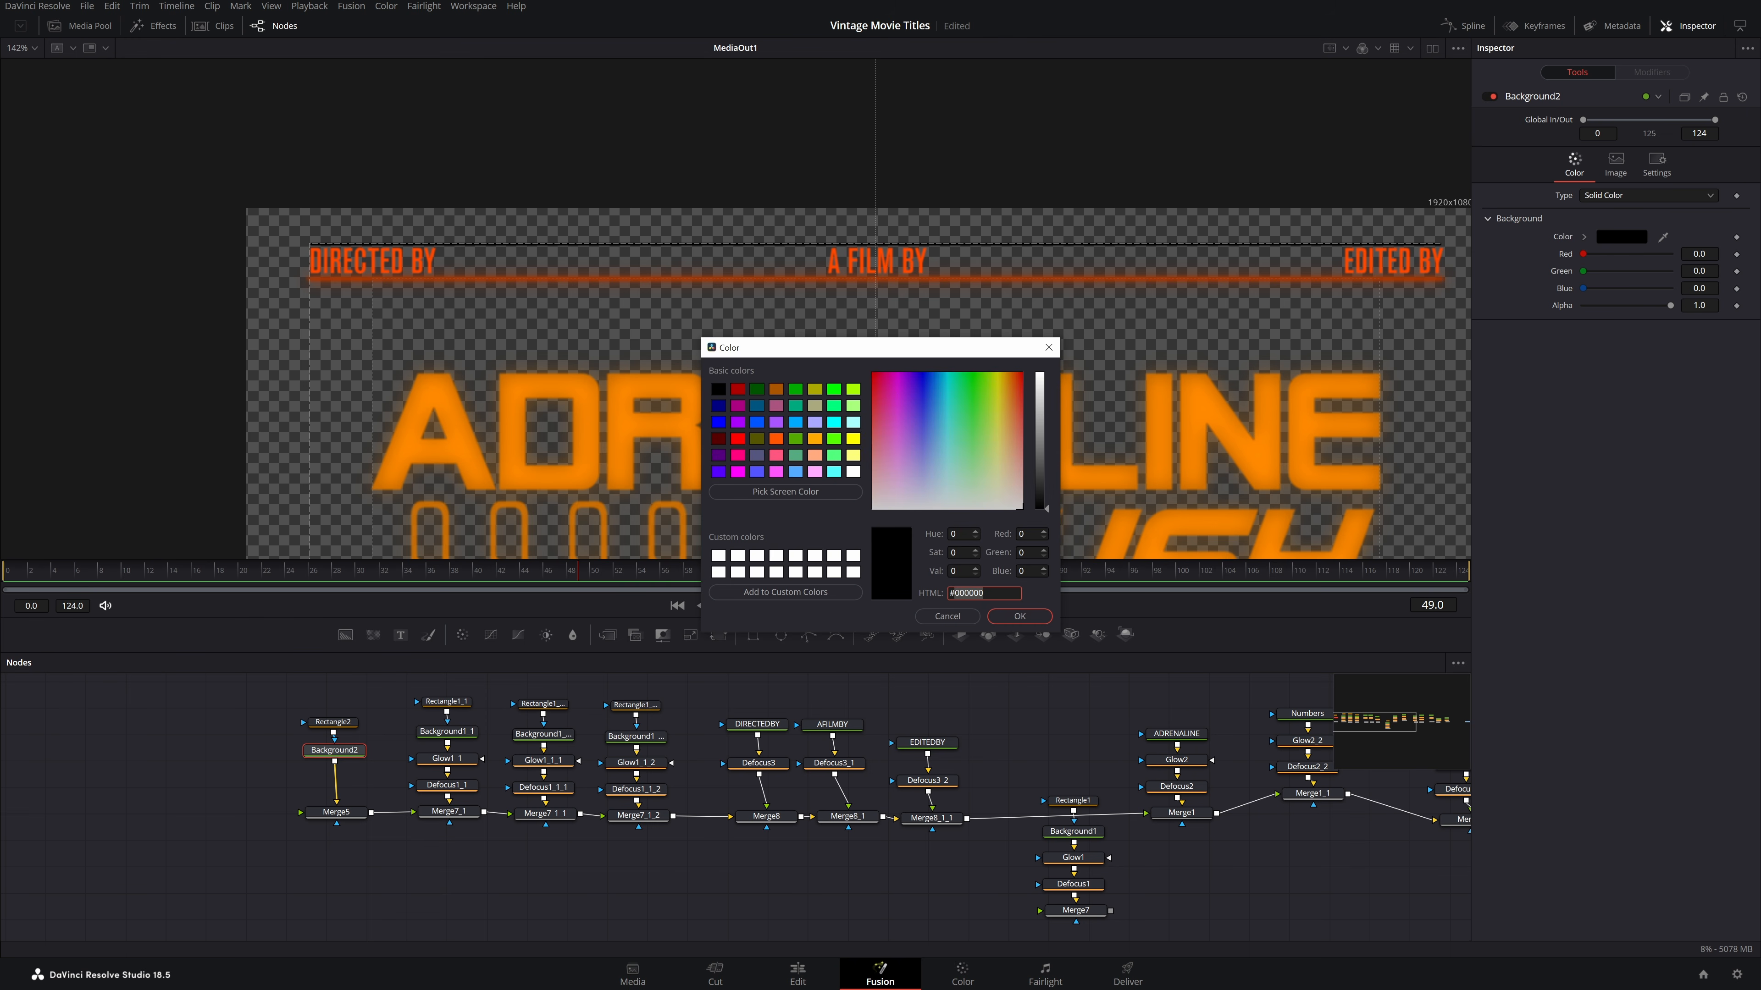
{"action": "type", "text": "ac3600"}
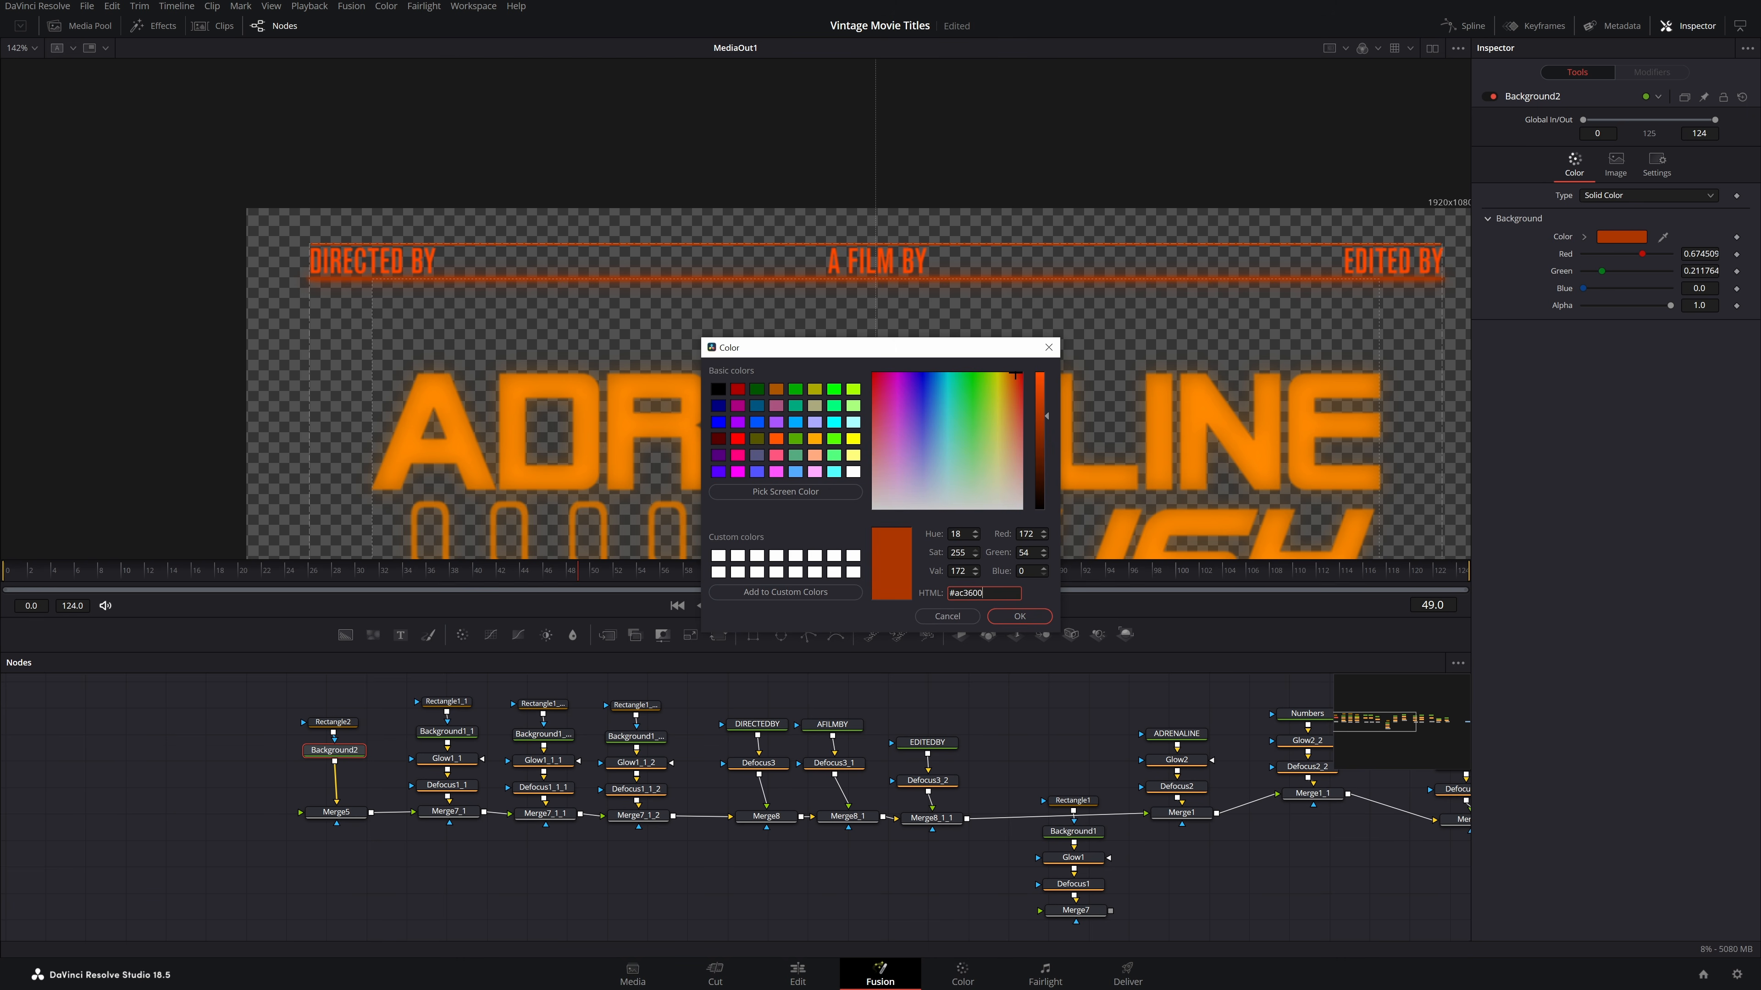
{"action": "left_click", "coordinate": [1028, 614]}
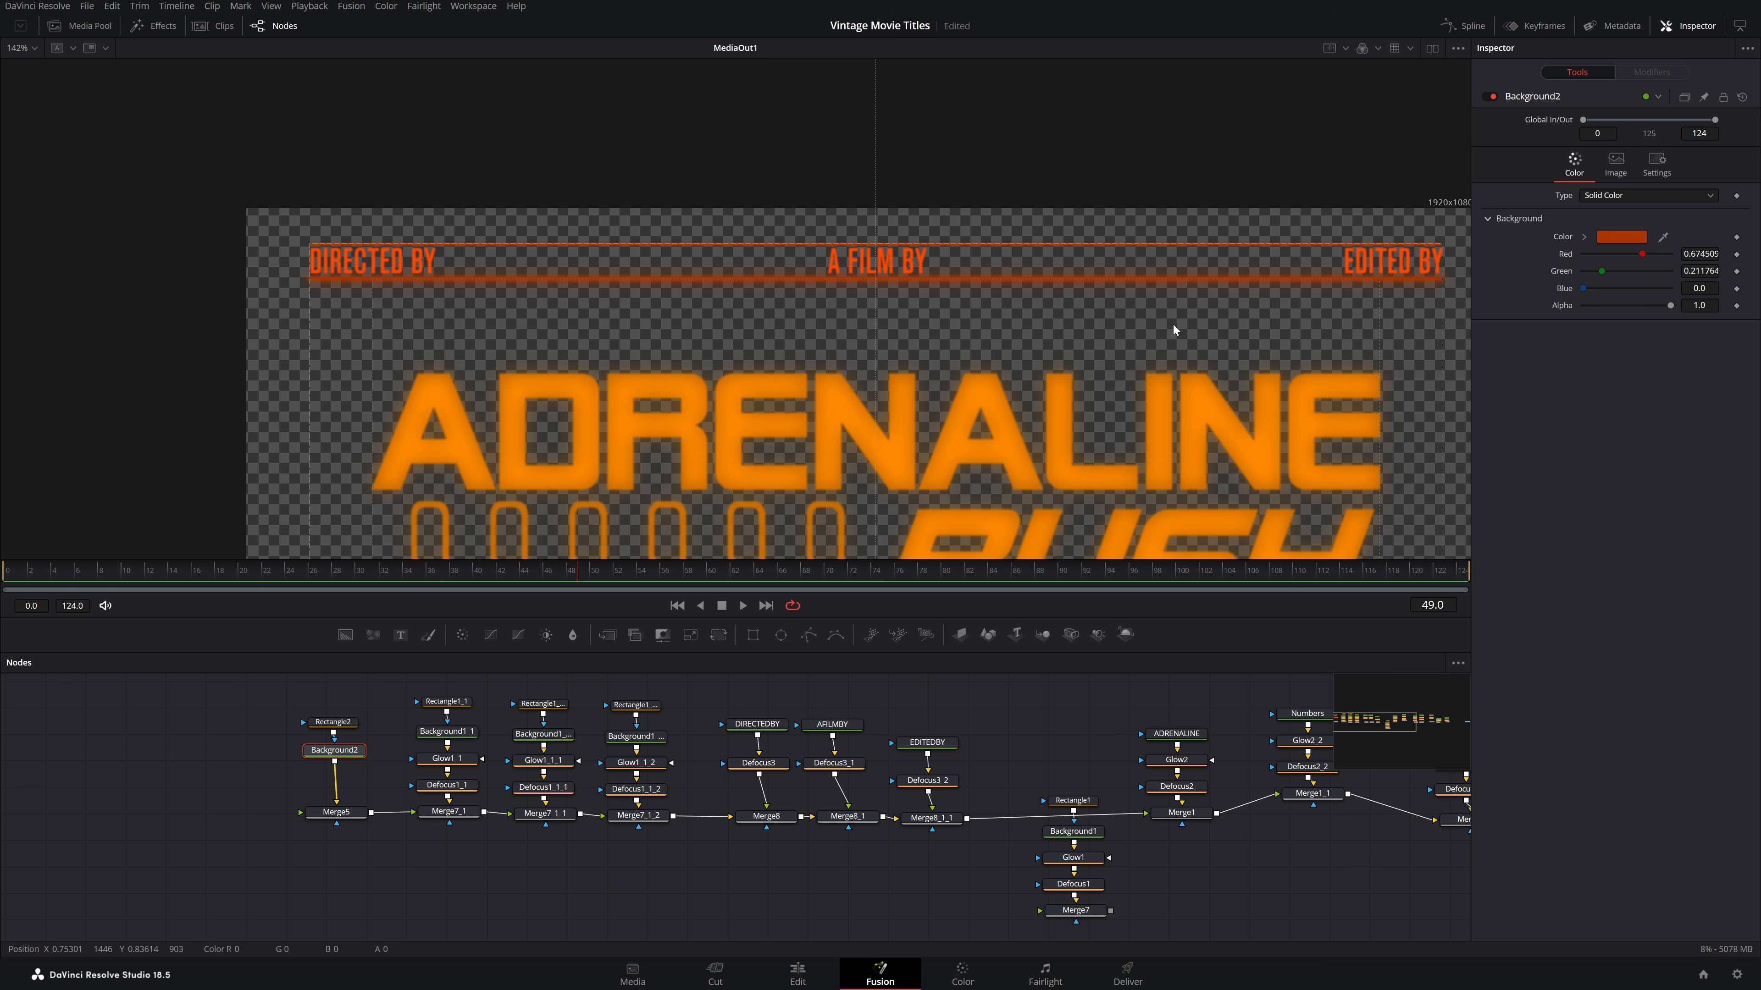
{"action": "left_click_drag", "start_coordinate": [1173, 325], "coordinate": [1091, 317]}
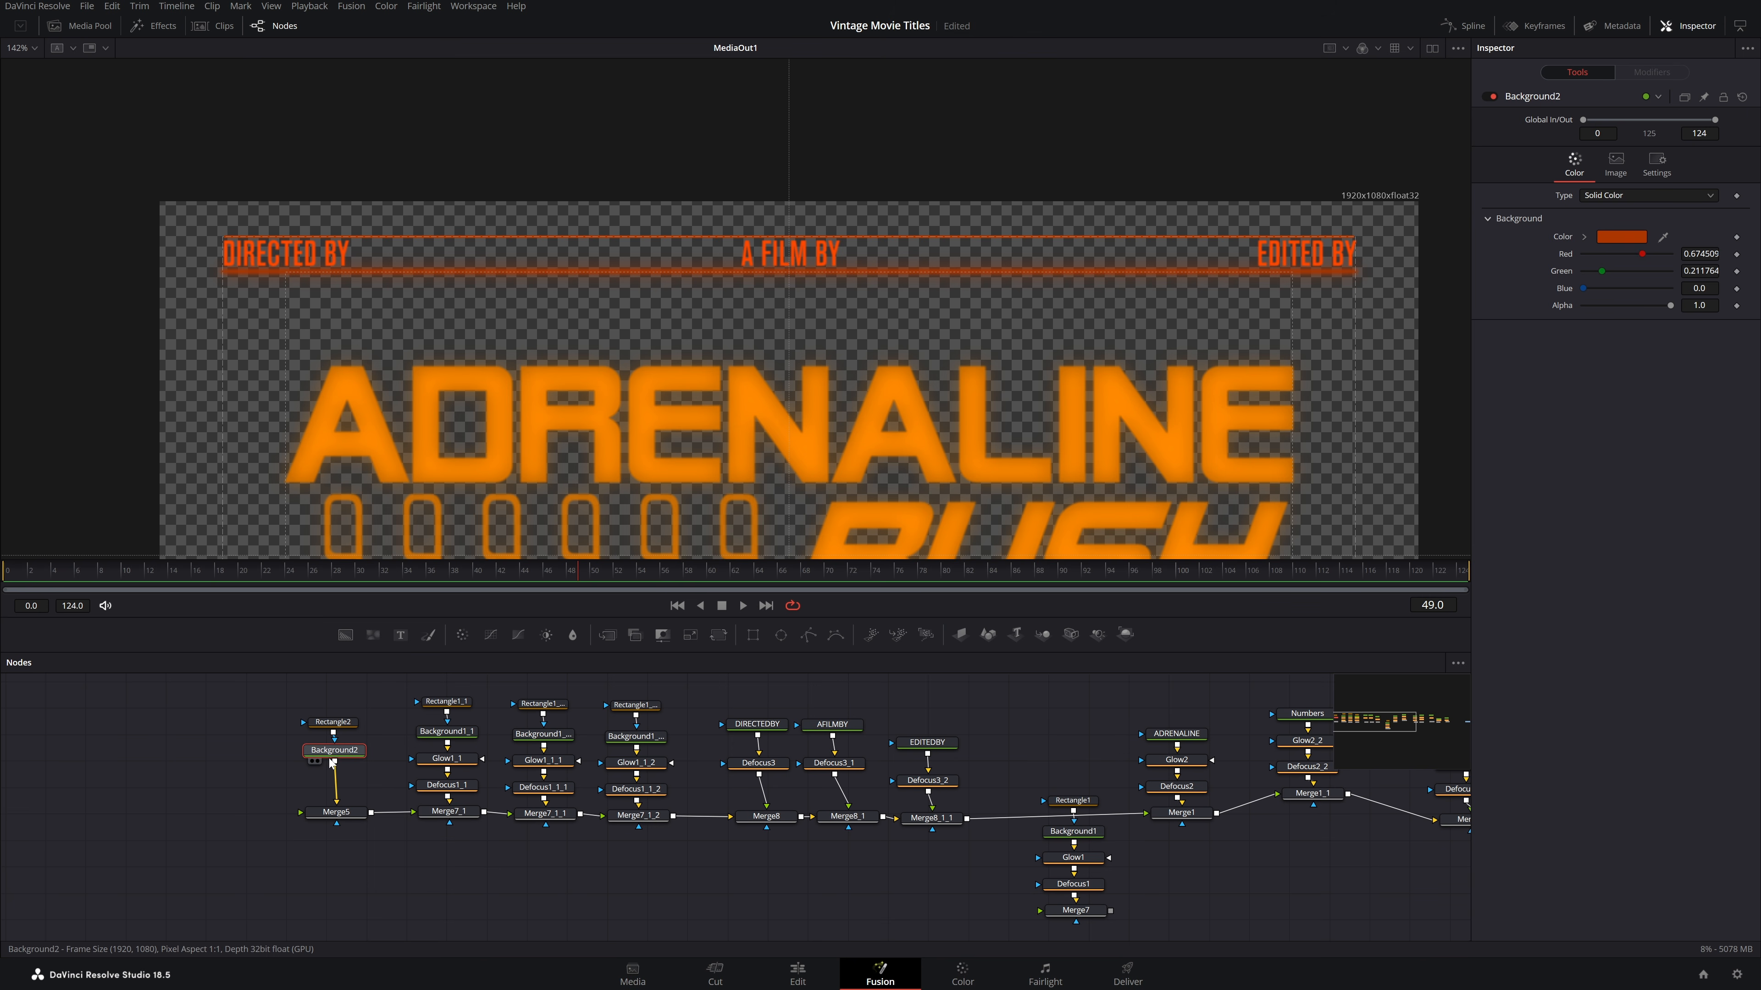
Save the project and add a Glow node between Background2 and Merge5
{"action": "left_click_drag", "start_coordinate": [331, 758], "coordinate": [342, 757]}
{"action": "key", "text": "ctrl+s"}
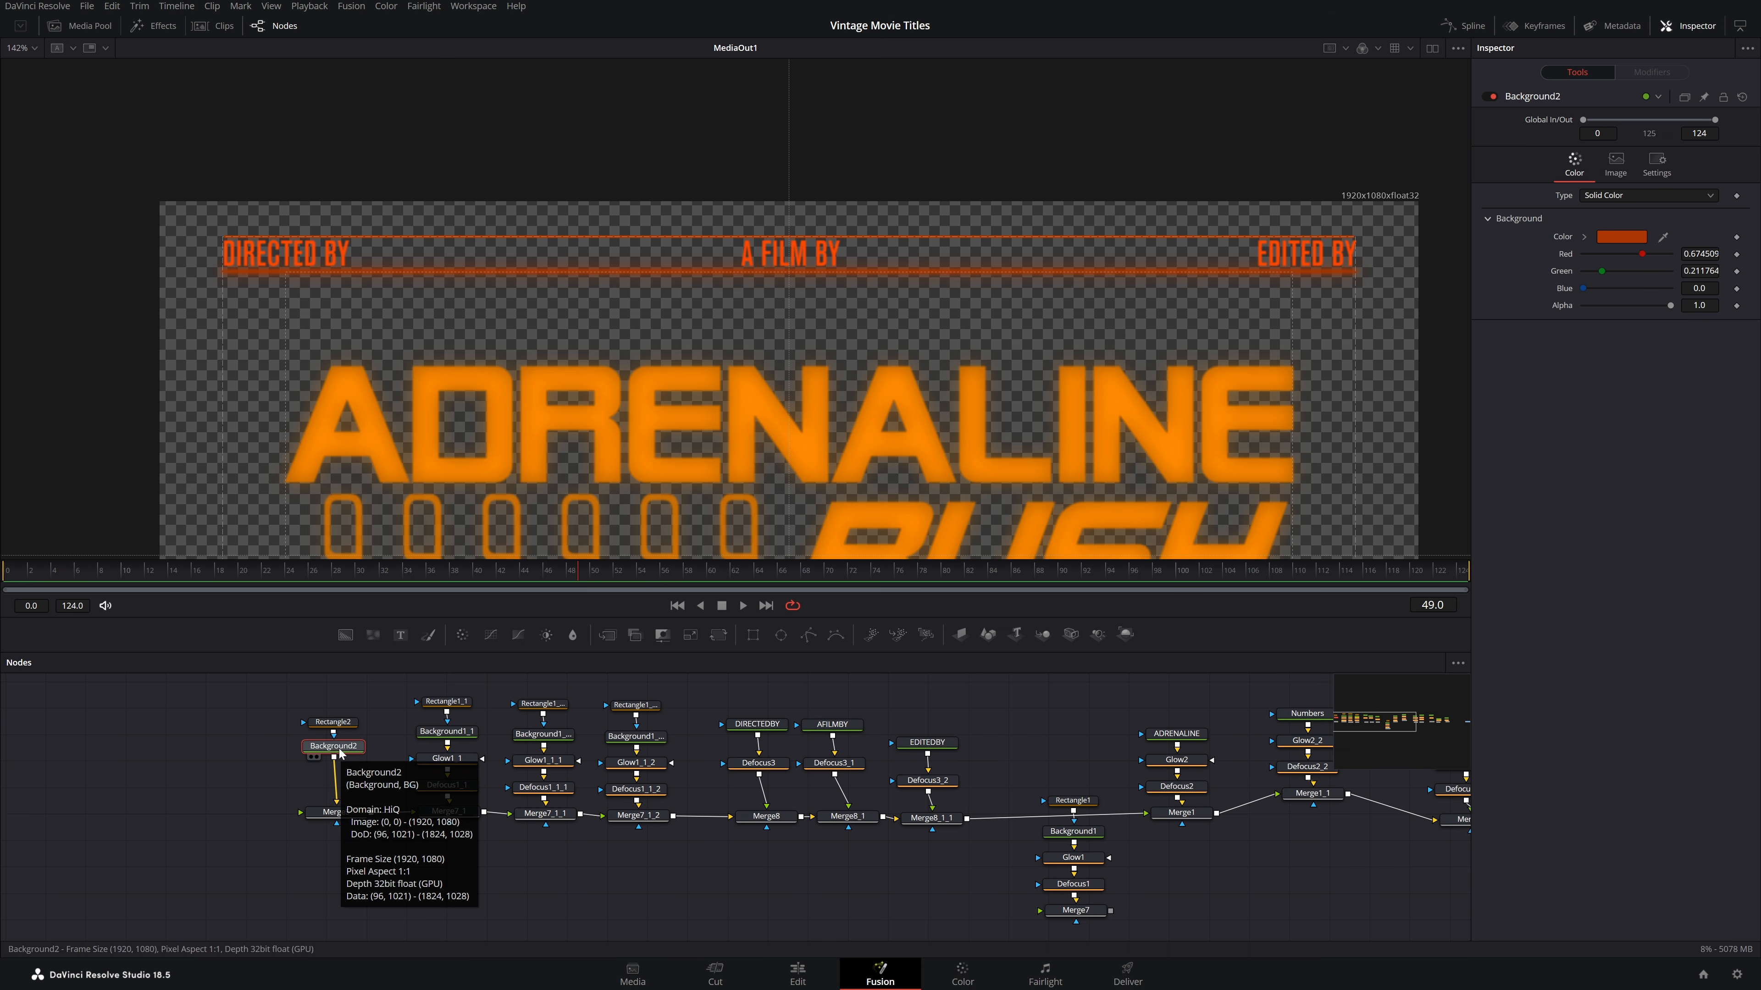
{"action": "key", "text": "shift+space"}
{"action": "type", "text": "REC"}
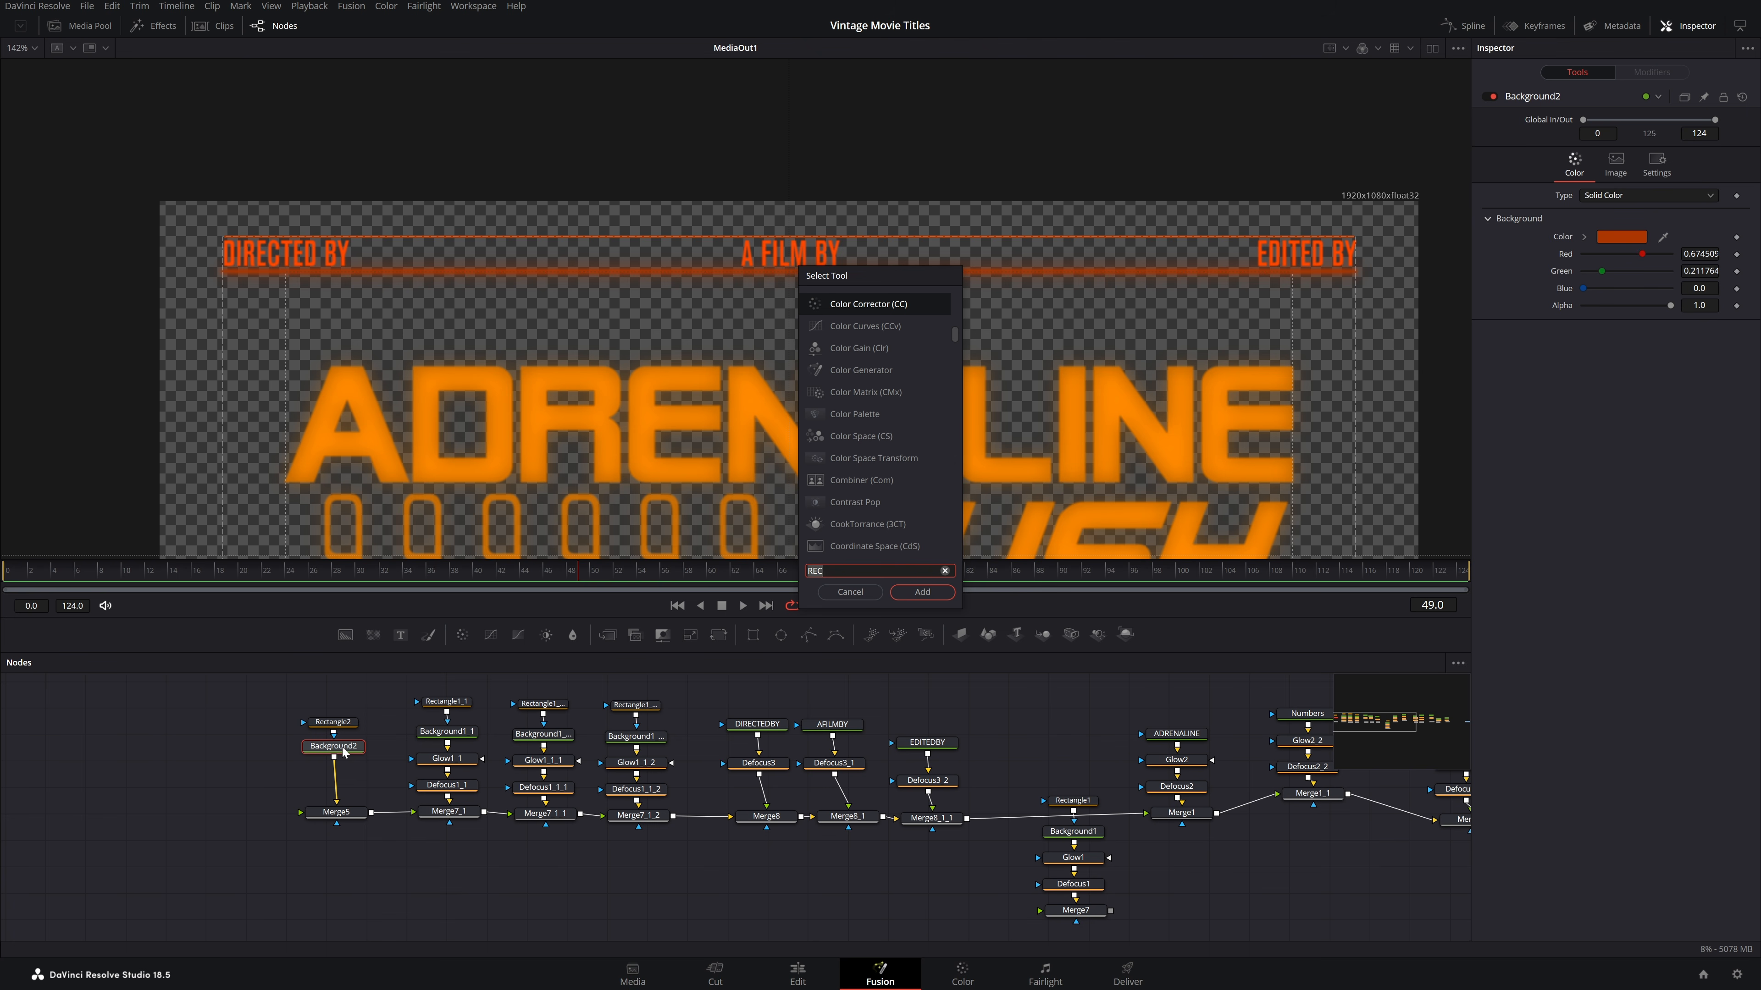
{"action": "key", "text": "BackSpace"}
{"action": "key", "text": "BackSpace"}
{"action": "key", "text": "BackSpace"}
{"action": "type", "text": "GLOW"}
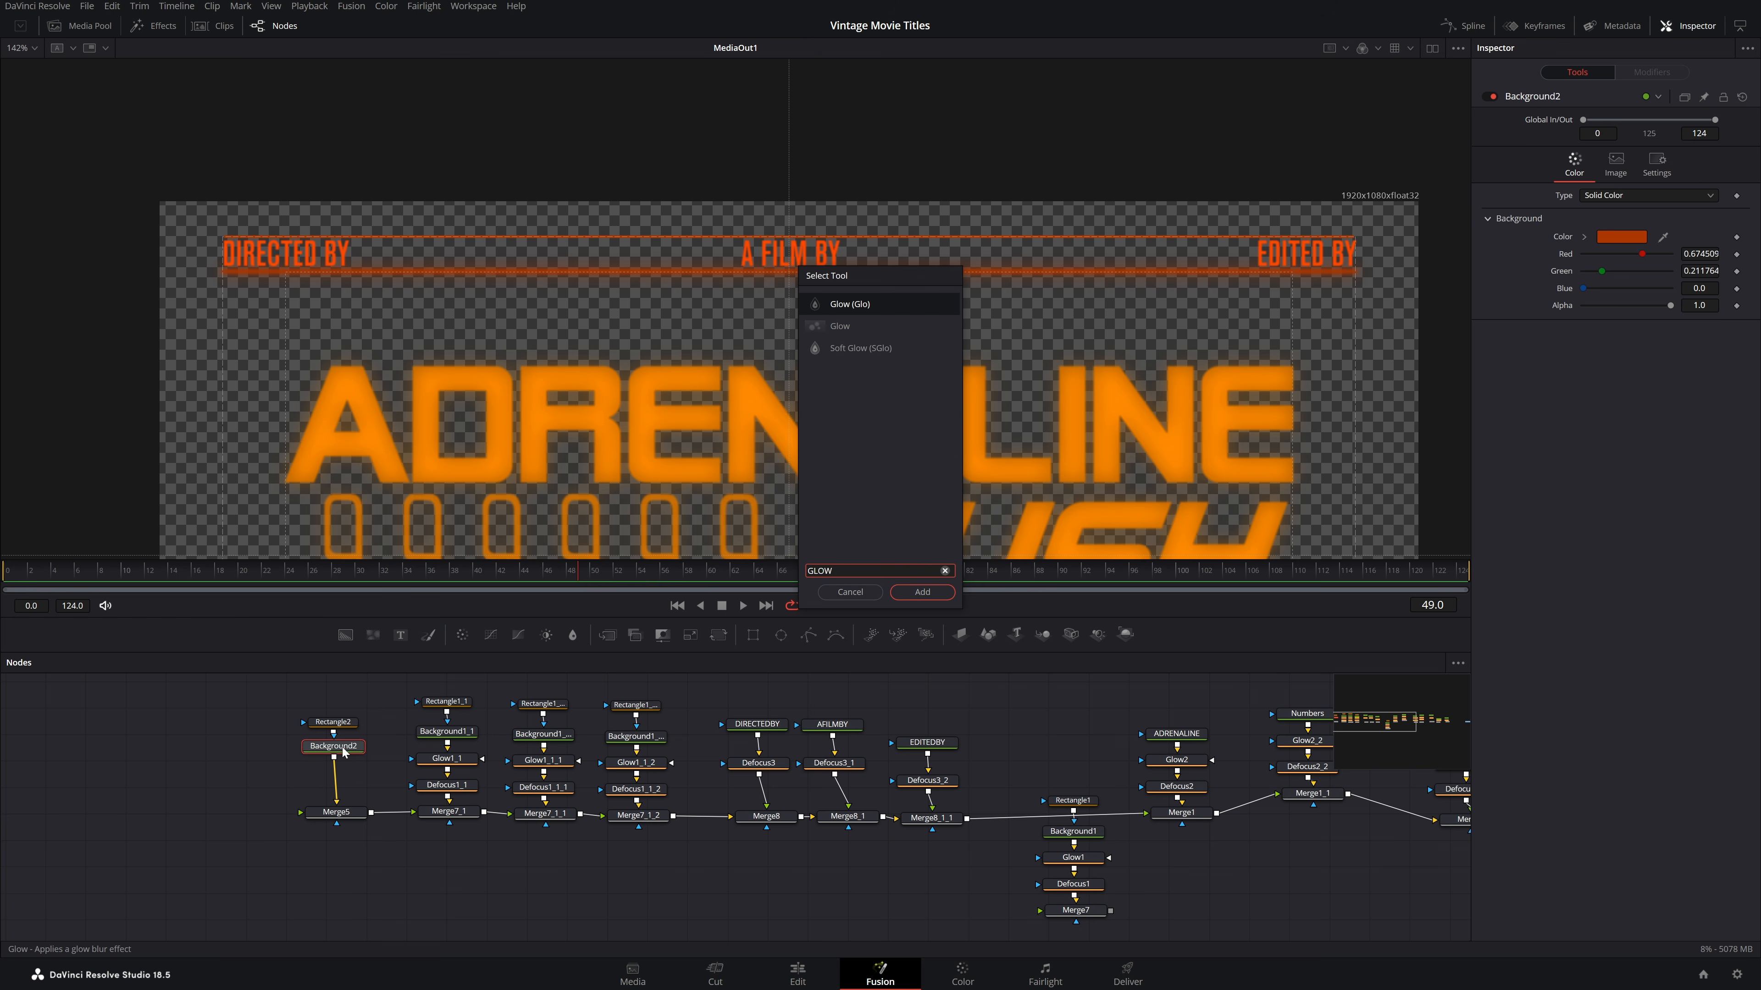
{"action": "key", "text": "Return"}
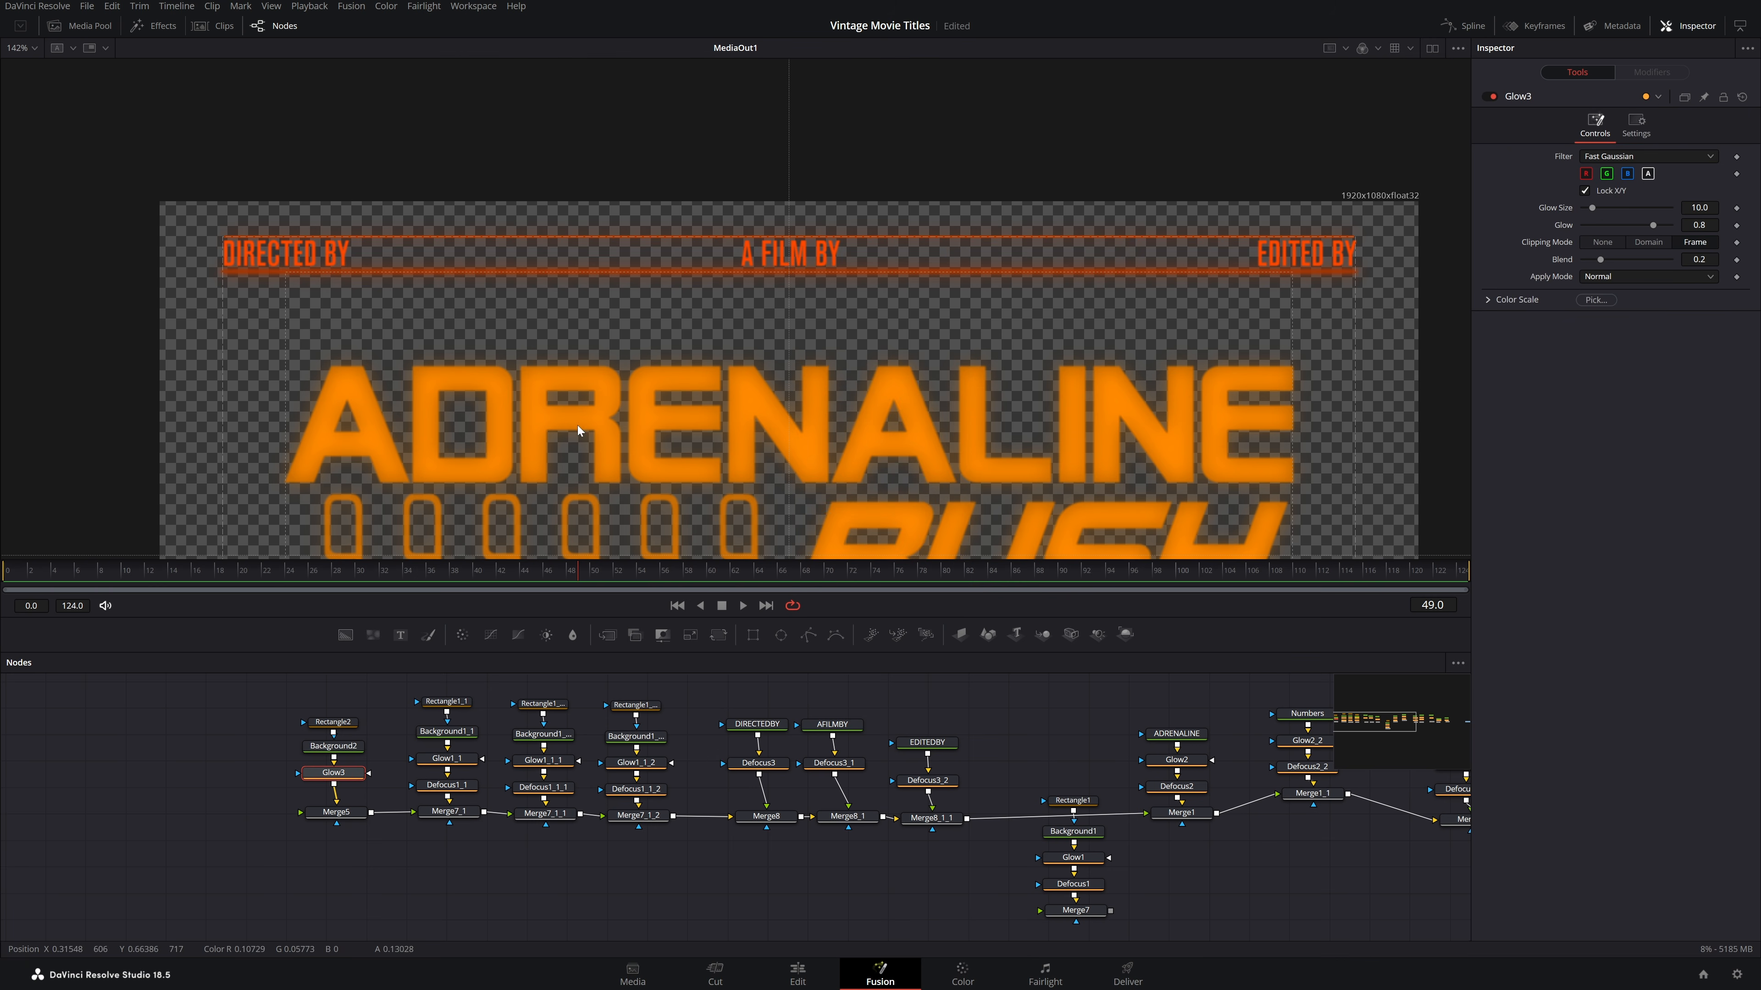
Raise the new Glow3 node's Glow Size to 53.5 and its Glow to 0.874 for the top line
{"action": "scroll", "coordinate": [711, 290], "scroll_direction": "up", "scroll_amount": 3}
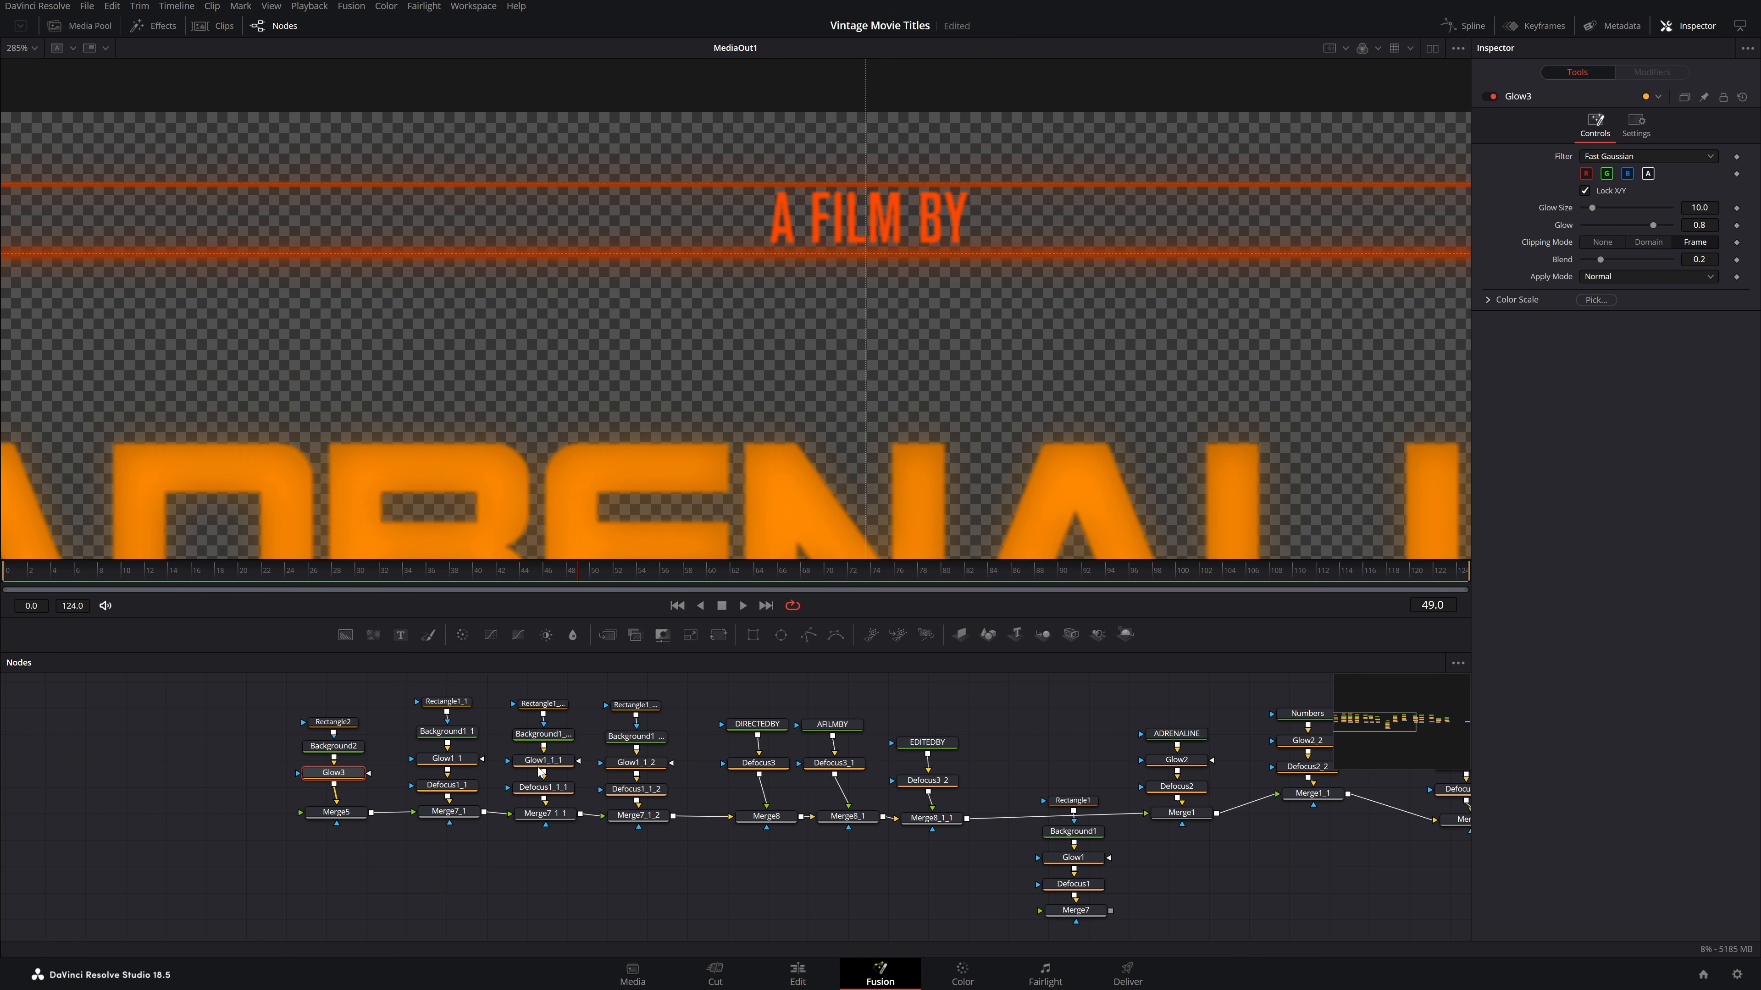
{"action": "left_click_drag", "start_coordinate": [1596, 207], "coordinate": [1629, 206]}
{"action": "scroll", "coordinate": [1036, 178], "scroll_direction": "down", "scroll_amount": 3}
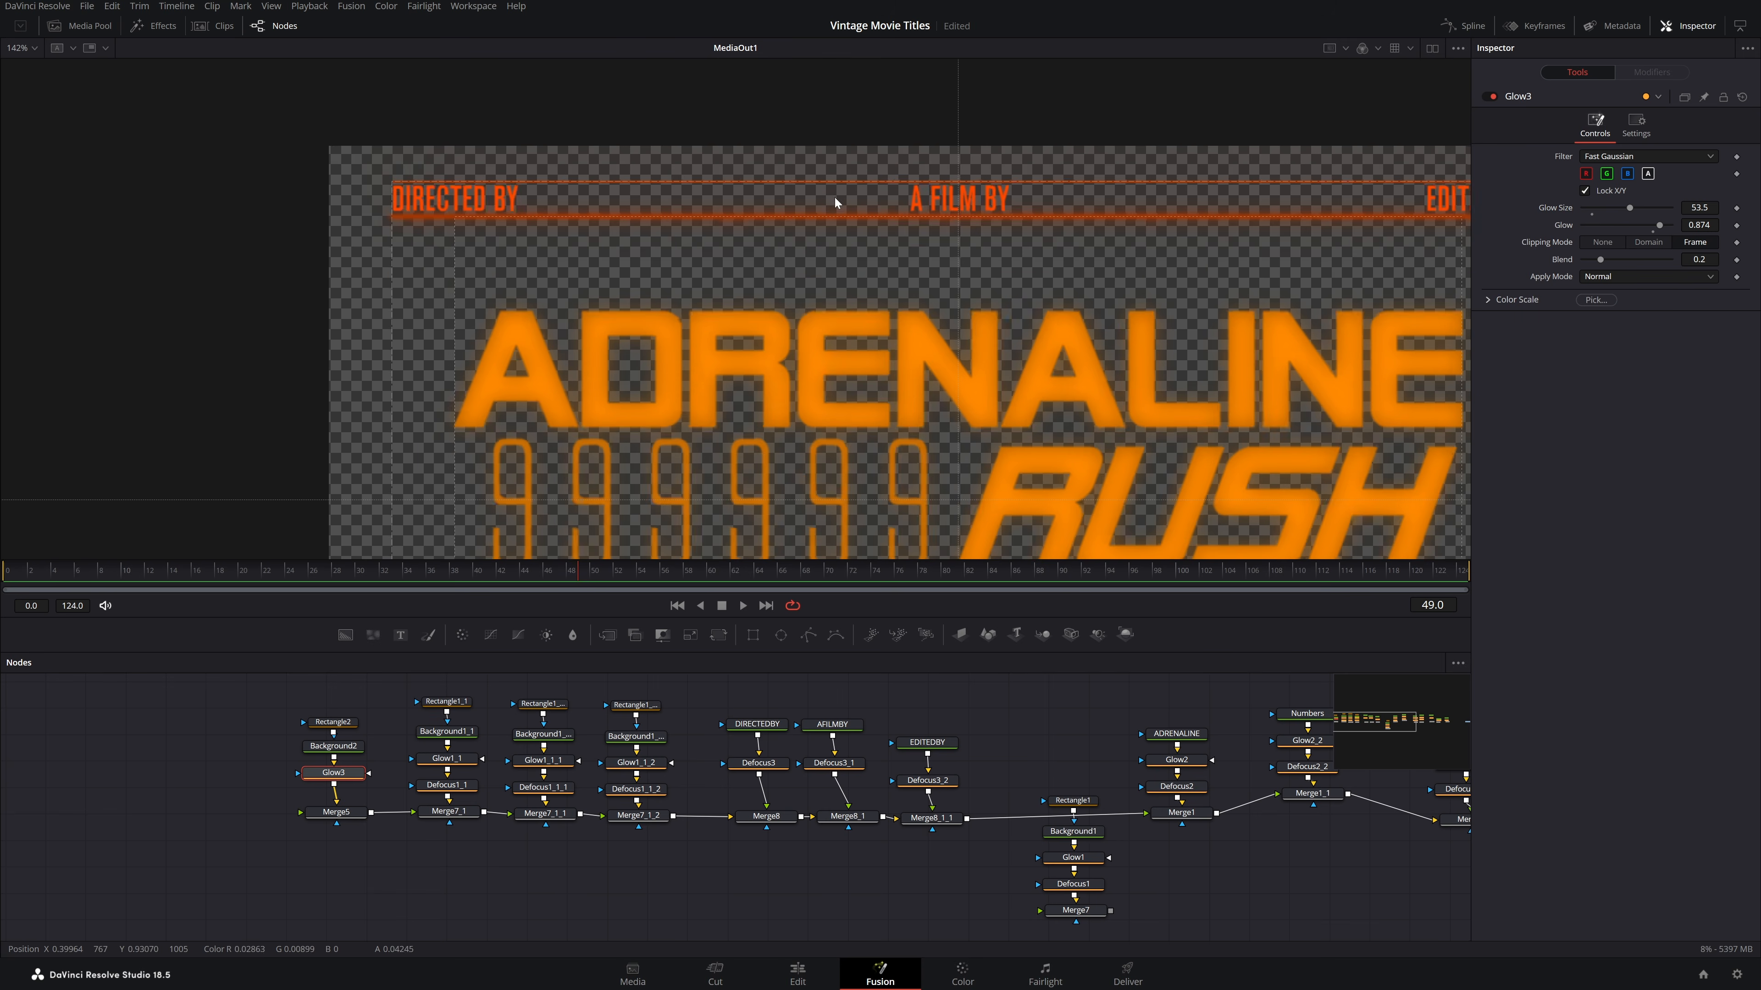
{"action": "left_click_drag", "start_coordinate": [835, 197], "coordinate": [817, 242]}
{"action": "scroll", "coordinate": [1101, 265], "scroll_direction": "up", "scroll_amount": 3}
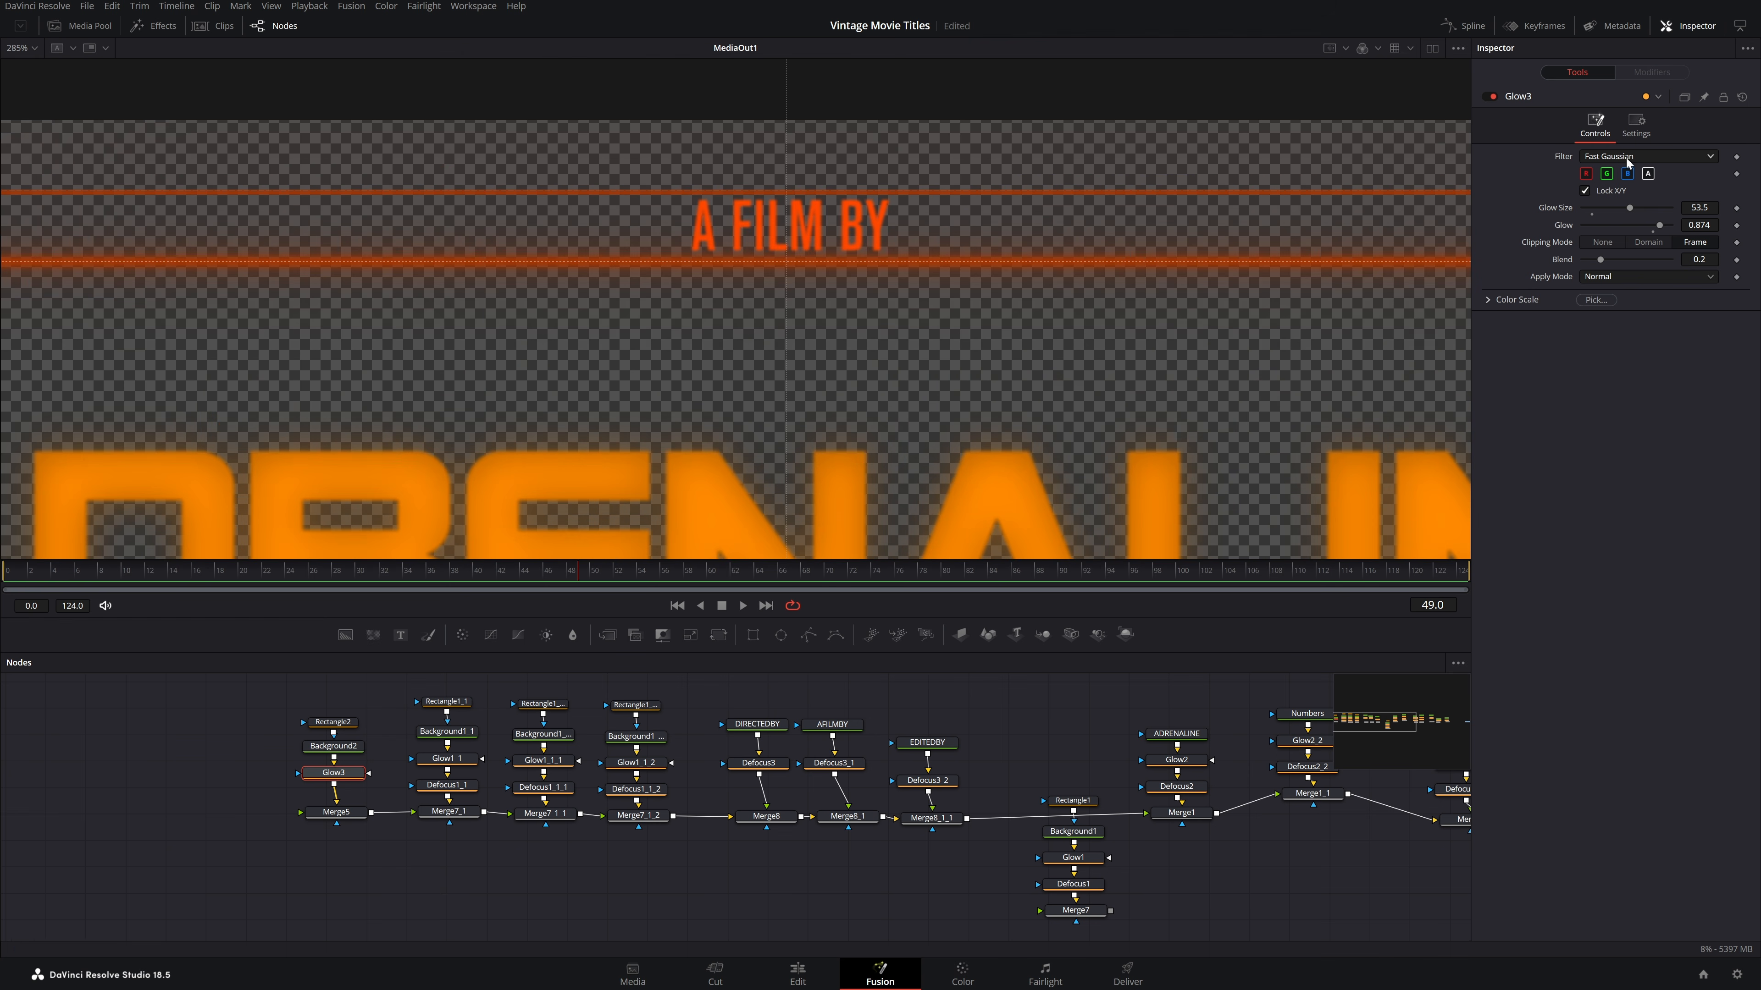
{"action": "scroll", "coordinate": [886, 271], "scroll_direction": "down", "scroll_amount": 1}
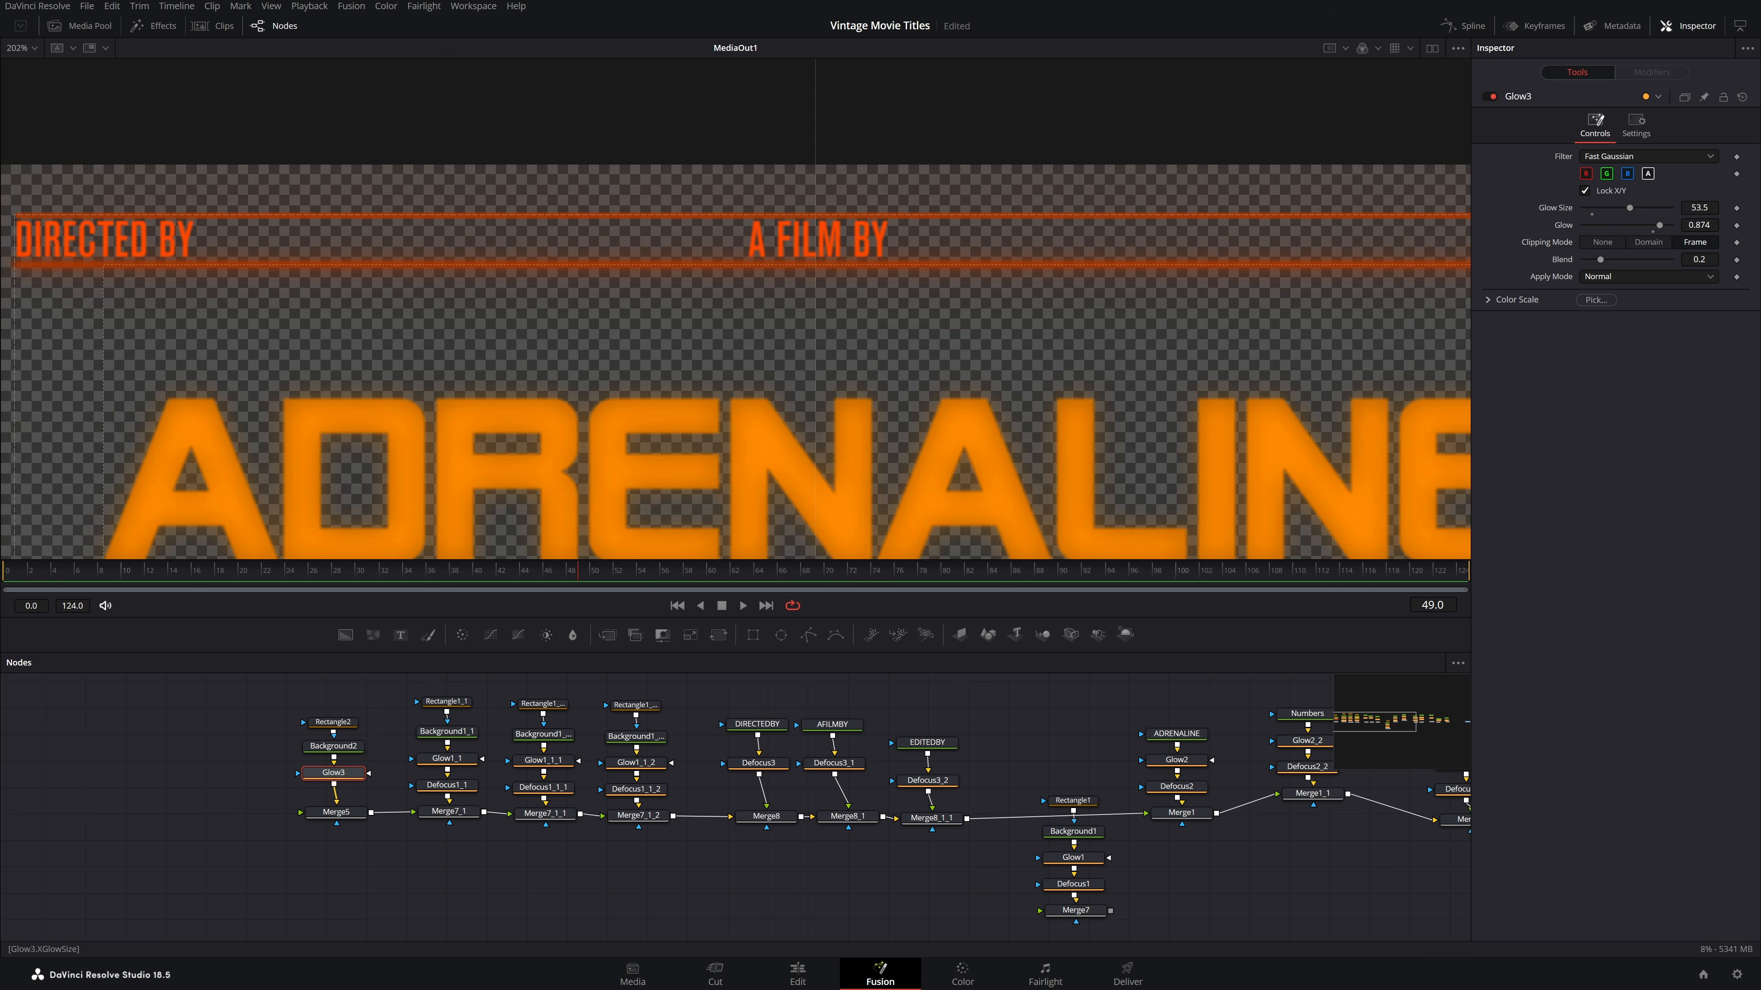
Set Glow3's Glow Size to 58.6 and Blend to 0.392, and check the whole title
{"action": "left_click_drag", "start_coordinate": [1699, 208], "coordinate": [1716, 260]}
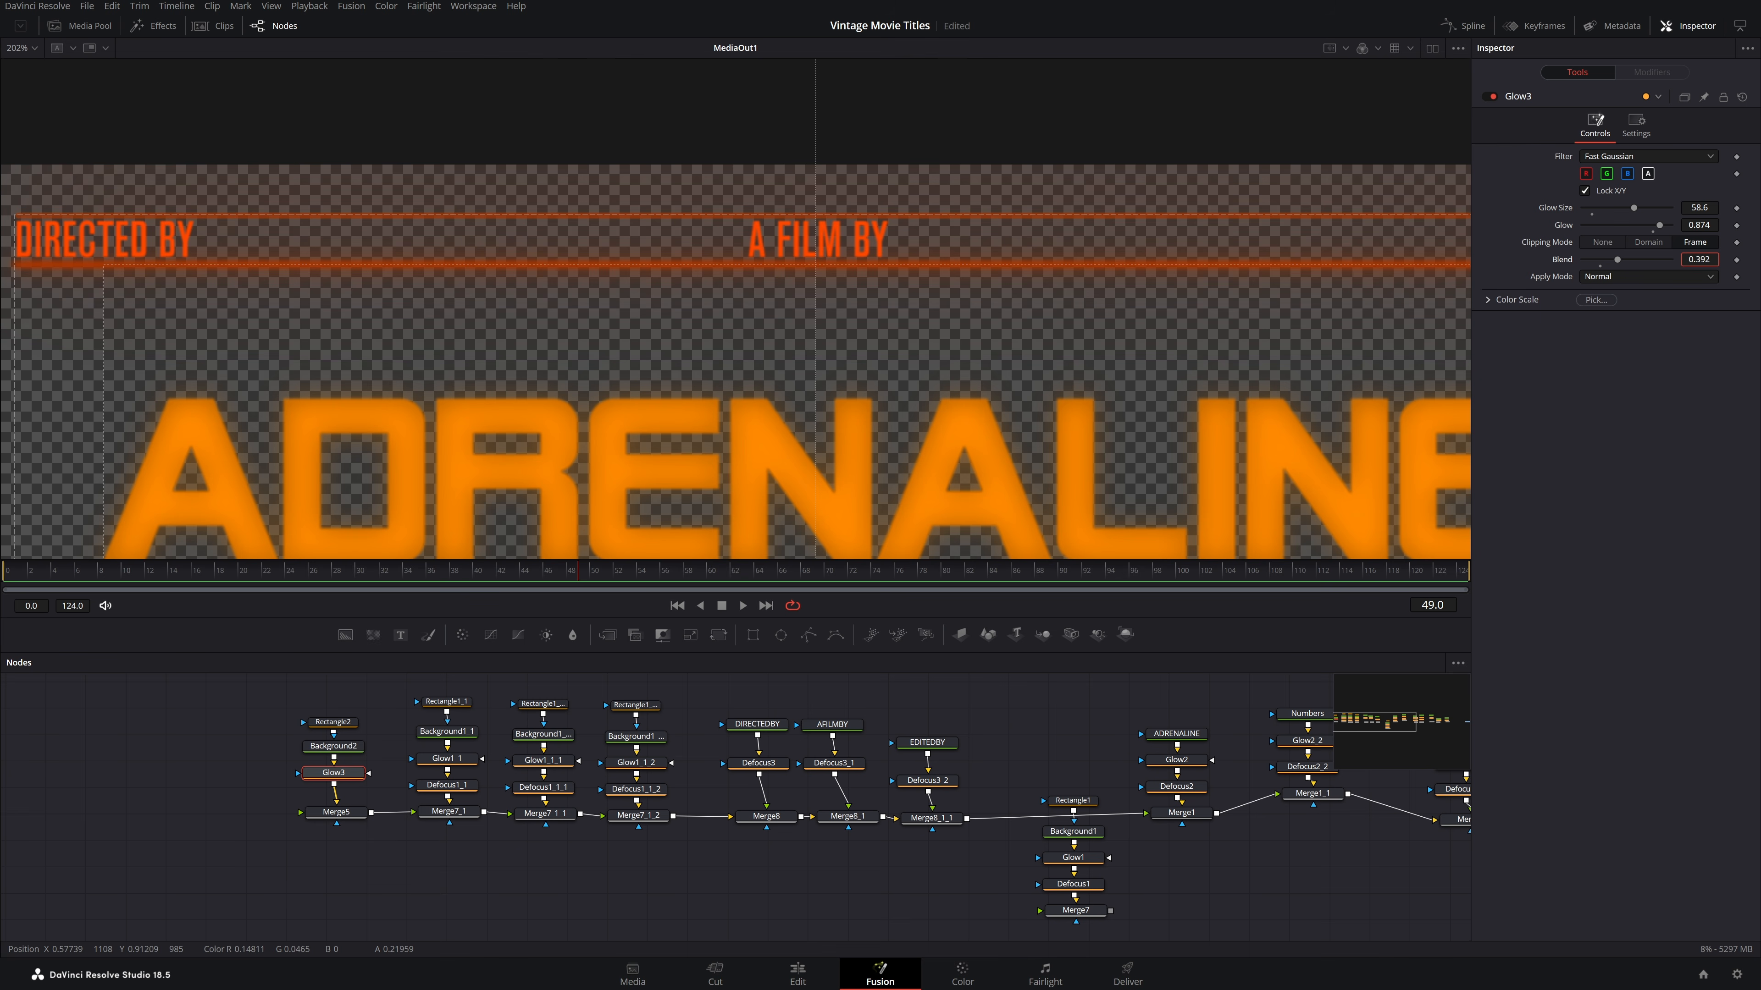
{"action": "scroll", "coordinate": [890, 239], "scroll_direction": "down", "scroll_amount": 2}
{"action": "scroll", "coordinate": [891, 239], "scroll_direction": "up", "scroll_amount": 3}
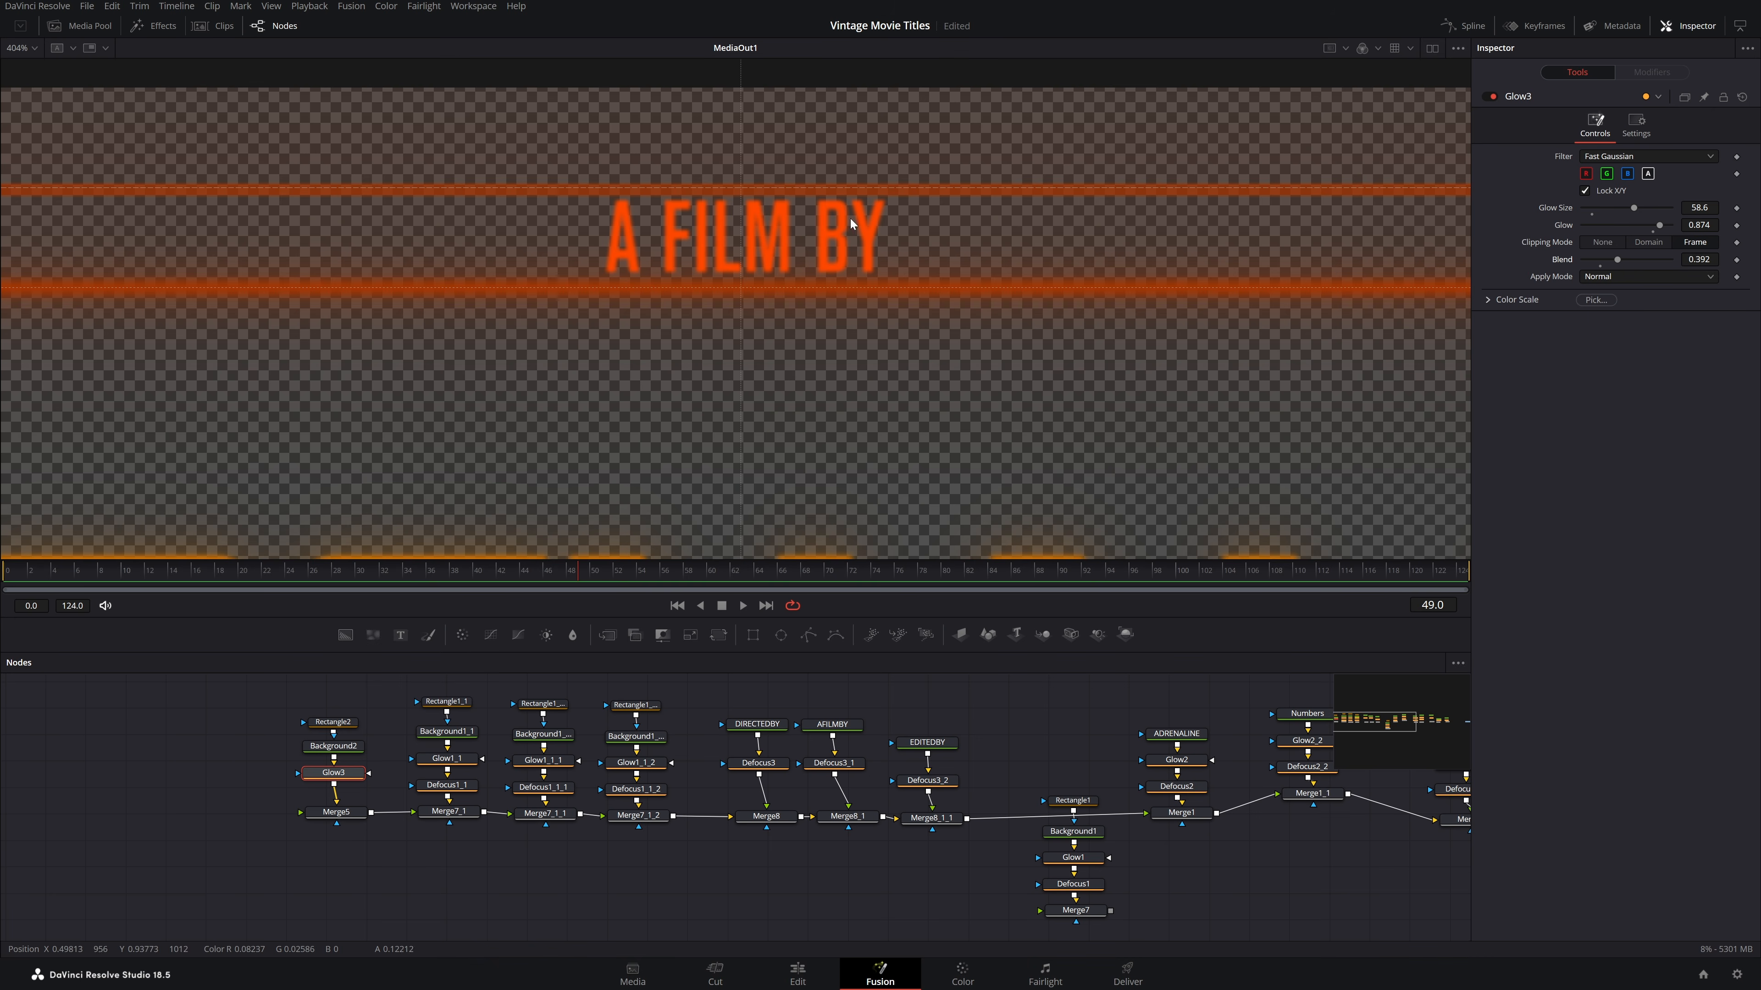
{"action": "scroll", "coordinate": [850, 219], "scroll_direction": "down", "scroll_amount": 8}
{"action": "left_click_drag", "start_coordinate": [866, 369], "coordinate": [845, 330]}
{"action": "scroll", "coordinate": [745, 298], "scroll_direction": "up", "scroll_amount": 2}
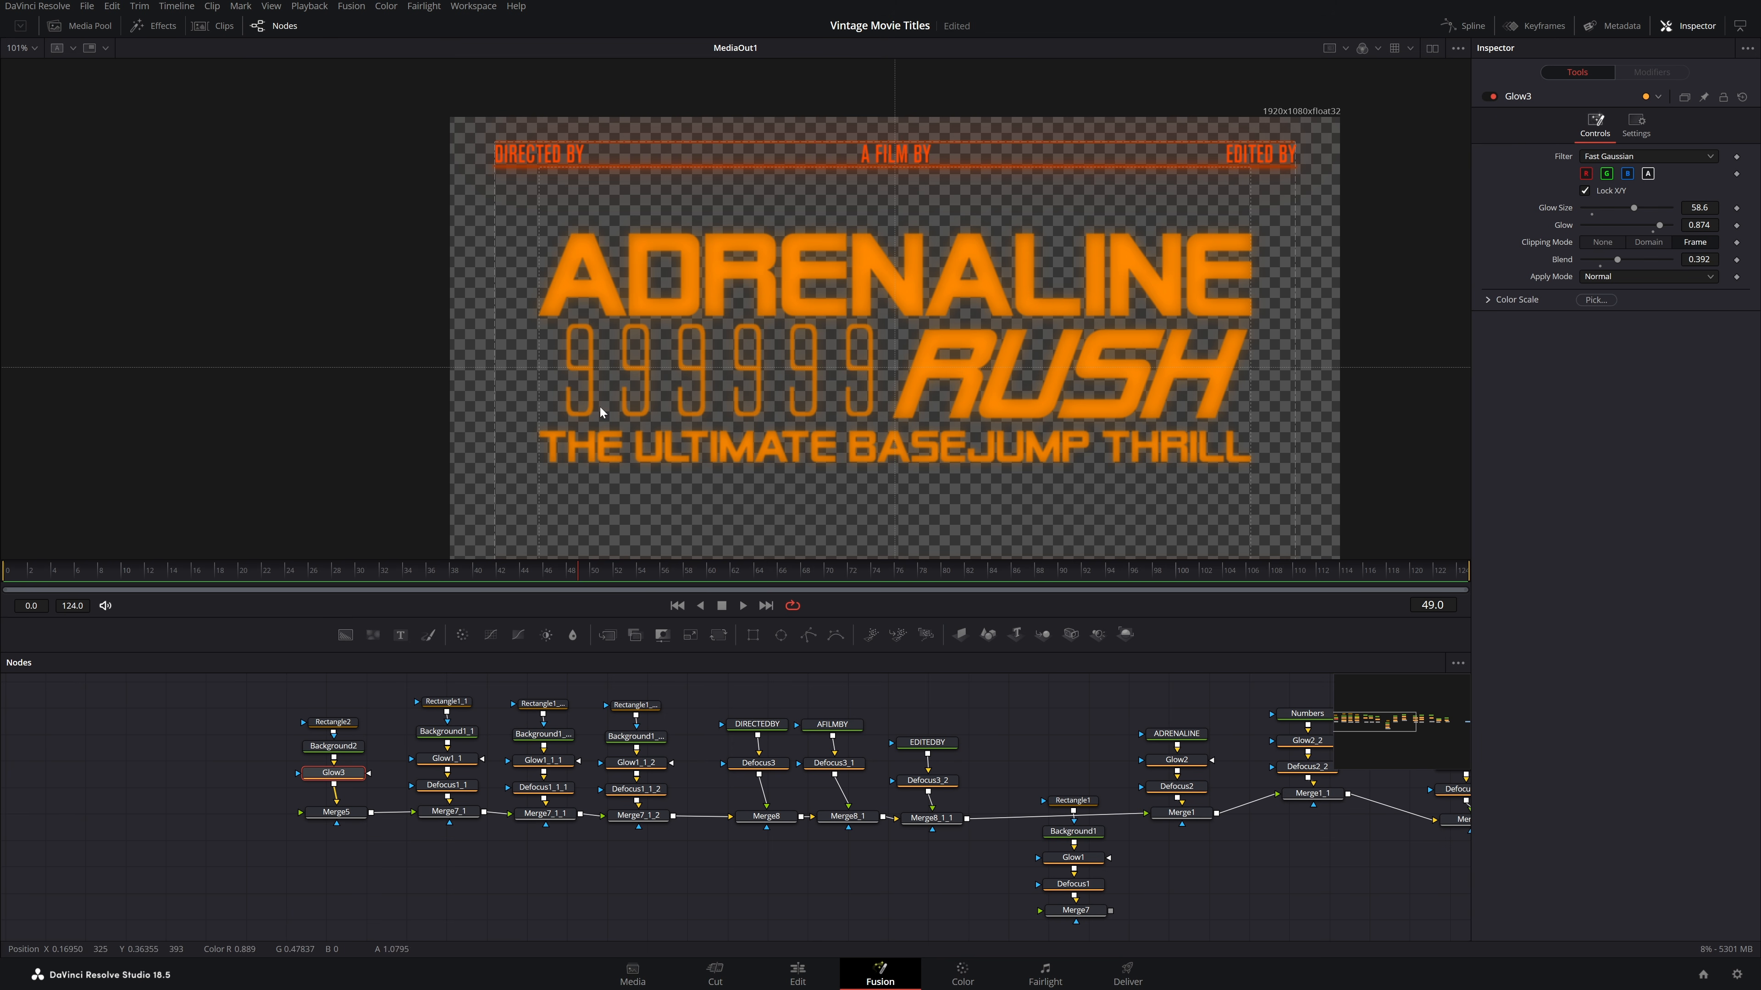
Examine the glow around the top credit lines in the Edit page preview at 200% magnification
{"action": "left_click", "coordinate": [798, 974]}
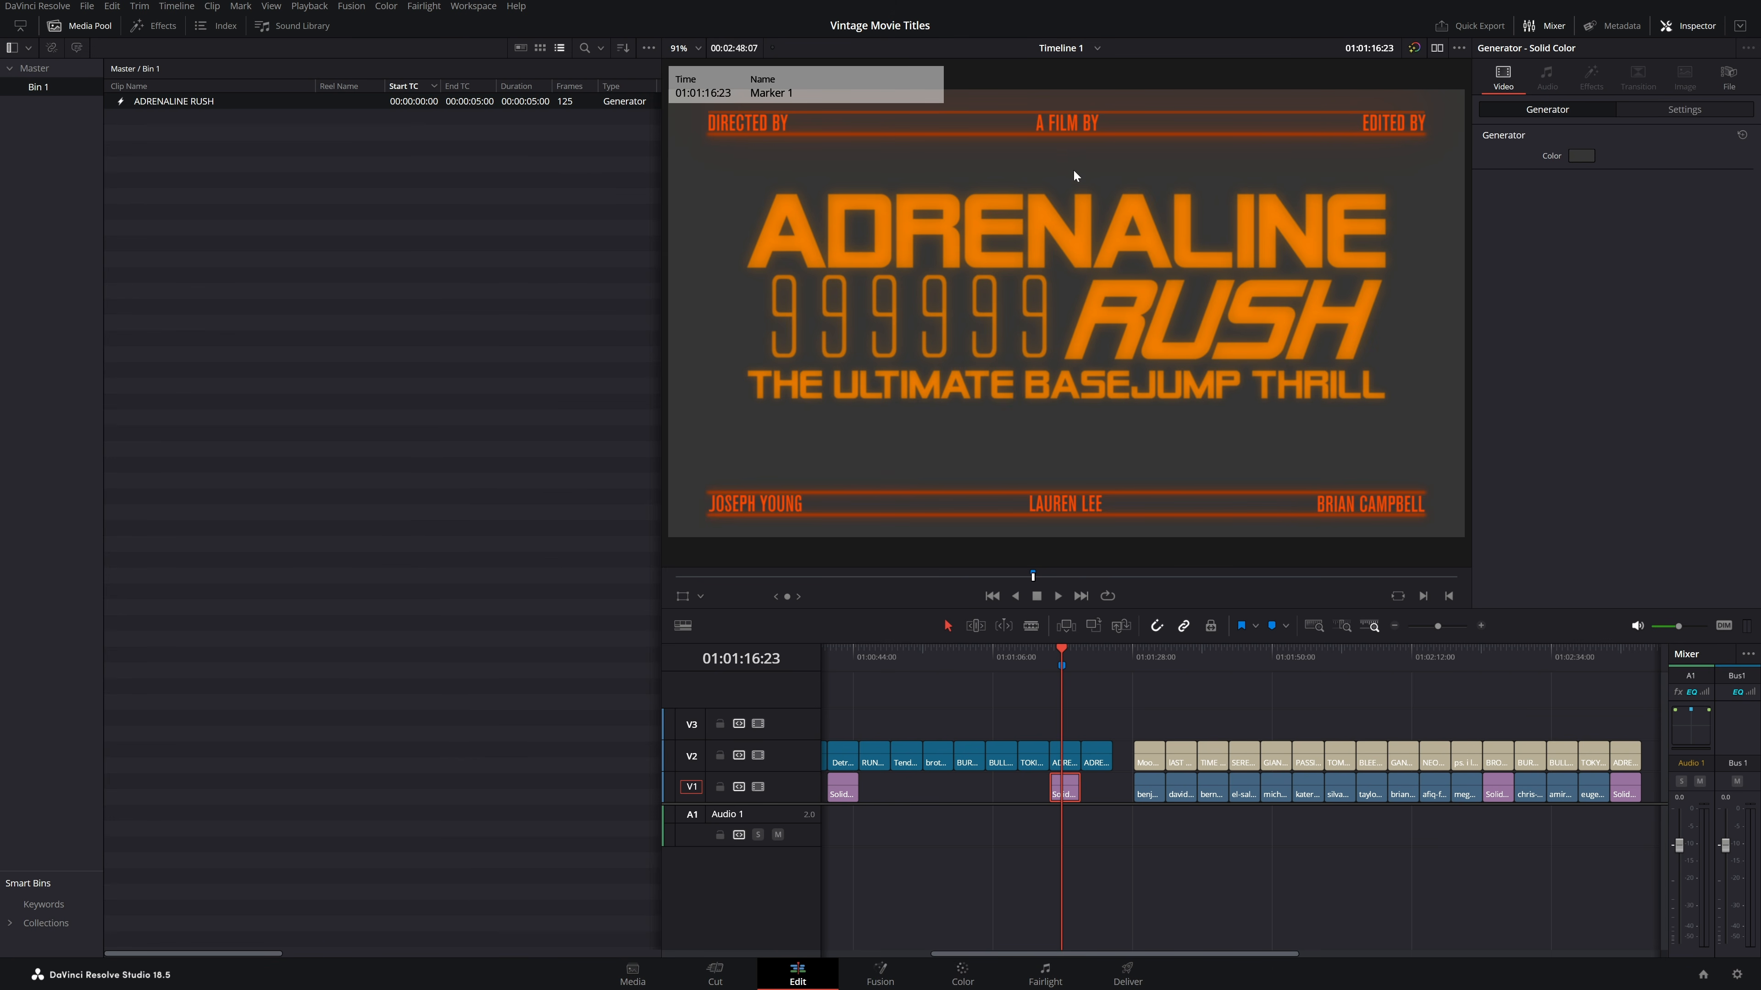
{"action": "scroll", "coordinate": [1030, 184], "scroll_direction": "up", "scroll_amount": 2}
{"action": "scroll", "coordinate": [1030, 185], "scroll_direction": "up", "scroll_amount": 3}
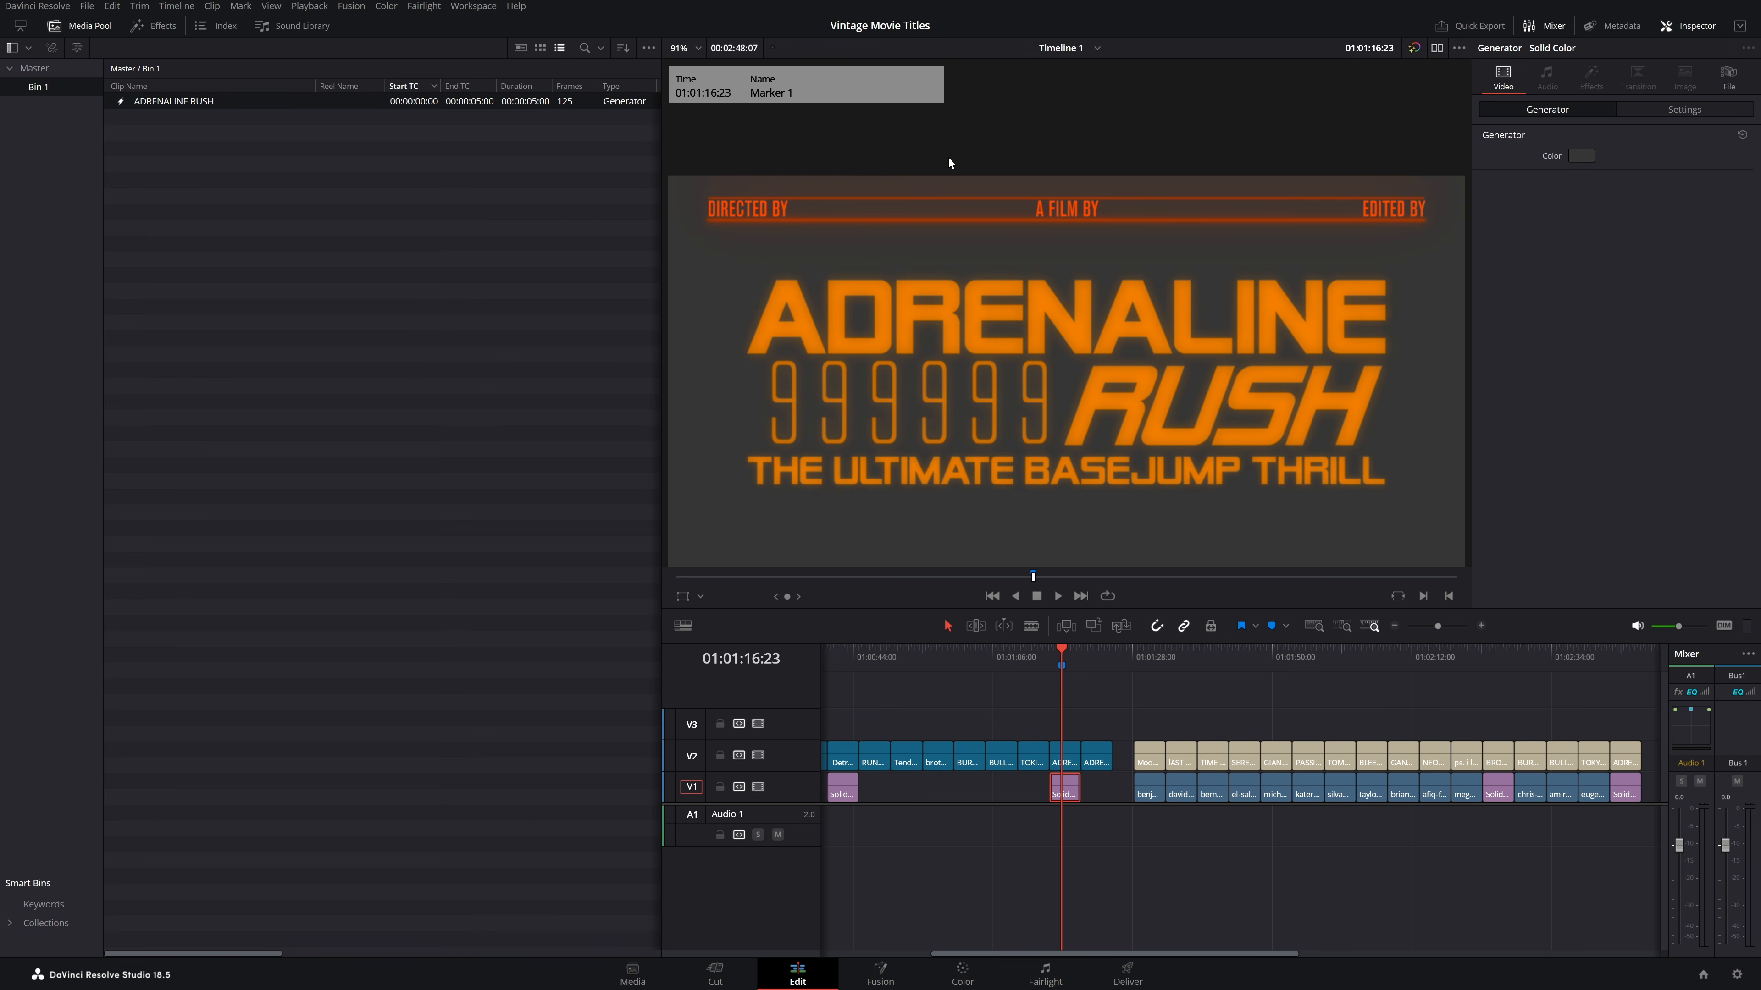
{"action": "left_click", "coordinate": [698, 48]}
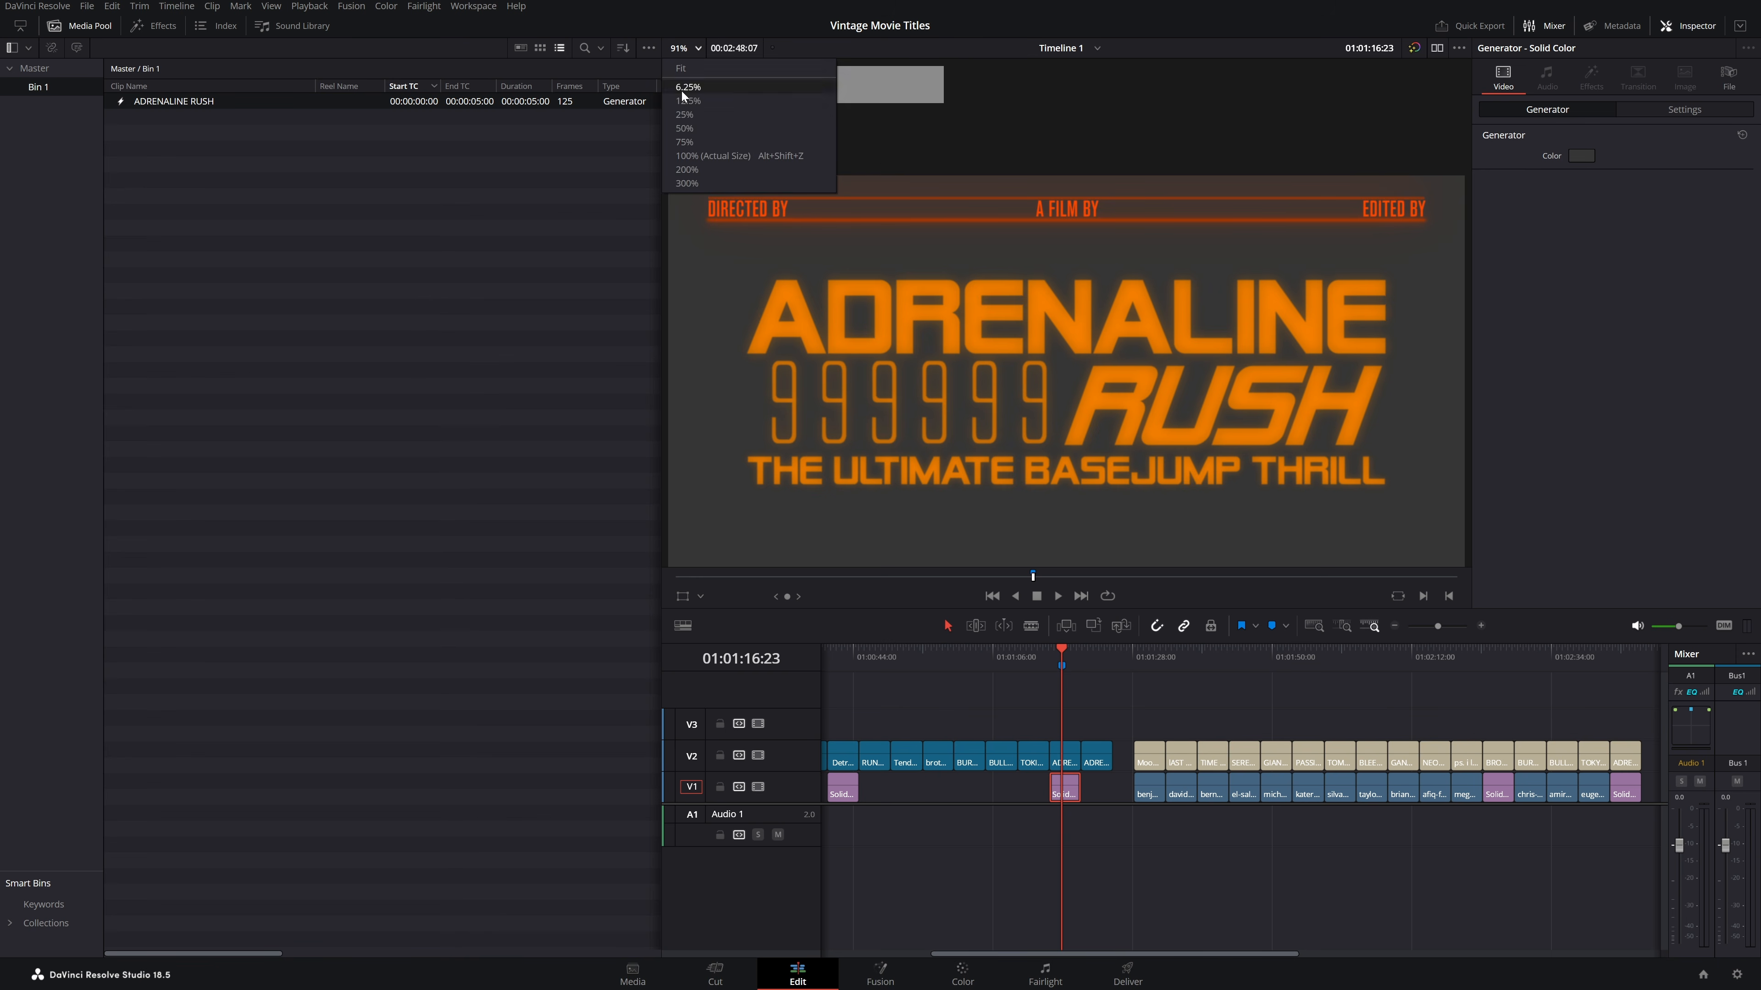
{"action": "left_click", "coordinate": [686, 173]}
{"action": "scroll", "coordinate": [1066, 292], "scroll_direction": "up", "scroll_amount": 6}
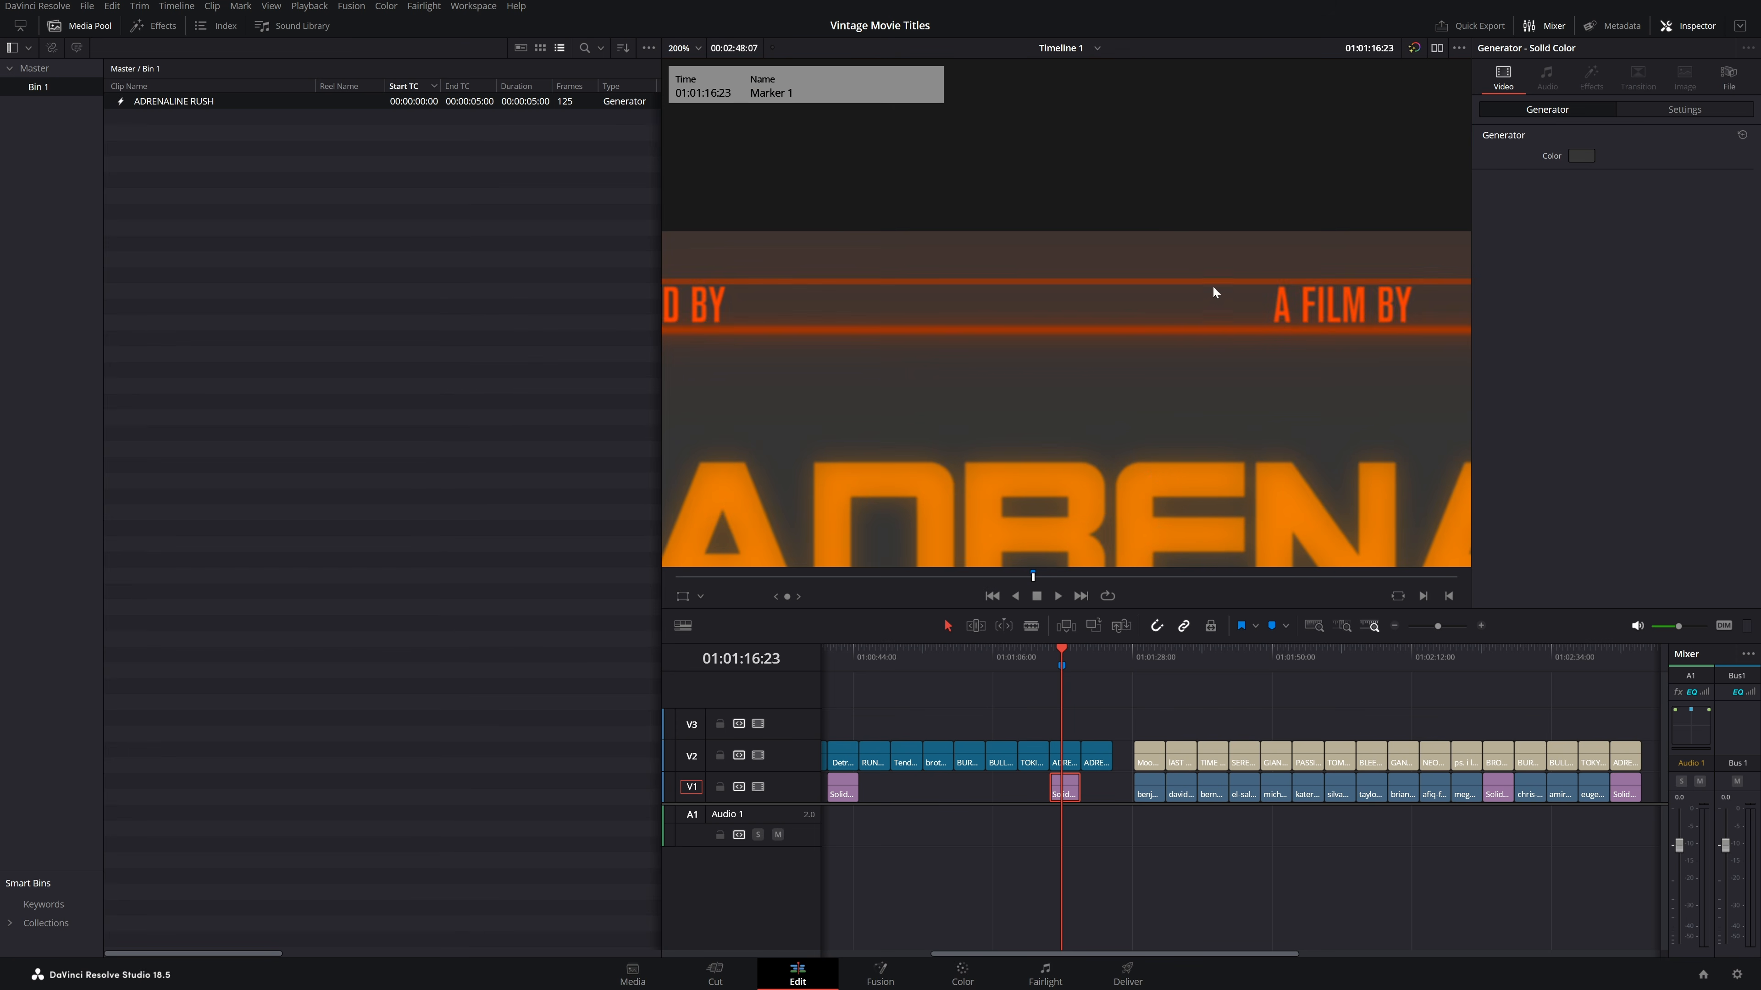
{"action": "scroll", "coordinate": [1220, 333], "scroll_direction": "down", "scroll_amount": 2}
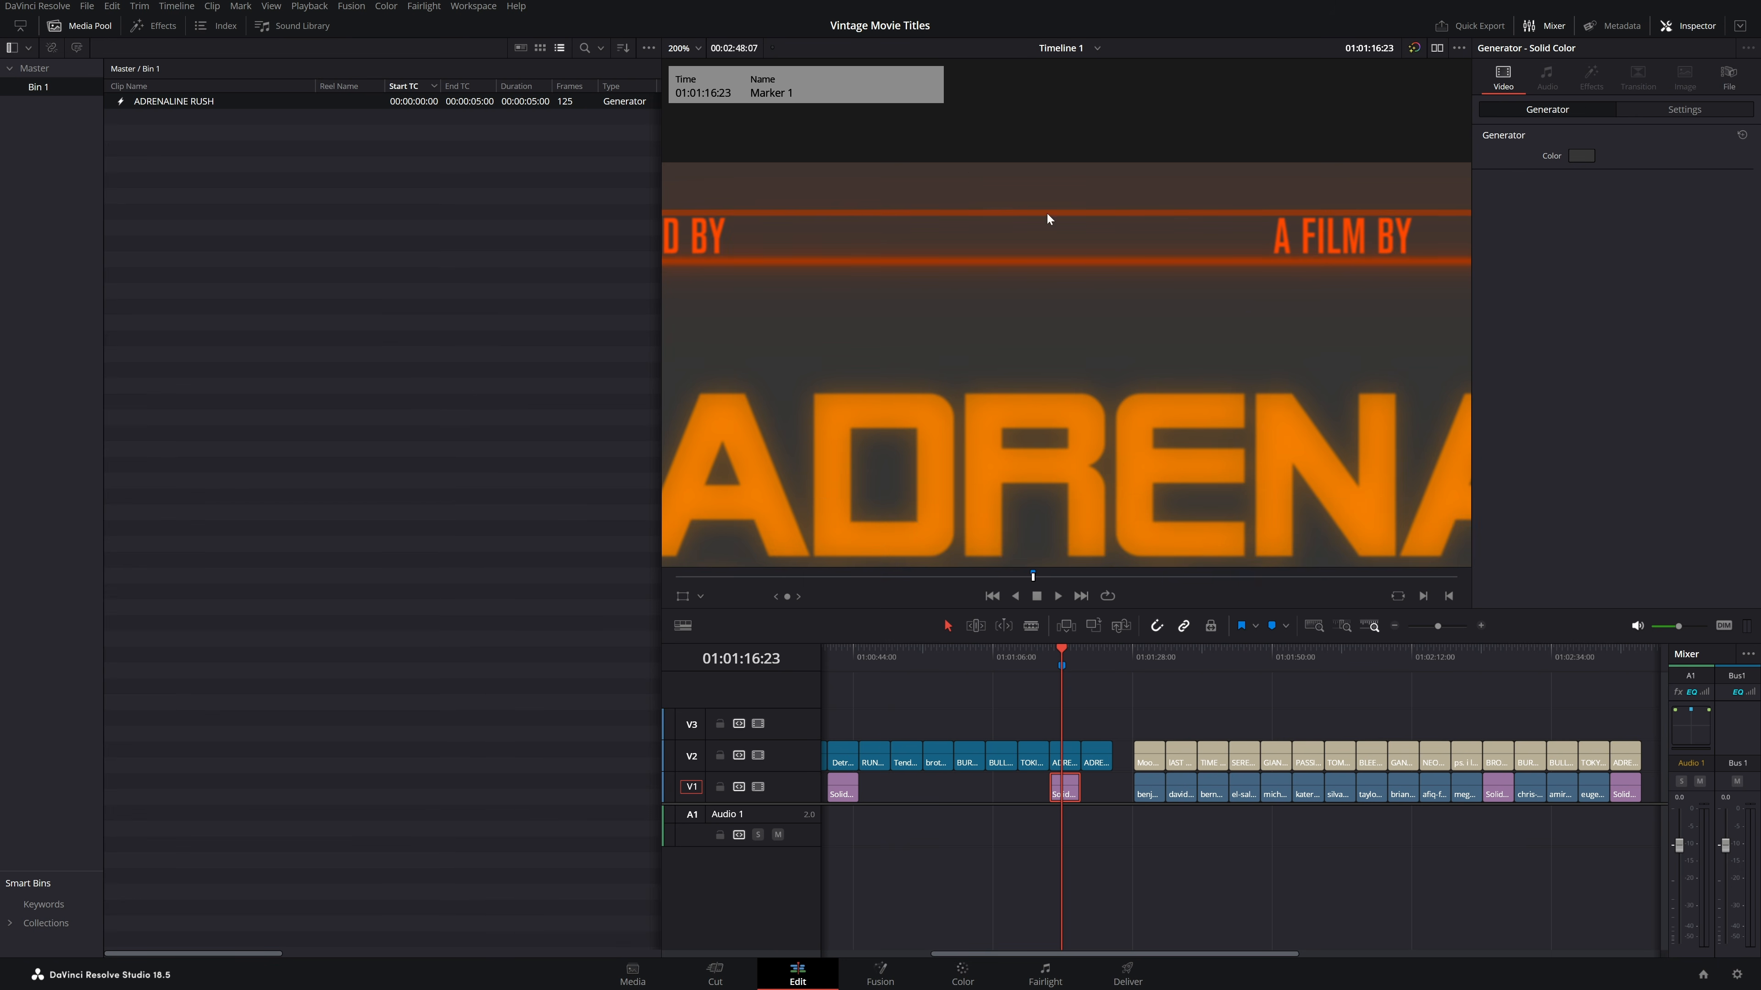
Fit the preview to the viewer and move the V1 Solid Color clip from under the current title to beneath the next one
{"action": "left_click", "coordinate": [684, 49]}
{"action": "left_click", "coordinate": [686, 69]}
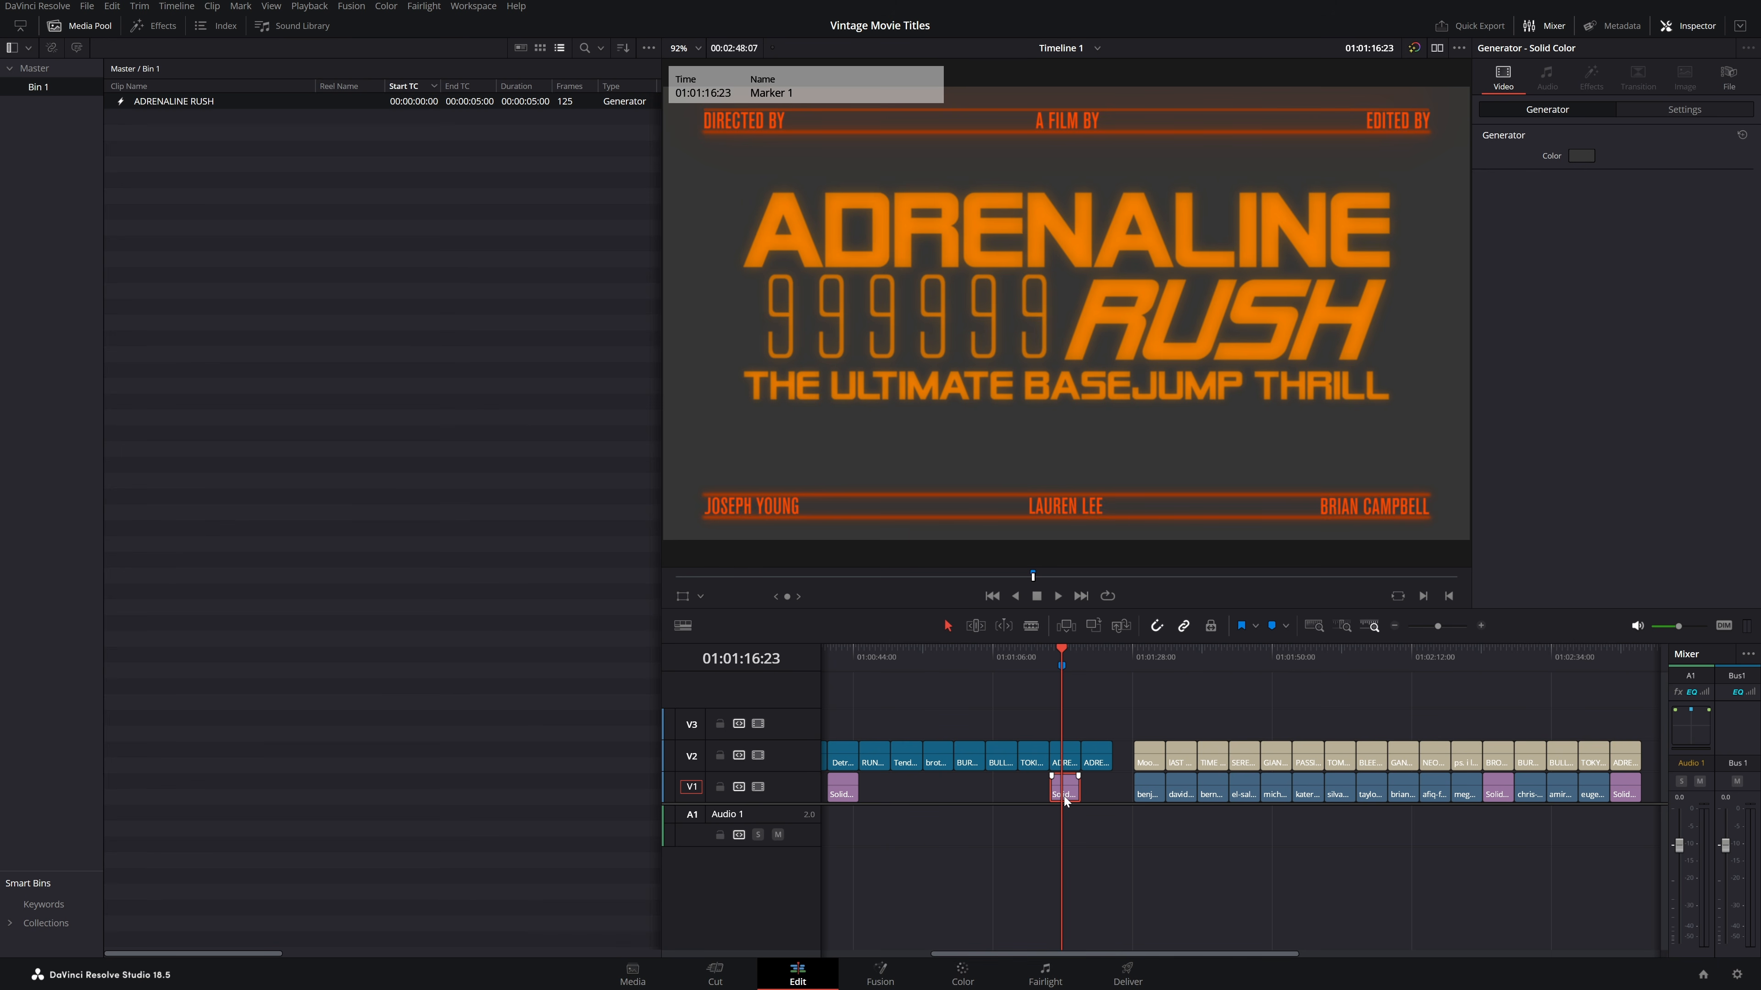
{"action": "left_click_drag", "start_coordinate": [1073, 795], "coordinate": [1094, 793]}
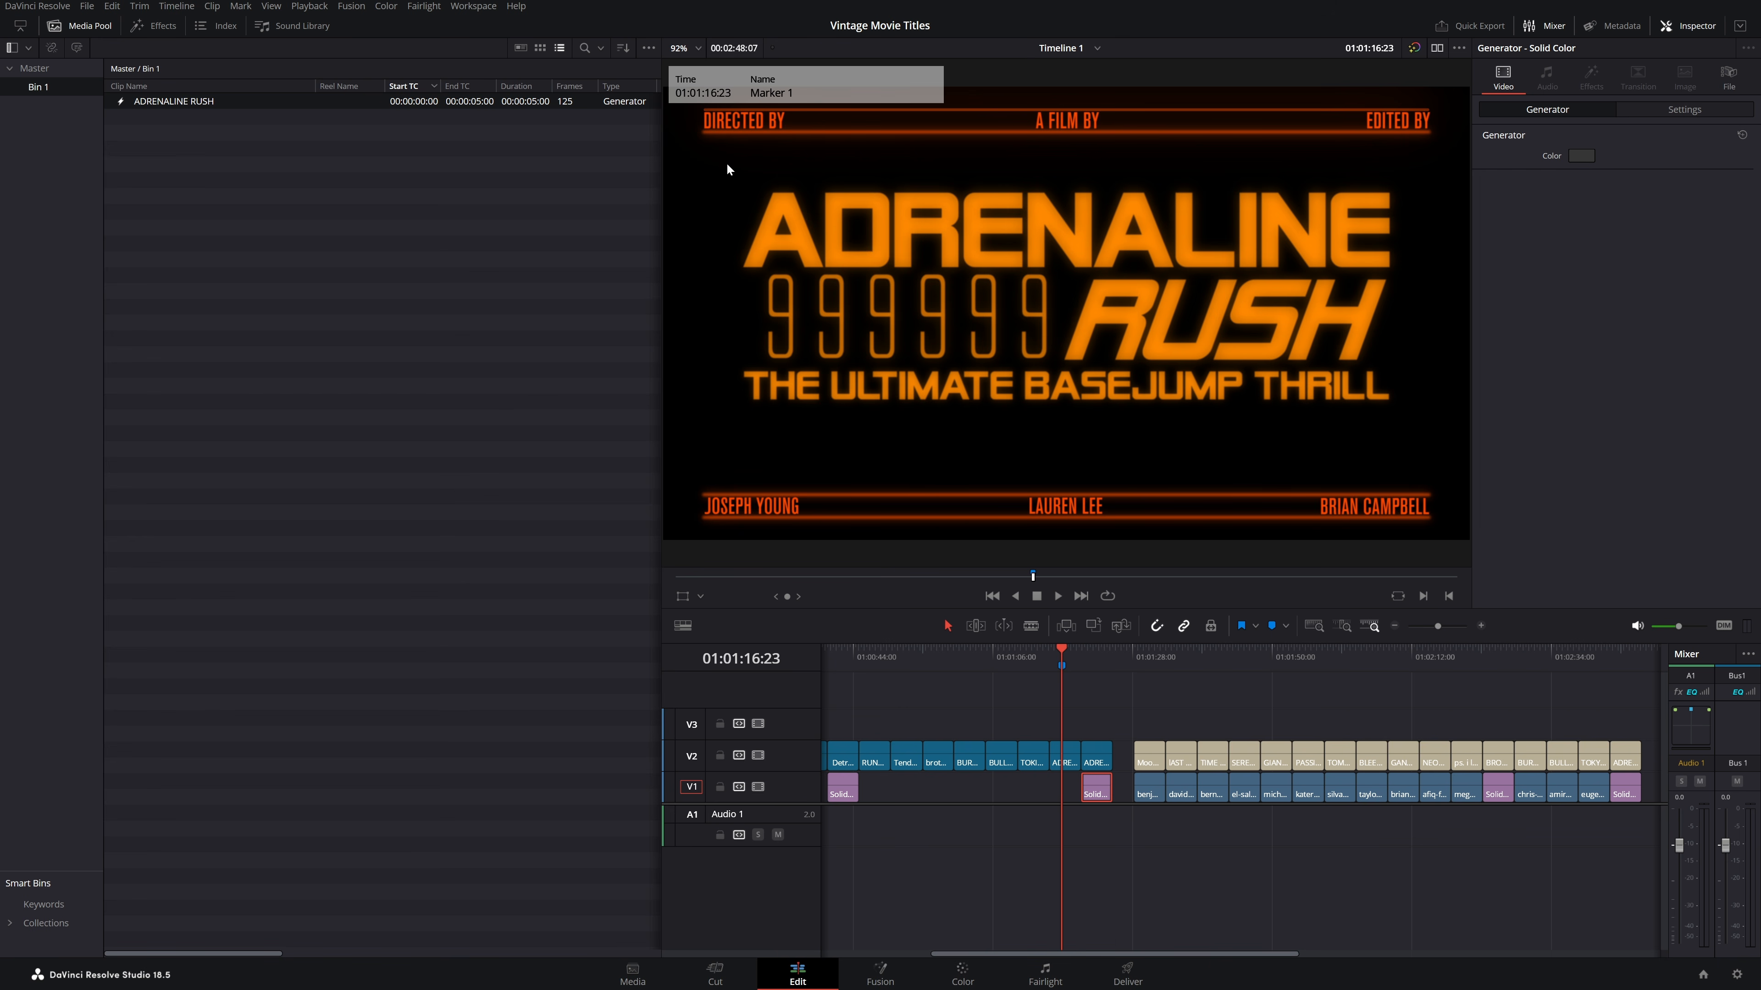
Return to the Fusion page and add a Defocus node after Glow3 in the top line's chain
{"action": "left_click", "coordinate": [881, 971]}
{"action": "left_click_drag", "start_coordinate": [337, 752], "coordinate": [929, 765]}
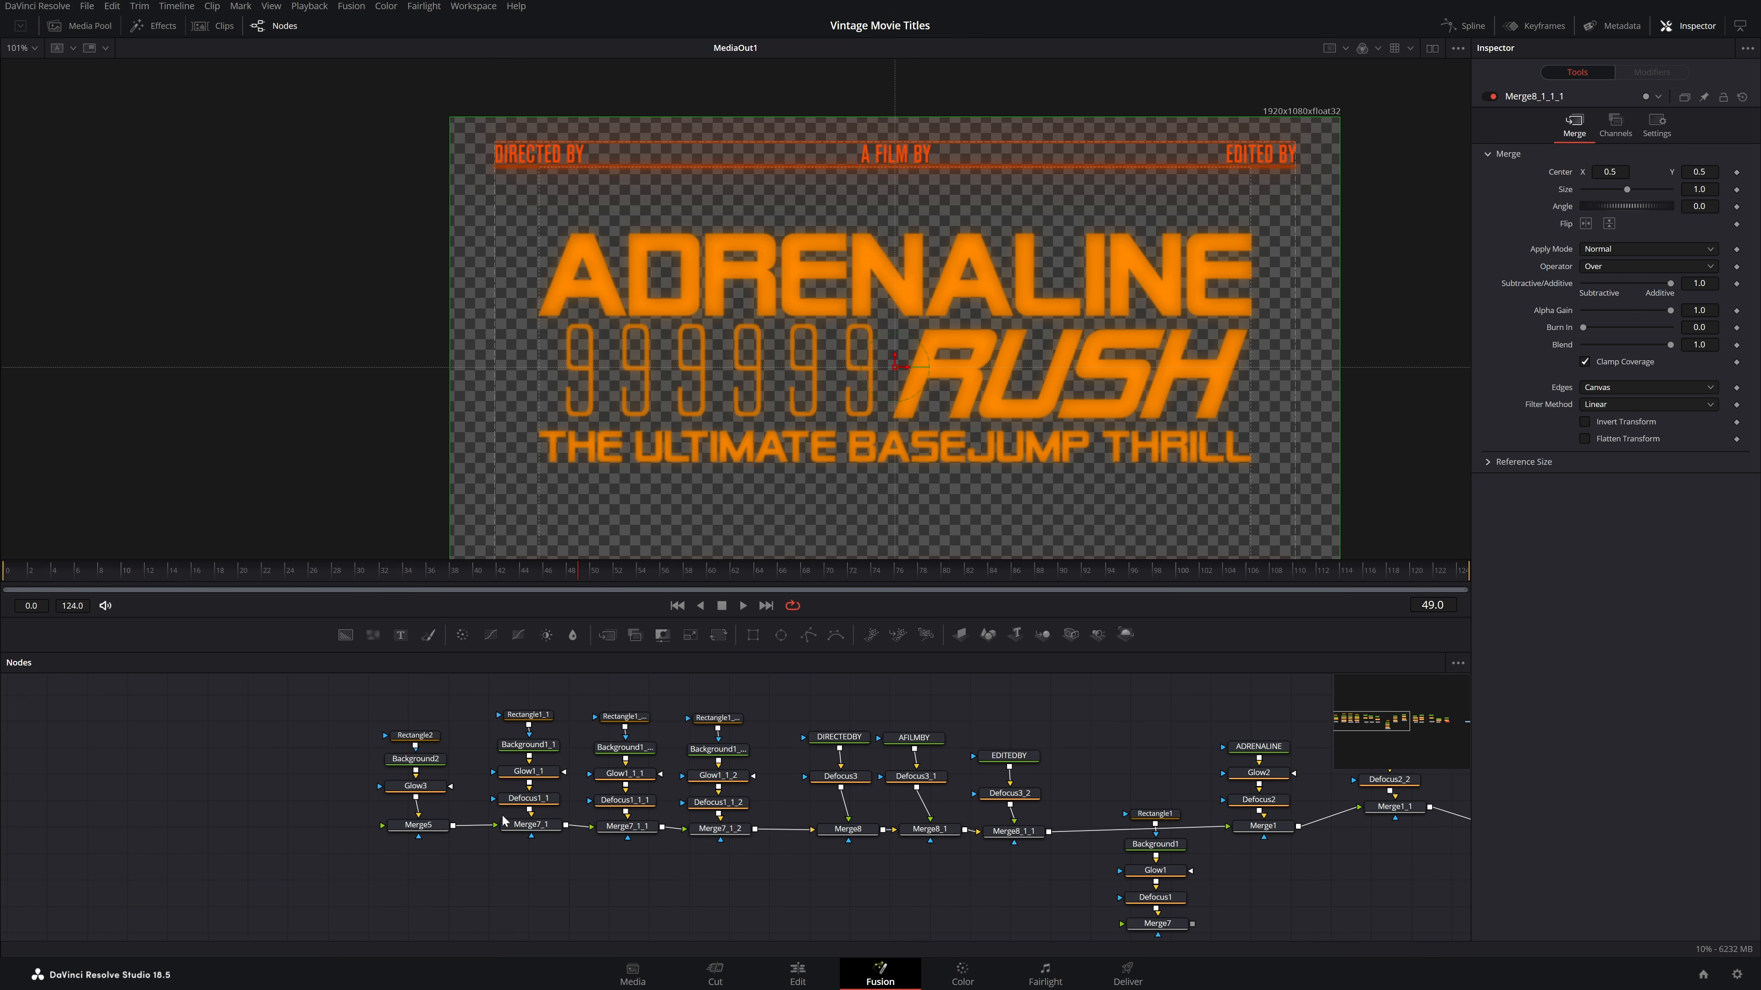
{"action": "left_click", "coordinate": [416, 788]}
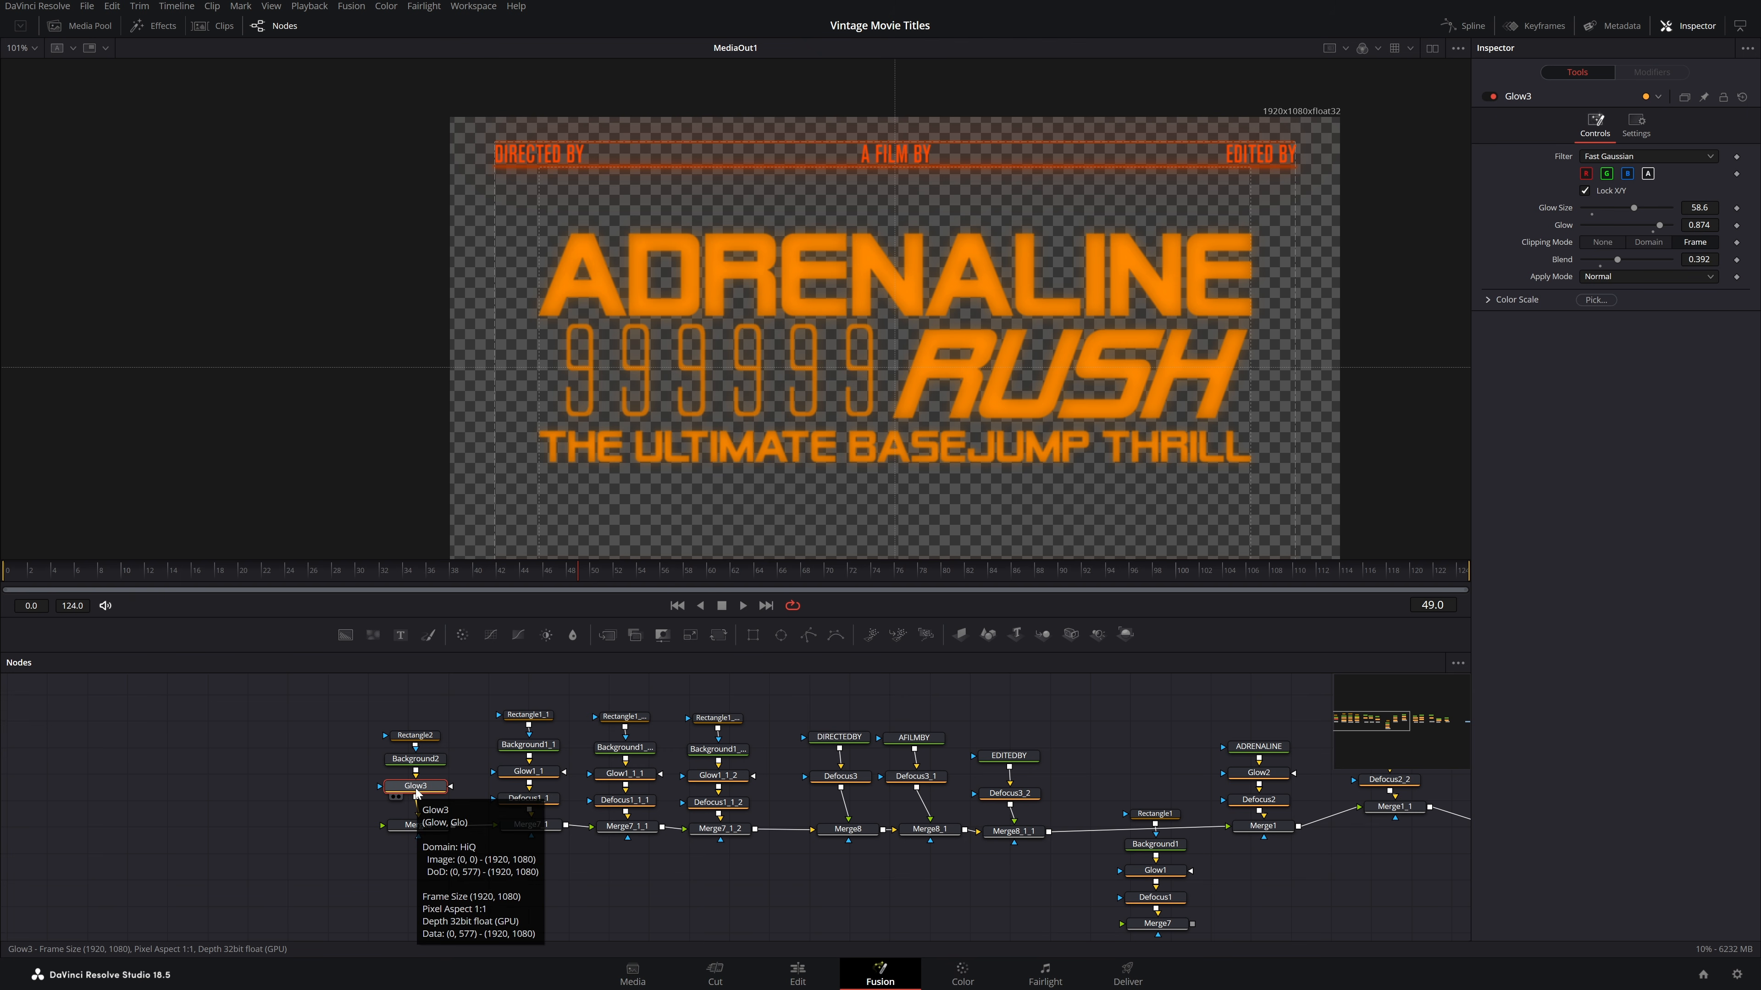
{"action": "key", "text": "shift+space"}
{"action": "type", "text": "GLOW"}
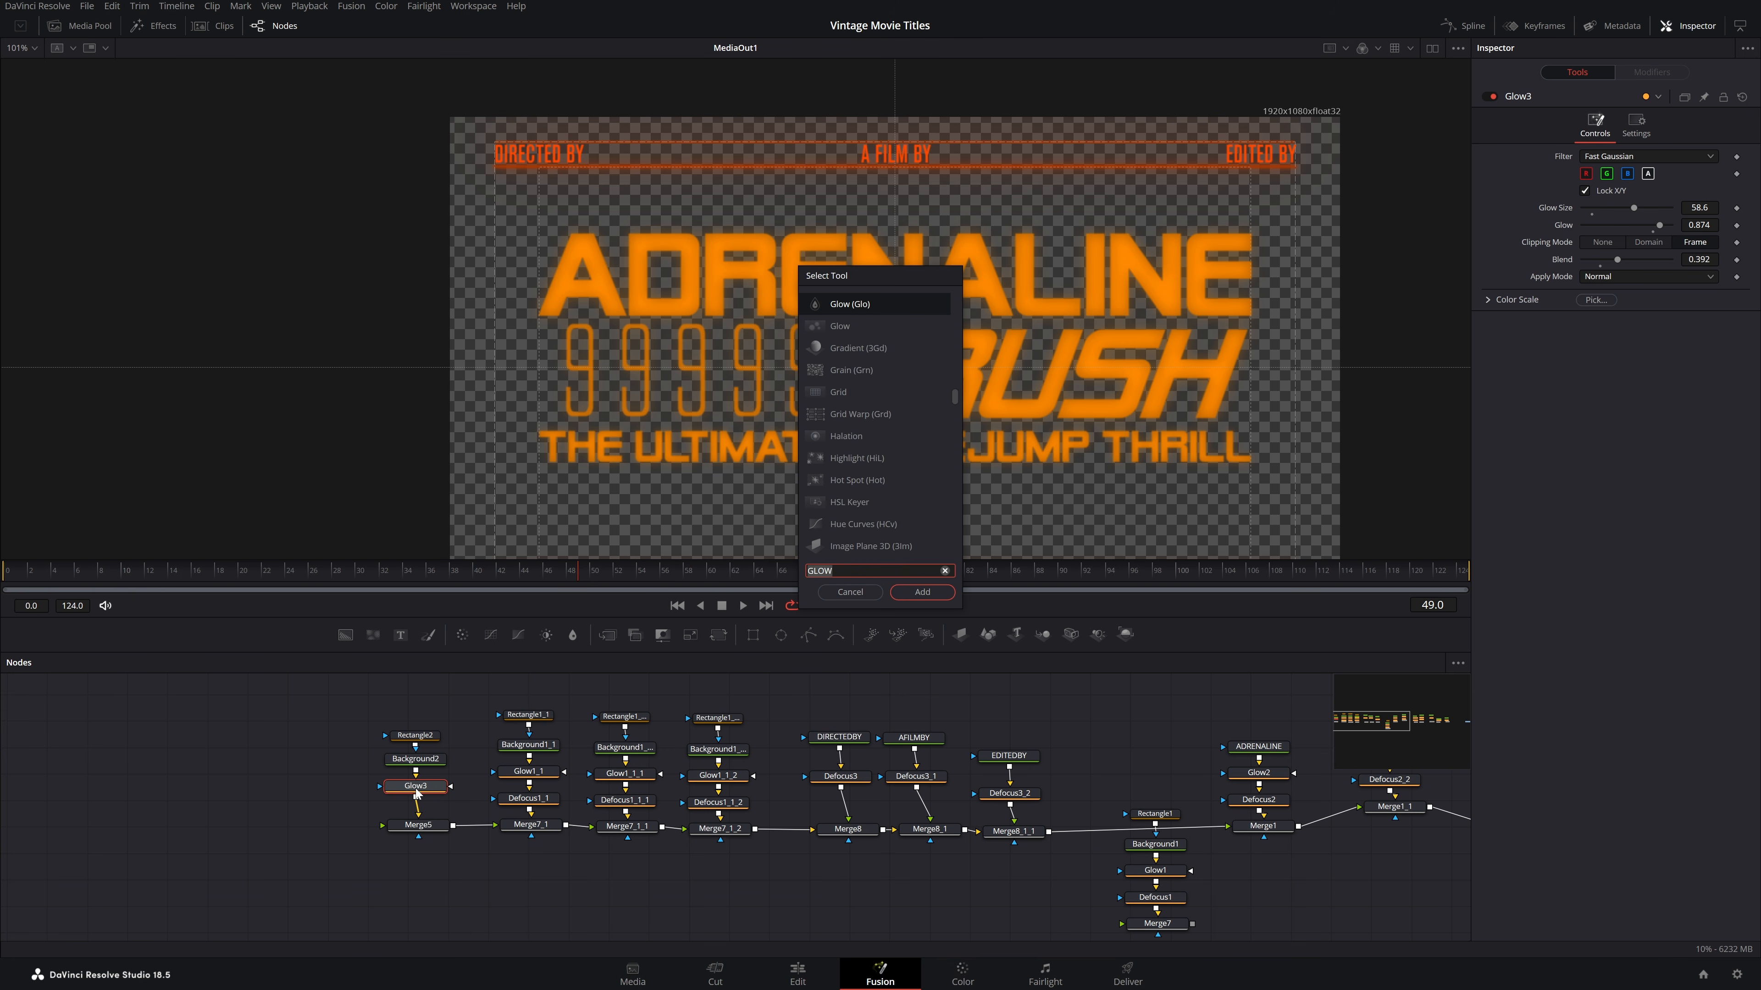
{"action": "key", "text": "BackSpace"}
{"action": "key", "text": "BackSpace"}
{"action": "key", "text": "BackSpace"}
{"action": "key", "text": "BackSpace"}
{"action": "type", "text": "DEF"}
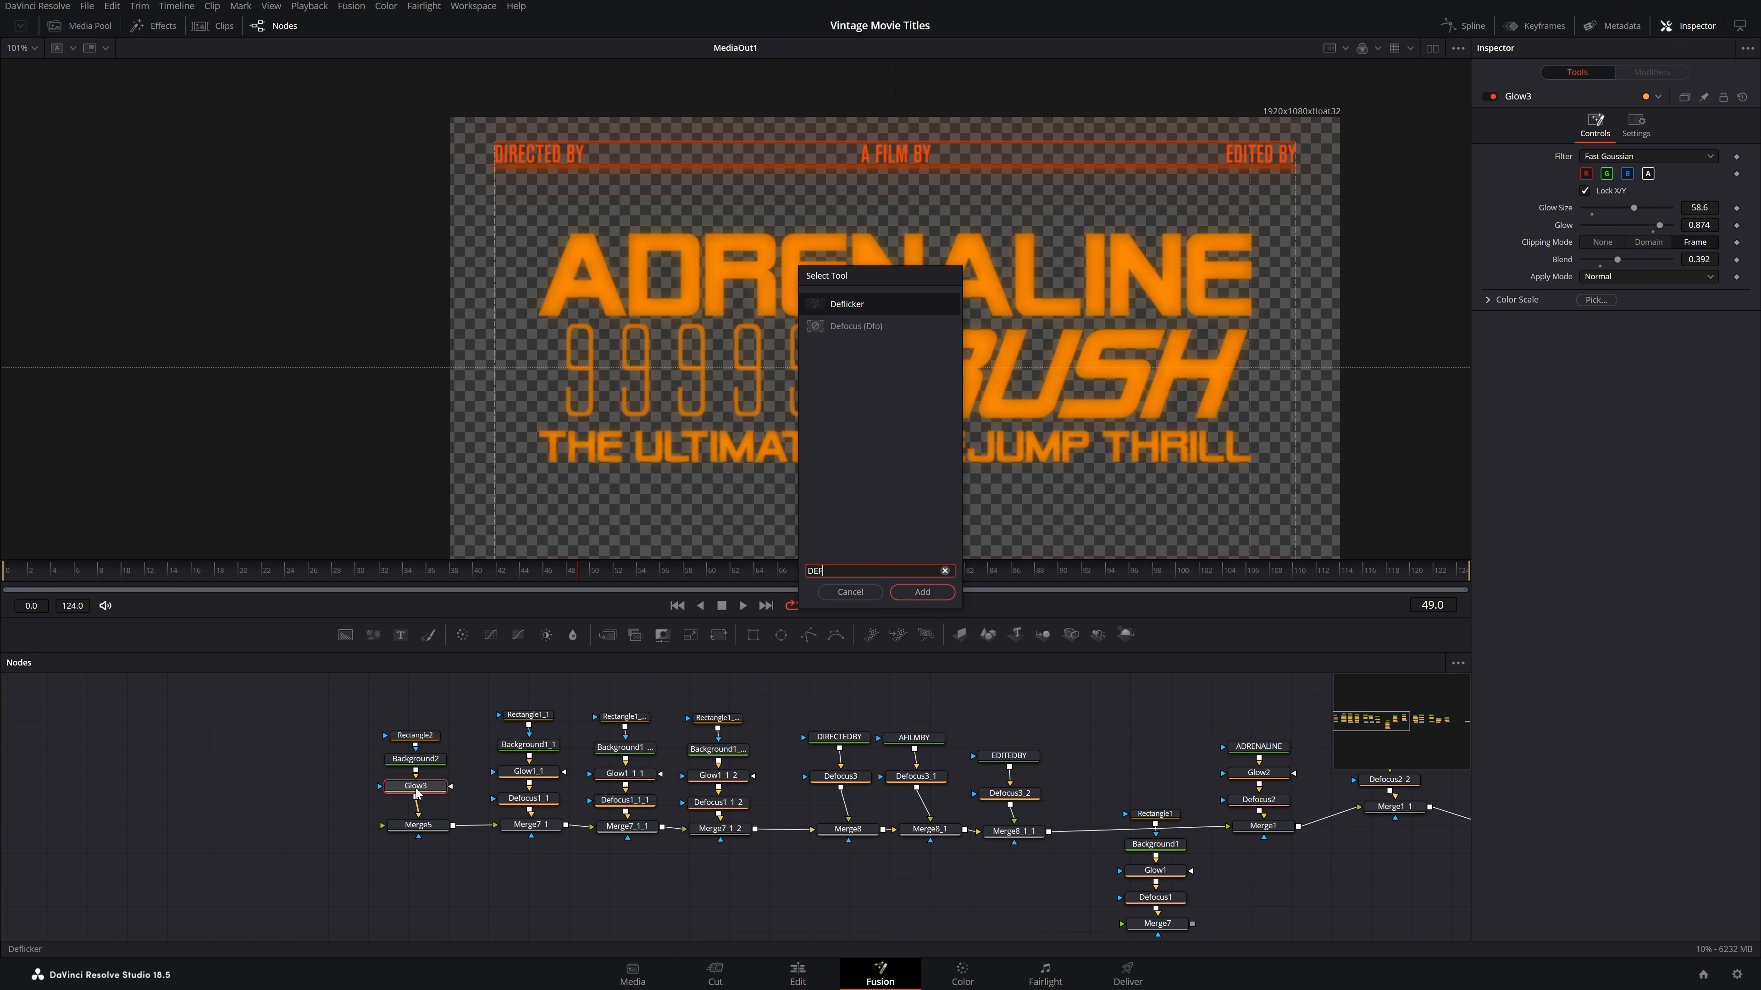
{"action": "left_click", "coordinate": [868, 319]}
{"action": "left_click", "coordinate": [922, 591]}
Set the new Defocus4 node's Defocus Size to 2.28 and check the softened top line
{"action": "scroll", "coordinate": [1234, 347], "scroll_direction": "up", "scroll_amount": 1}
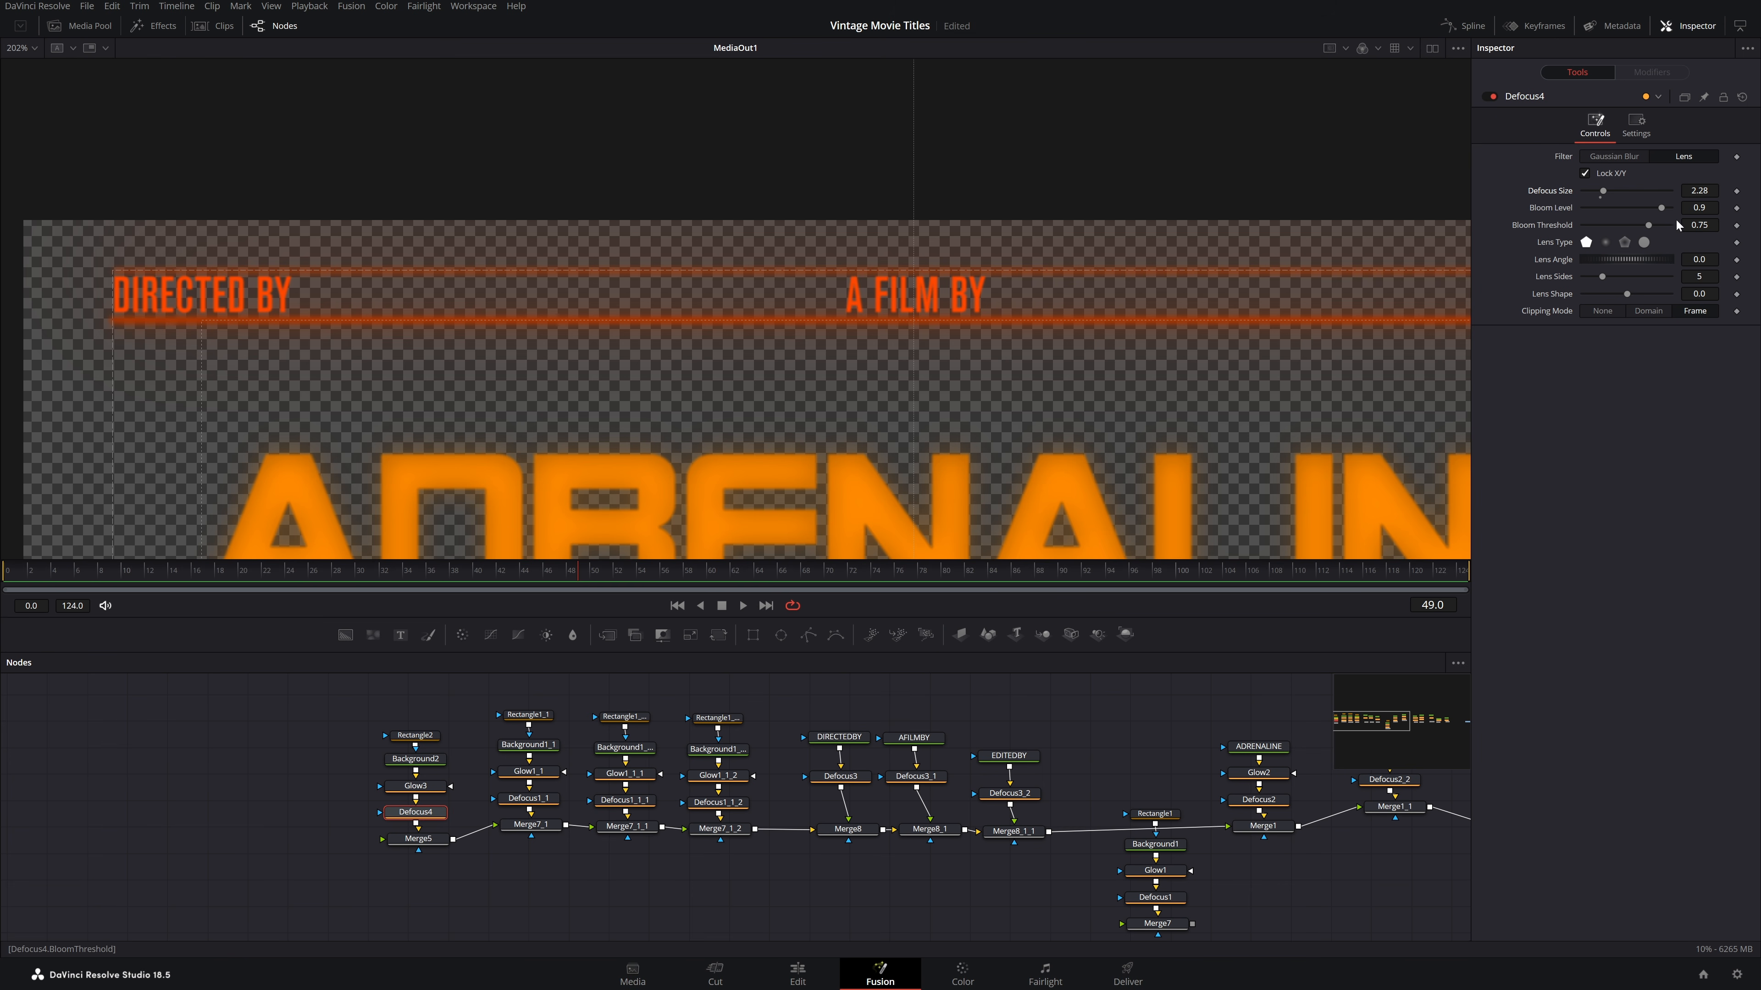
{"action": "scroll", "coordinate": [842, 282], "scroll_direction": "down", "scroll_amount": 2}
{"action": "scroll", "coordinate": [841, 283], "scroll_direction": "down", "scroll_amount": 2}
{"action": "scroll", "coordinate": [943, 340], "scroll_direction": "up", "scroll_amount": 3}
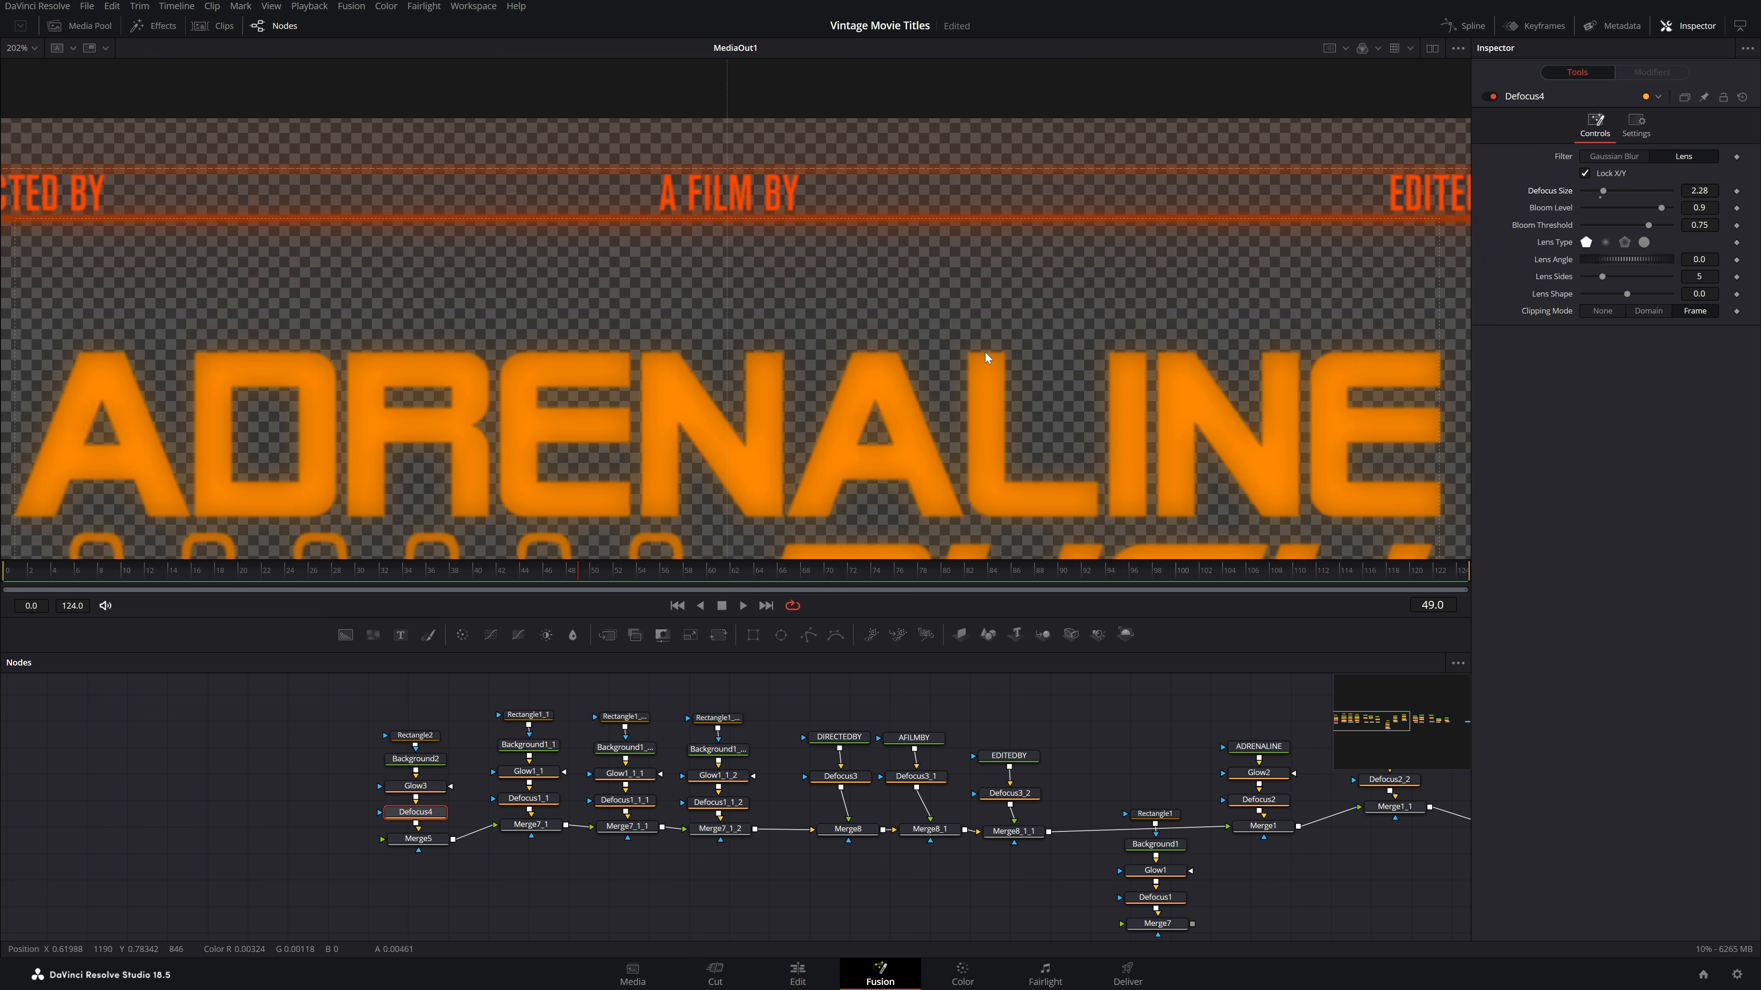
{"action": "scroll", "coordinate": [975, 339], "scroll_direction": "down", "scroll_amount": 1}
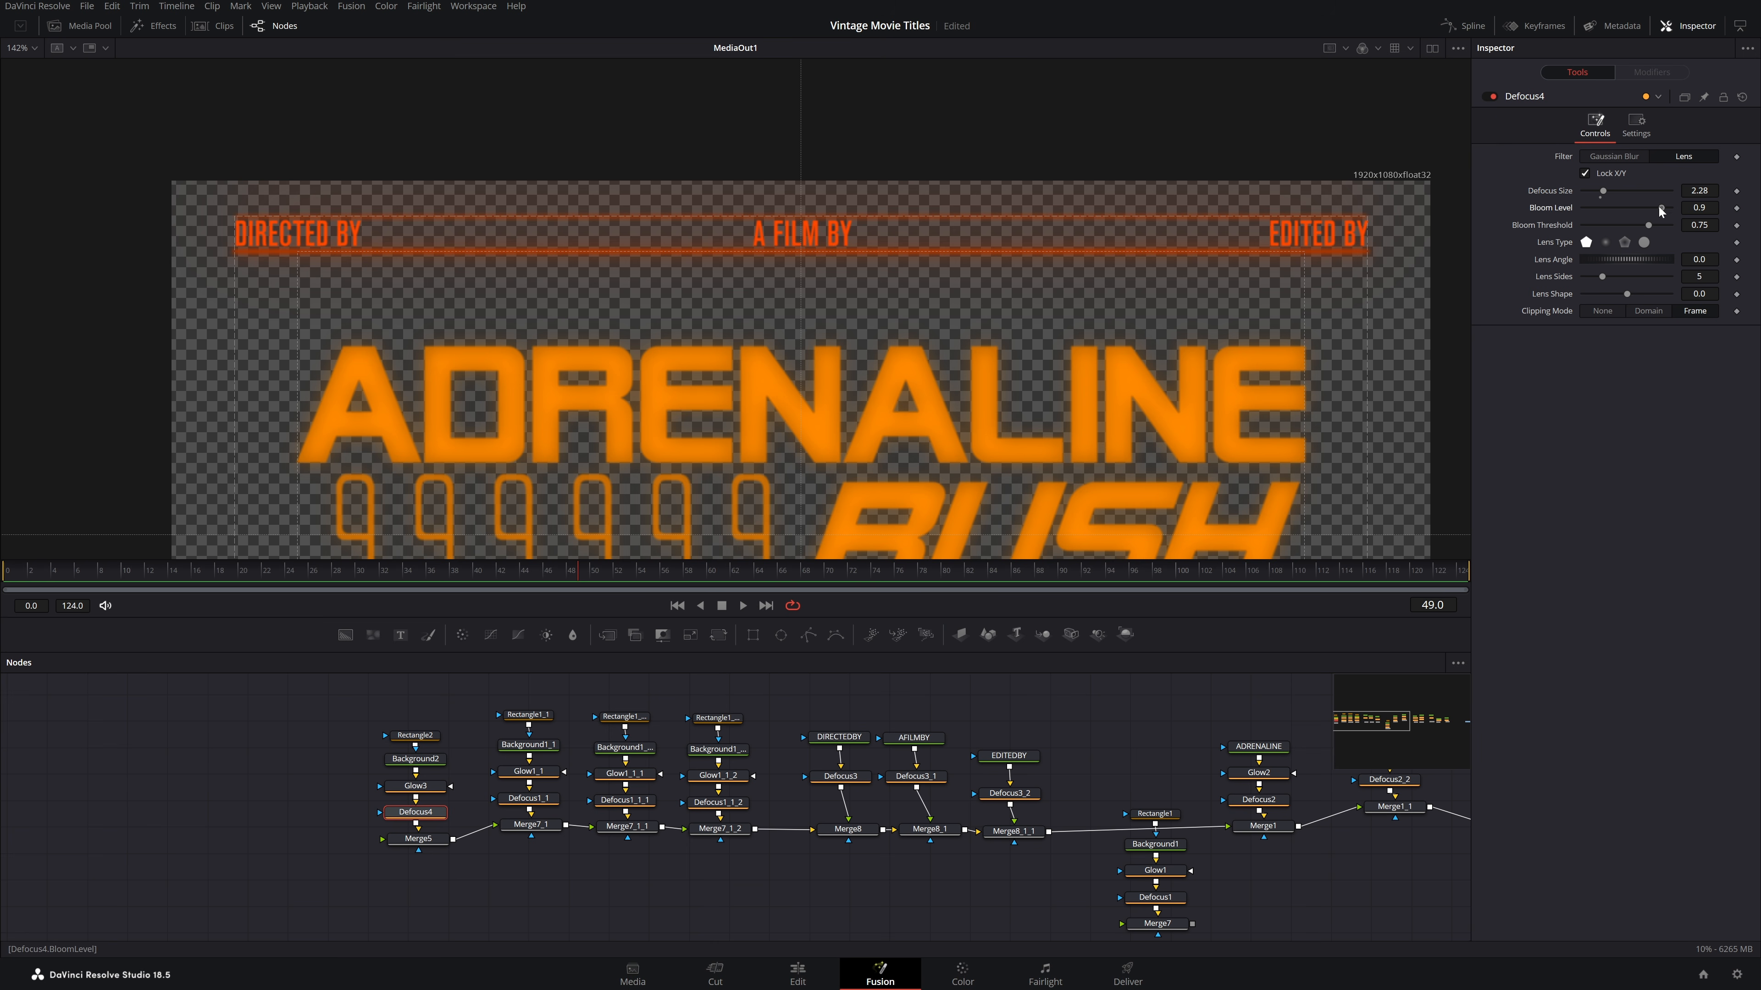
Reduce Glow3's Glow Size to 38.6 and check the result on the full title
{"action": "left_click", "coordinate": [403, 788]}
{"action": "left_click_drag", "start_coordinate": [1635, 211], "coordinate": [1618, 209]}
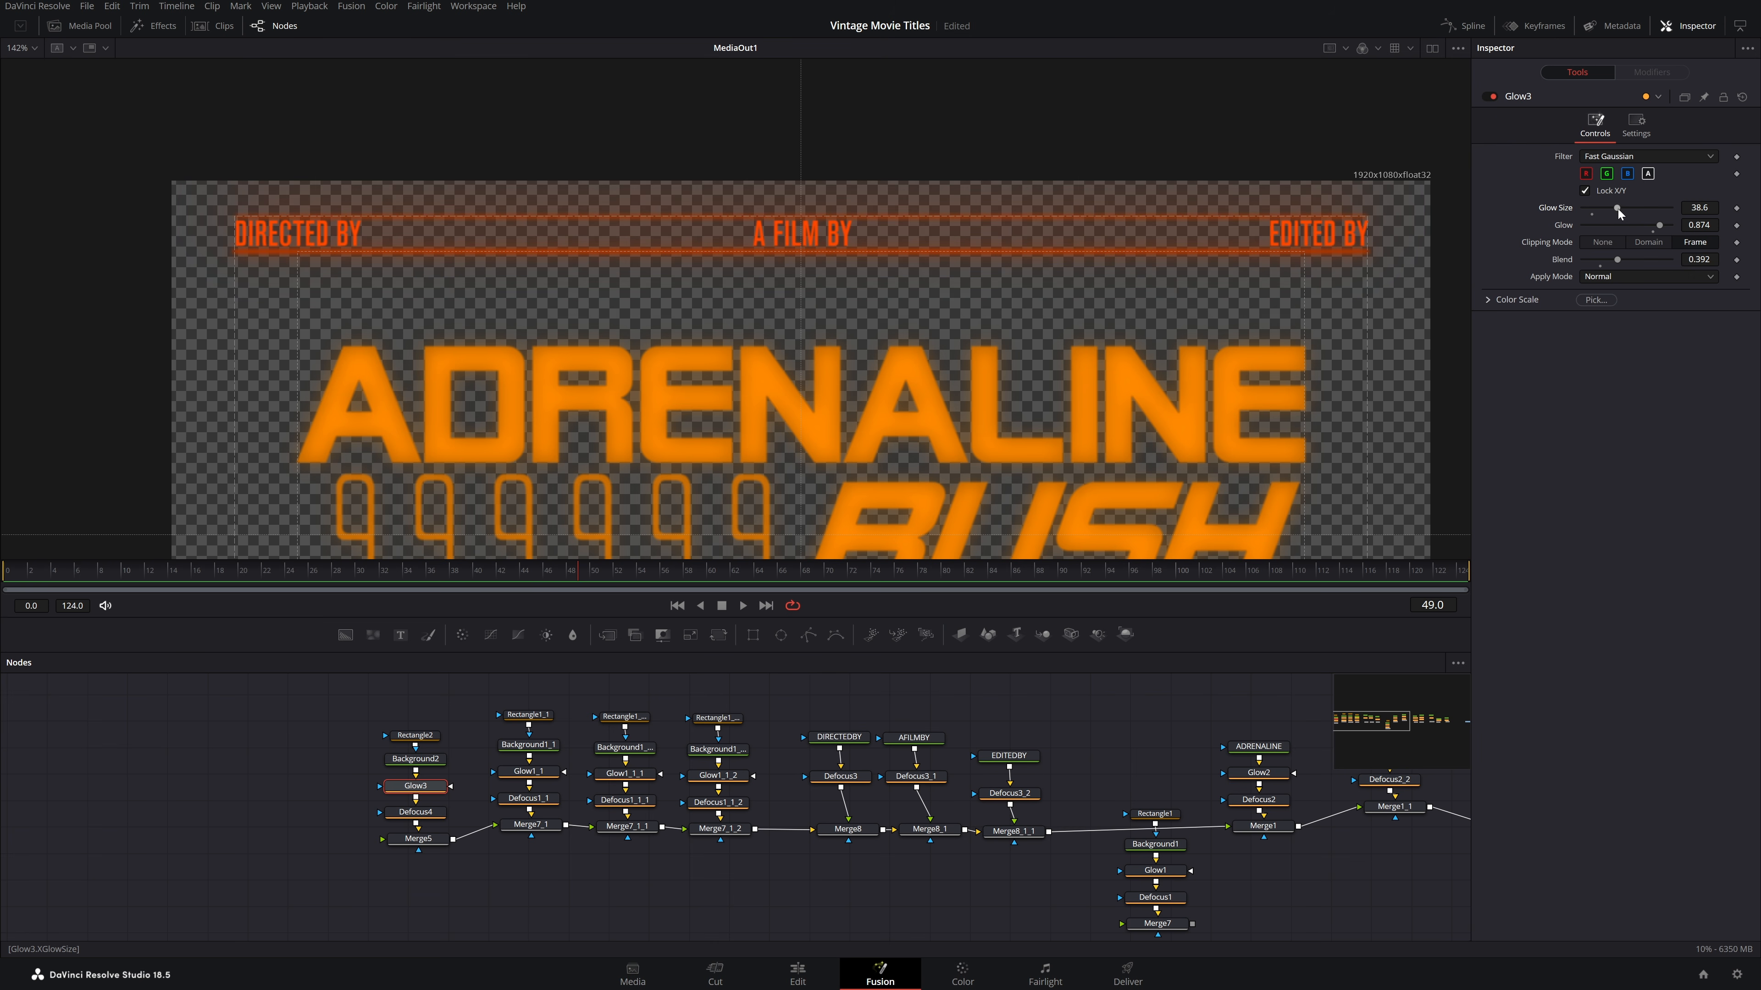
{"action": "scroll", "coordinate": [685, 386], "scroll_direction": "down", "scroll_amount": 3}
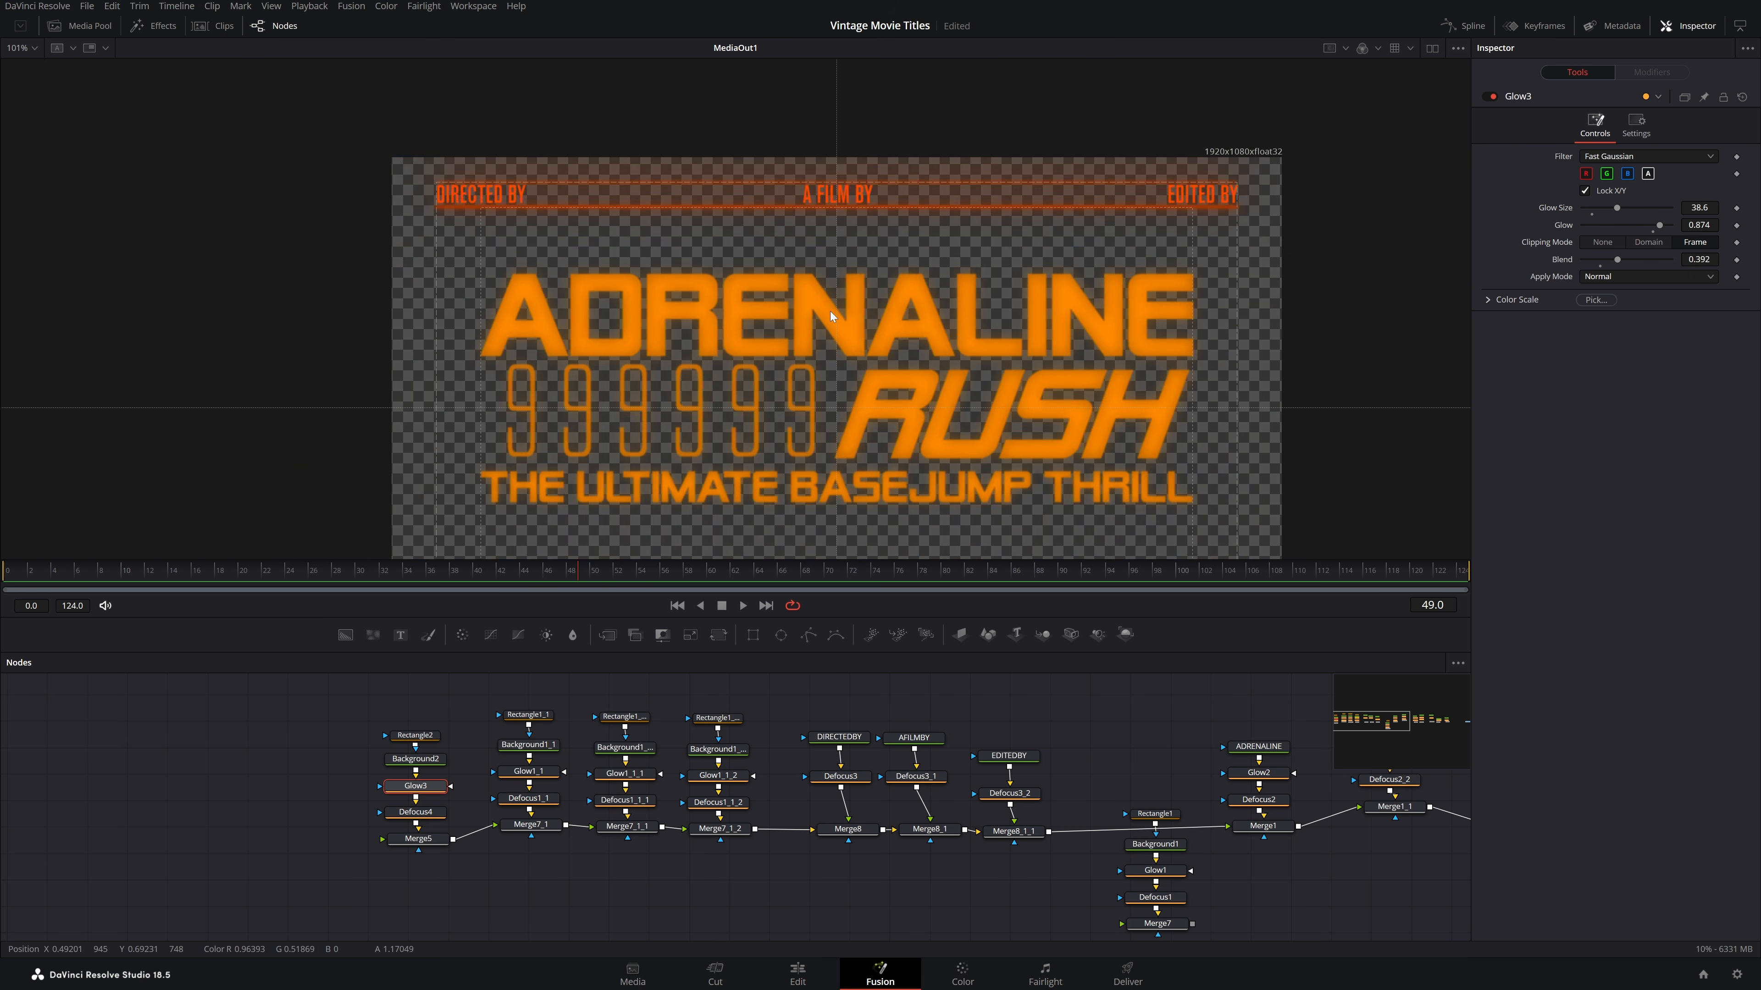
Move the Rectangle2-to-Merge5 line chain away from the other nodes and paste a copy of it in the empty graph space
{"action": "left_click_drag", "start_coordinate": [333, 703], "coordinate": [432, 915]}
{"action": "left_click_drag", "start_coordinate": [421, 844], "coordinate": [337, 828]}
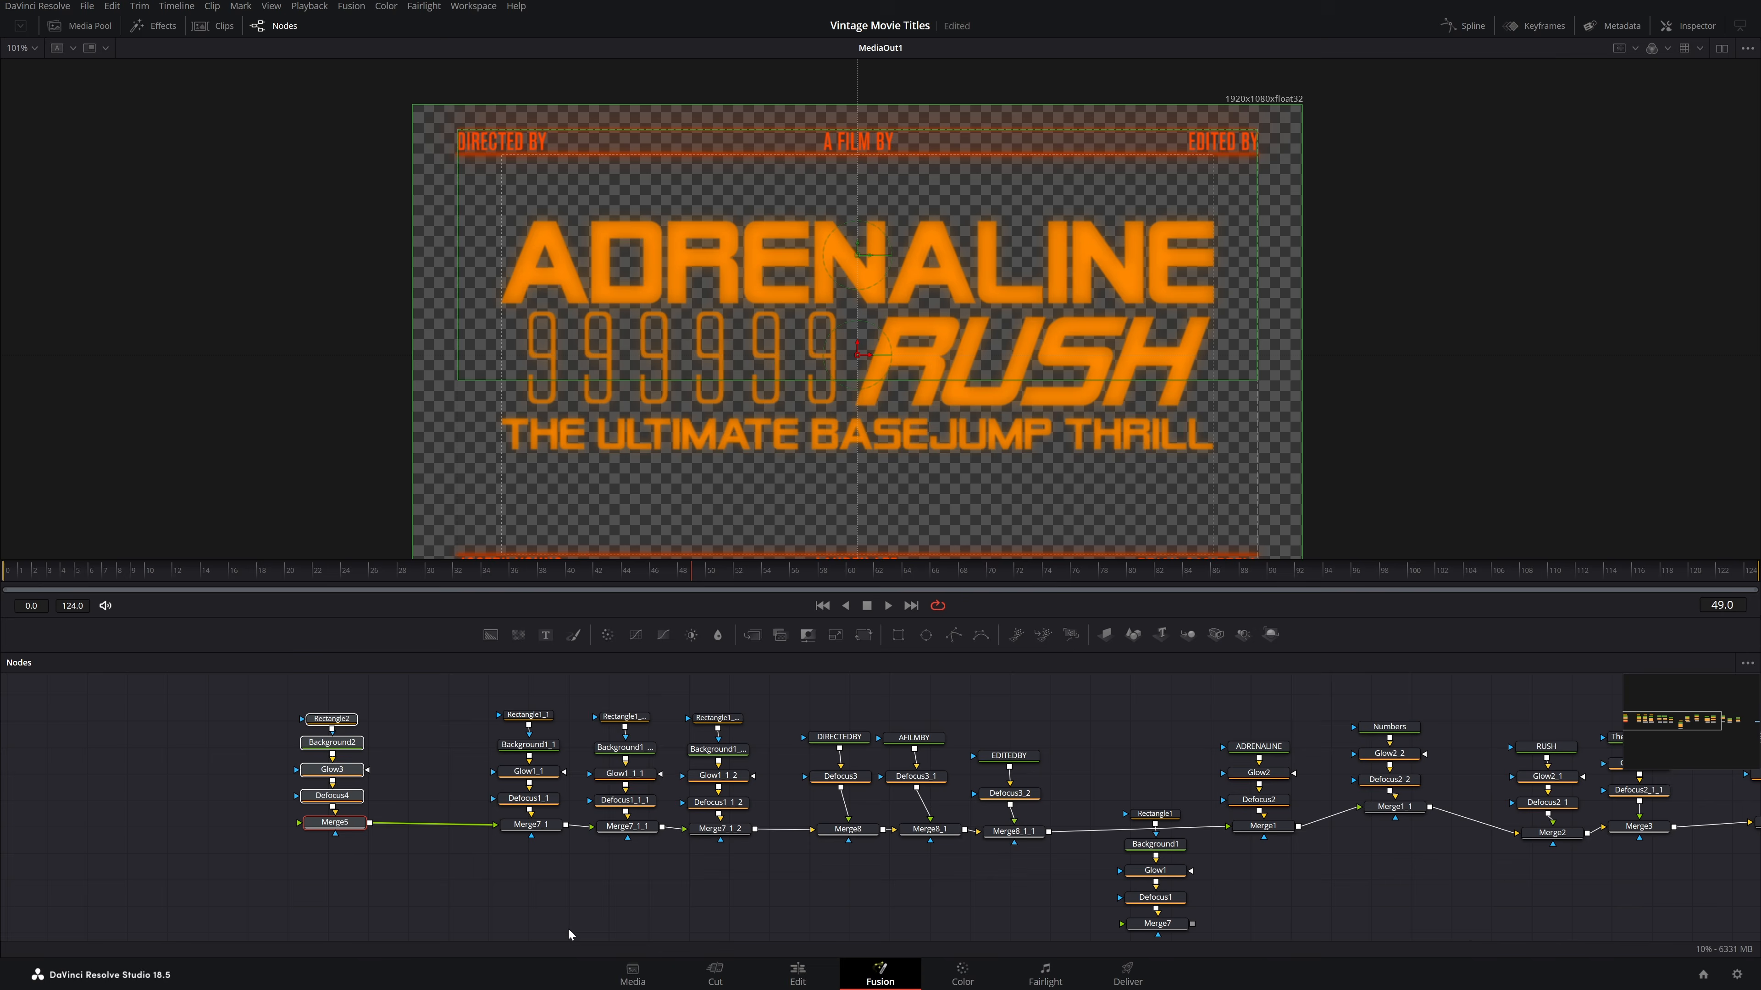
{"action": "scroll", "coordinate": [765, 283], "scroll_direction": "down", "scroll_amount": 2}
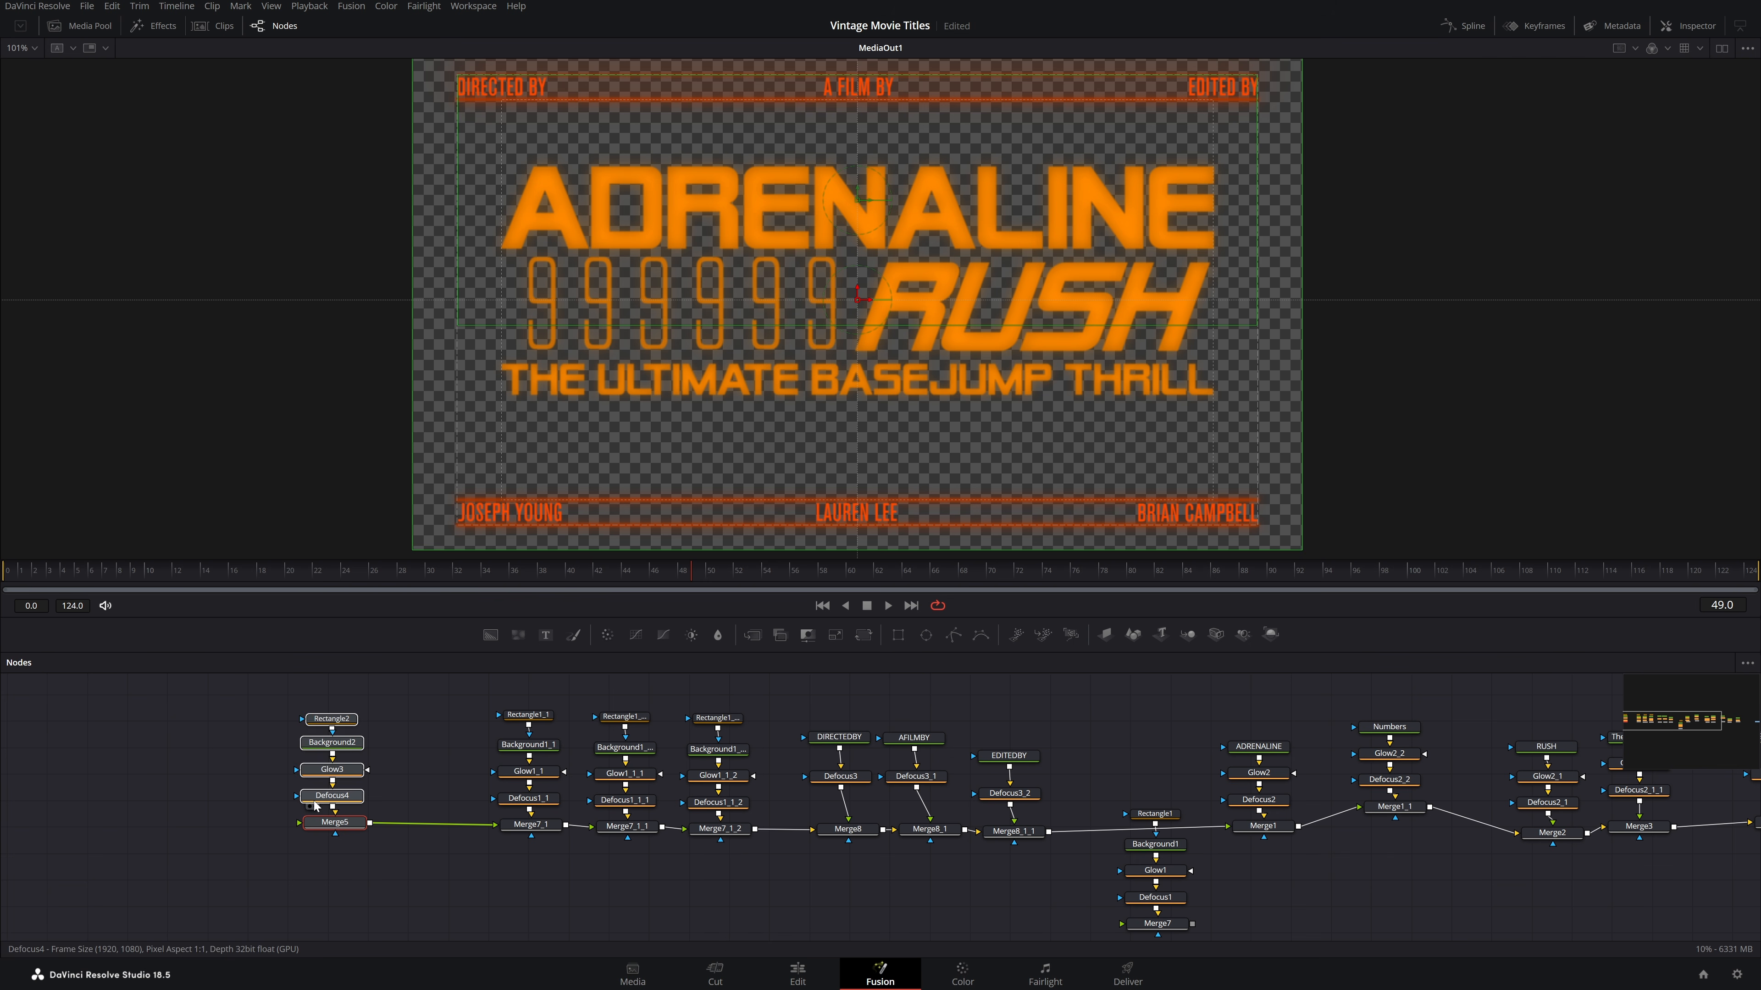
{"action": "left_click", "coordinate": [150, 787]}
{"action": "left_click_drag", "start_coordinate": [113, 697], "coordinate": [463, 900]}
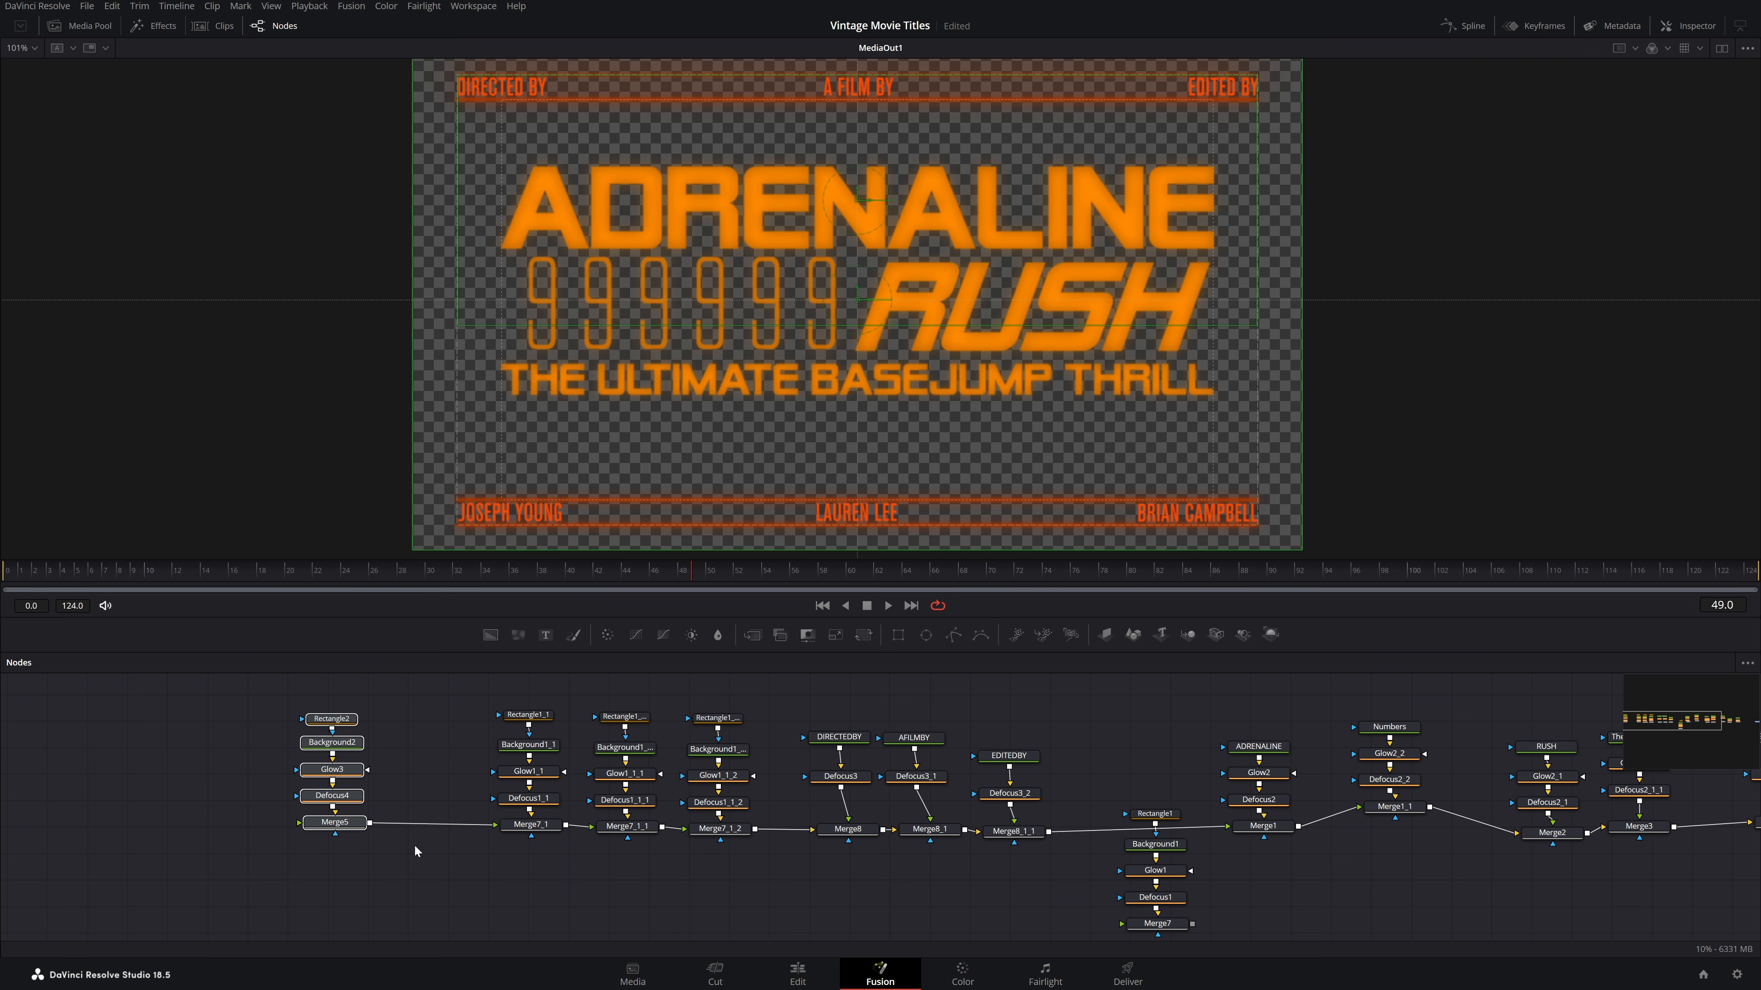
{"action": "left_click", "coordinate": [164, 787]}
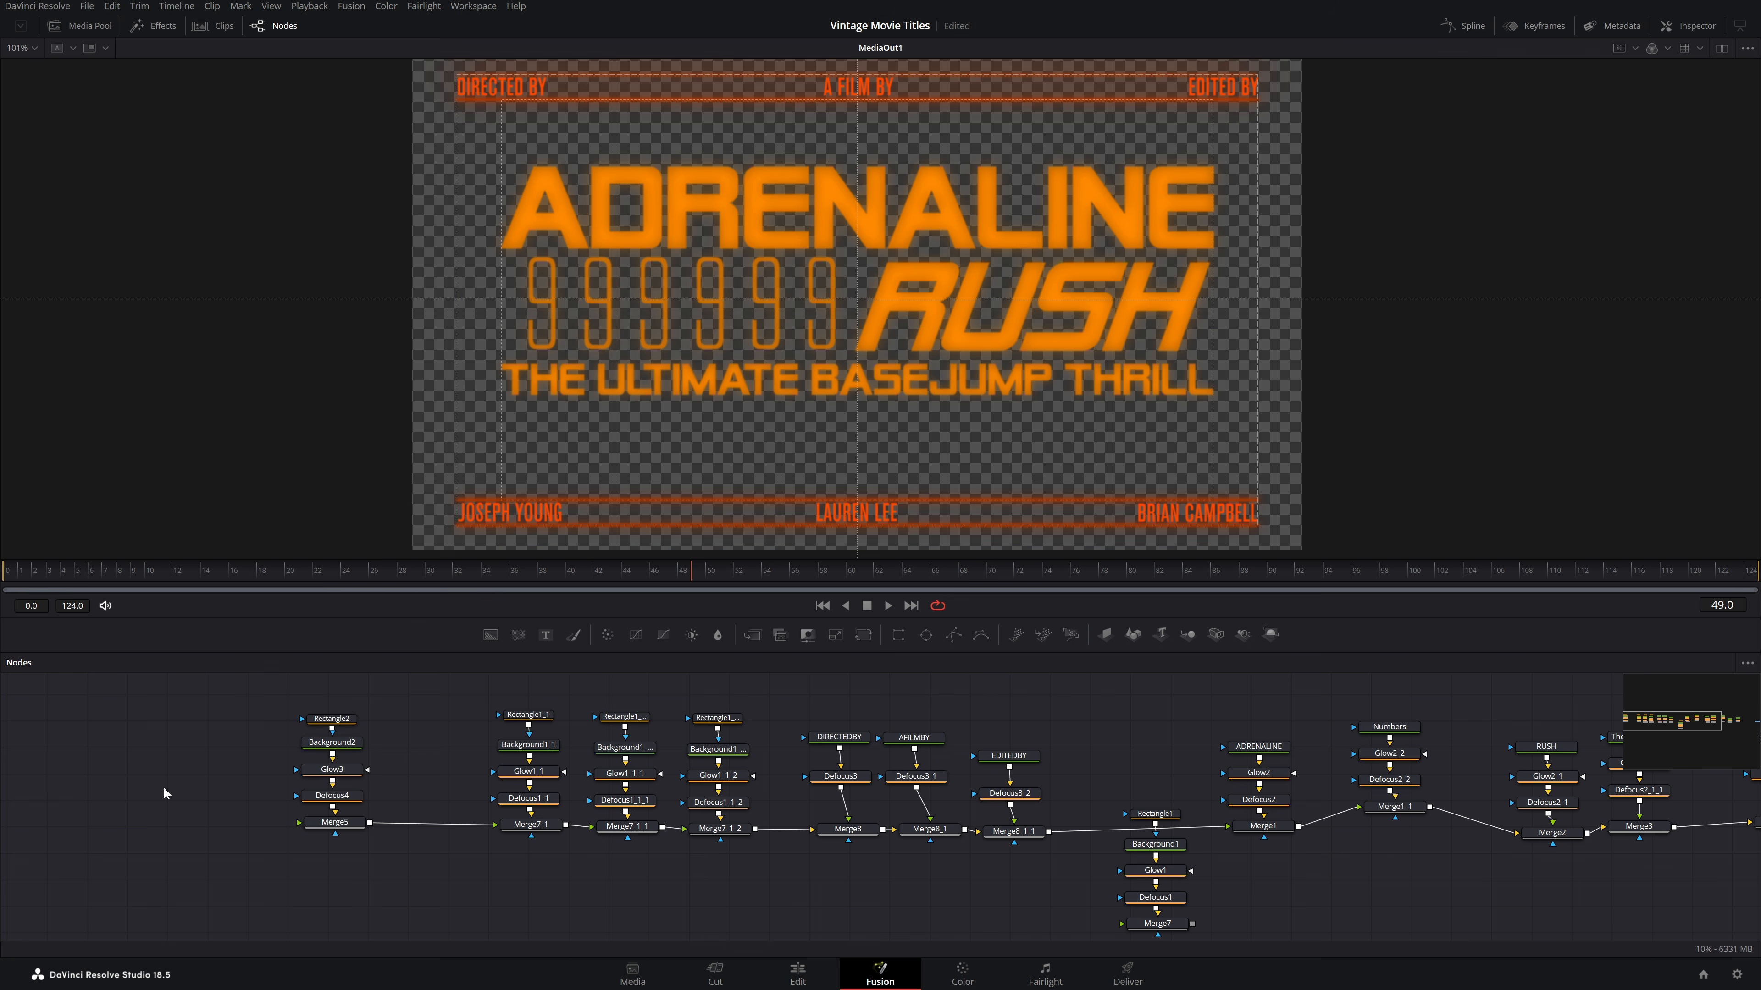
{"action": "key", "text": "ctrl+v"}
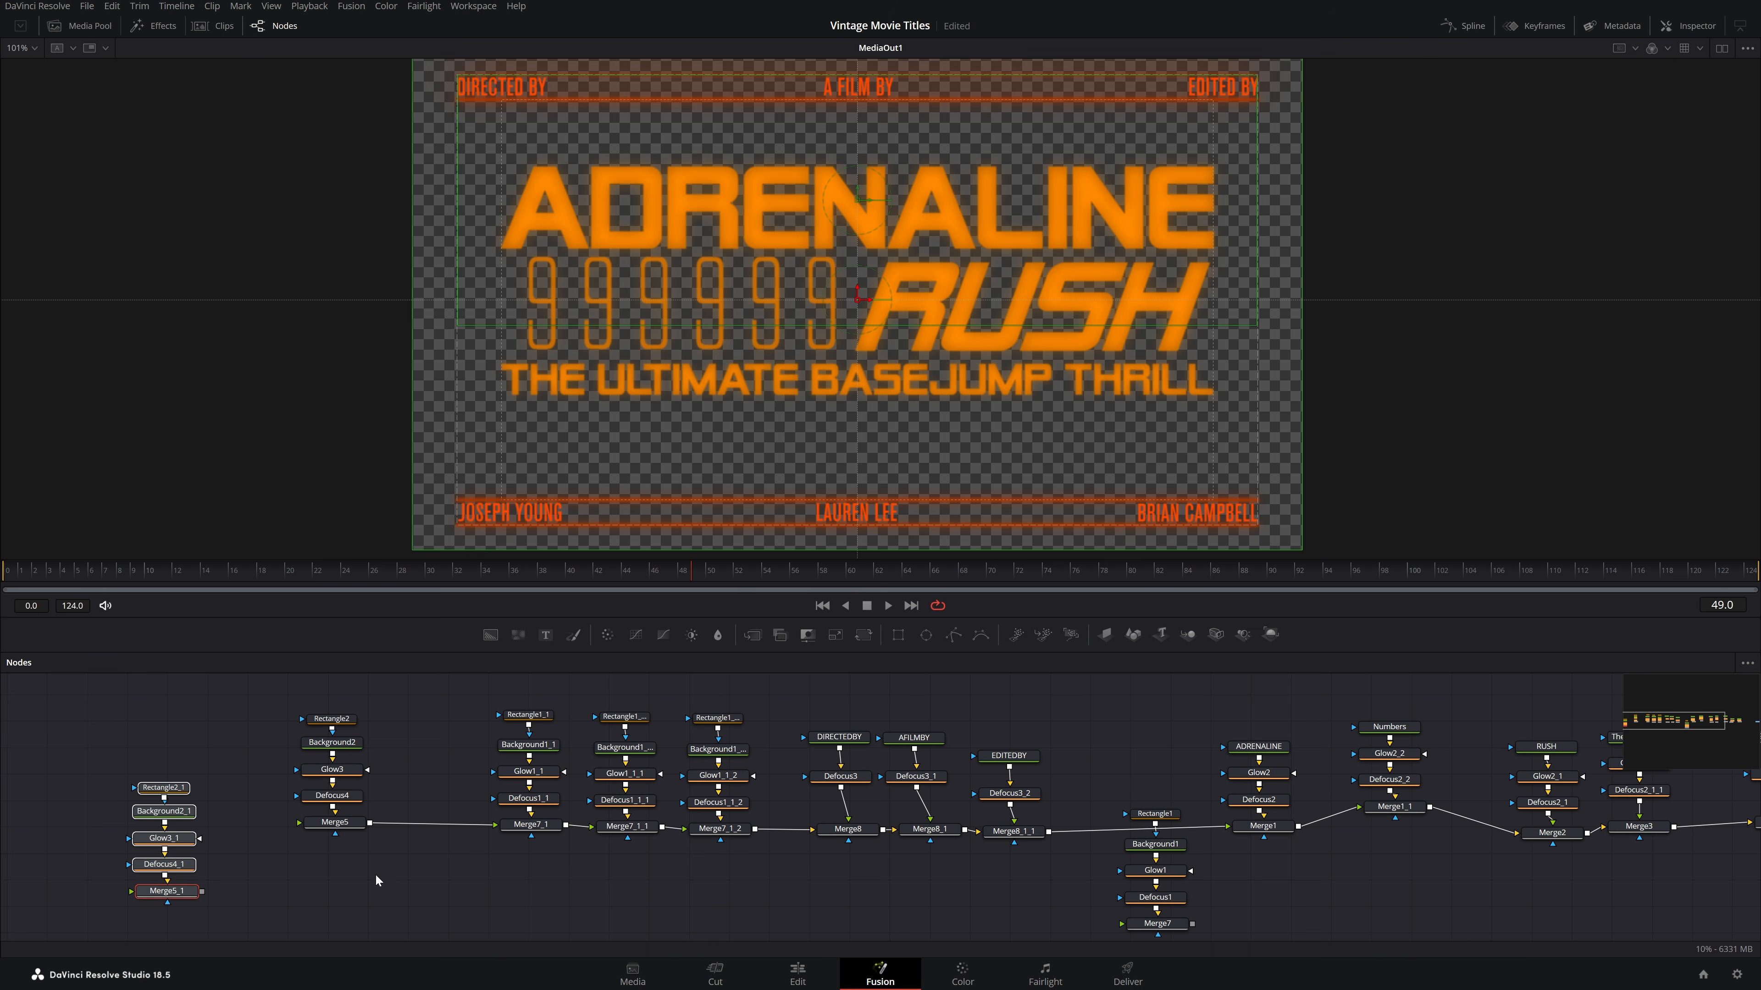
Arrange the original and copied line chains in a row and wire the copied Merge5_1 between Merge5 and Merge7_1
{"action": "left_click_drag", "start_coordinate": [376, 879], "coordinate": [303, 699]}
{"action": "left_click_drag", "start_coordinate": [252, 821], "coordinate": [239, 823]}
{"action": "left_click_drag", "start_coordinate": [108, 749], "coordinate": [398, 806]}
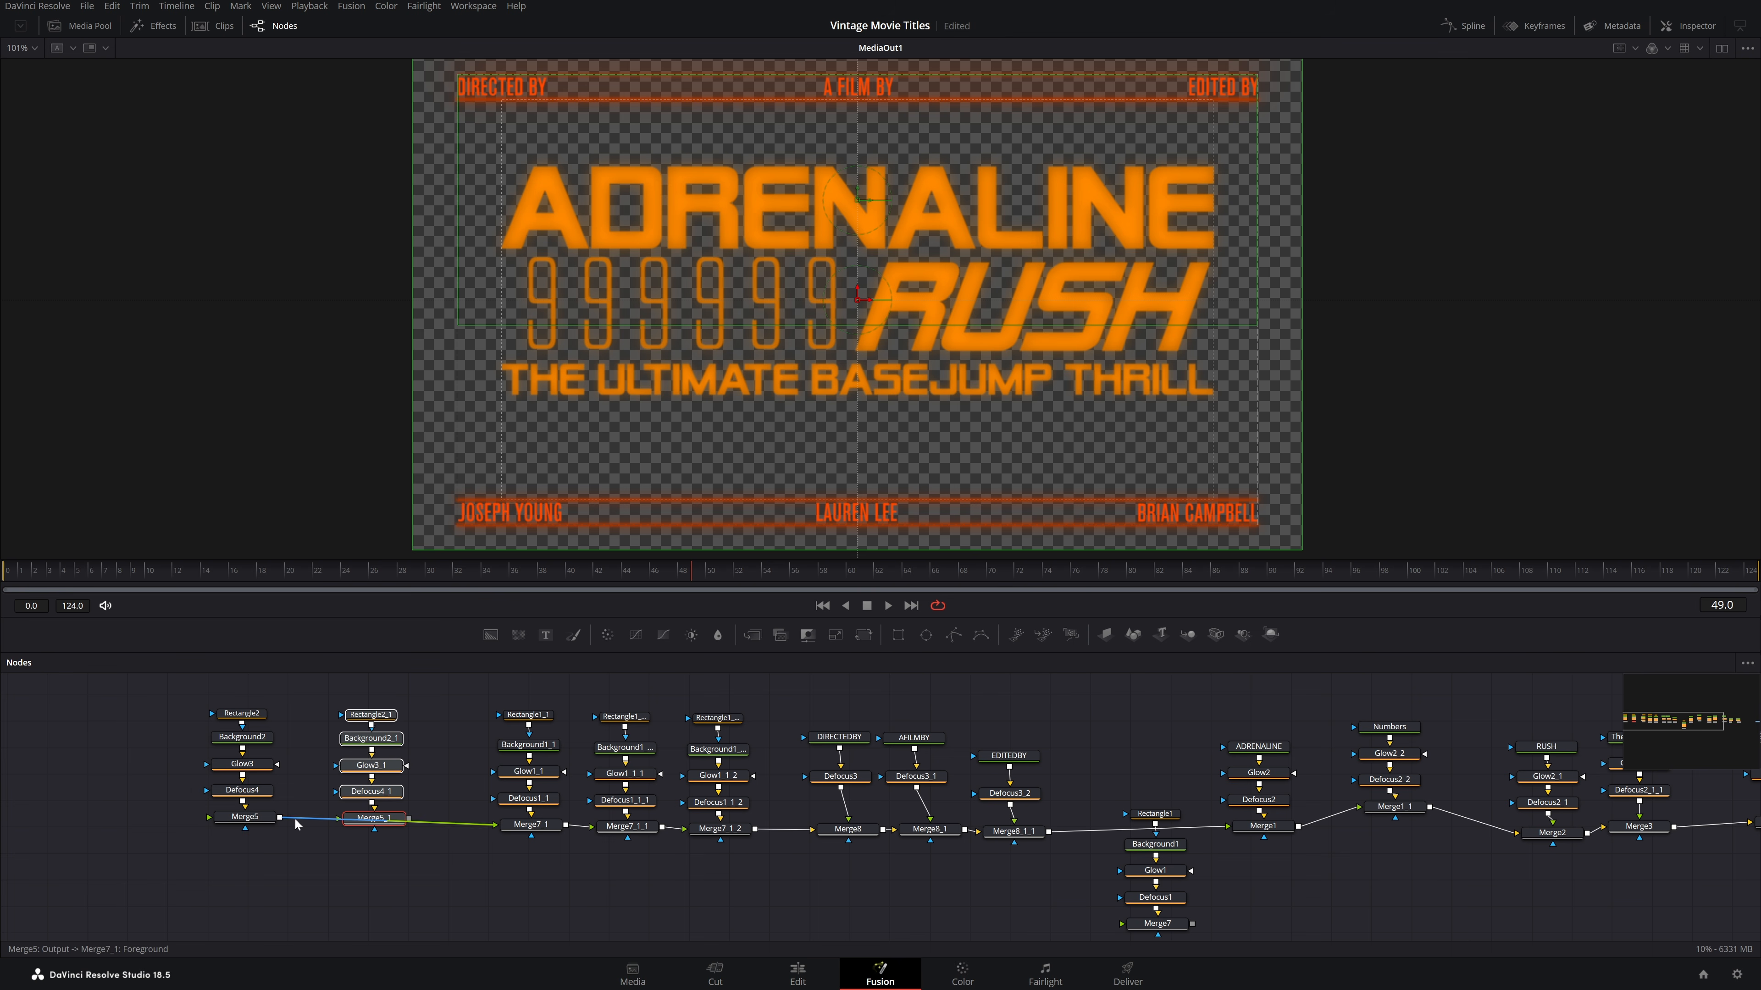
{"action": "left_click_drag", "start_coordinate": [409, 819], "coordinate": [495, 824]}
{"action": "left_click", "coordinate": [461, 748]}
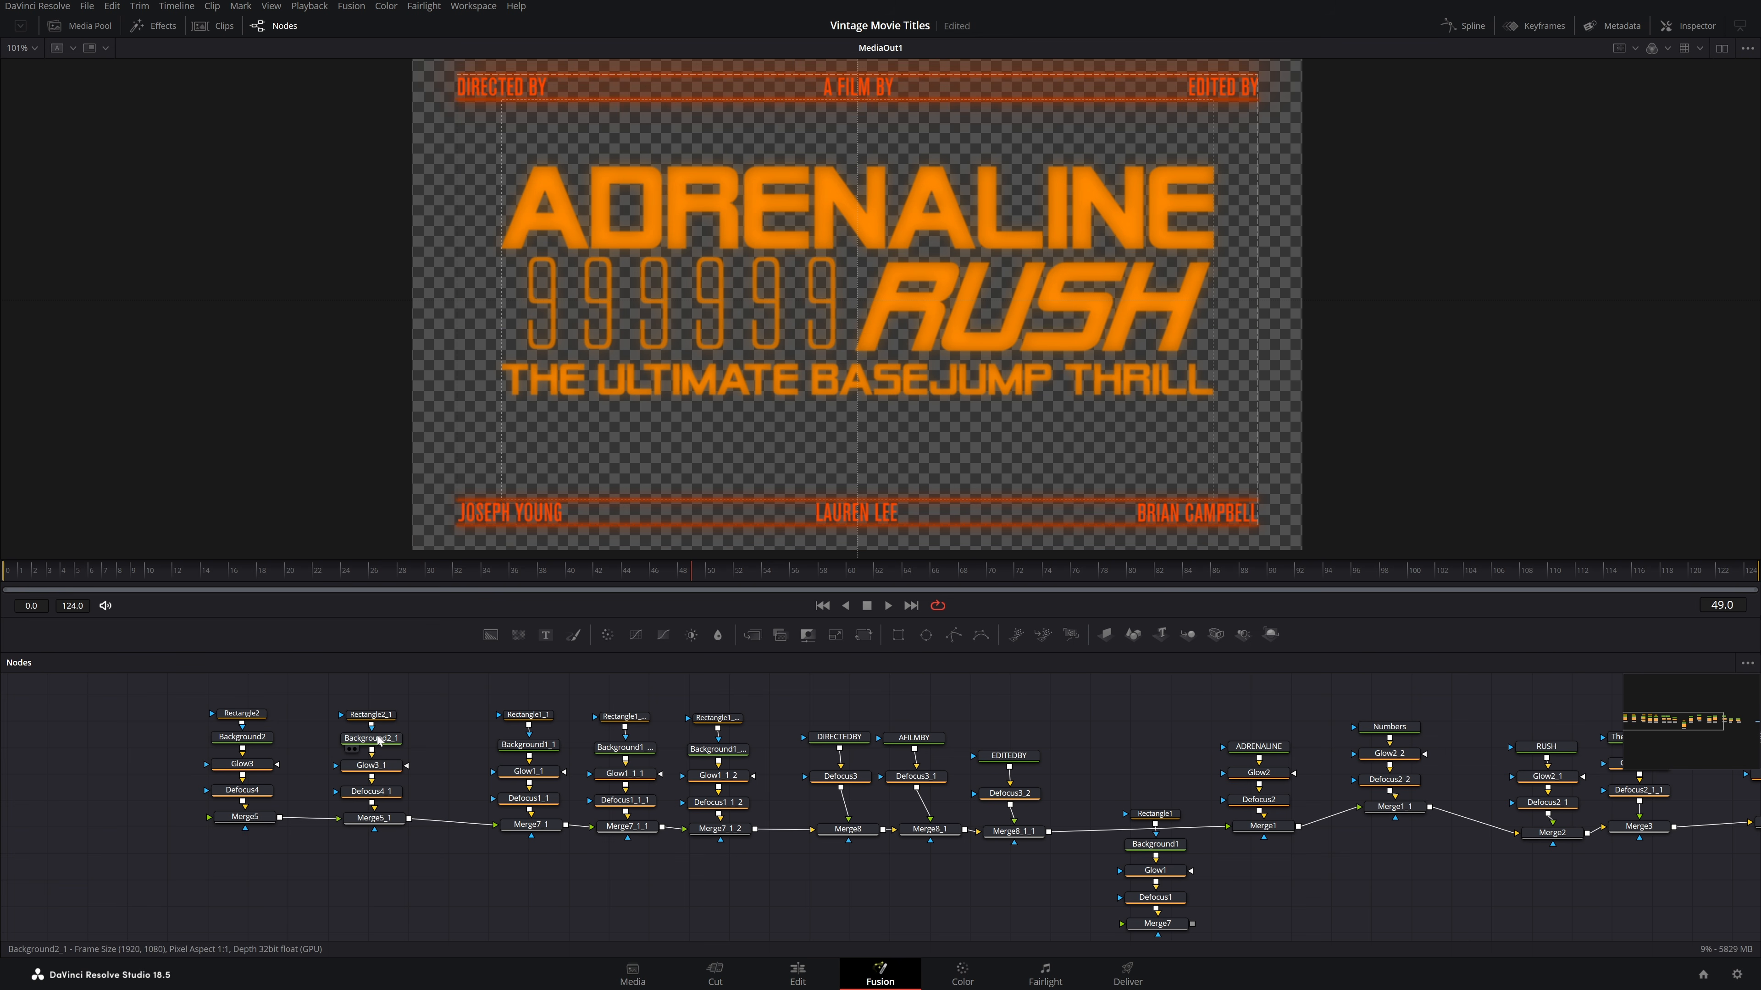
Save the project and lower the copied line by setting Rectangle2_1's Center Y to 0.609
{"action": "left_click", "coordinate": [360, 720]}
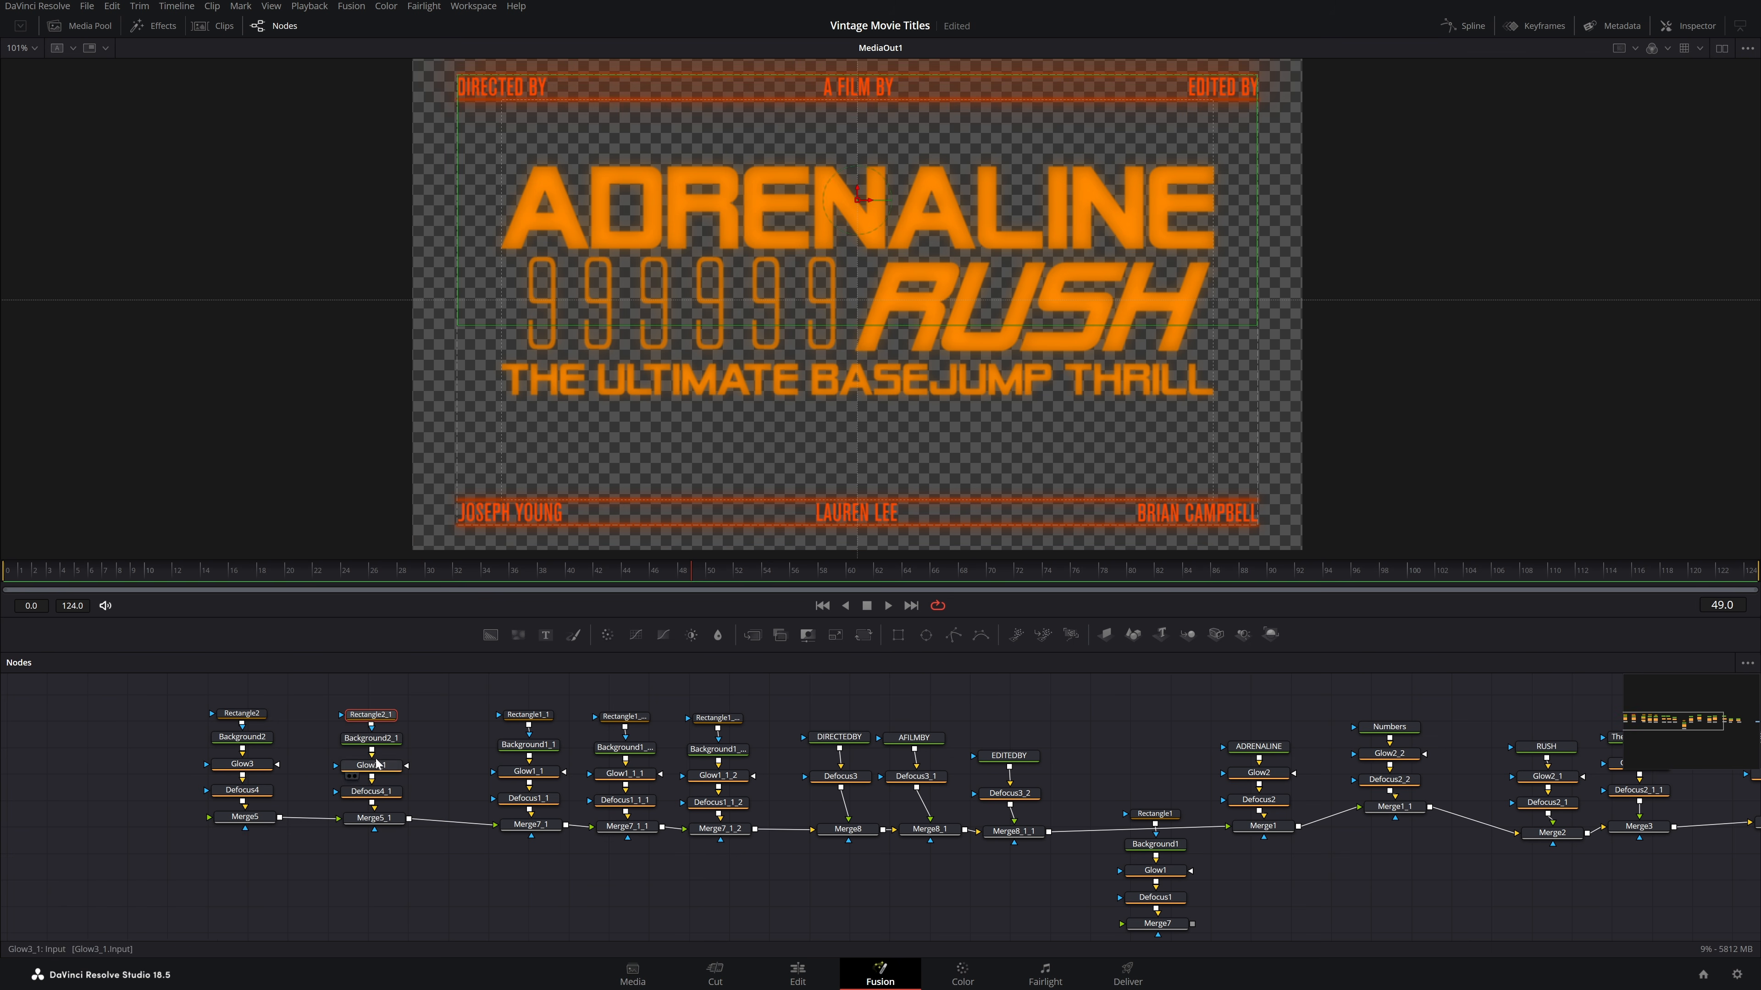
{"action": "key", "text": "ctrl+s"}
{"action": "left_click", "coordinate": [1673, 30]}
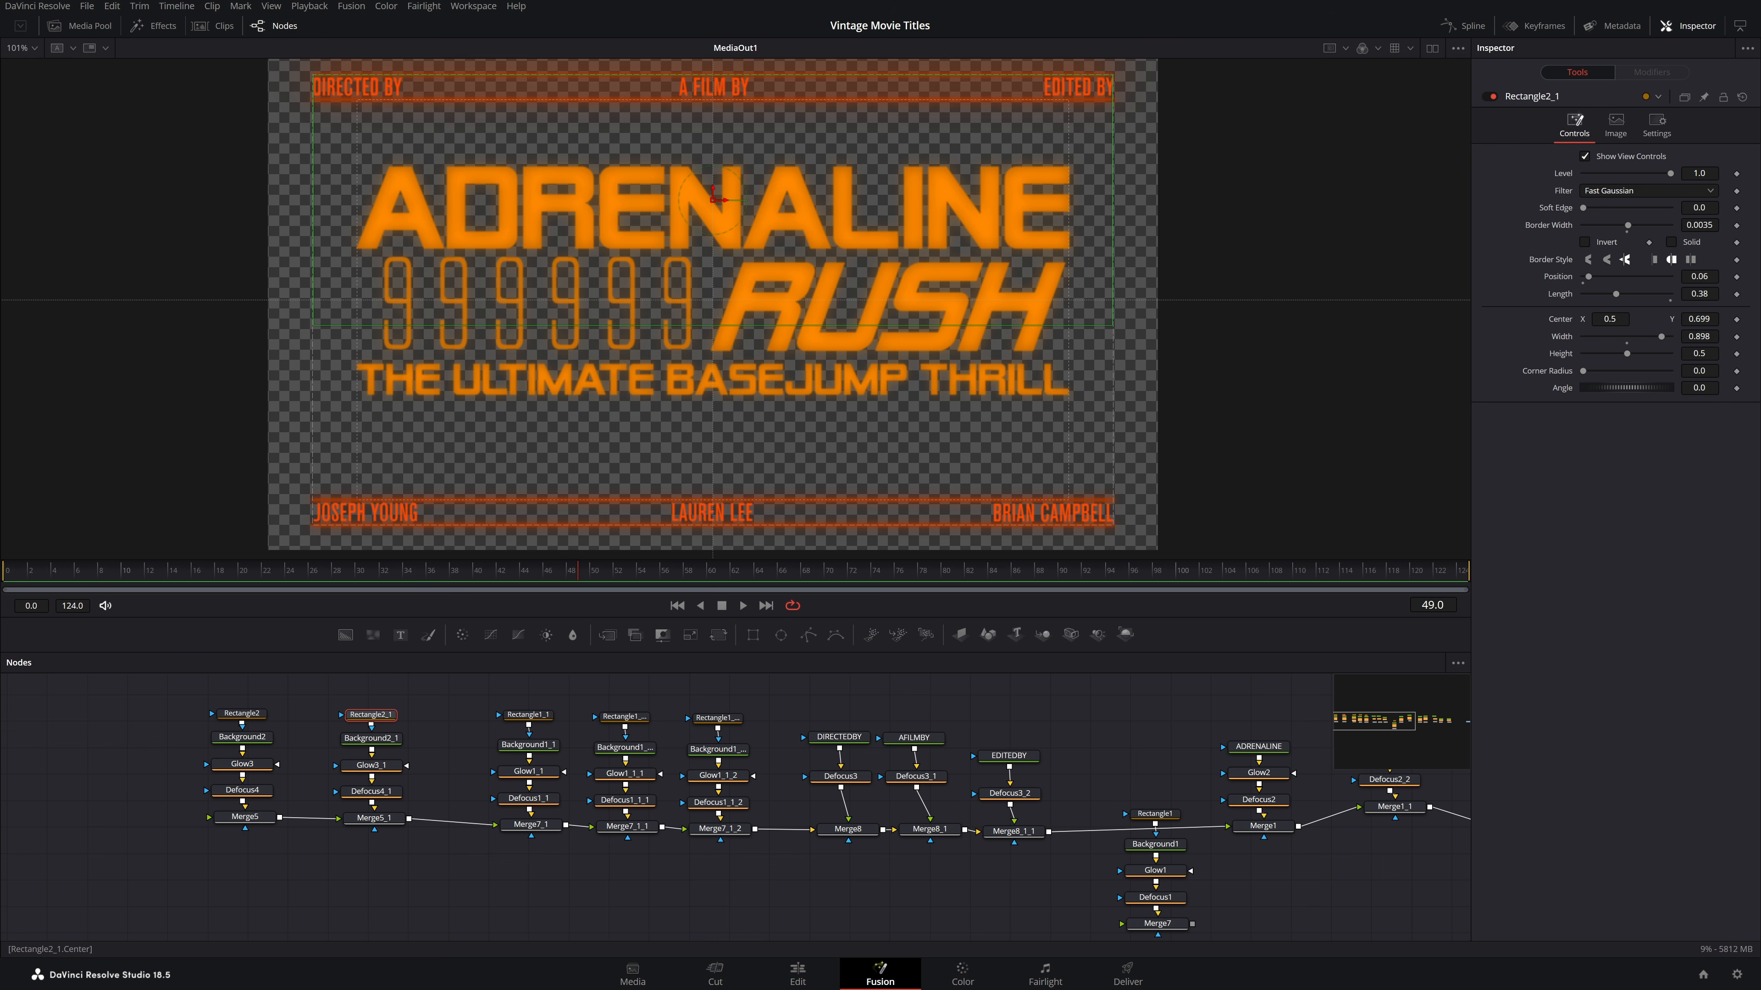
{"action": "mouse_move", "coordinate": [1699, 319]}
{"action": "left_mouse_down"}
{"action": "mouse_move", "coordinate": [1594, 319]}
{"action": "mouse_move", "coordinate": [1705, 319]}
{"action": "left_mouse_up"}
Delete both Rectangle2-based line chains, the original and its copy, from the node graph
{"action": "left_click_drag", "start_coordinate": [328, 700], "coordinate": [431, 843]}
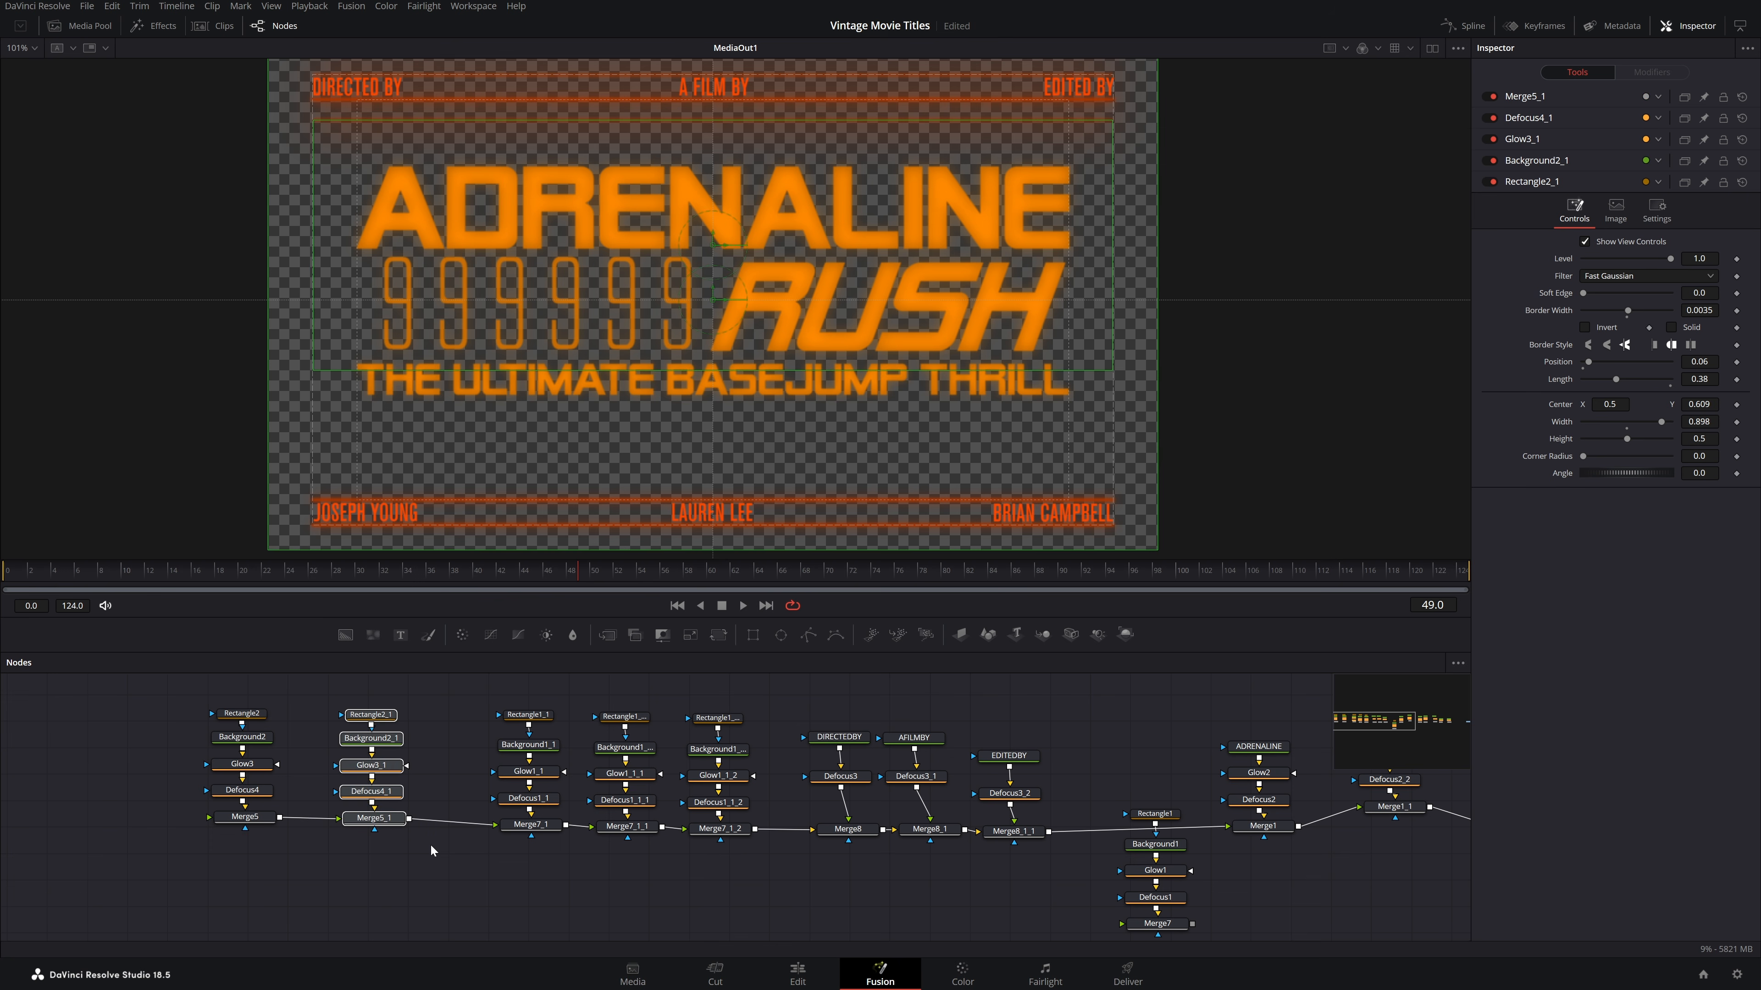
{"action": "key", "text": "Delete"}
{"action": "left_click_drag", "start_coordinate": [346, 859], "coordinate": [154, 638]}
{"action": "key", "text": "Delete"}
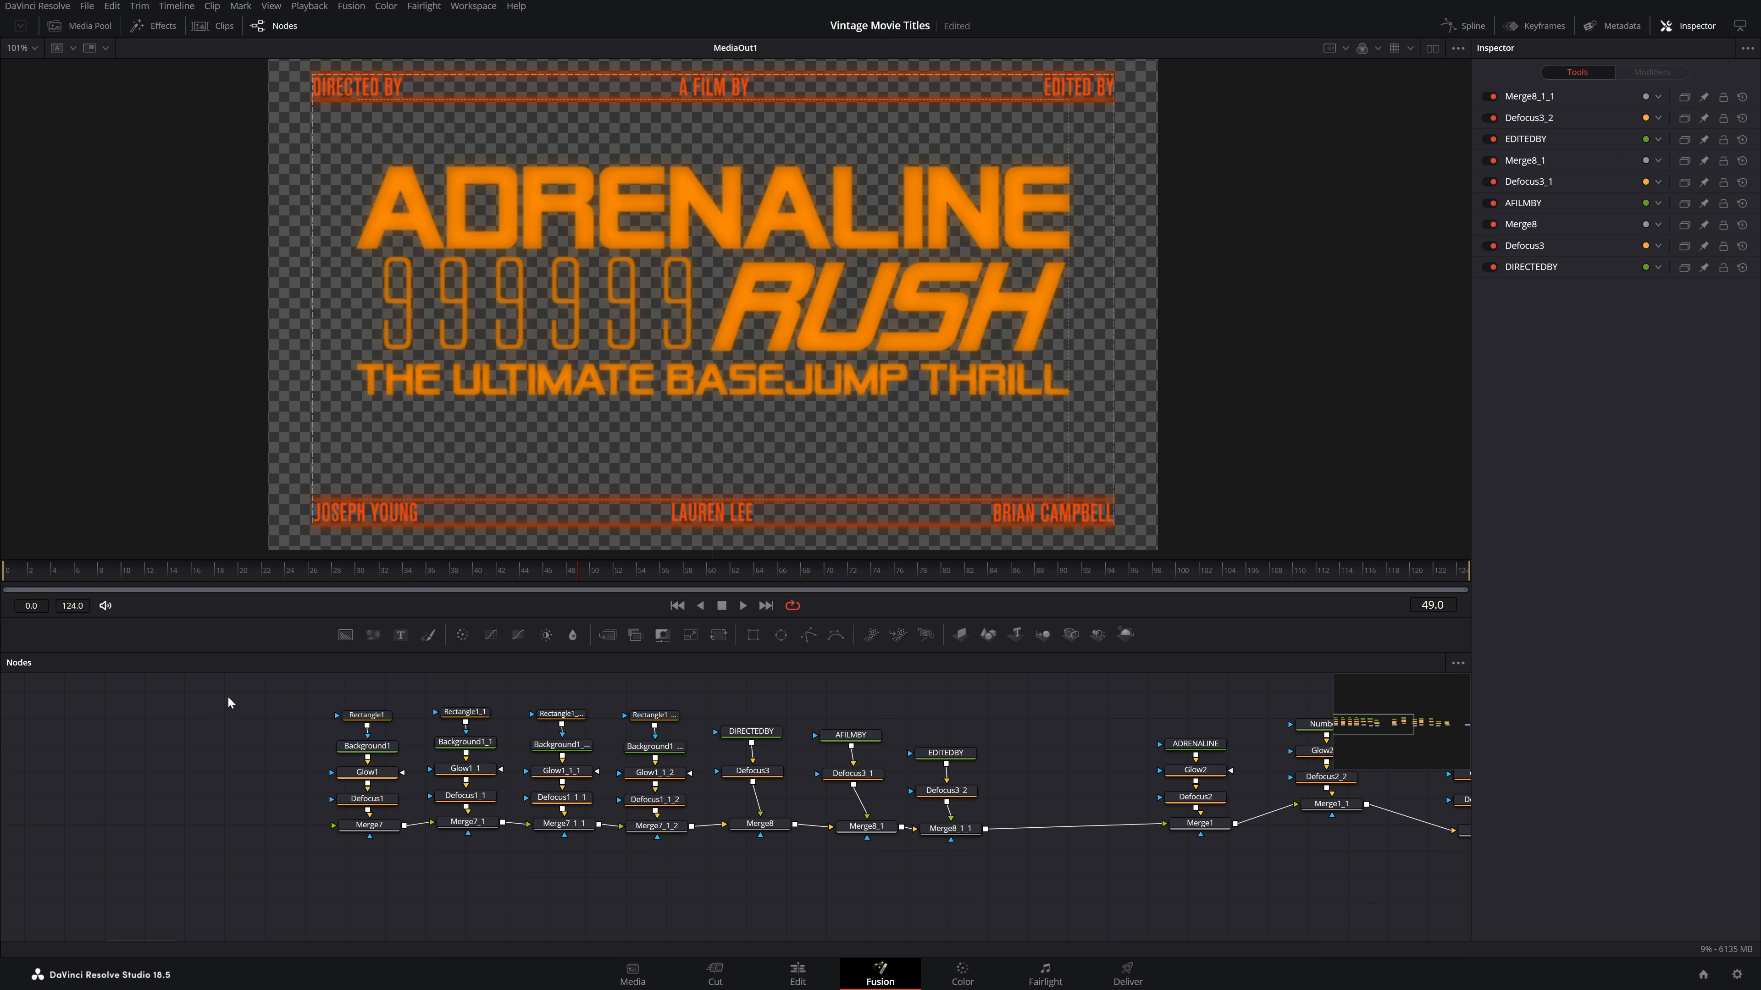
{"action": "left_click_drag", "start_coordinate": [42, 685], "coordinate": [317, 823]}
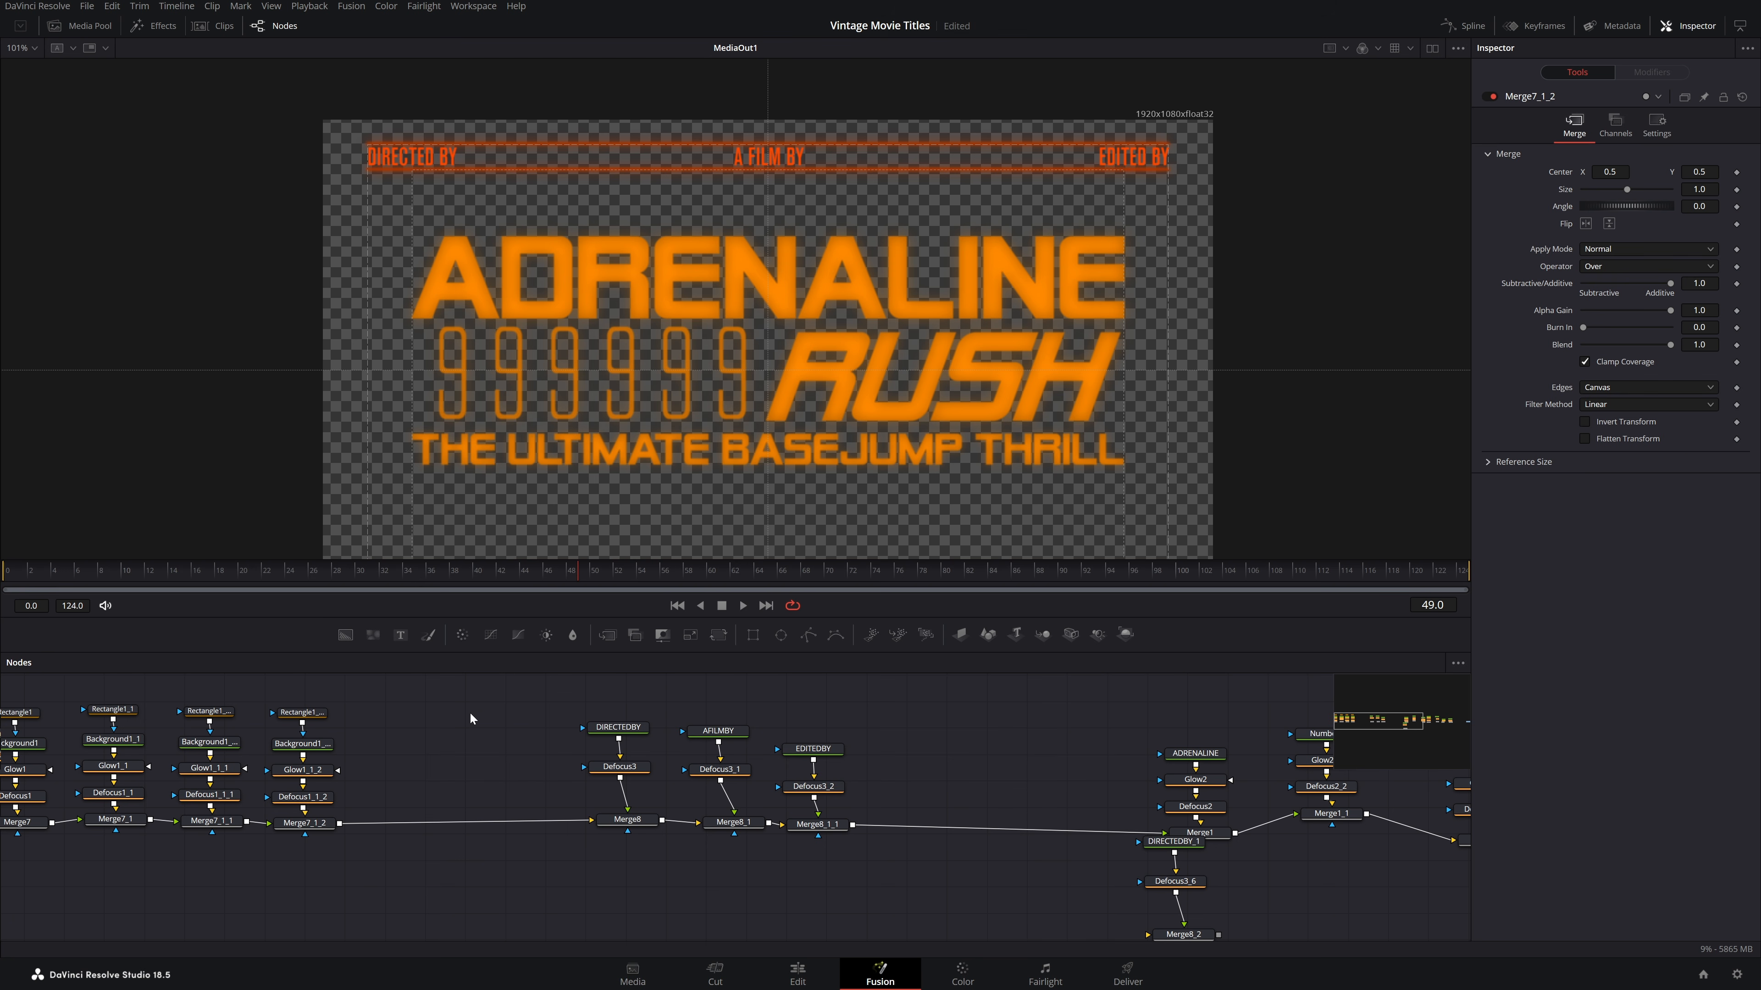
Save the project and delete the DIRECTEDBY, Defocus3 and Merge8 nodes of the first top credit
{"action": "left_click_drag", "start_coordinate": [469, 711], "coordinate": [965, 855]}
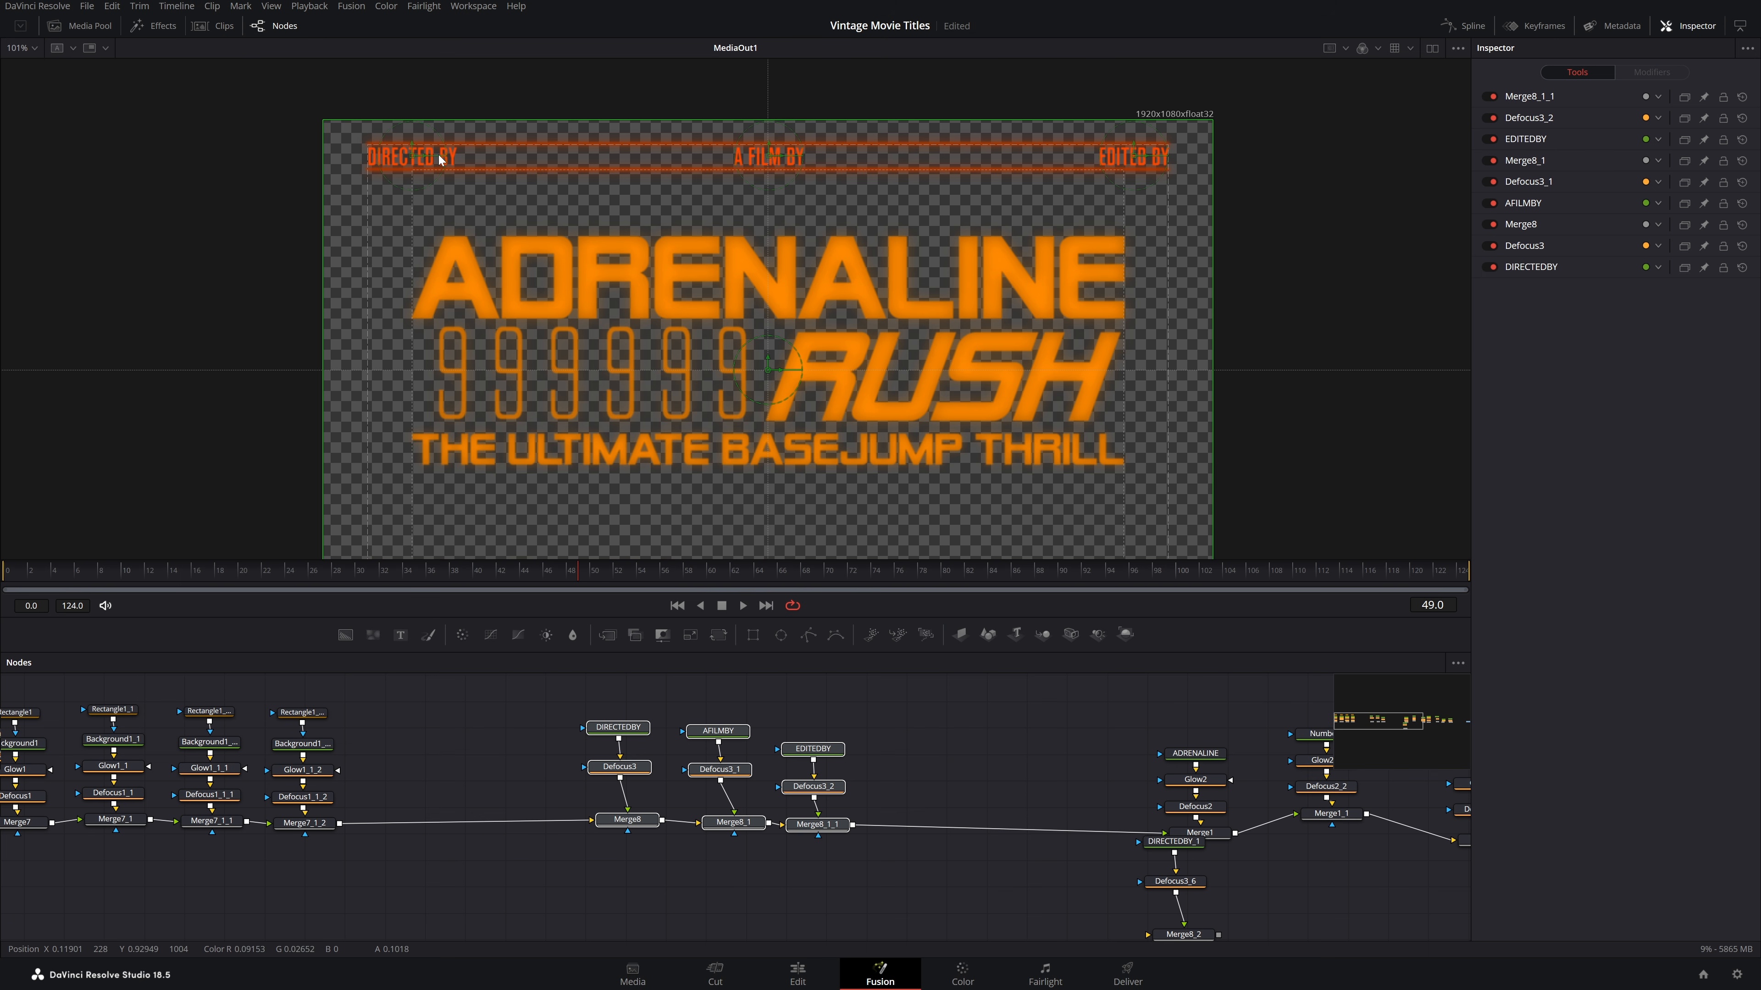
{"action": "left_click", "coordinate": [511, 718]}
{"action": "left_click_drag", "start_coordinate": [631, 737], "coordinate": [623, 739]}
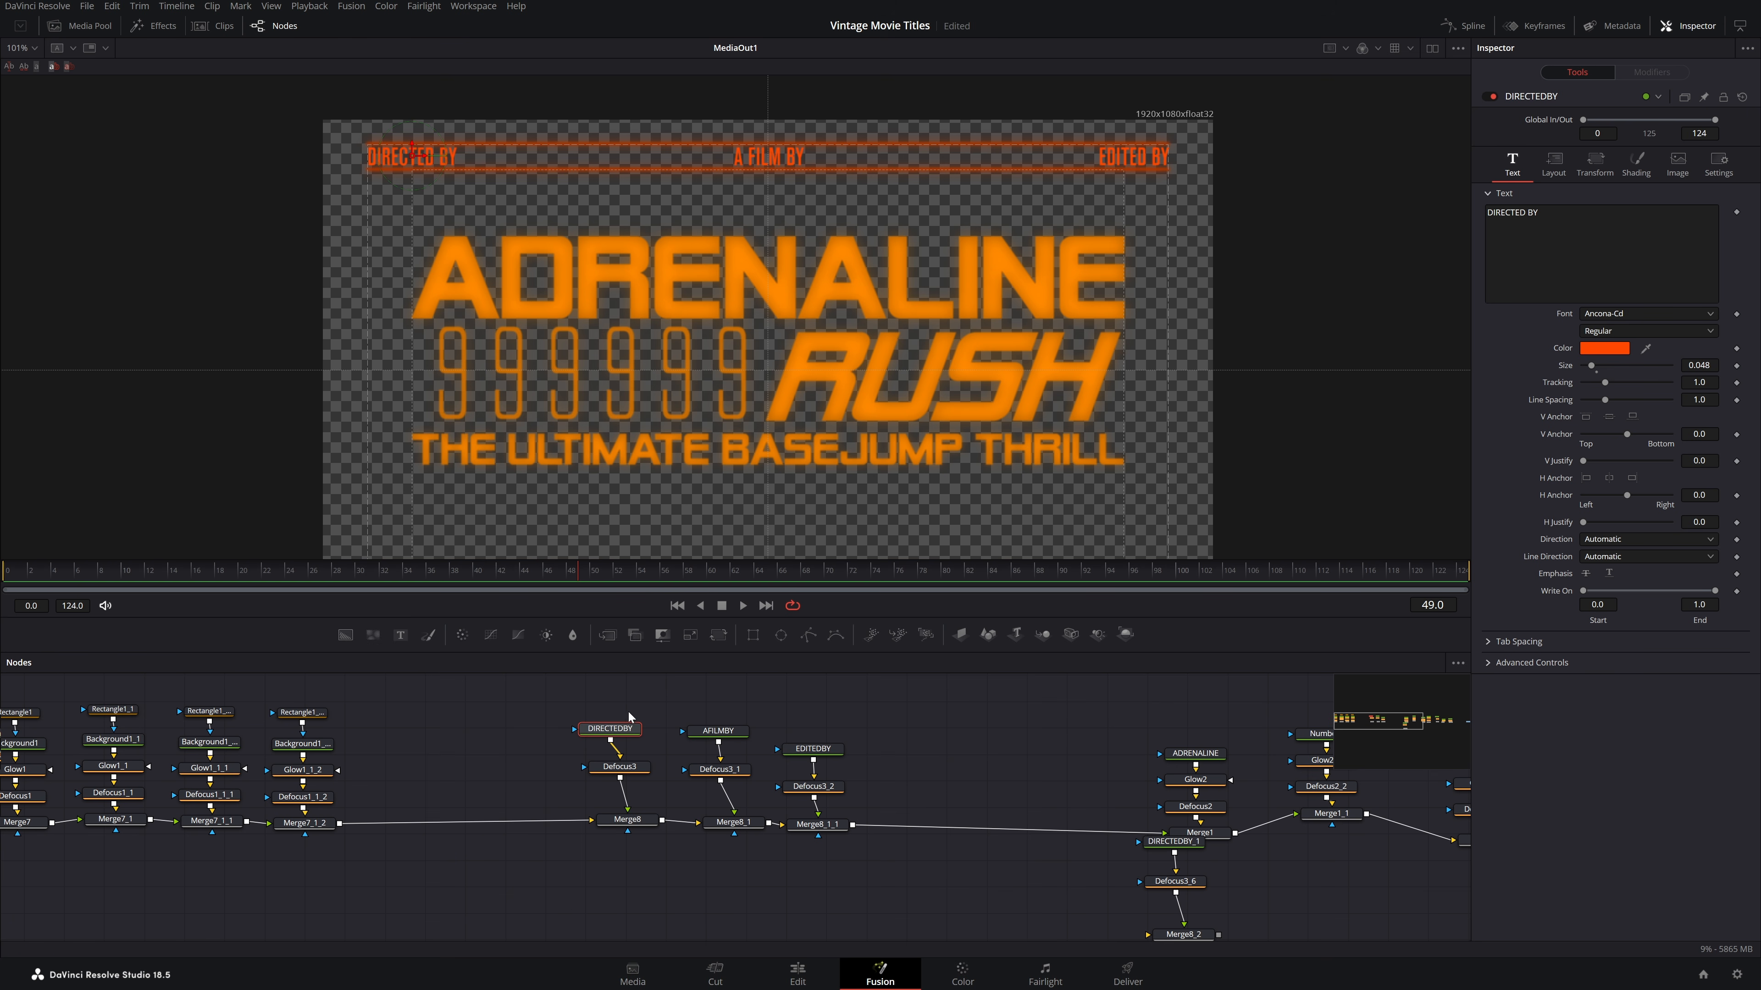
{"action": "key", "text": "ctrl+s"}
{"action": "left_click_drag", "start_coordinate": [594, 698], "coordinate": [629, 841]}
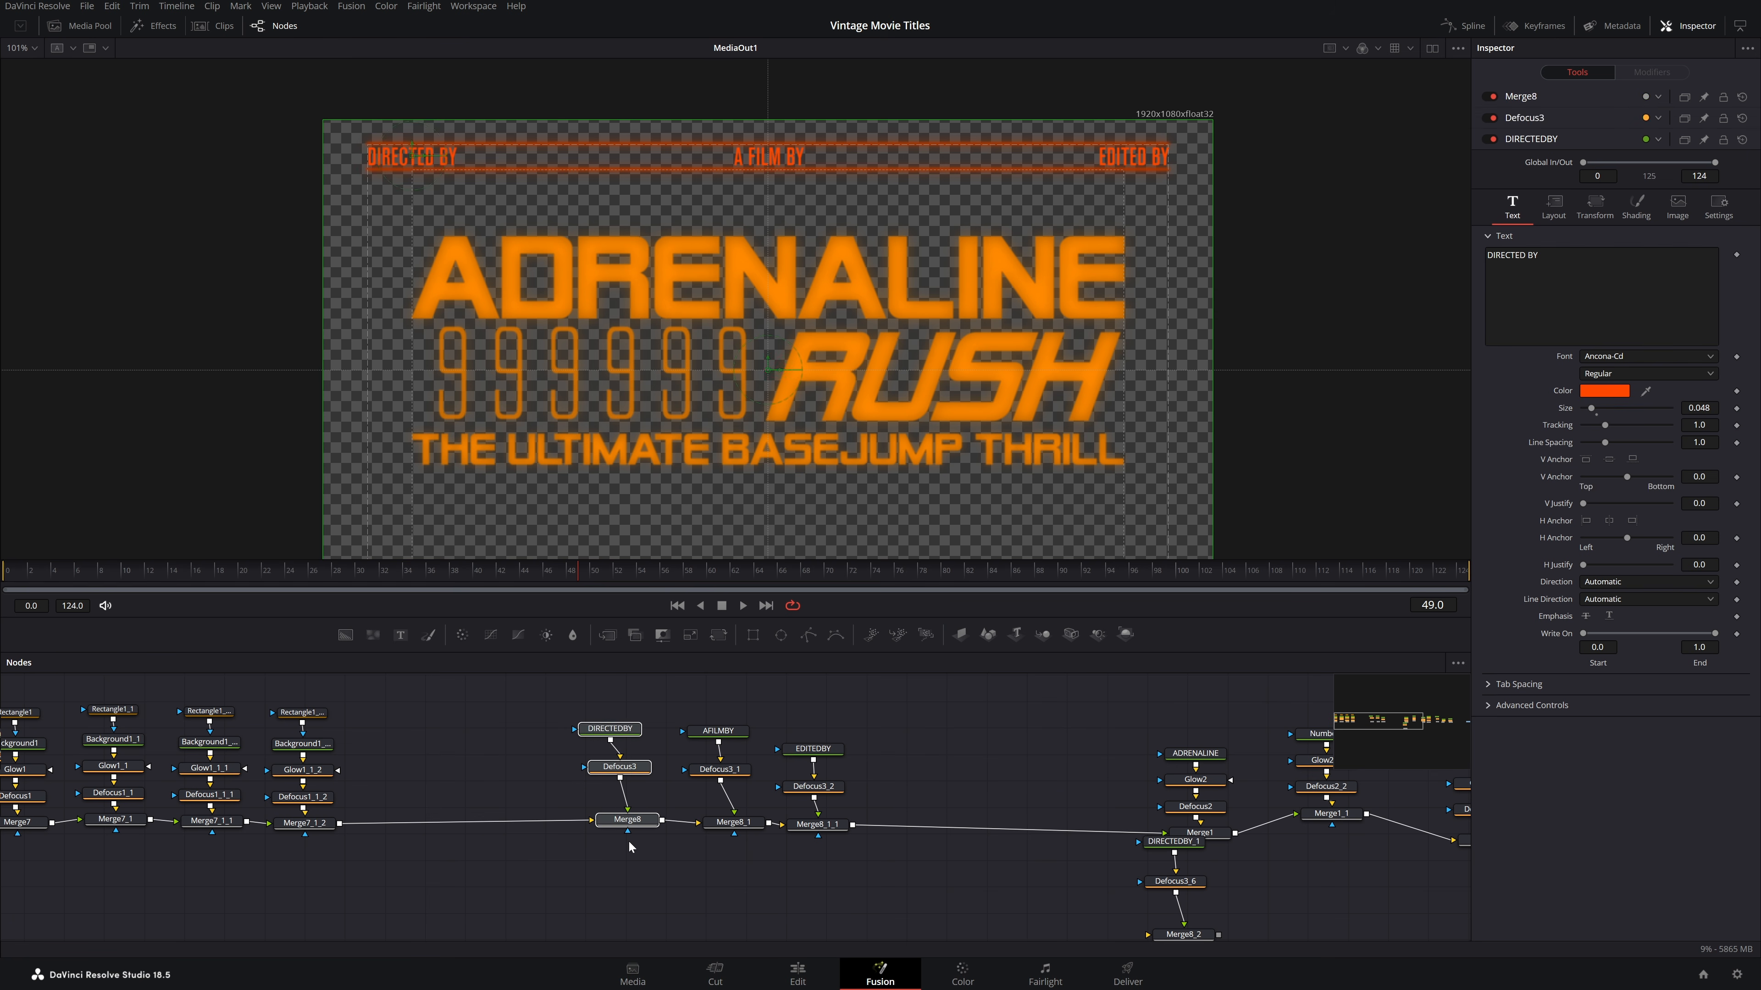
{"action": "key", "text": "Delete"}
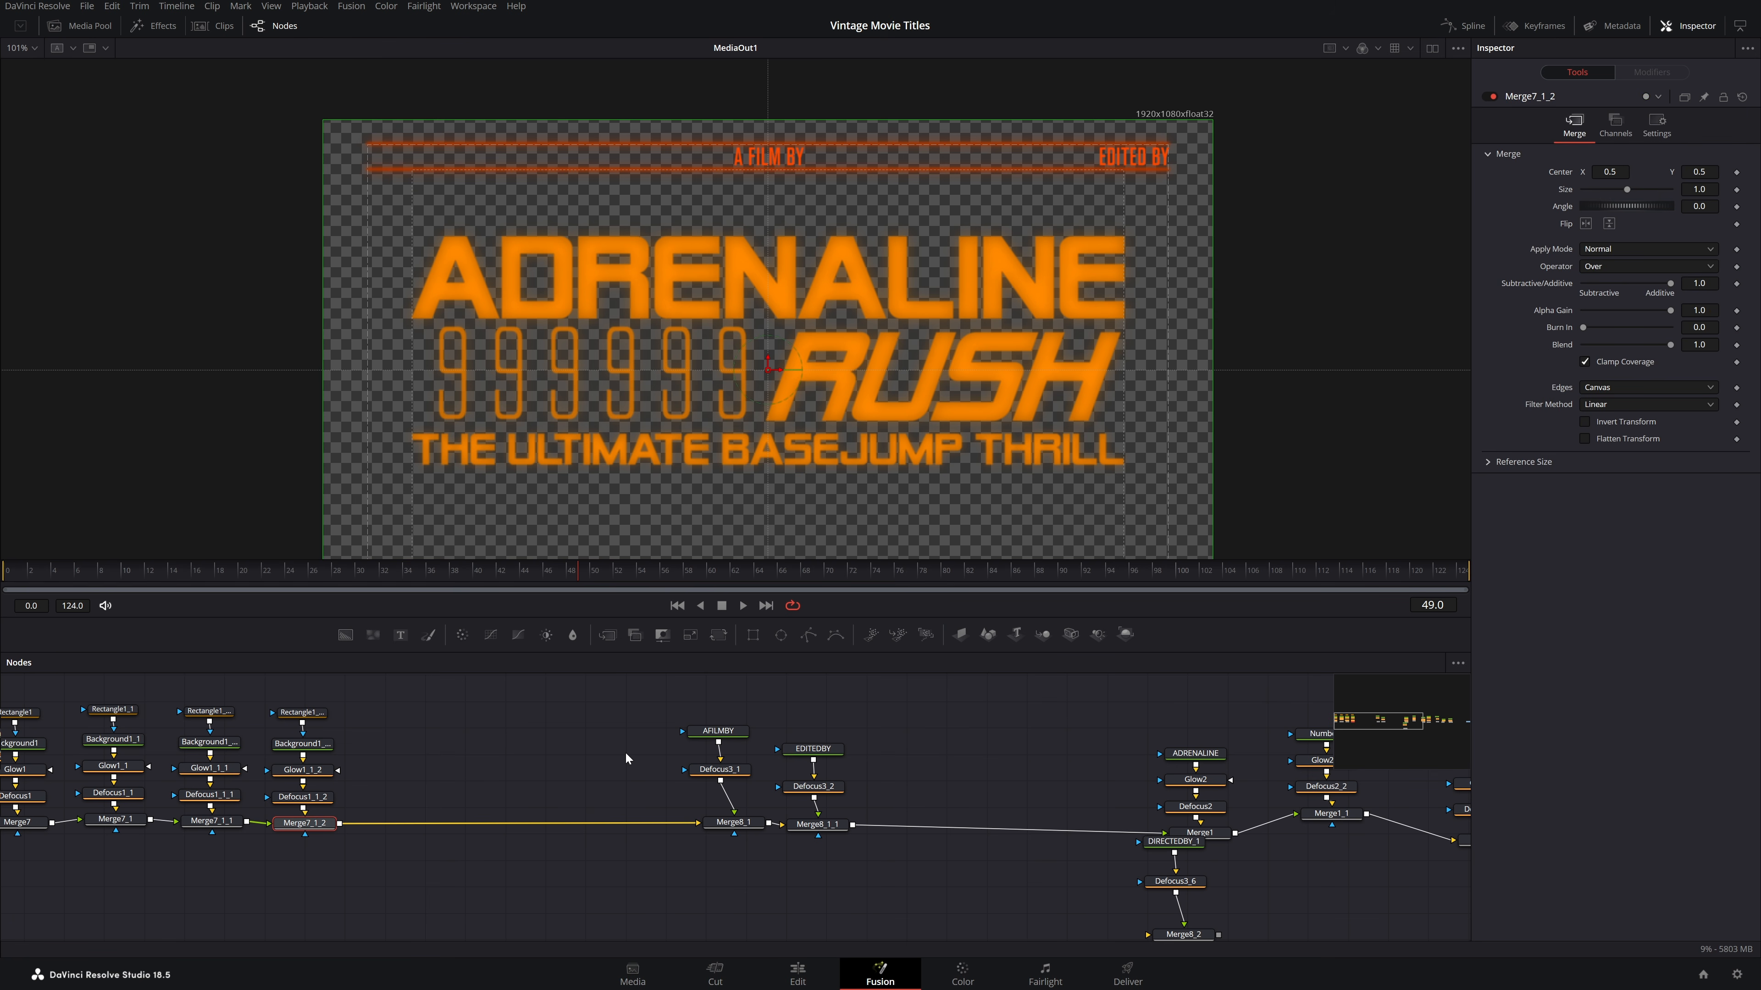
Insert a Merge node between Merge7_1_2 and Merge8_1 with a new Text+ node named directedby as its foreground
{"action": "left_click_drag", "start_coordinate": [608, 636], "coordinate": [583, 827]}
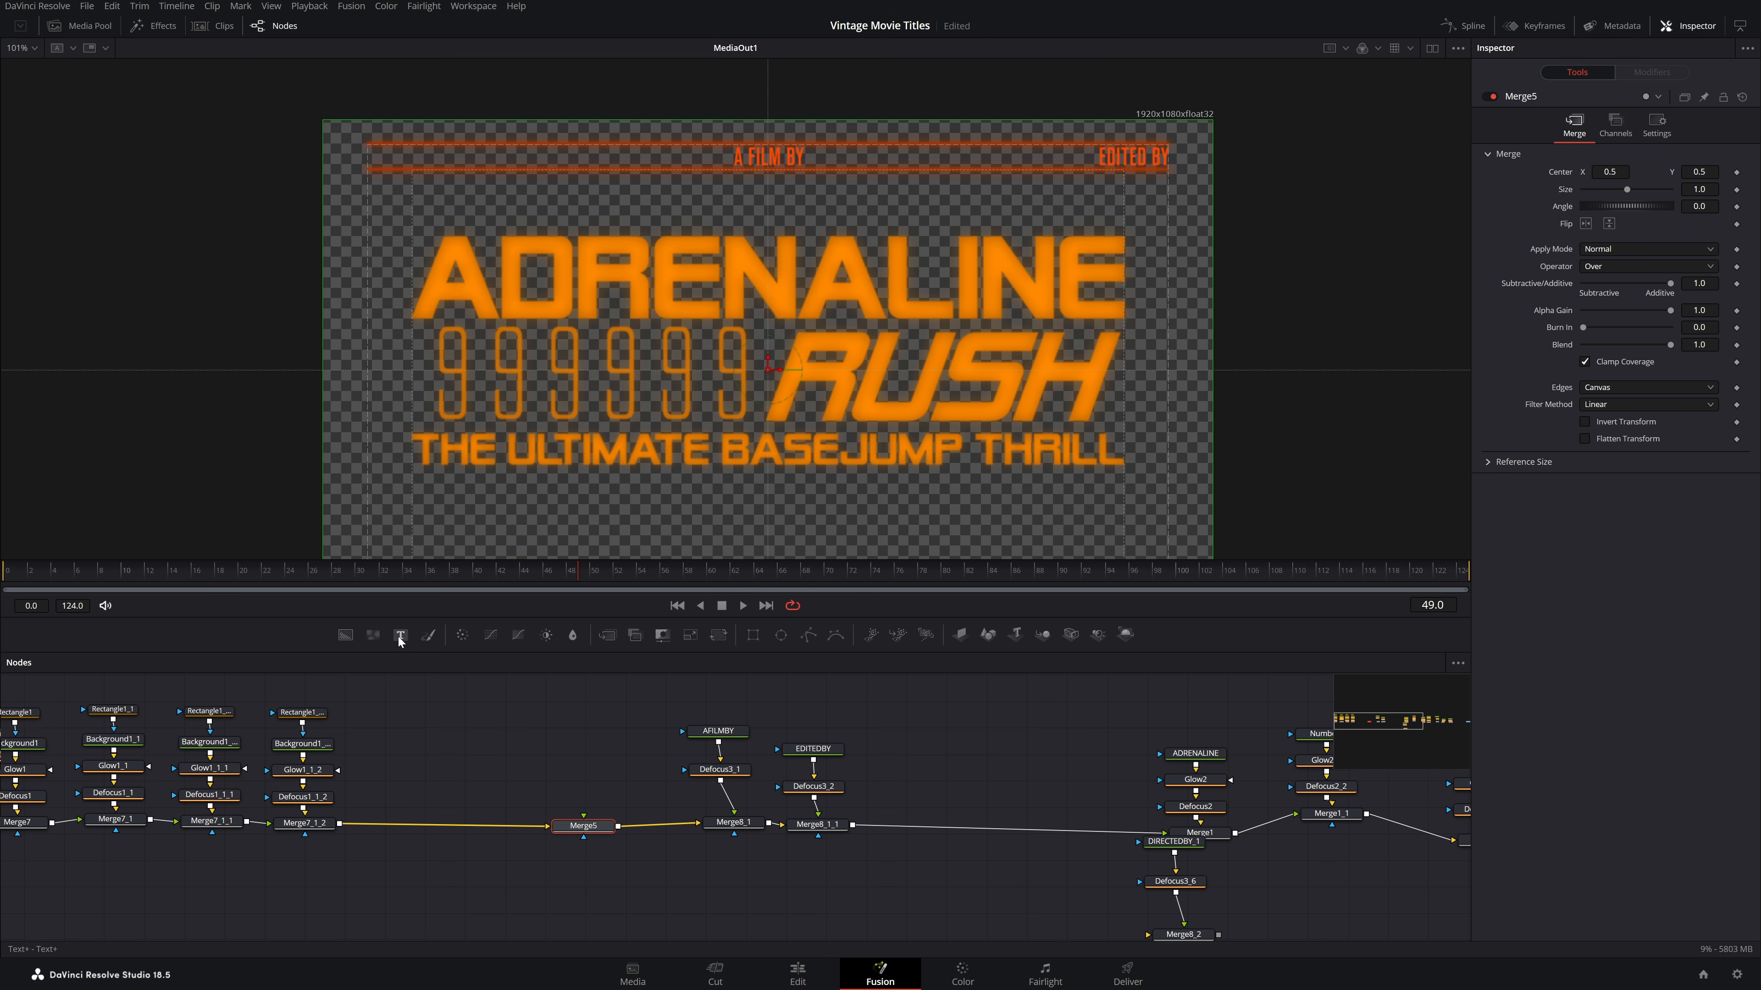
{"action": "left_click_drag", "start_coordinate": [399, 638], "coordinate": [569, 765]}
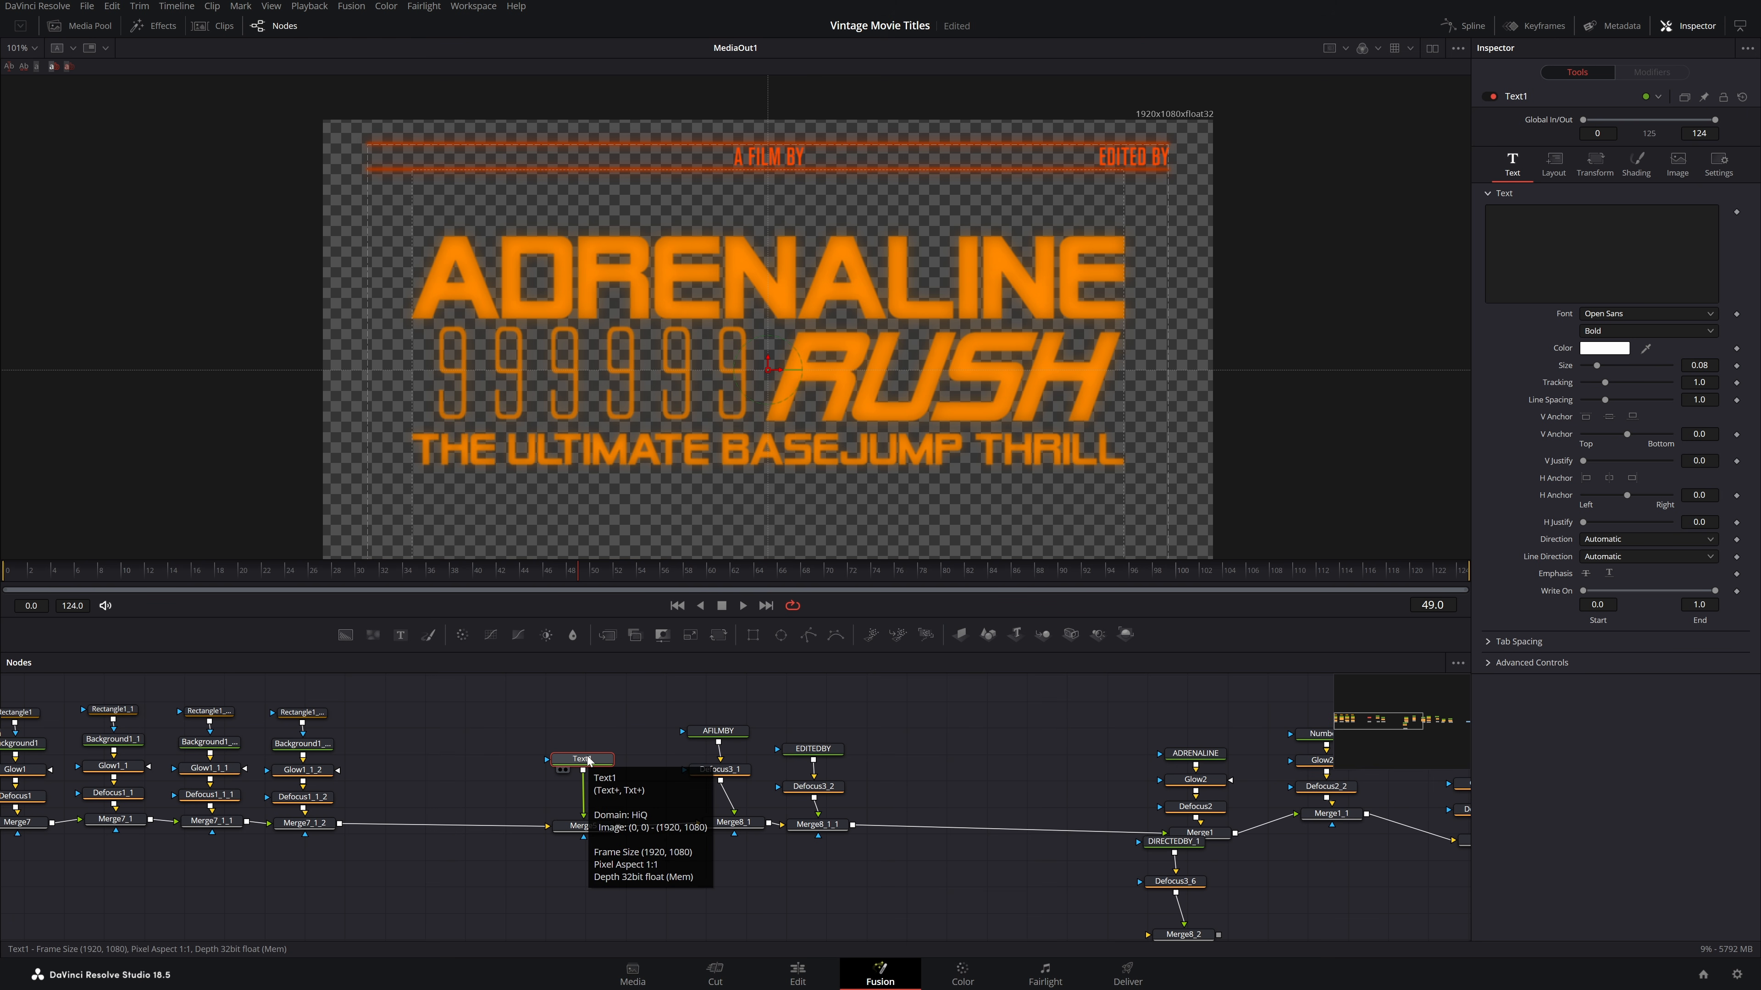
{"action": "key", "text": "F2"}
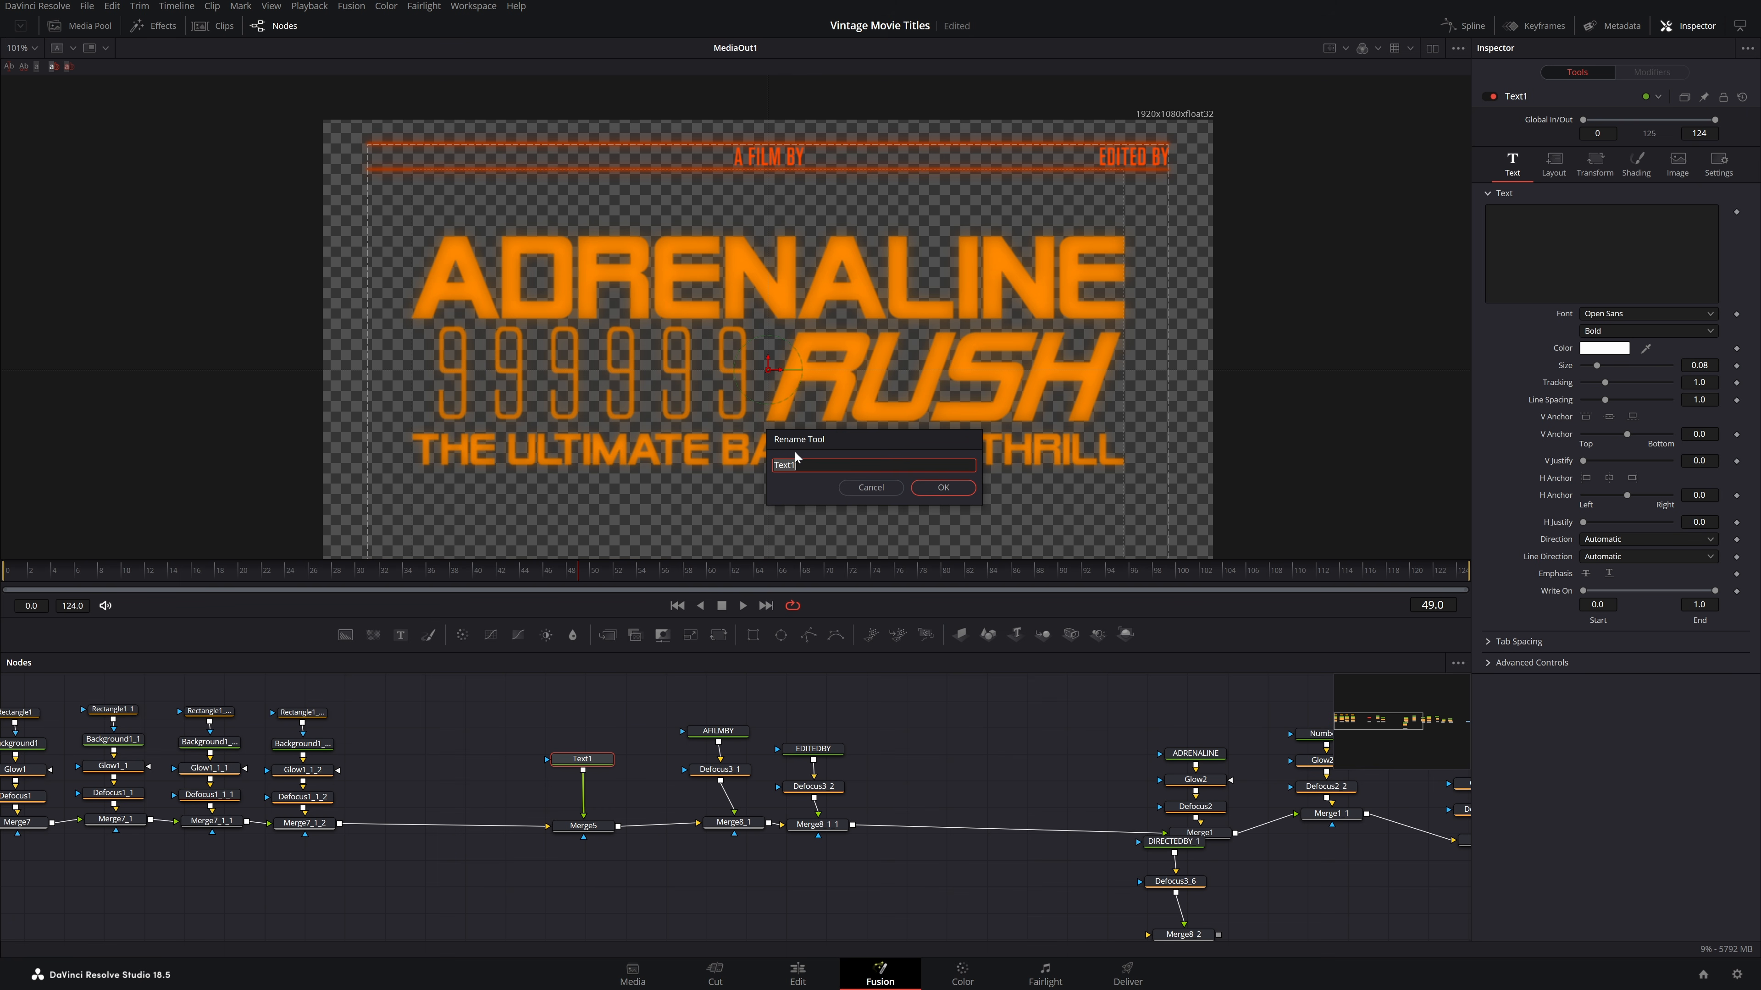
{"action": "key", "text": "BackSpace"}
{"action": "type", "text": "directed by"}
{"action": "key", "text": "Return"}
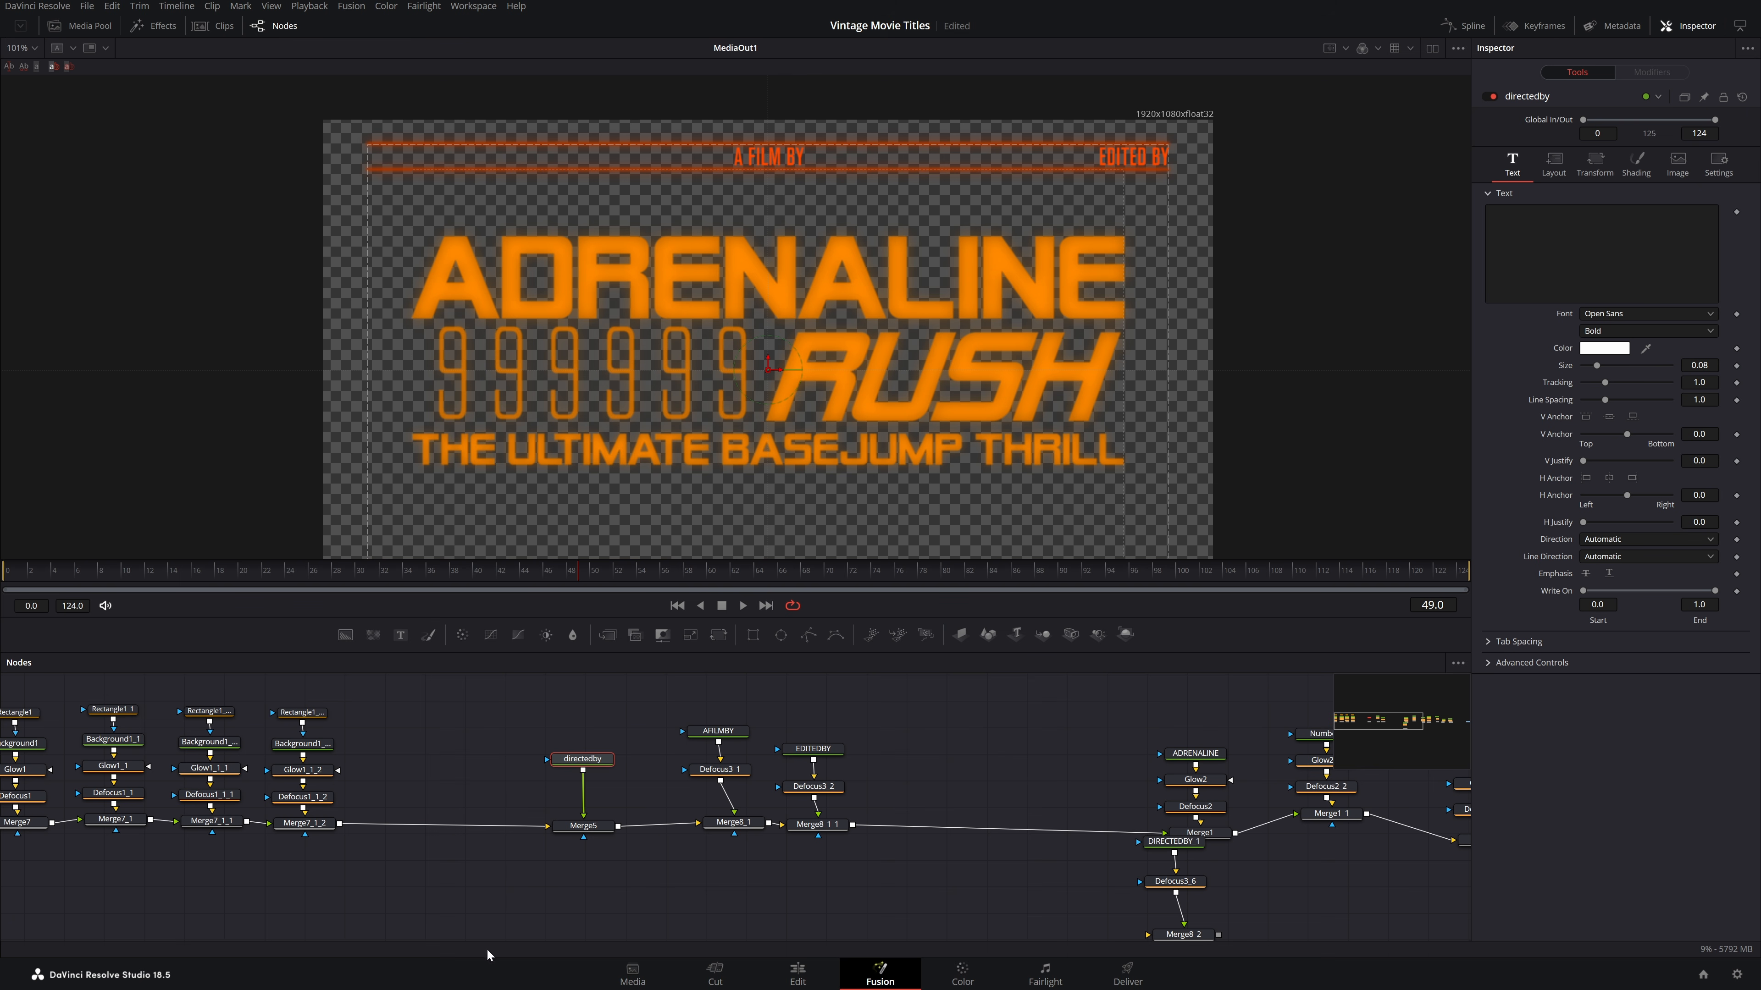
Enter DIRECTED BY as the directedby node's text and set its font to Ancona-Cd
{"action": "left_click", "coordinate": [1521, 215]}
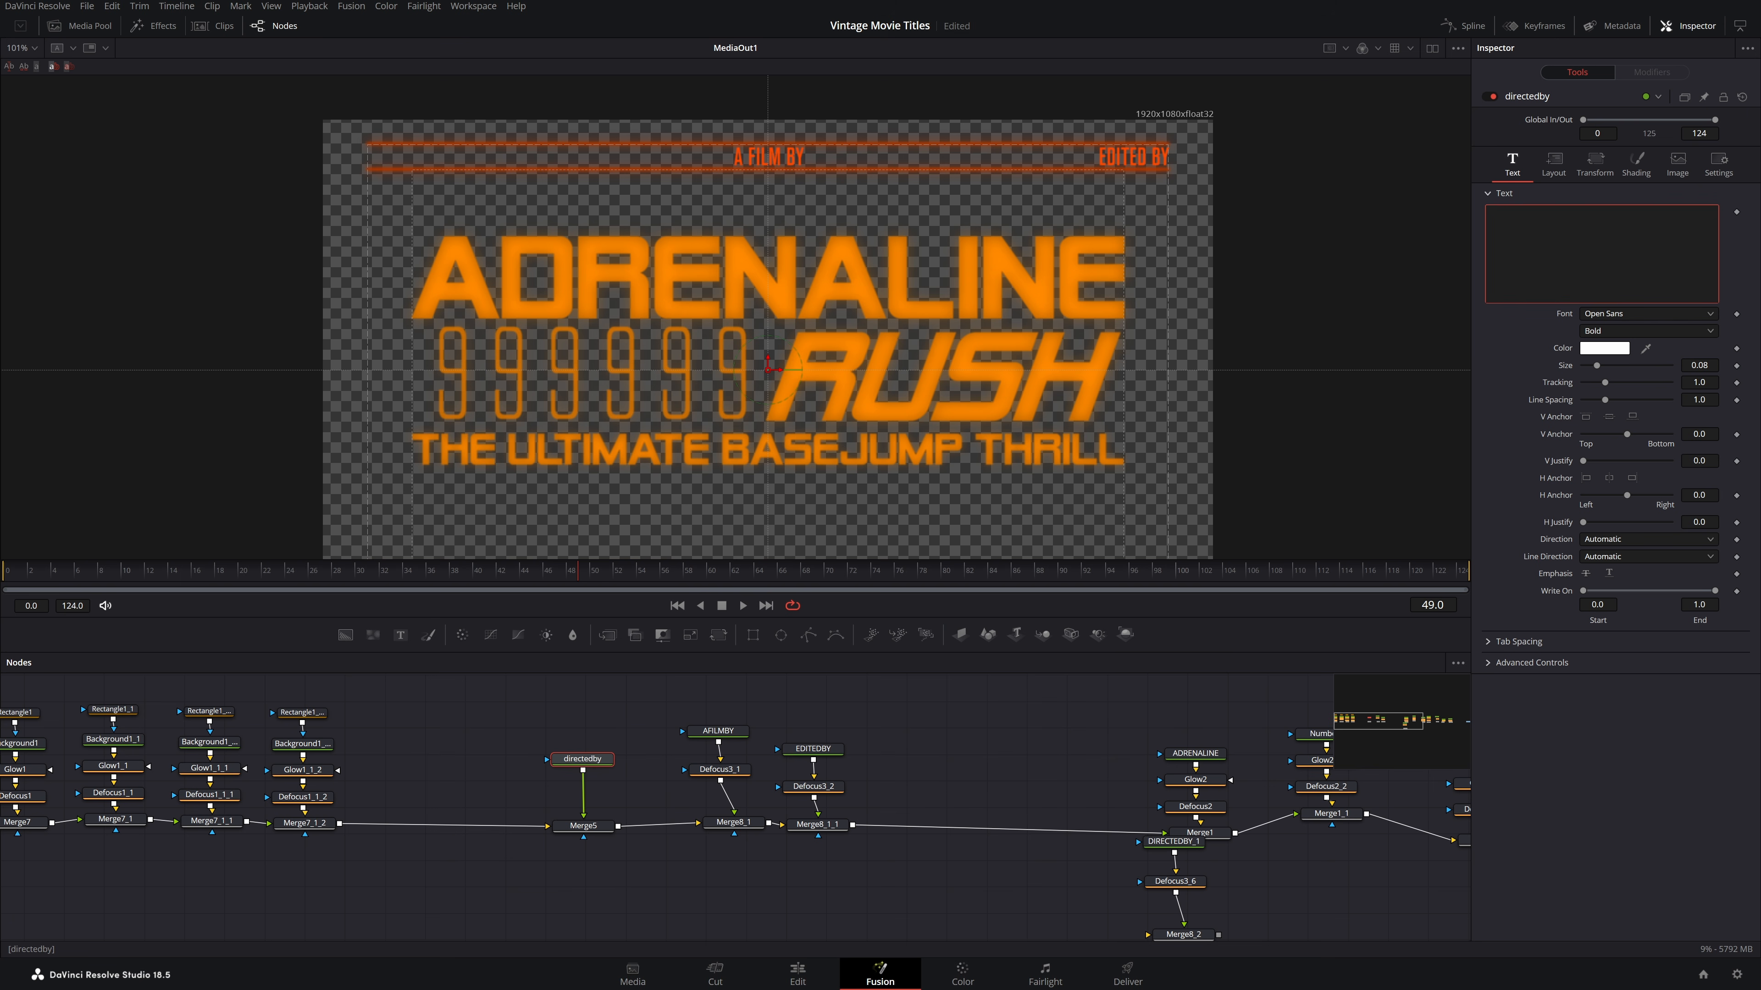
{"action": "type", "text": "DIRECTED BY"}
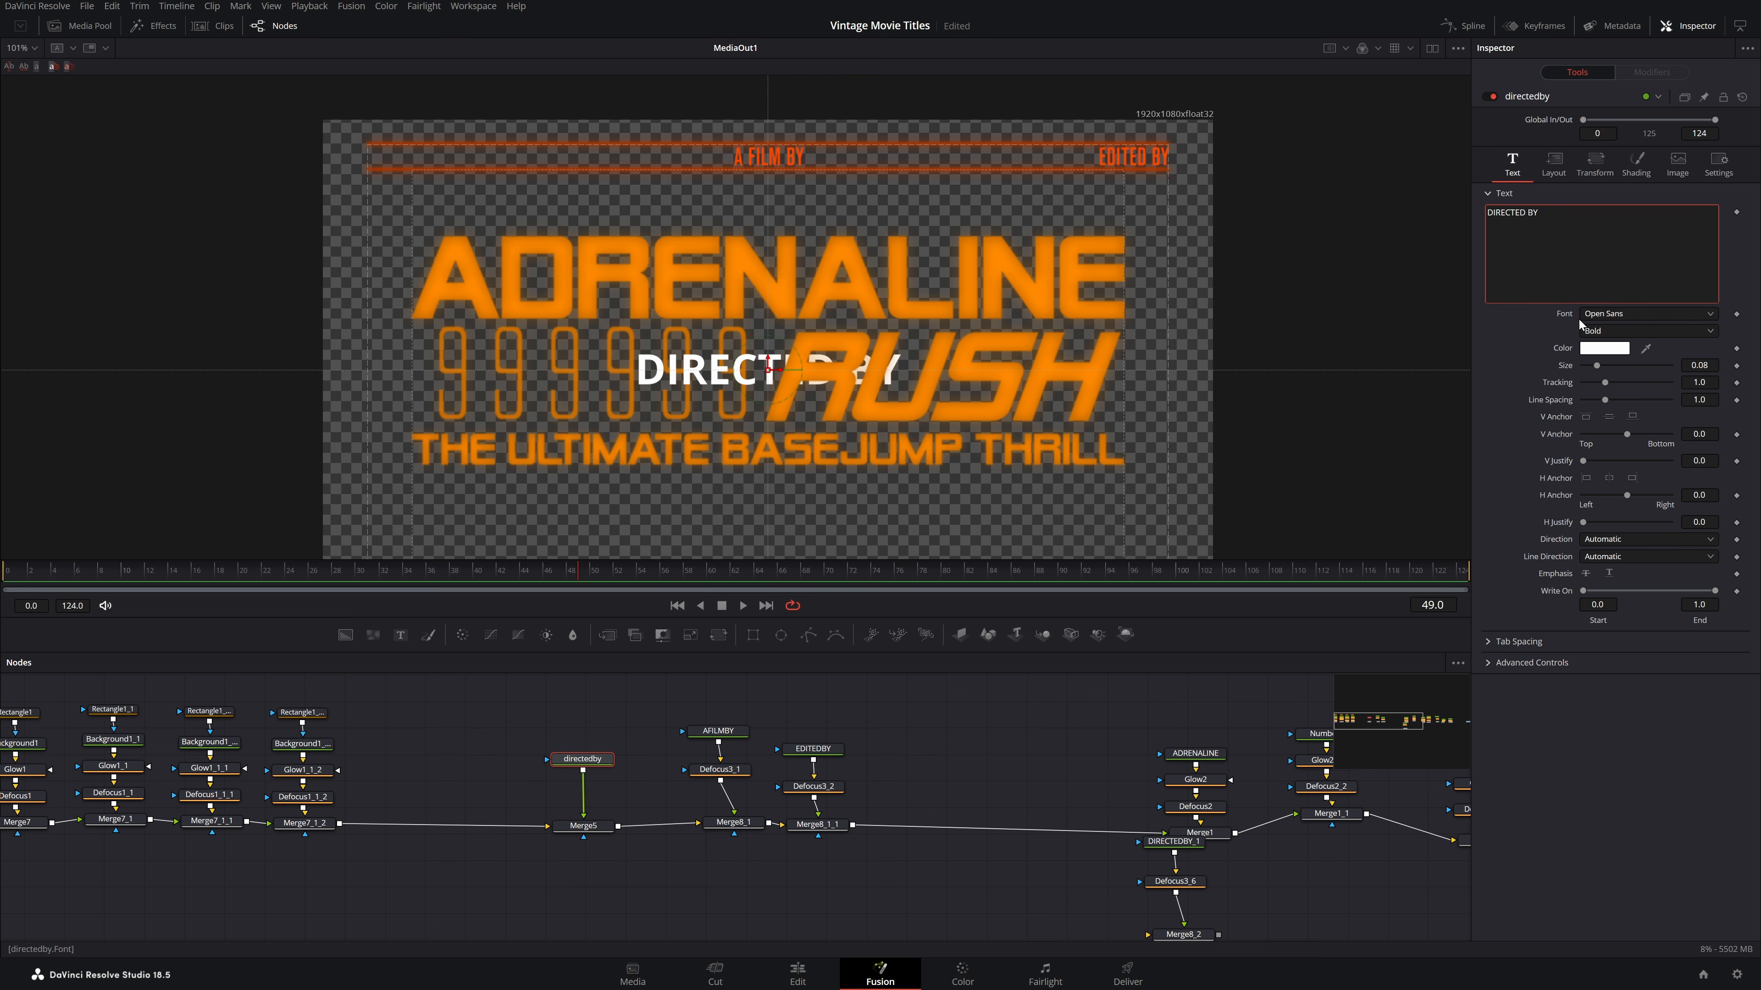
{"action": "left_click", "coordinate": [719, 752]}
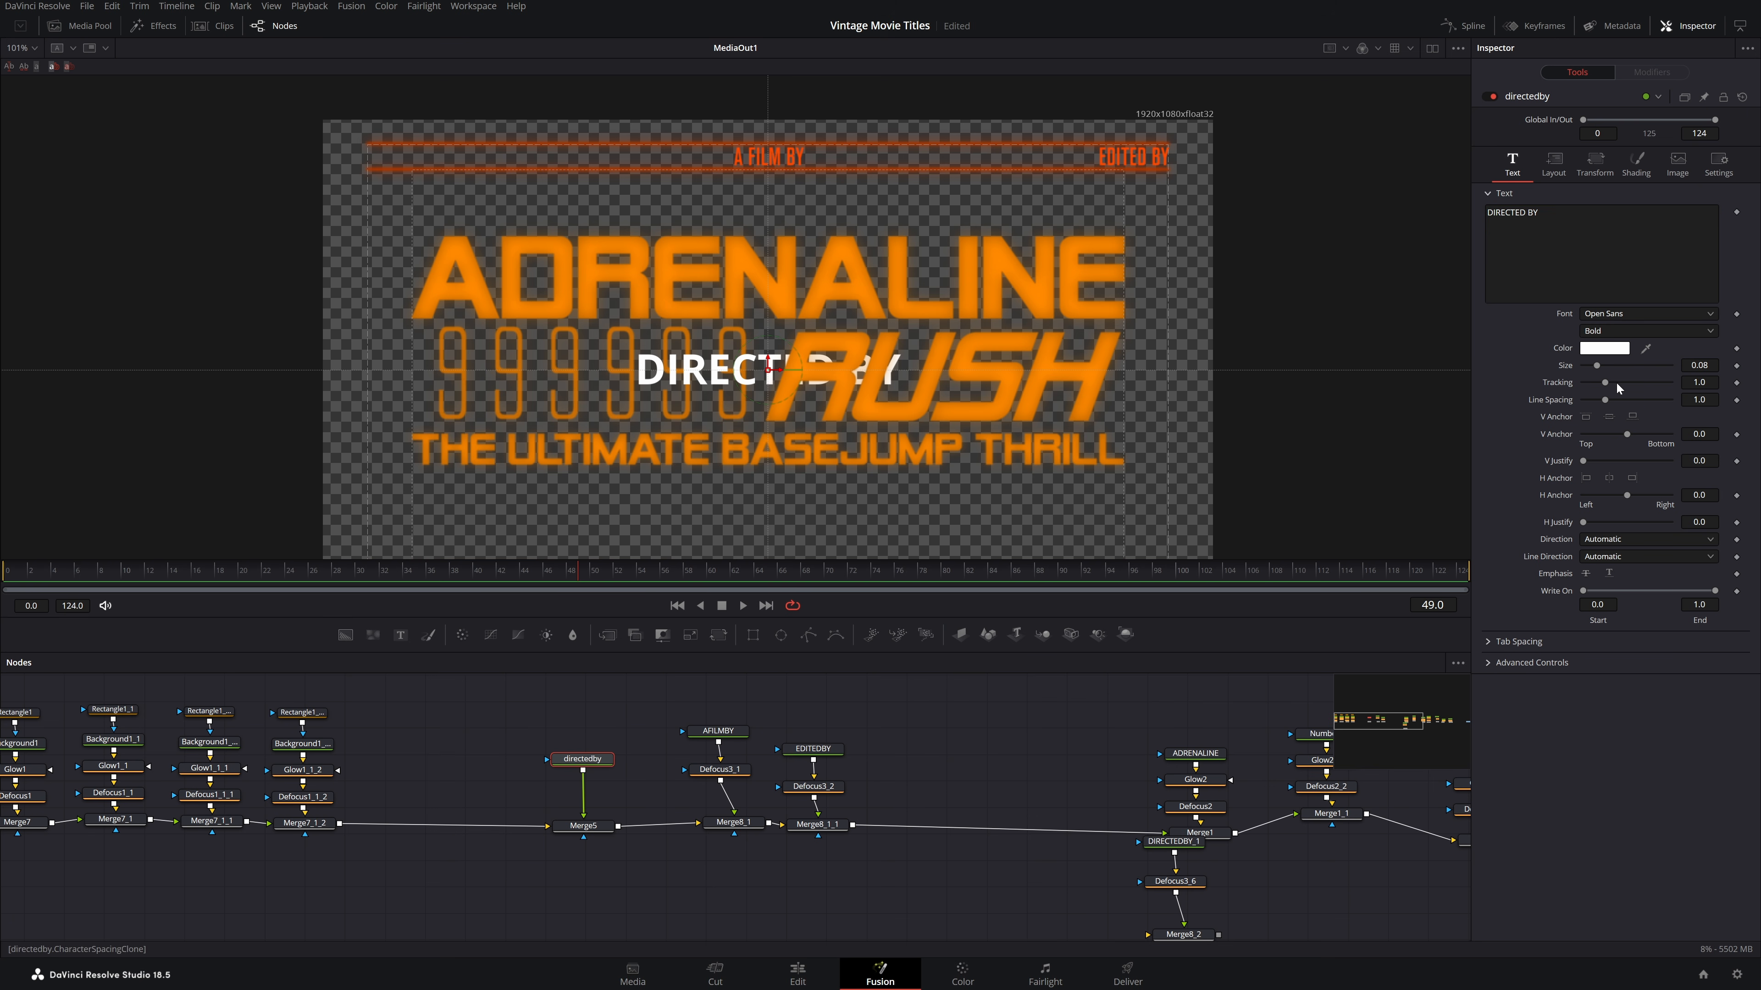
{"action": "left_click", "coordinate": [1601, 315]}
{"action": "type", "text": "anc"}
{"action": "key", "text": "Return"}
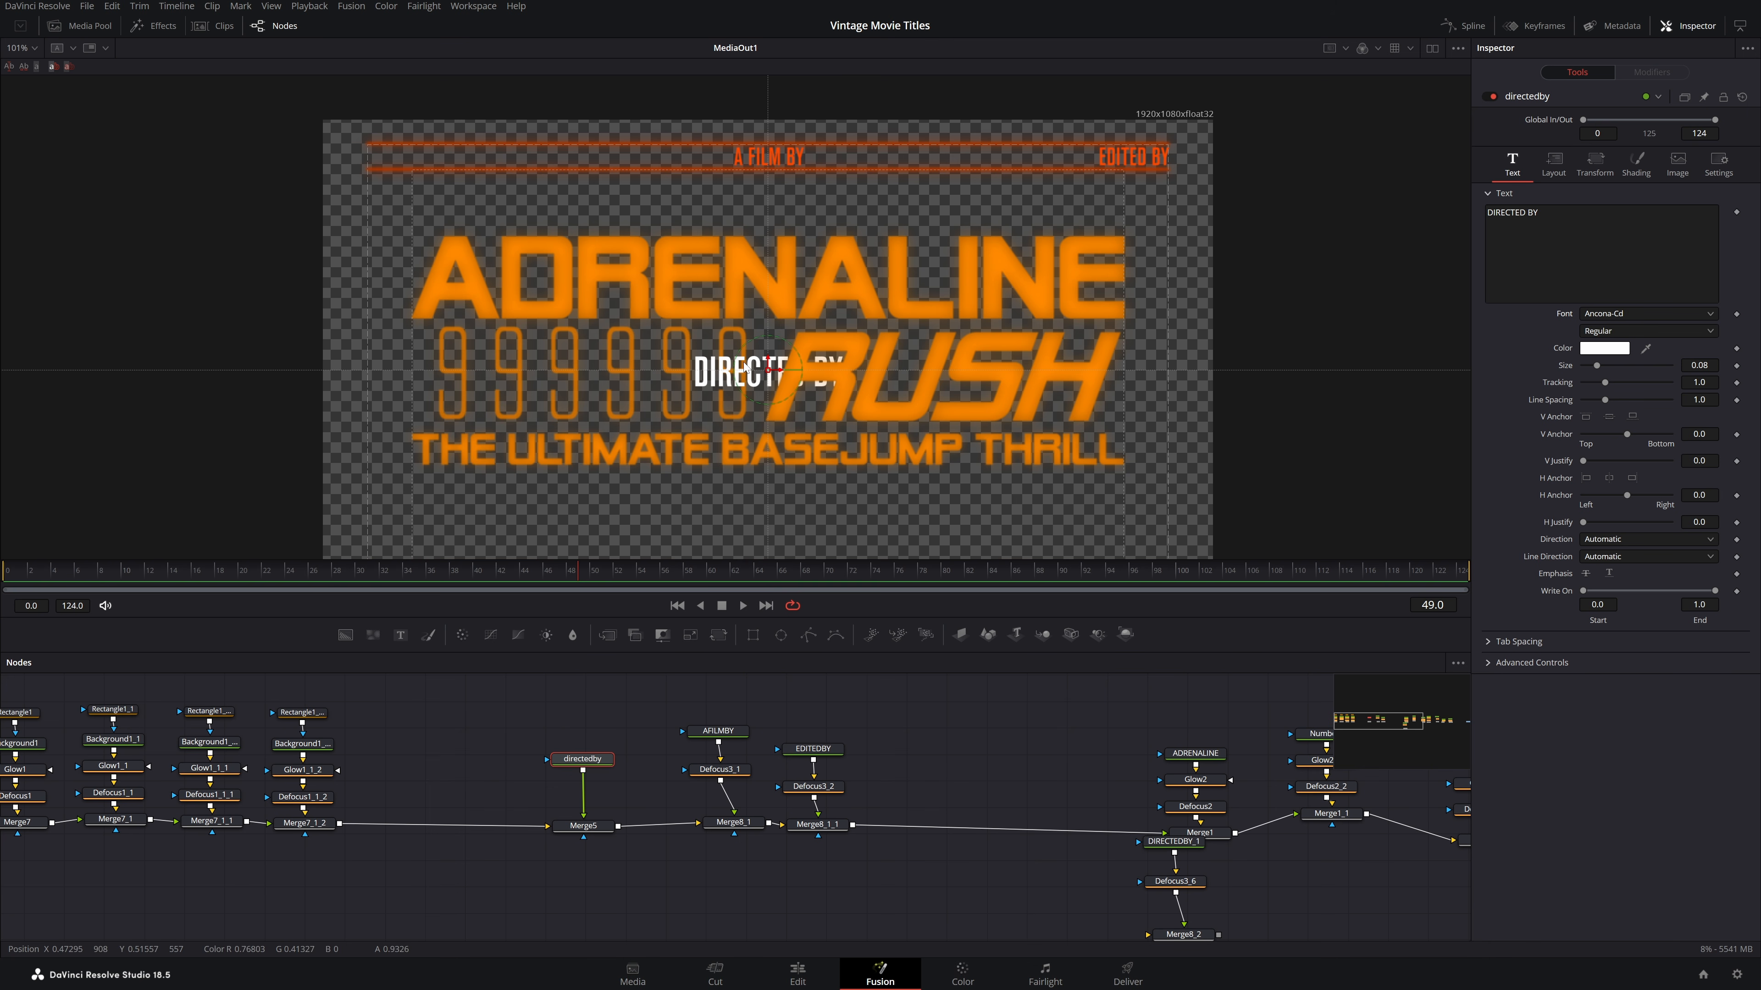
Position the DIRECTED BY text over the start of the top lines at Center X 0.131 and Y 0.929
{"action": "left_click", "coordinate": [1553, 173]}
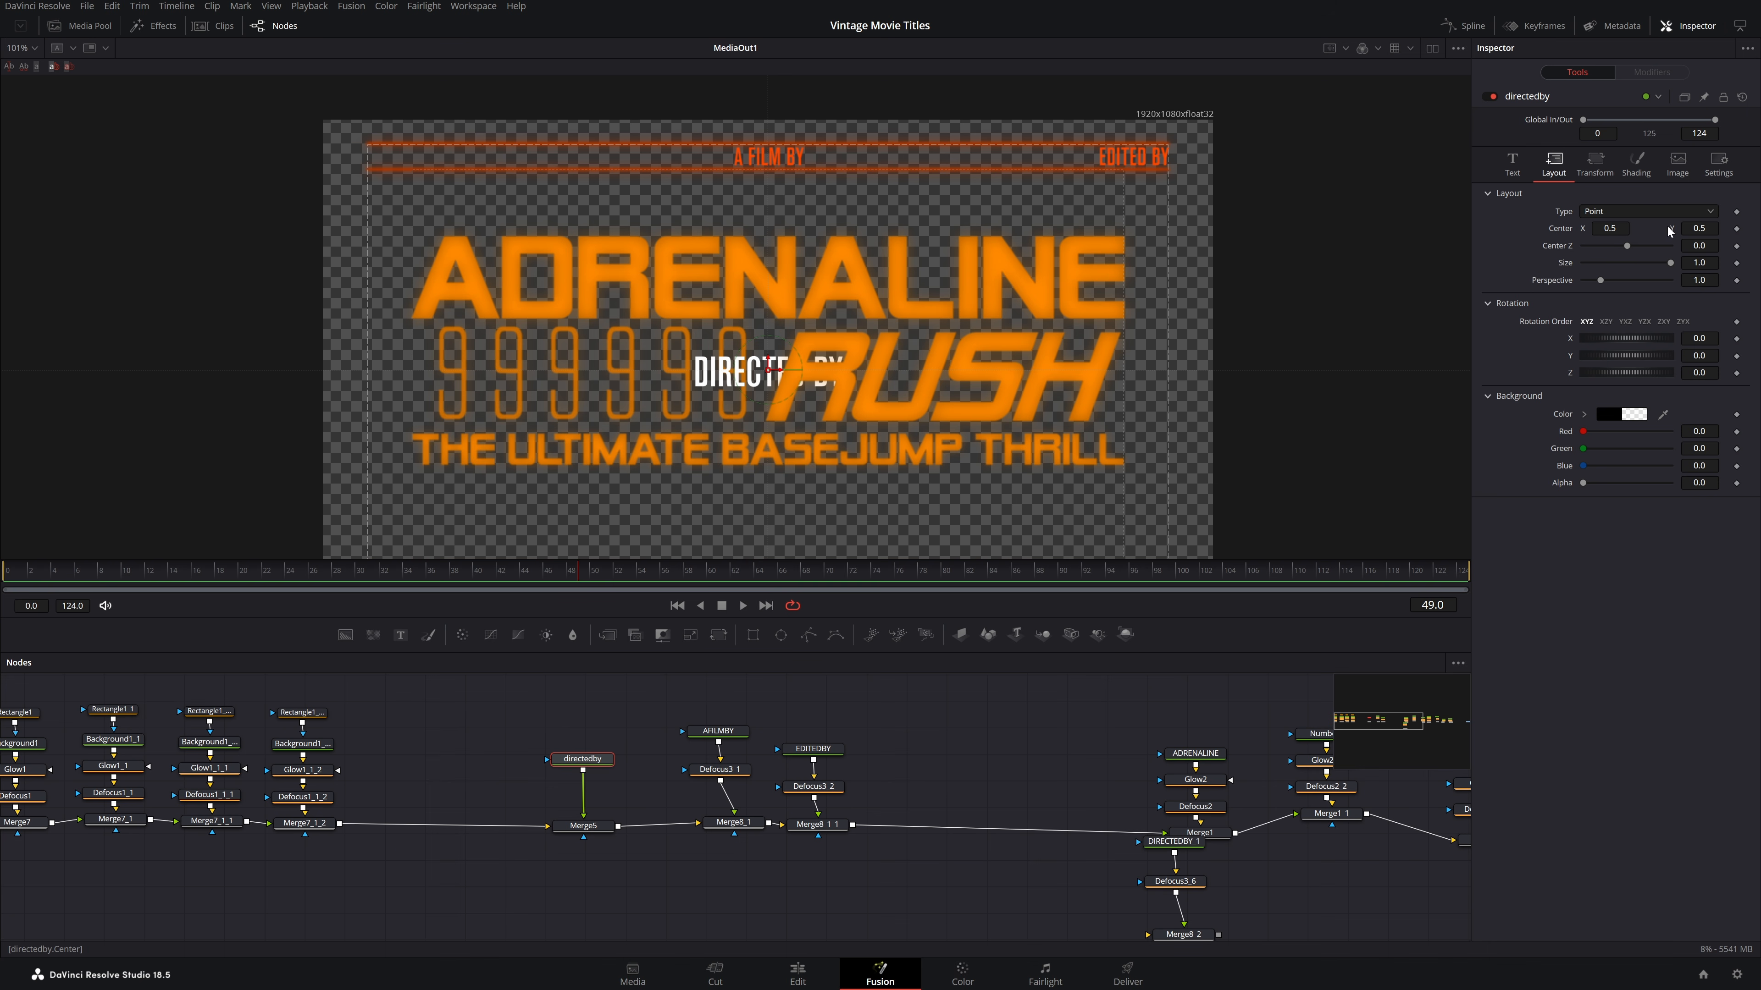
{"action": "left_click_drag", "start_coordinate": [1699, 228], "coordinate": [1758, 228]}
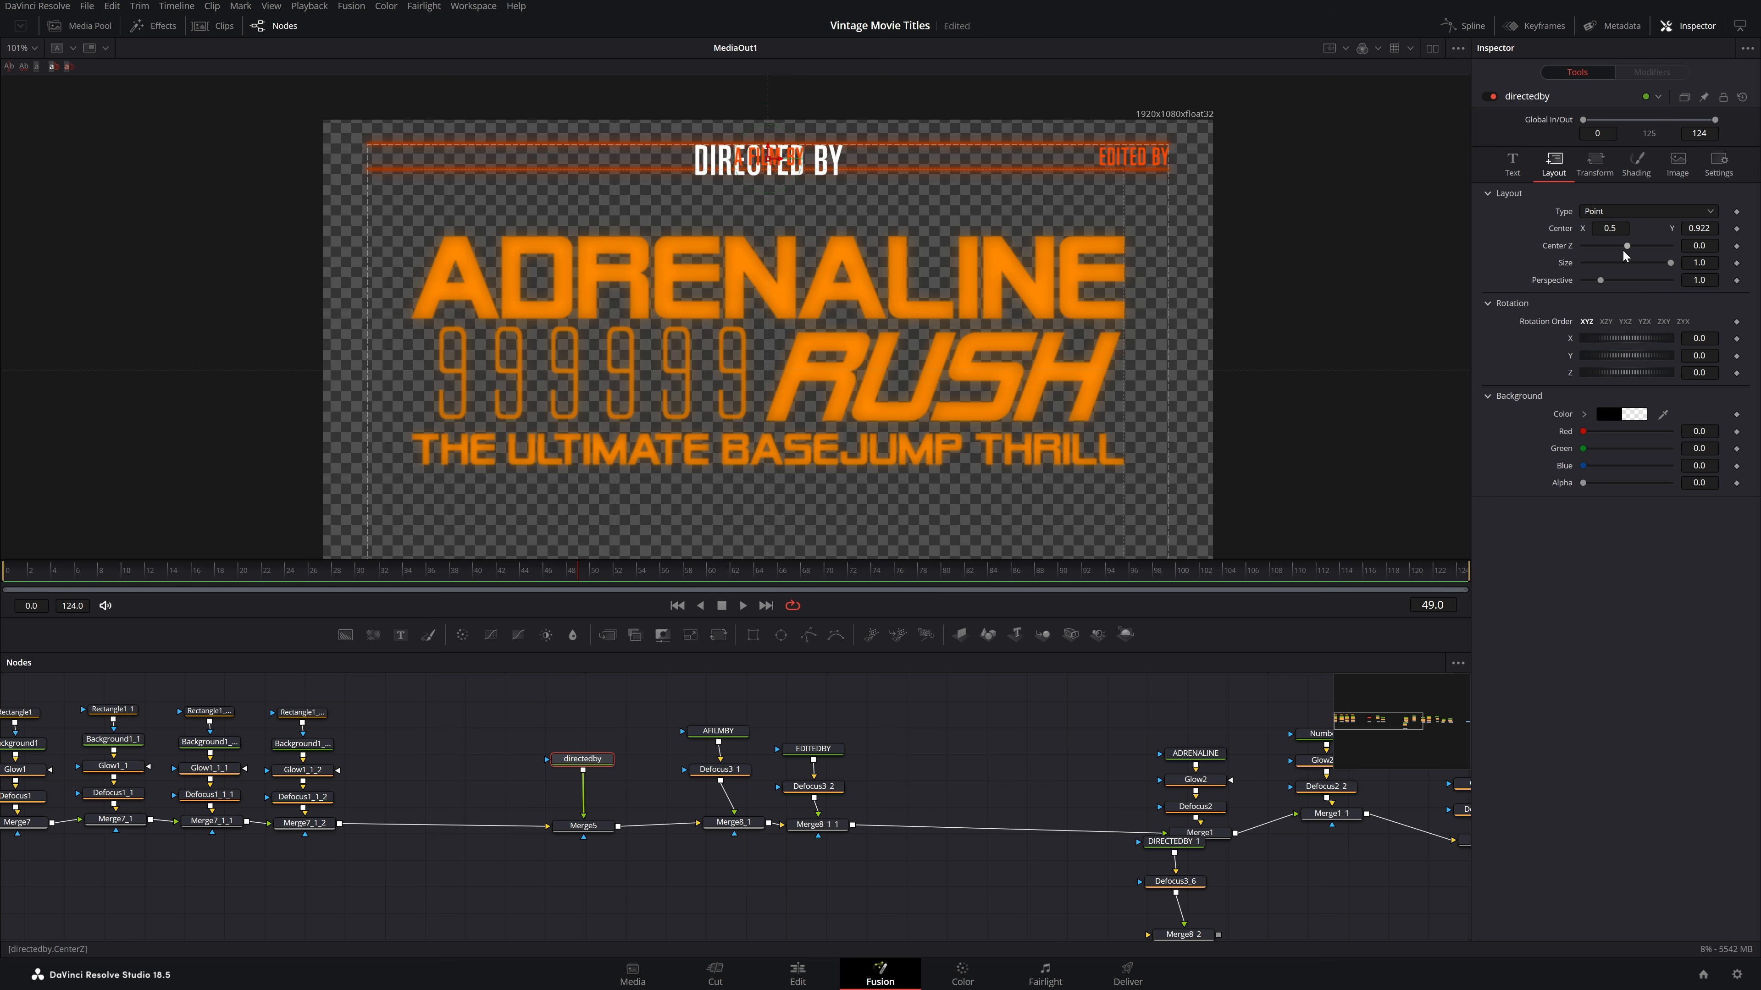
{"action": "left_click_drag", "start_coordinate": [768, 158], "coordinate": [463, 158]}
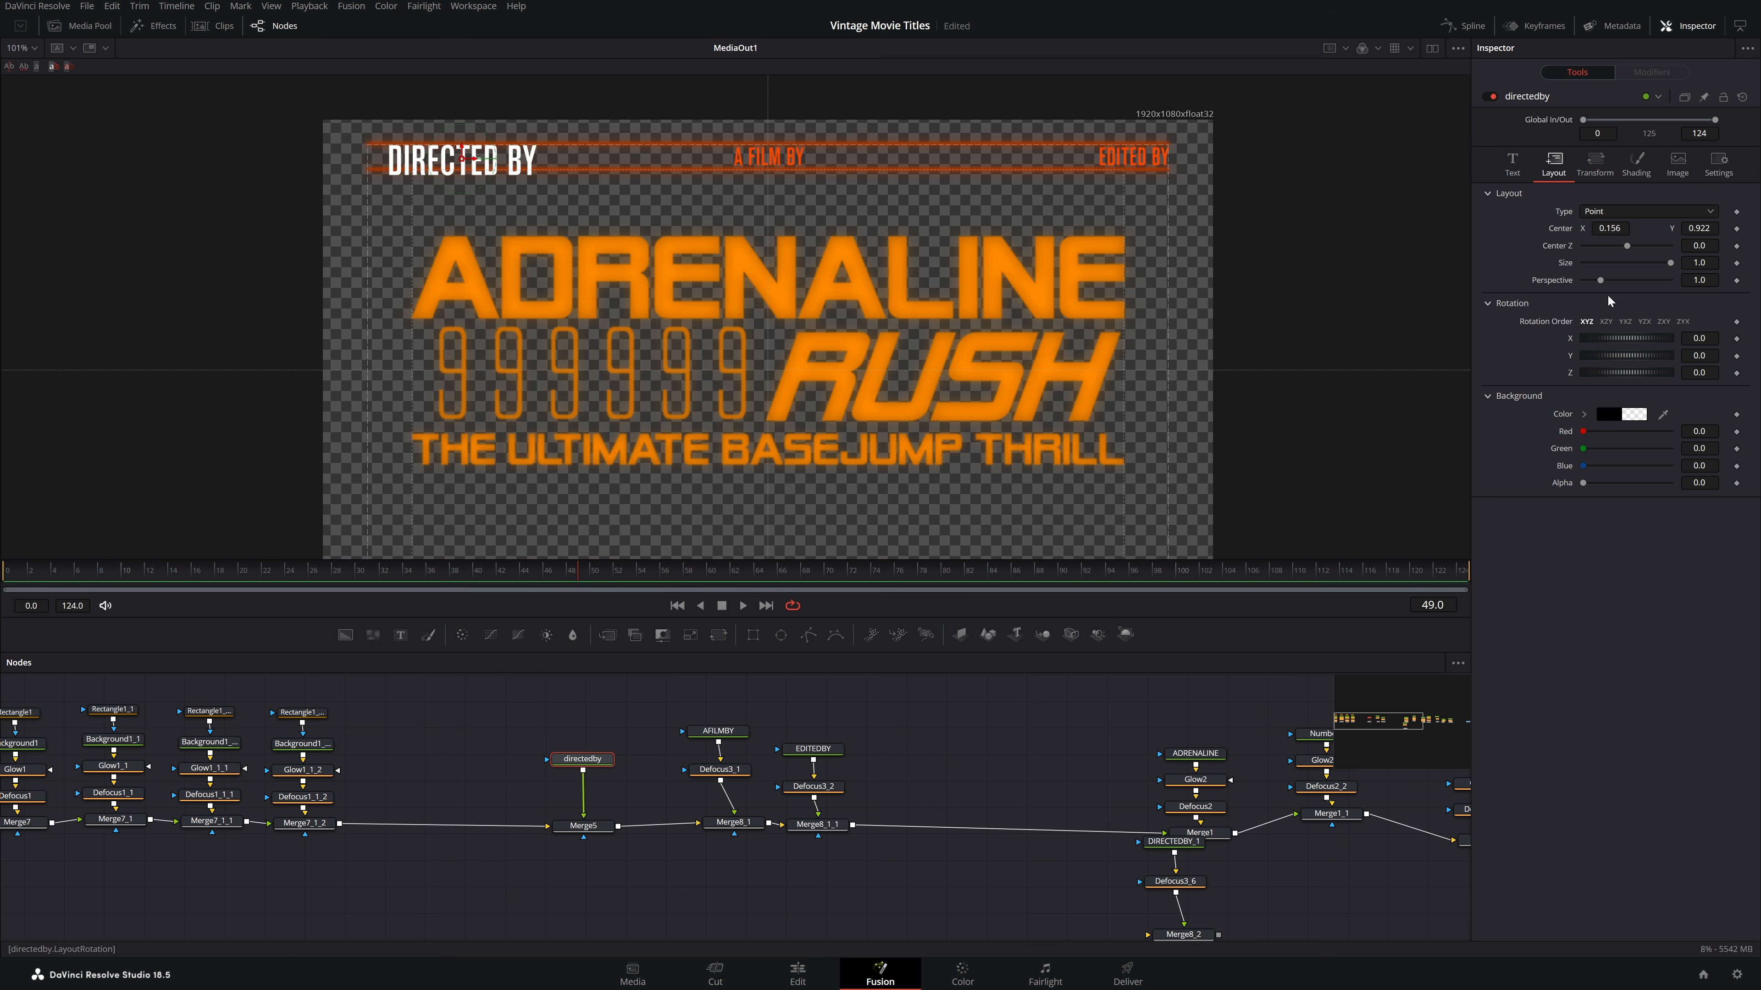
{"action": "scroll", "coordinate": [610, 218], "scroll_direction": "up", "scroll_amount": 2}
{"action": "left_click_drag", "start_coordinate": [610, 218], "coordinate": [872, 402]}
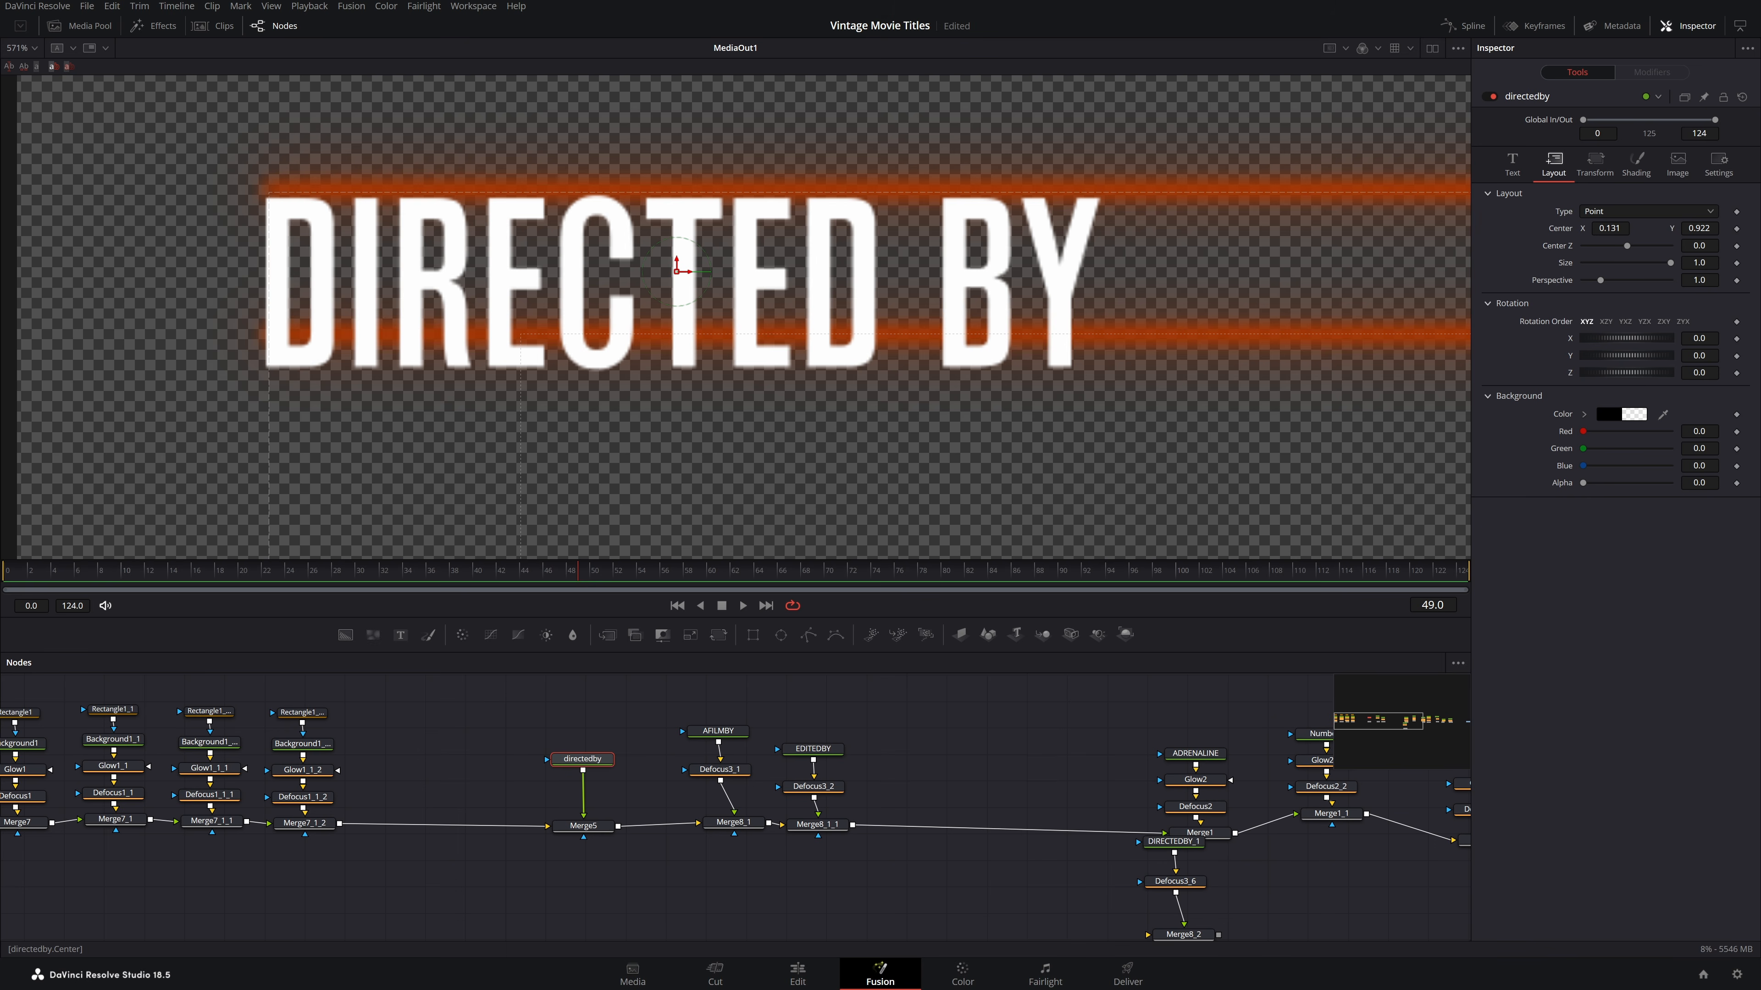
{"action": "left_click_drag", "start_coordinate": [1694, 228], "coordinate": [1699, 228]}
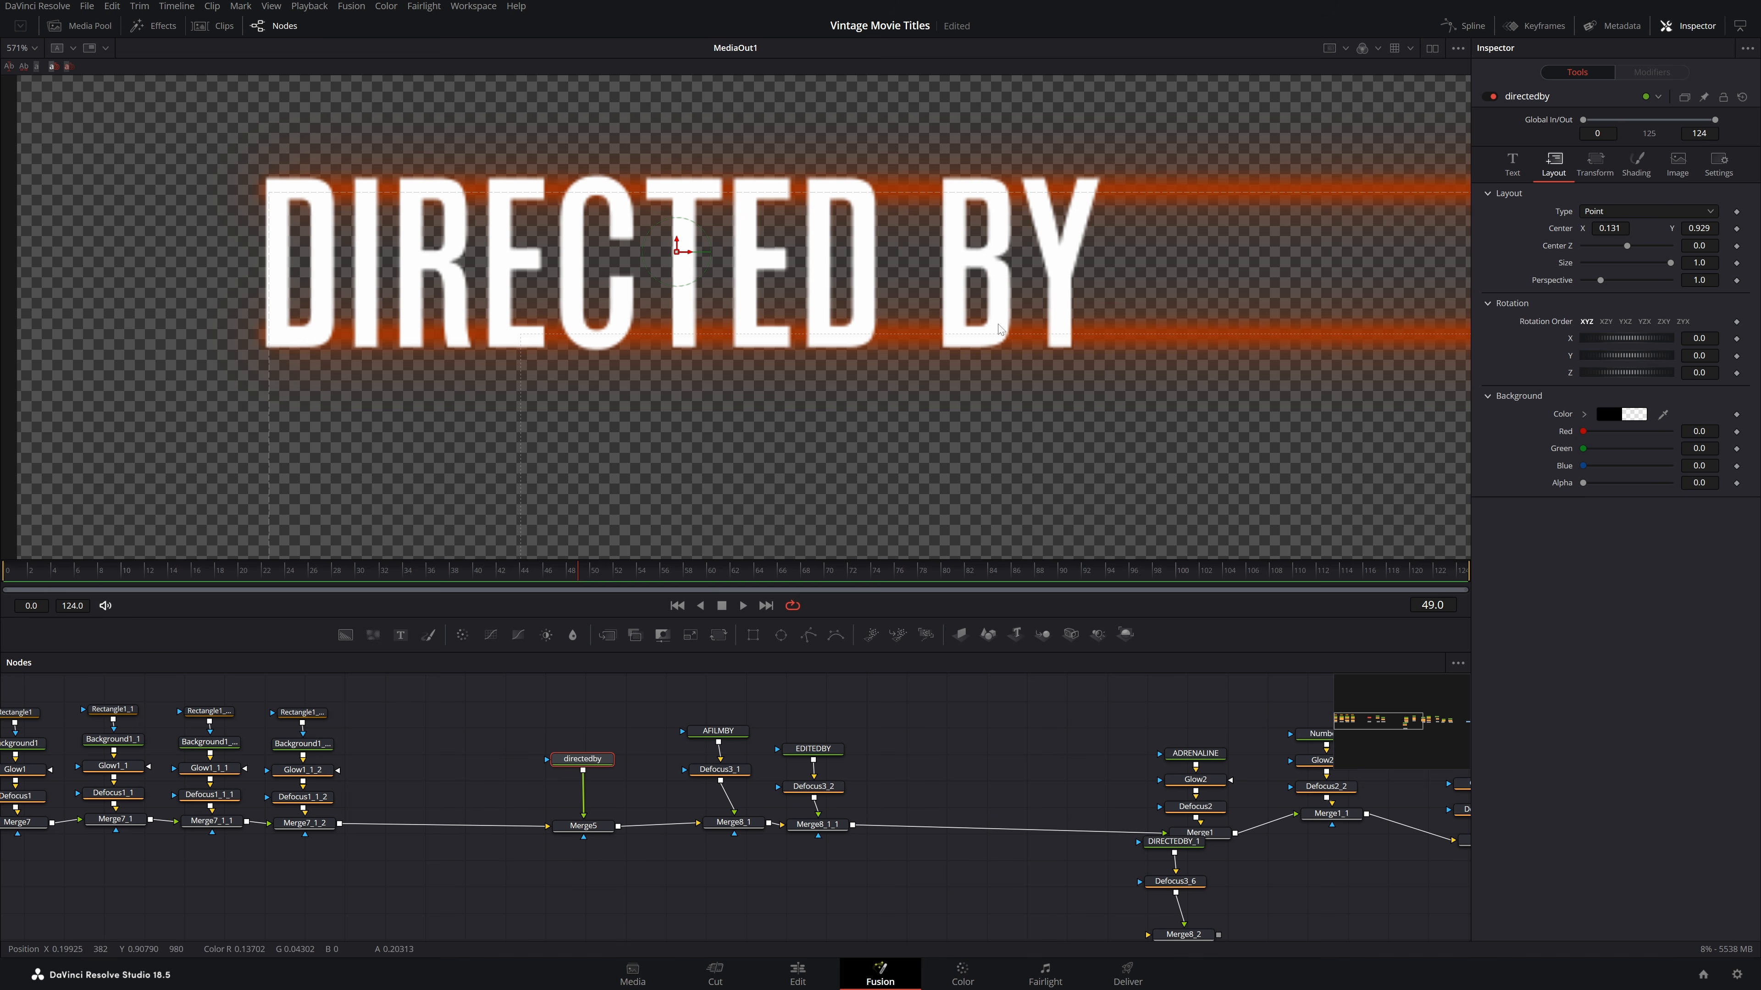
Reduce the DIRECTED BY text size to about 0.045 and set its Center X to 0.096 to align with the lines' start
{"action": "left_click", "coordinate": [1528, 168]}
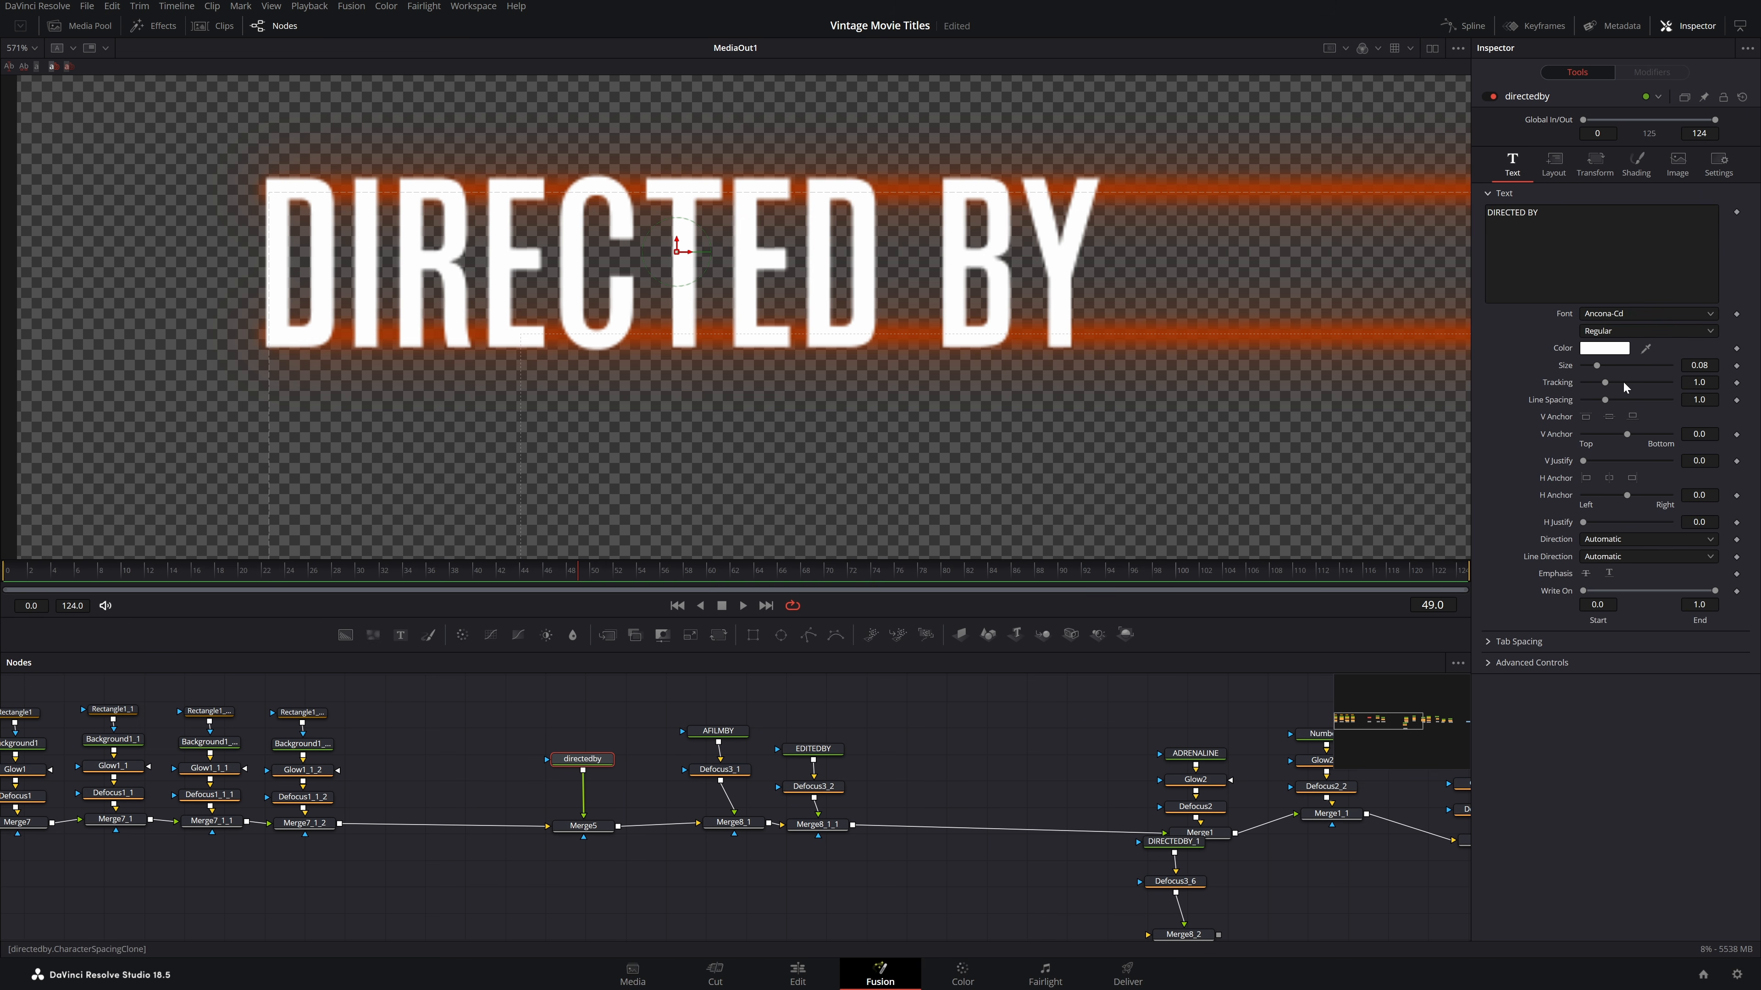
{"action": "left_click_drag", "start_coordinate": [1596, 365], "coordinate": [1591, 365]}
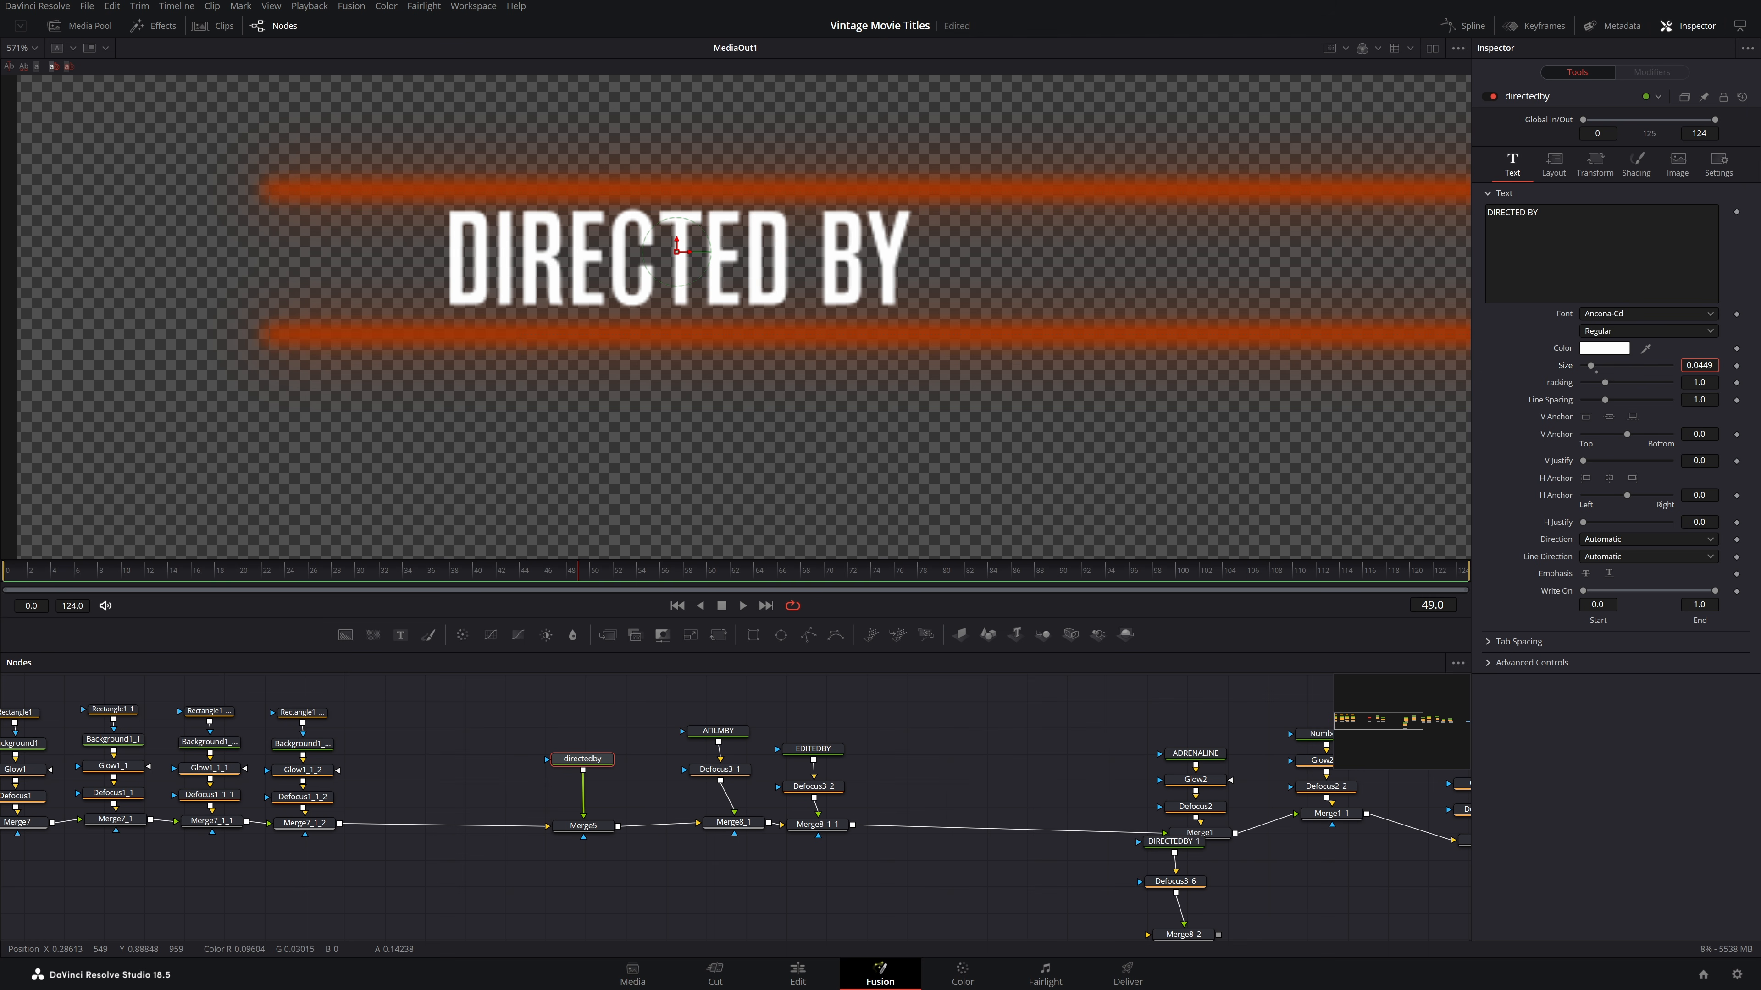
{"action": "left_click", "coordinate": [1554, 167]}
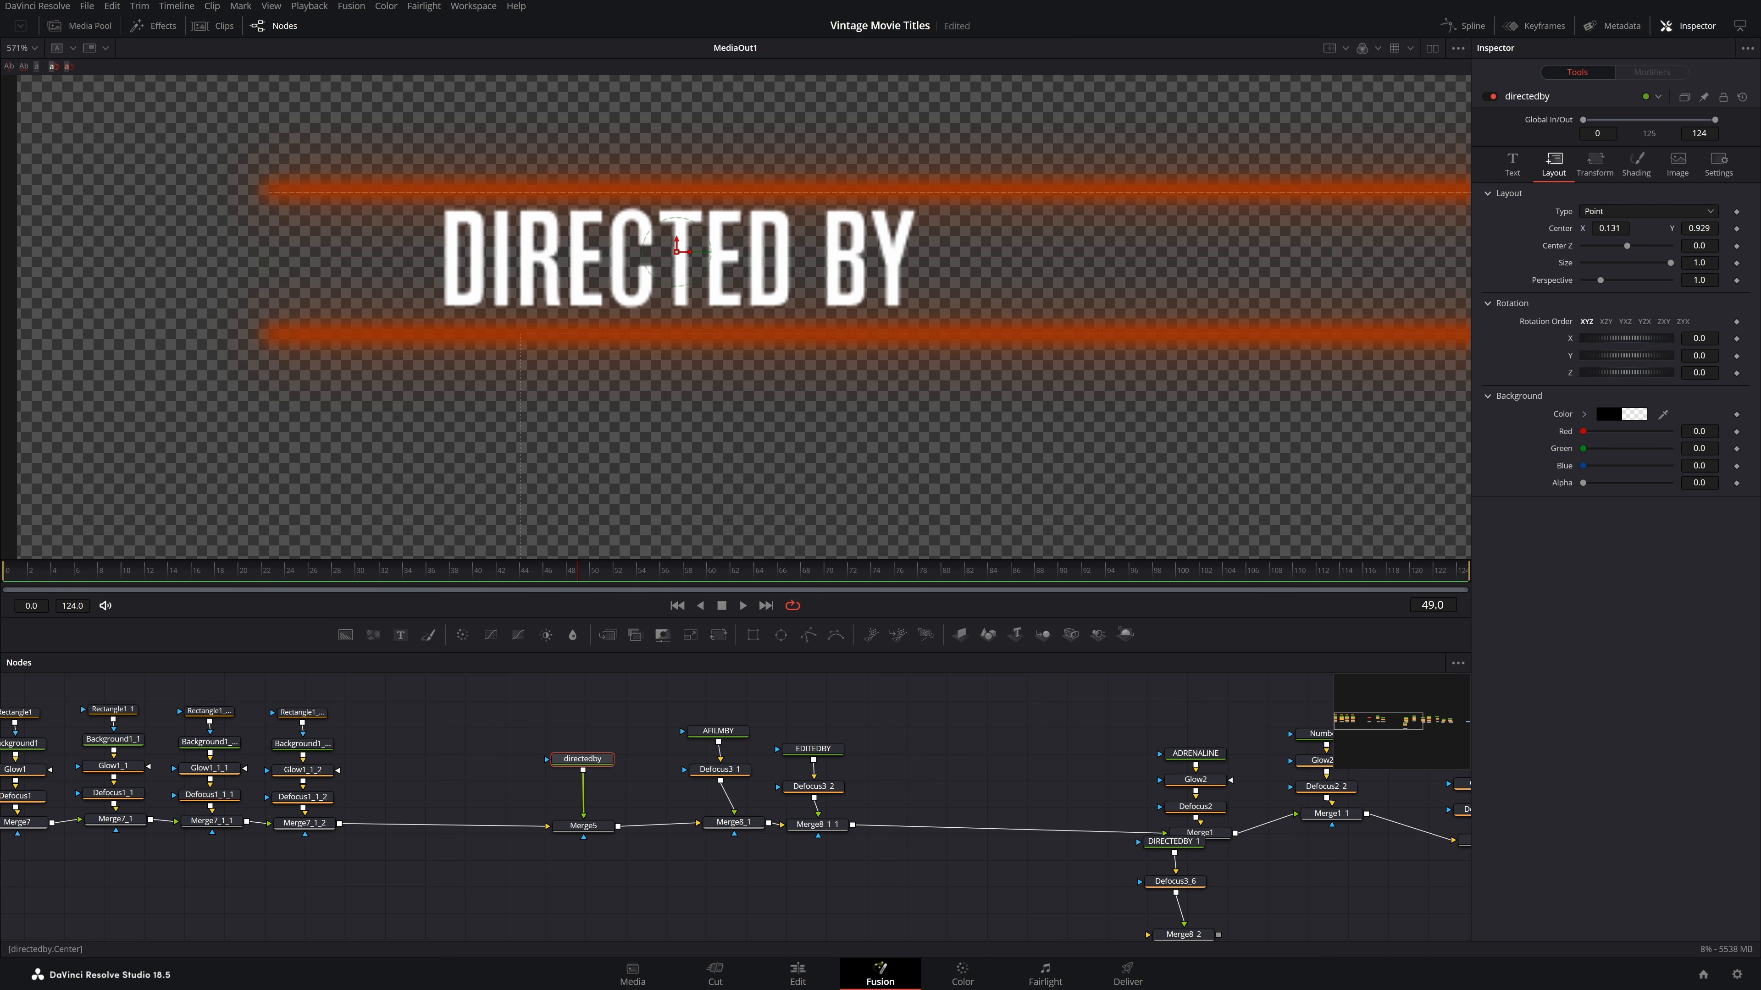
{"action": "left_click_drag", "start_coordinate": [1609, 229], "coordinate": [1585, 229]}
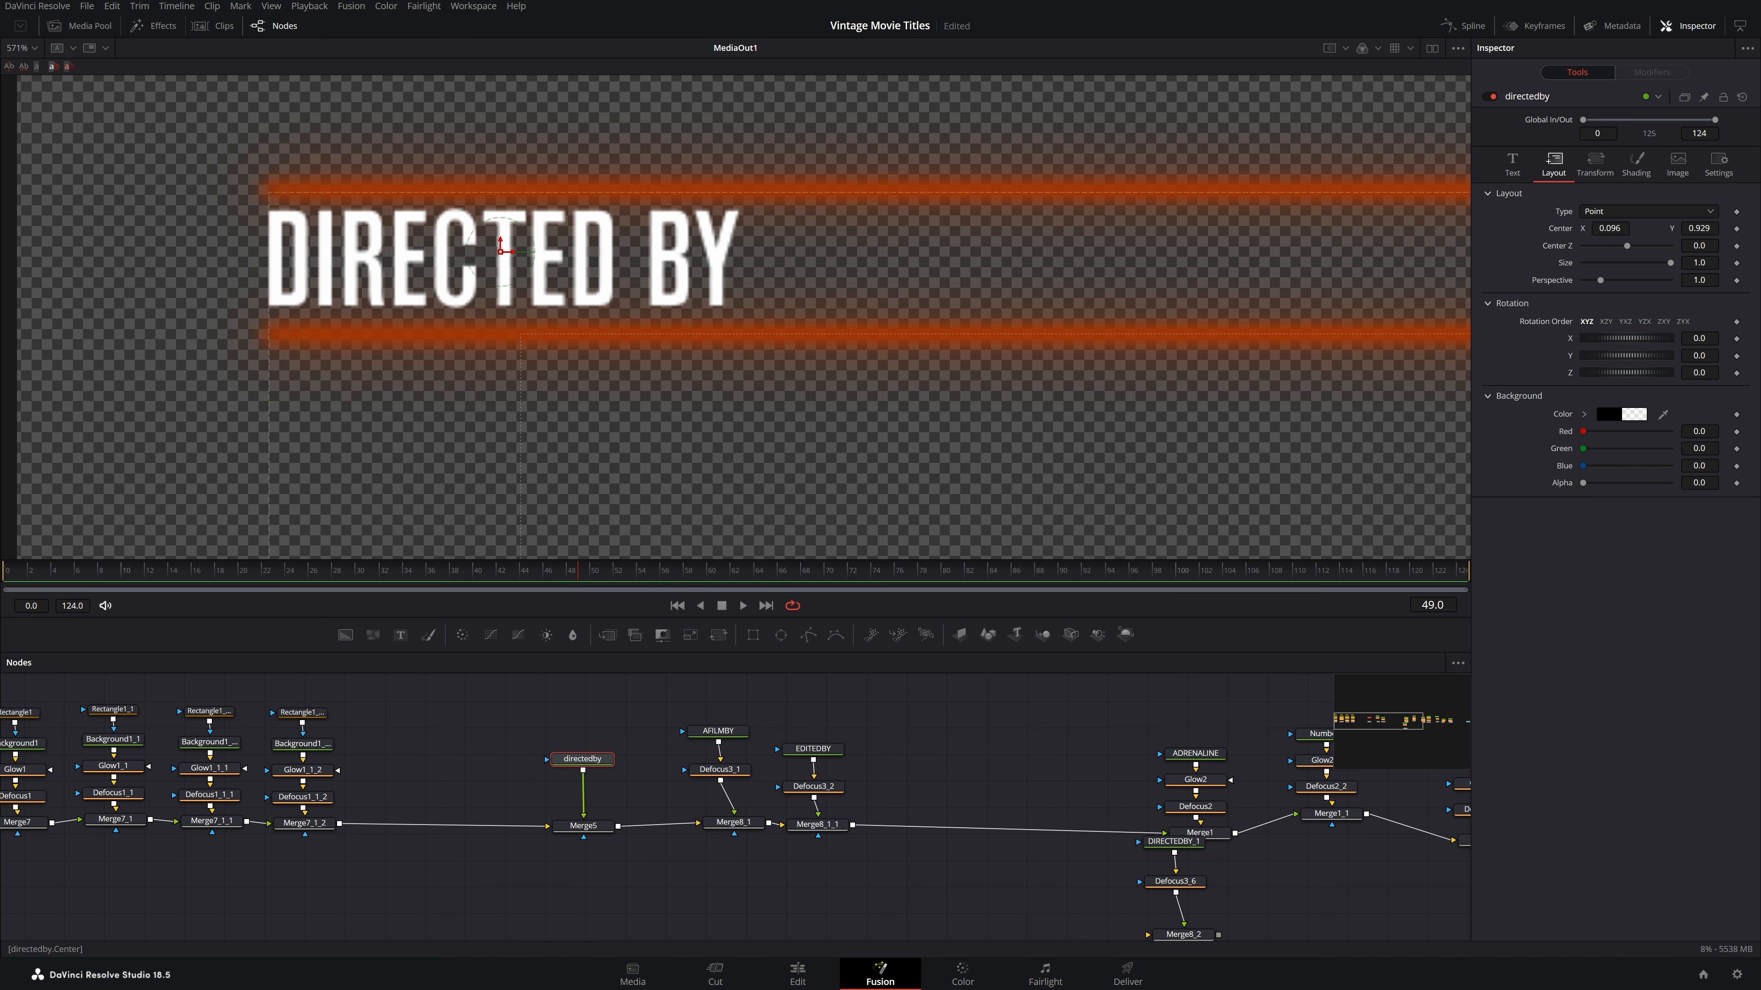
Set the DIRECTED BY text's Center Y to 0.93 to adjust its height between the two lines
{"action": "left_click_drag", "start_coordinate": [1698, 229], "coordinate": [1697, 228]}
{"action": "left_click", "coordinate": [1709, 228]}
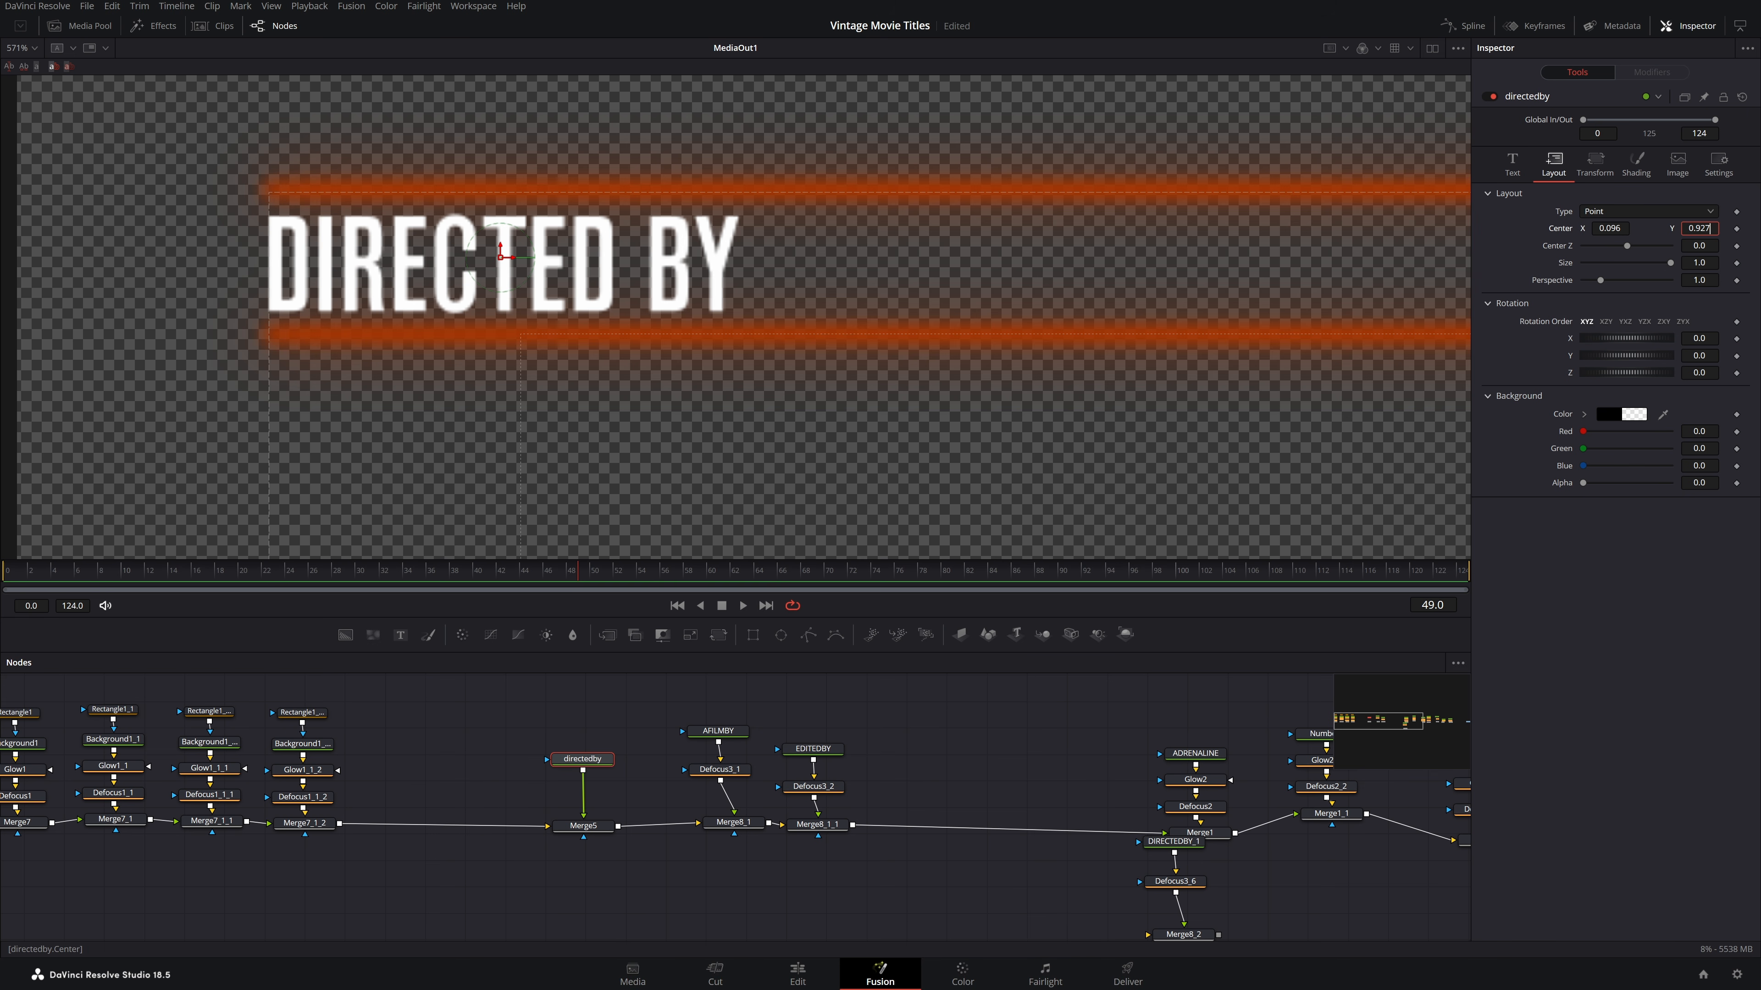
{"action": "key", "text": "BackSpace"}
{"action": "key", "text": "BackSpace"}
{"action": "type", "text": "30"}
{"action": "key", "text": "Tab"}
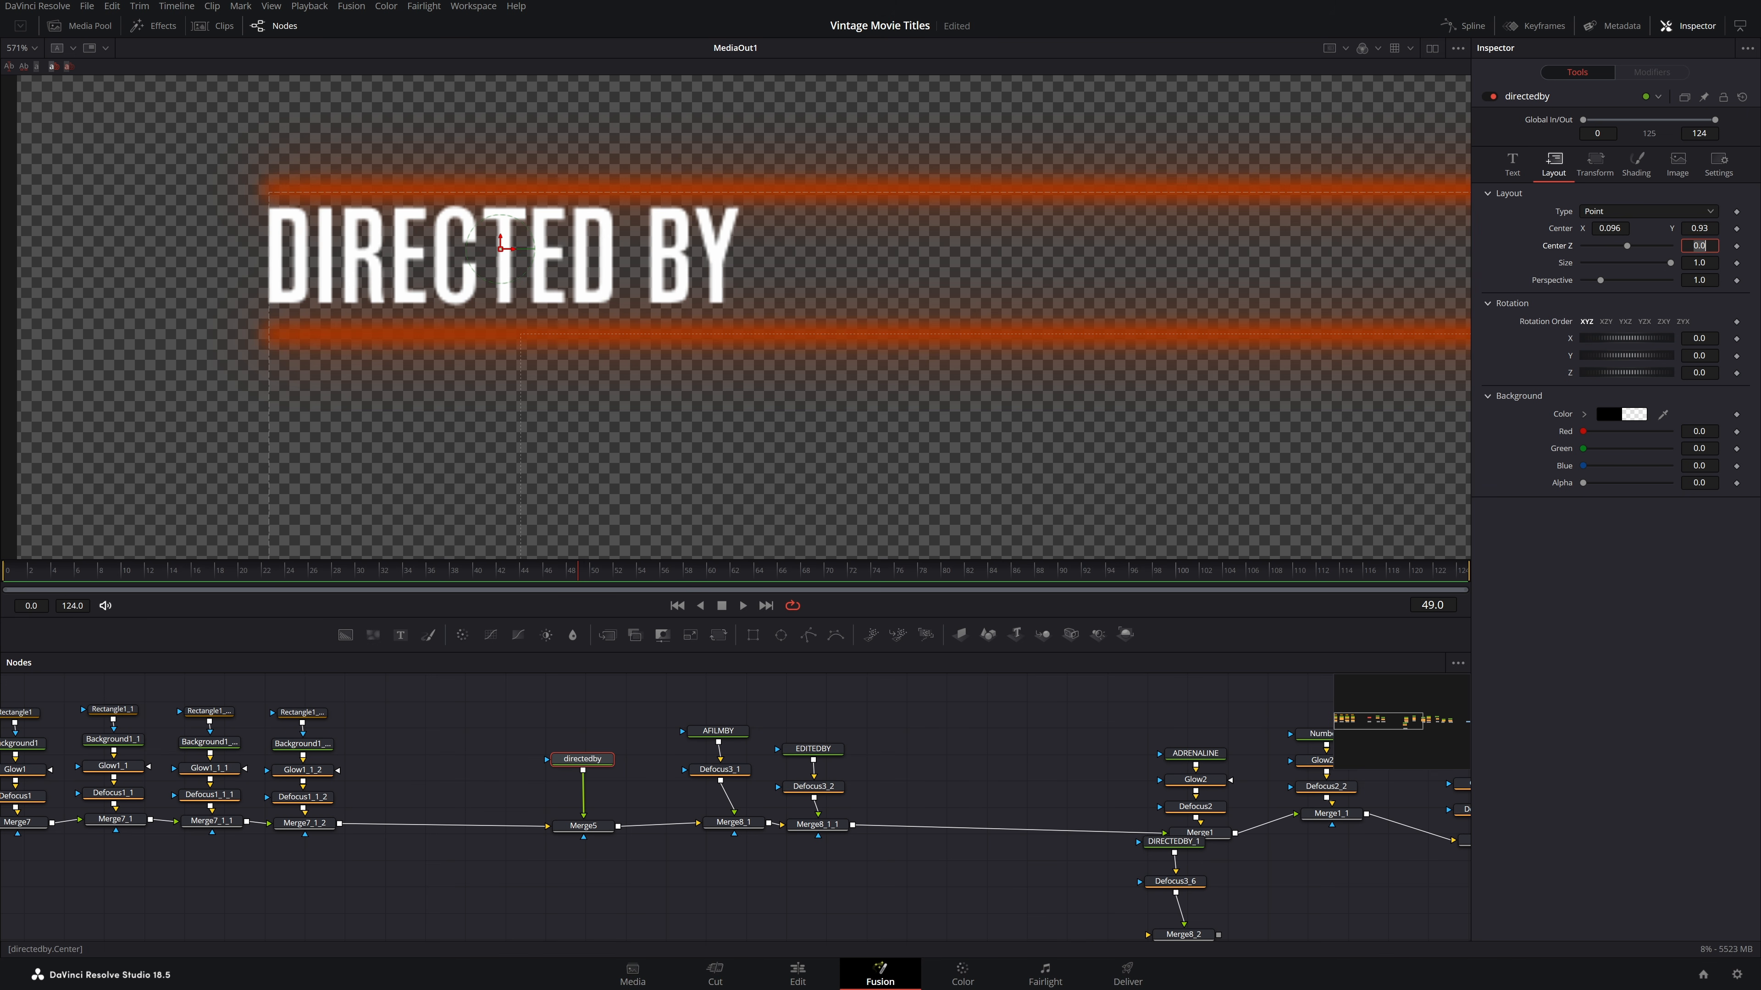
Set the DIRECTED BY text's Center Y to 0.929 to nudge it slightly lower between the lines
{"action": "left_click_drag", "start_coordinate": [1699, 228], "coordinate": [1693, 228]}
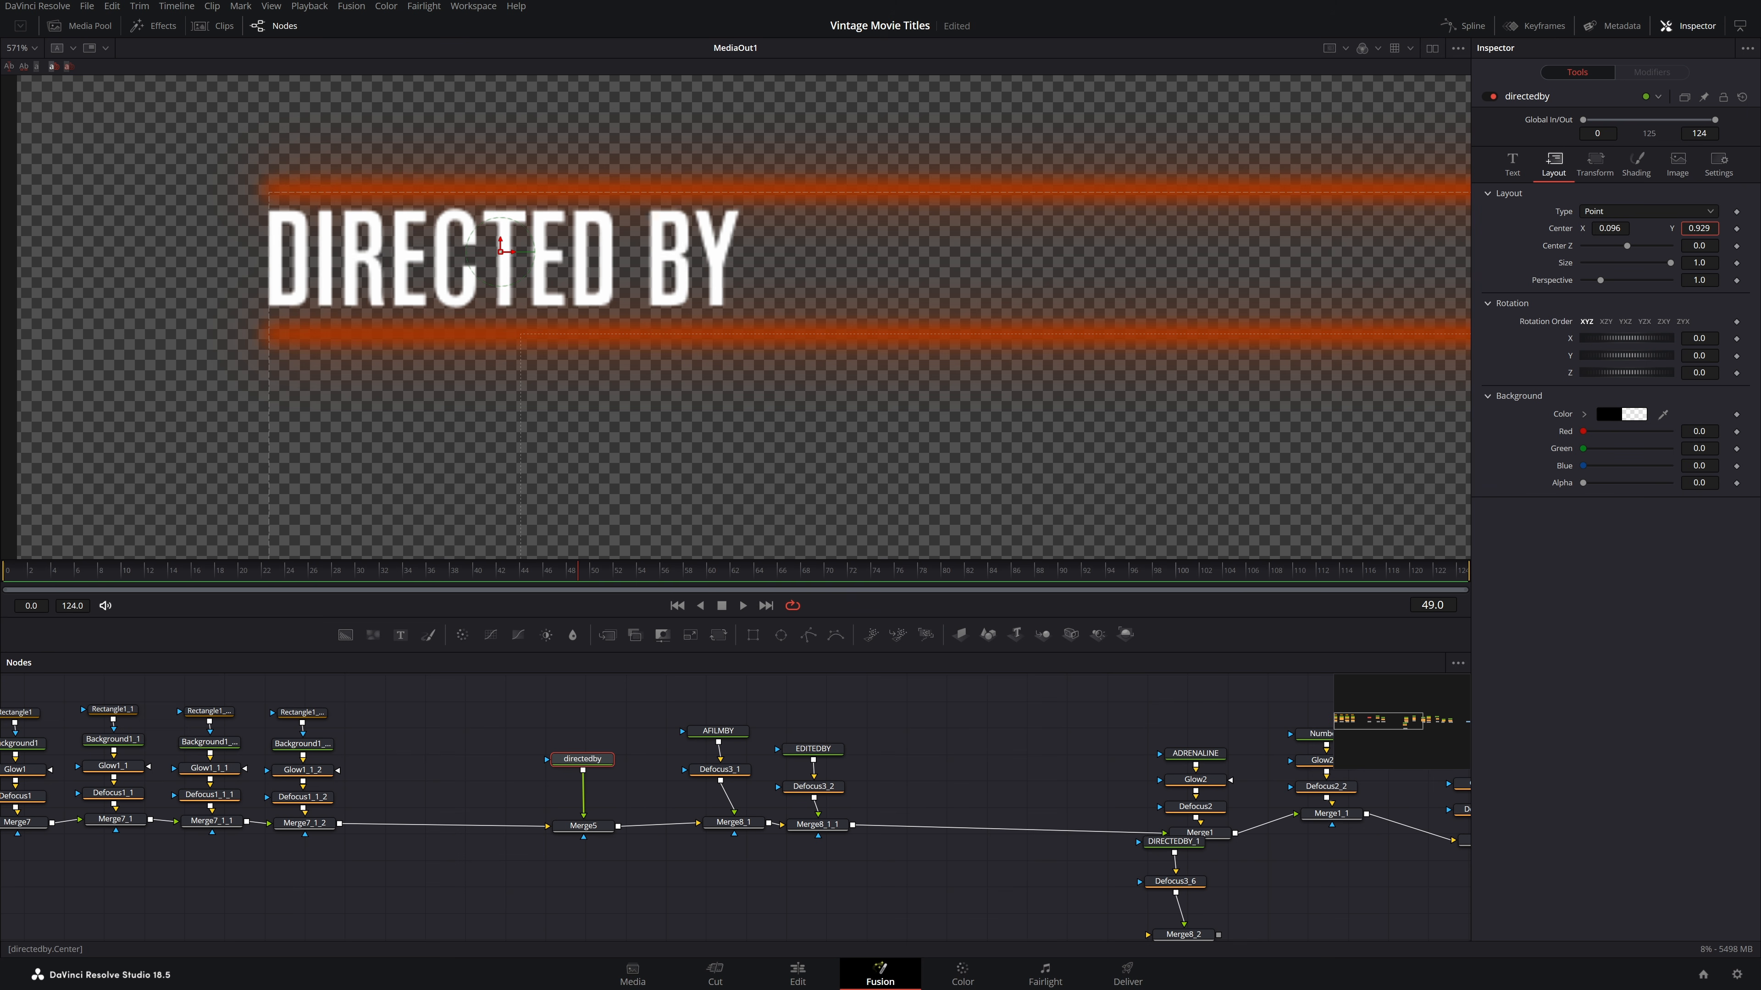
Try a tracking of about 1.024 on the DIRECTED BY text and reset it to the default
{"action": "left_click", "coordinate": [1513, 166]}
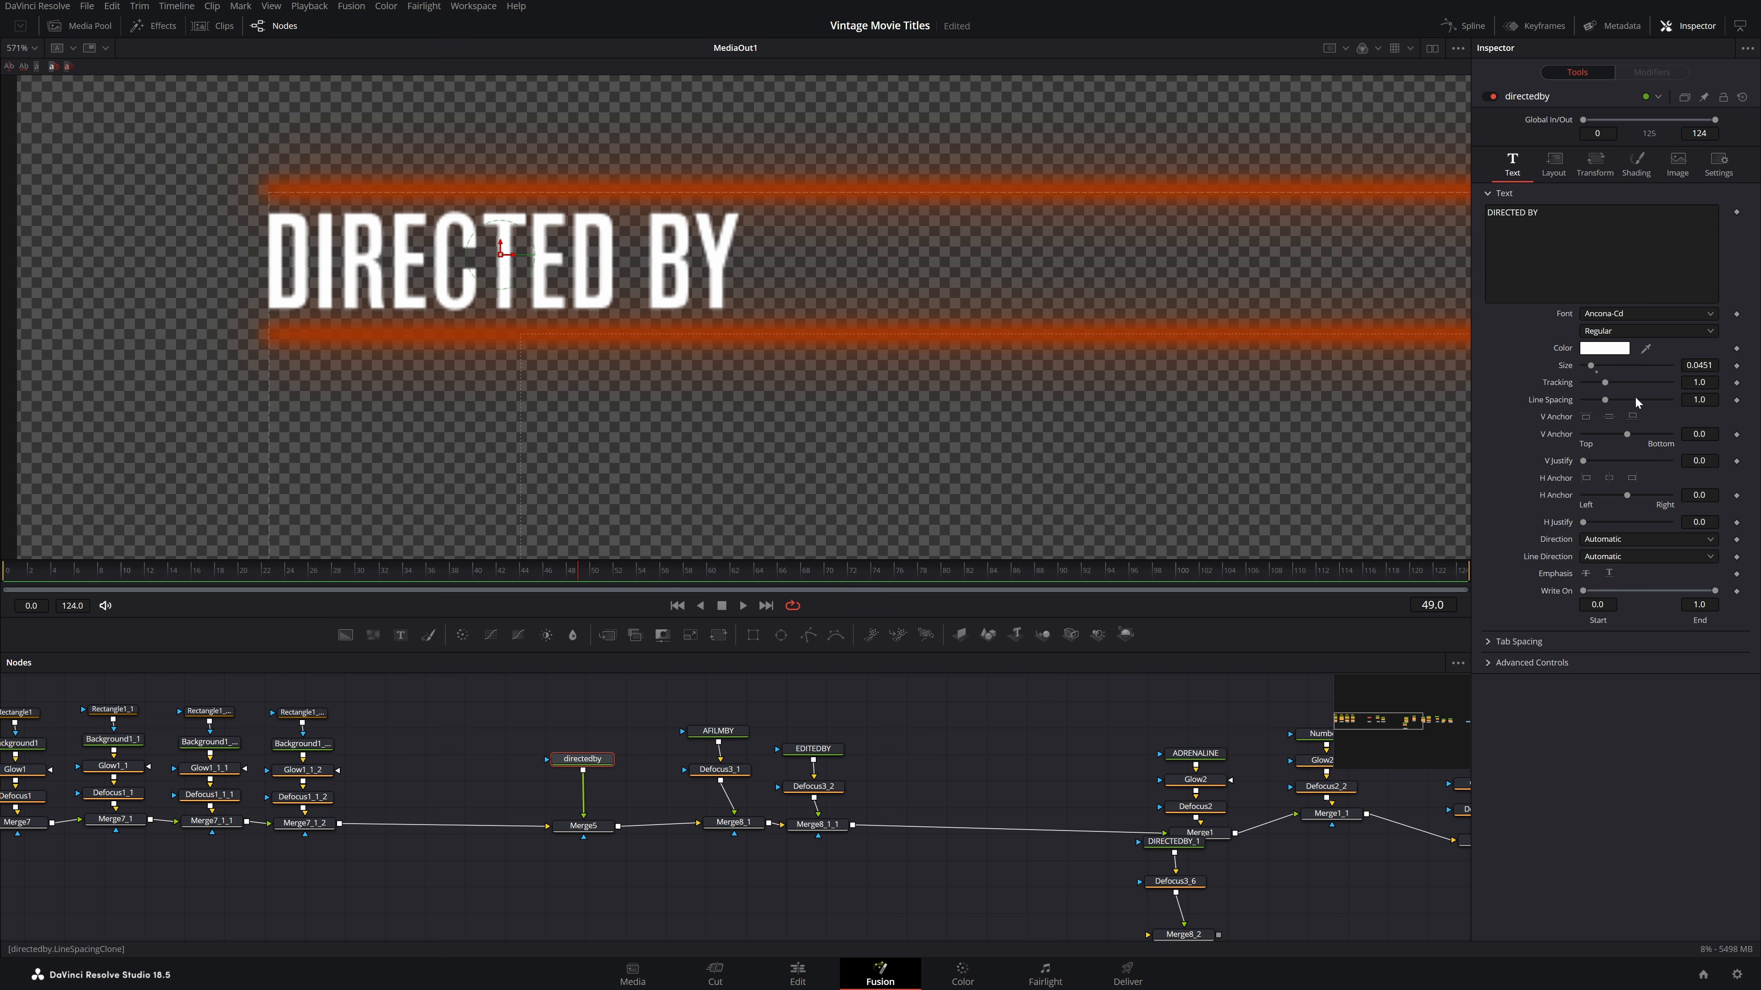
{"action": "left_click_drag", "start_coordinate": [1699, 383], "coordinate": [1716, 382]}
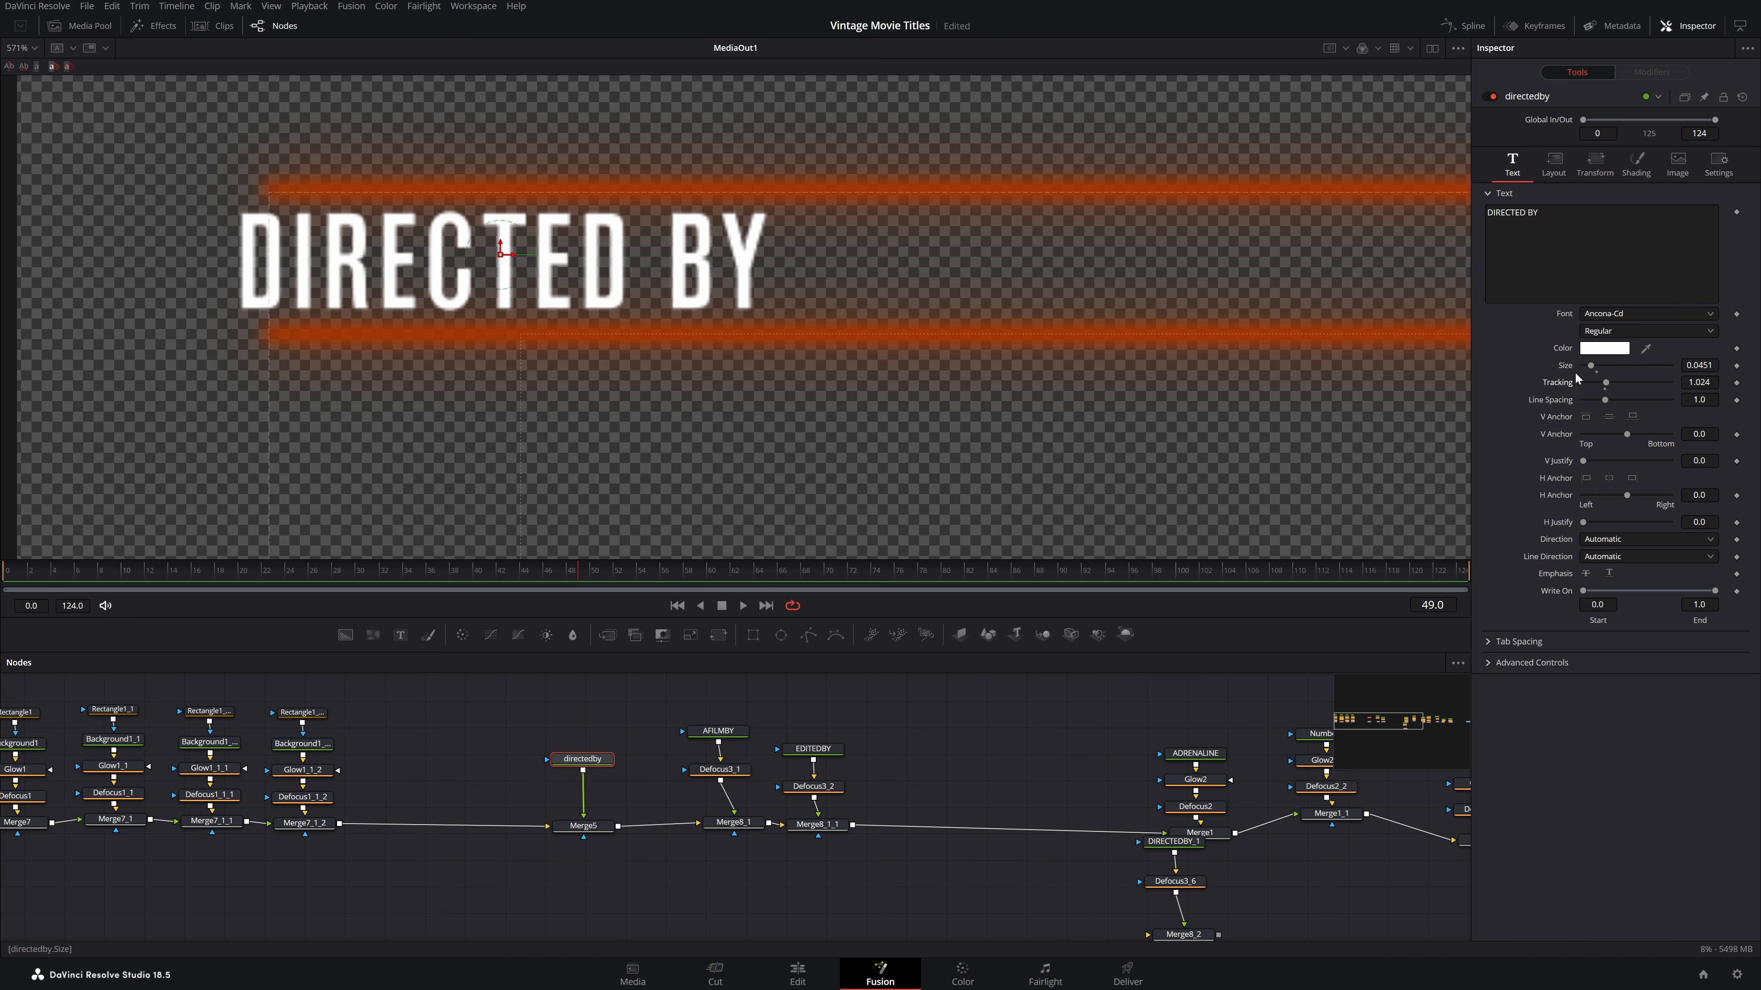
{"action": "double_click", "coordinate": [1560, 384]}
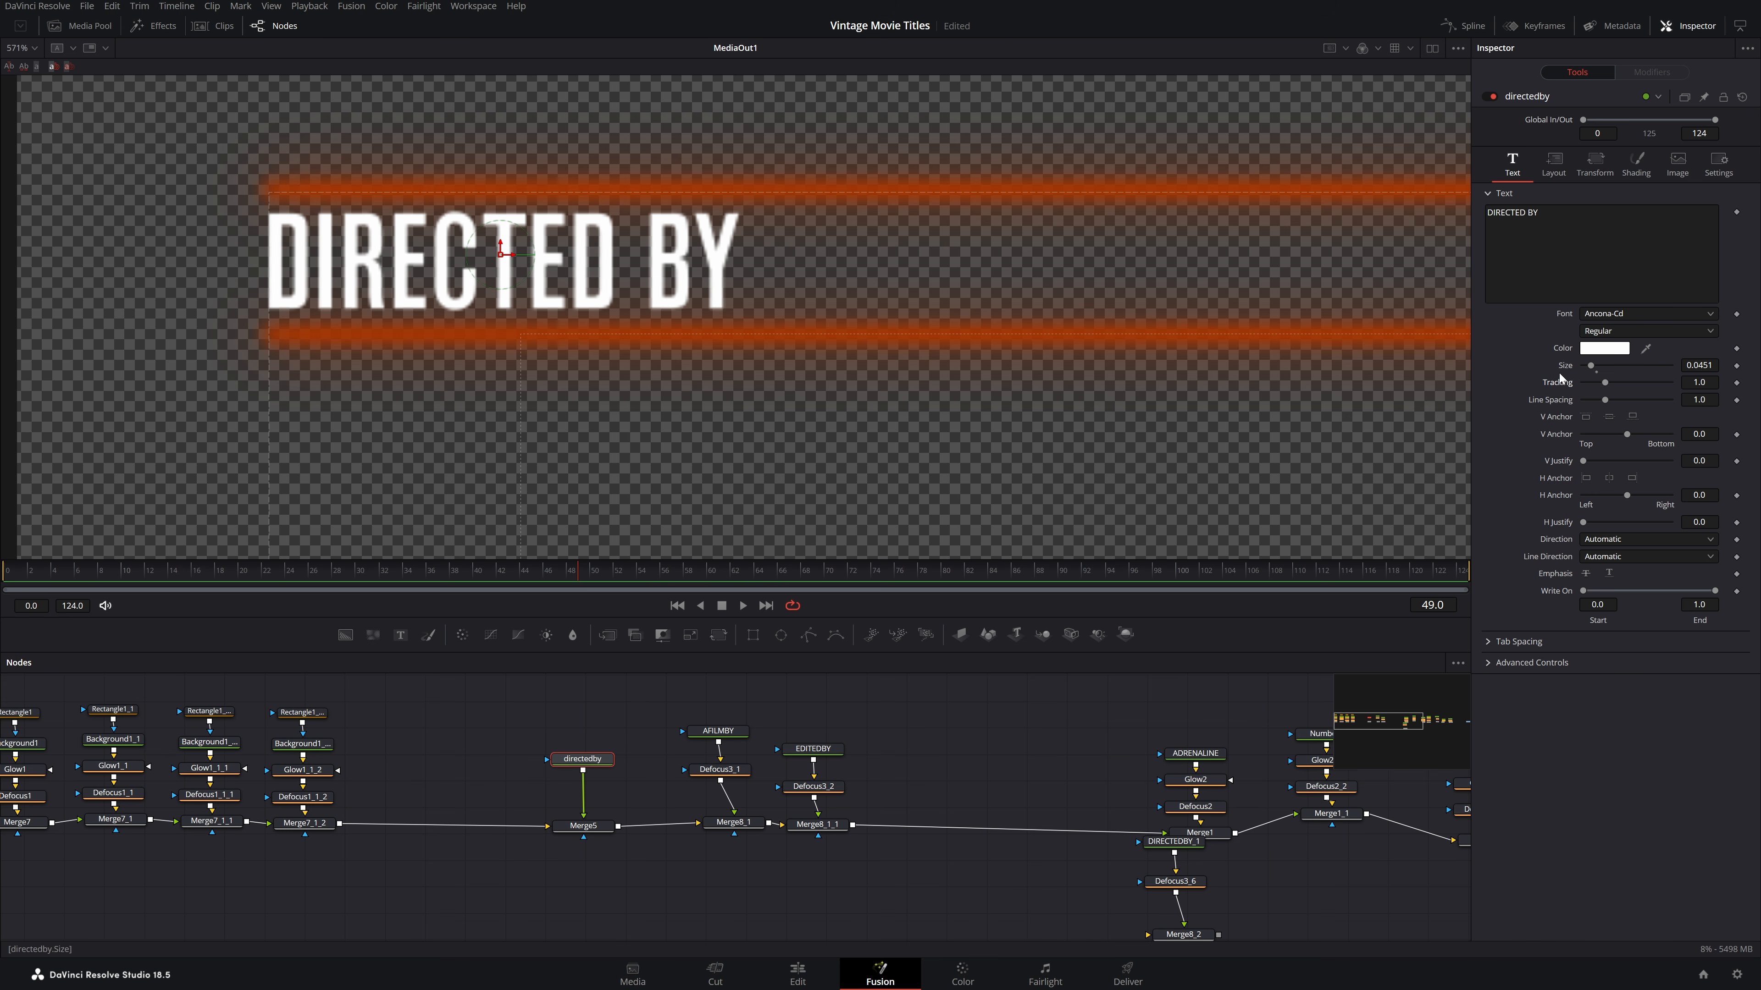
Apply the copied orange-red HTML colour code to the DIRECTED BY text
{"action": "scroll", "coordinate": [832, 298], "scroll_direction": "down", "scroll_amount": 8}
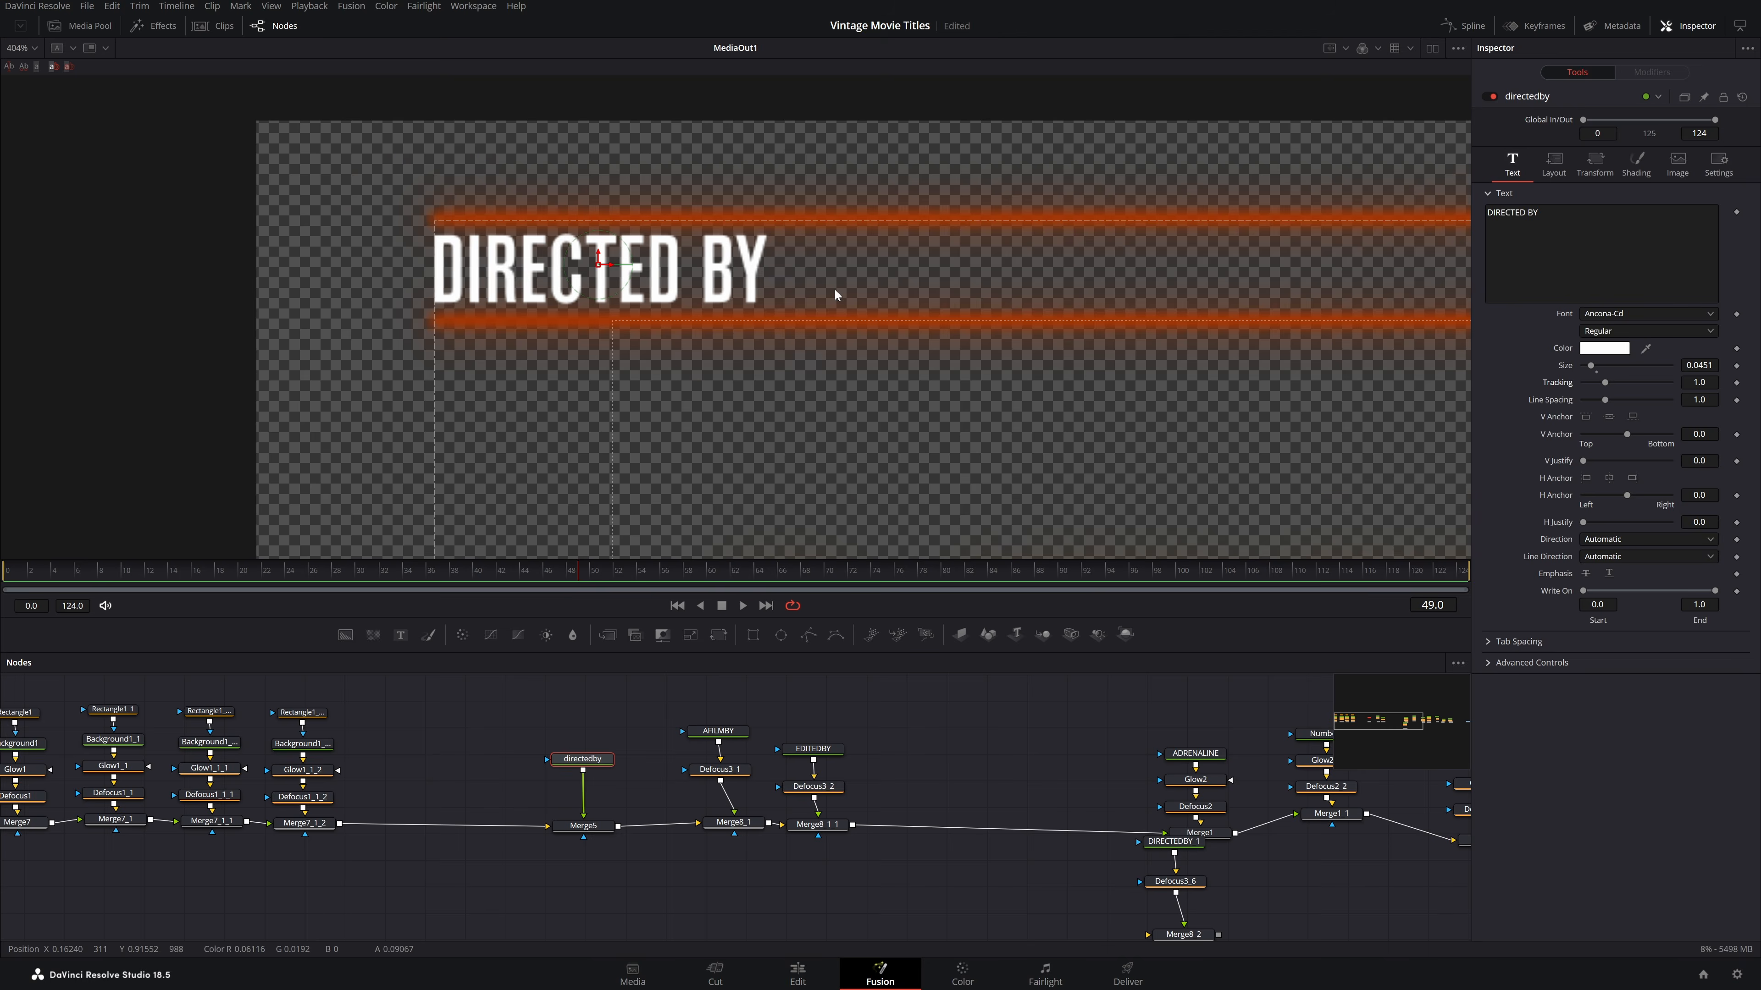
{"action": "left_click_drag", "start_coordinate": [1094, 355], "coordinate": [1303, 359]}
{"action": "scroll", "coordinate": [561, 347], "scroll_direction": "up", "scroll_amount": 6}
{"action": "left_click_drag", "start_coordinate": [800, 241], "coordinate": [630, 442]}
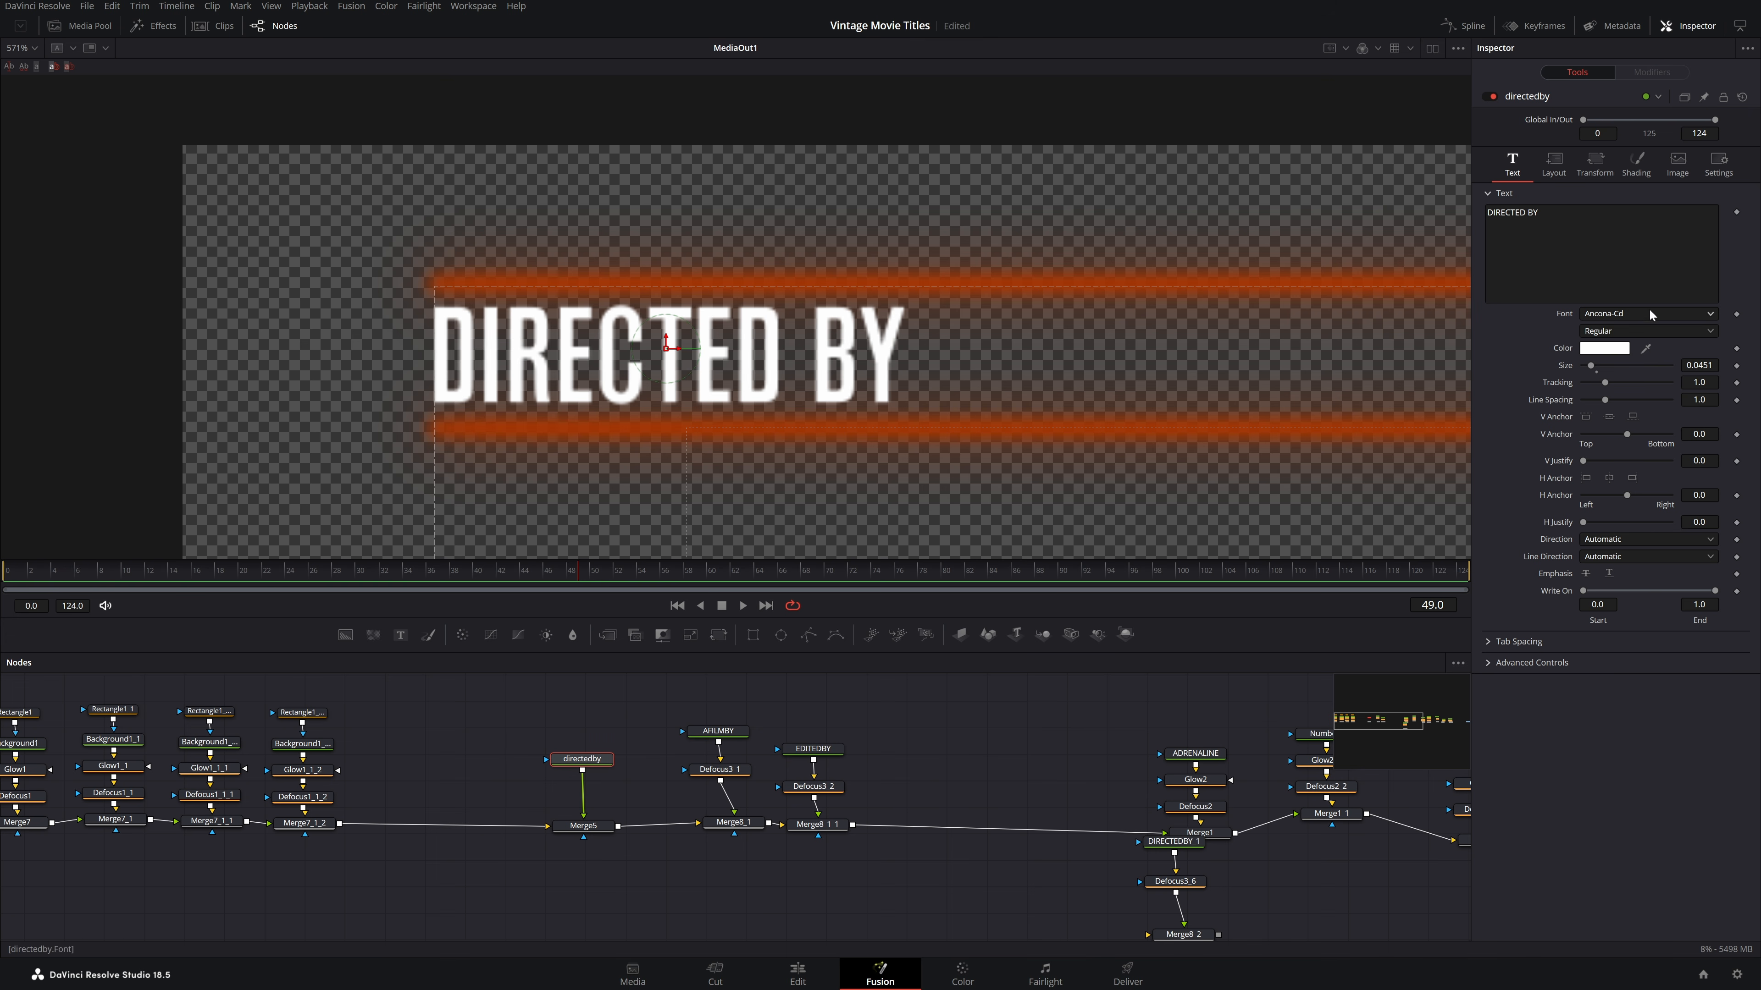
{"action": "left_click", "coordinate": [1601, 347]}
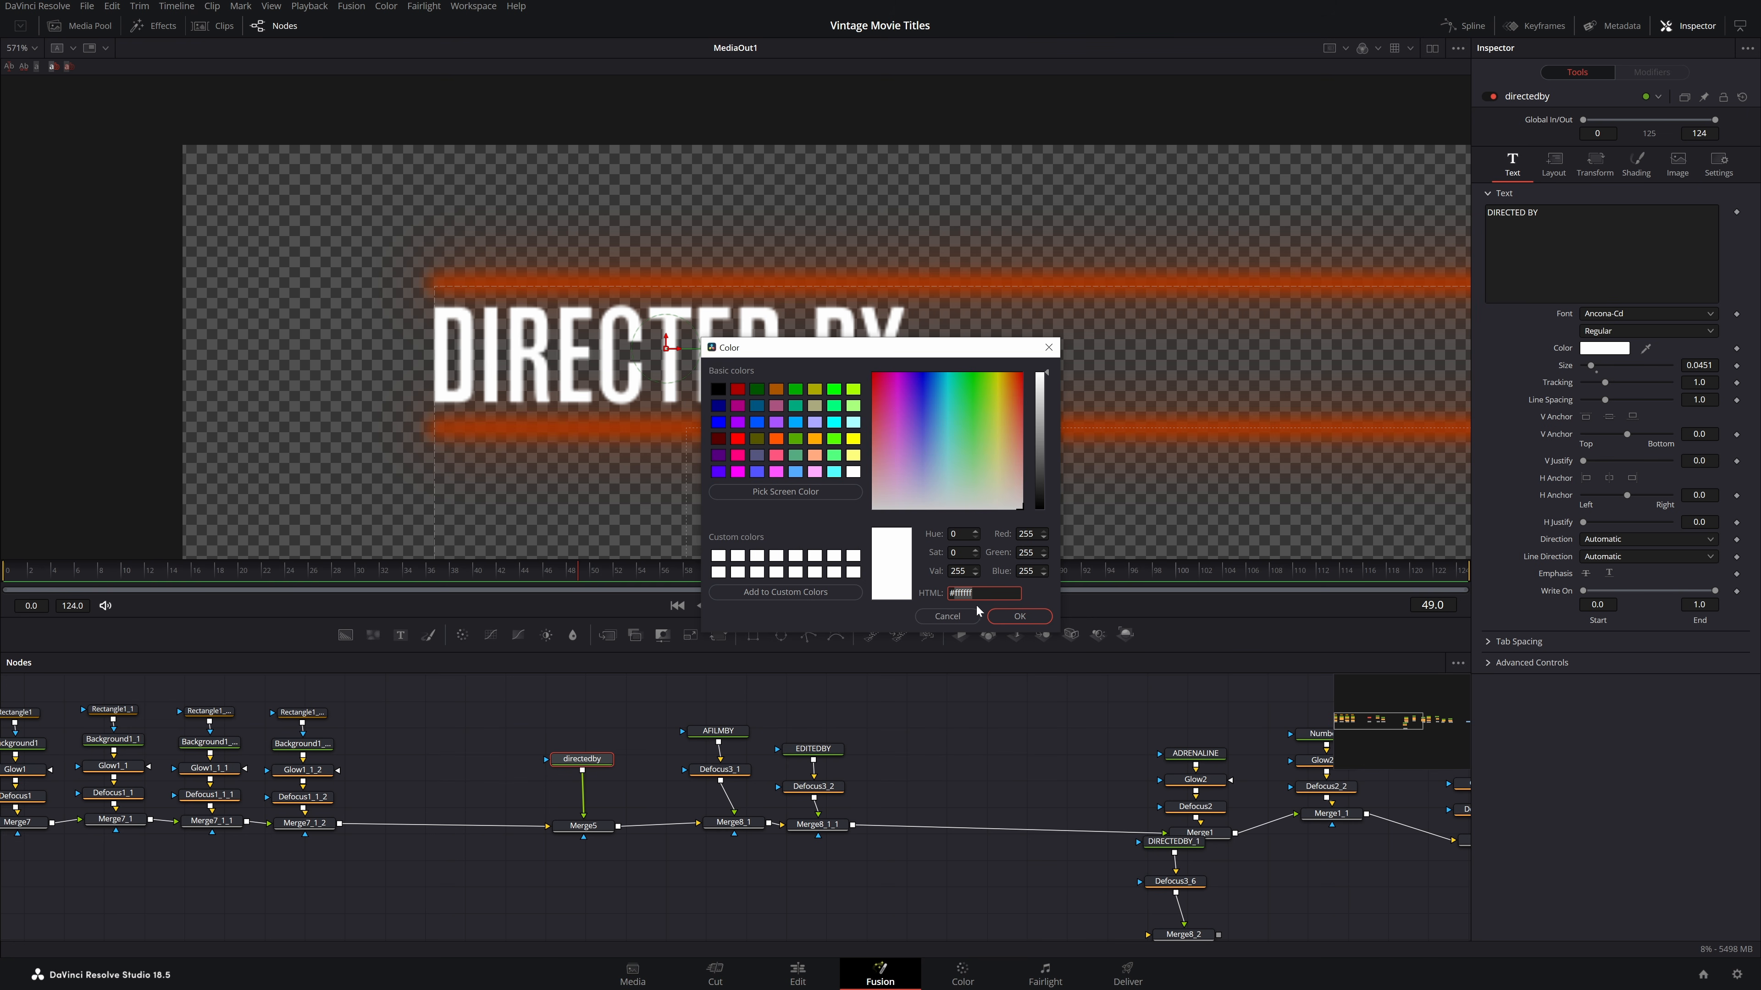
{"action": "key", "text": "ctrl+v"}
{"action": "left_click", "coordinate": [1017, 617]}
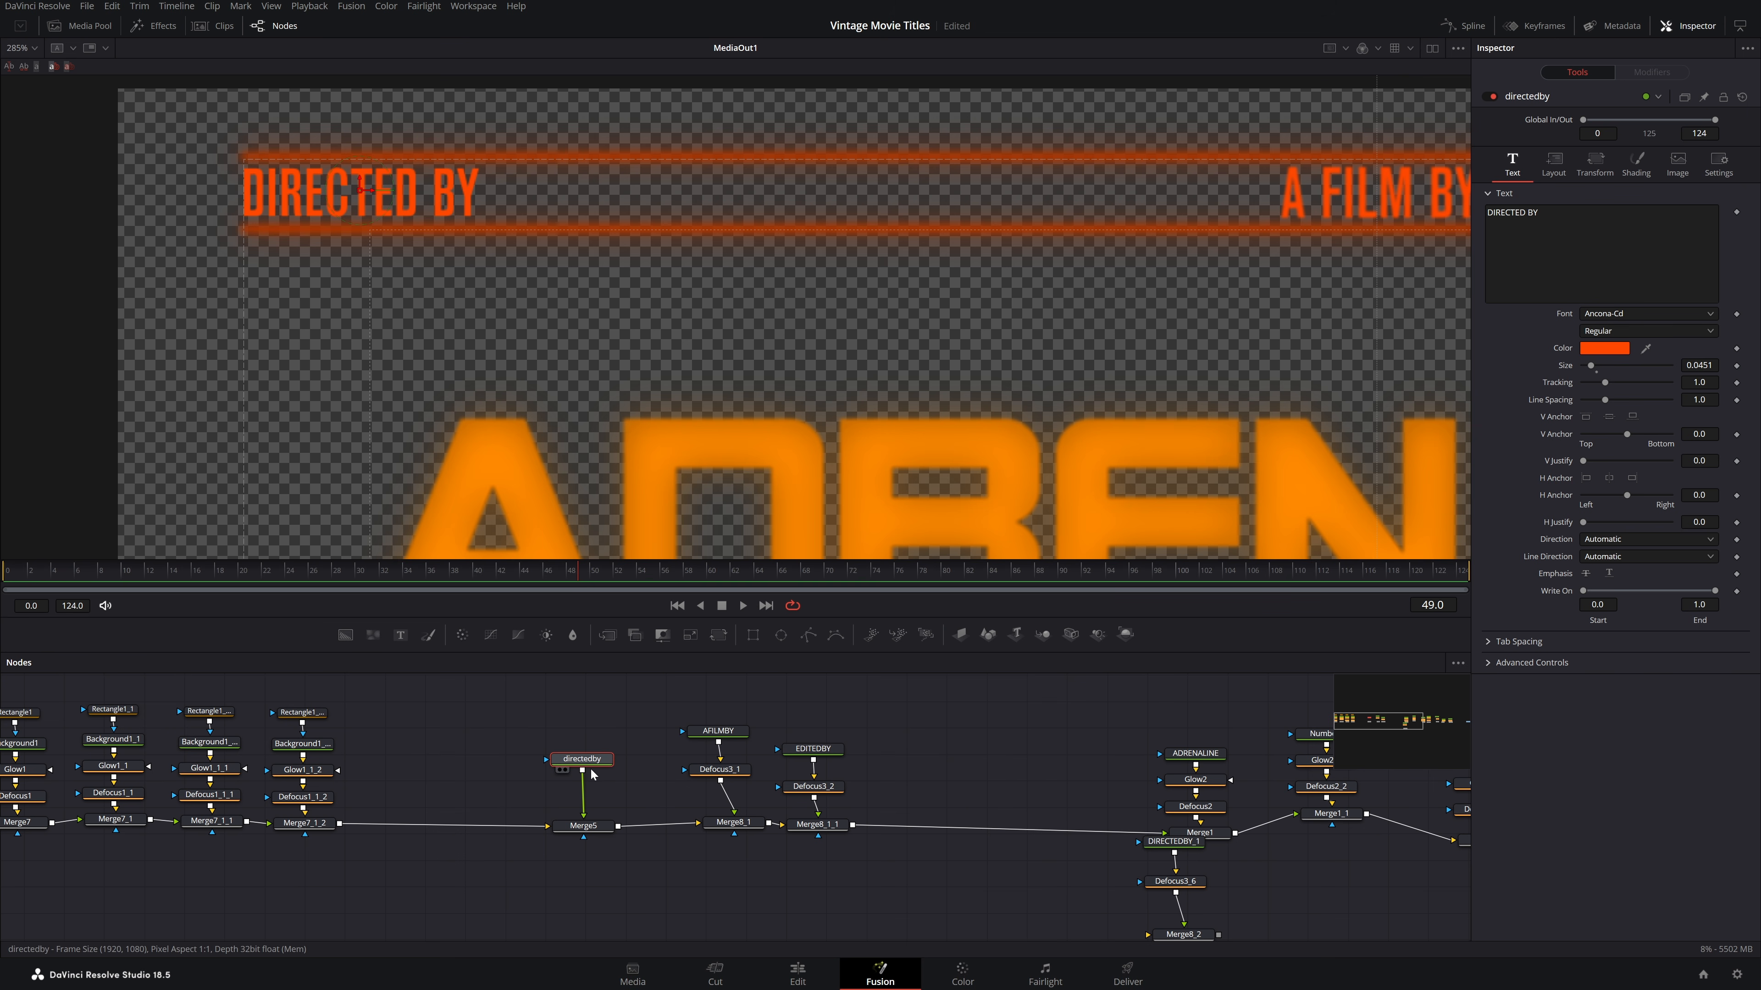
Move the directedby node up in the node graph and add a Defocus node between it and Merge5
{"action": "mouse_move", "coordinate": [590, 774]}
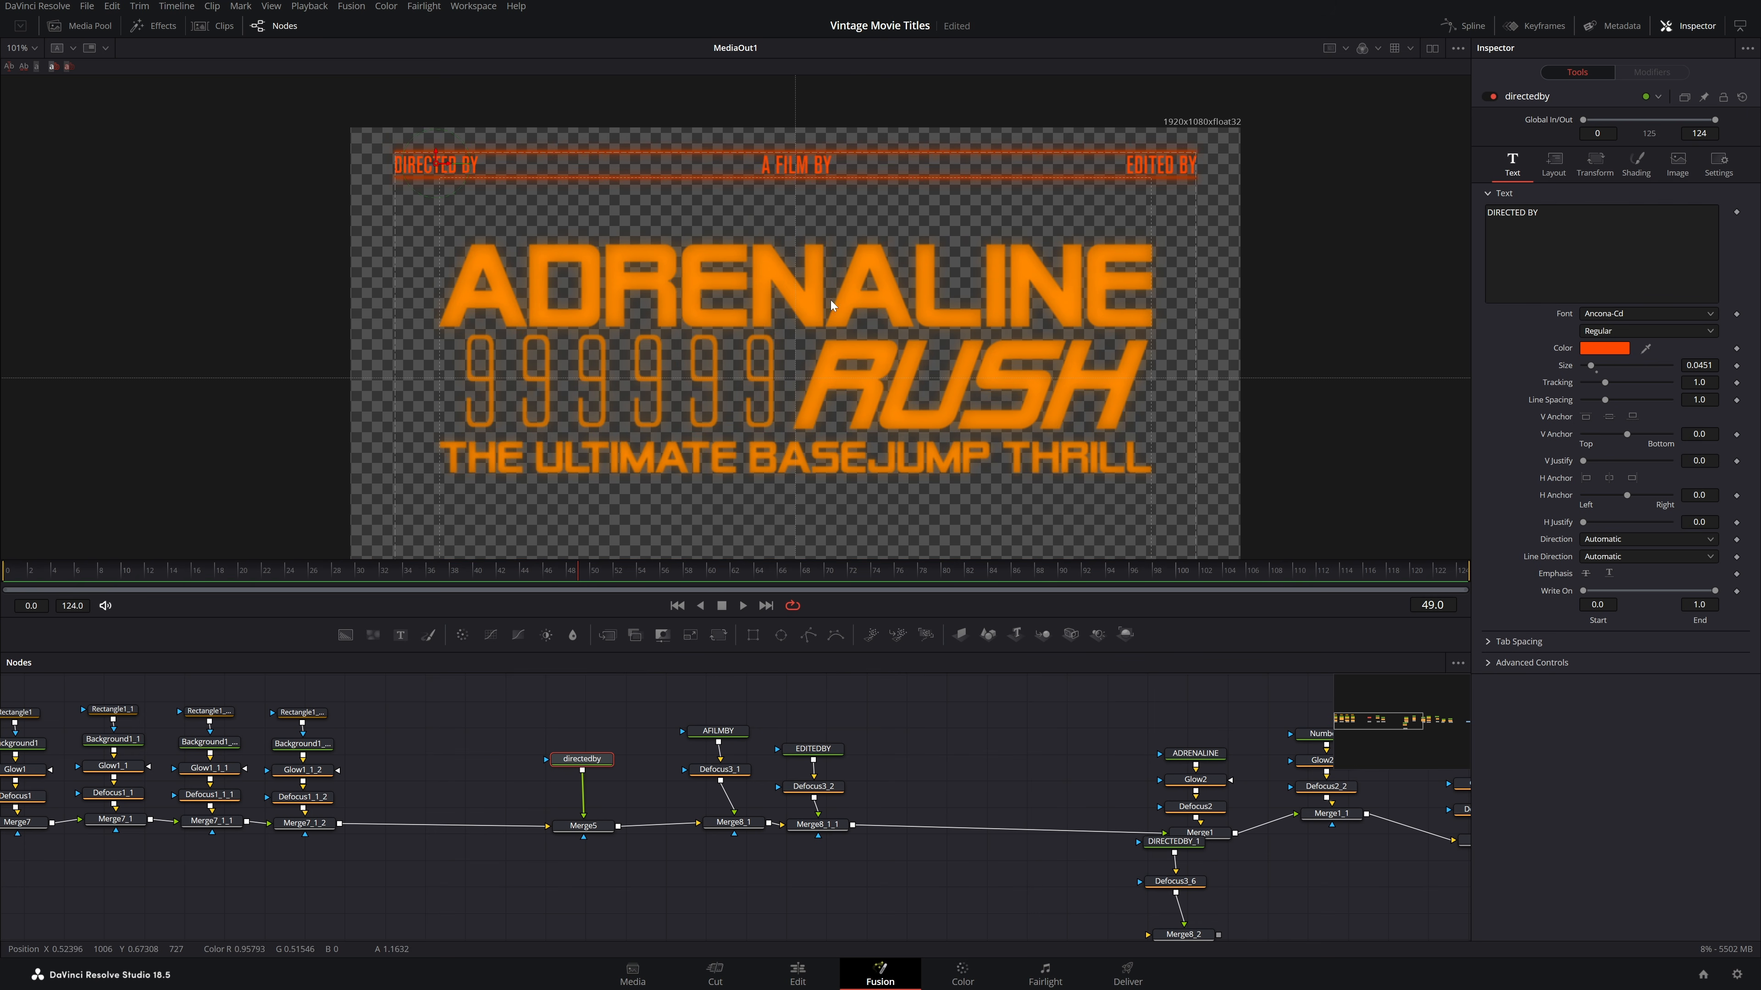
{"action": "scroll", "coordinate": [826, 295], "scroll_direction": "down", "scroll_amount": 1}
{"action": "scroll", "coordinate": [826, 295], "scroll_direction": "up", "scroll_amount": 3}
{"action": "scroll", "coordinate": [826, 294], "scroll_direction": "down", "scroll_amount": 1}
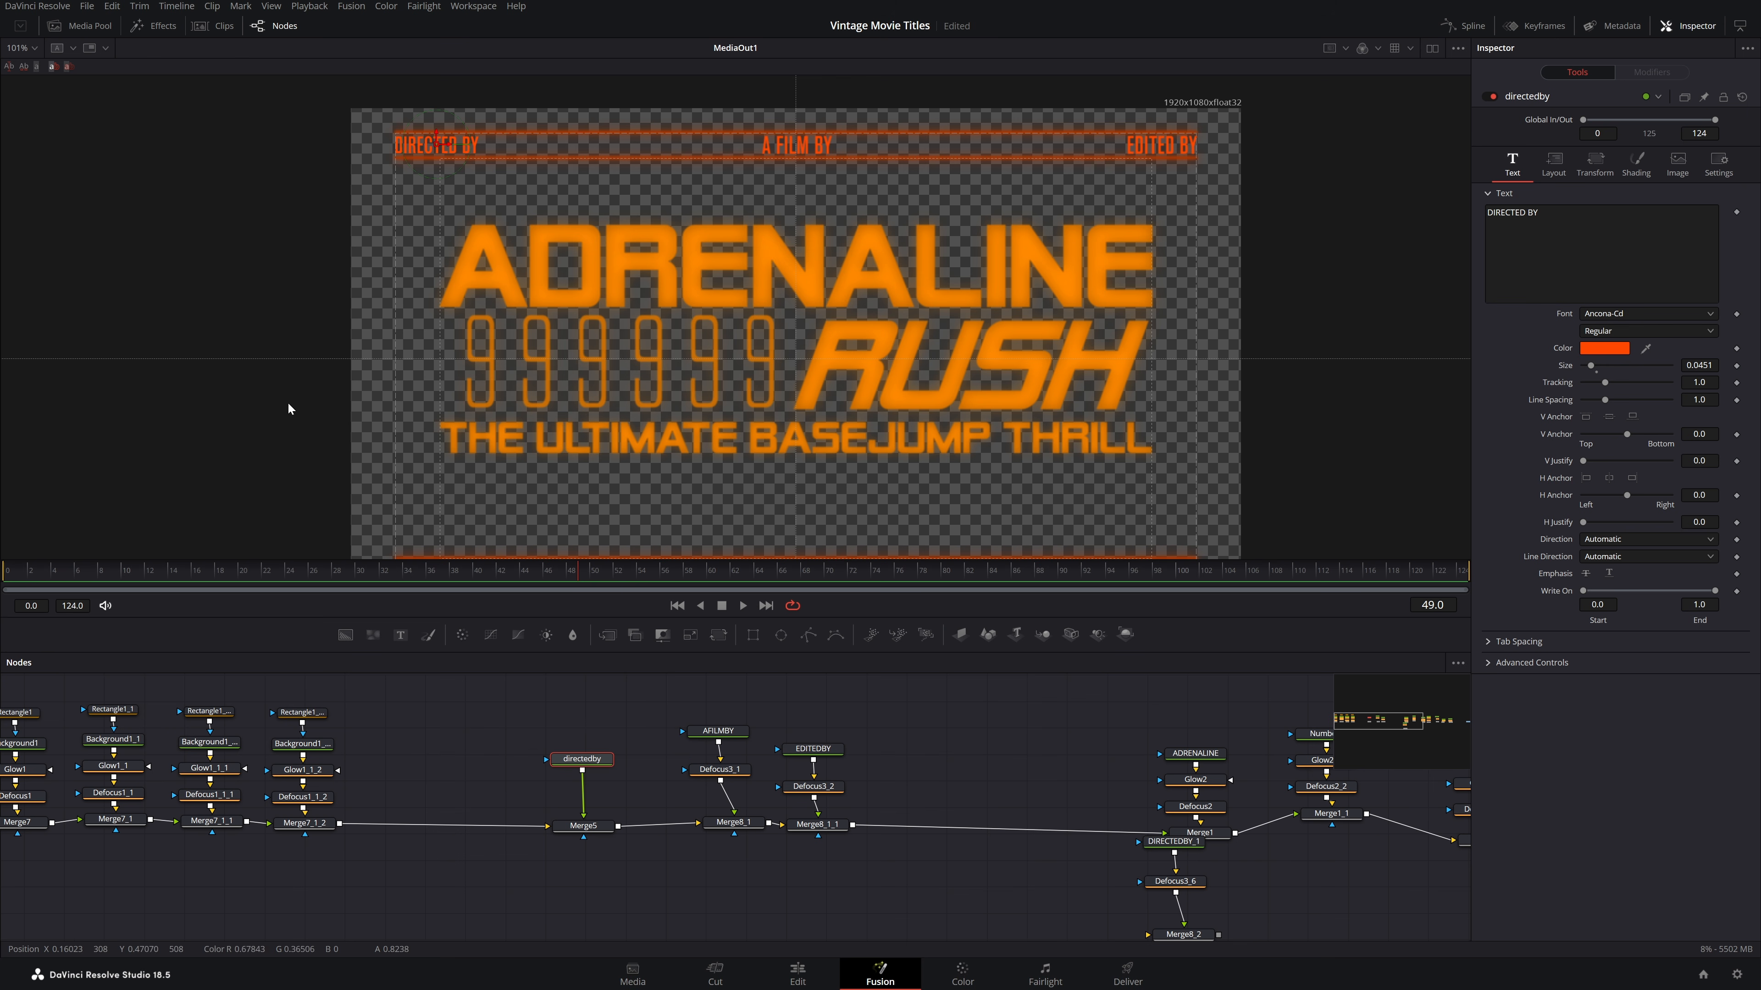
{"action": "left_click_drag", "start_coordinate": [574, 763], "coordinate": [572, 739]}
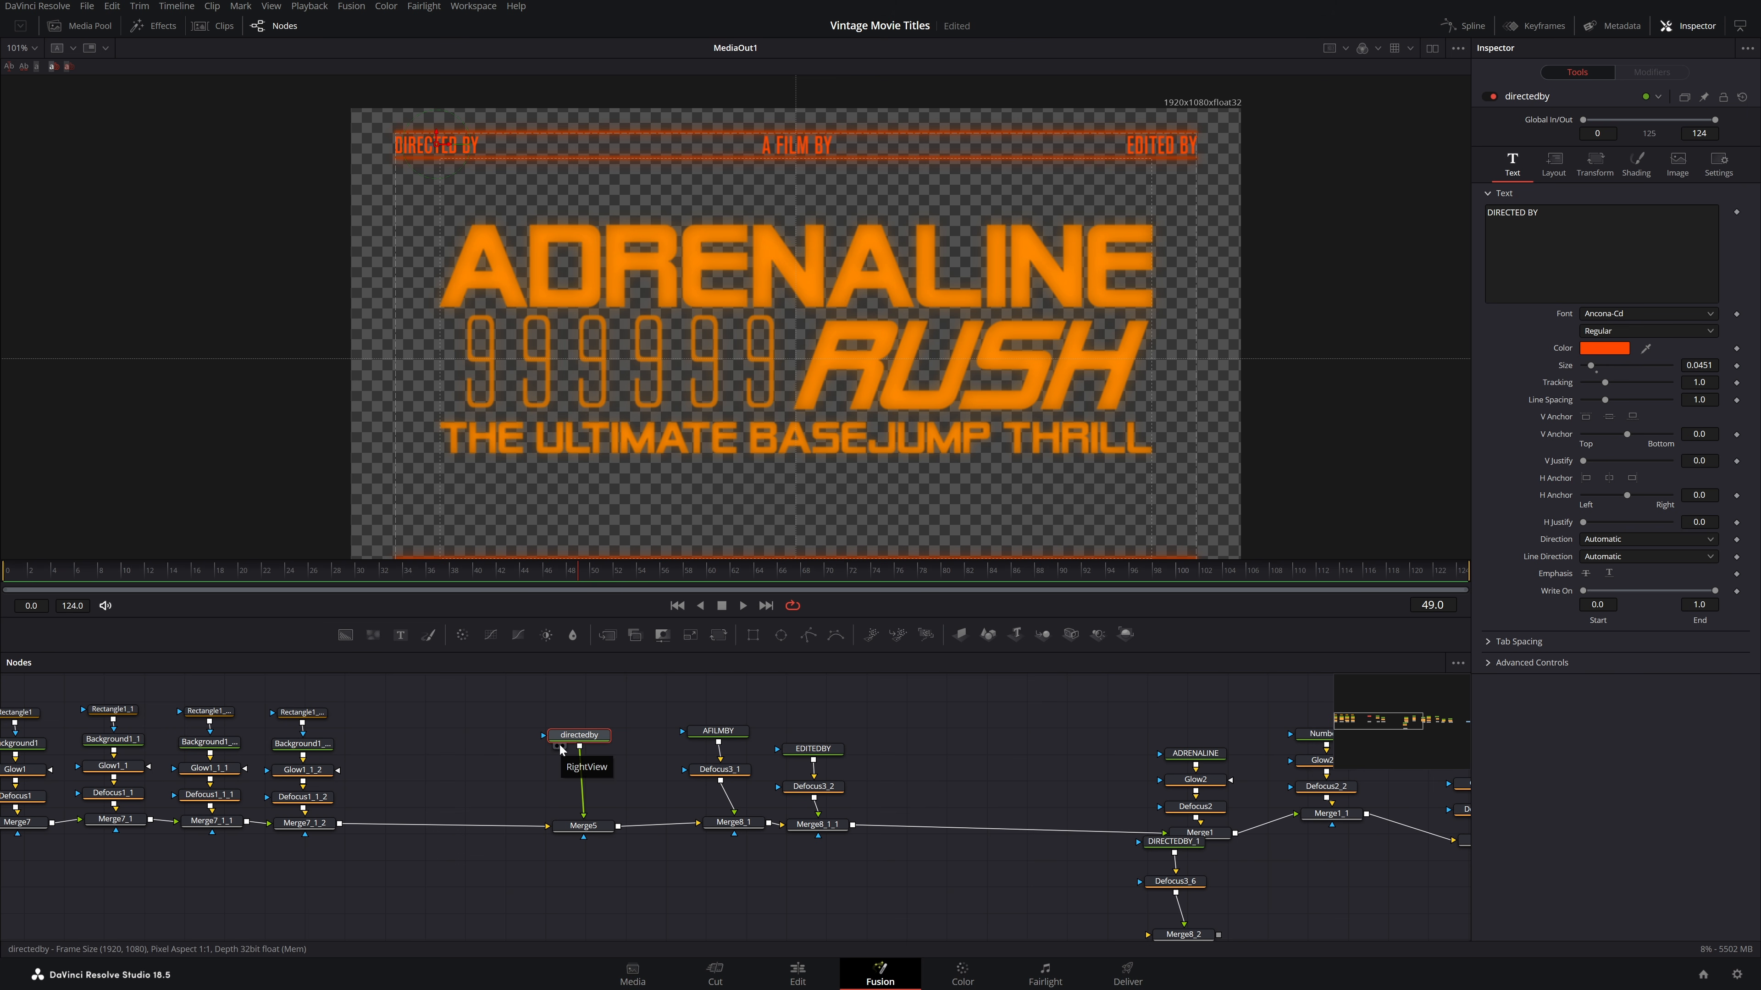
{"action": "key", "text": "shift+space"}
{"action": "type", "text": "Defocus"}
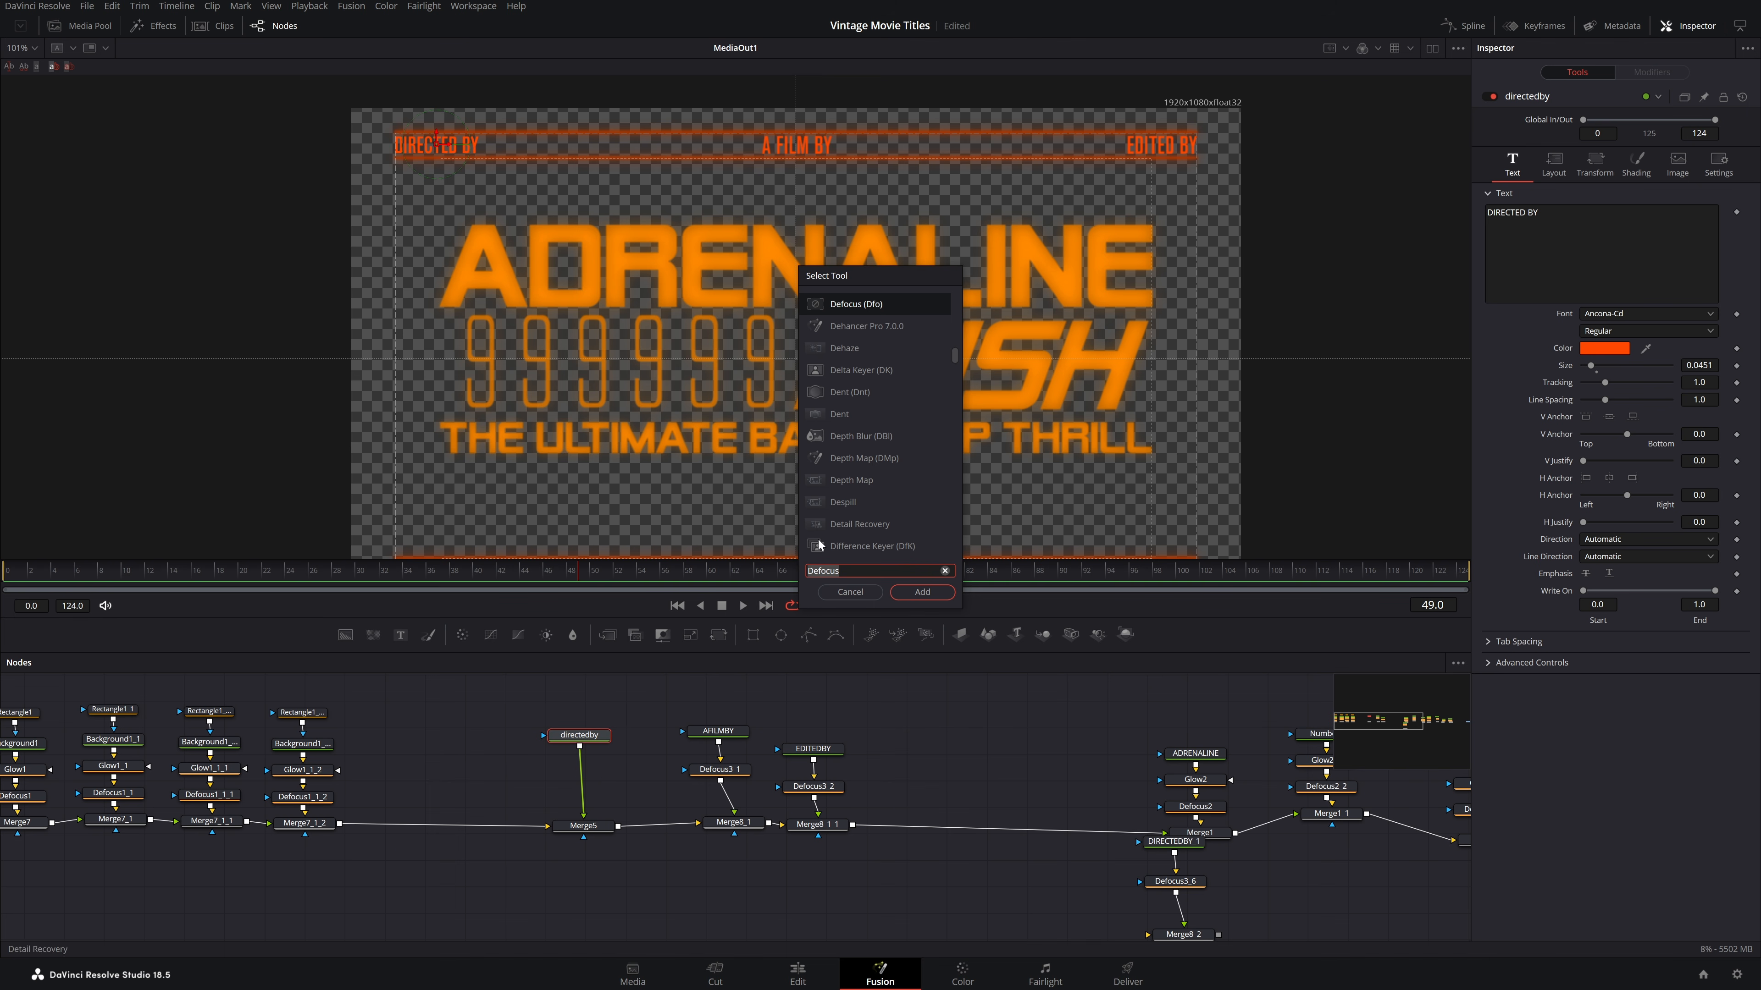
{"action": "left_click", "coordinate": [923, 592]}
Lower the Defocus Size of the directedby text's Defocus node for a subtler blur
{"action": "scroll", "coordinate": [456, 157], "scroll_direction": "up", "scroll_amount": 8}
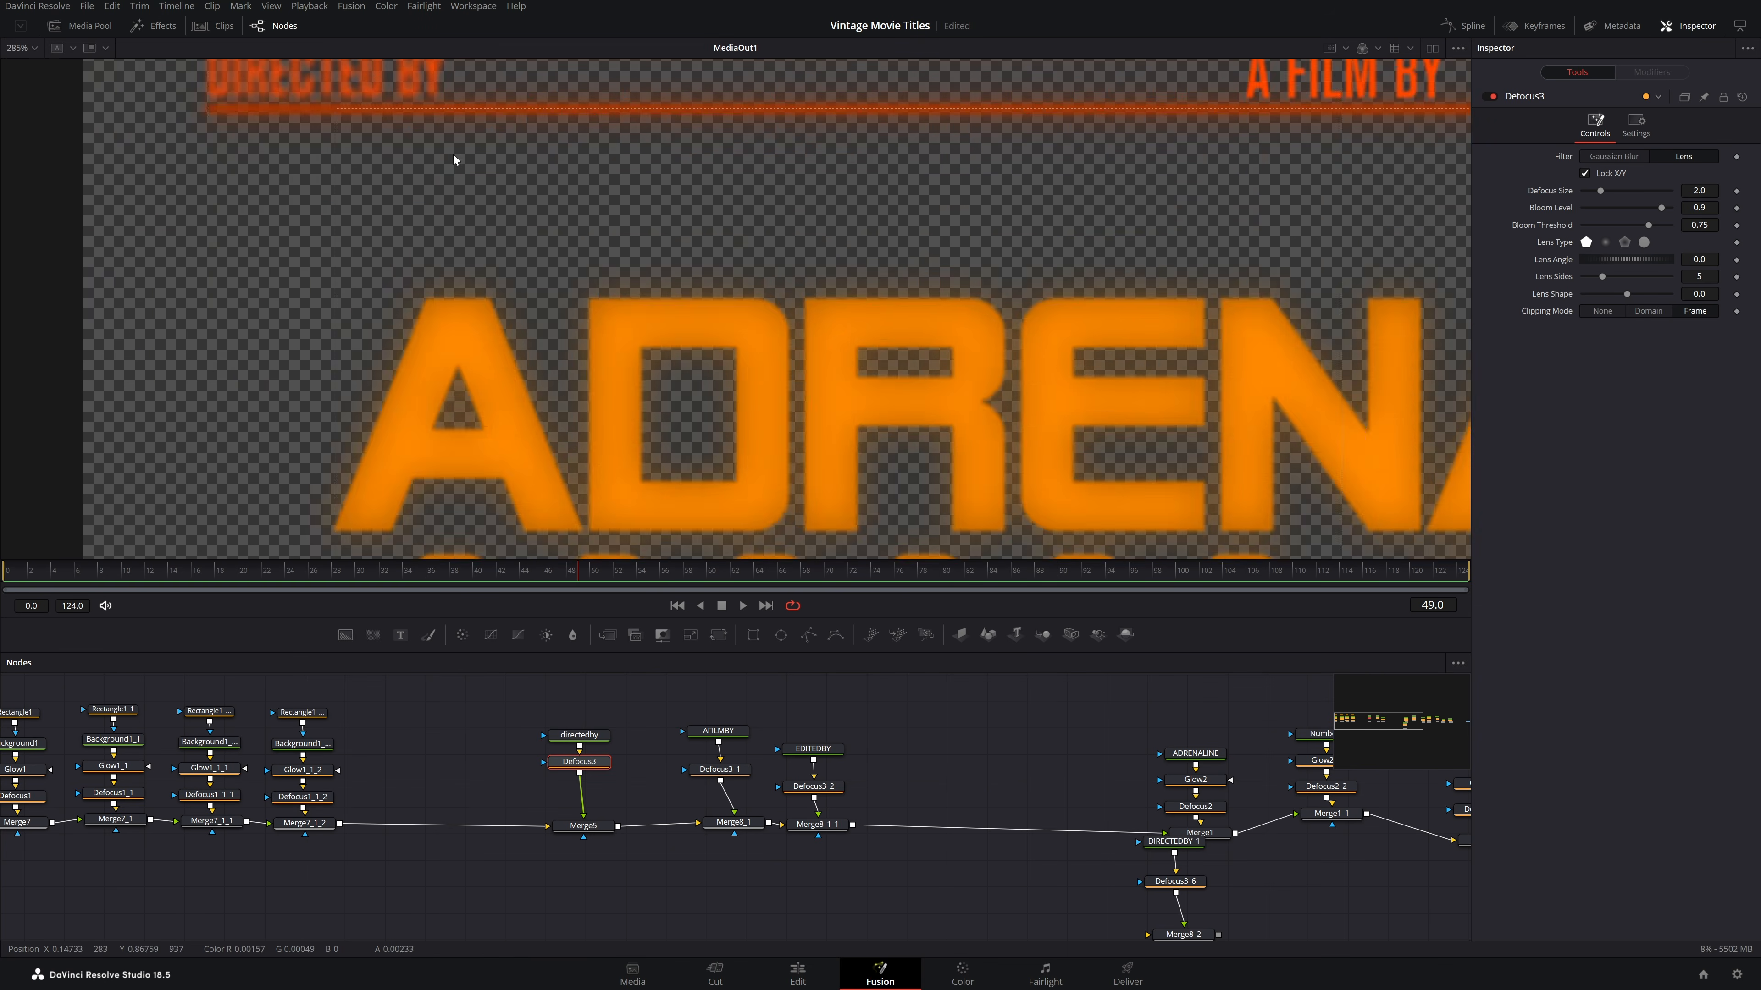
{"action": "left_click_drag", "start_coordinate": [722, 324], "coordinate": [777, 426]}
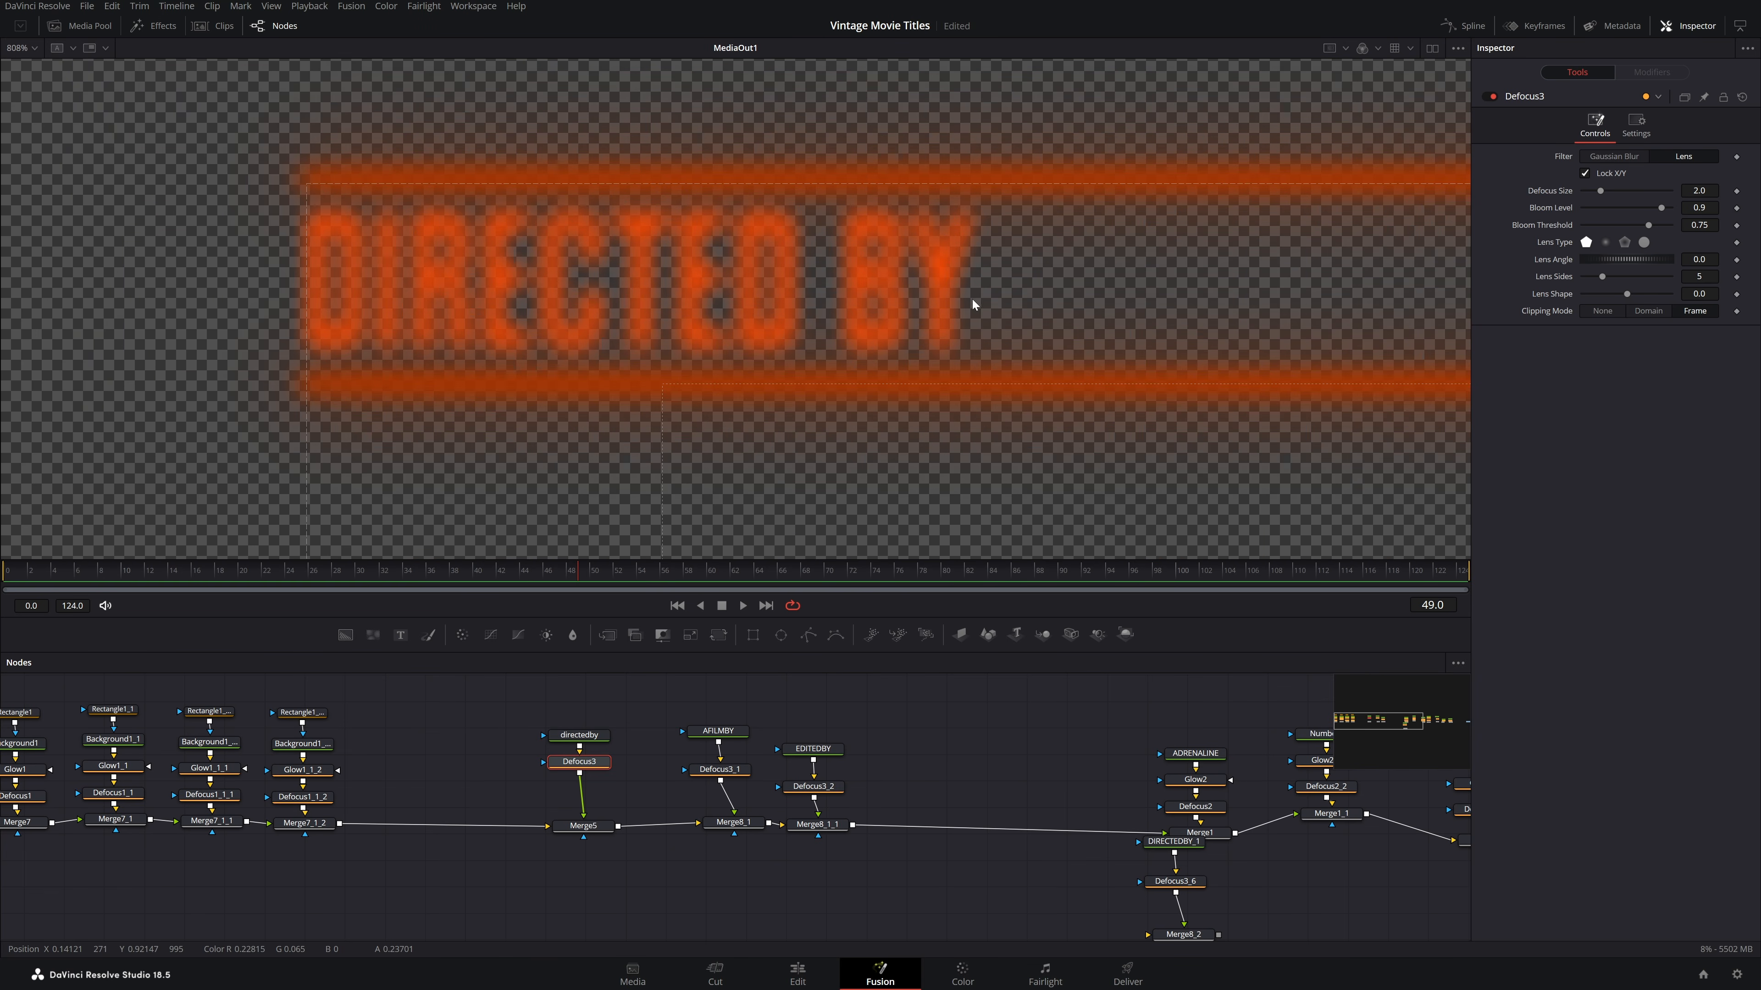
{"action": "left_click_drag", "start_coordinate": [589, 766], "coordinate": [588, 770]}
{"action": "left_click_drag", "start_coordinate": [1600, 191], "coordinate": [1583, 191]}
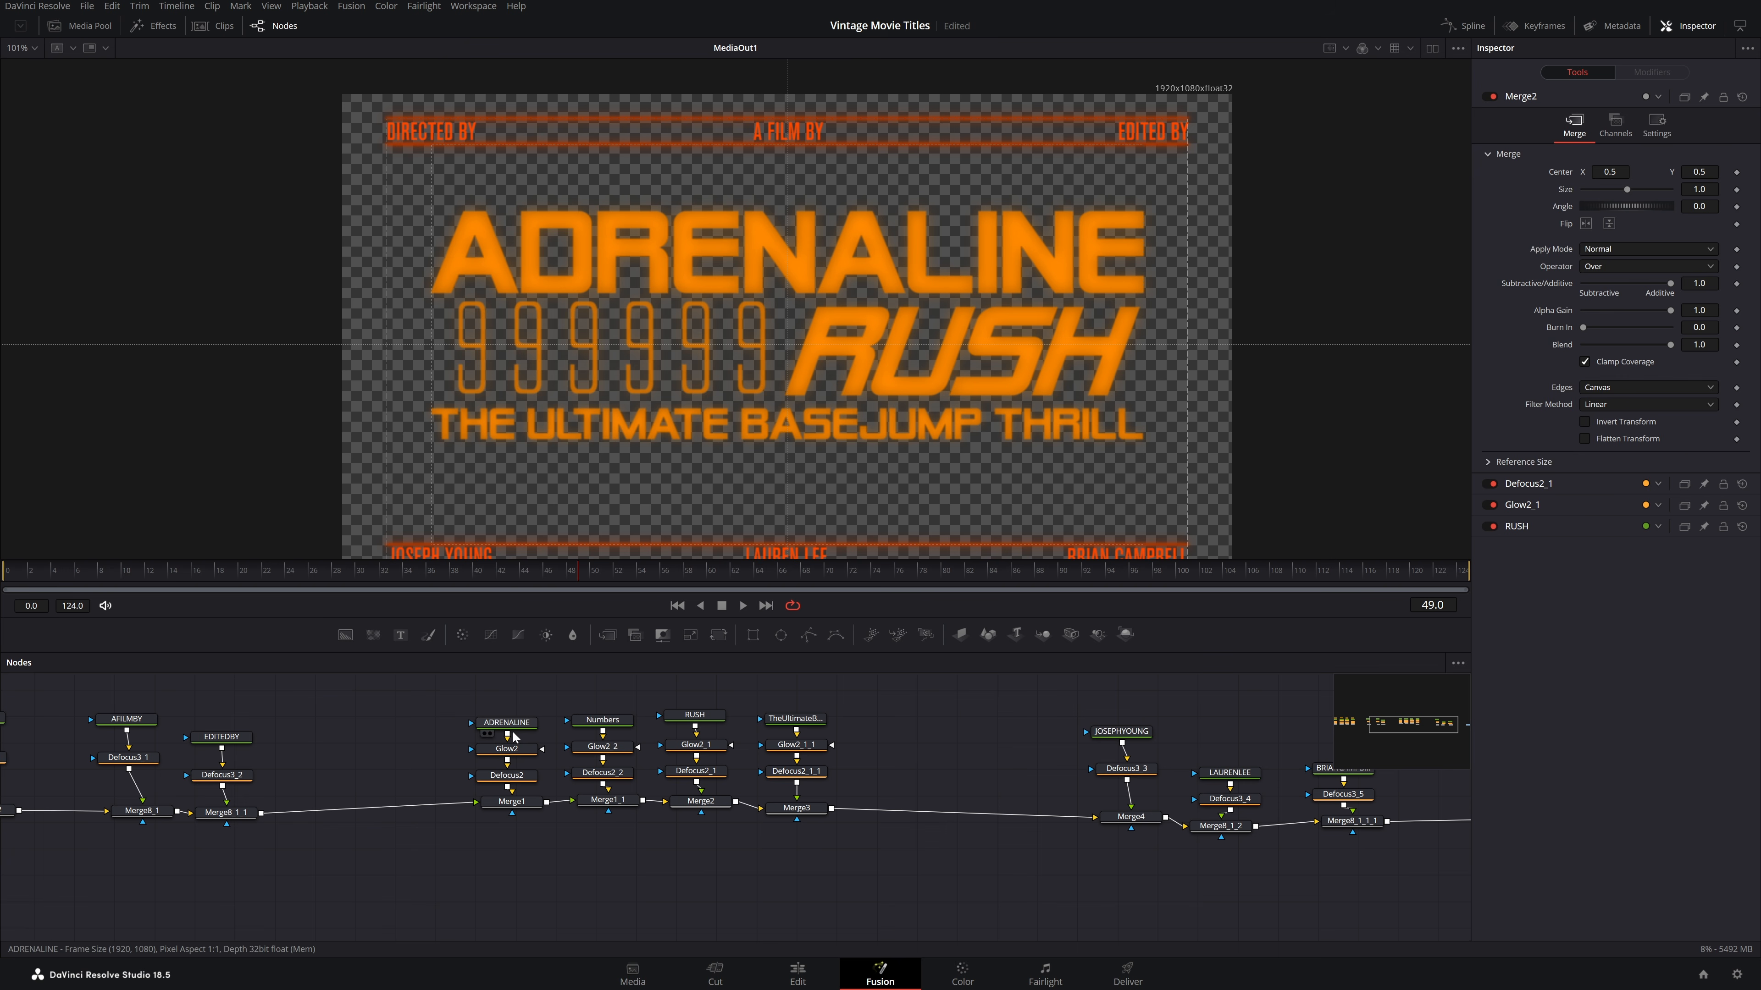
Examine the text settings of the ADRENALINE, Numbers, RUSH and tagline nodes one after another
{"action": "left_click", "coordinate": [506, 723]}
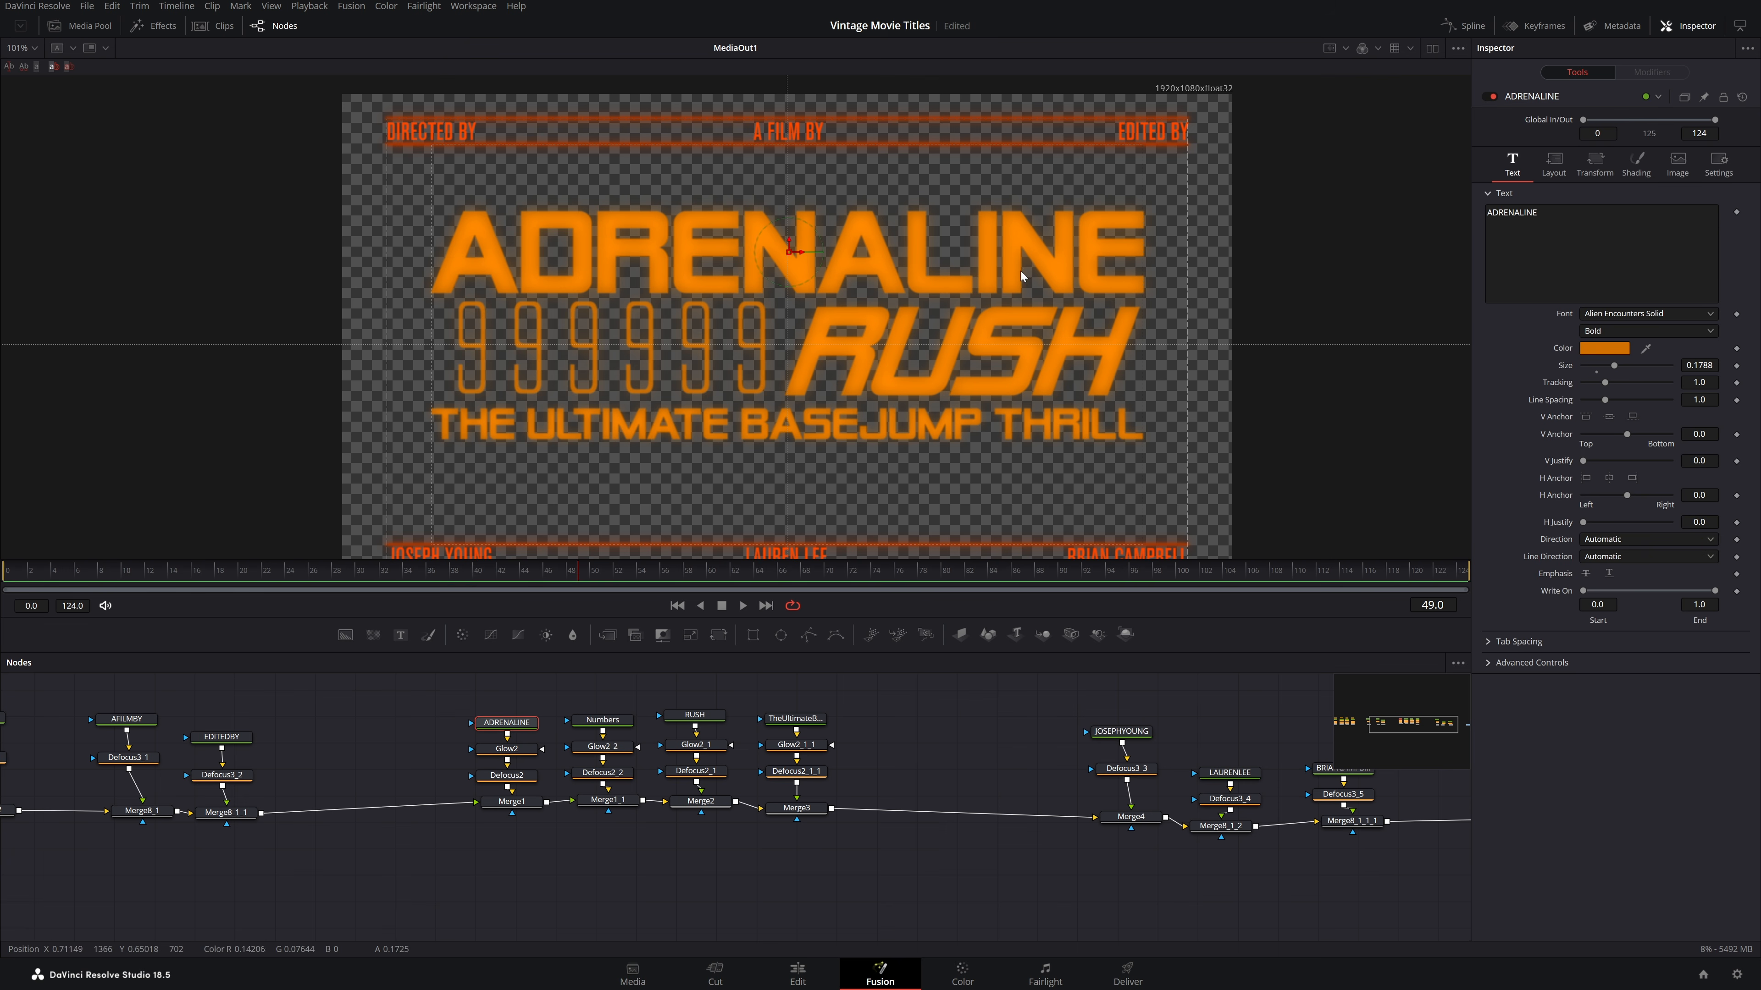
{"action": "left_click", "coordinate": [608, 723]}
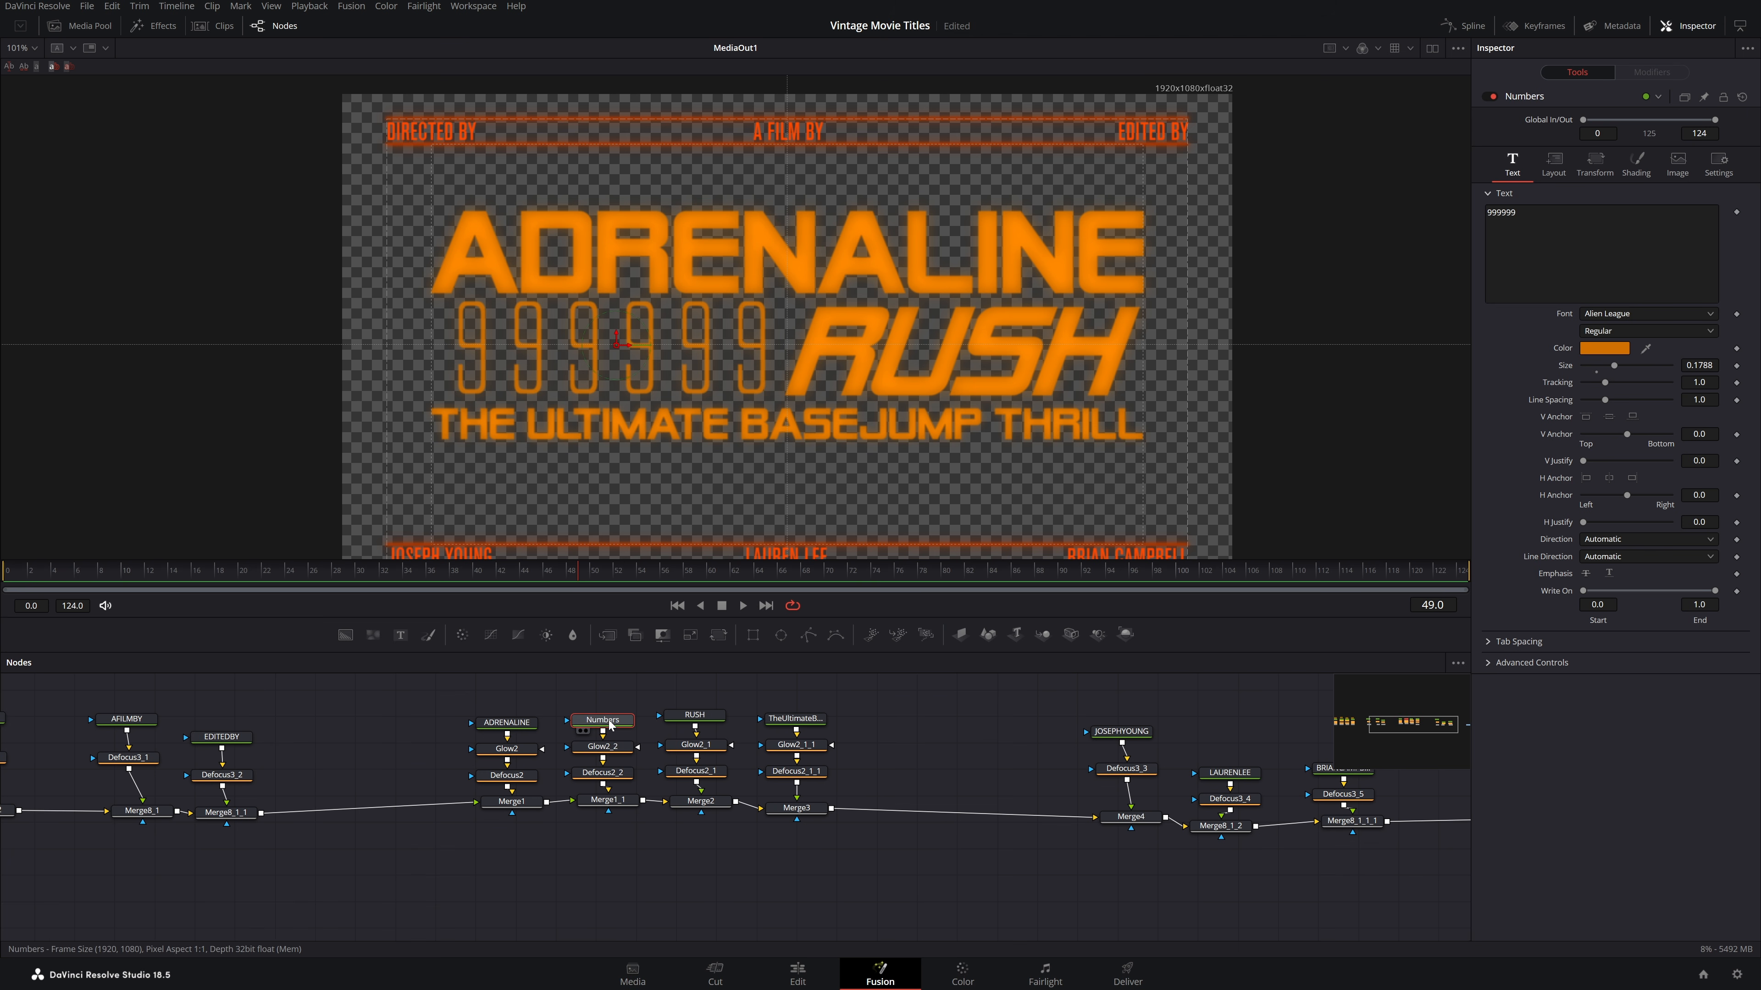
{"action": "key", "text": "F2"}
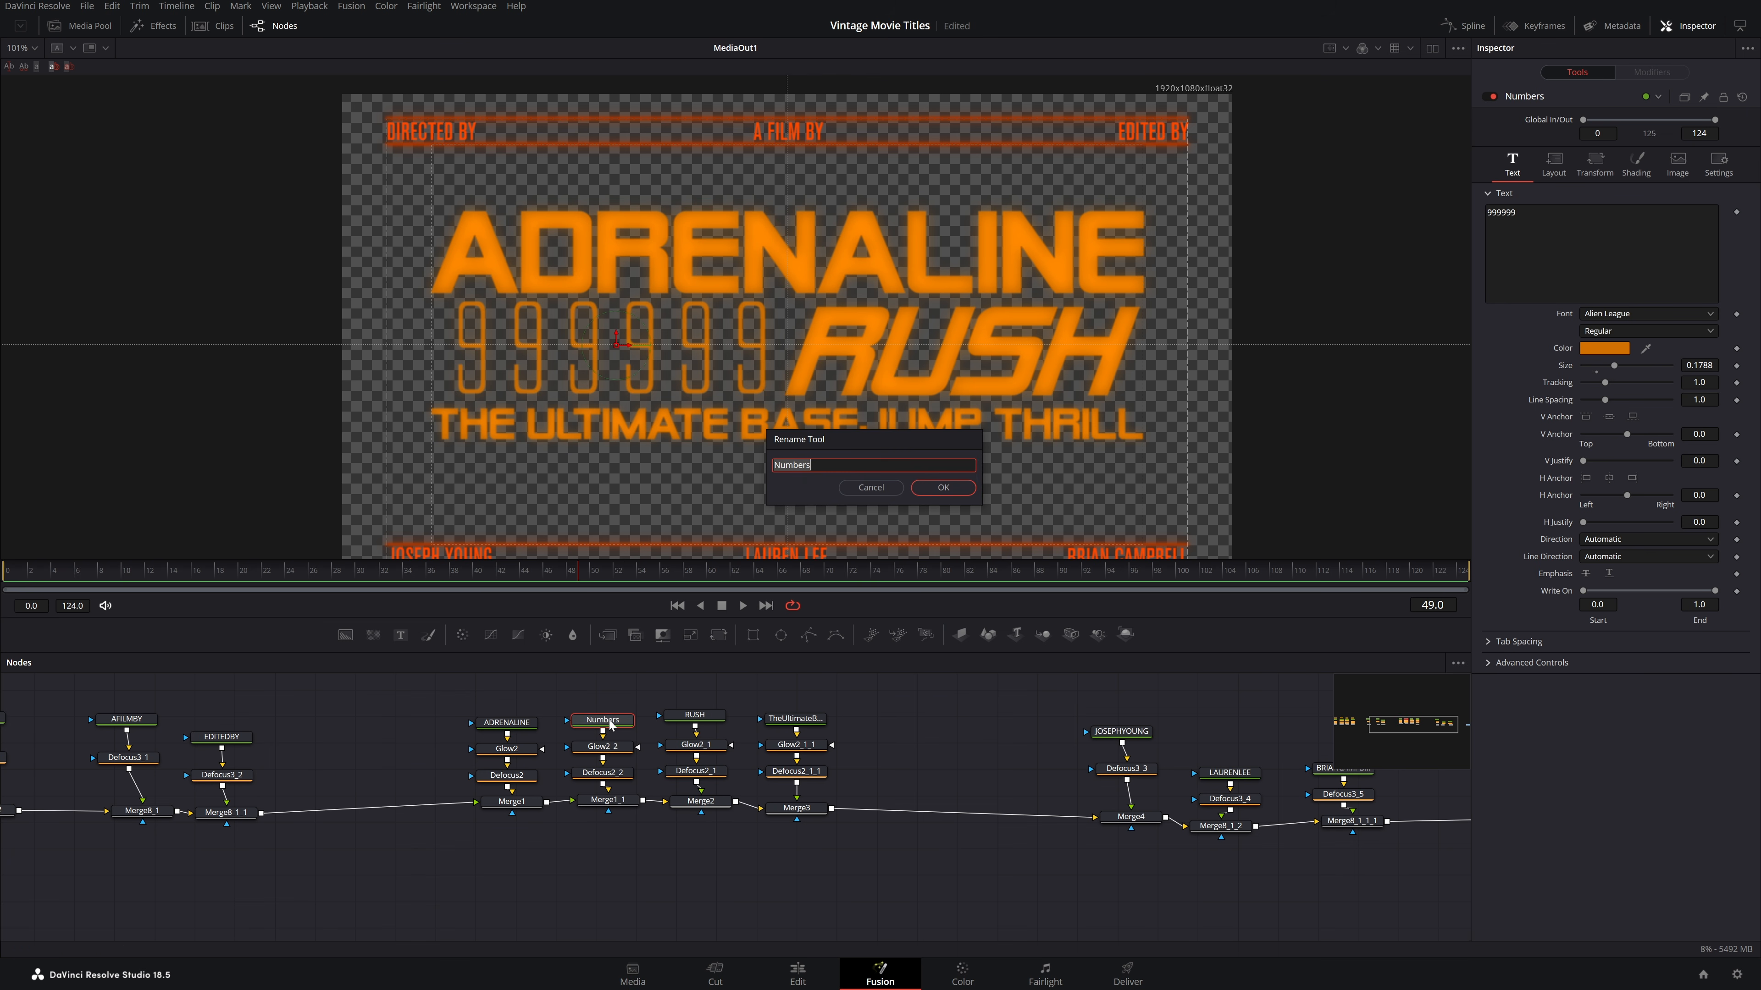
{"action": "left_click", "coordinate": [913, 486]}
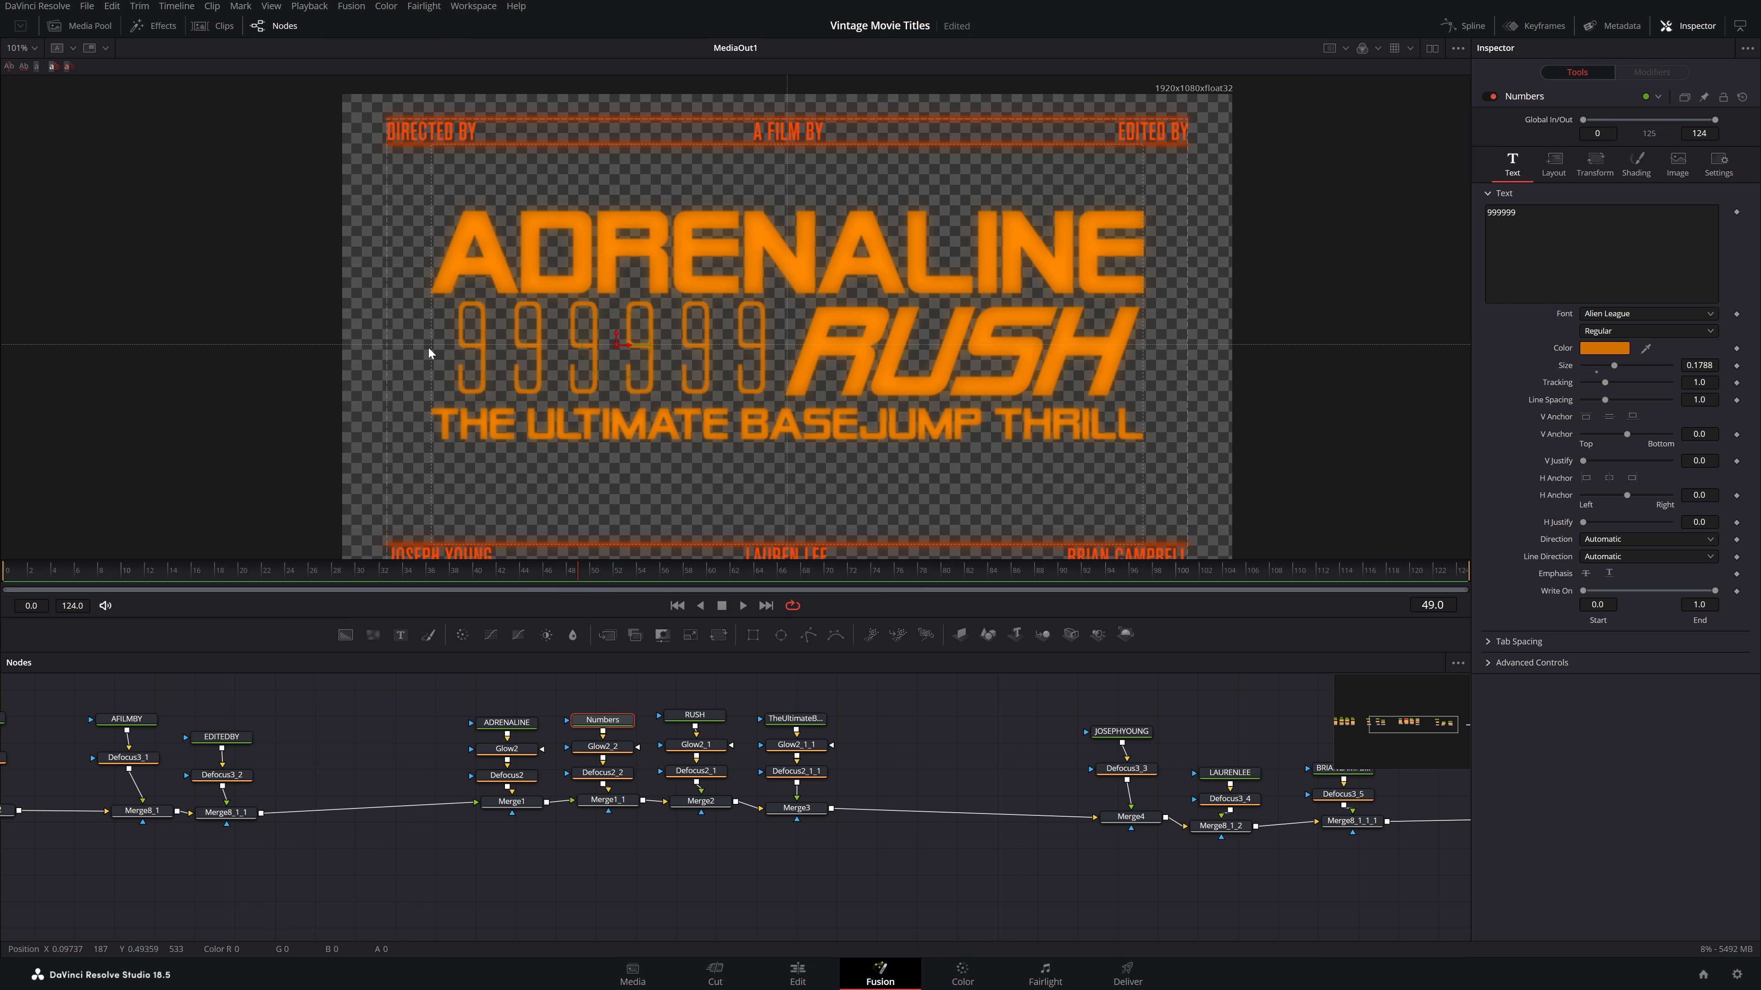
{"action": "left_click", "coordinate": [712, 720]}
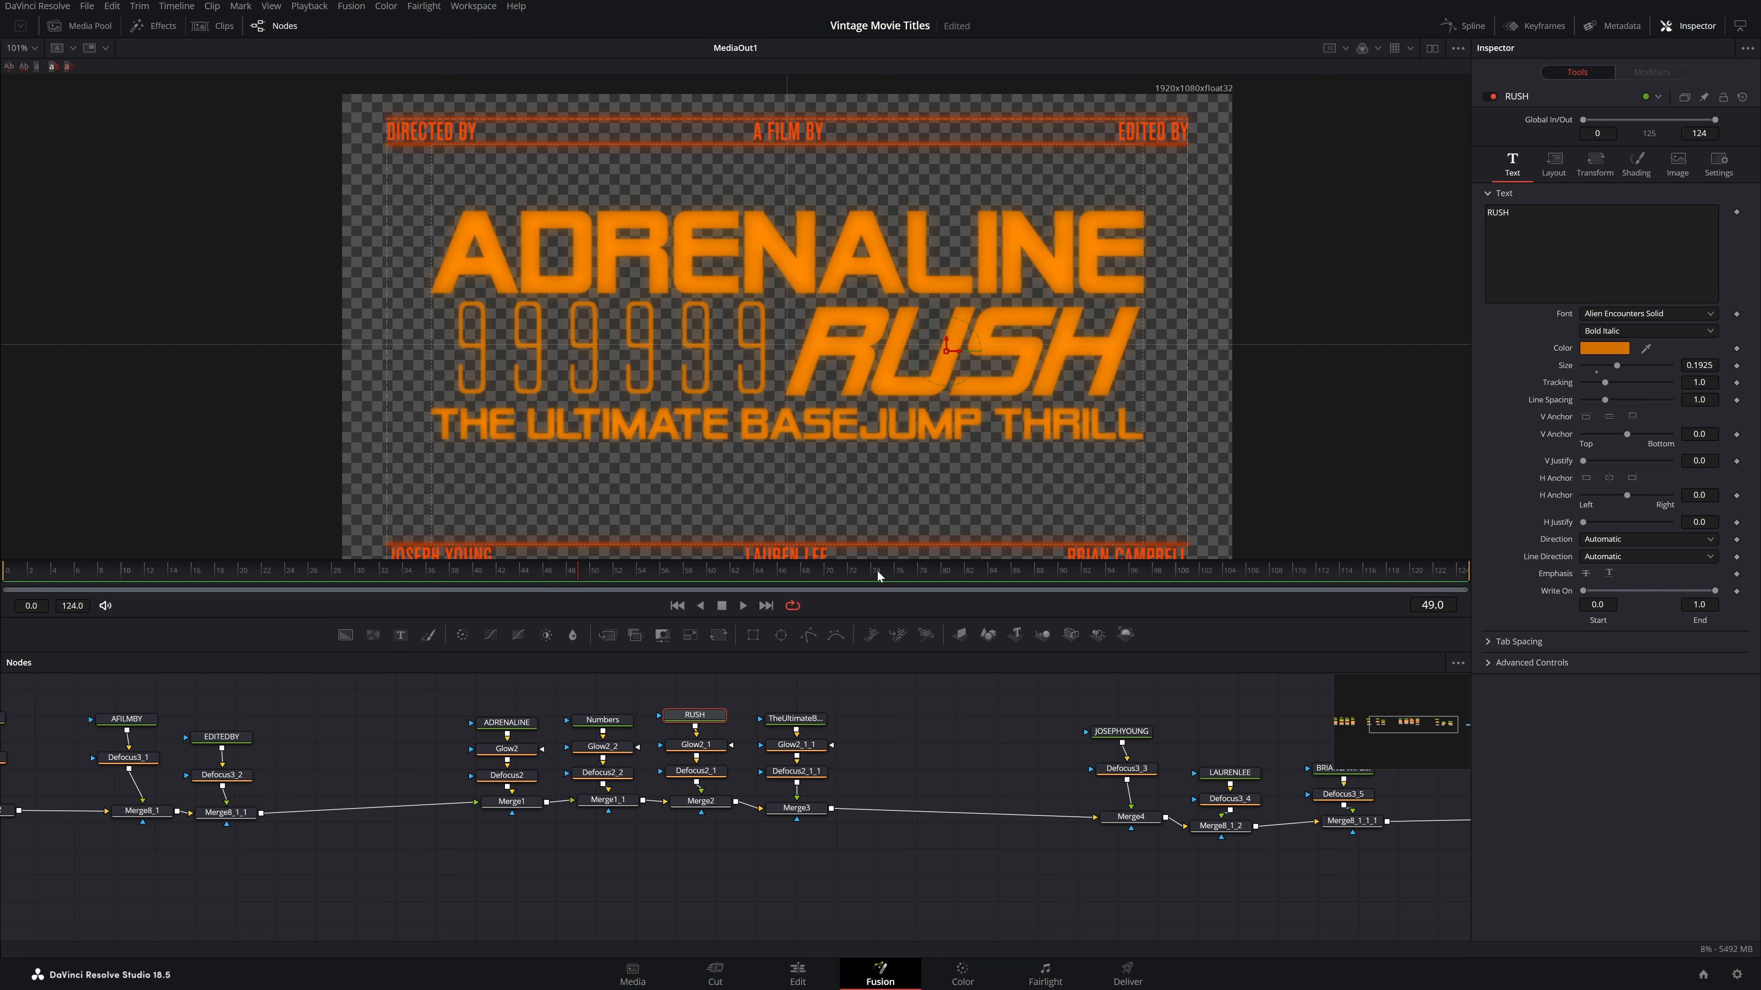
{"action": "left_click", "coordinate": [802, 719]}
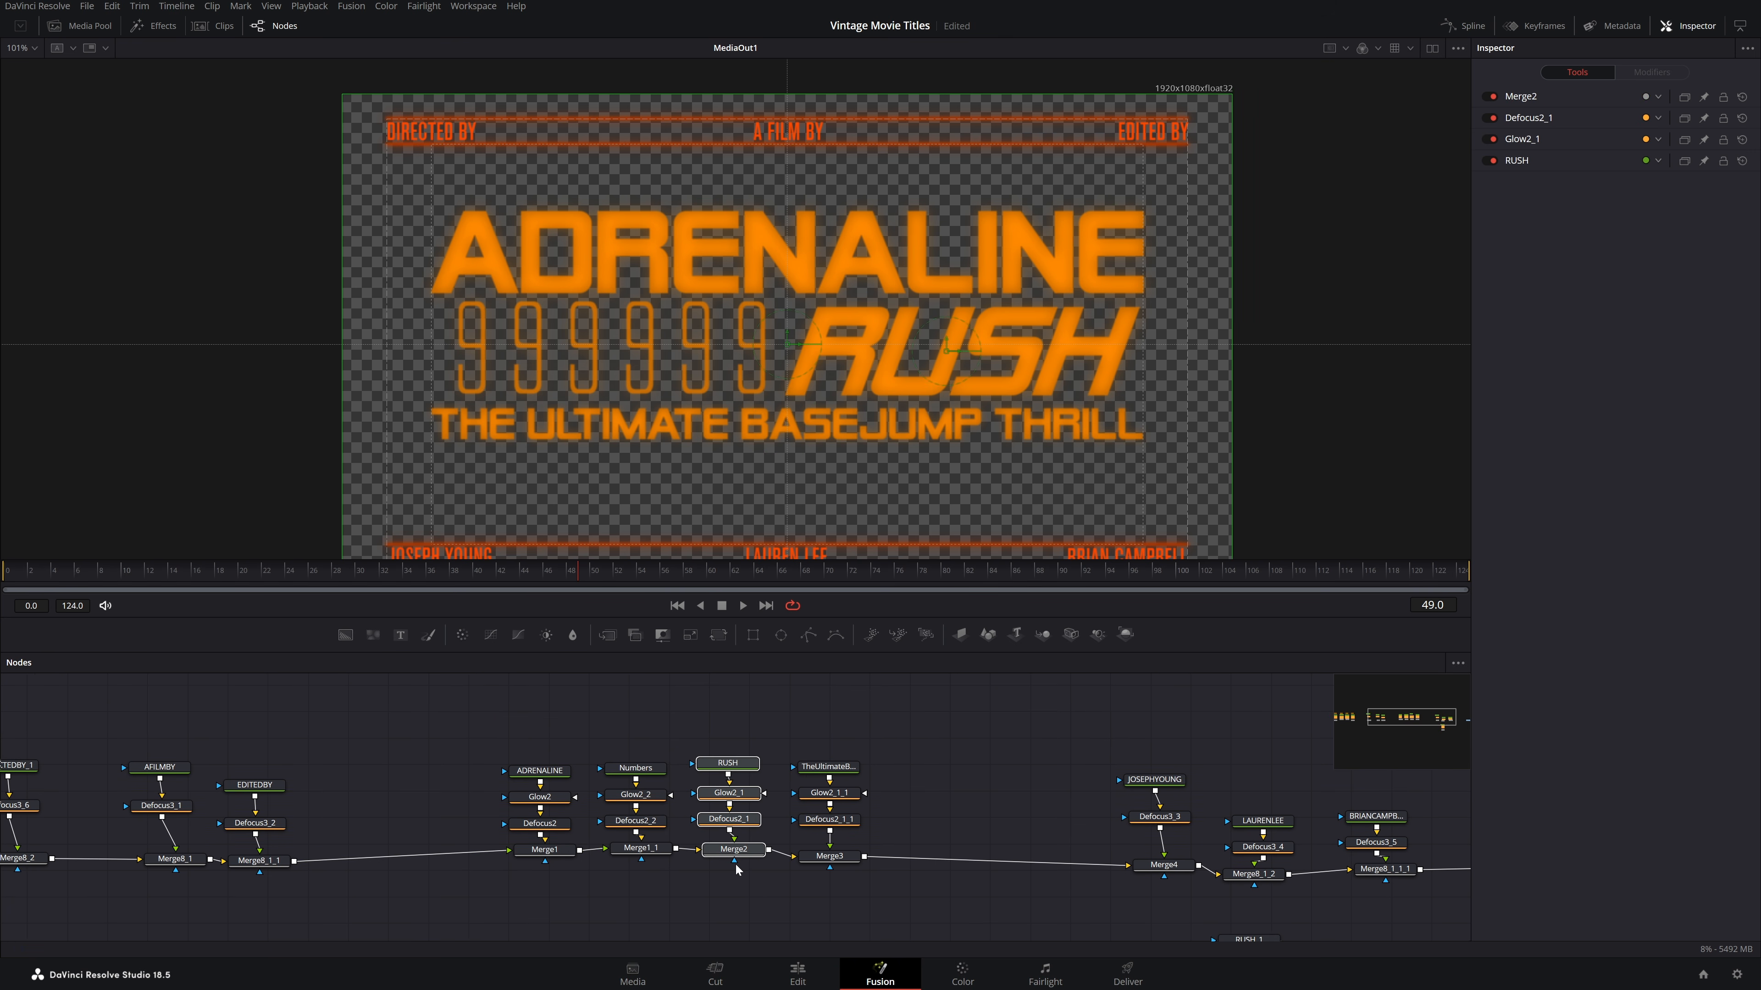
Replace the RUSH branch between Merge1_1 and Merge3 with a new Merge node fed by a new Text+ node
{"action": "key", "text": "Delete"}
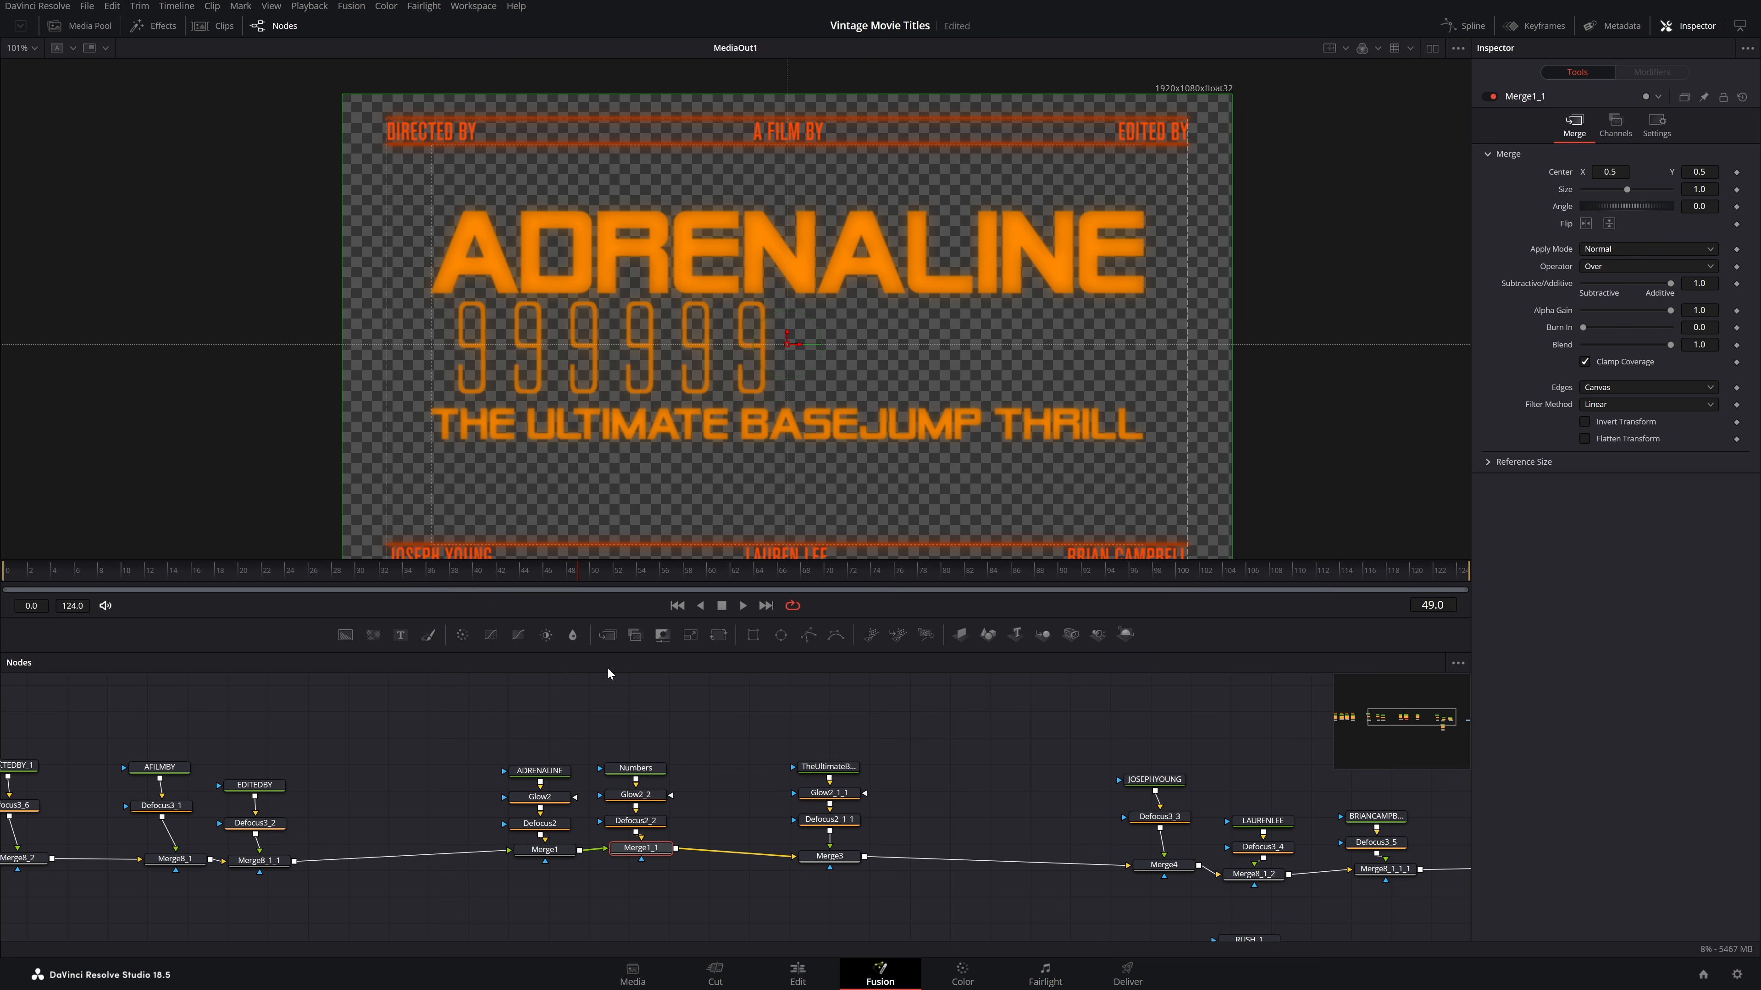
{"action": "left_click_drag", "start_coordinate": [607, 635], "coordinate": [736, 859]}
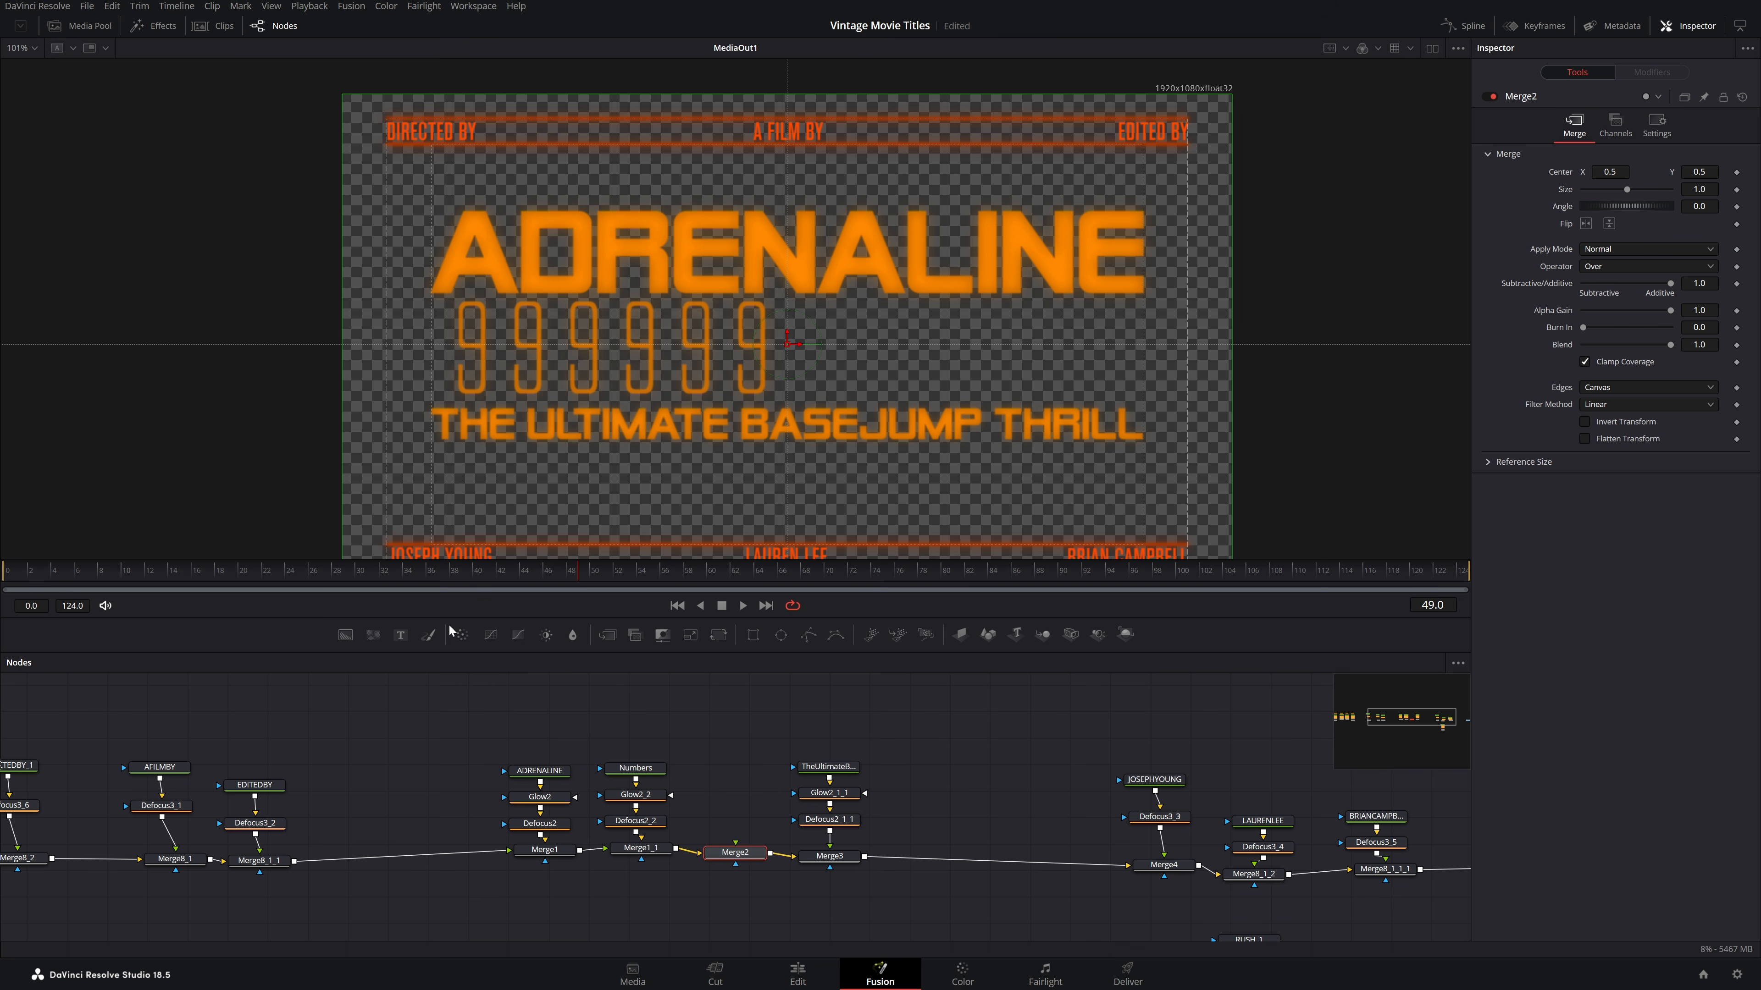
{"action": "left_click_drag", "start_coordinate": [400, 635], "coordinate": [736, 851]}
{"action": "left_click_drag", "start_coordinate": [724, 787], "coordinate": [736, 790]}
Rename the new text node to RUSH and enter RUSH as its text
{"action": "key", "text": "F2"}
{"action": "type", "text": "RUSH"}
{"action": "key", "text": "Return"}
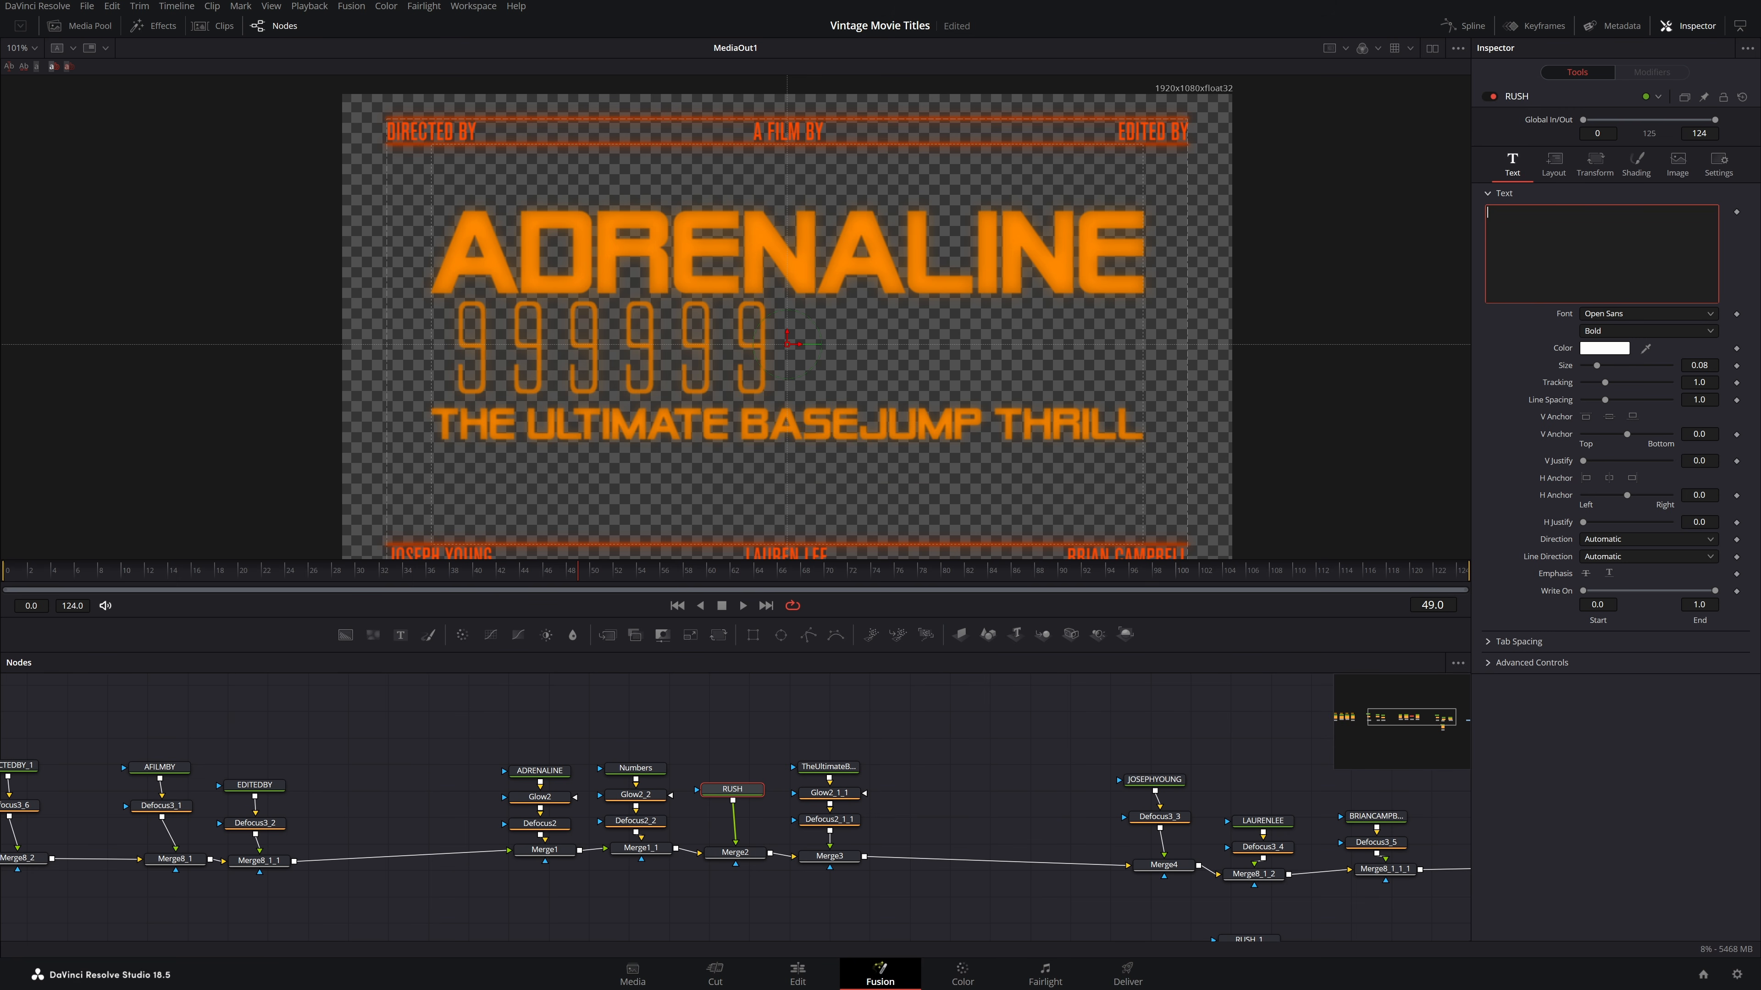
{"action": "type", "text": "USH"}
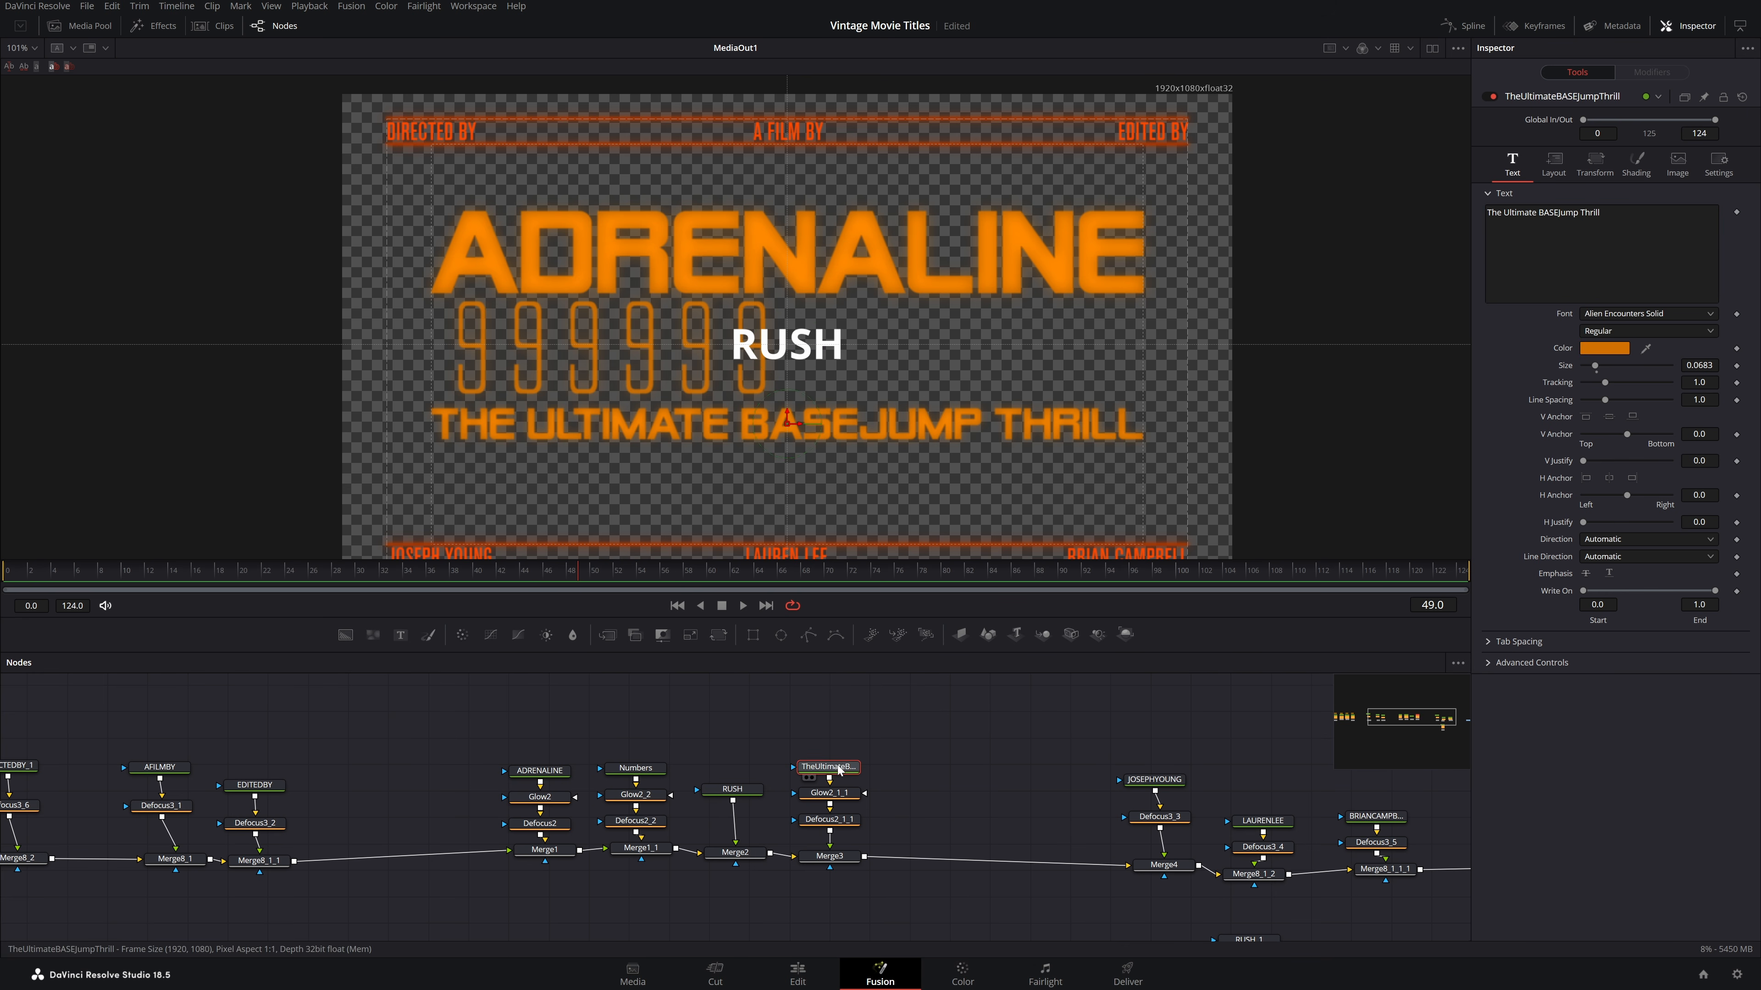
Set the RUSH text's font to Alien Encounters Solid, style Italic, and enlarge it to a size of about 0.193
{"action": "left_click", "coordinate": [1643, 314]}
{"action": "left_click", "coordinate": [1615, 469]}
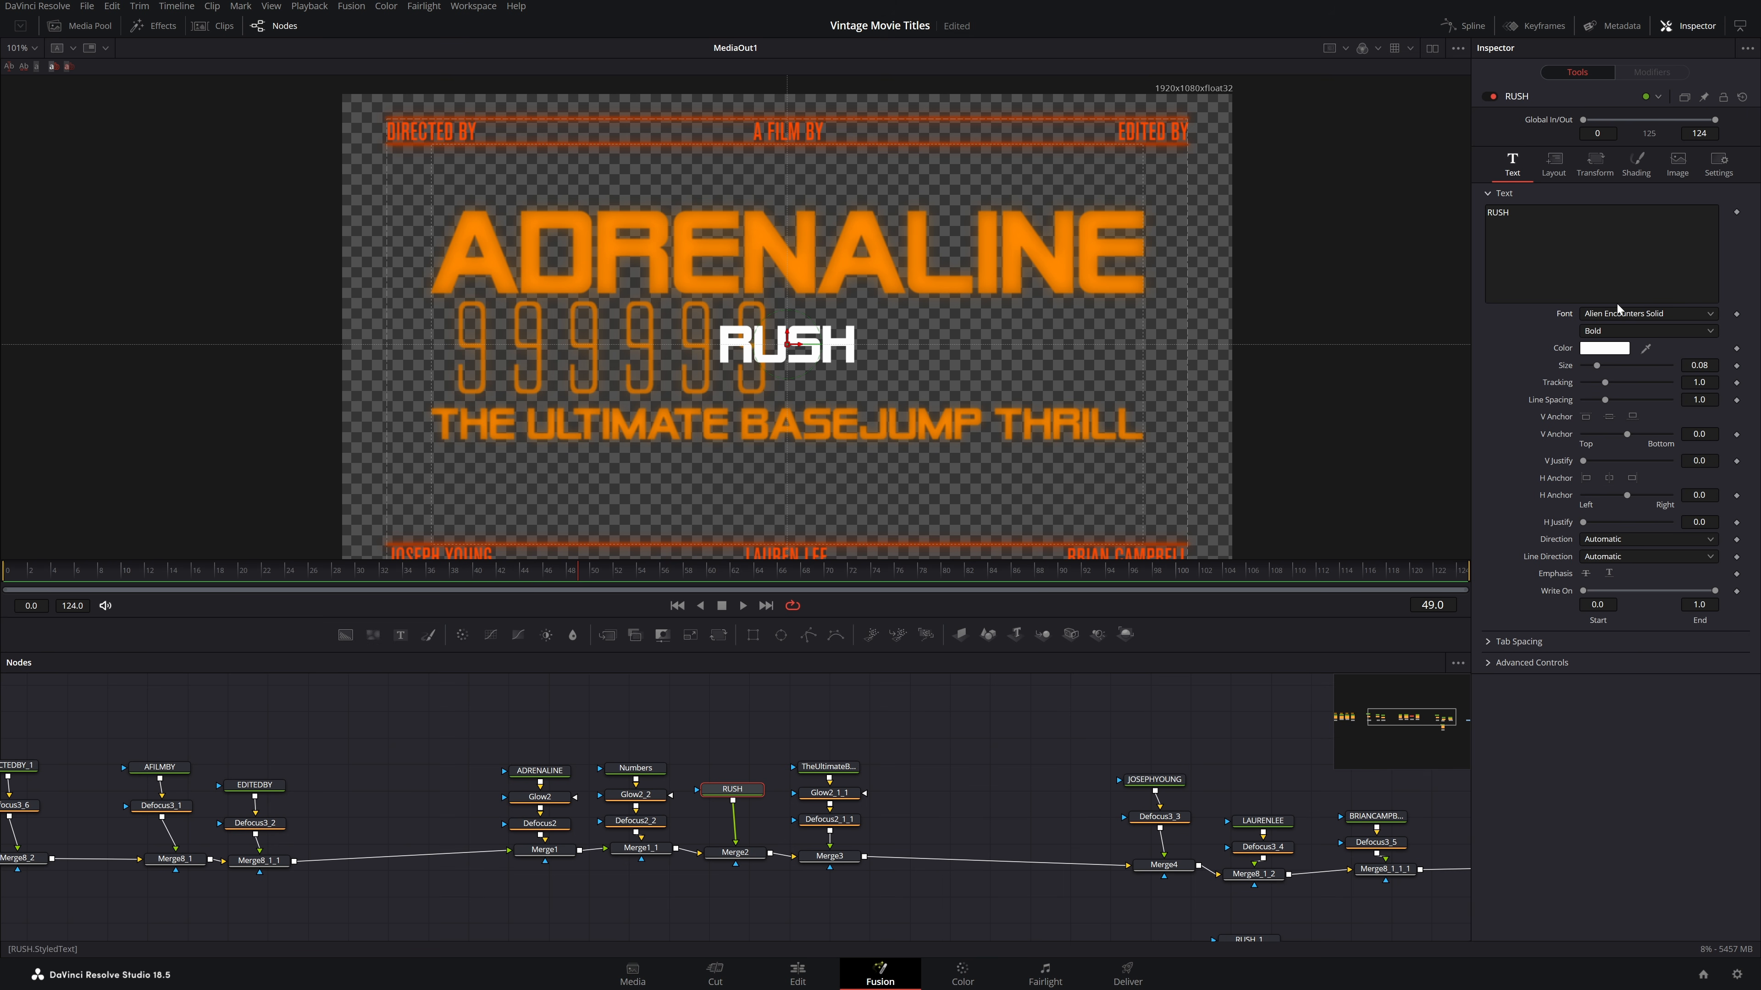
{"action": "left_click", "coordinate": [1626, 331]}
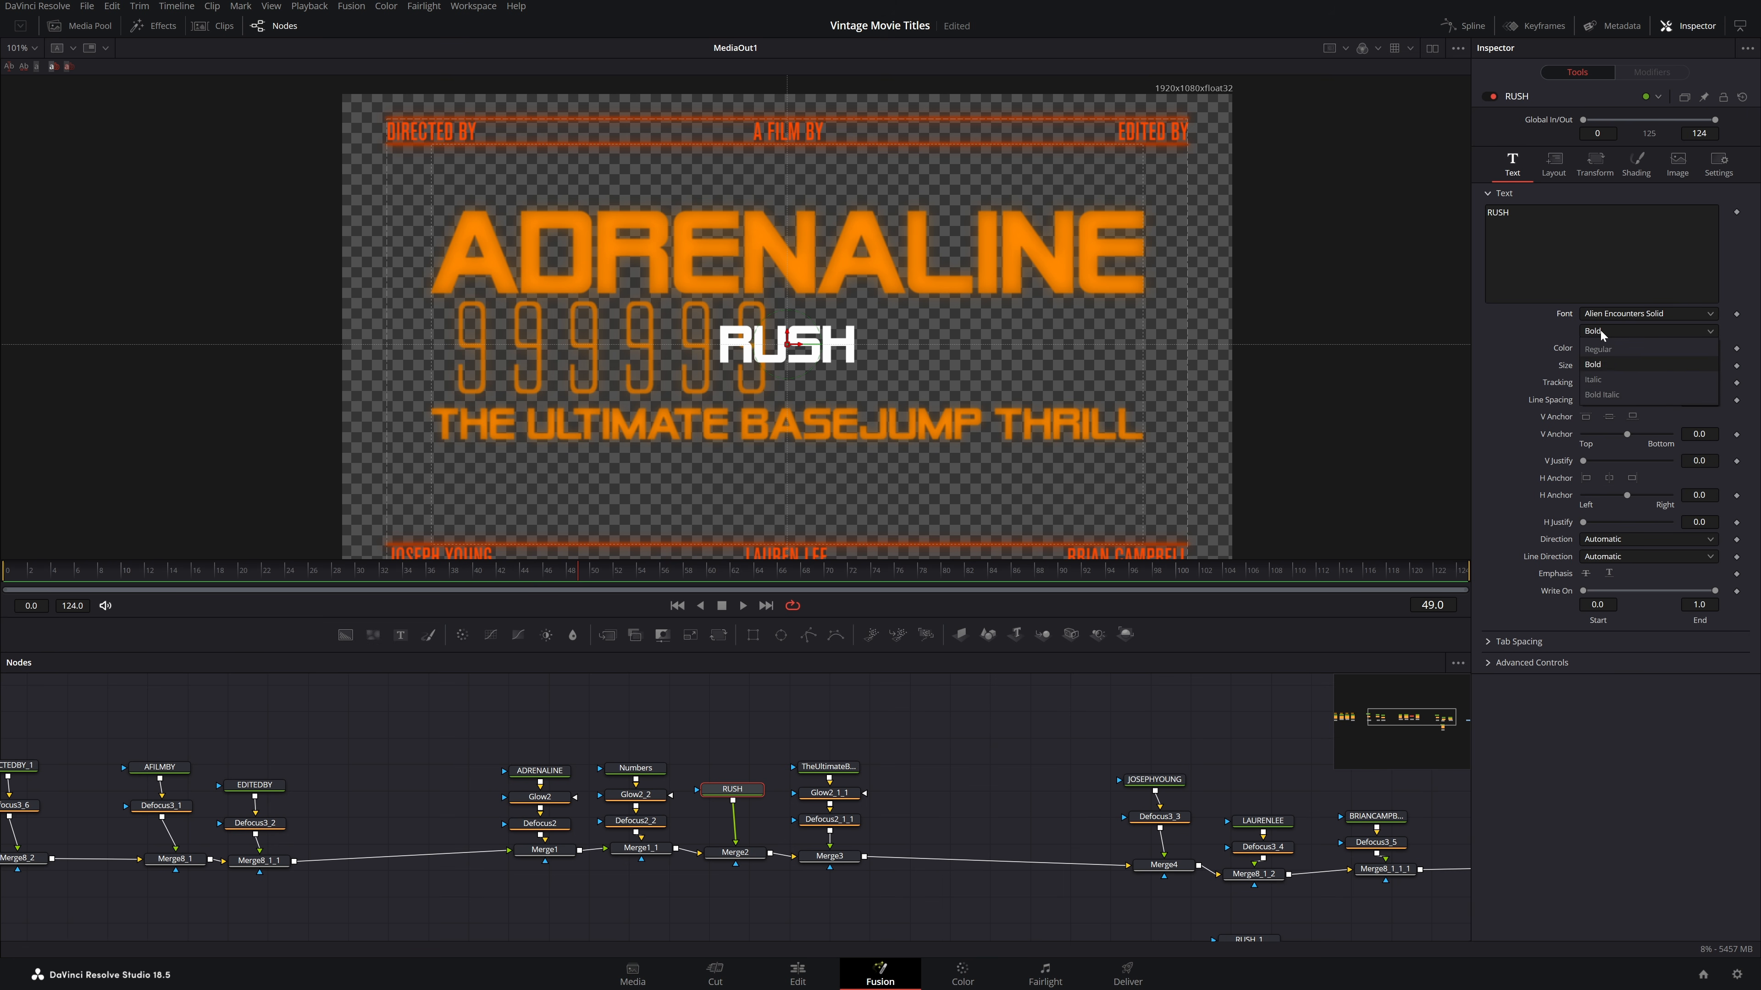
{"action": "left_click", "coordinate": [1603, 381]}
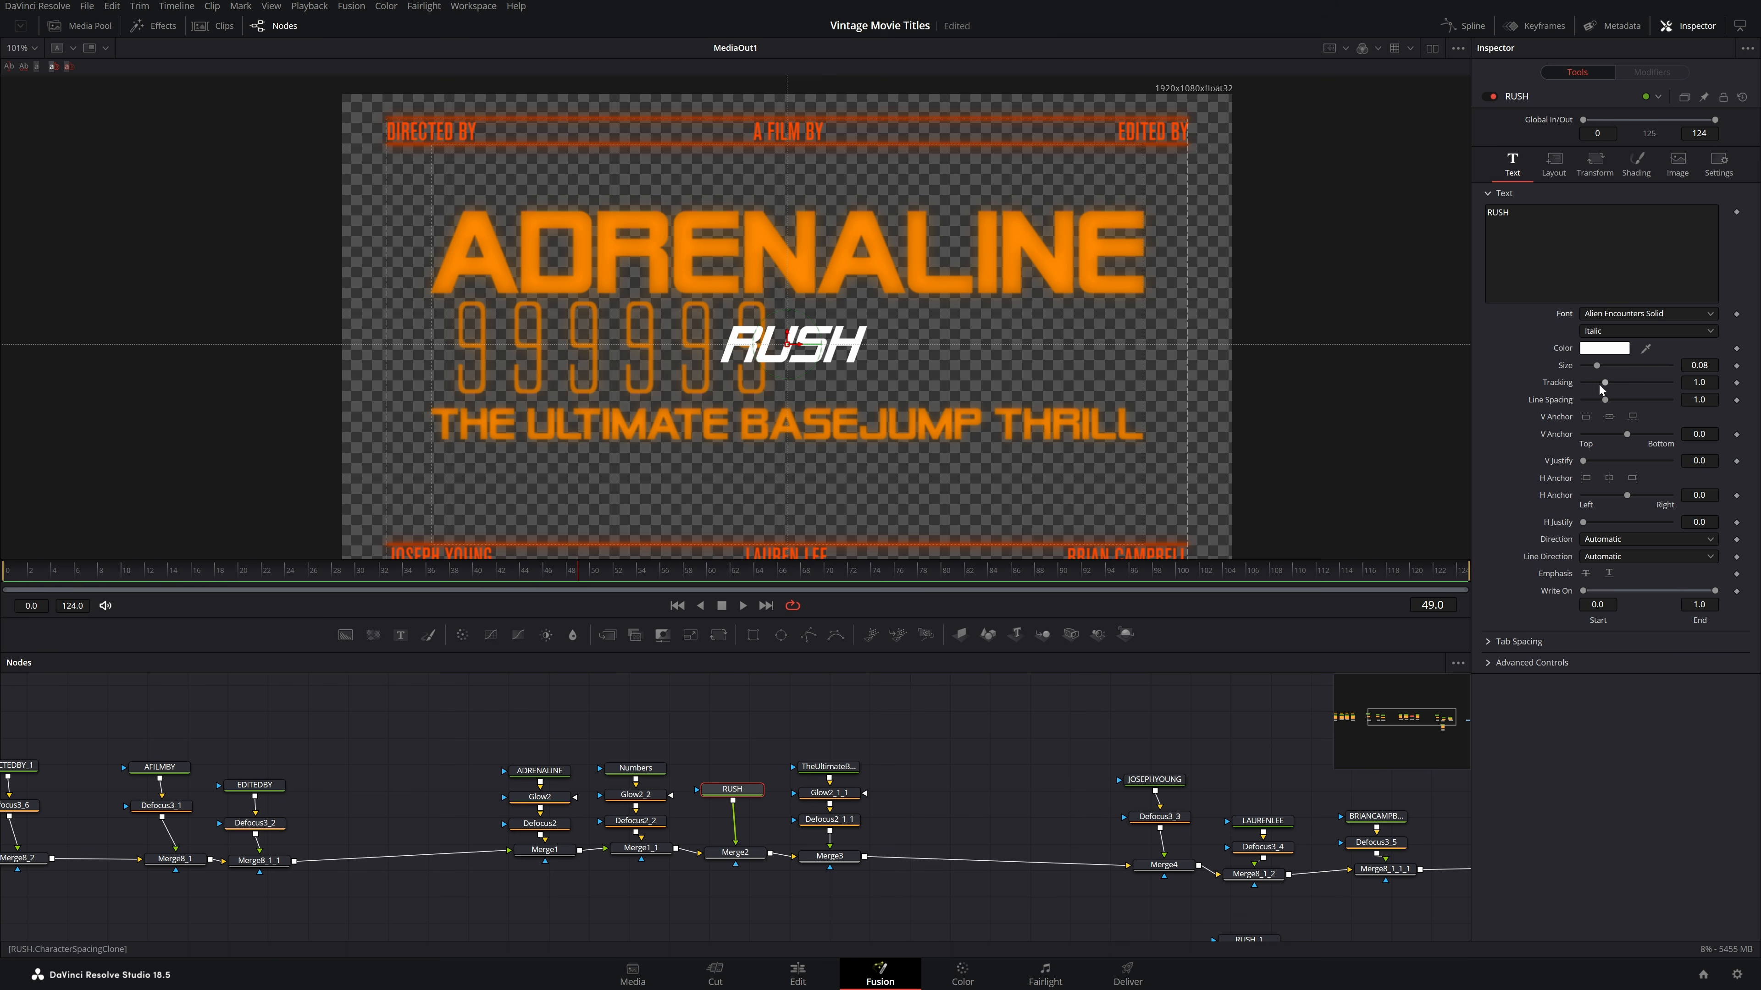
{"action": "left_click_drag", "start_coordinate": [1597, 365], "coordinate": [1617, 365]}
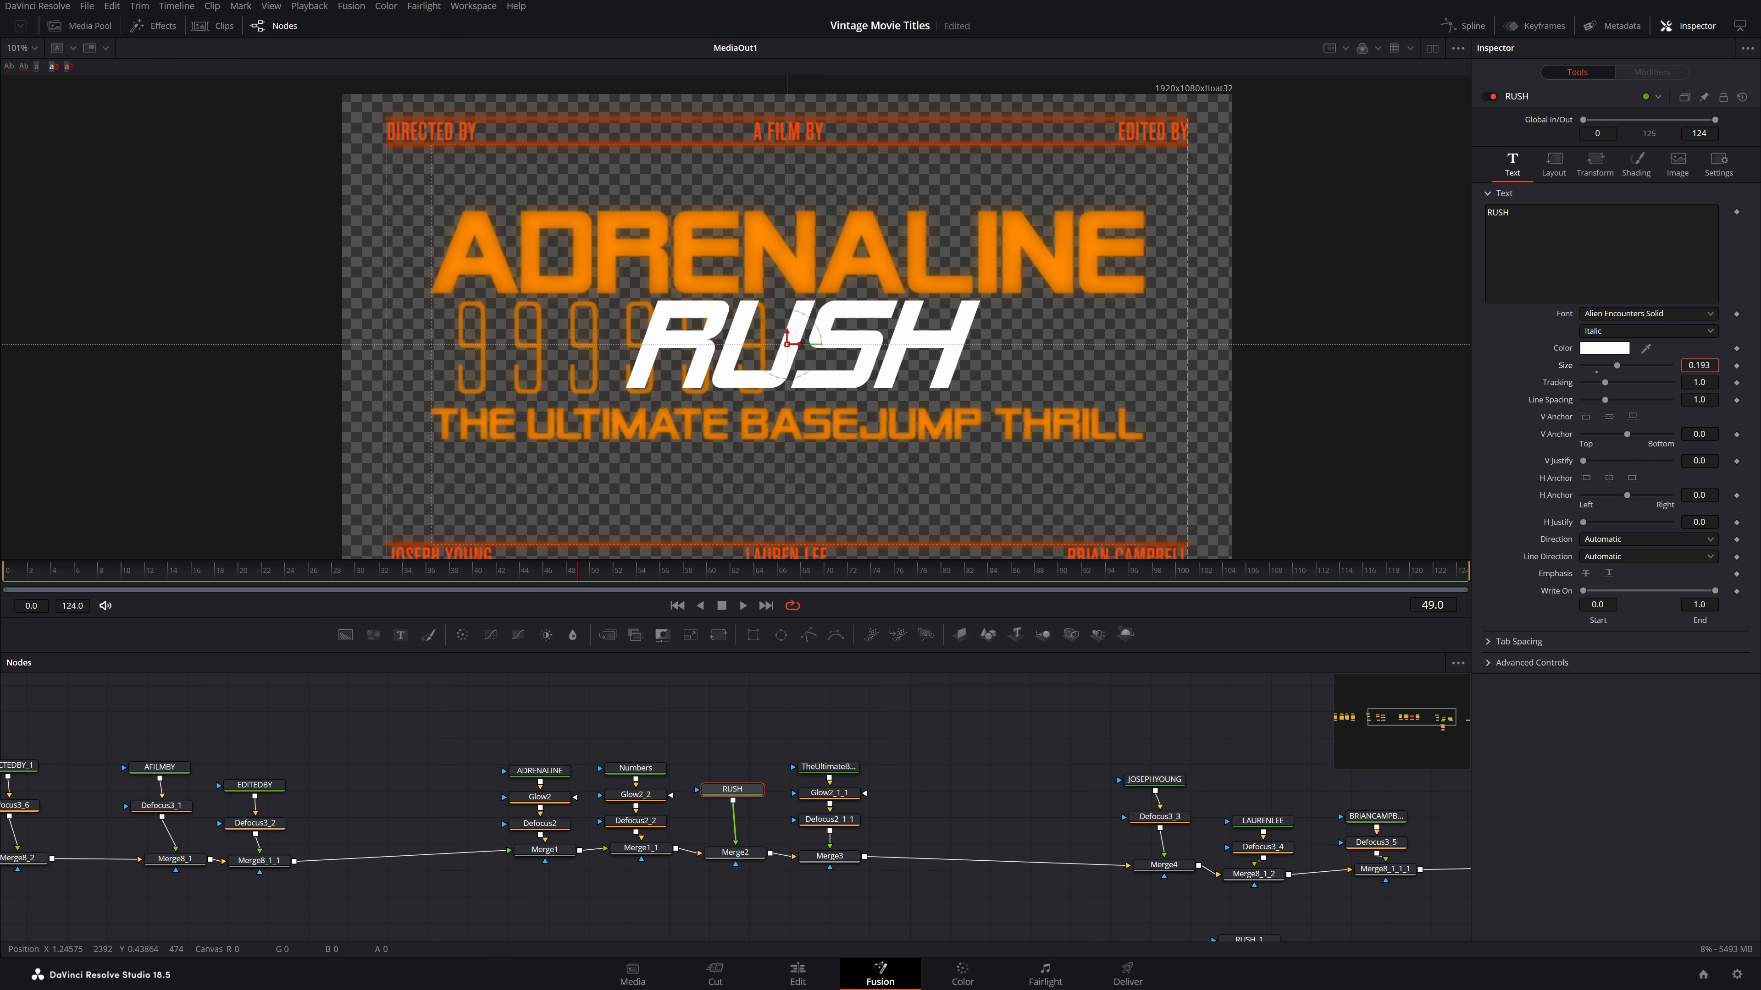
Move the RUSH text beside the numbers to Center X 0.682, keeping Center Y at 0.5
{"action": "left_click", "coordinate": [1557, 171]}
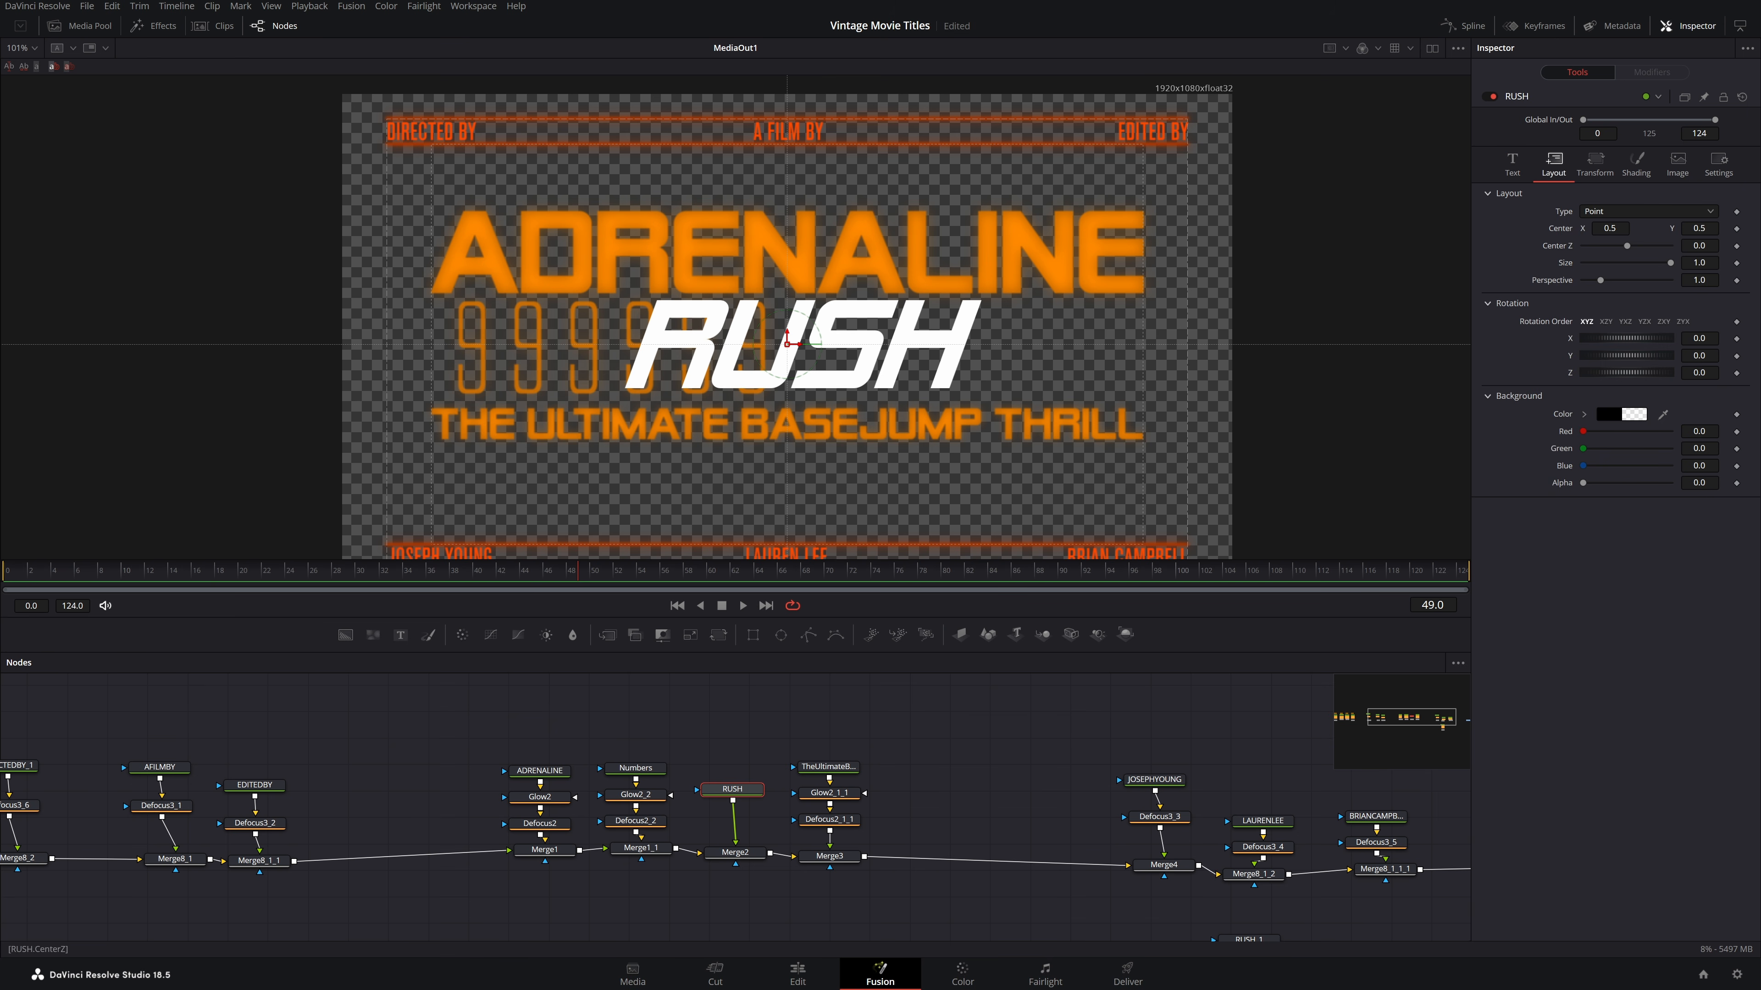
{"action": "scroll", "coordinate": [990, 404], "scroll_direction": "up", "scroll_amount": 2}
{"action": "left_click_drag", "start_coordinate": [971, 379], "coordinate": [864, 407]}
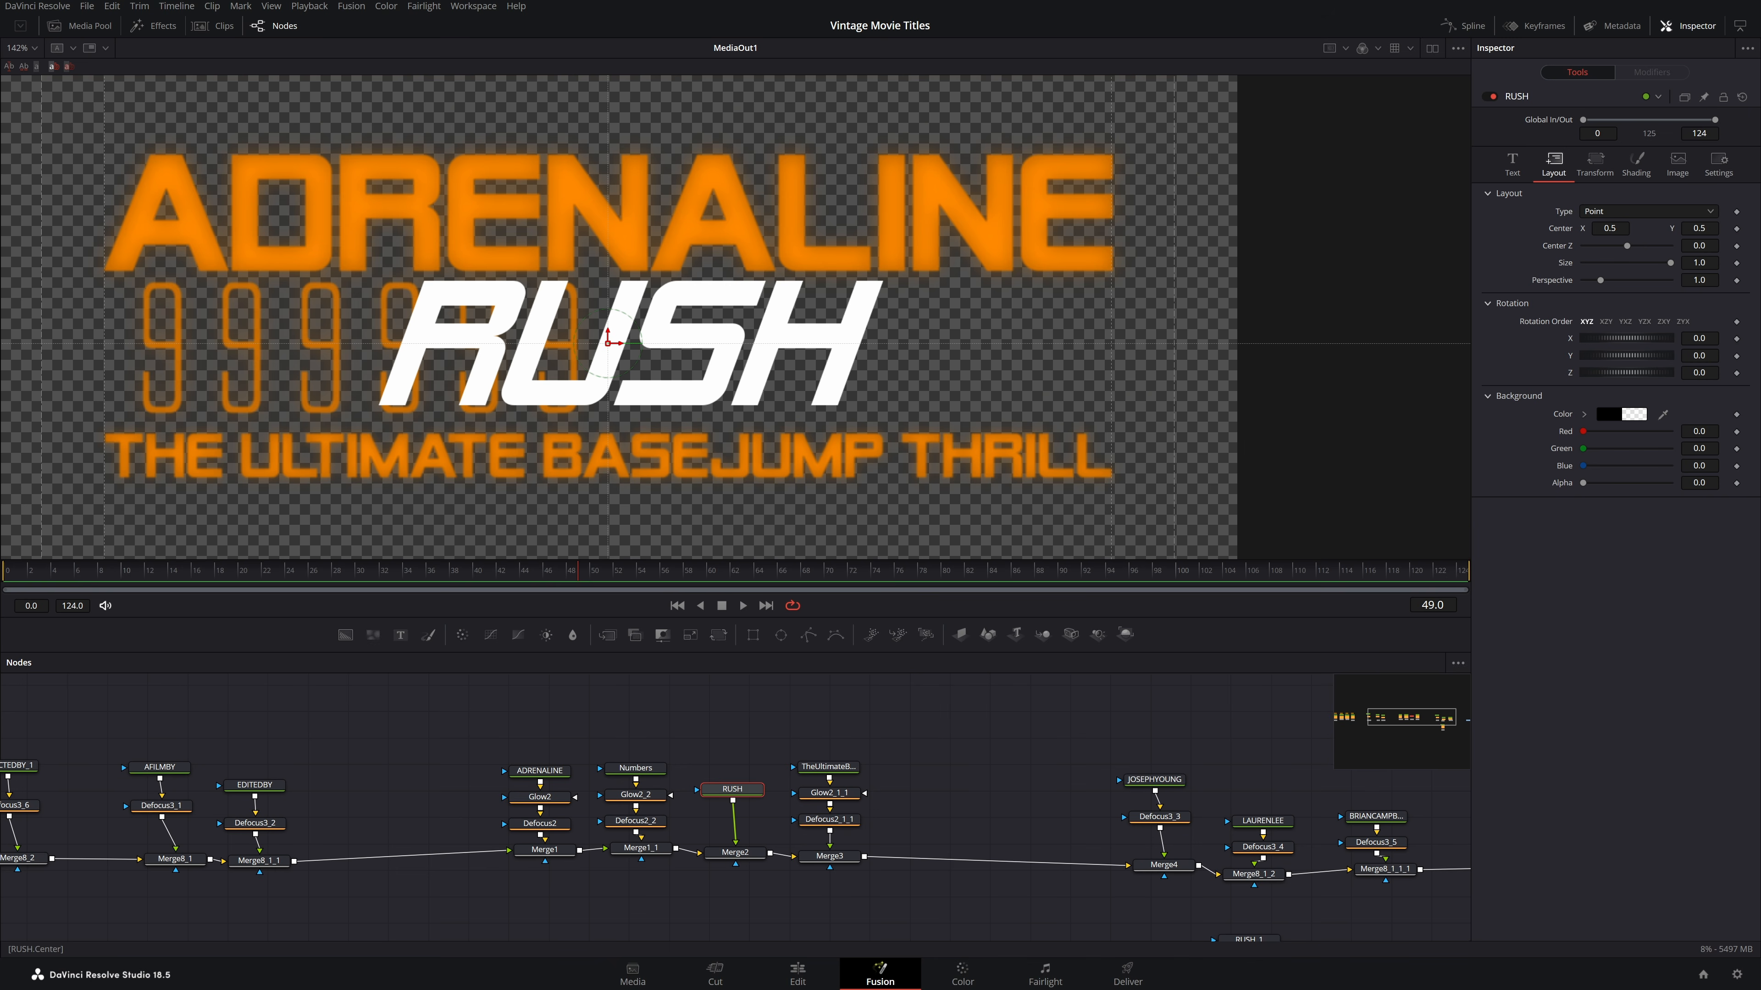
{"action": "left_click_drag", "start_coordinate": [608, 342], "coordinate": [838, 342]}
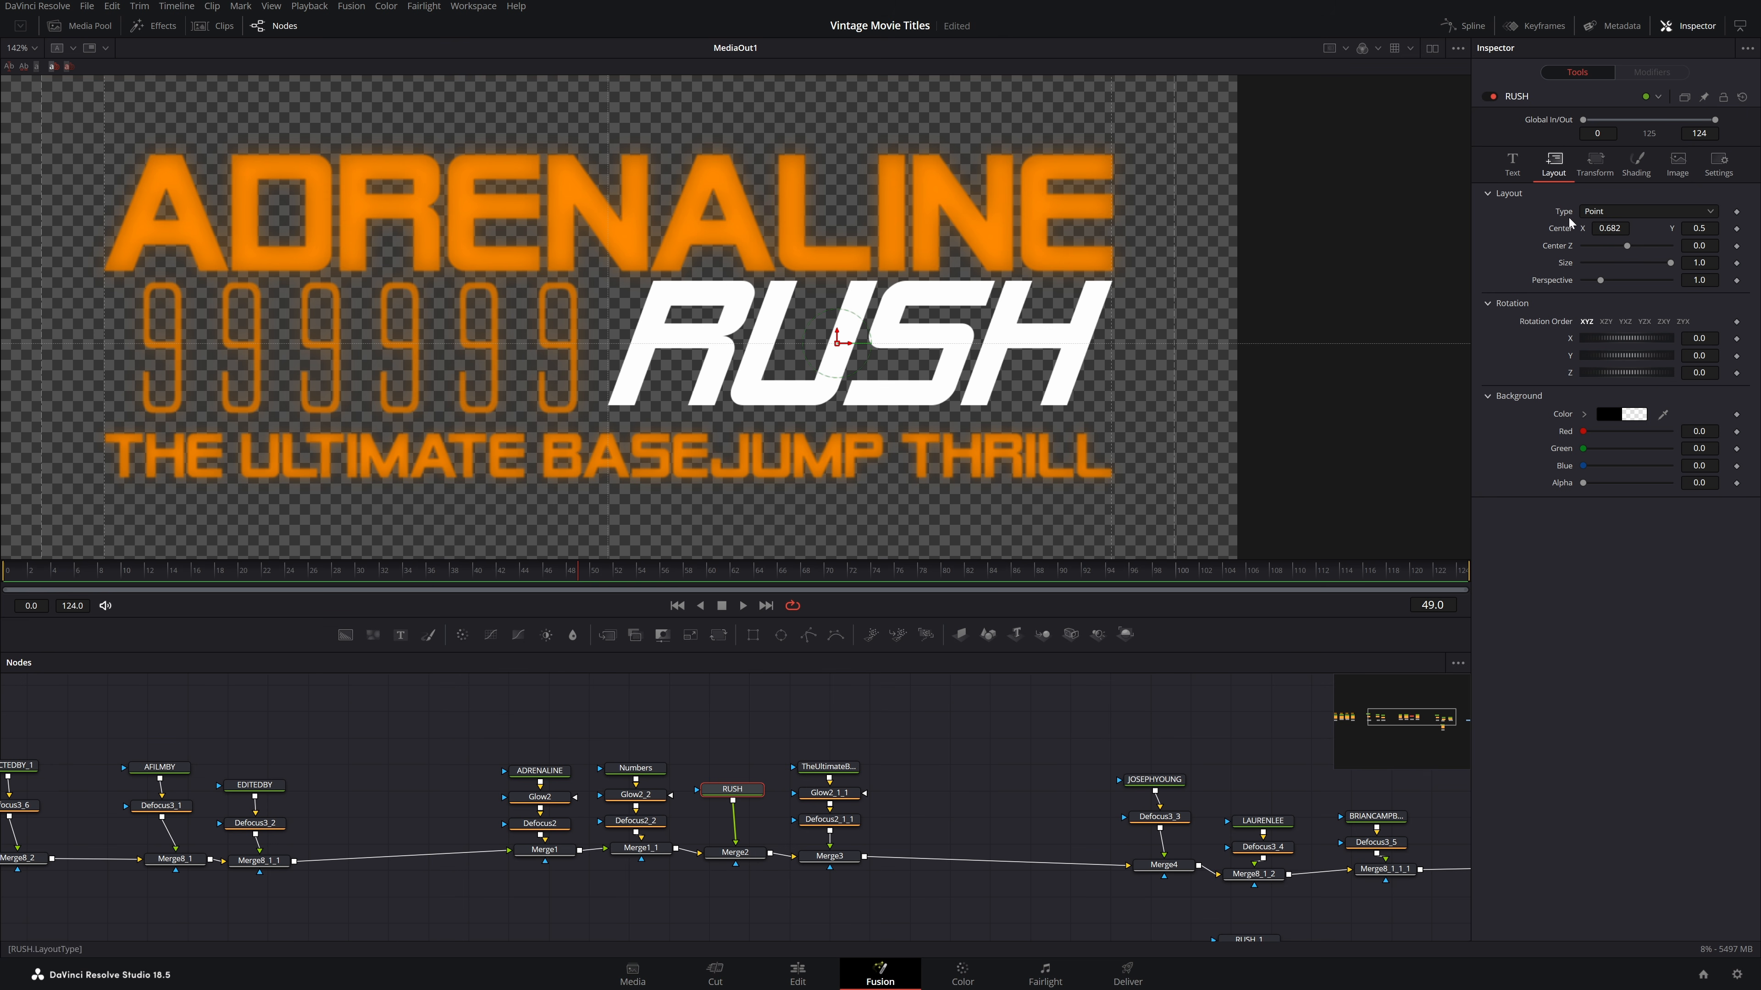
{"action": "left_click", "coordinate": [1512, 165]}
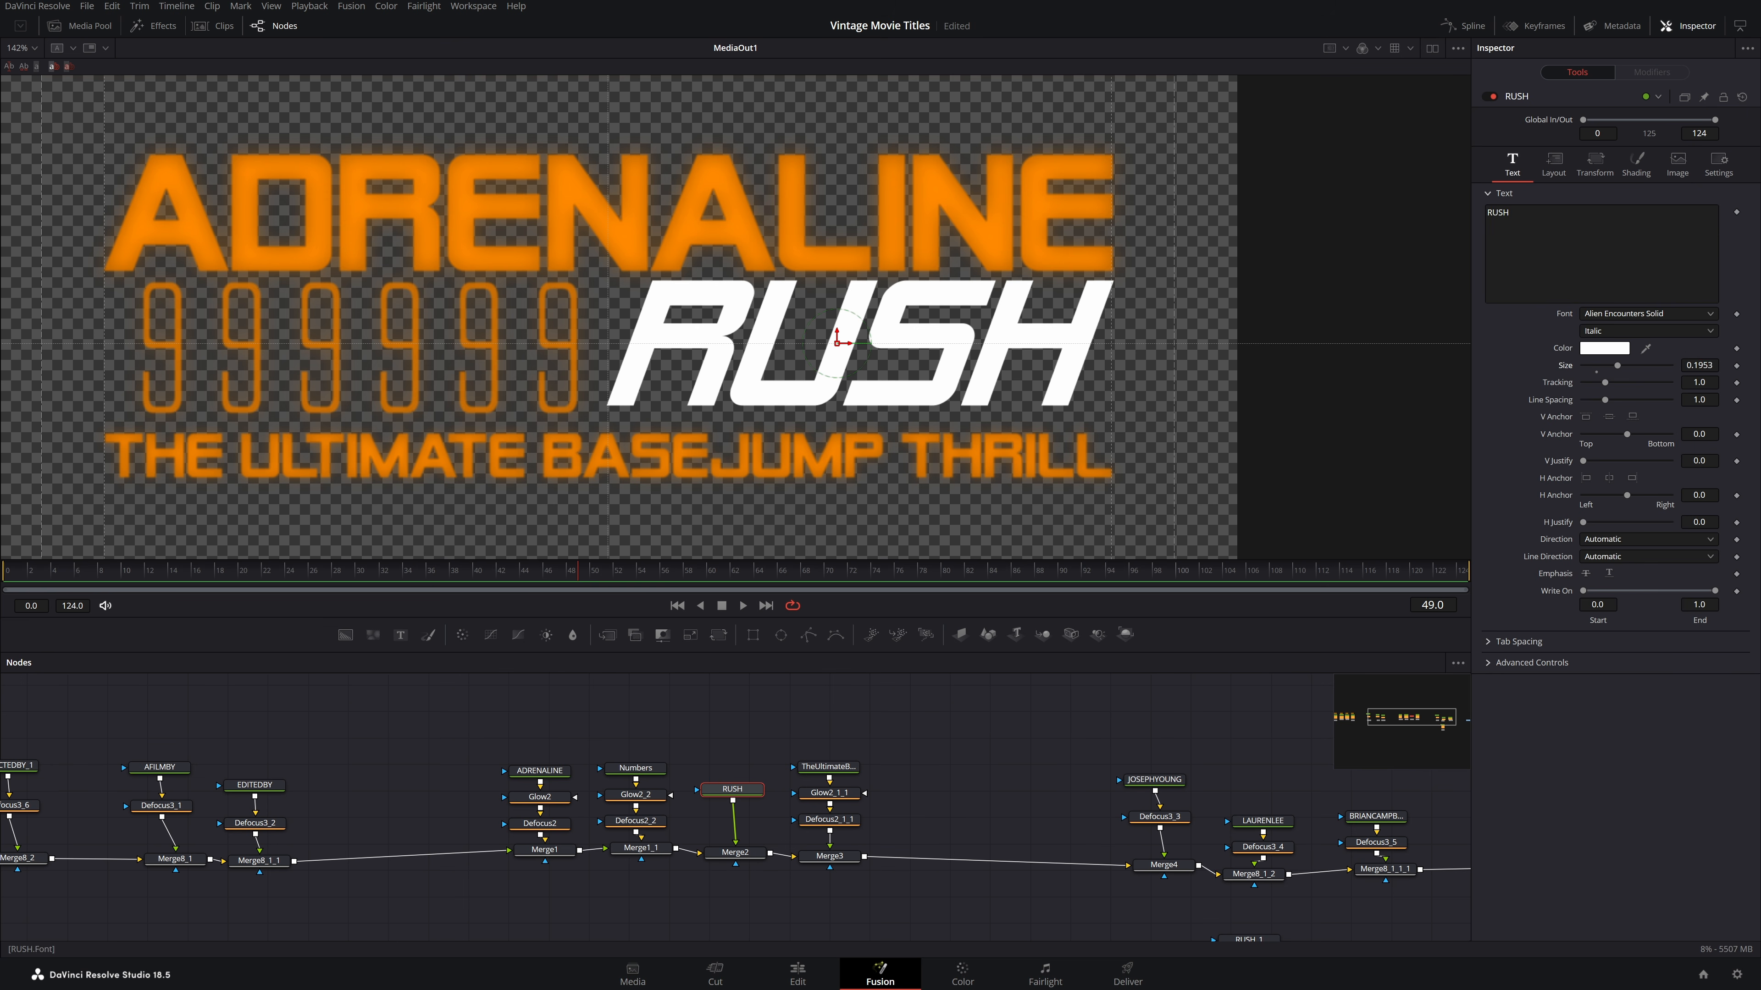
{"action": "left_click", "coordinate": [1554, 165]}
{"action": "left_click", "coordinate": [1512, 165]}
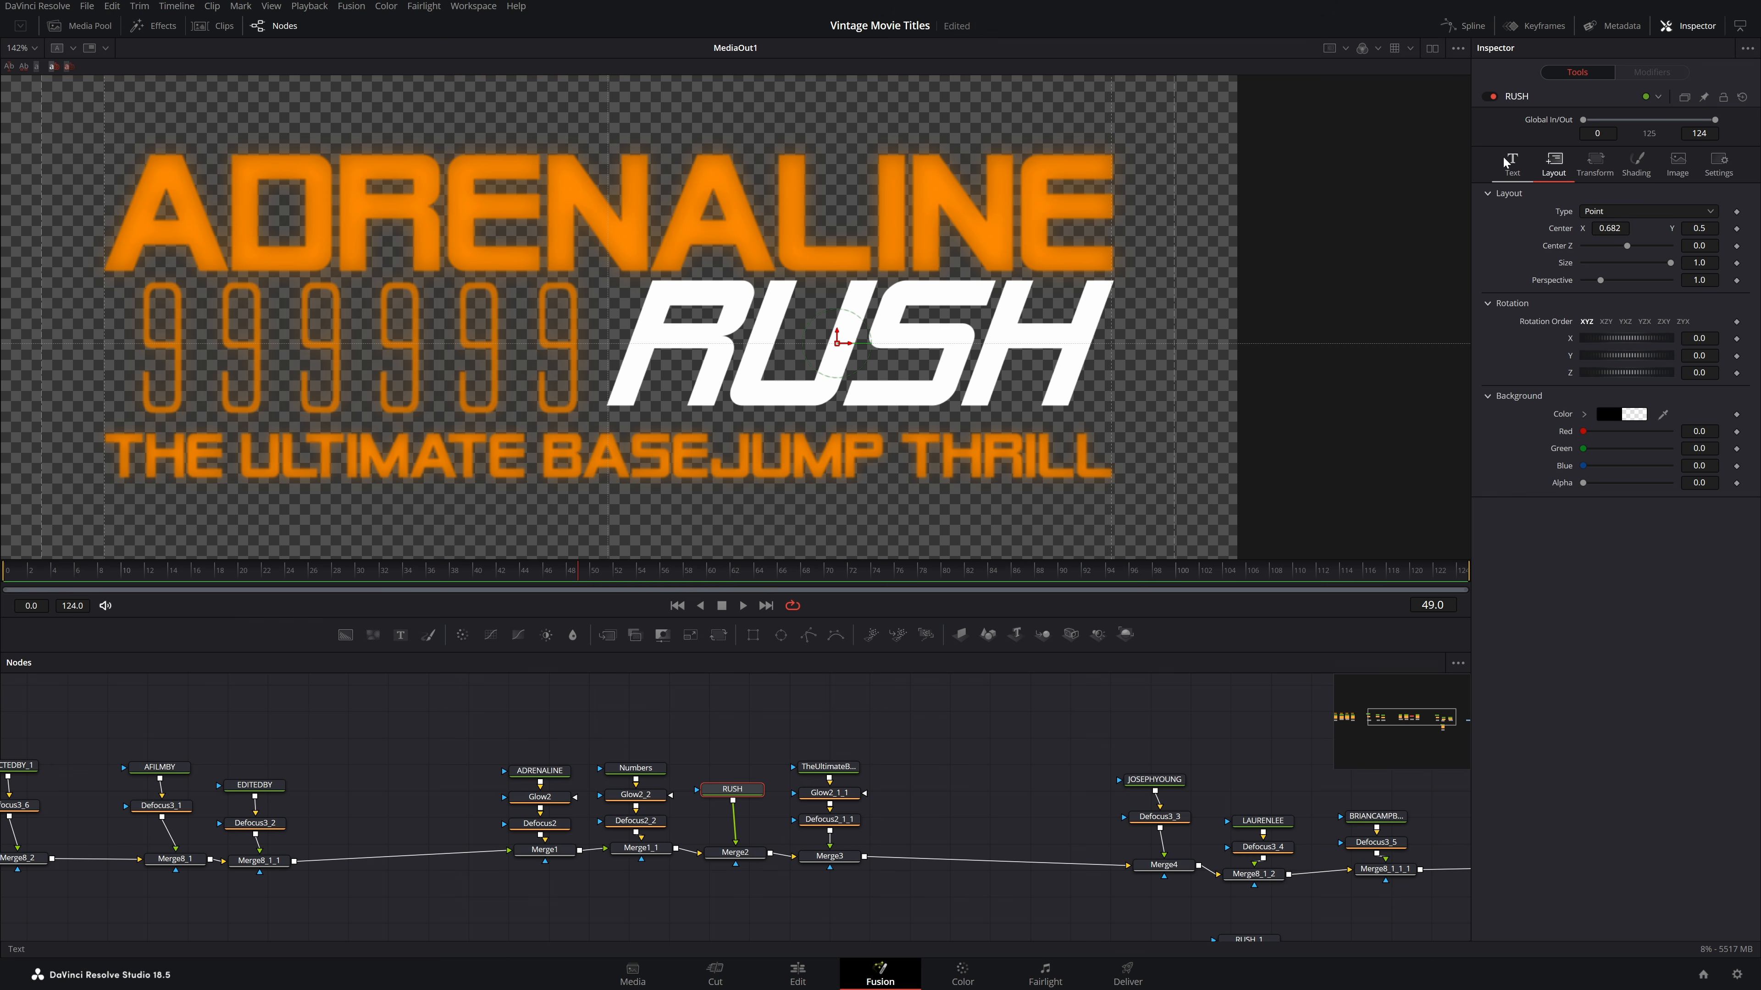
{"action": "left_click", "coordinate": [1546, 166]}
{"action": "left_click", "coordinate": [1512, 168]}
{"action": "left_click", "coordinate": [1552, 167]}
Move the RUSH text node farther above Merge2, level with the neighbouring text nodes
{"action": "left_click_drag", "start_coordinate": [727, 793], "coordinate": [724, 766]}
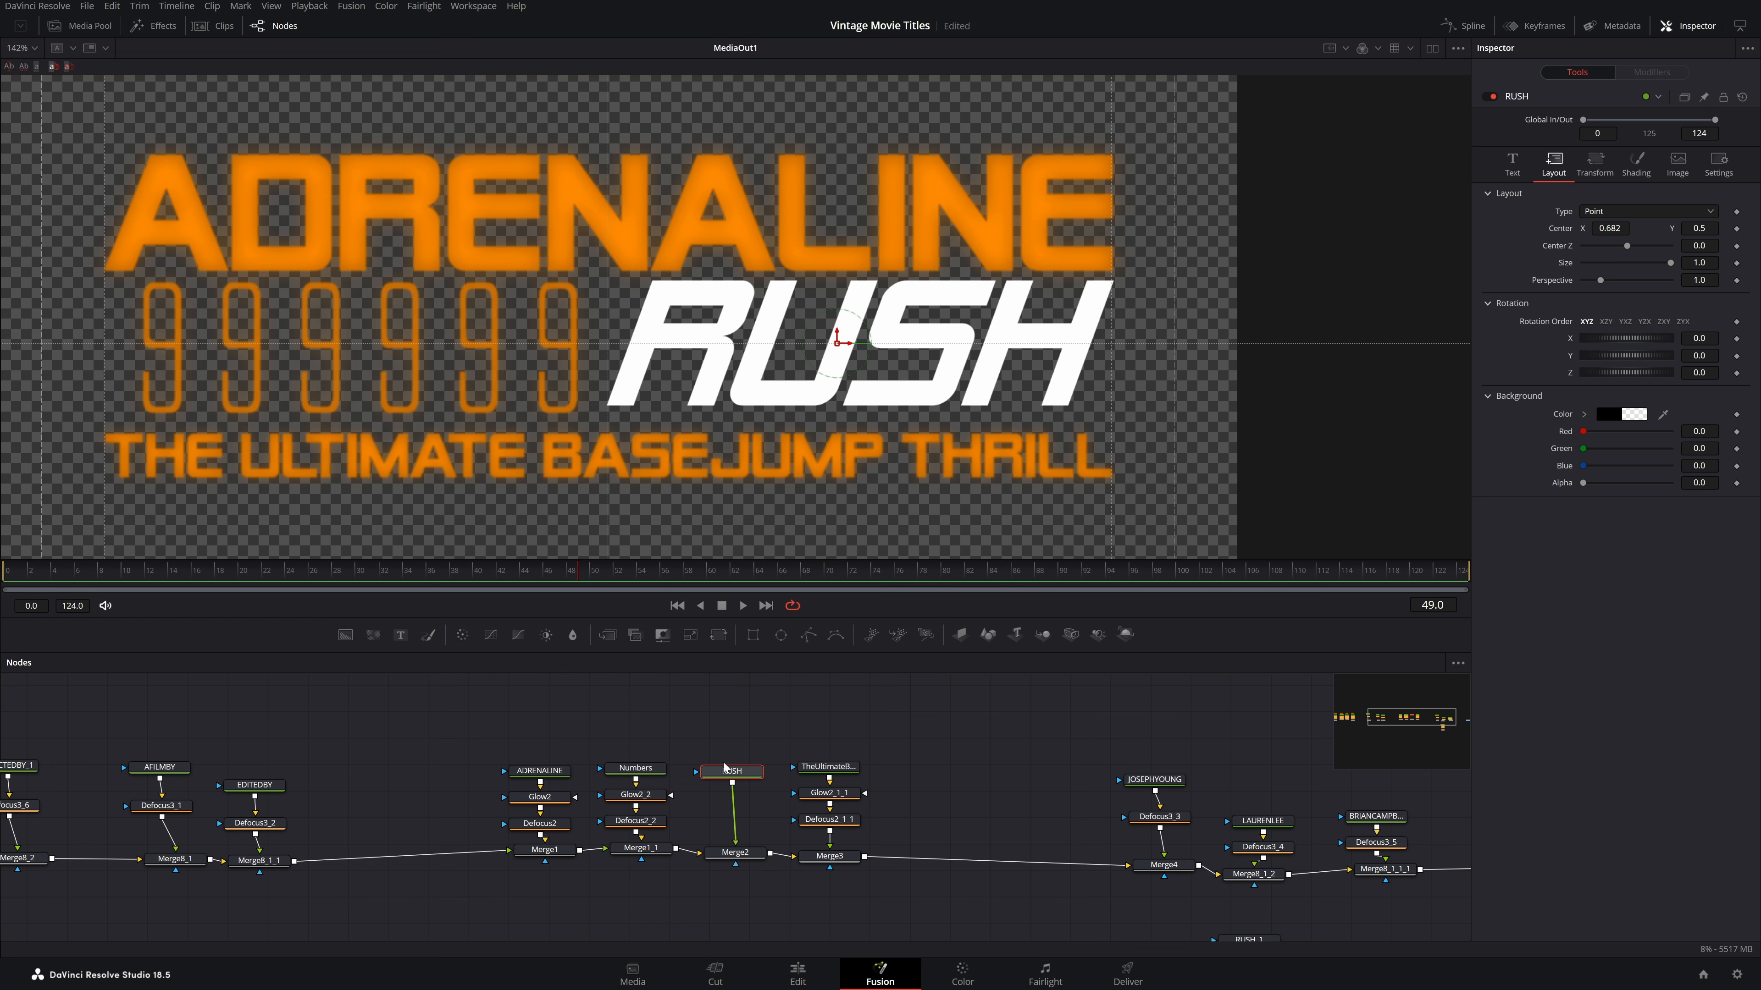
Add a Glow node after the RUSH text, with Glow Size 7.6 and Blend 0.284
{"action": "key", "text": "shift+space"}
{"action": "type", "text": "Defocus"}
{"action": "key", "text": "BackSpace"}
{"action": "key", "text": "BackSpace"}
{"action": "key", "text": "BackSpace"}
{"action": "key", "text": "BackSpace"}
{"action": "key", "text": "BackSpace"}
{"action": "key", "text": "BackSpace"}
{"action": "key", "text": "BackSpace"}
{"action": "type", "text": "Glow"}
{"action": "key", "text": "Return"}
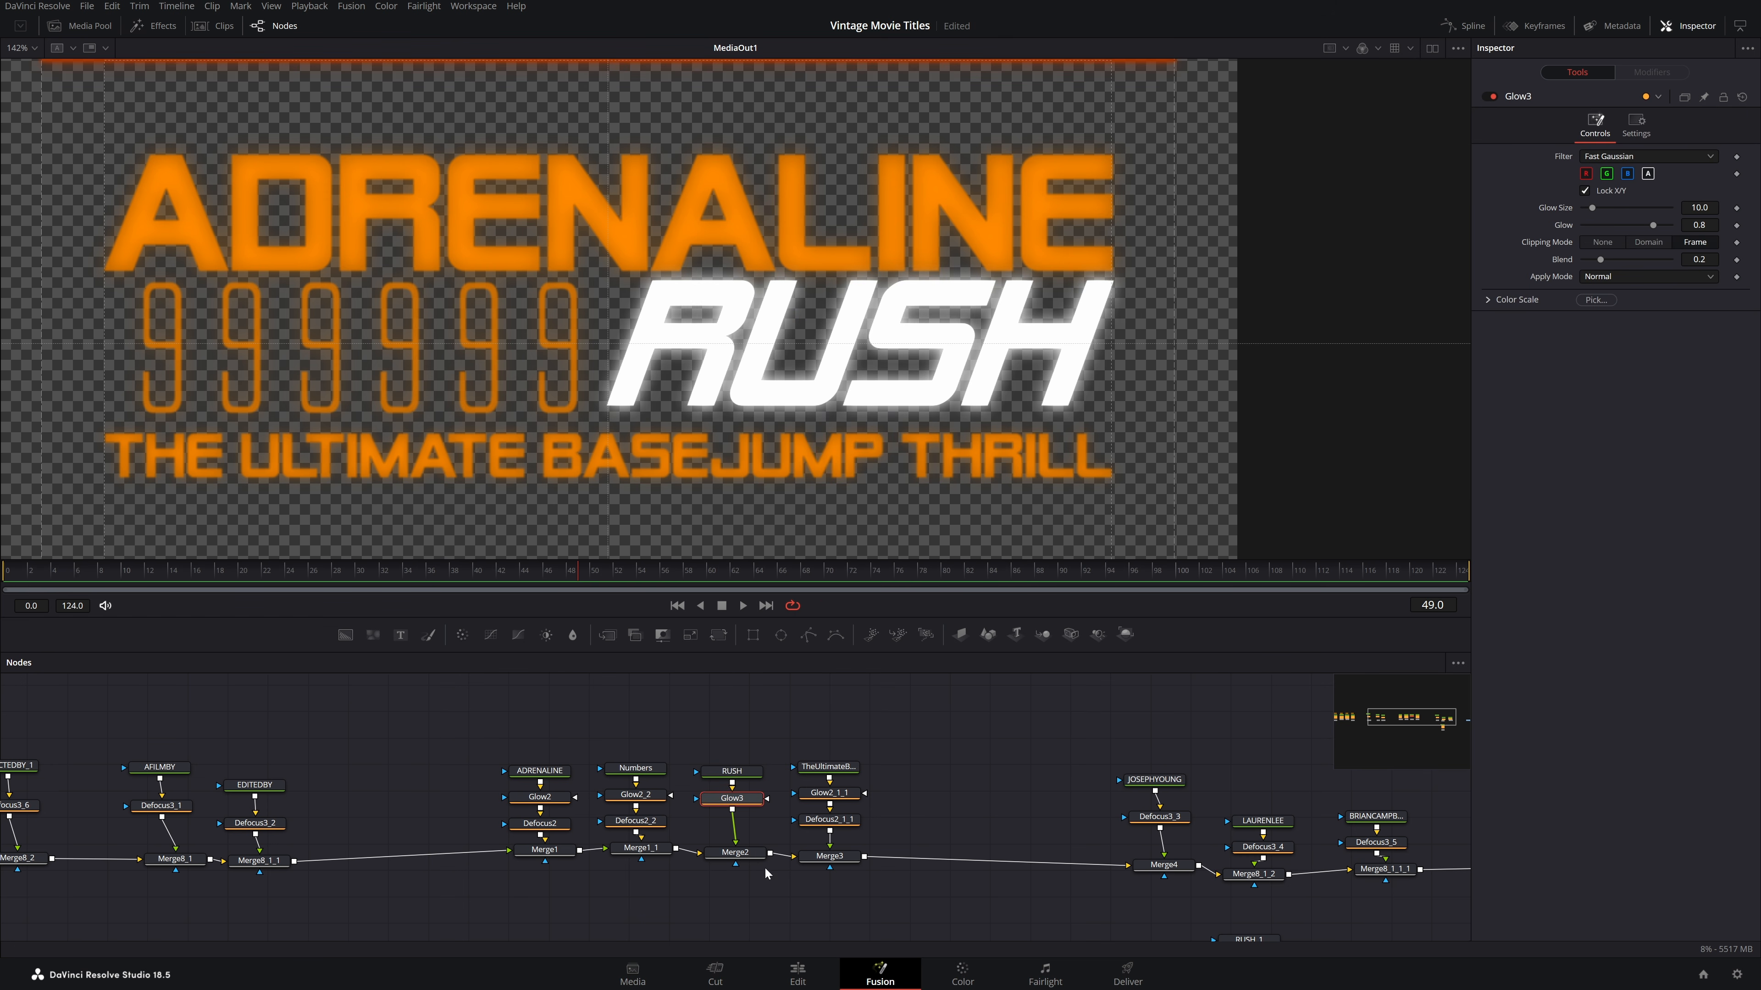
{"action": "left_click_drag", "start_coordinate": [1592, 208], "coordinate": [1590, 208]}
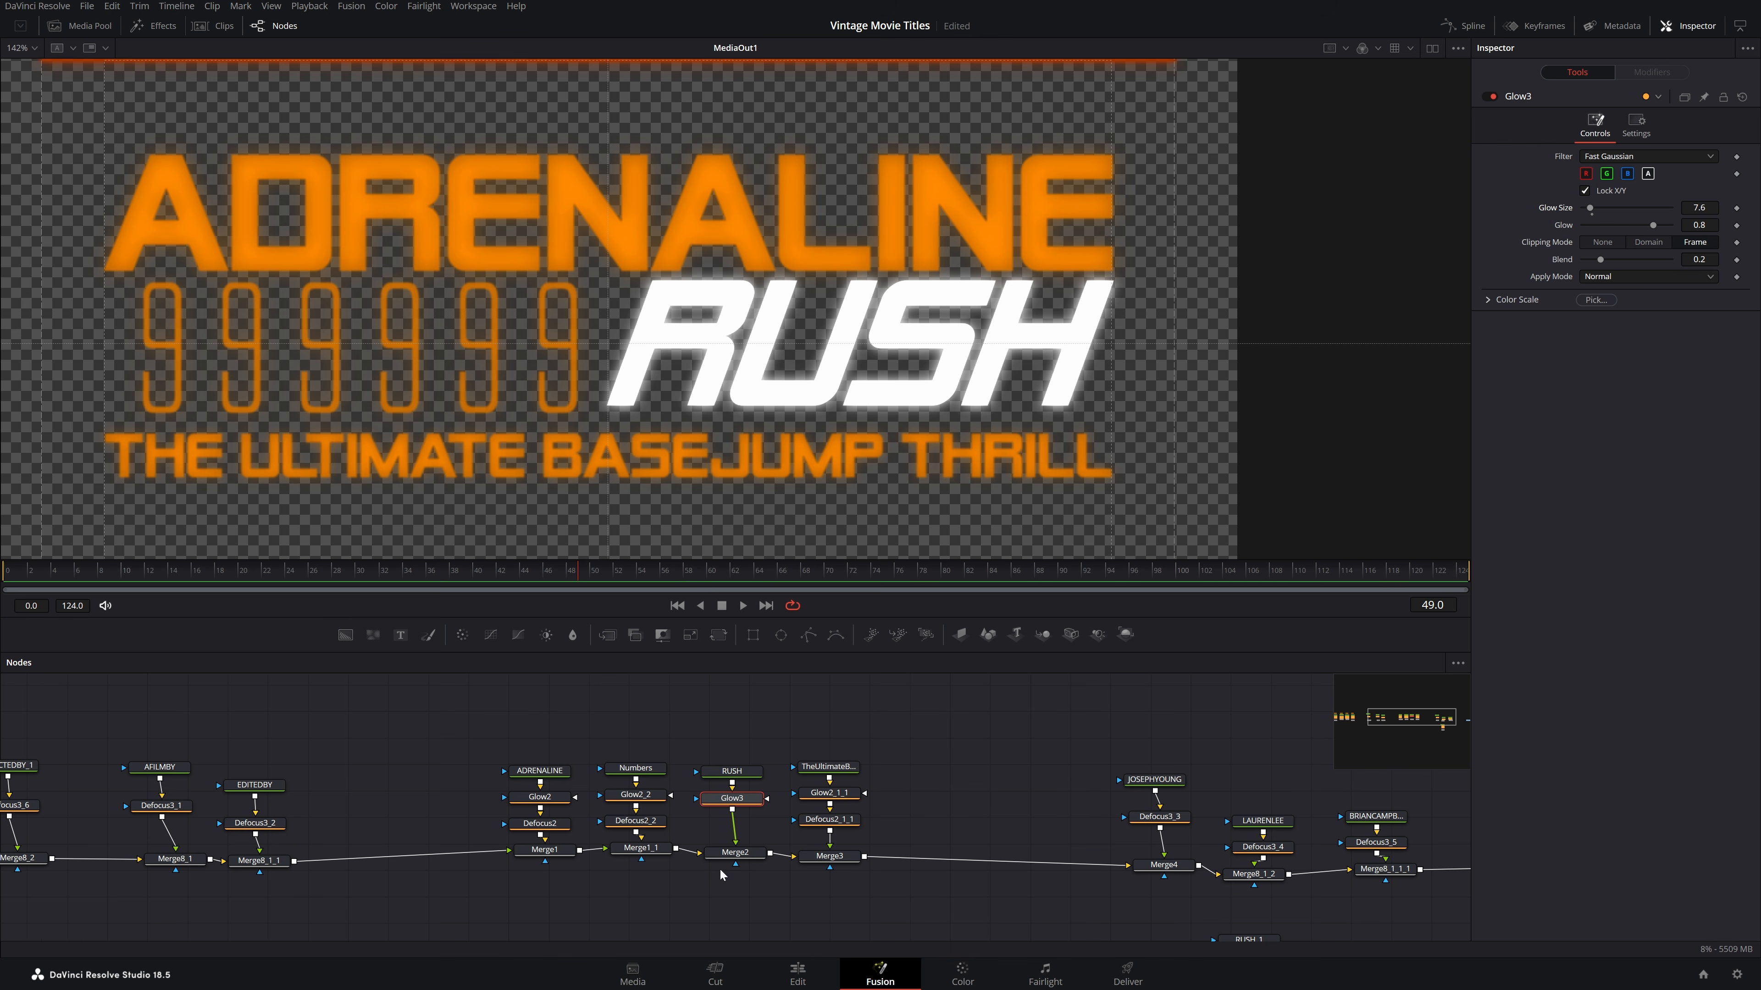
{"action": "left_click_drag", "start_coordinate": [1600, 259], "coordinate": [1608, 260]}
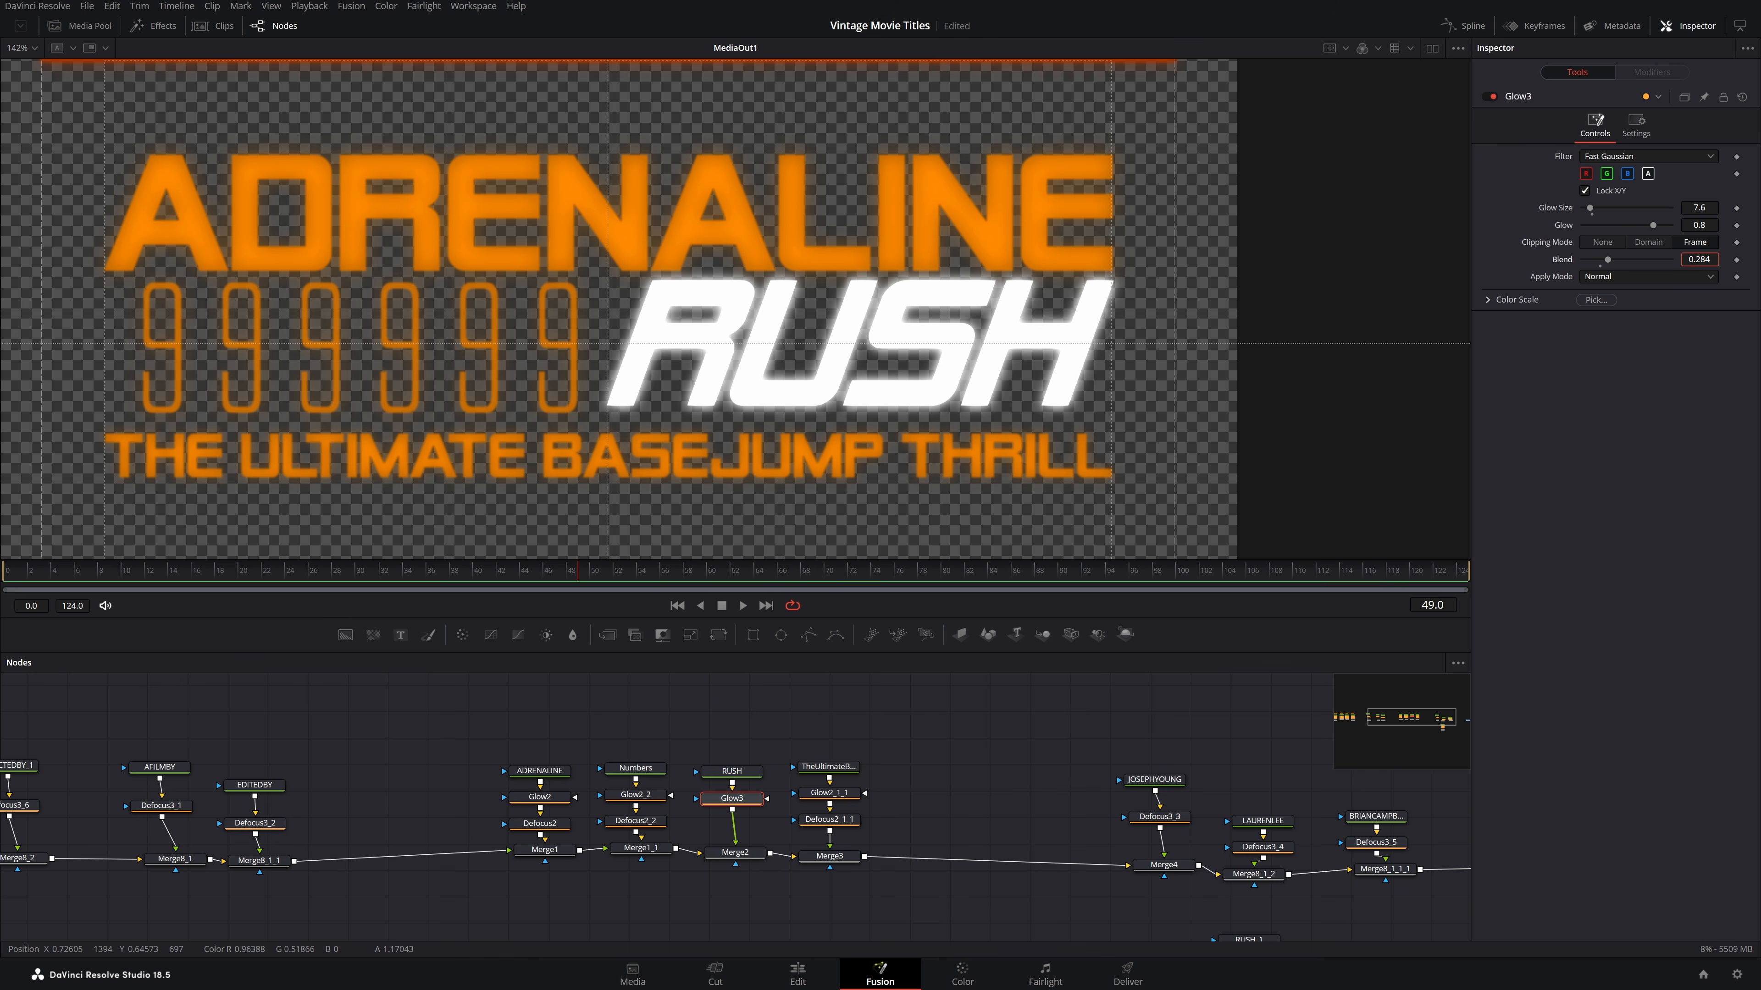
Change the RUSH text's color from white to the copied orange HTML color code
{"action": "left_click", "coordinate": [723, 775]}
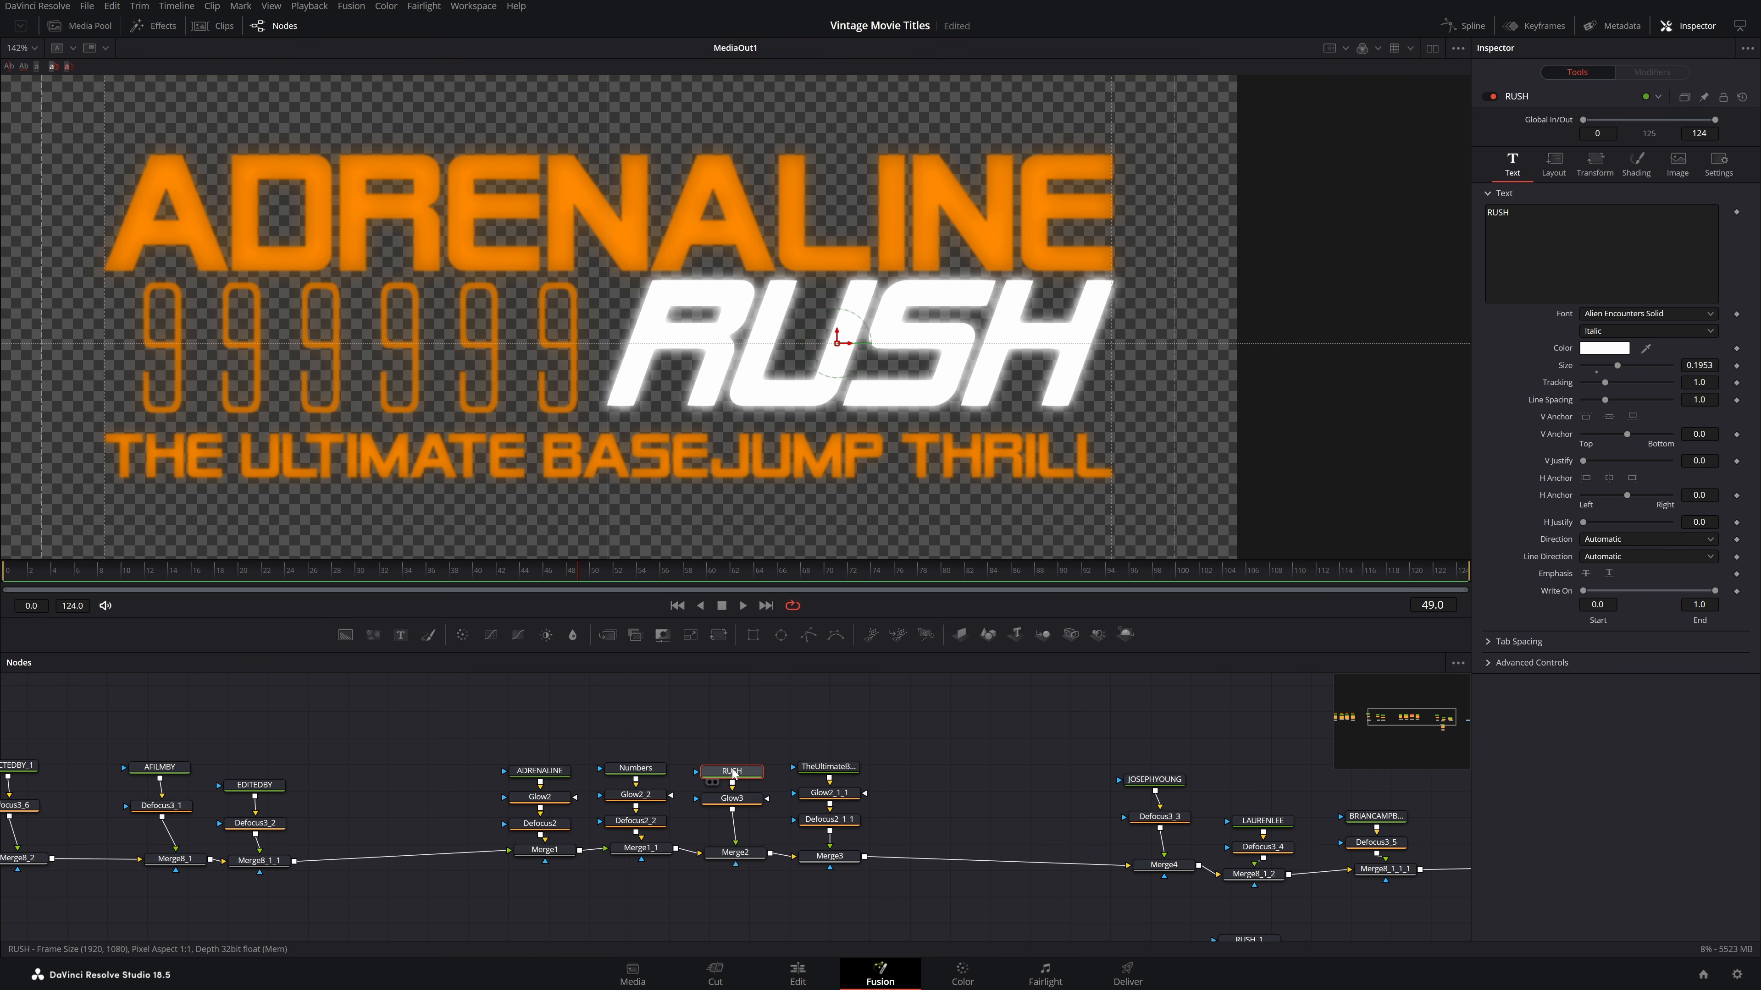
{"action": "left_click", "coordinate": [1605, 349]}
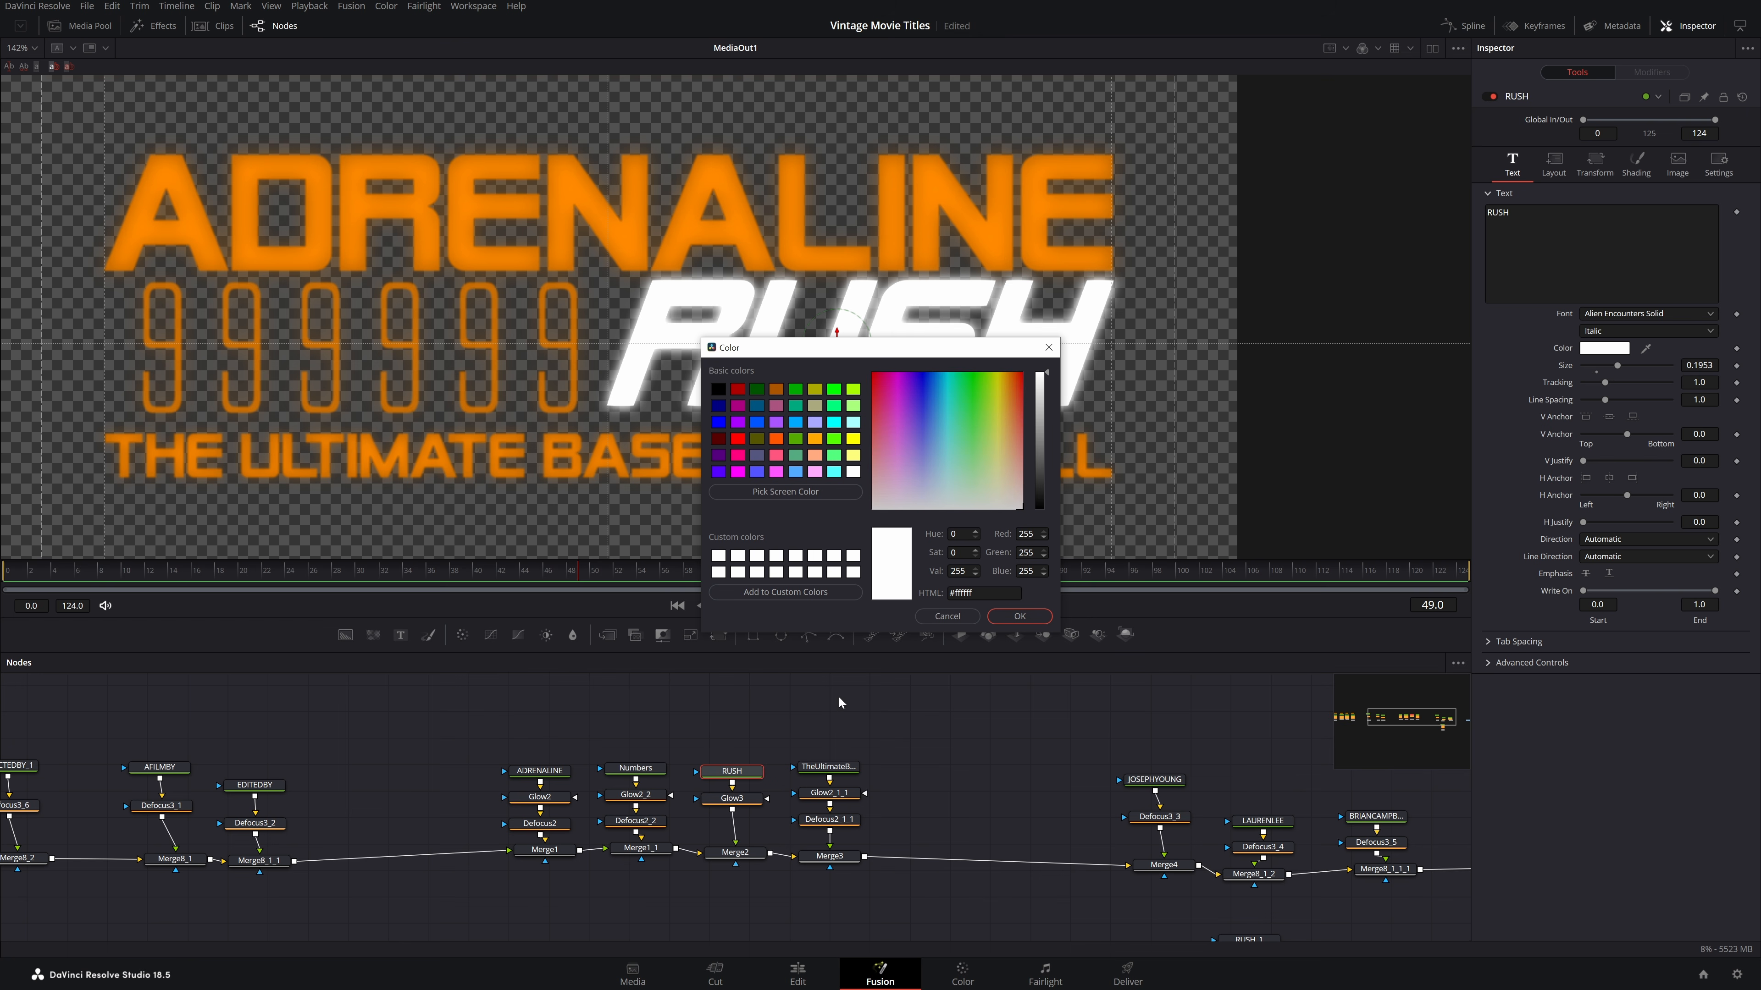
{"action": "double_click", "coordinate": [956, 592]}
{"action": "key", "text": "ctrl+v"}
{"action": "left_click", "coordinate": [1016, 617]}
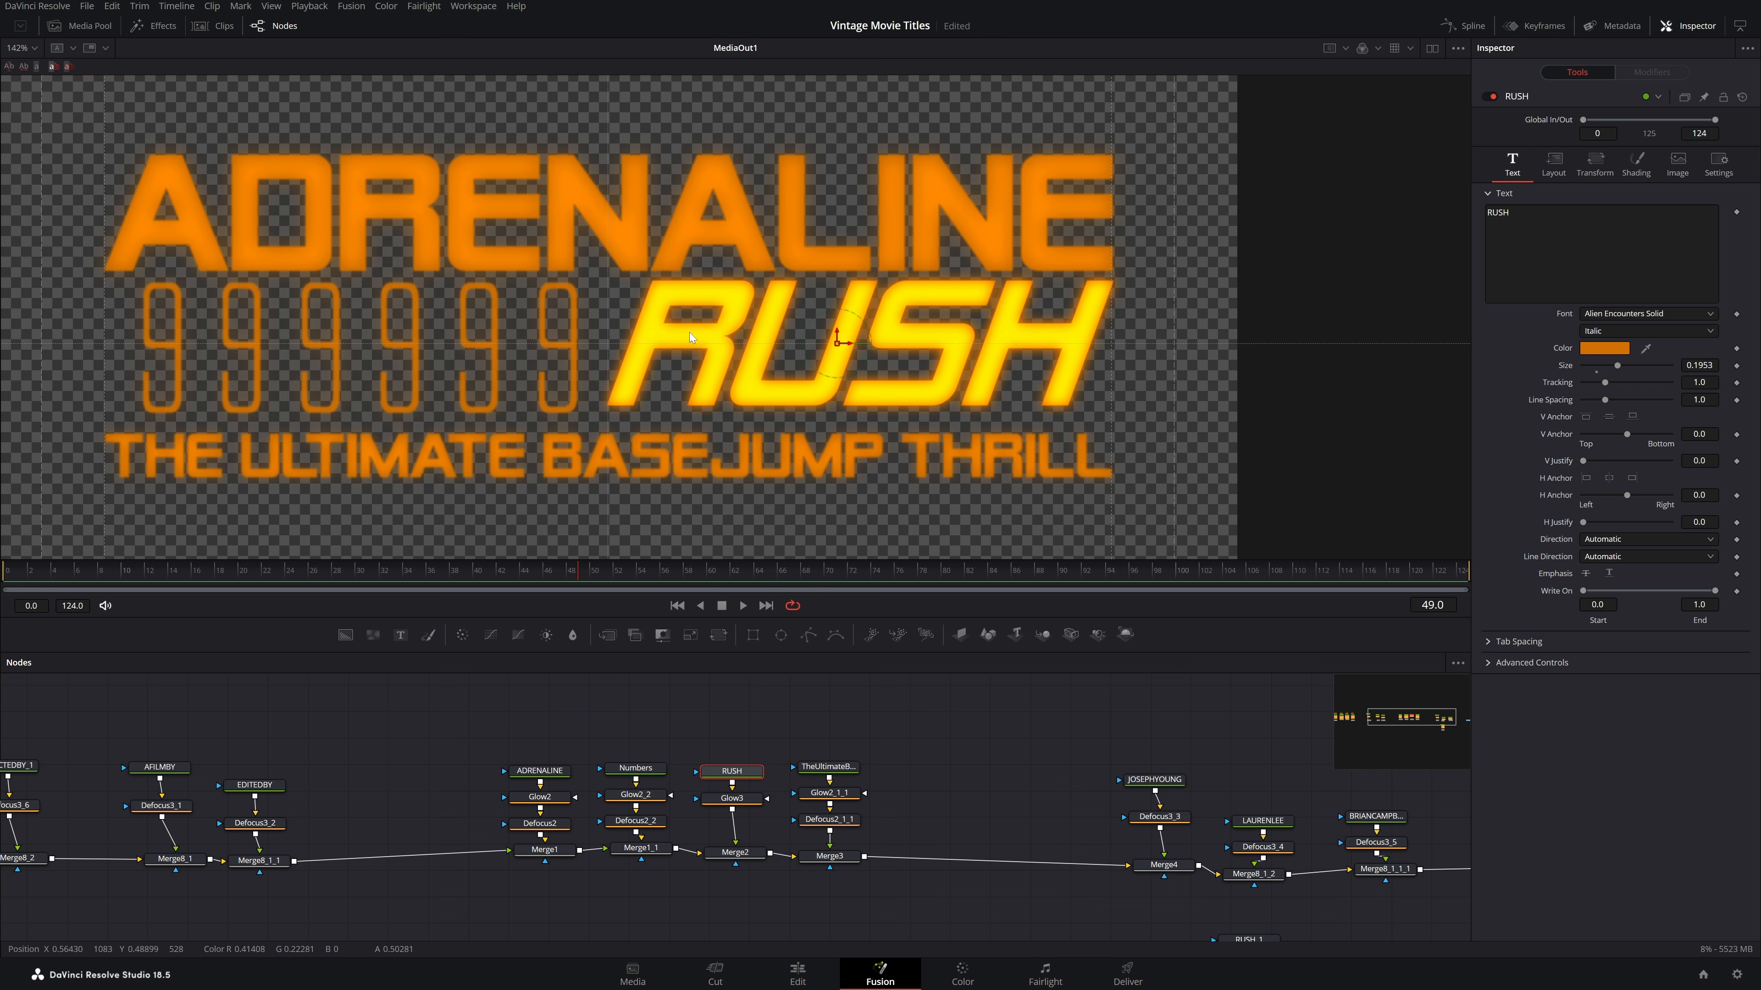
Lower the RUSH glow's strength to 0.504 and set its Glow Size to 10.0
{"action": "left_click", "coordinate": [733, 797]}
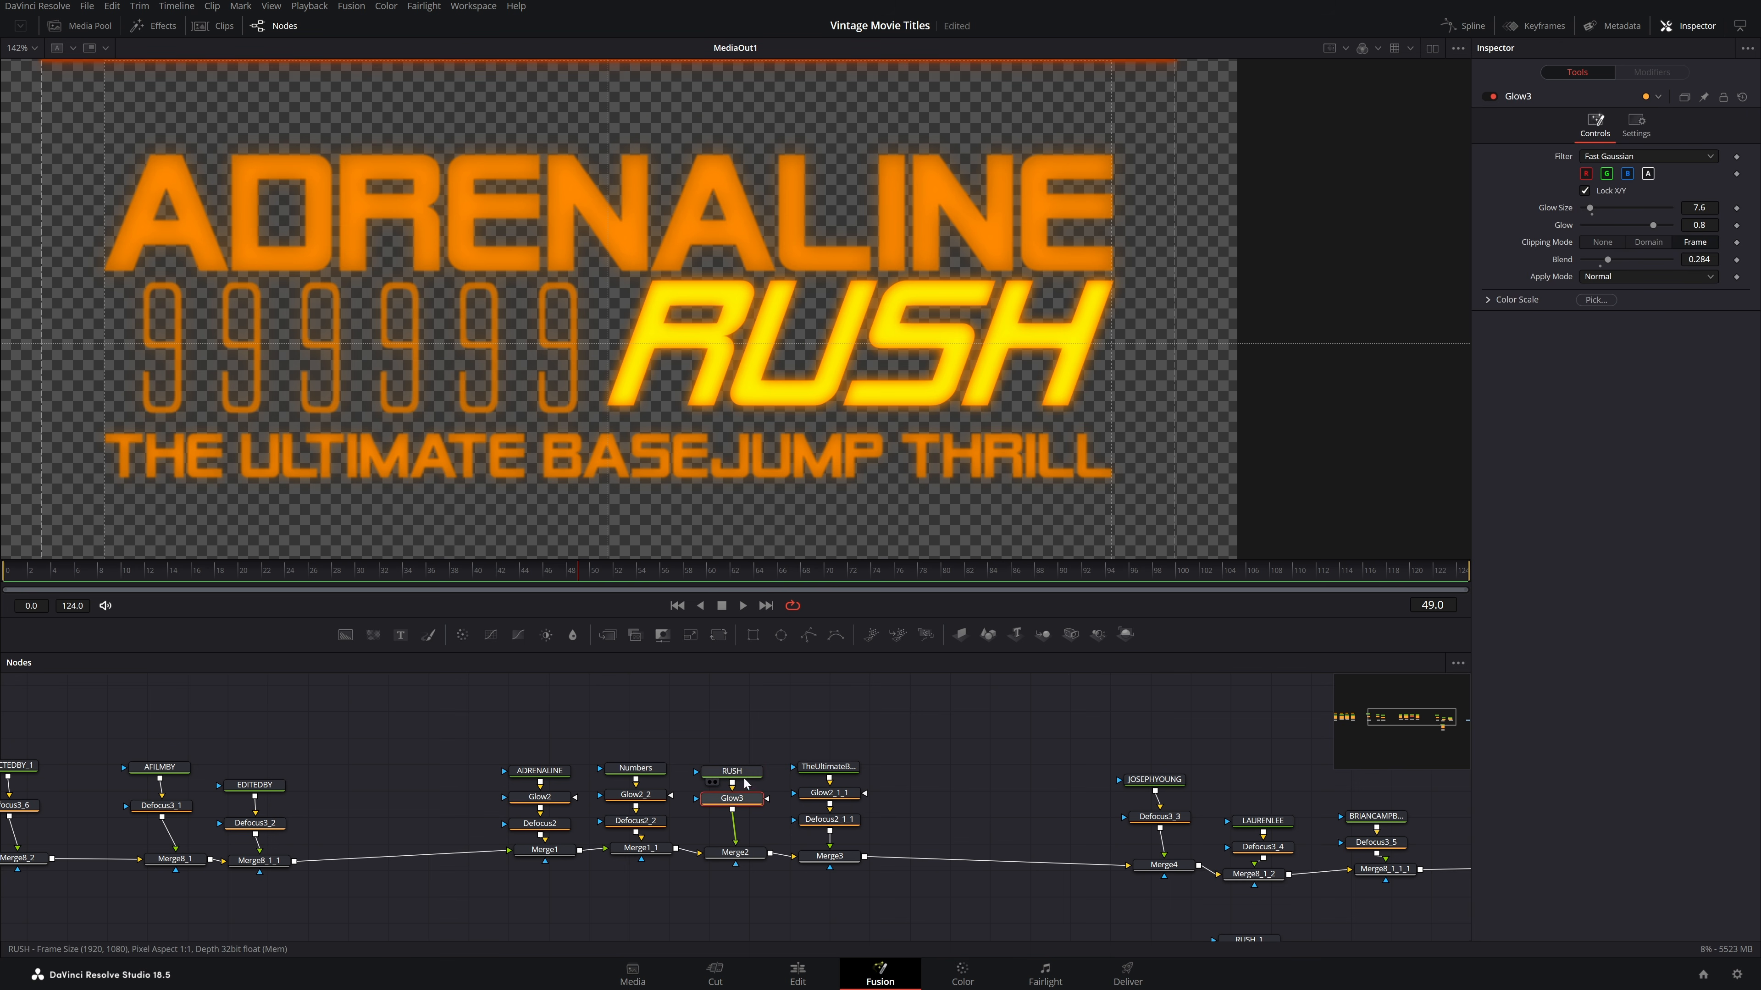
{"action": "left_click_drag", "start_coordinate": [1589, 208], "coordinate": [1587, 208]}
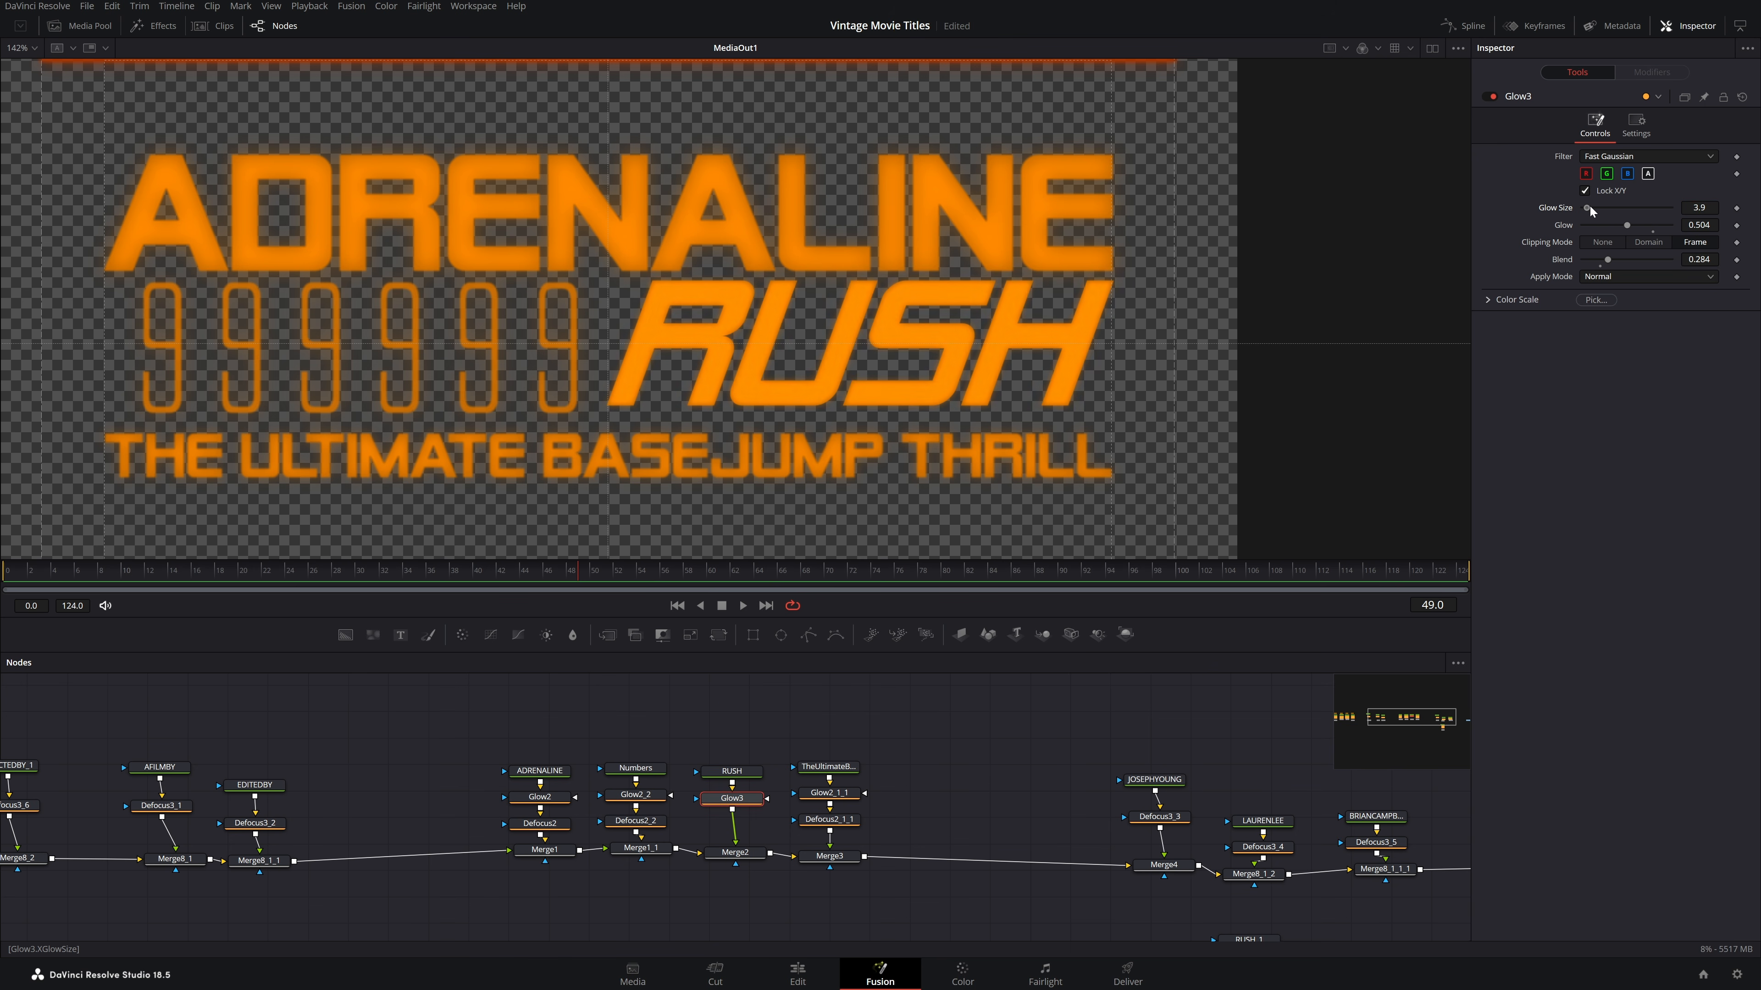
{"action": "left_click_drag", "start_coordinate": [1588, 207], "coordinate": [1595, 207]}
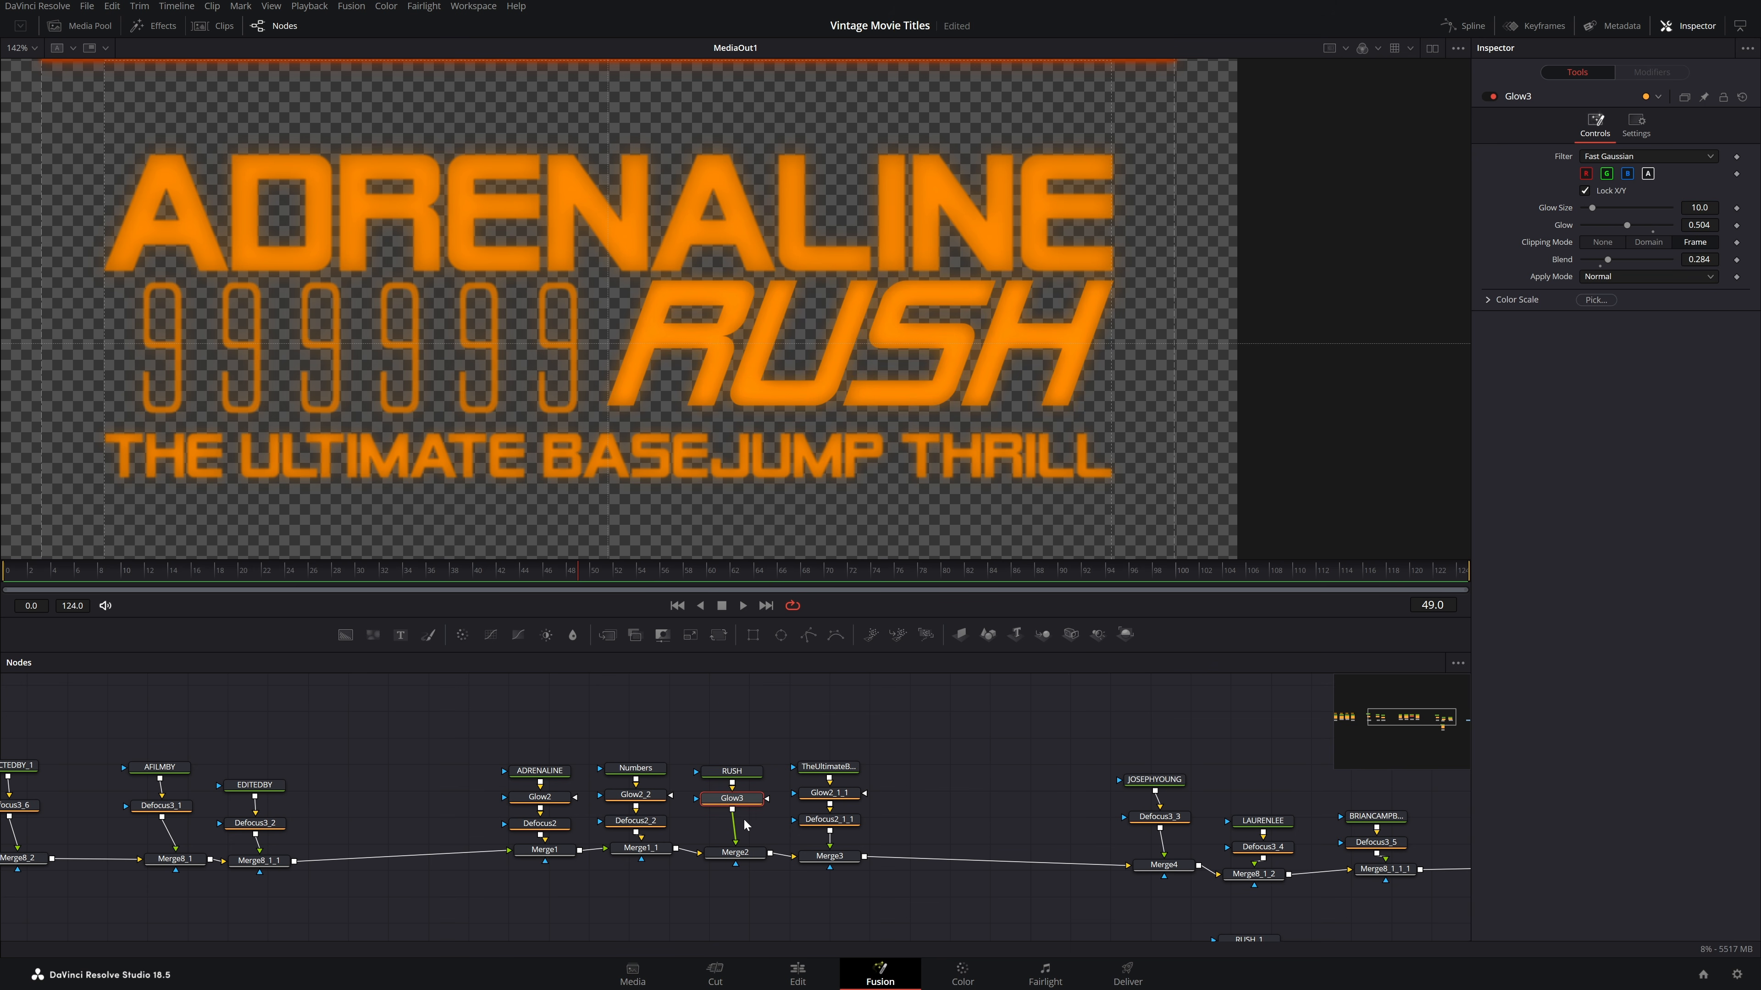
Add a Defocus node after RUSH's Glow node and reduce its Defocus Size
{"action": "key", "text": "shift+space"}
{"action": "type", "text": "DEFO"}
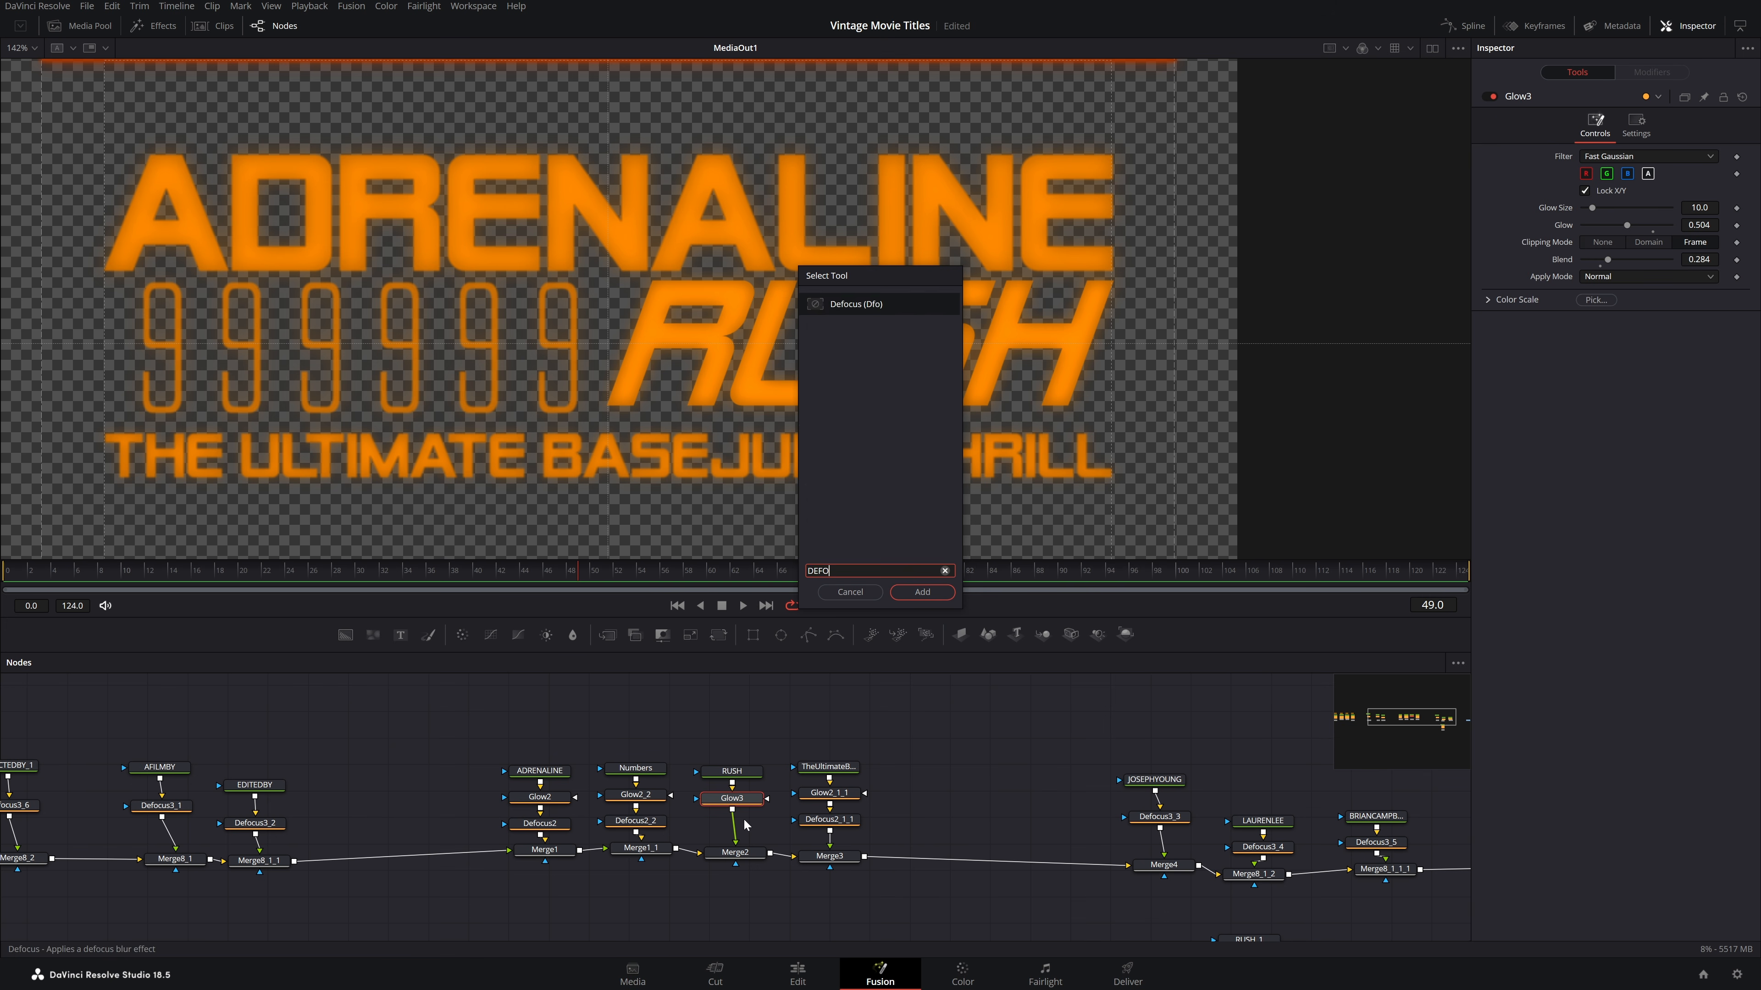
{"action": "key", "text": "Return"}
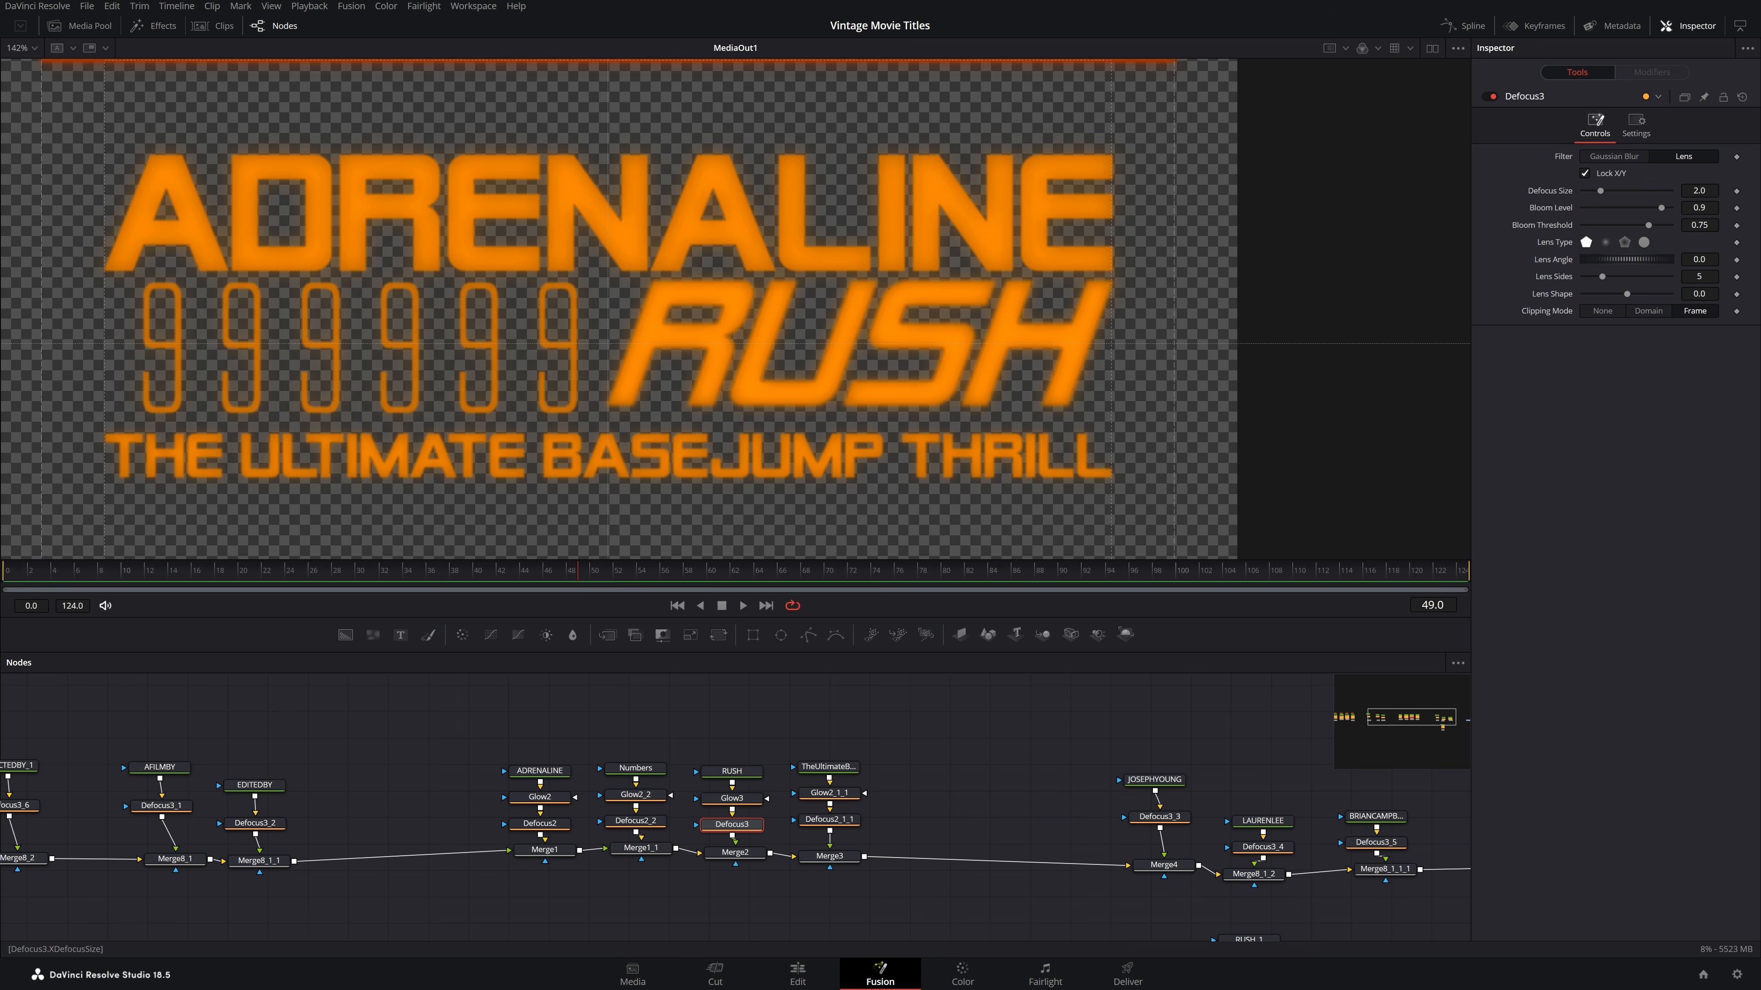
{"action": "left_click_drag", "start_coordinate": [1600, 191], "coordinate": [1592, 191]}
{"action": "scroll", "coordinate": [940, 445], "scroll_direction": "down", "scroll_amount": 2}
{"action": "left_click_drag", "start_coordinate": [940, 445], "coordinate": [931, 379]}
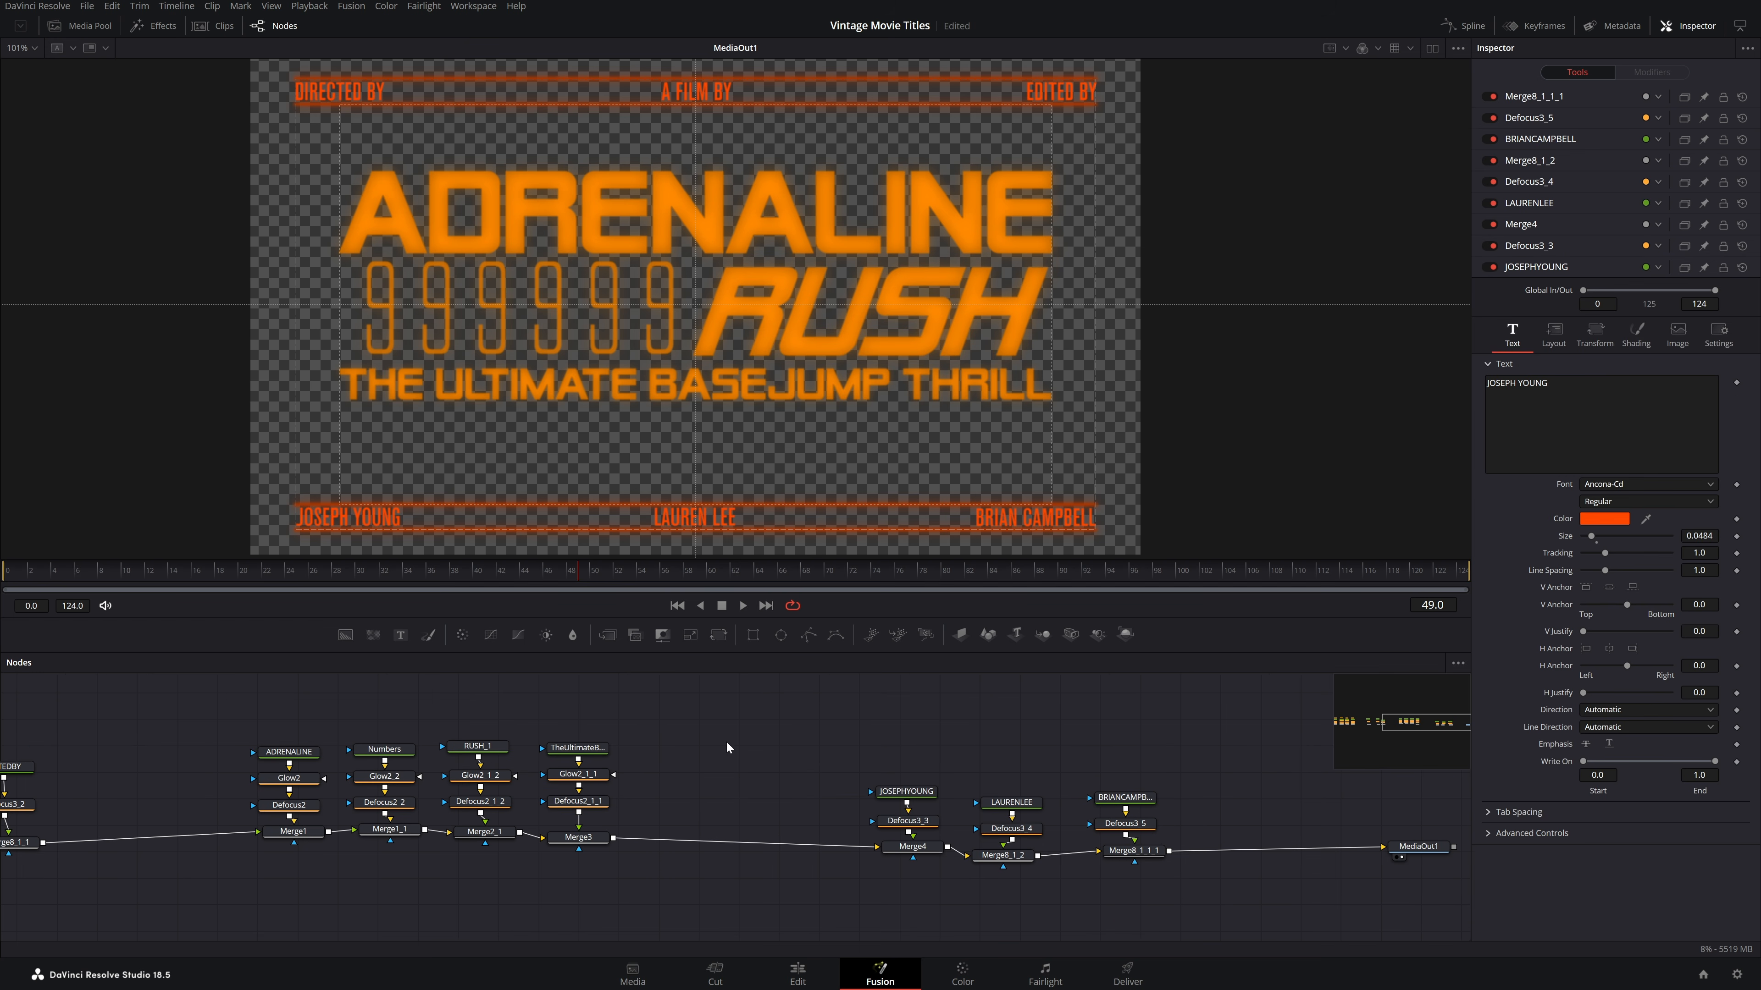
Select the nodes of the three name credits, save the project and look over the complete node tree
{"action": "left_click_drag", "start_coordinate": [726, 741], "coordinate": [1213, 891]}
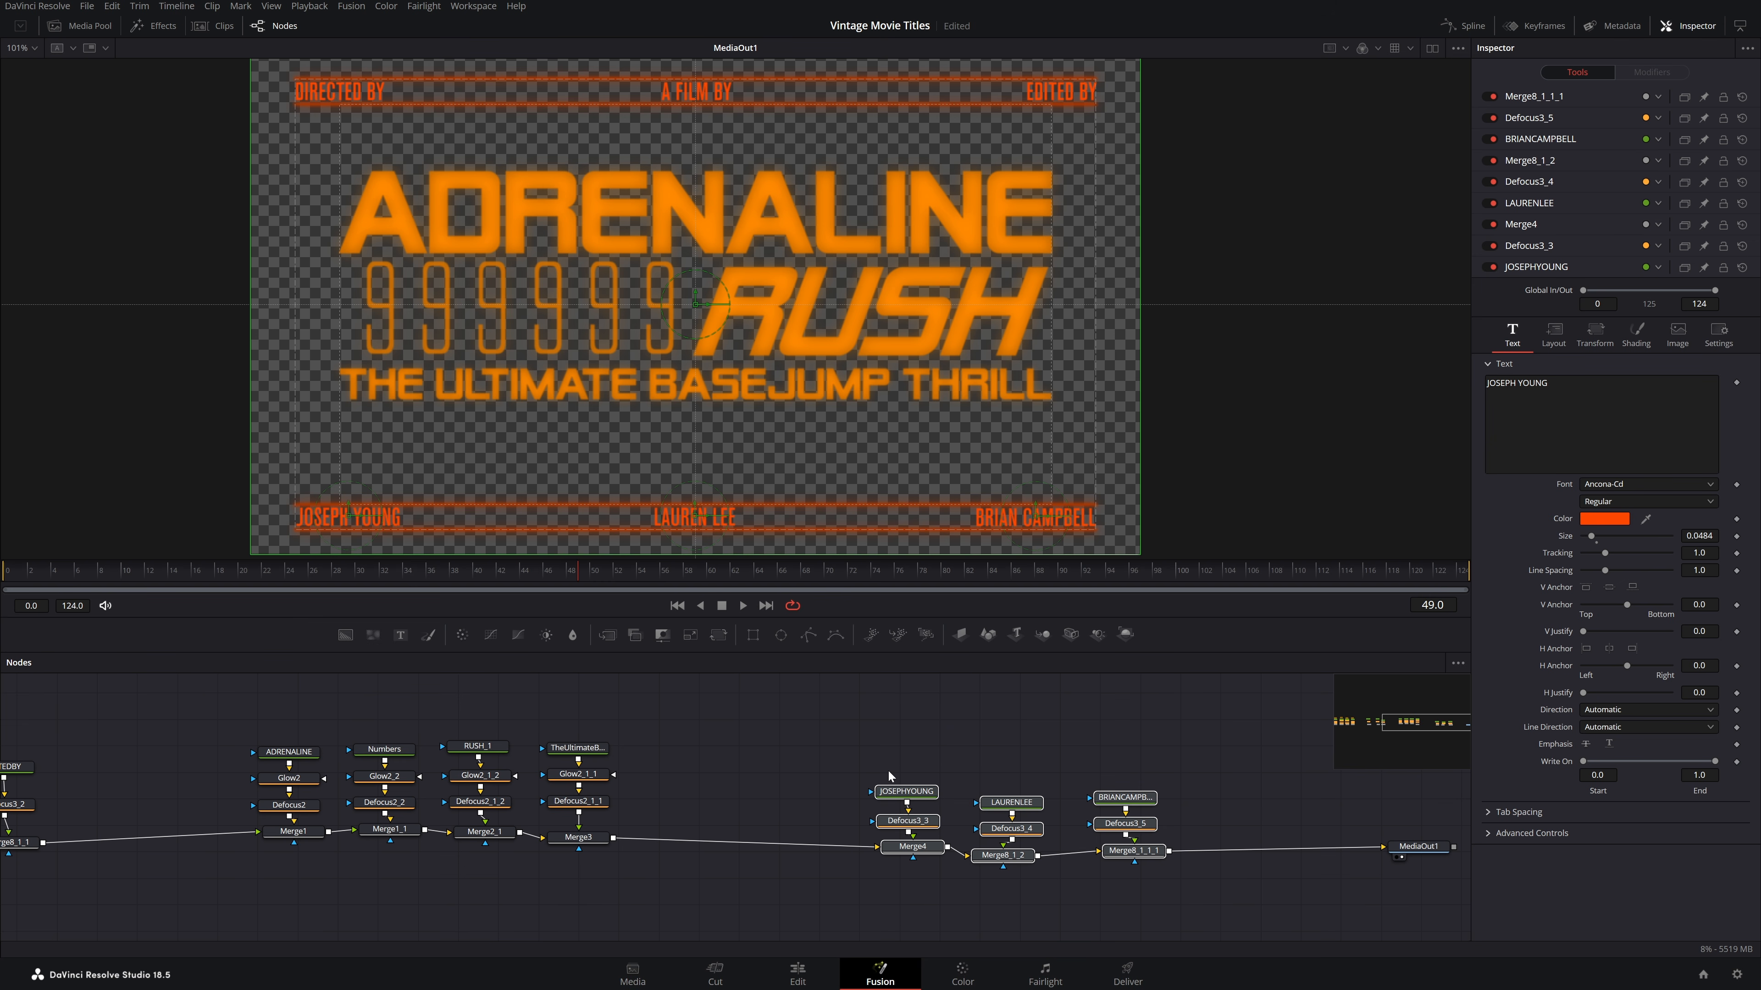
{"action": "key", "text": "ctrl+s"}
{"action": "scroll", "coordinate": [947, 744], "scroll_direction": "down", "scroll_amount": 5}
{"action": "left_click_drag", "start_coordinate": [686, 833], "coordinate": [773, 878]}
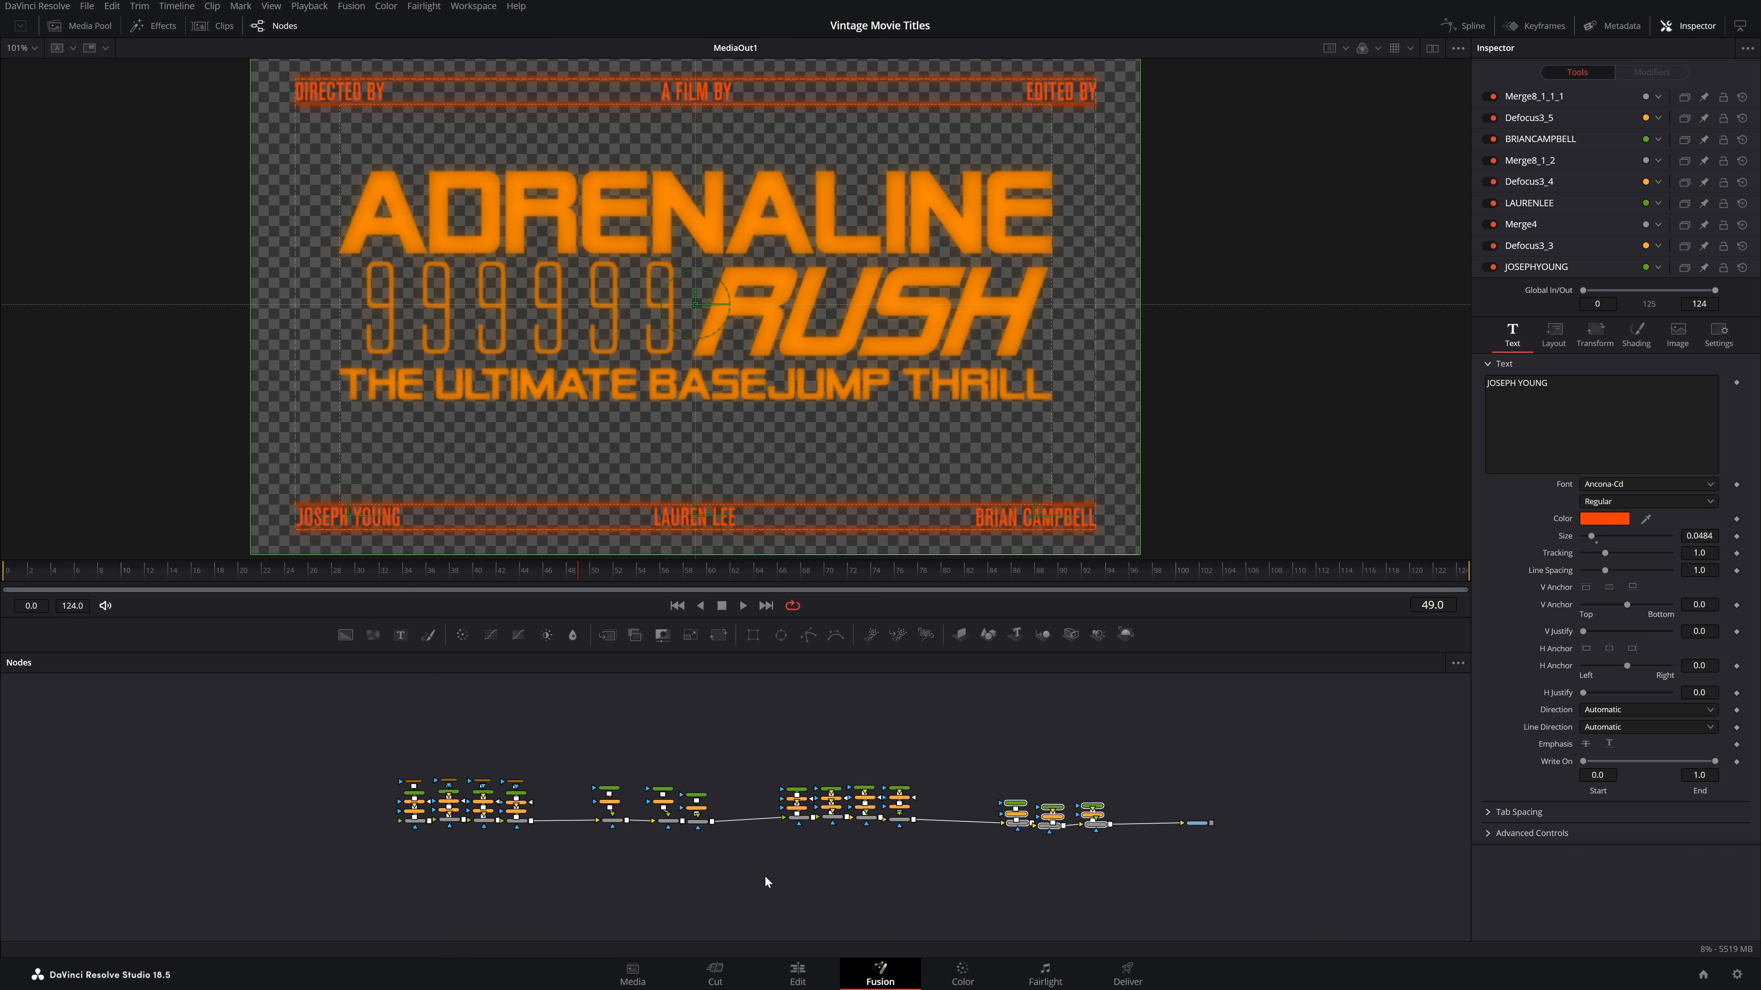
{"action": "scroll", "coordinate": [765, 875], "scroll_direction": "up", "scroll_amount": 8}
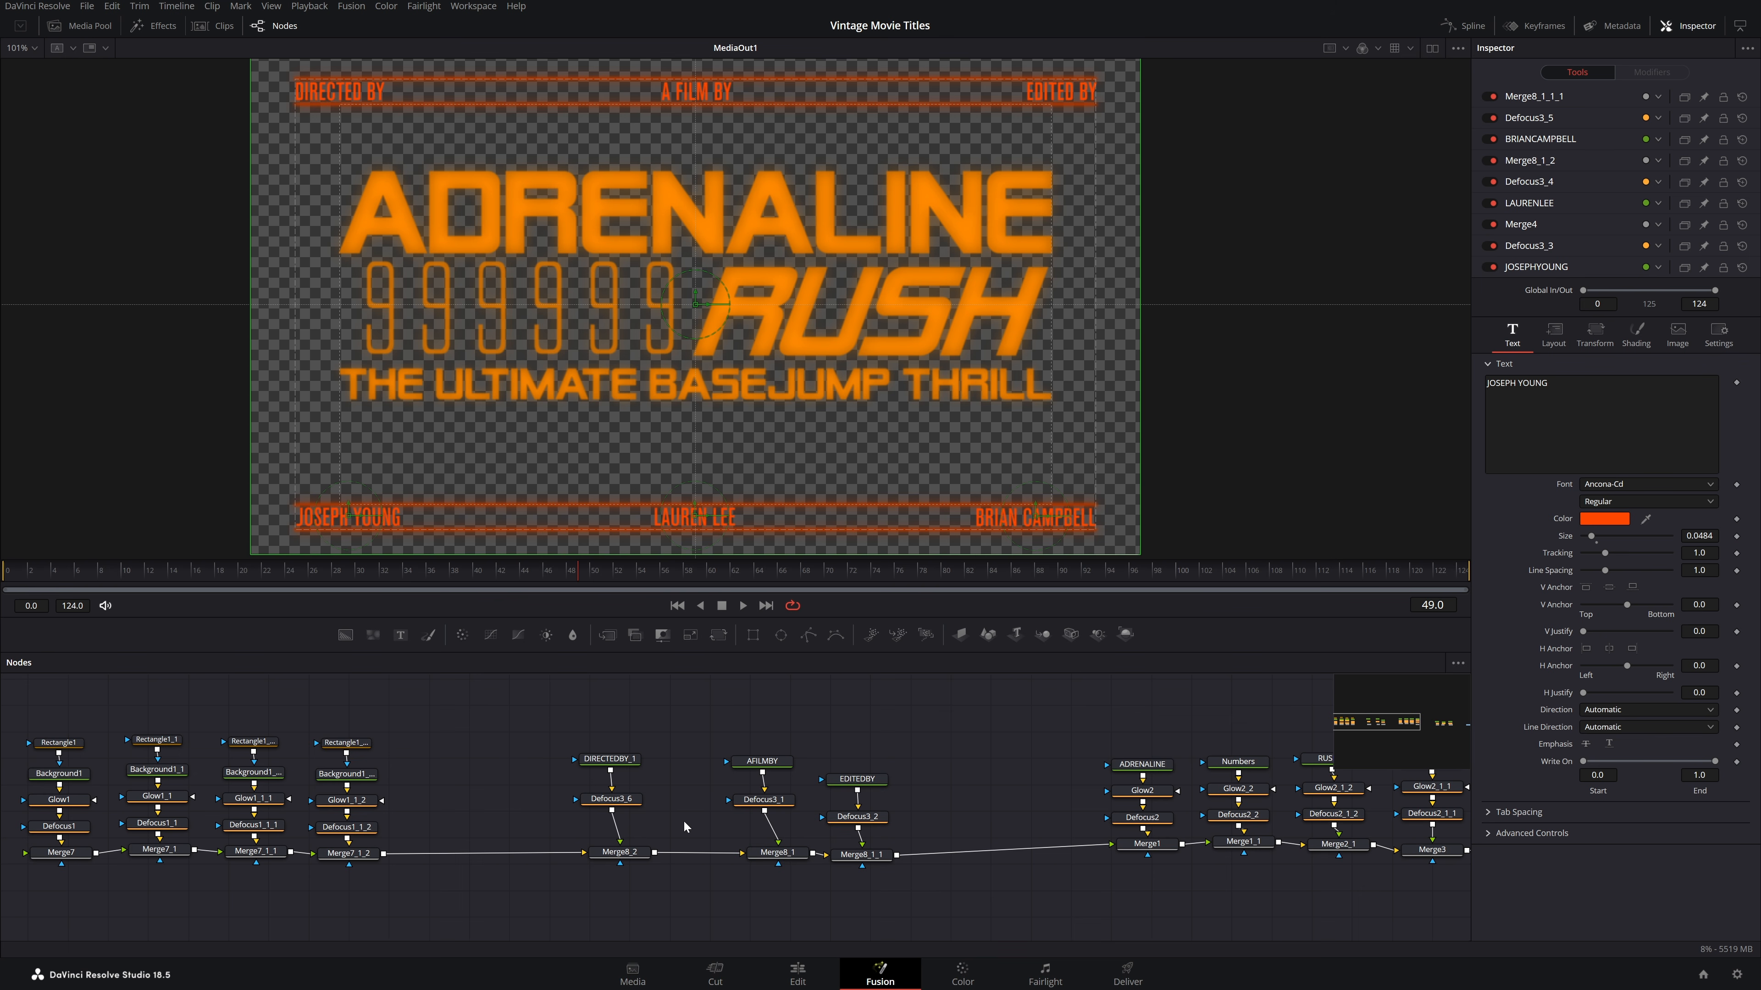
{"action": "scroll", "coordinate": [585, 765], "scroll_direction": "up", "scroll_amount": 3}
{"action": "scroll", "coordinate": [483, 752], "scroll_direction": "down", "scroll_amount": 3}
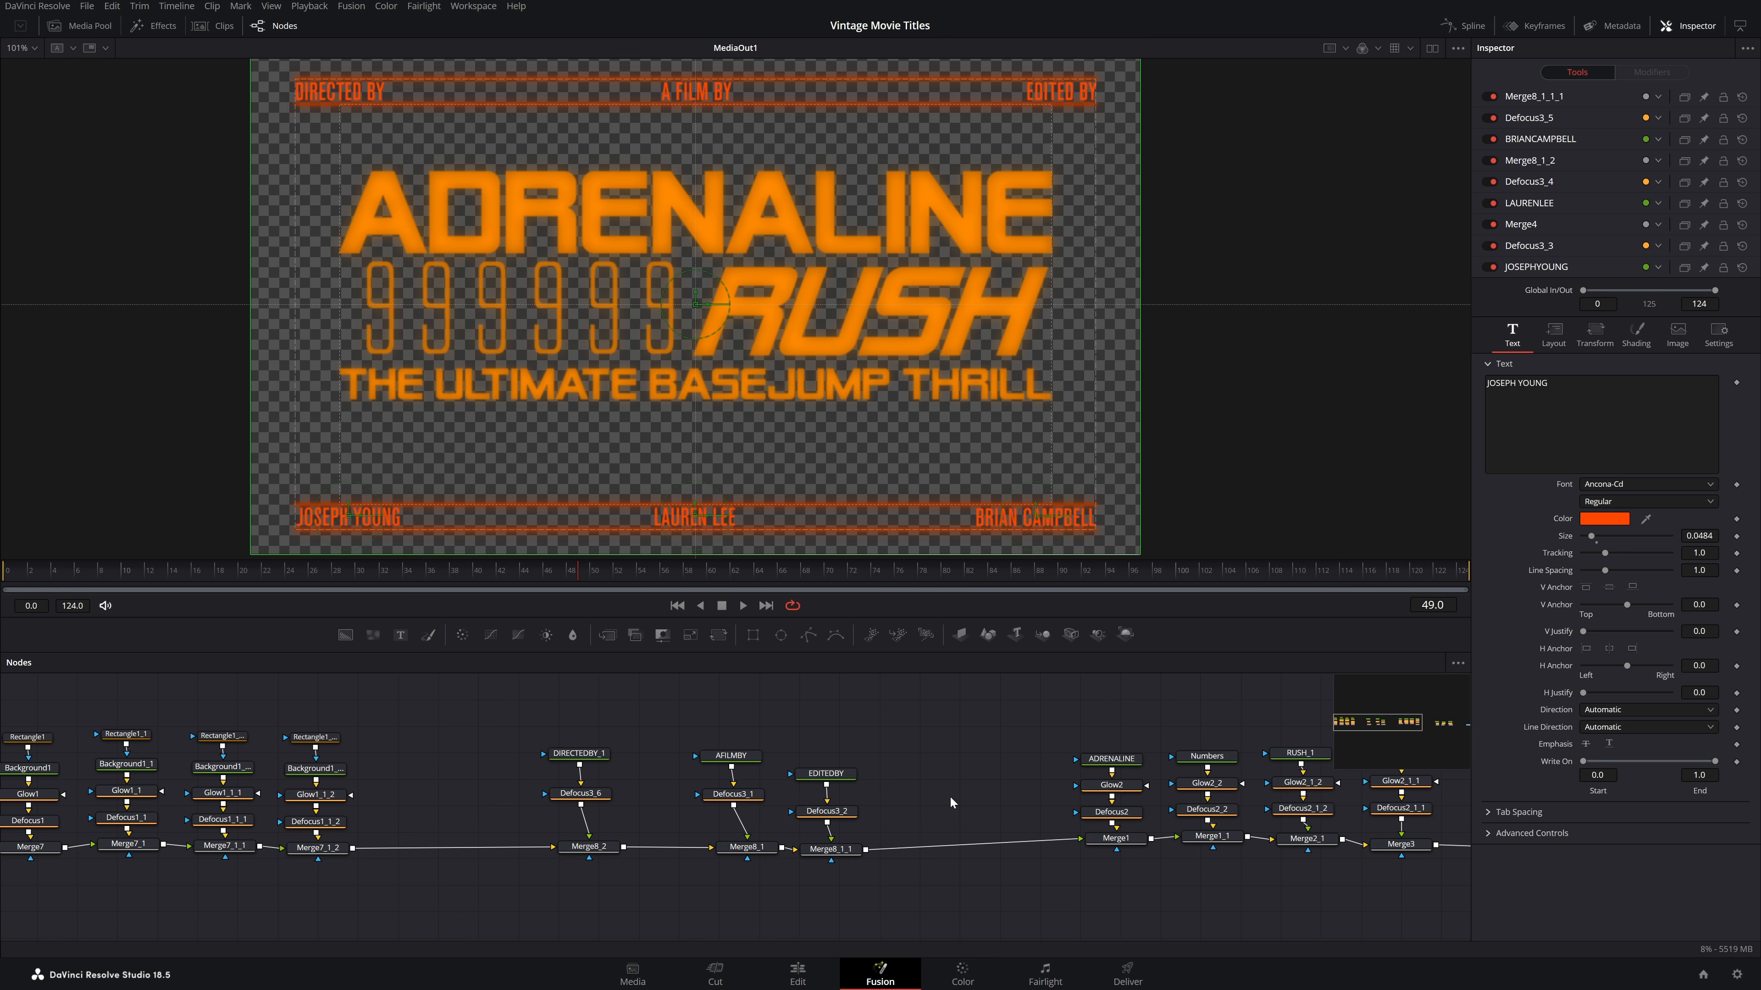
{"action": "scroll", "coordinate": [881, 791], "scroll_direction": "down", "scroll_amount": 6}
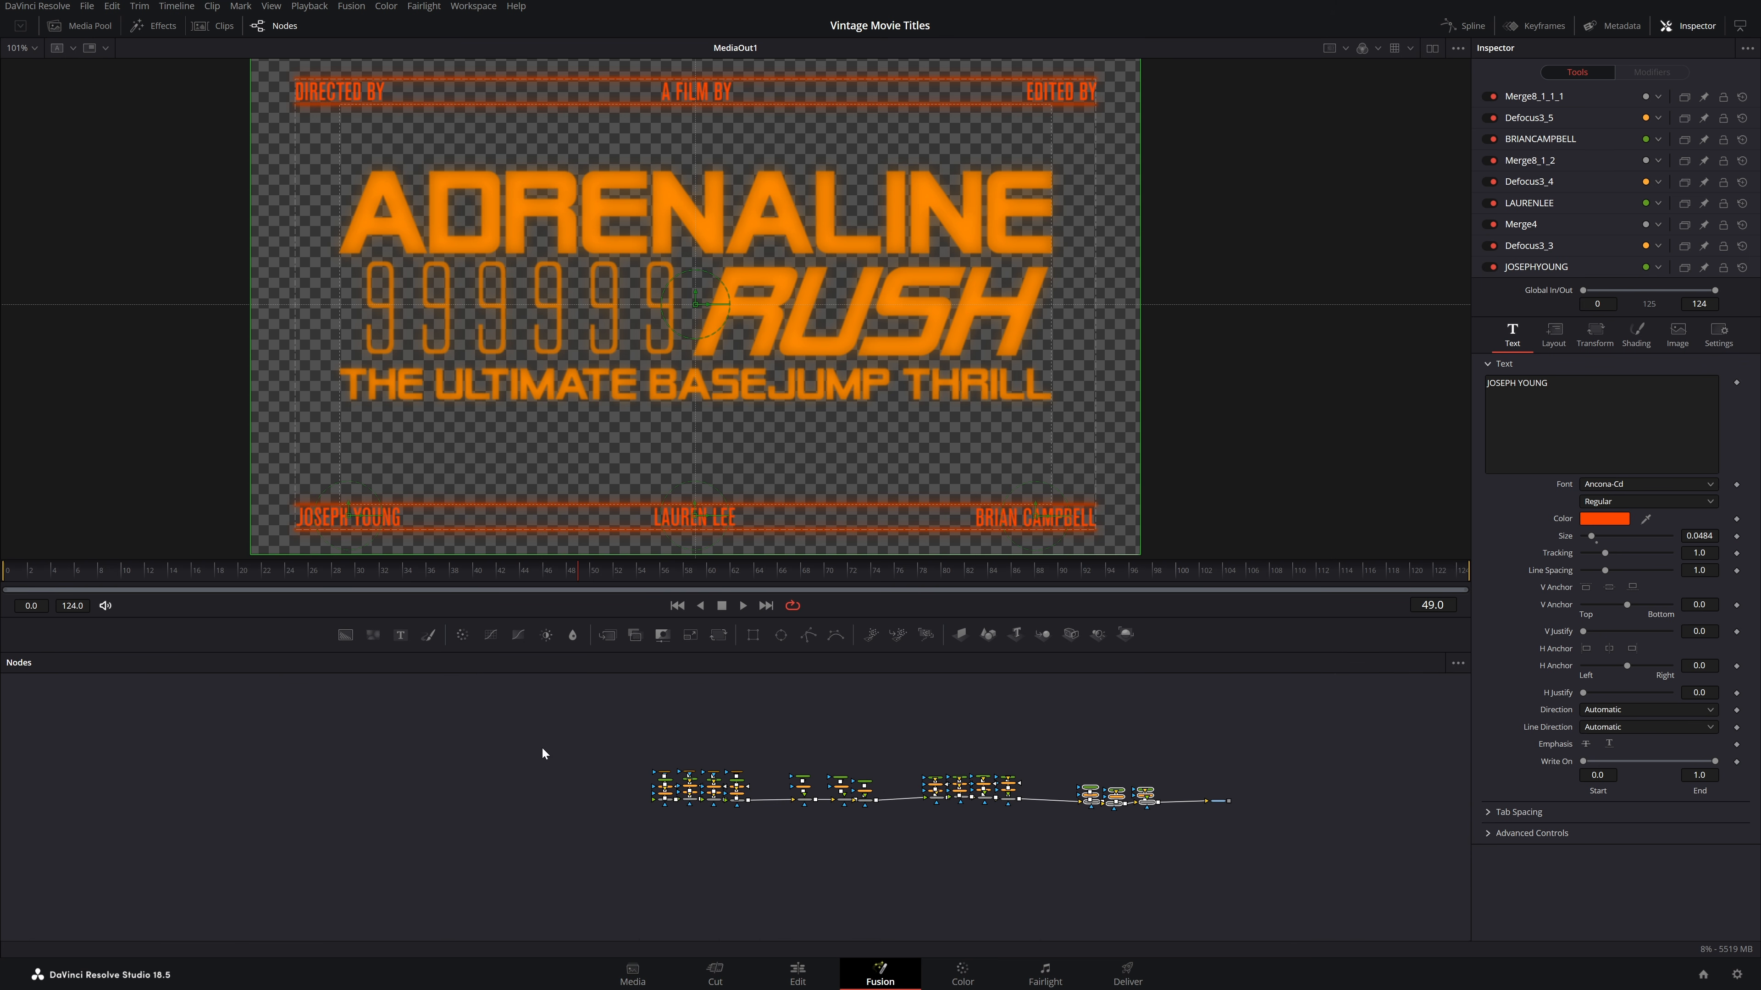
{"action": "scroll", "coordinate": [987, 813], "scroll_direction": "up", "scroll_amount": 3}
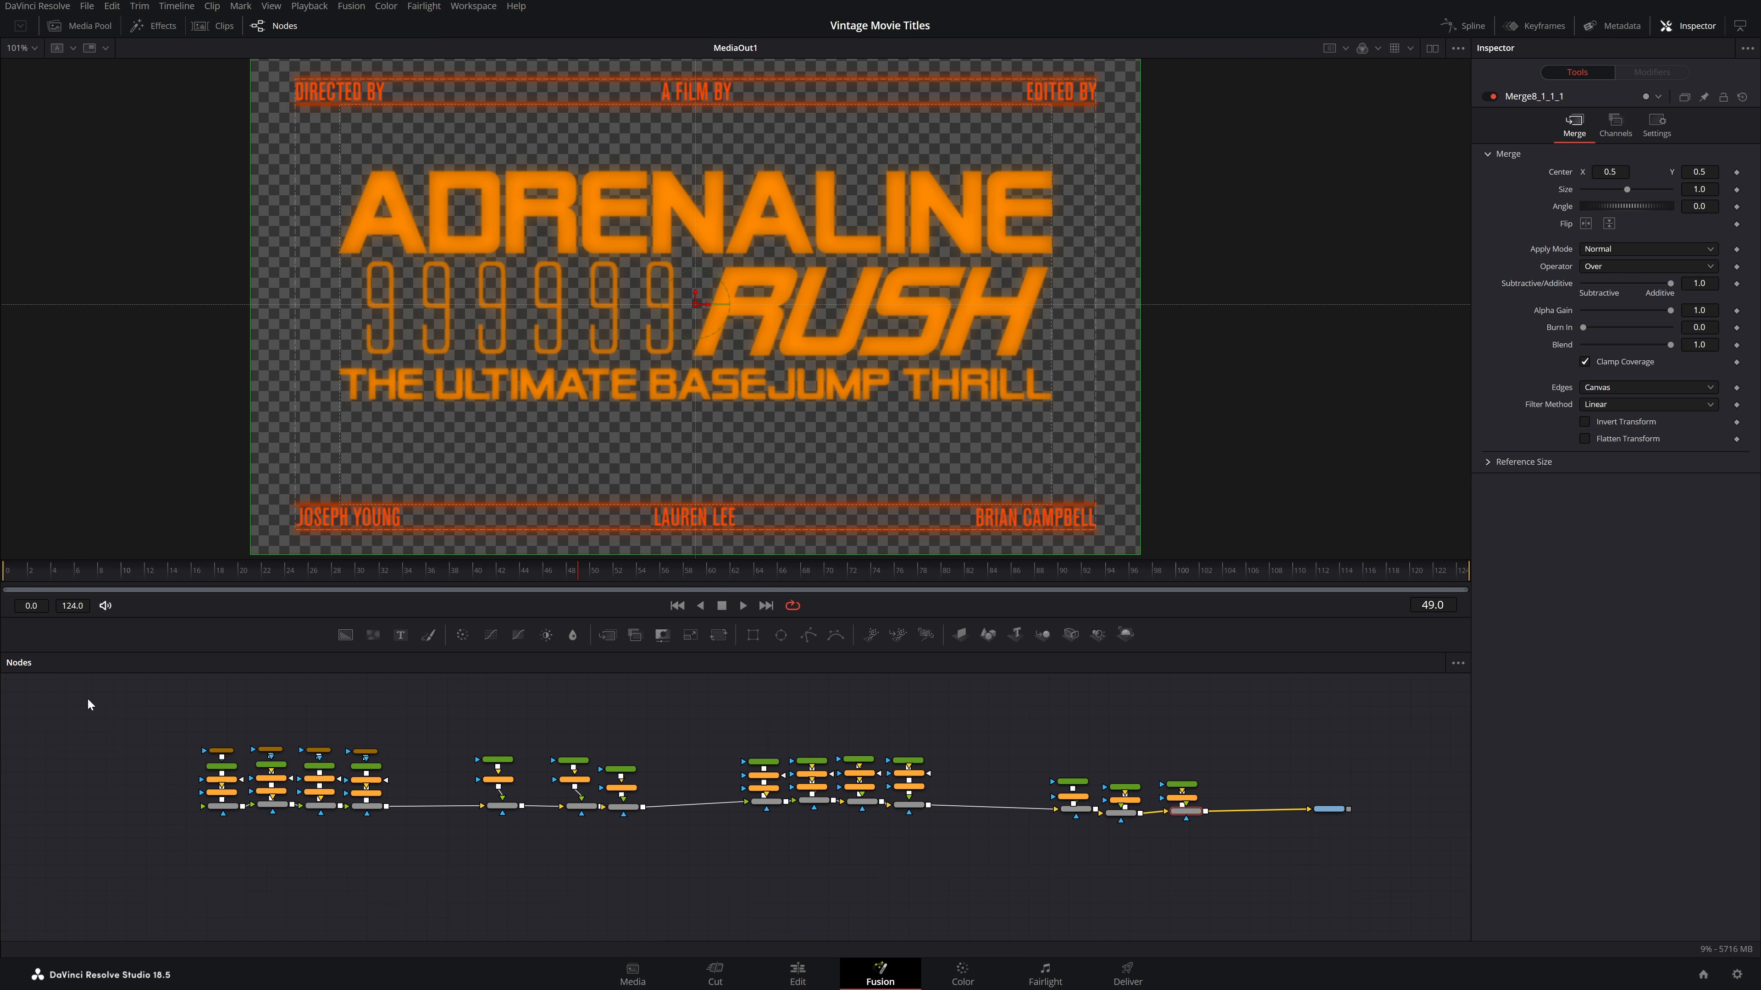
Start a macro from all nodes except MediaOut1 and name it ADRENALINE RUSH
{"action": "left_click_drag", "start_coordinate": [49, 693], "coordinate": [1236, 909]}
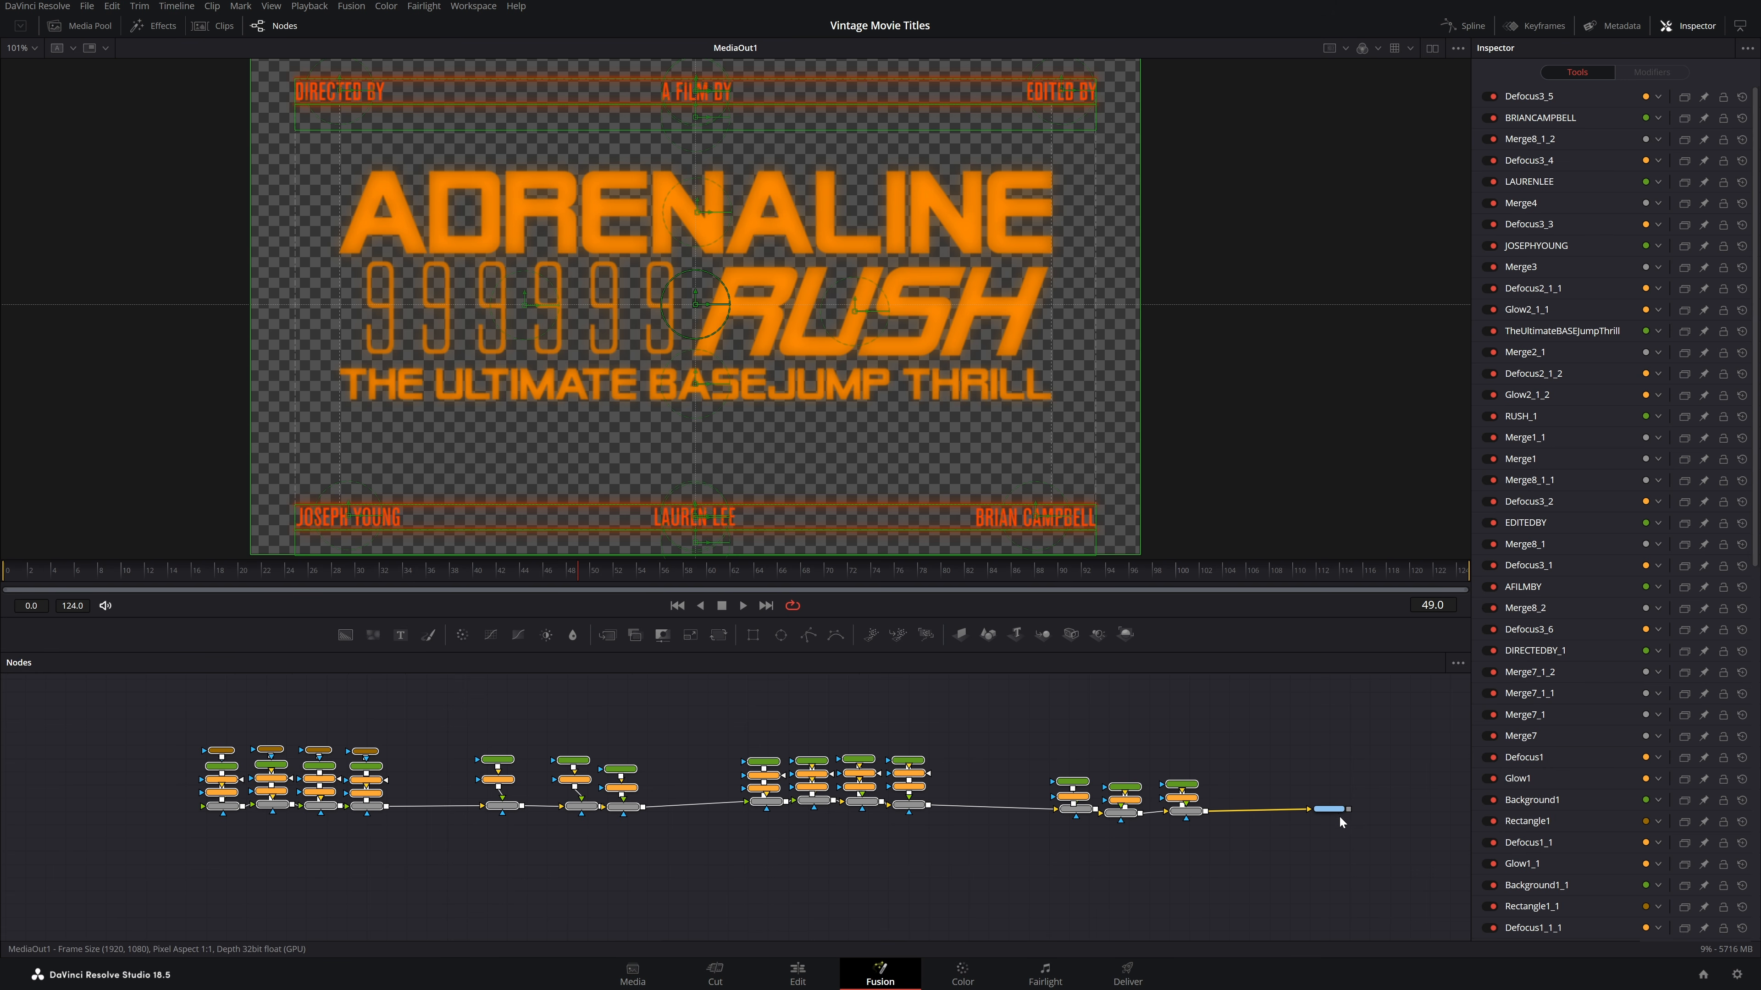
{"action": "scroll", "coordinate": [1338, 816], "scroll_direction": "up", "scroll_amount": 6}
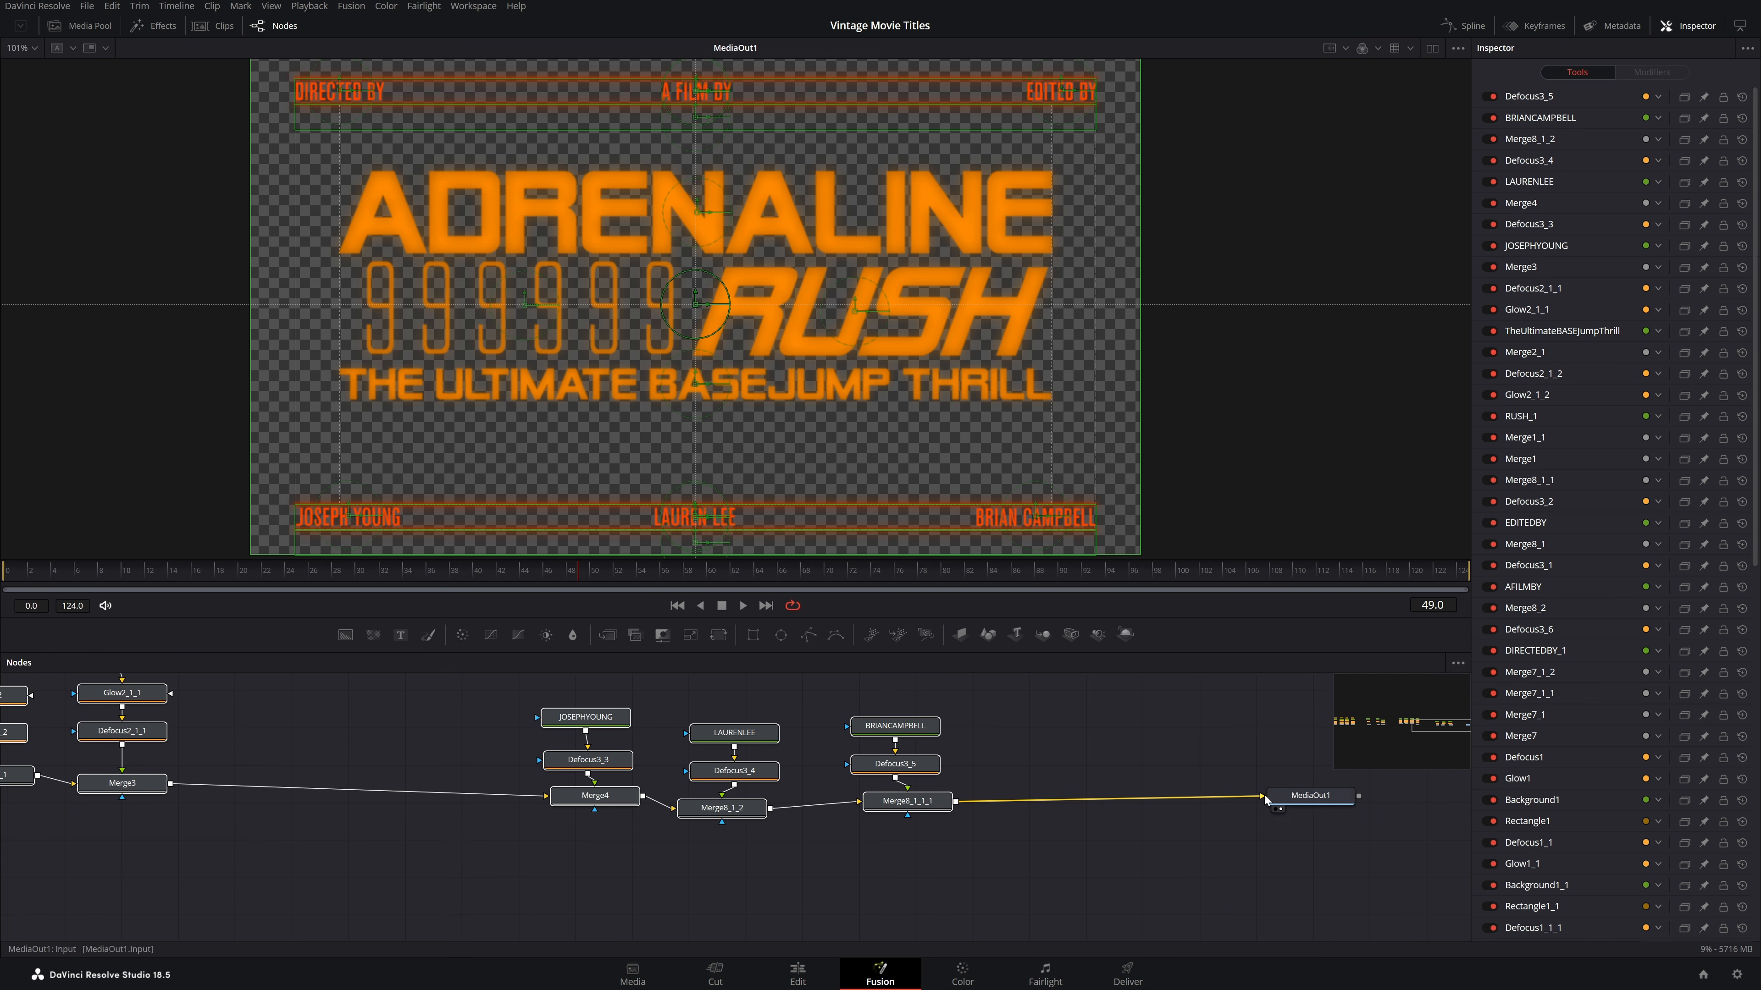
{"action": "scroll", "coordinate": [1053, 749], "scroll_direction": "down", "scroll_amount": 2}
{"action": "scroll", "coordinate": [1054, 756], "scroll_direction": "down", "scroll_amount": 3}
{"action": "left_click_drag", "start_coordinate": [548, 806], "coordinate": [826, 874]}
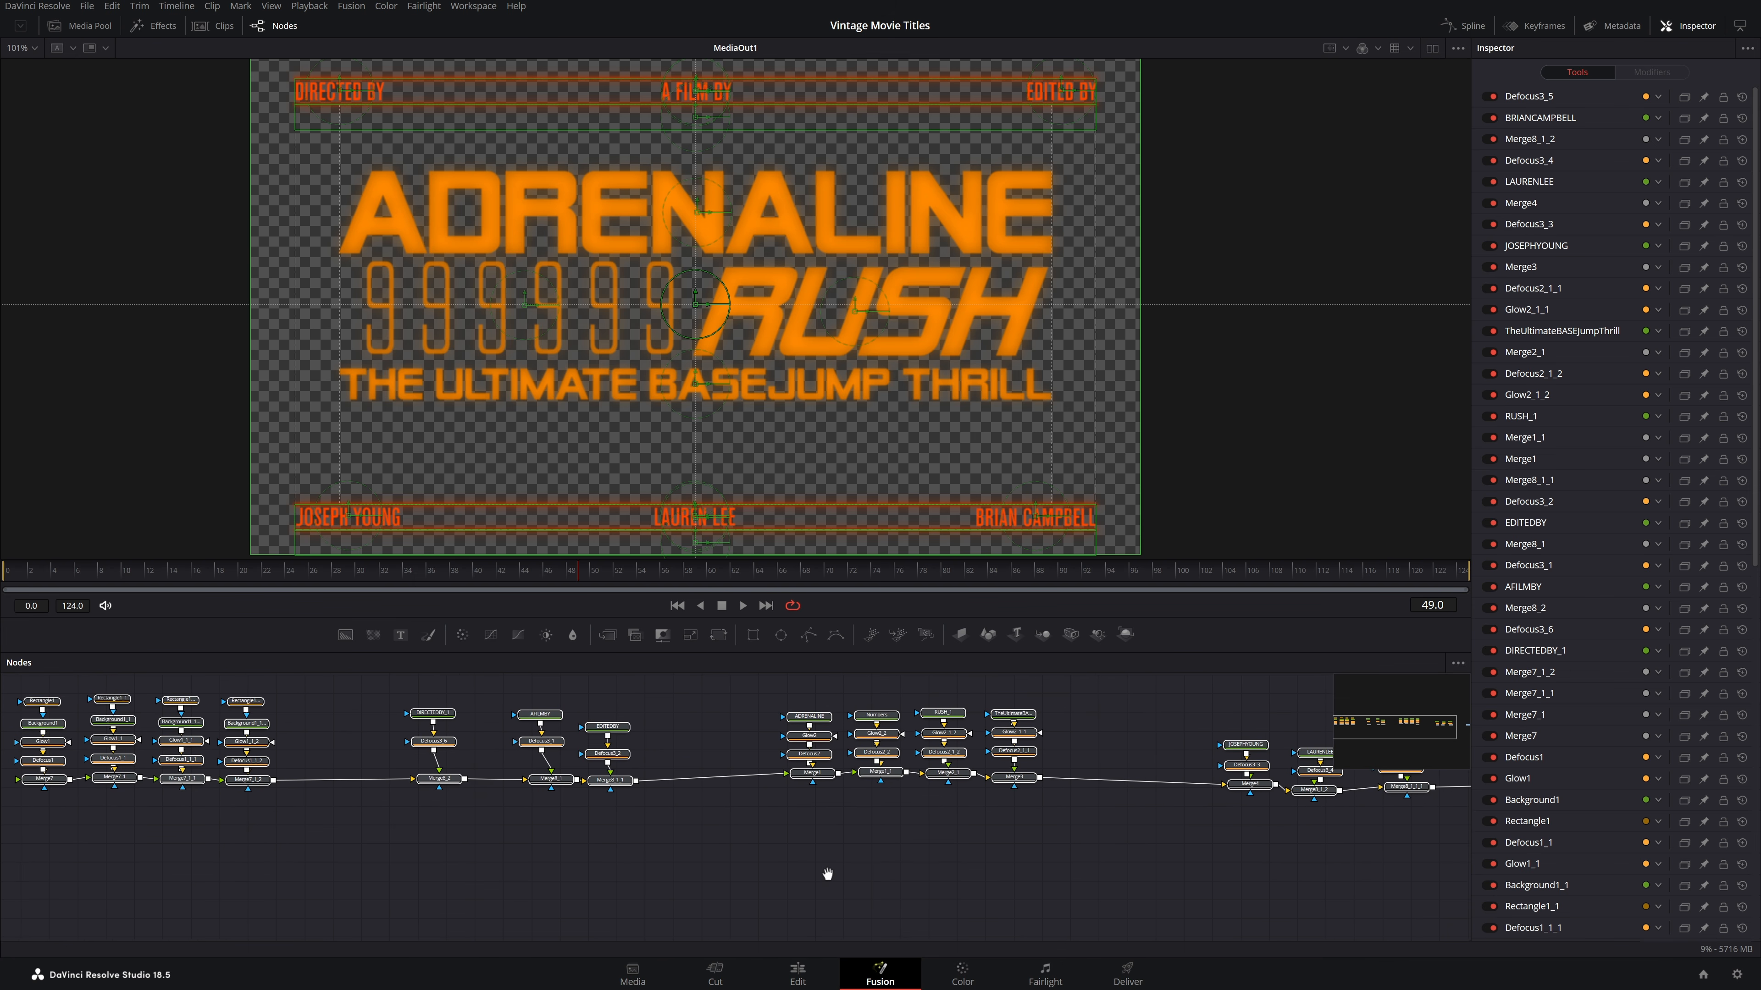
{"action": "right_click", "coordinate": [884, 774]}
{"action": "mouse_move", "coordinate": [915, 544]}
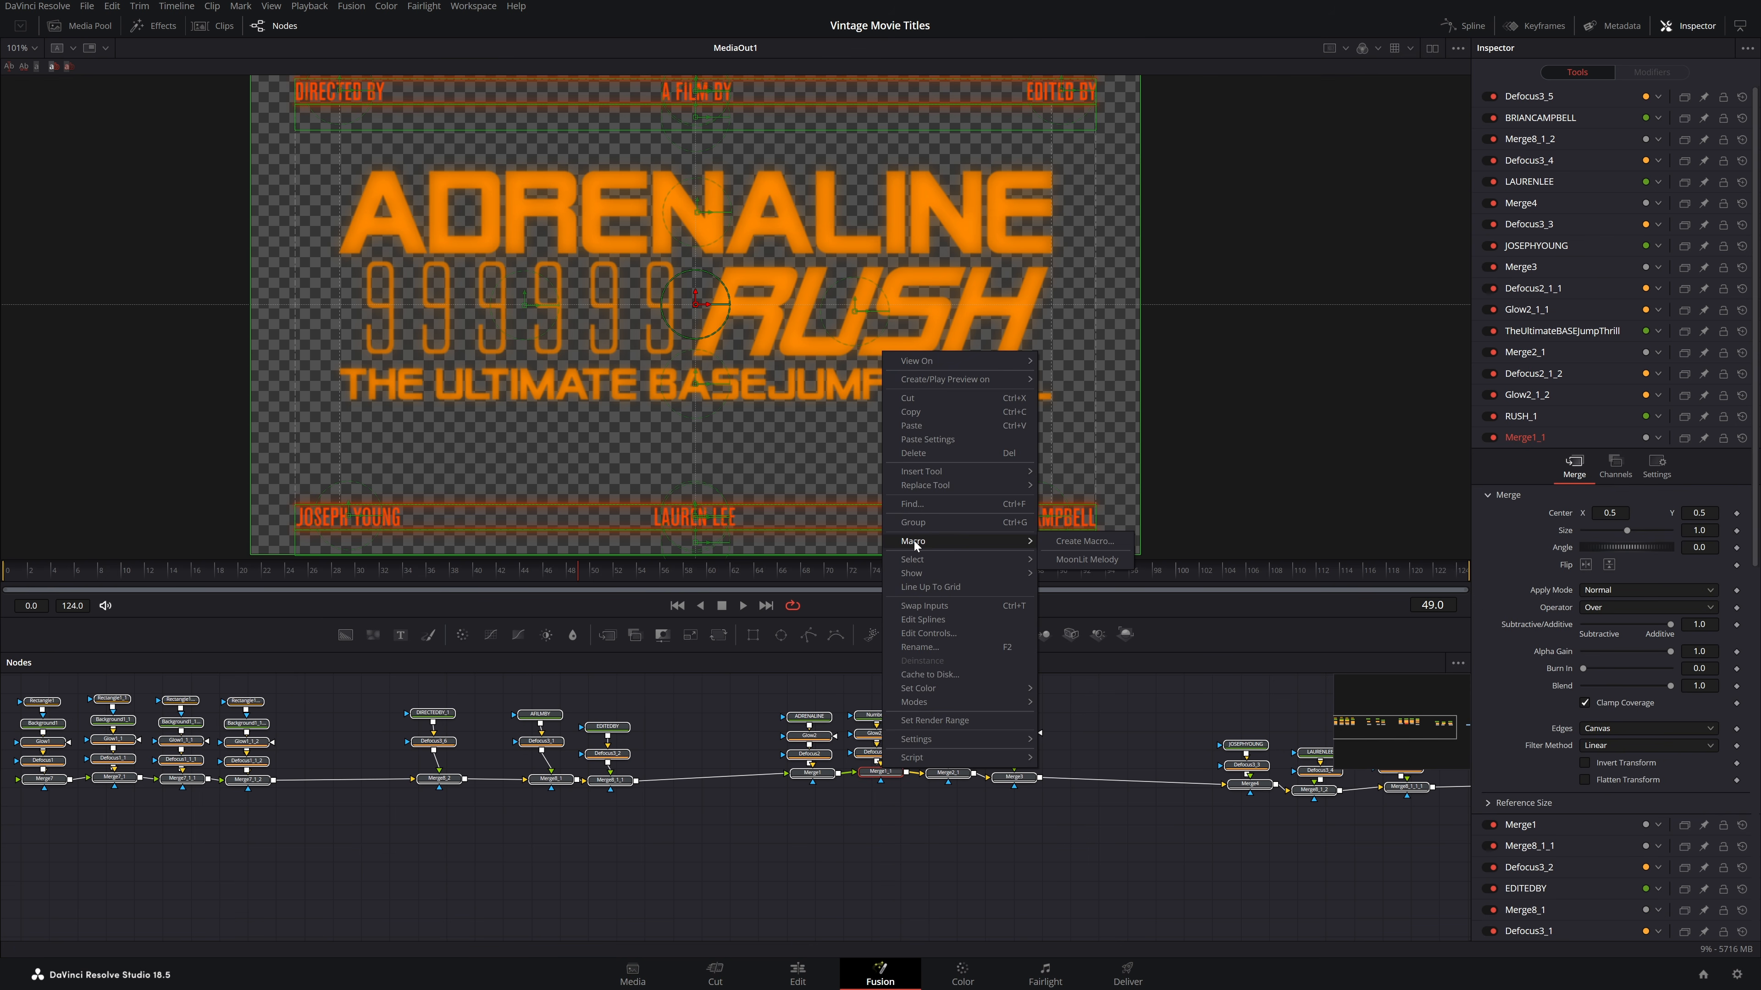
{"action": "left_click", "coordinate": [1084, 541]}
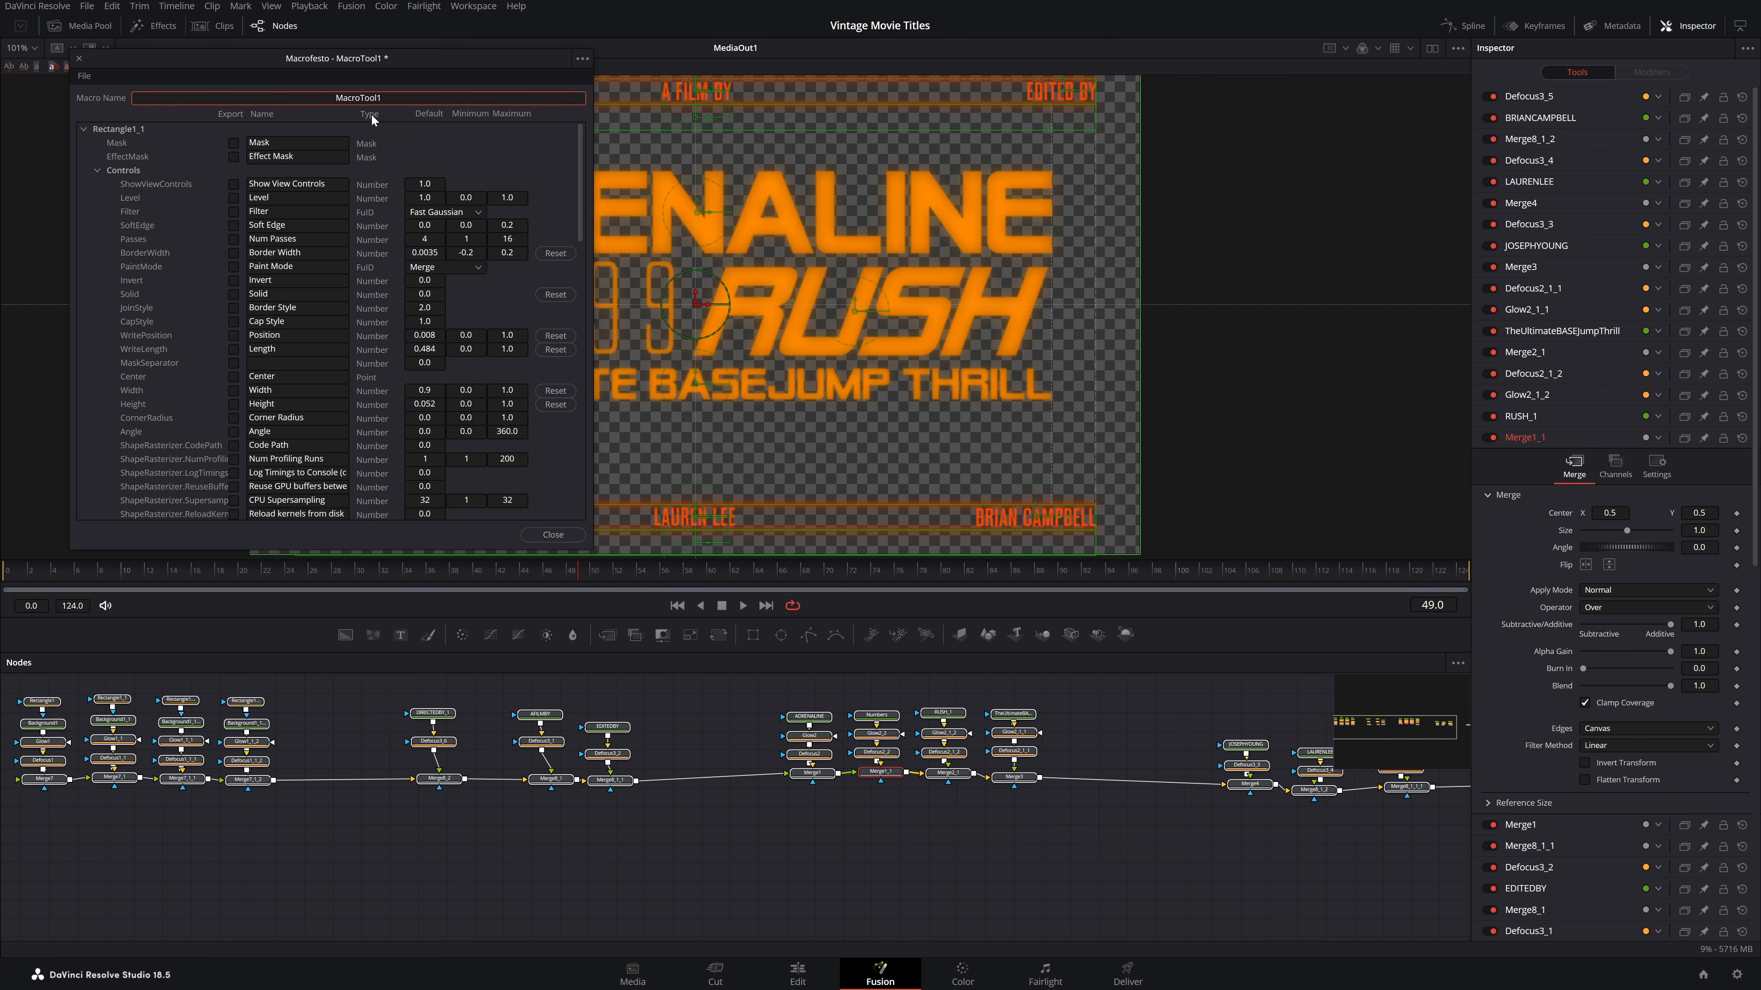
{"action": "left_click_drag", "start_coordinate": [383, 98], "coordinate": [485, 448]}
{"action": "key", "text": "BackSpace"}
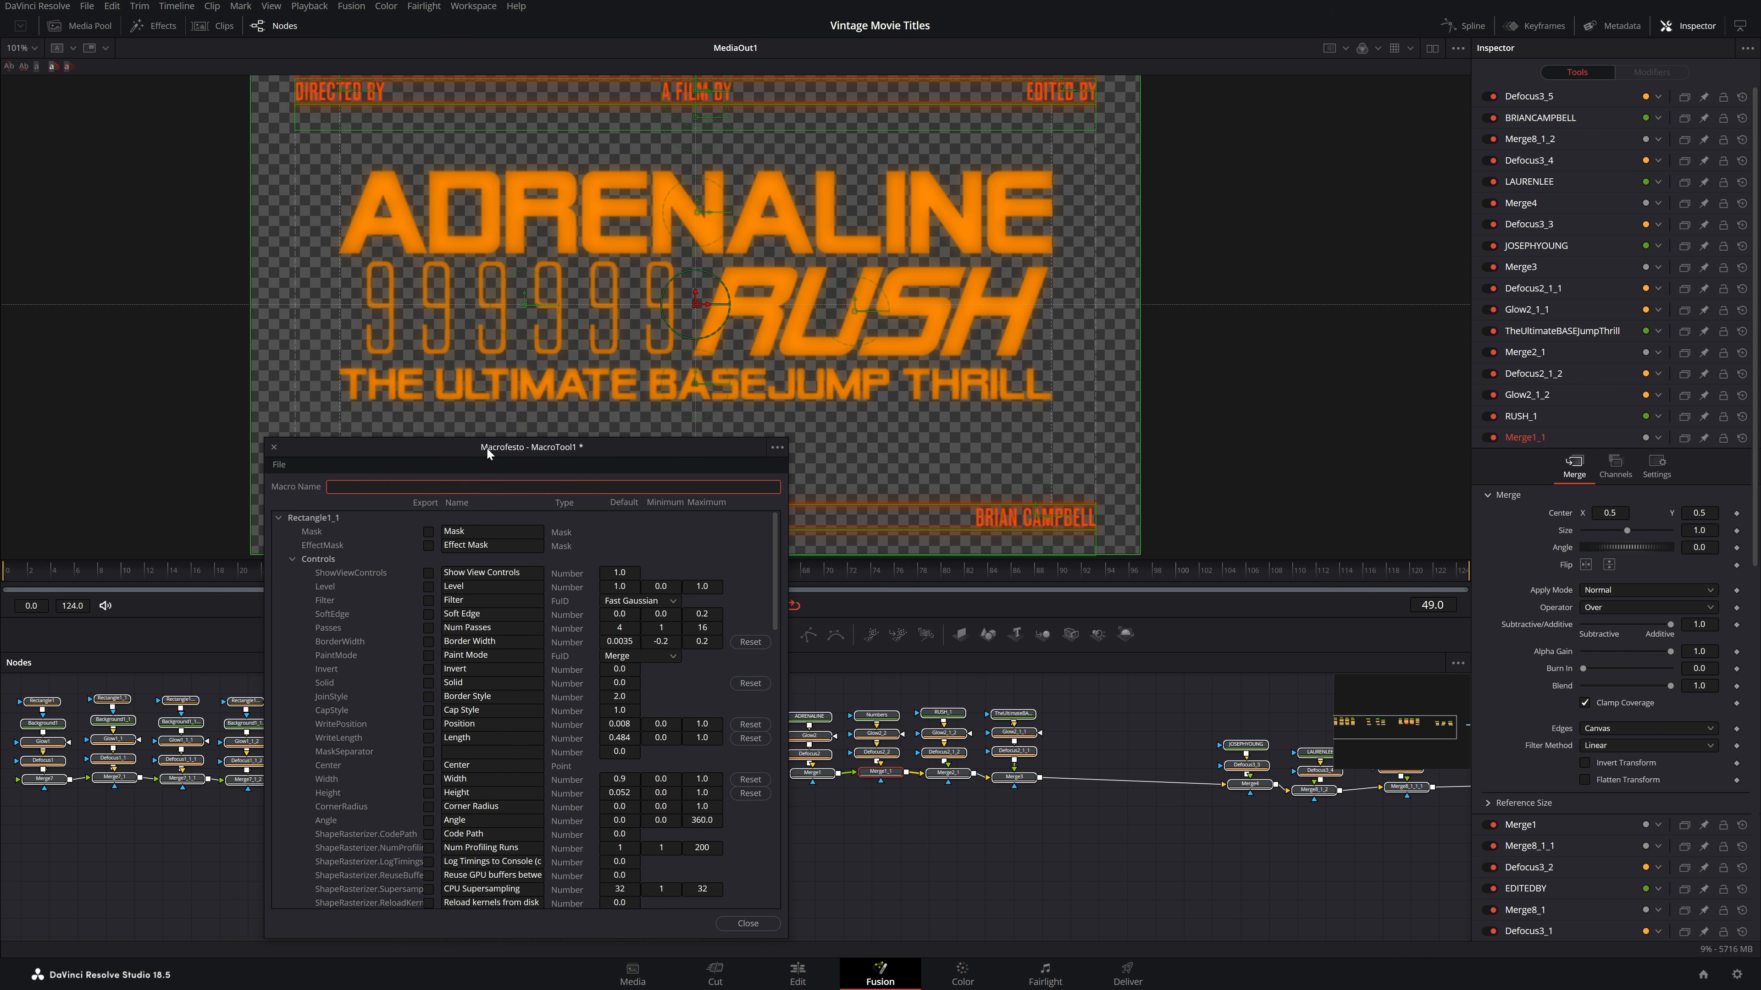
{"action": "type", "text": "ADRENALINE RUSH"}
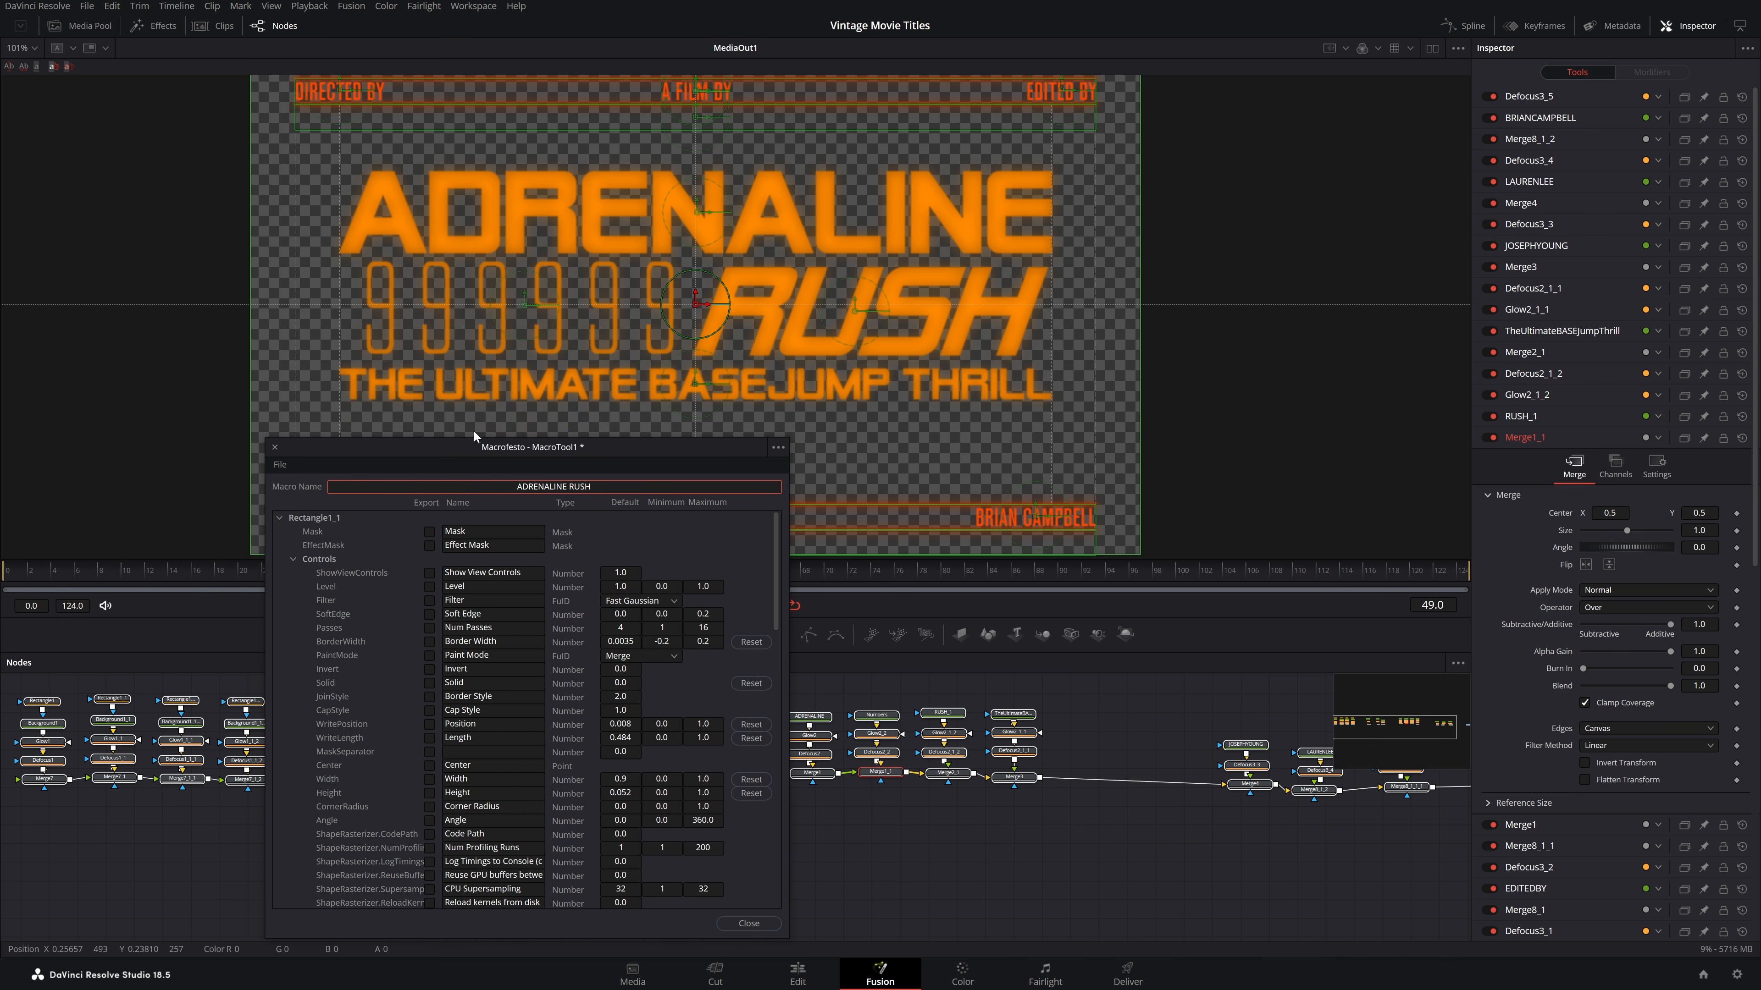
Uncover the rectangle nodes behind the macro editor and compare Rectangle1's settings with the exportable parameters
{"action": "left_click_drag", "start_coordinate": [473, 446], "coordinate": [323, 217]}
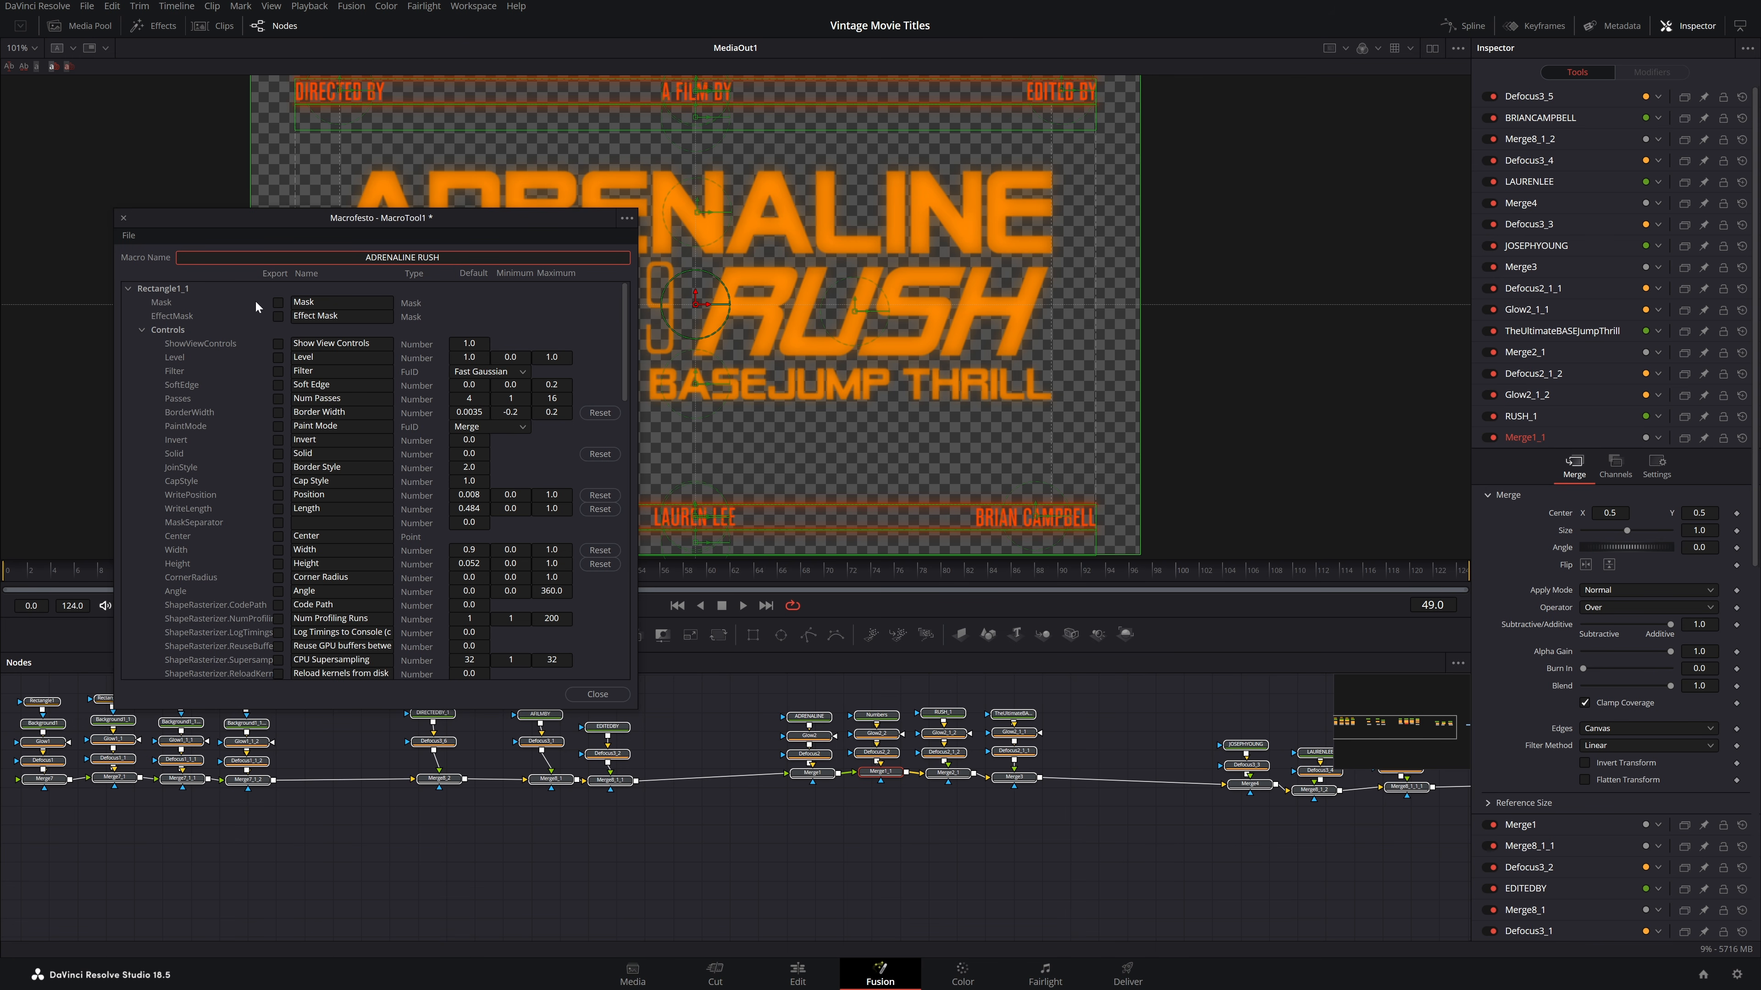
{"action": "left_click_drag", "start_coordinate": [253, 221], "coordinate": [442, 161]}
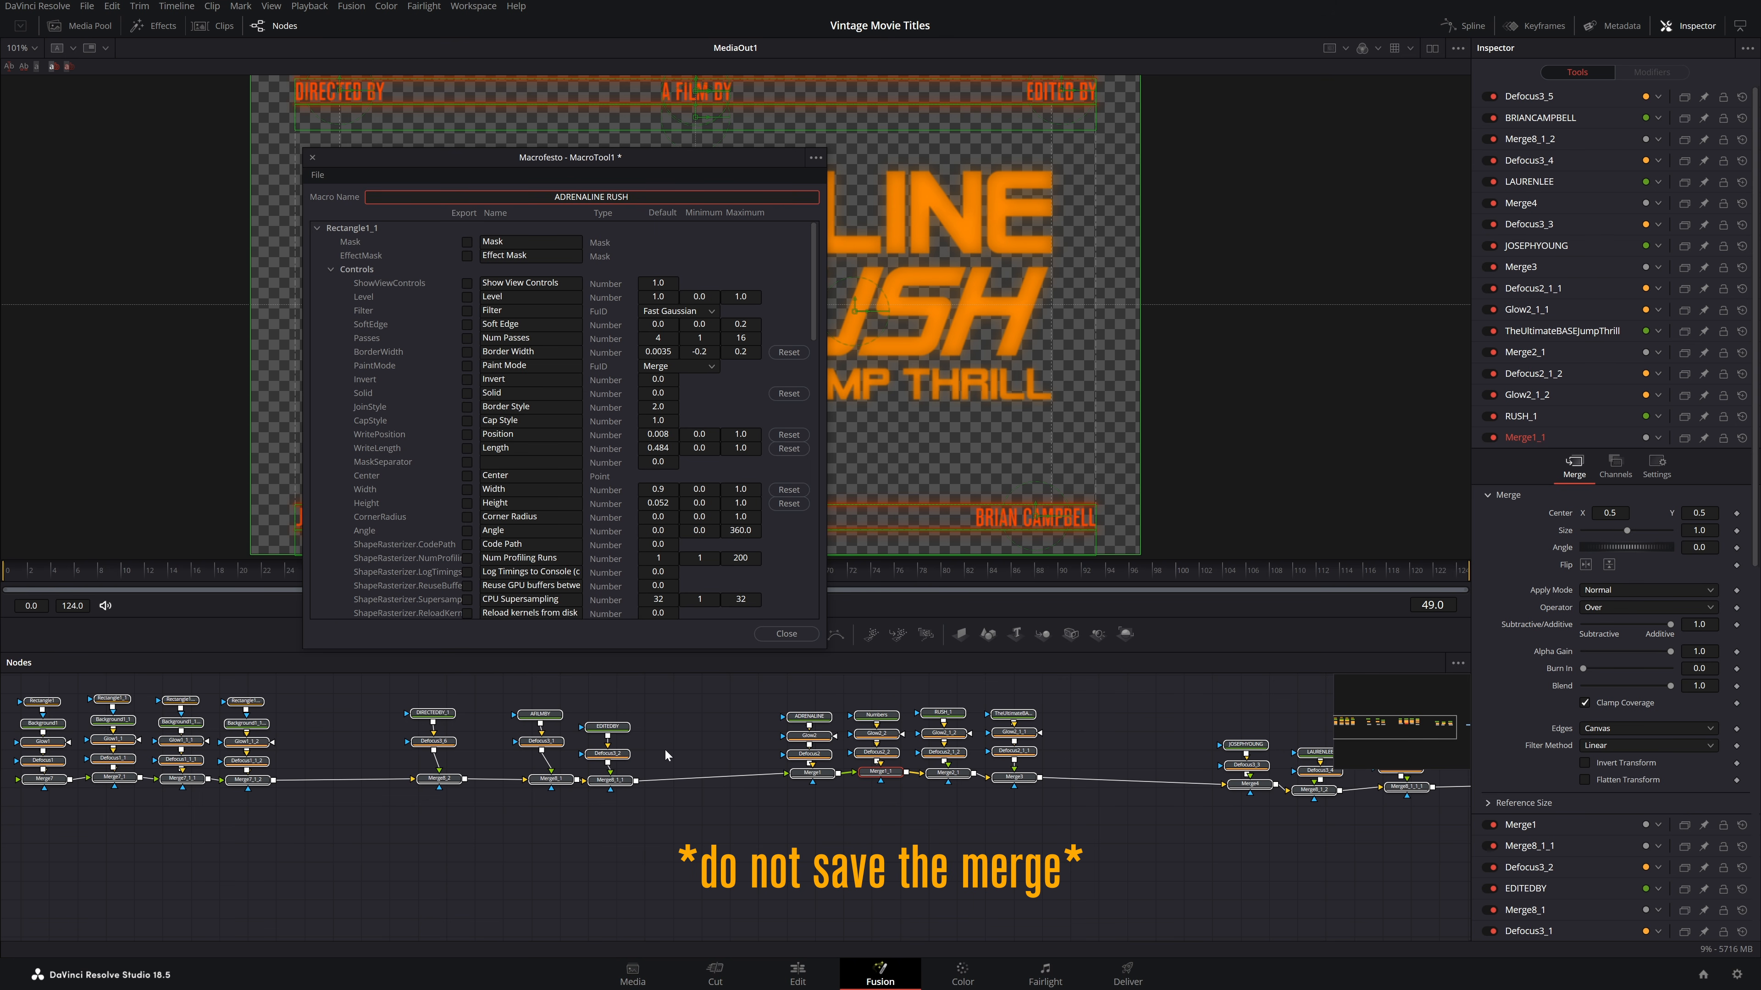
{"action": "left_click_drag", "start_coordinate": [459, 155], "coordinate": [1199, 125]}
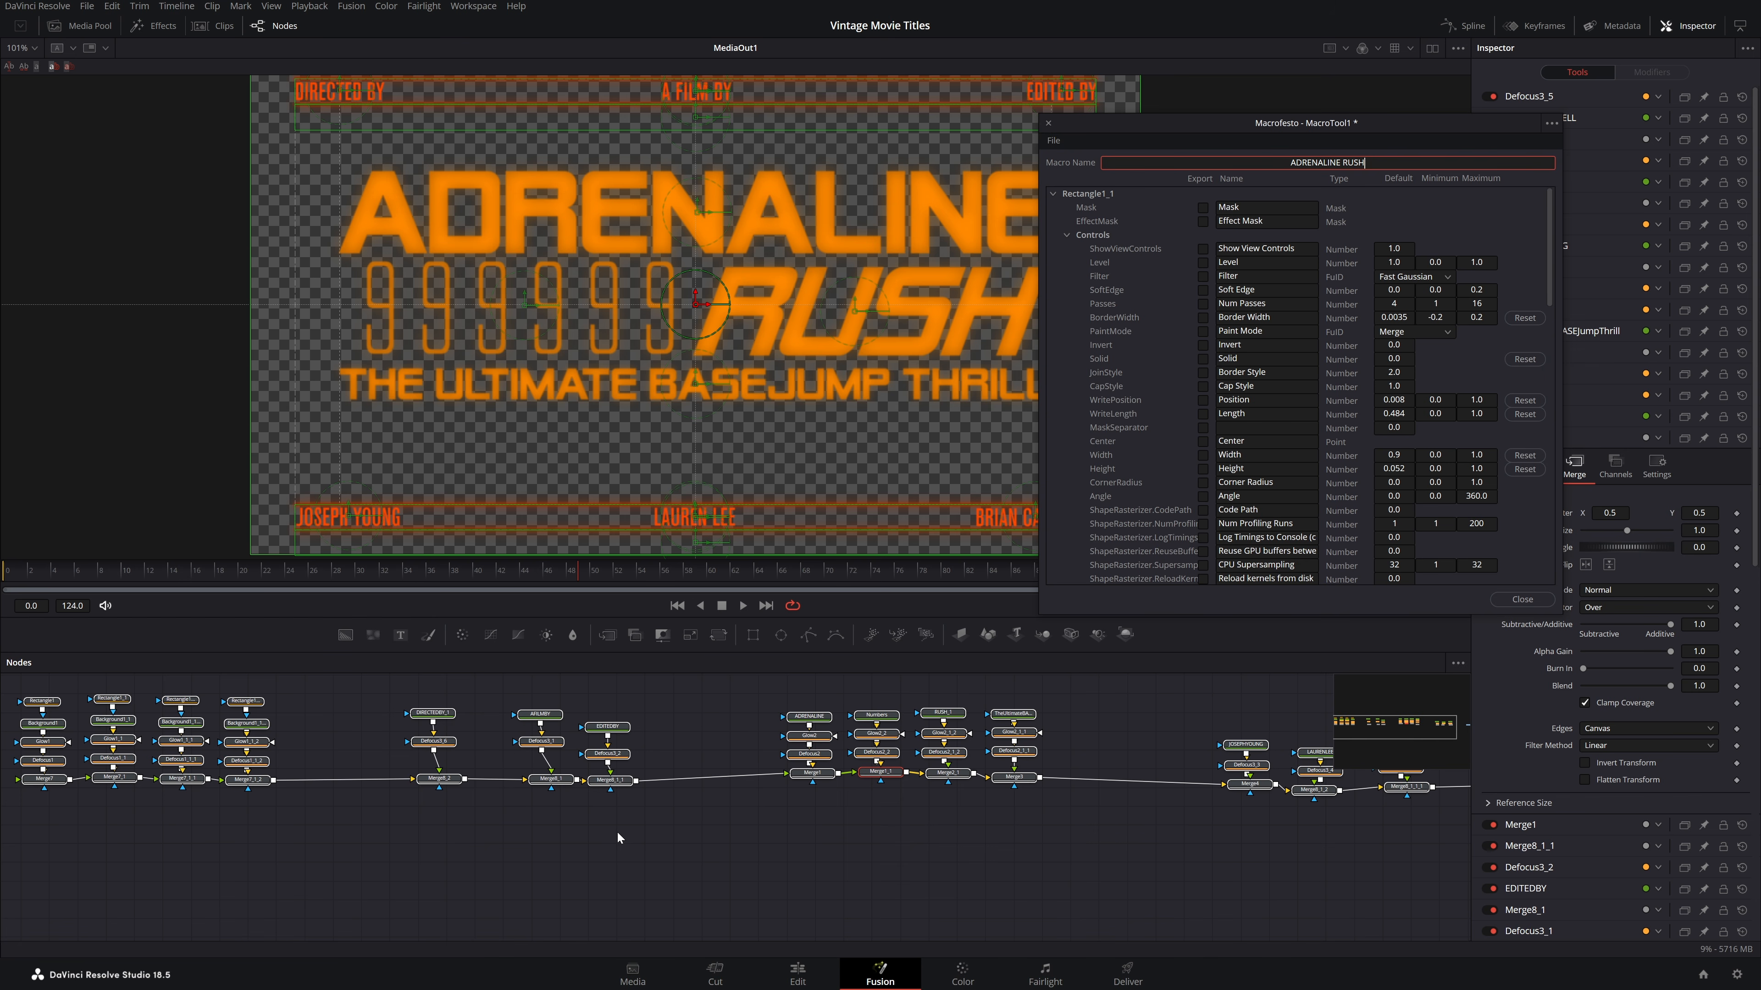
{"action": "scroll", "coordinate": [577, 834], "scroll_direction": "up", "scroll_amount": 5}
{"action": "left_click_drag", "start_coordinate": [270, 742], "coordinate": [1550, 965]}
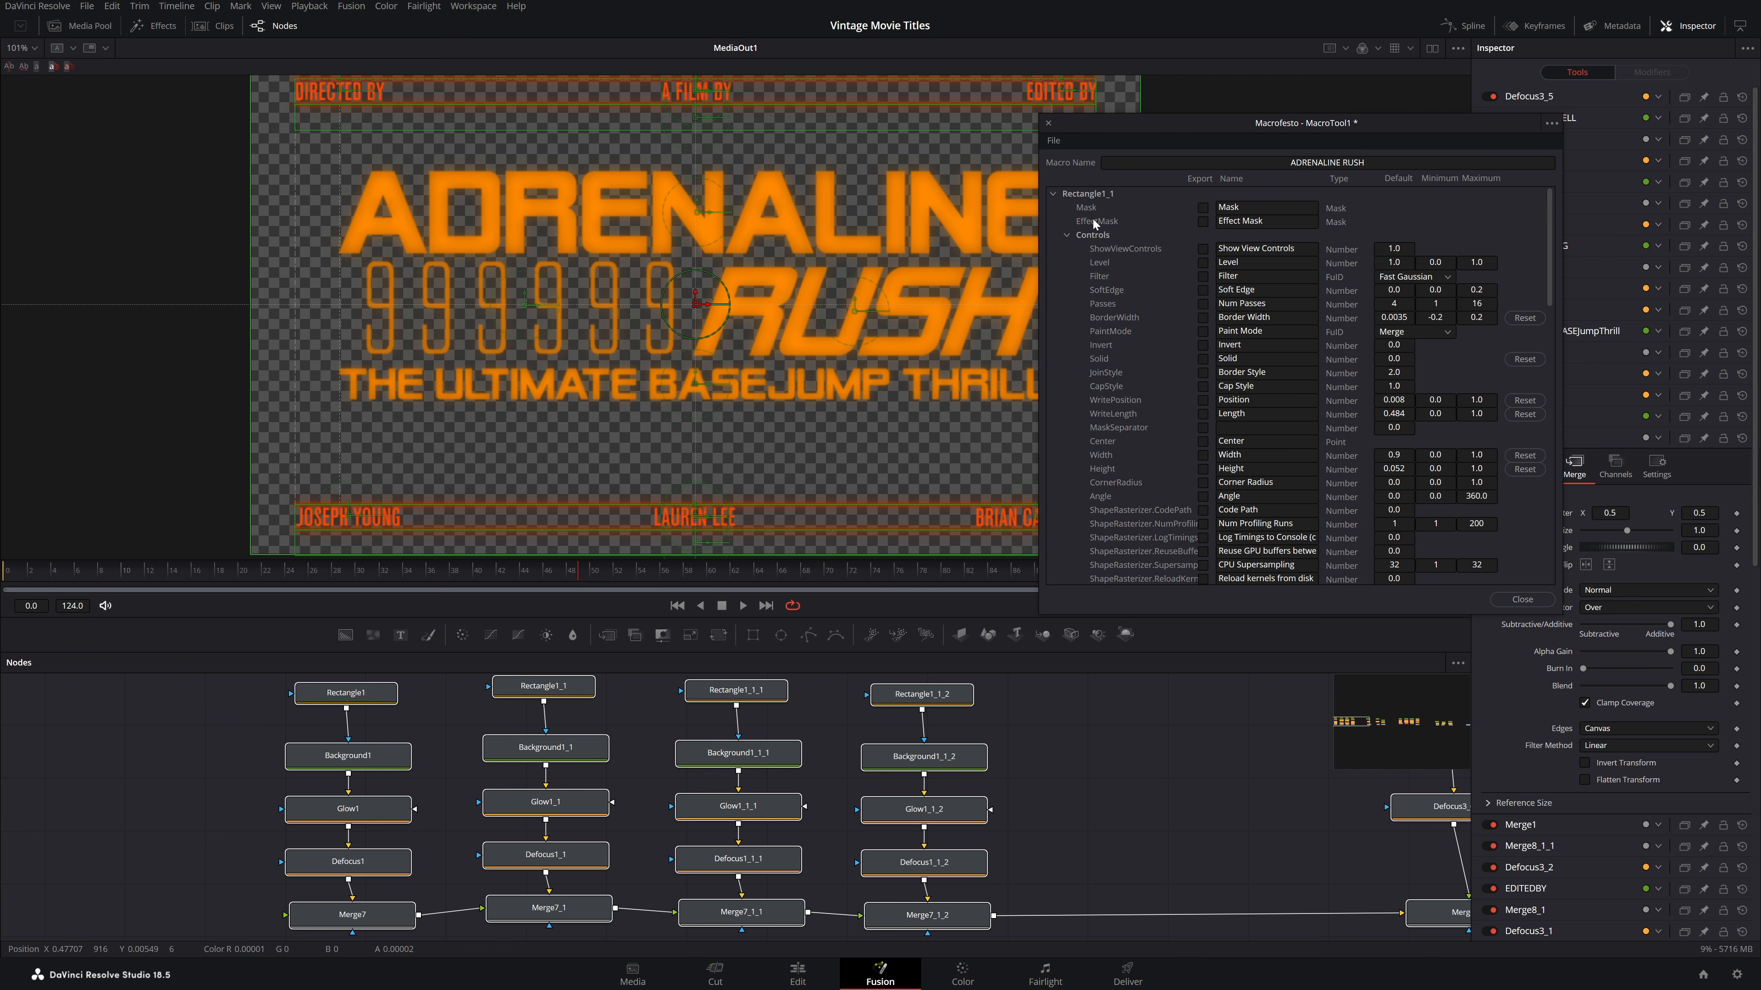
{"action": "scroll", "coordinate": [1106, 251], "scroll_direction": "down", "scroll_amount": 1}
{"action": "left_click_drag", "start_coordinate": [1185, 120], "coordinate": [769, 77]}
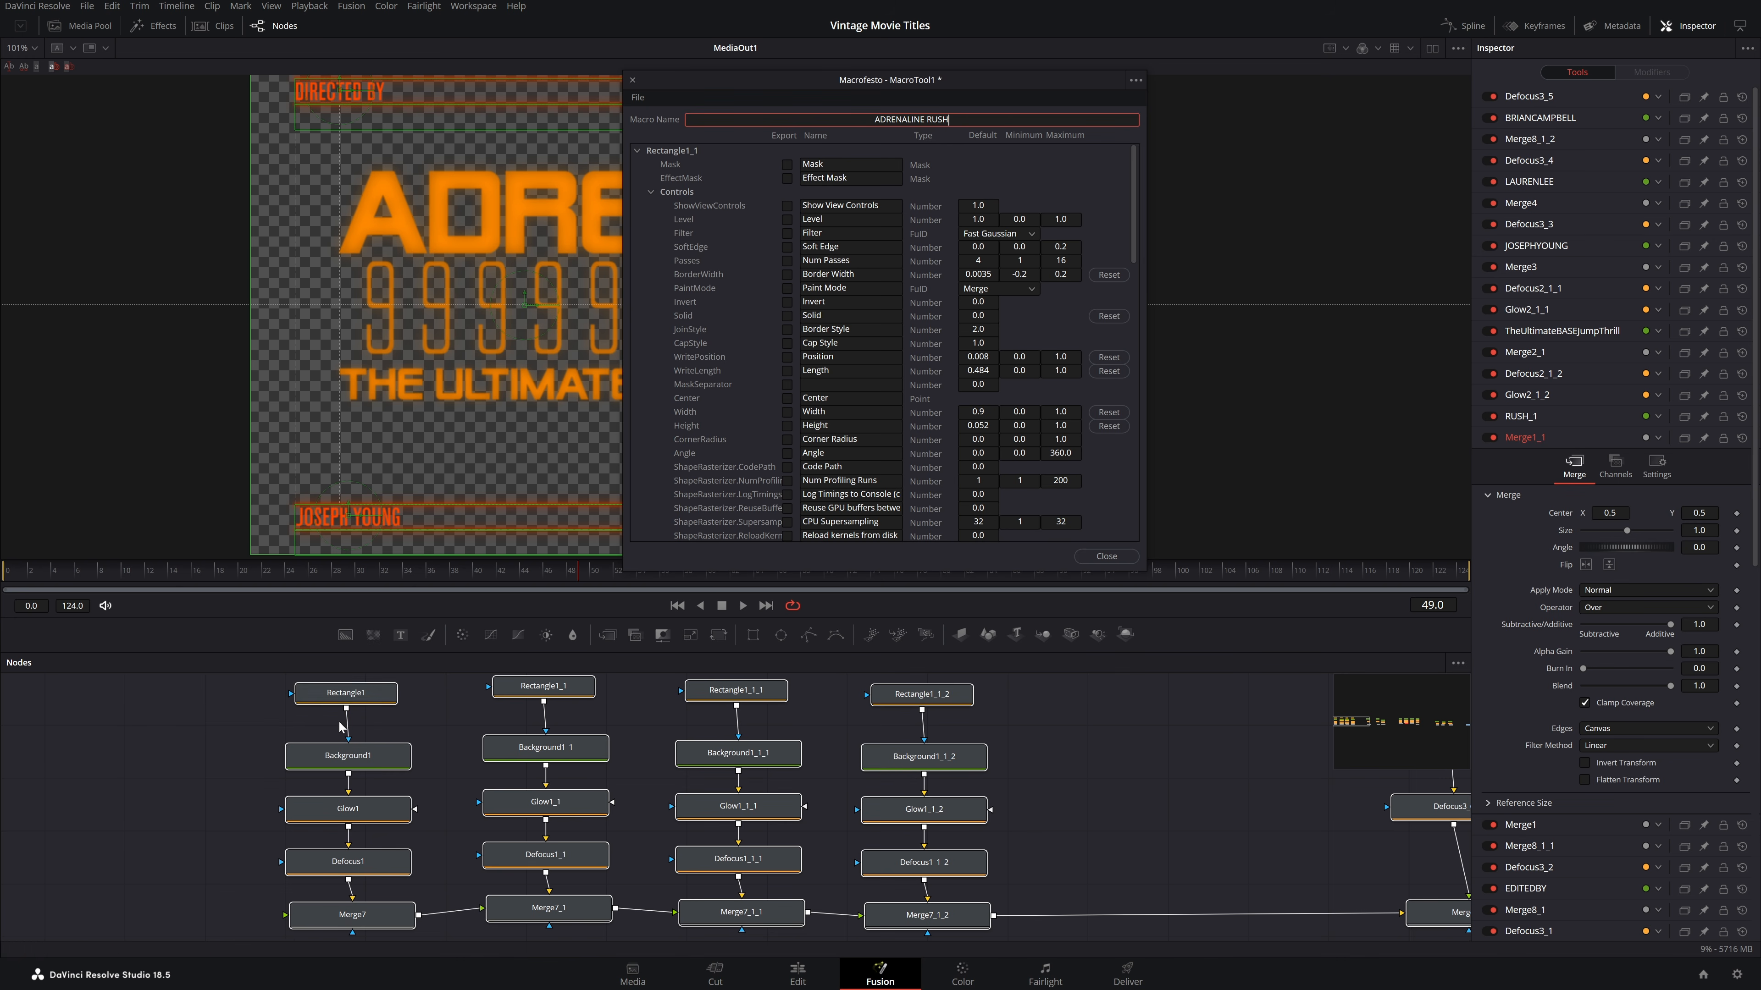
{"action": "left_click", "coordinate": [344, 696]}
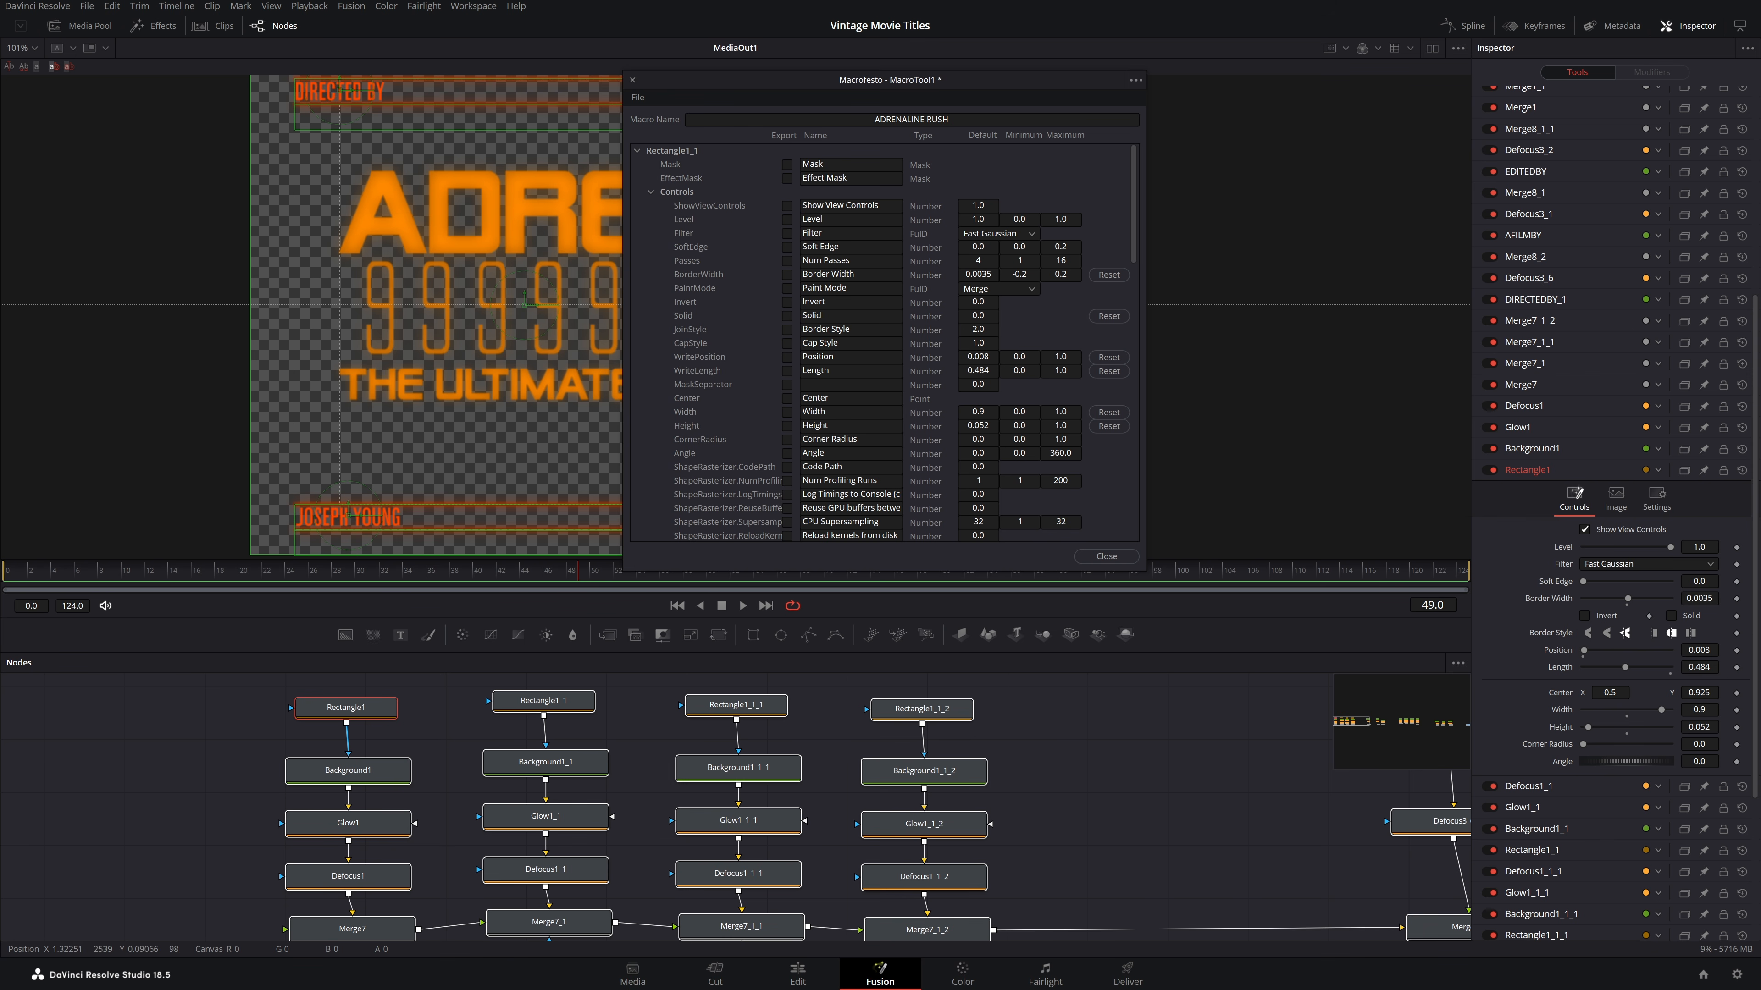
{"action": "scroll", "coordinate": [801, 398], "scroll_direction": "down", "scroll_amount": 2}
{"action": "scroll", "coordinate": [801, 398], "scroll_direction": "down", "scroll_amount": 2}
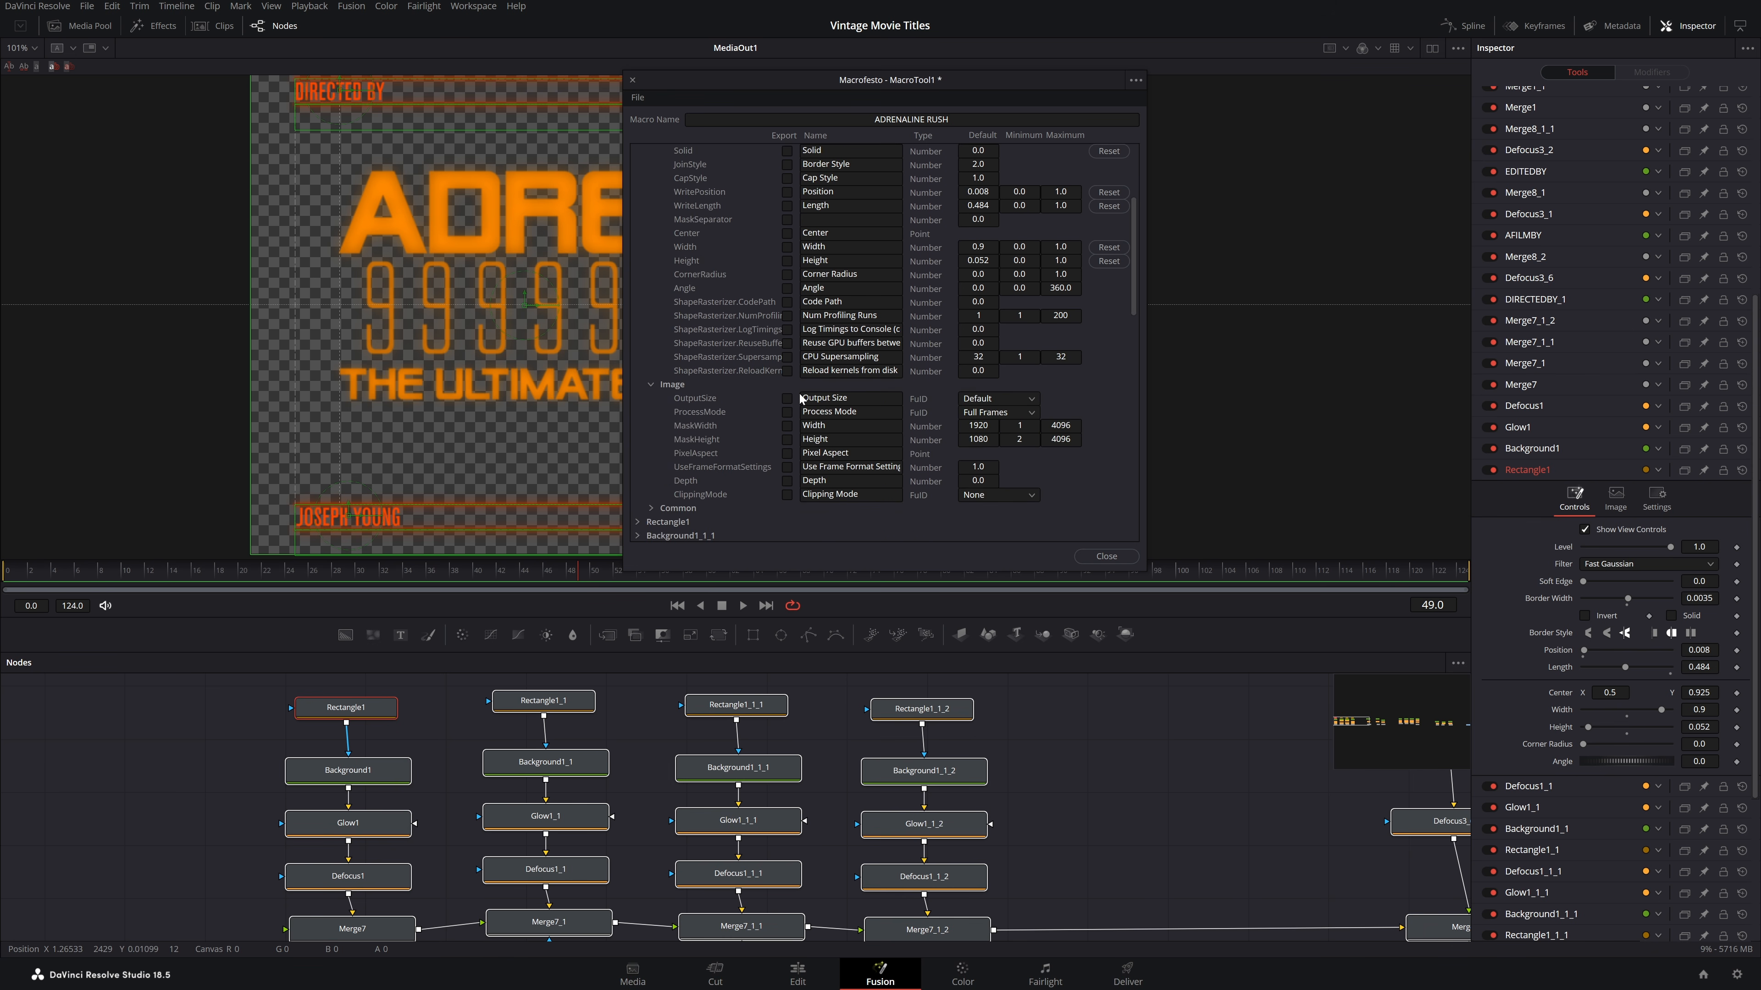
{"action": "scroll", "coordinate": [797, 455], "scroll_direction": "up", "scroll_amount": 4}
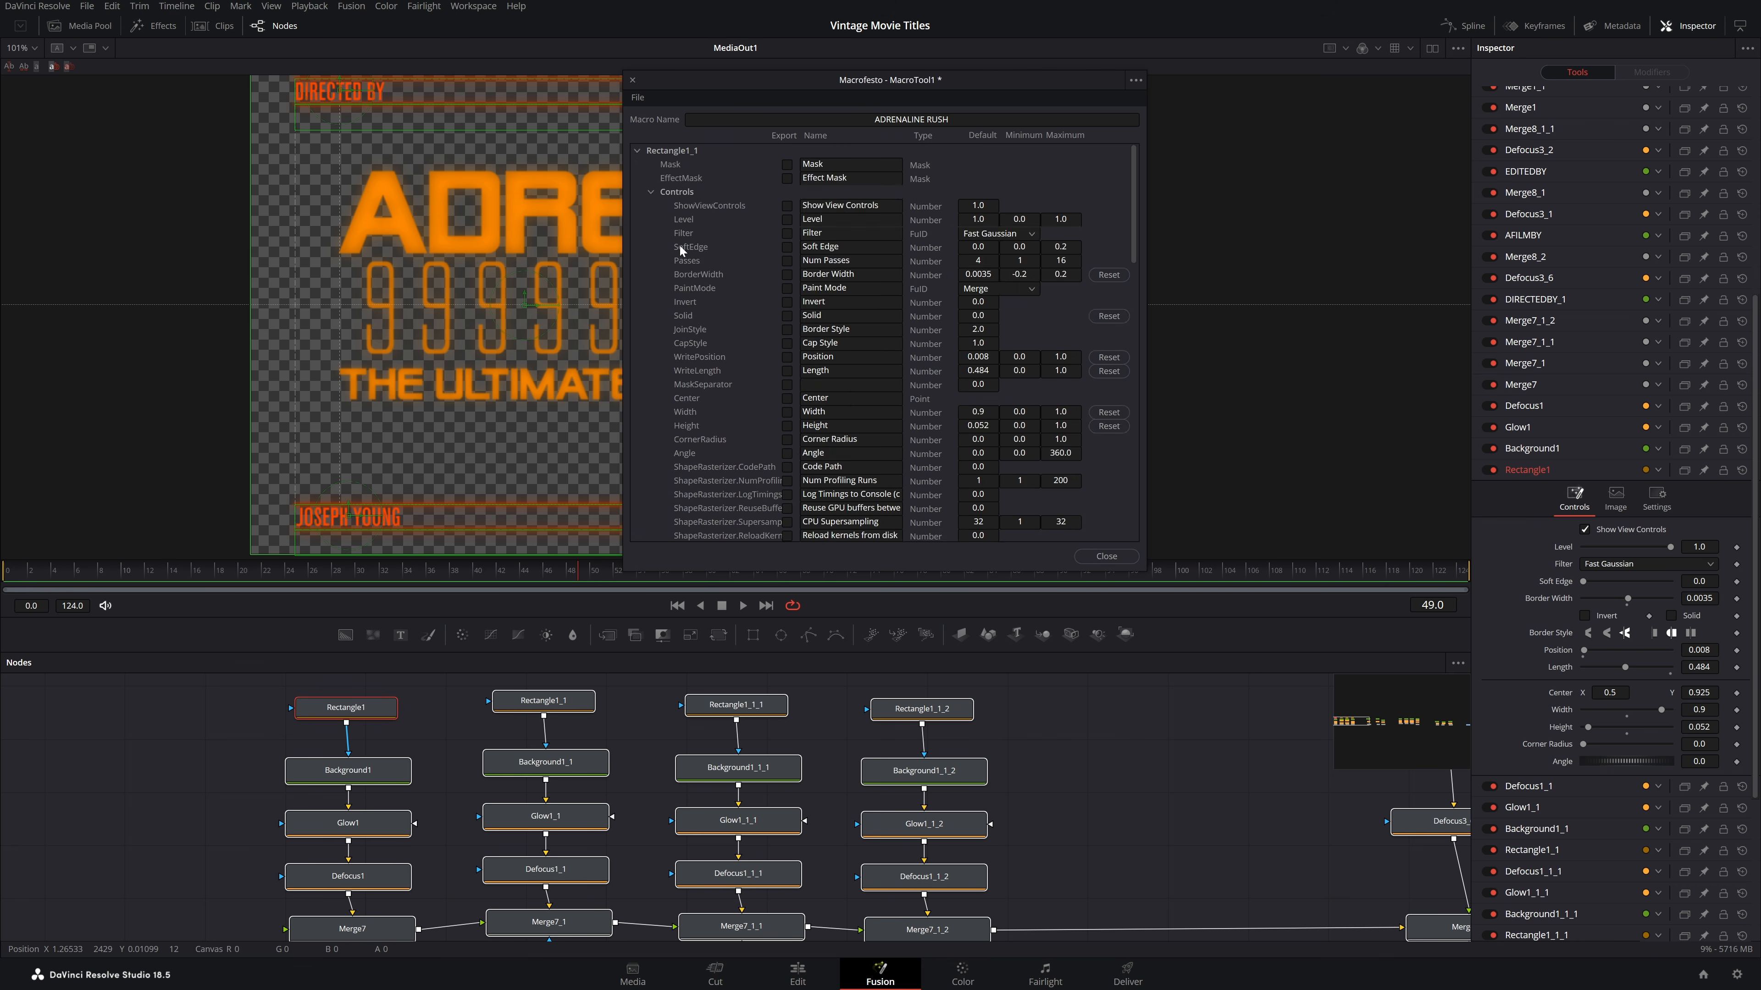
Compare the AFILMBY text node's settings with its exportable Image and Text parameters in the macro editor
{"action": "left_click", "coordinate": [638, 150]}
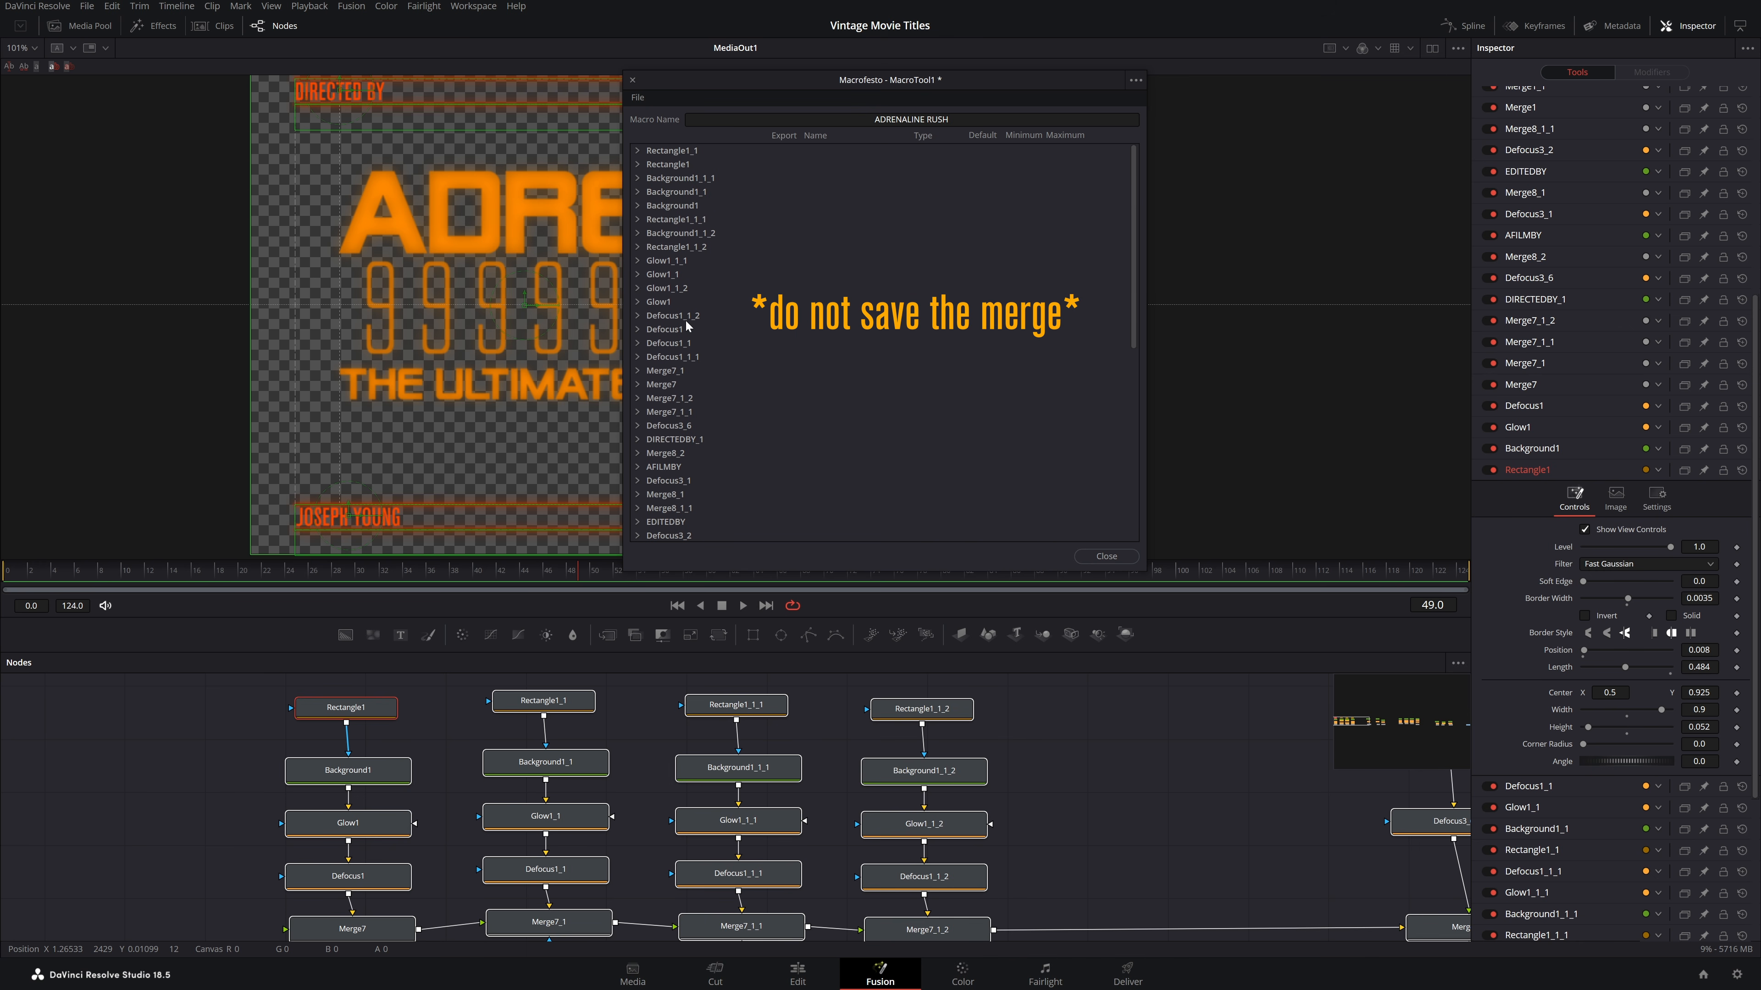
{"action": "left_click", "coordinate": [637, 425]}
{"action": "scroll", "coordinate": [797, 422], "scroll_direction": "down", "scroll_amount": 5}
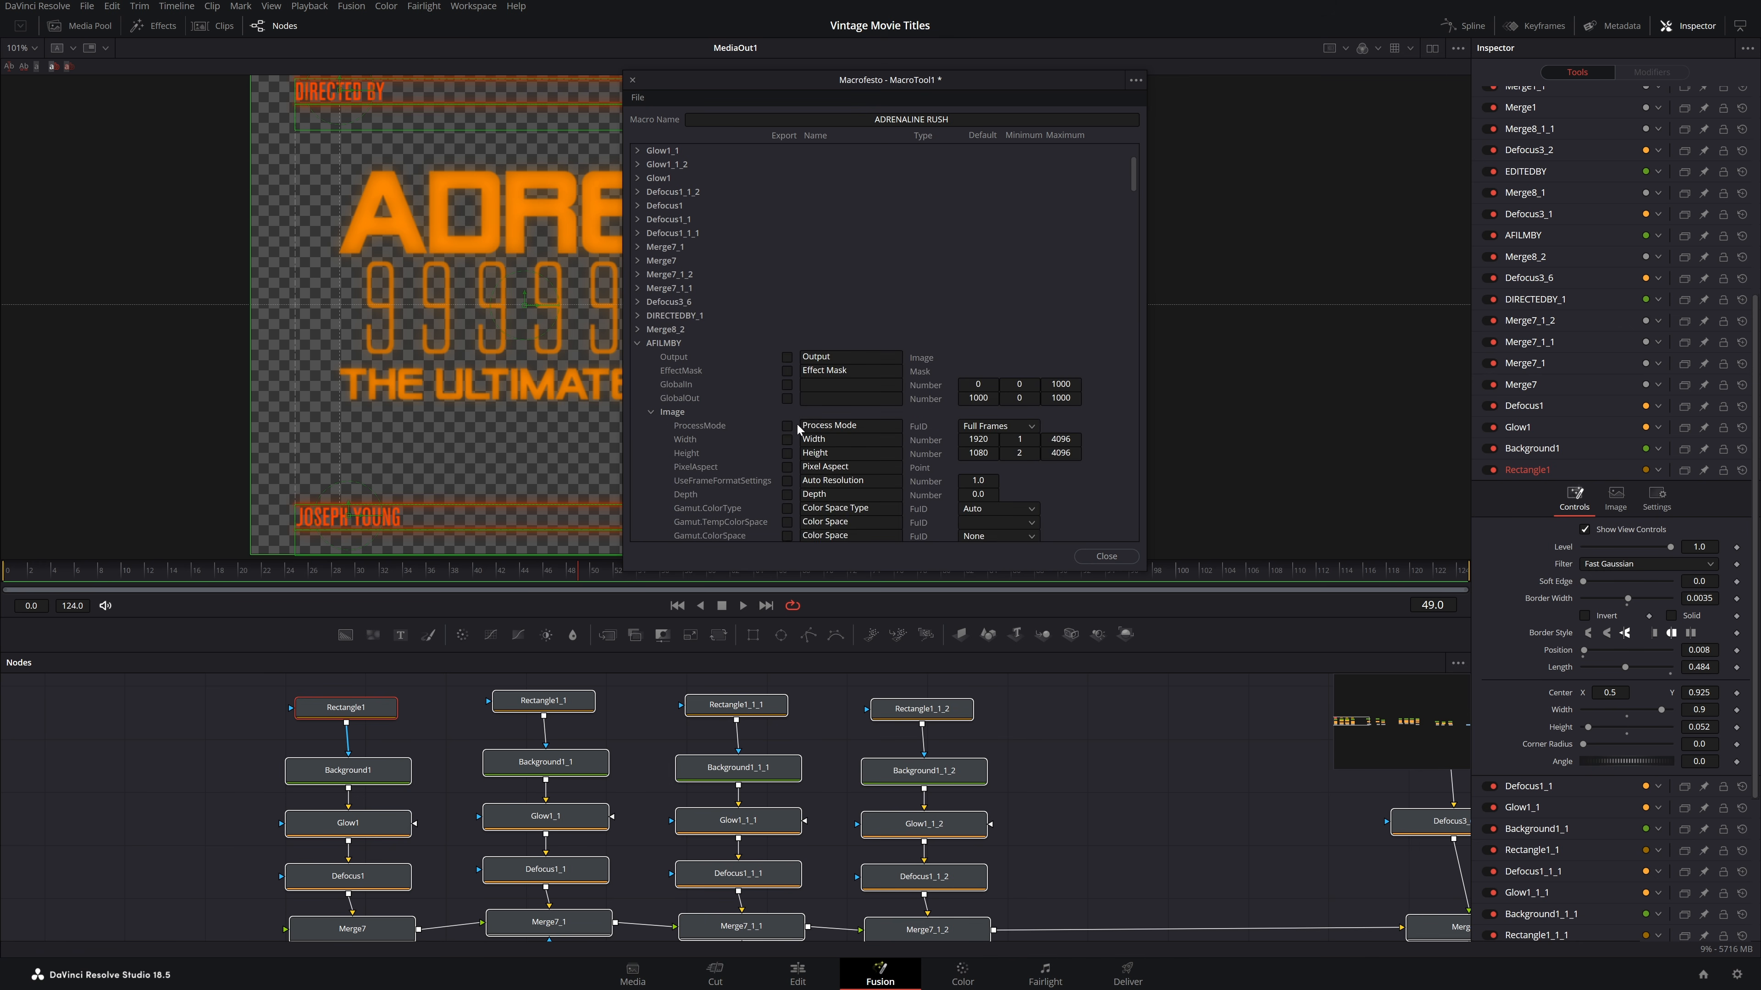
{"action": "scroll", "coordinate": [807, 427], "scroll_direction": "down", "scroll_amount": 3}
{"action": "left_click_drag", "start_coordinate": [1264, 814], "coordinate": [845, 785]}
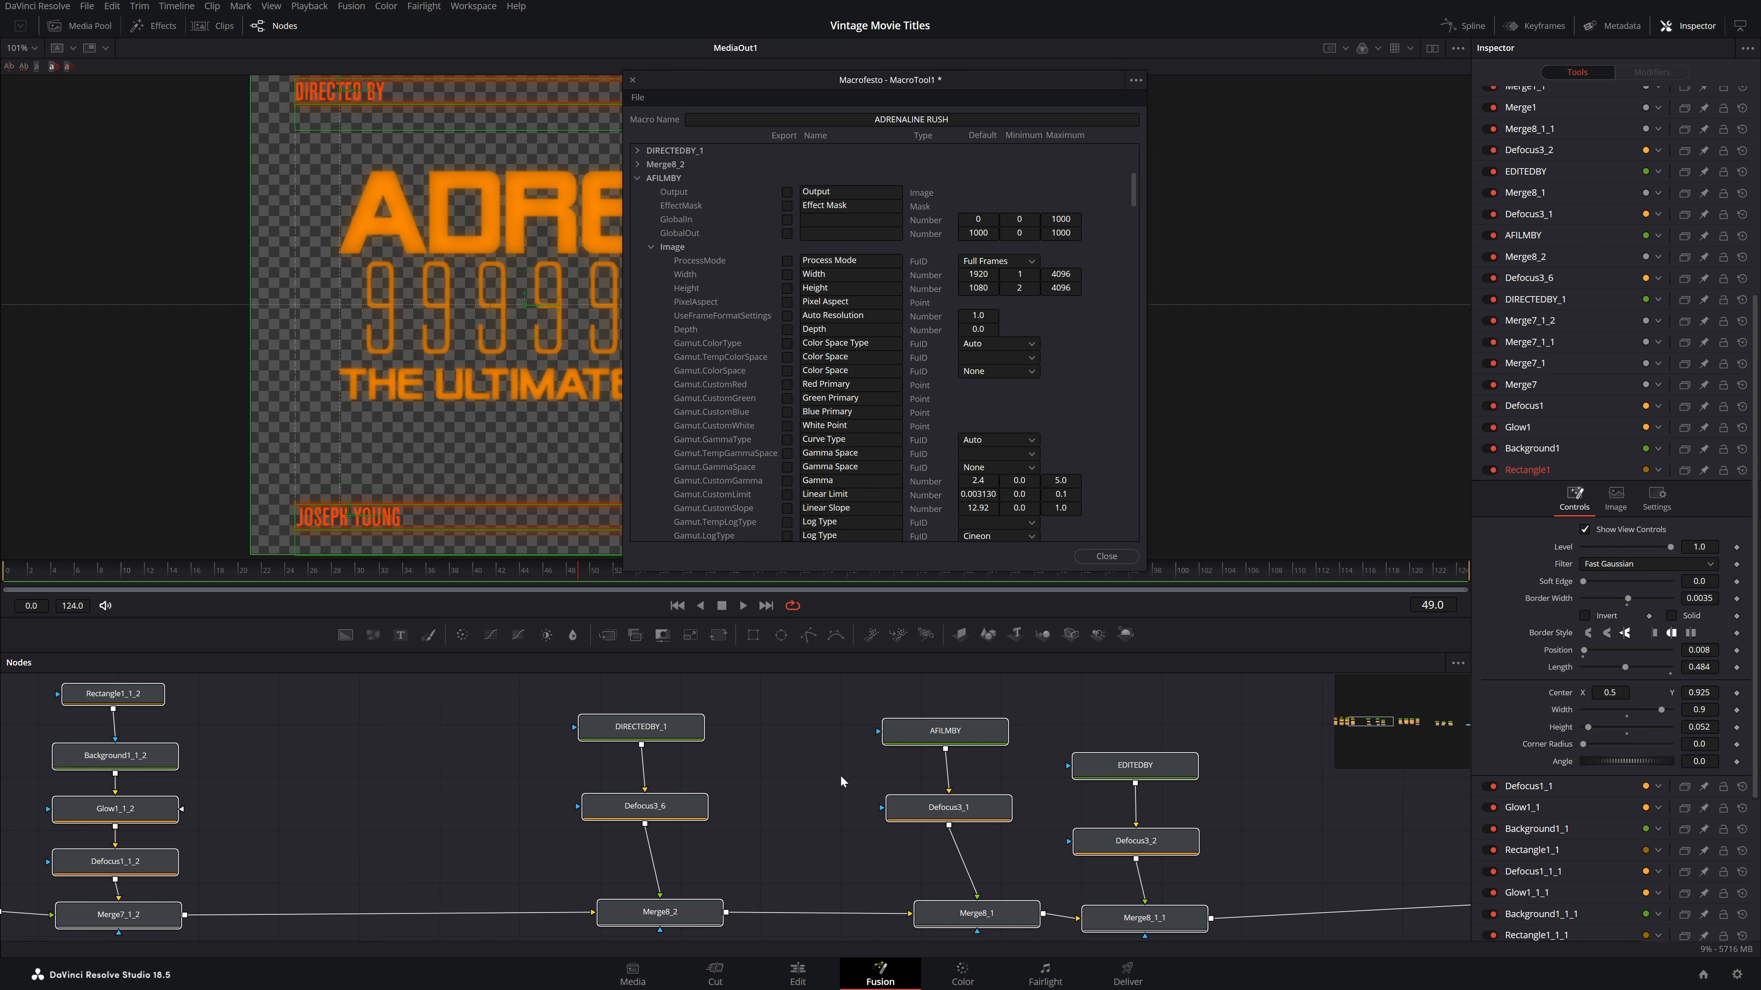
{"action": "left_click", "coordinate": [961, 734]}
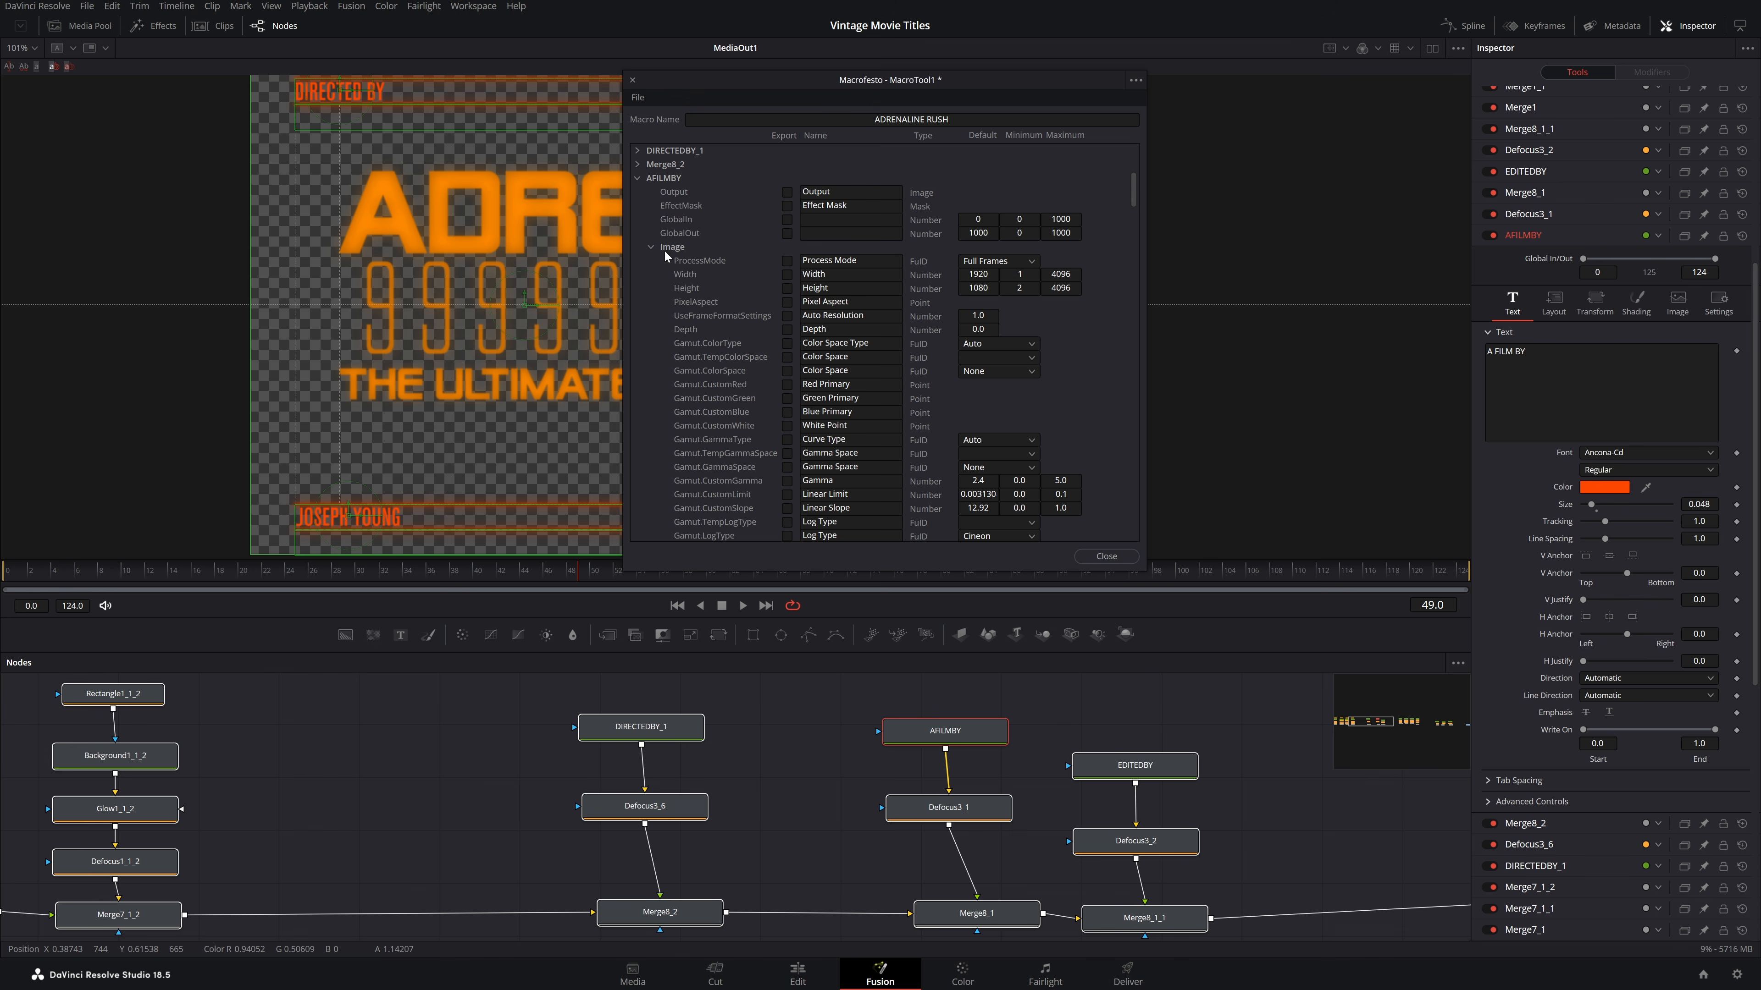
{"action": "scroll", "coordinate": [661, 249], "scroll_direction": "down", "scroll_amount": 1}
{"action": "left_click", "coordinate": [651, 206]}
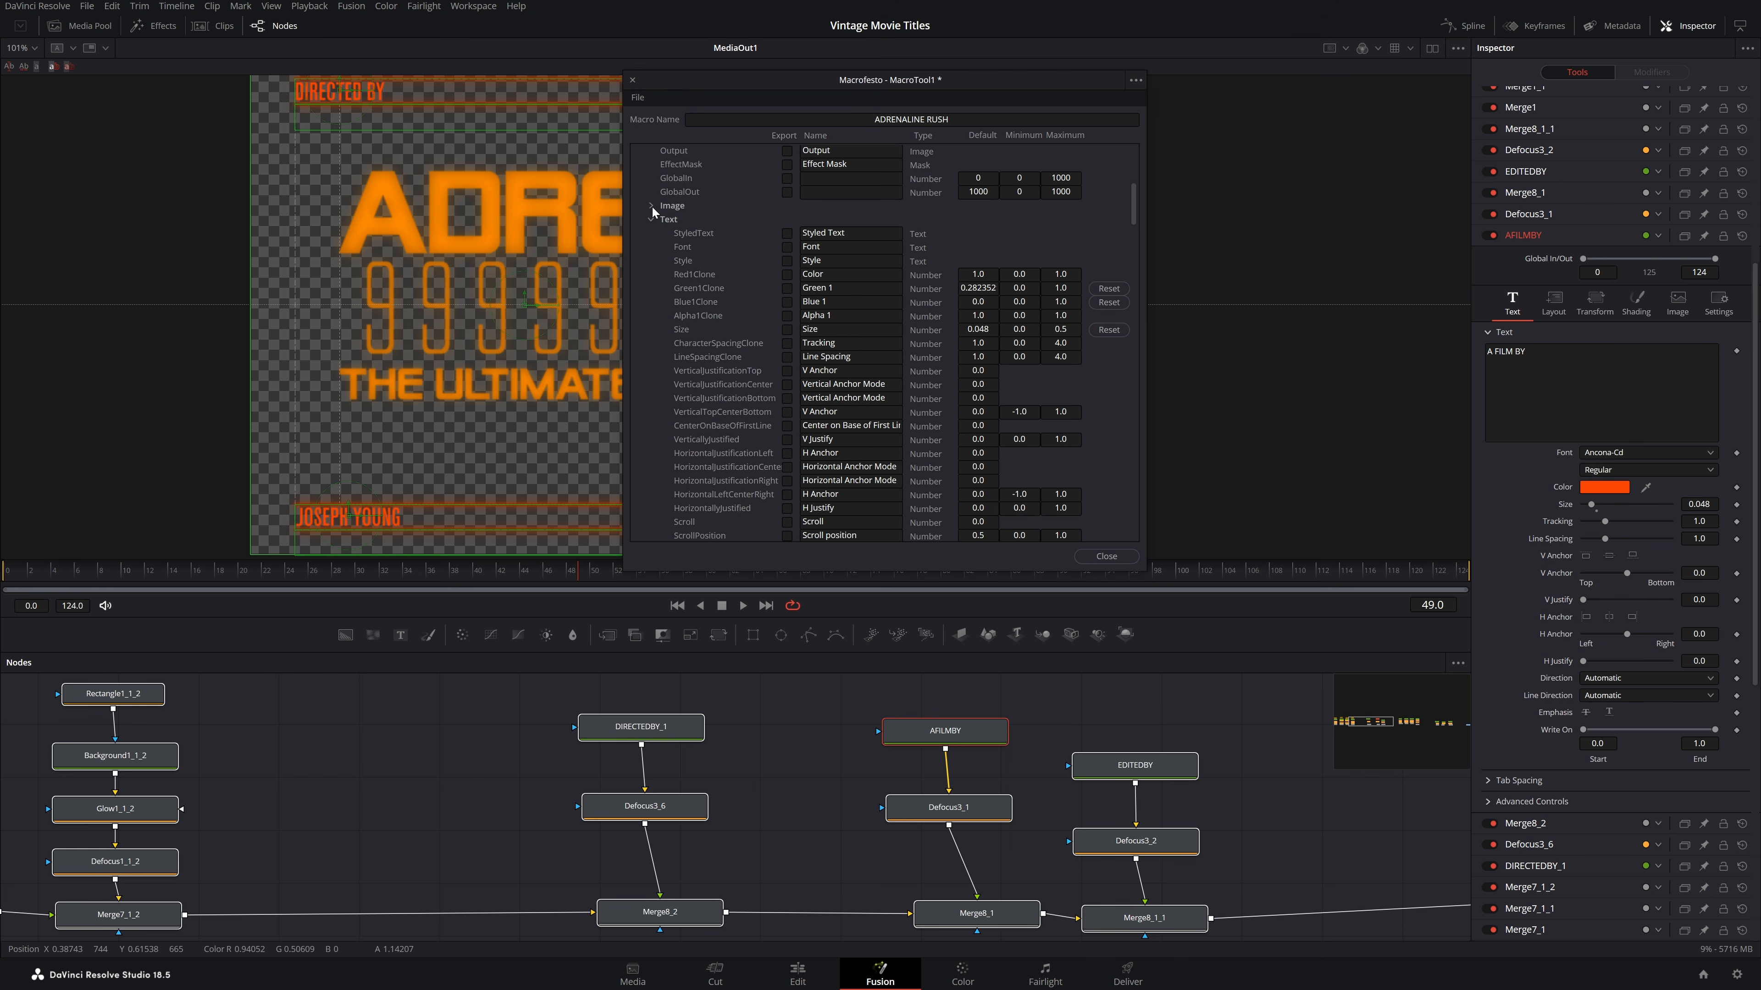
{"action": "scroll", "coordinate": [683, 262], "scroll_direction": "up", "scroll_amount": 1}
Close the macro editor and save the macro as ADRENALINE RUSH in the Fusion Templates > Edit > Titles folder
{"action": "left_click", "coordinate": [1106, 557]}
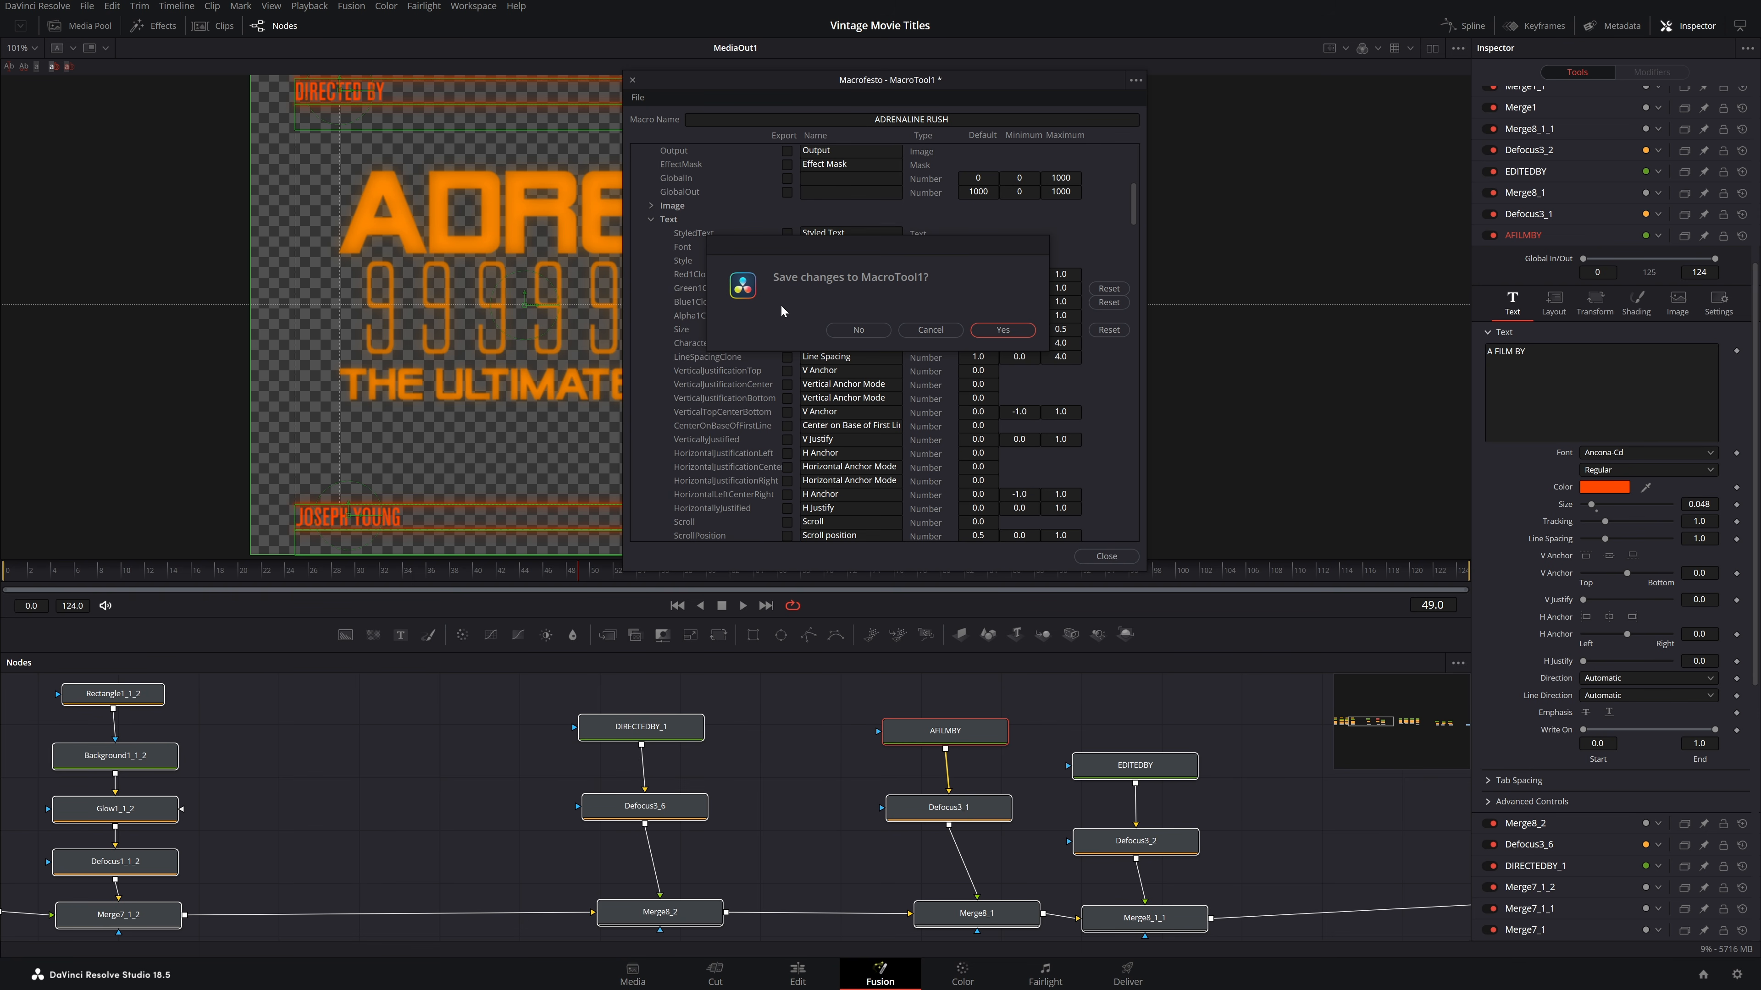
{"action": "left_click", "coordinate": [1003, 330]}
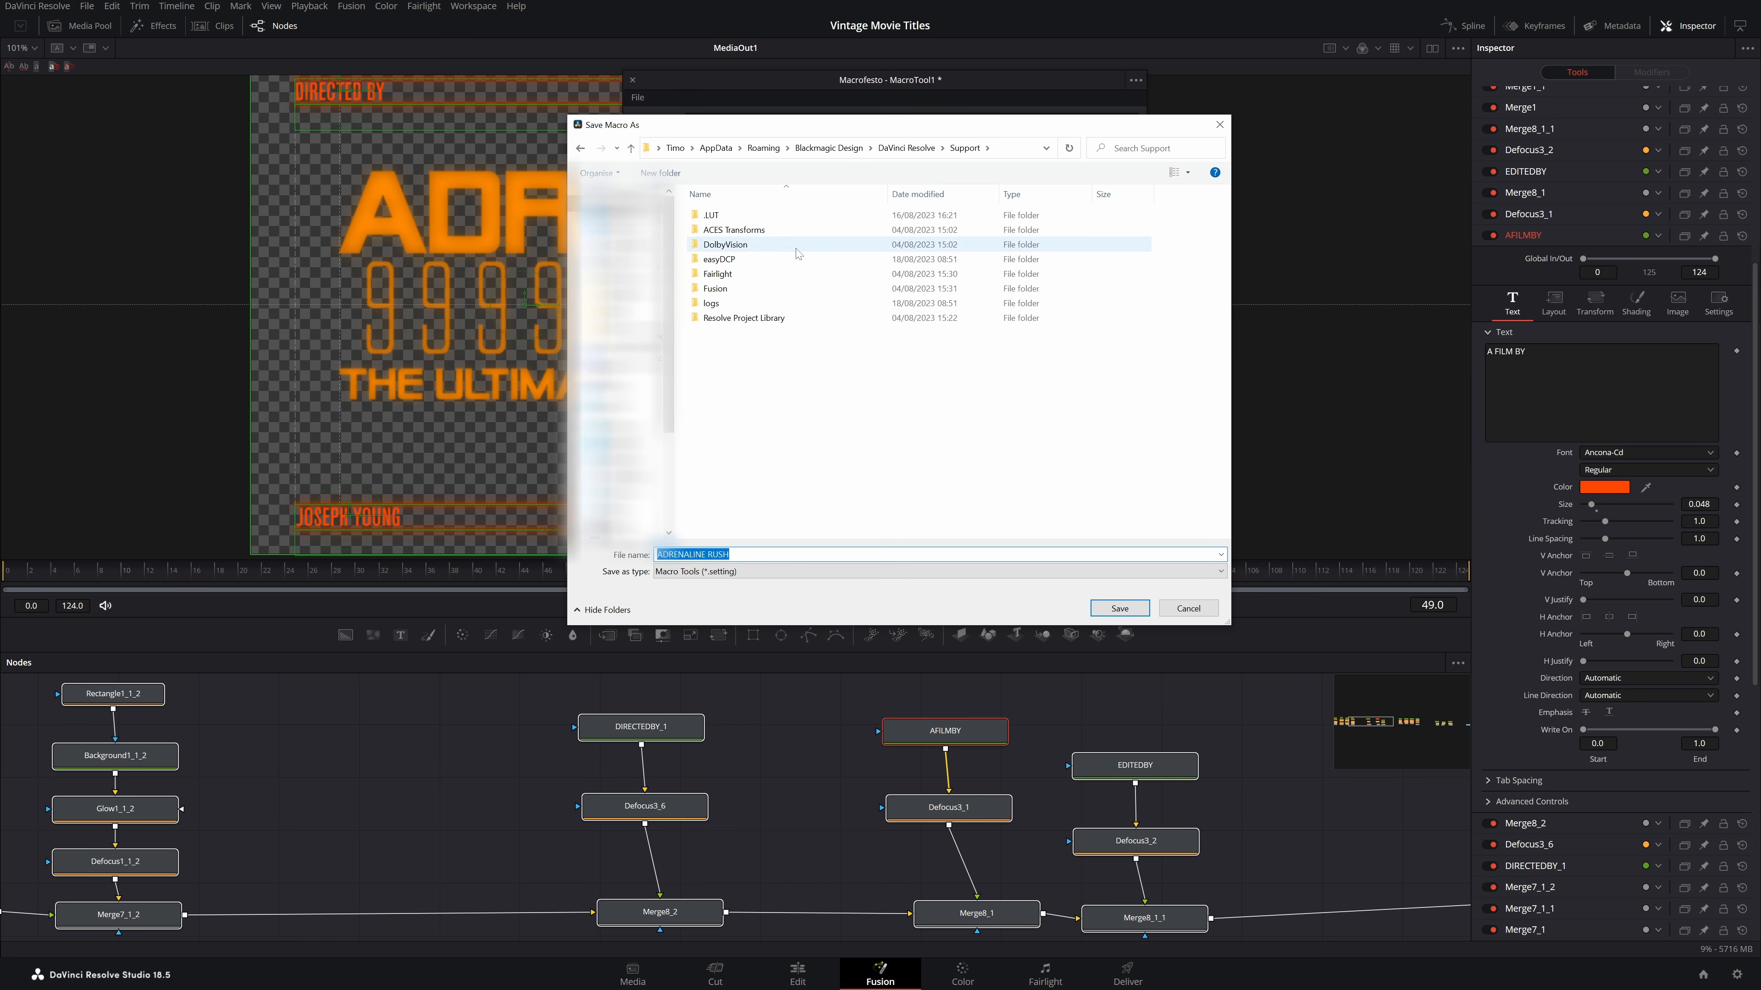
{"action": "double_click", "coordinate": [713, 294]}
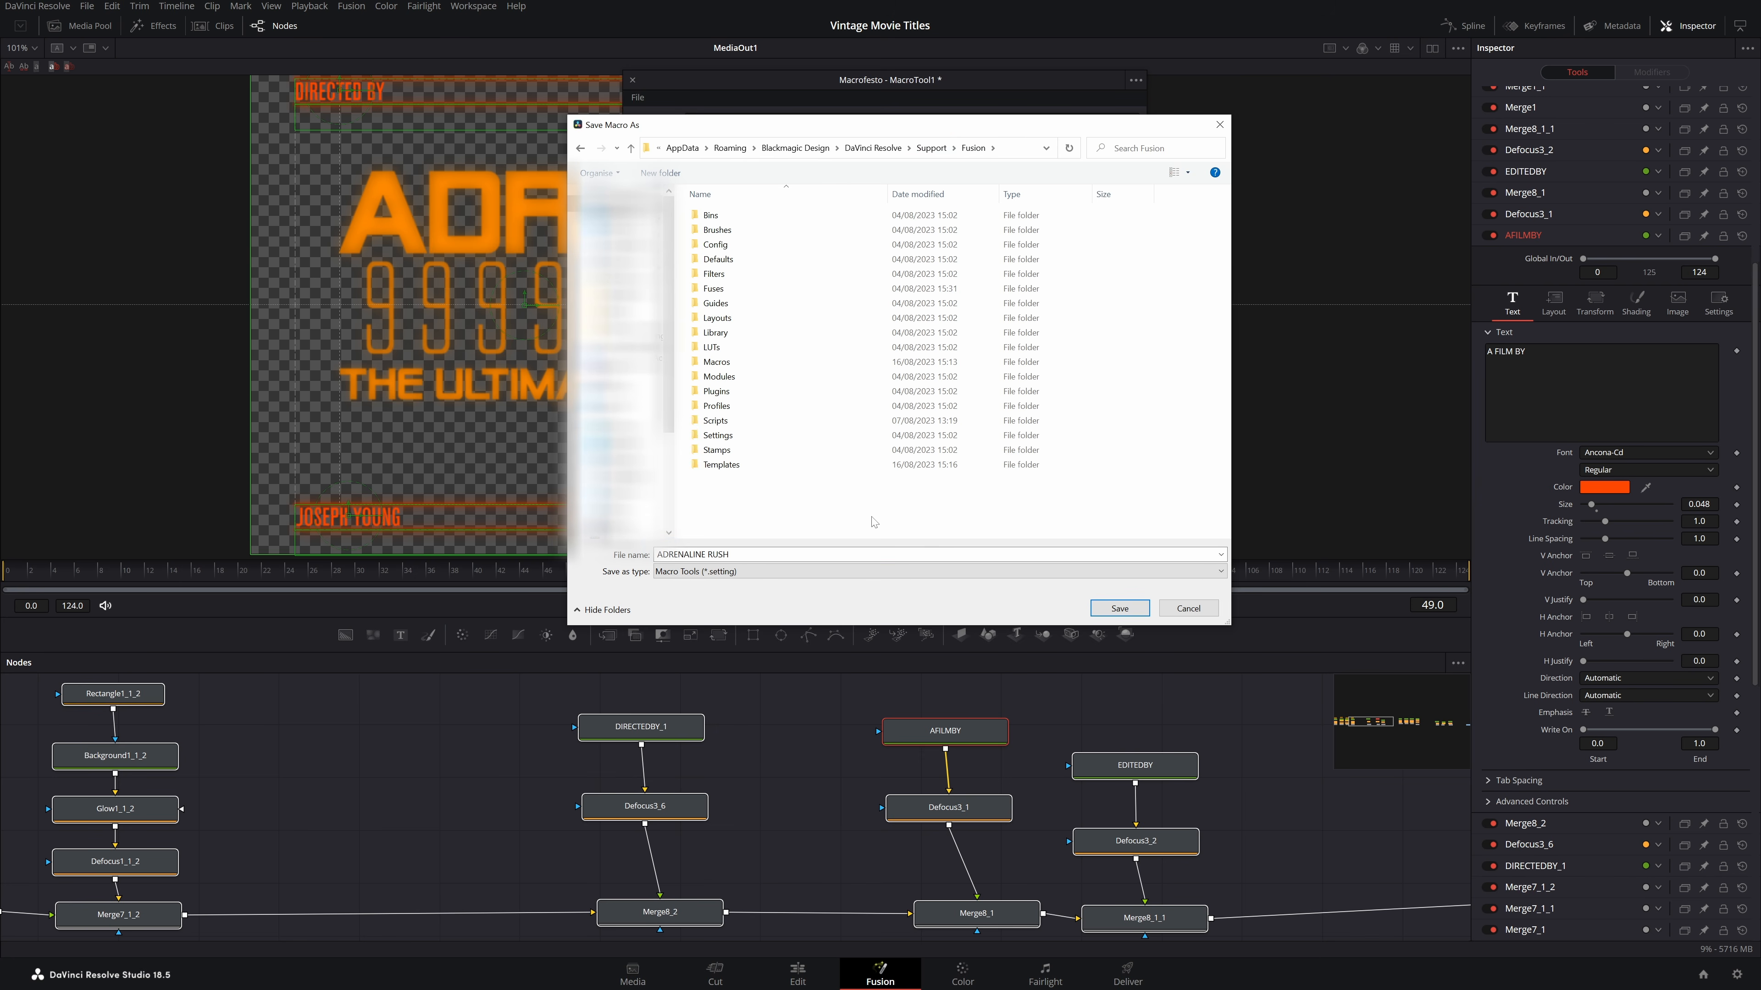
{"action": "double_click", "coordinate": [714, 464]}
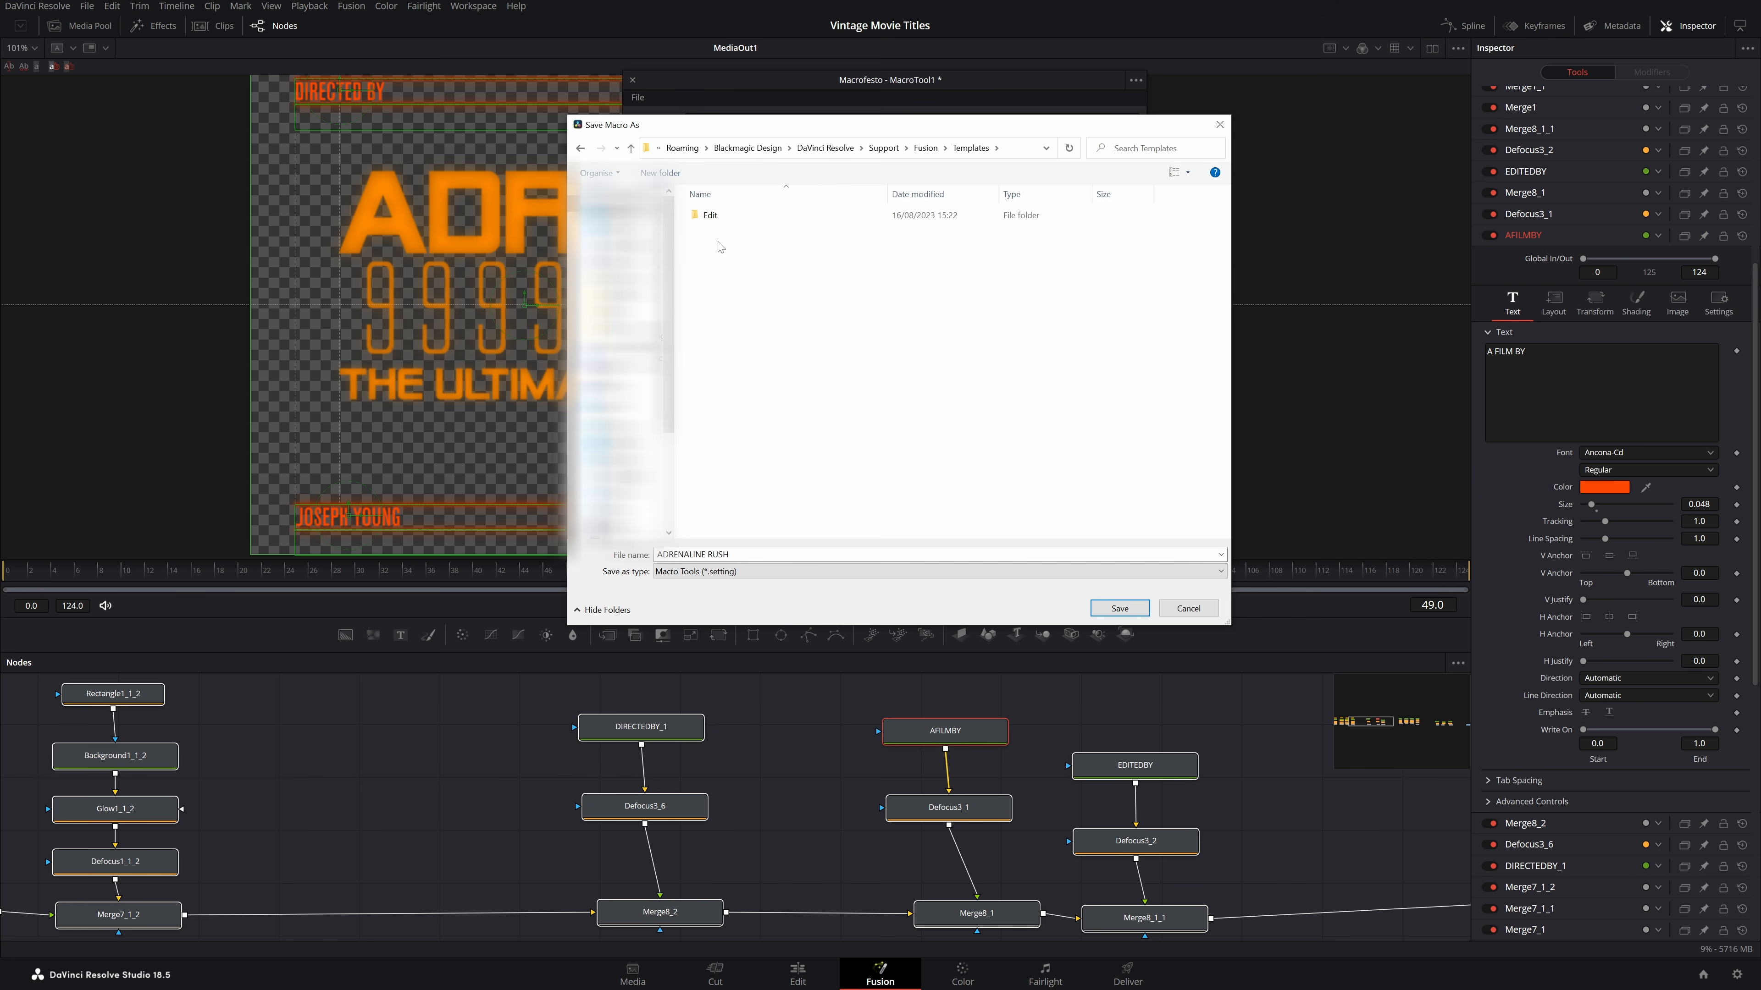
{"action": "double_click", "coordinate": [708, 221]}
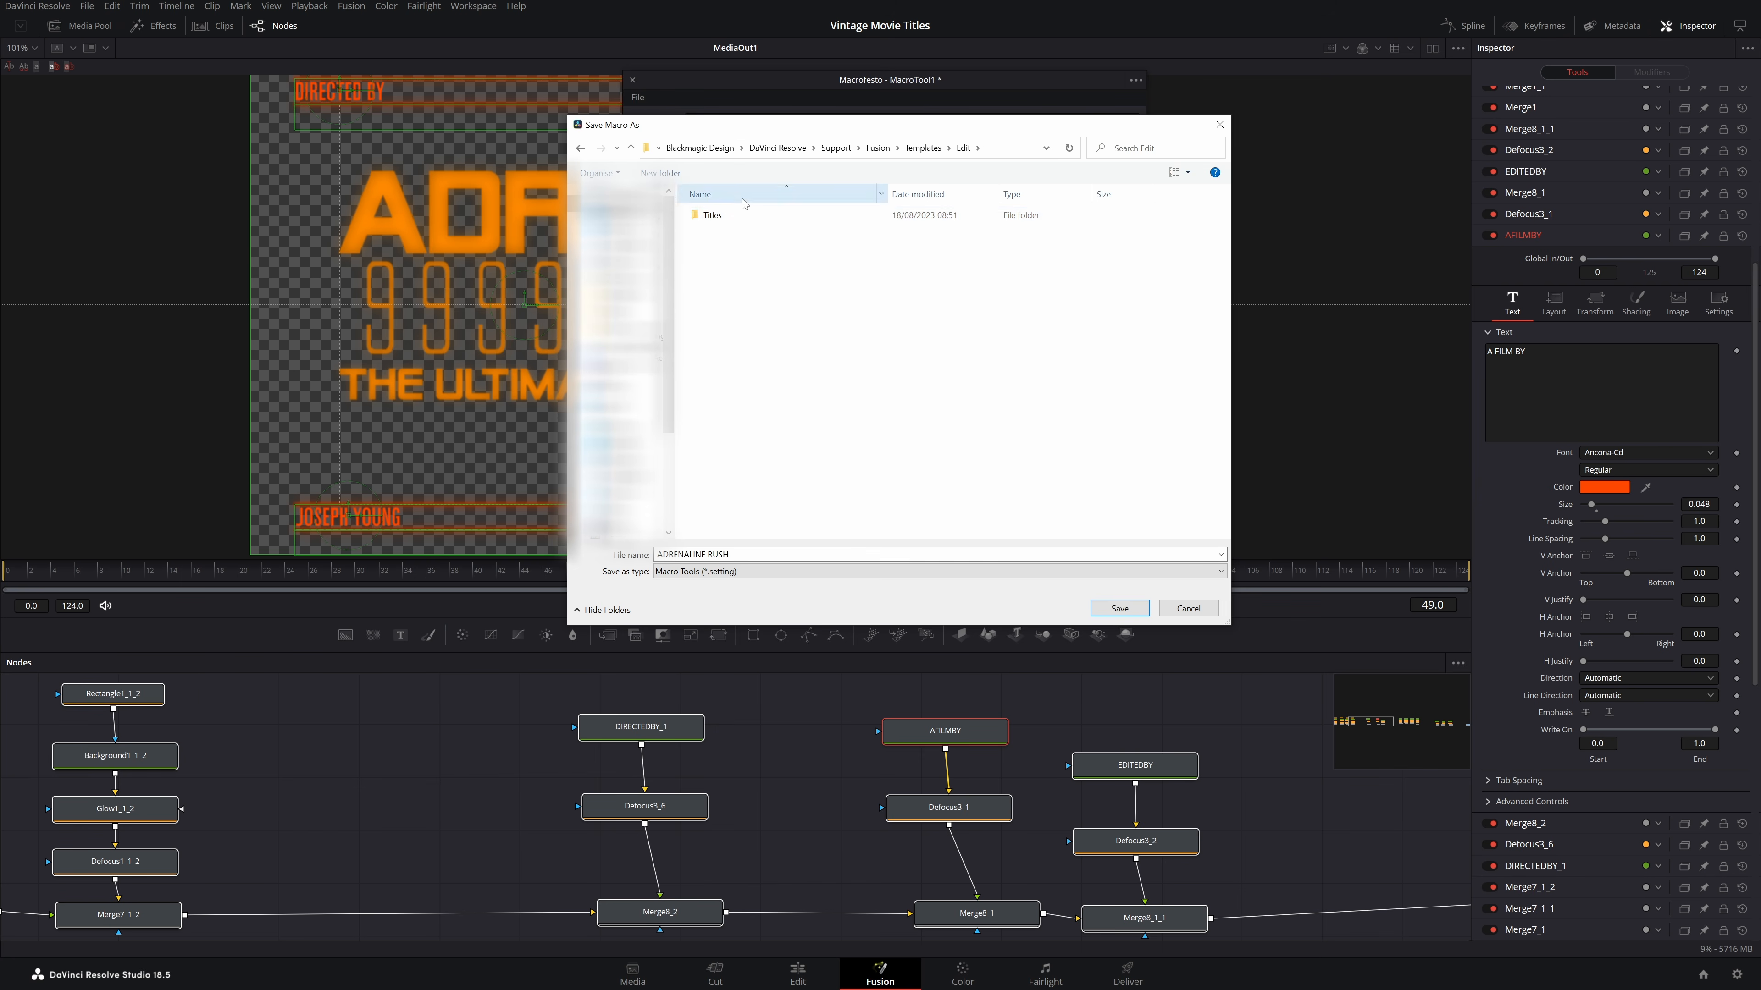
{"action": "double_click", "coordinate": [713, 219]}
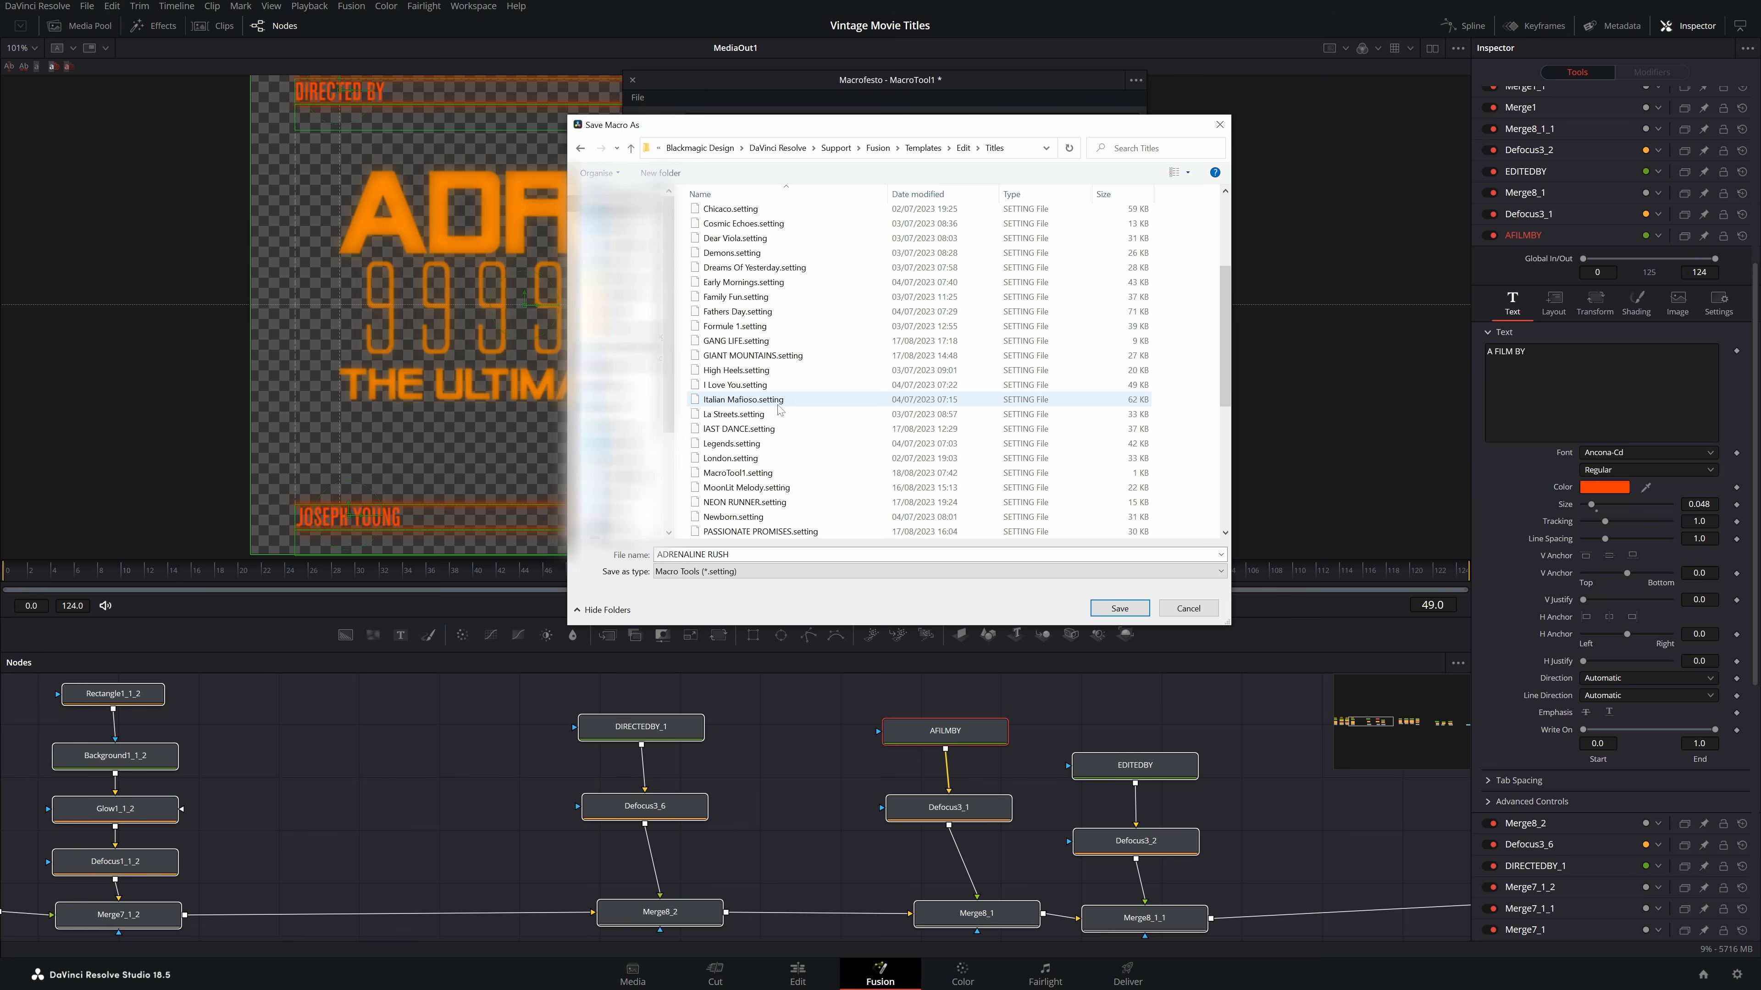
{"action": "scroll", "coordinate": [778, 416], "scroll_direction": "down", "scroll_amount": 2}
{"action": "scroll", "coordinate": [776, 437], "scroll_direction": "up", "scroll_amount": 2}
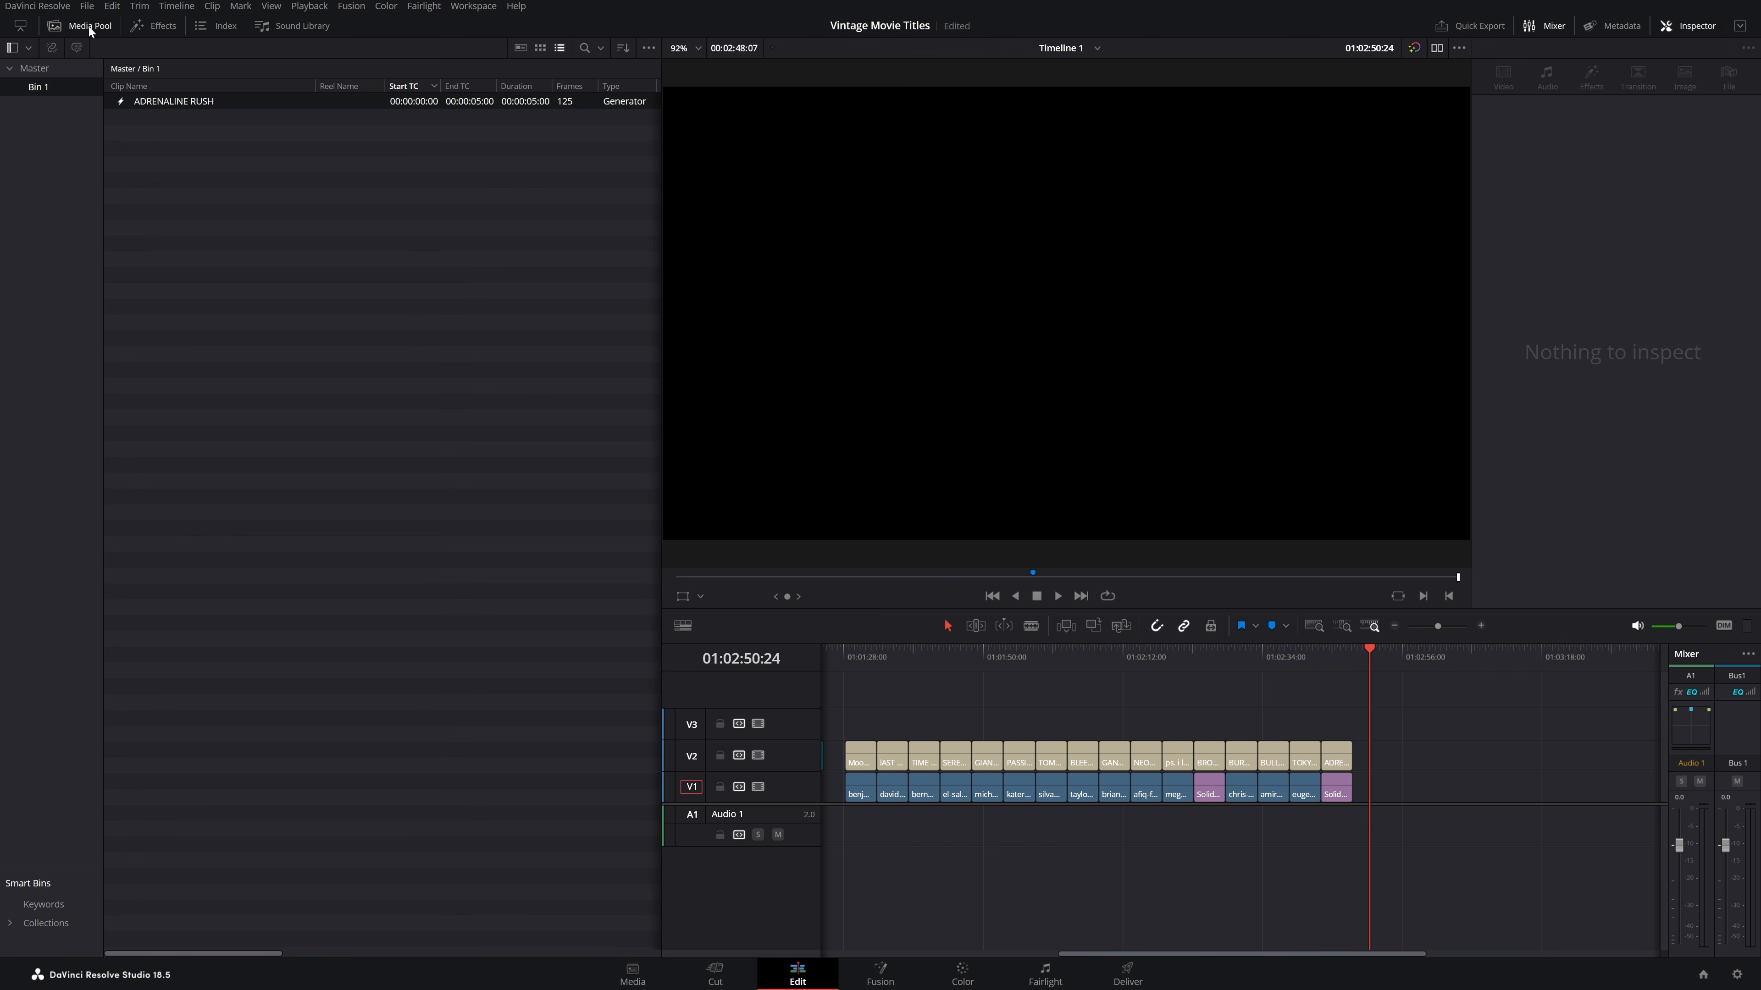
Search the title effects for ADR and place the ADRENALINE RUSH Fusion title on track V2 after the existing clips
{"action": "left_click", "coordinate": [164, 27]}
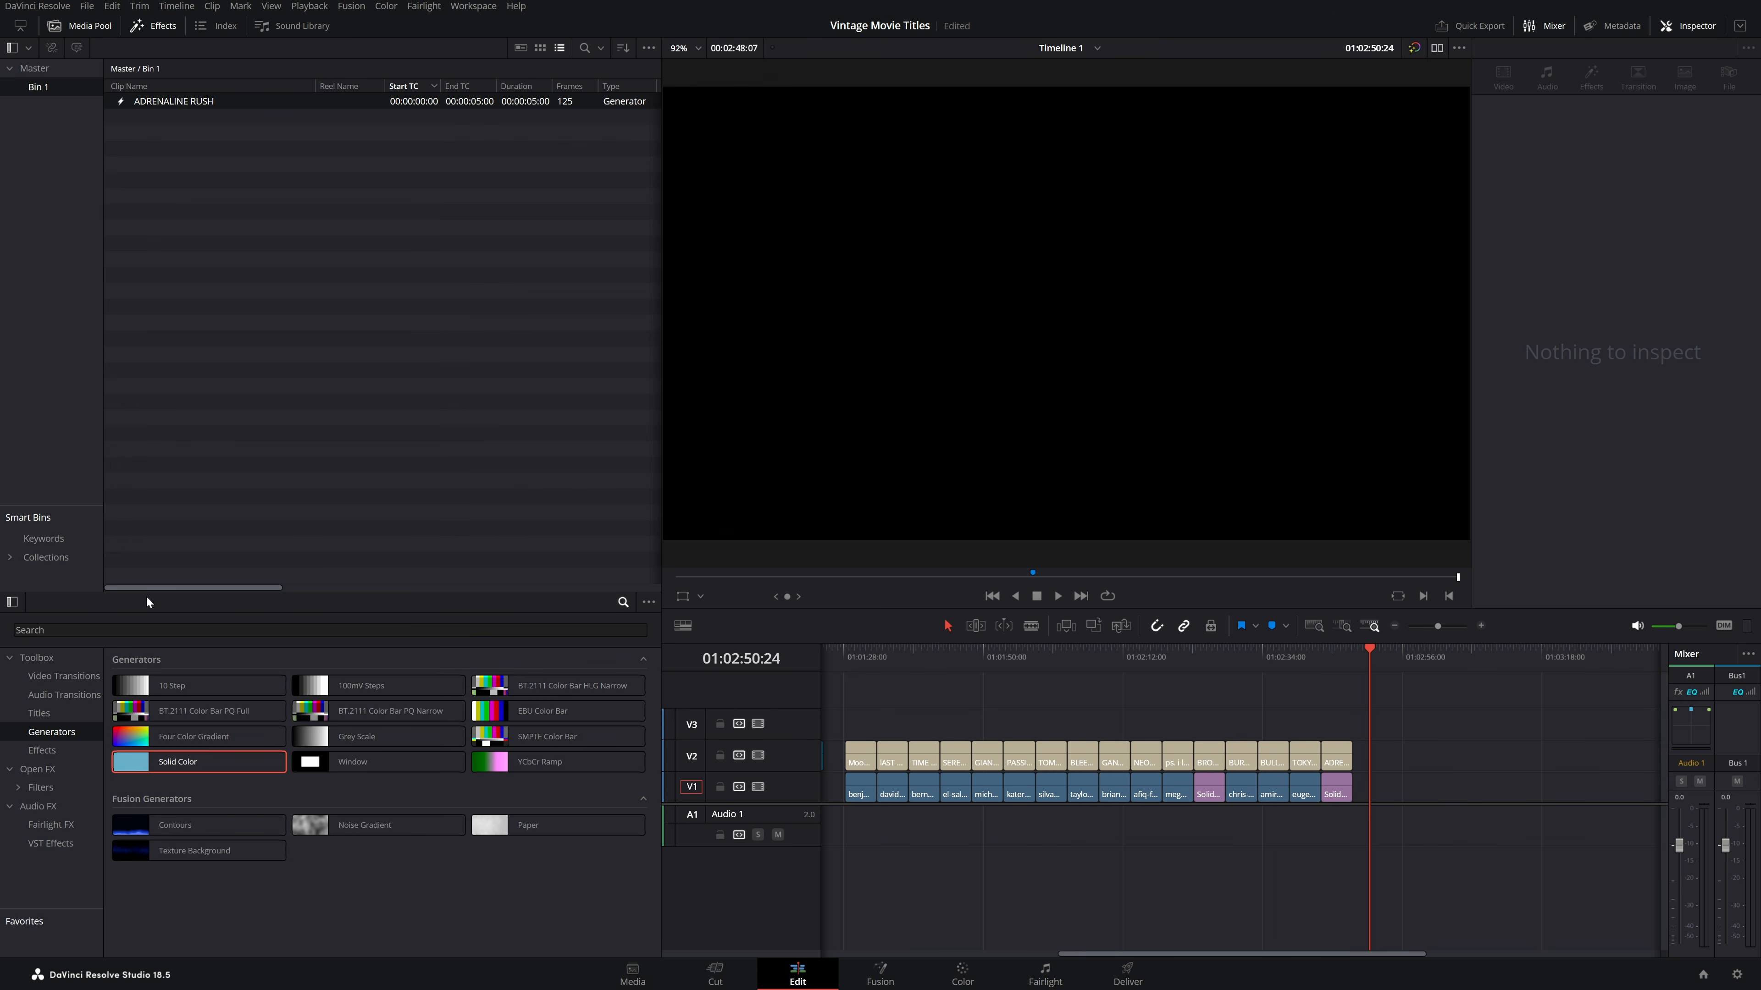
{"action": "left_click", "coordinate": [39, 713]}
{"action": "left_click", "coordinate": [574, 631]}
{"action": "type", "text": "ADR"}
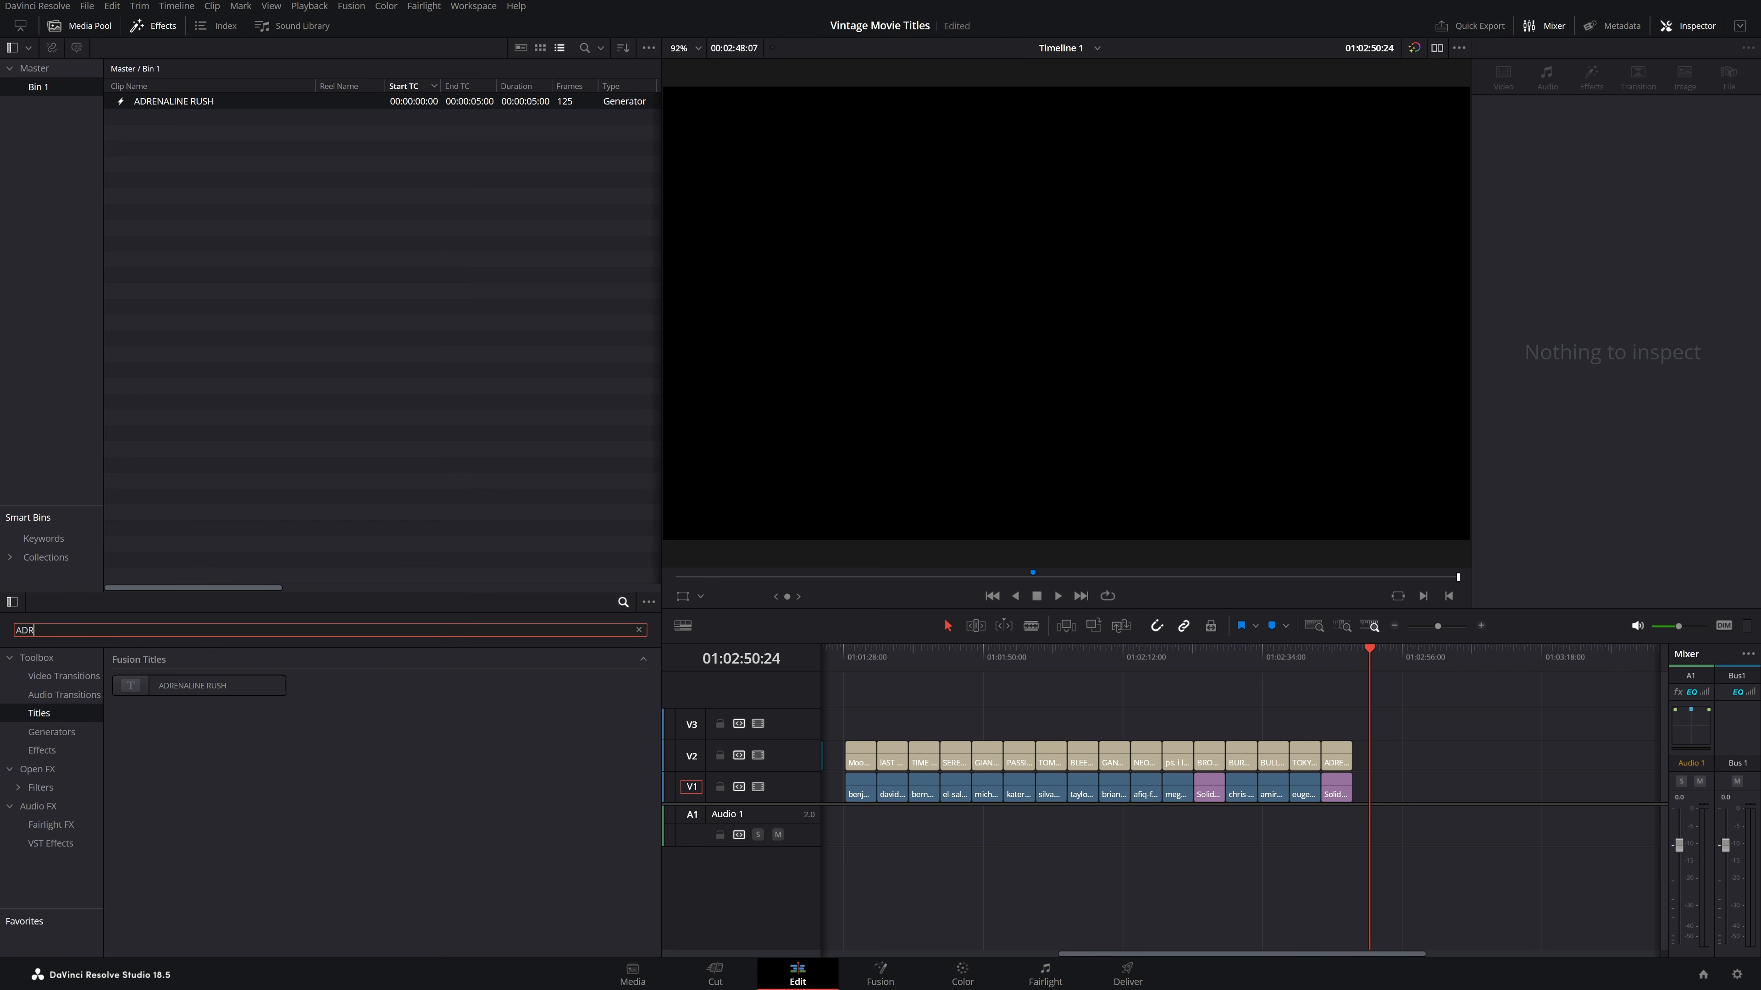
{"action": "left_click_drag", "start_coordinate": [177, 692], "coordinate": [1379, 766]}
{"action": "left_click_drag", "start_coordinate": [1401, 658], "coordinate": [1388, 662]}
{"action": "left_click", "coordinate": [1578, 858]}
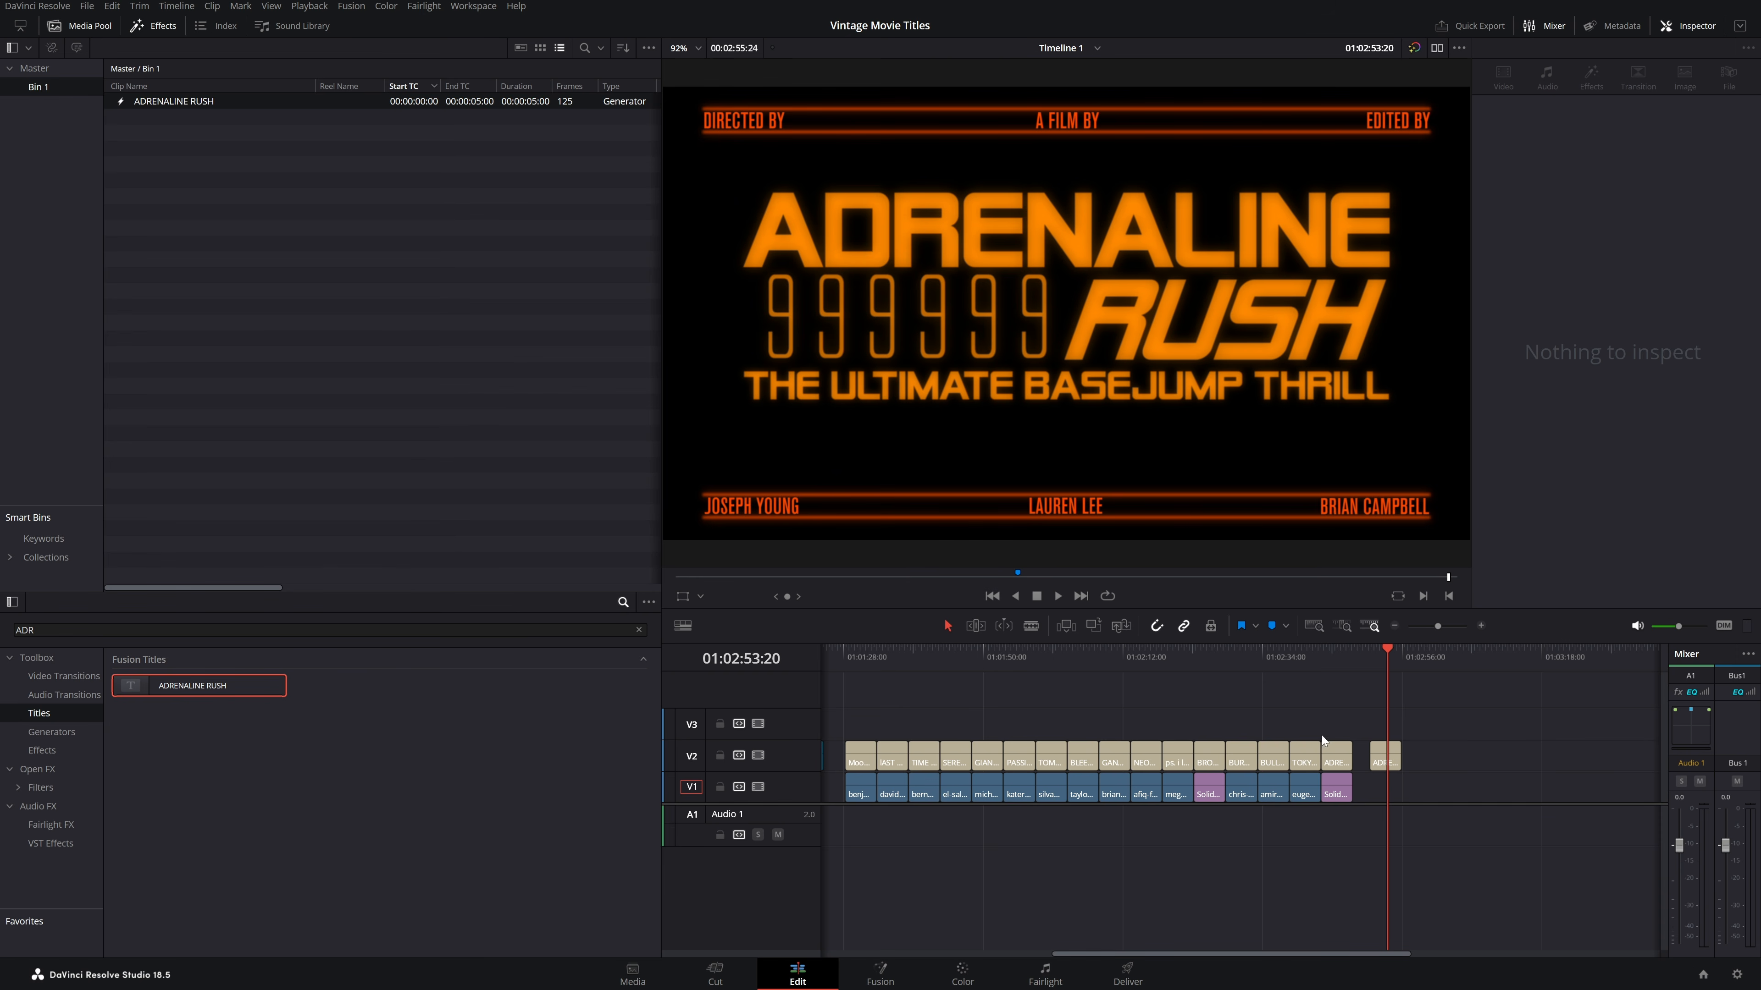
Review the finished movie titles one after another on the timeline, from Moonlit Melody through the new ADRENALINE RUSH clip
{"action": "scroll", "coordinate": [1217, 747], "scroll_direction": "left", "scroll_amount": 3}
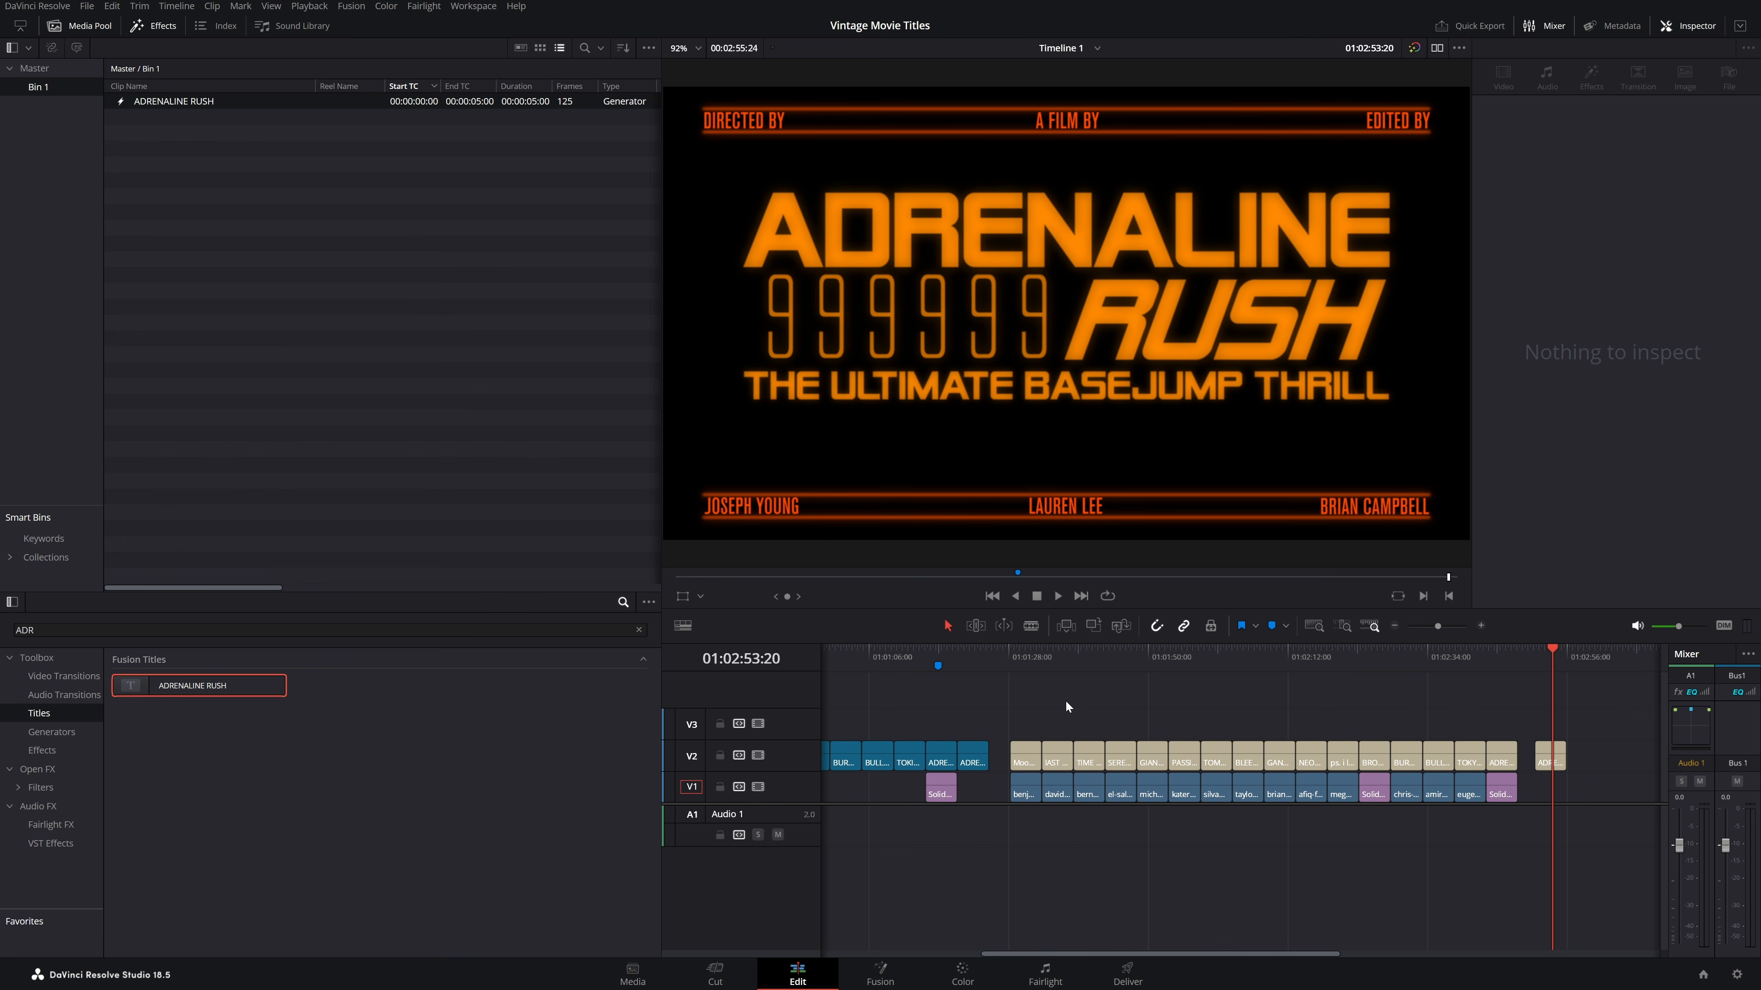
{"action": "left_click", "coordinate": [1026, 665]}
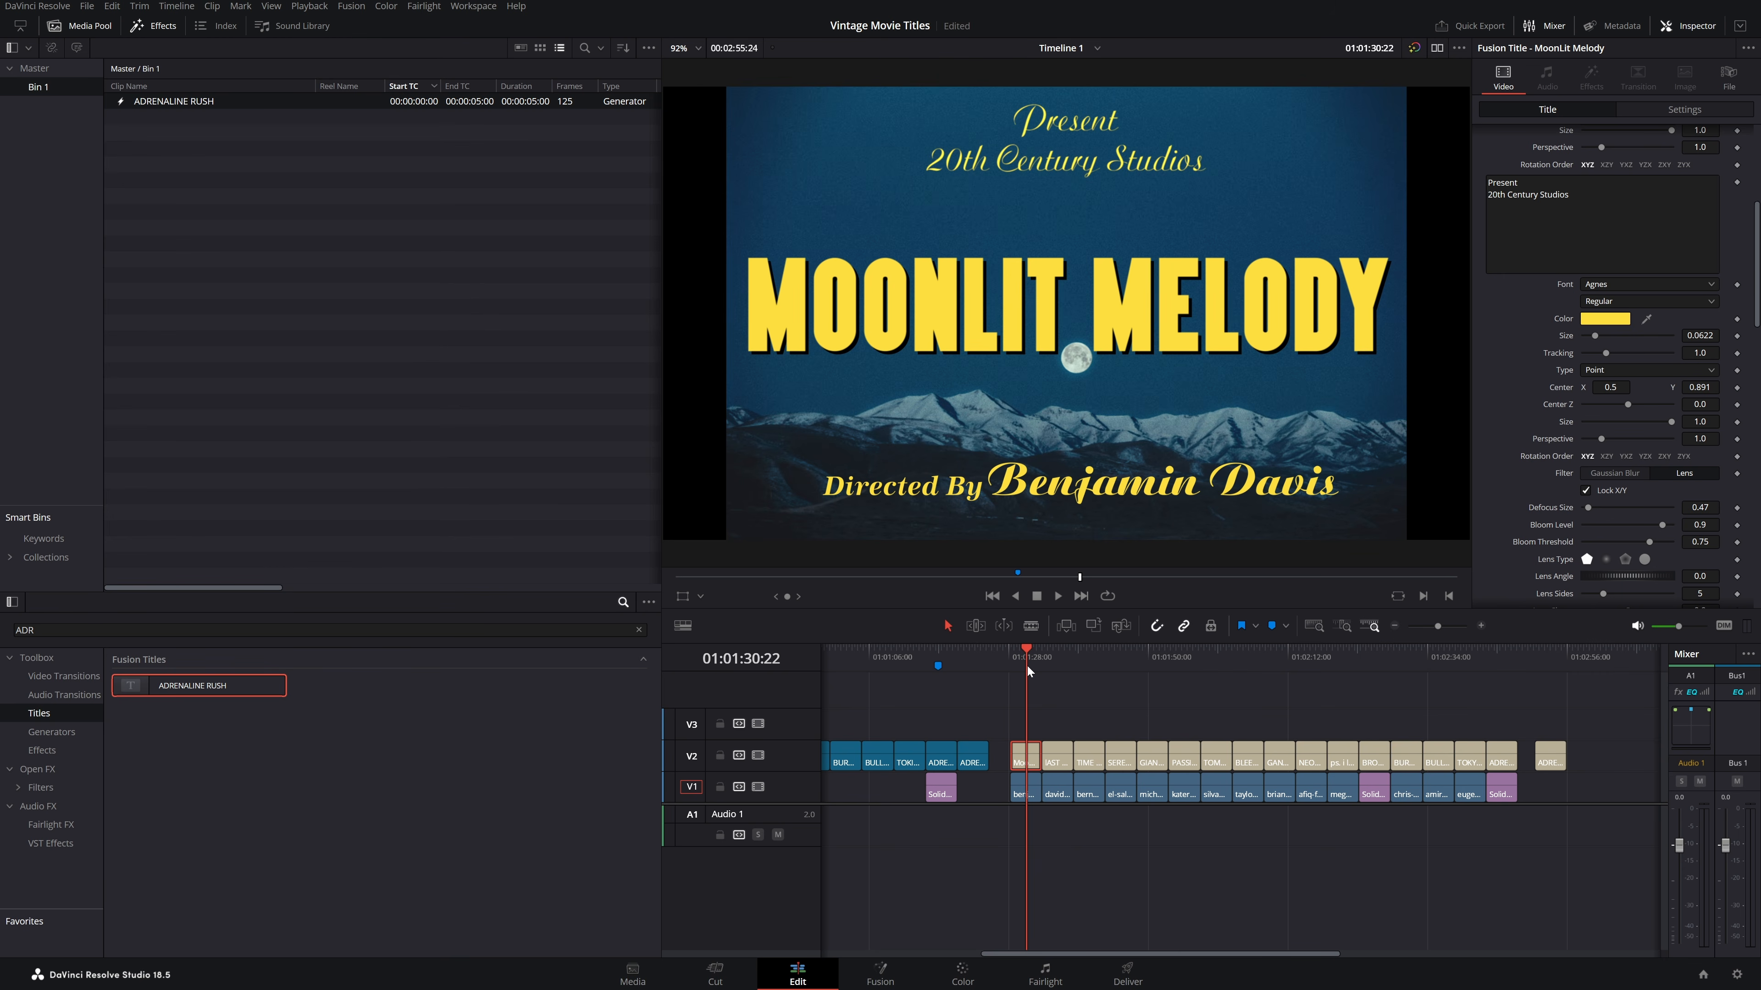
{"action": "key", "text": "Down"}
{"action": "key", "text": "Down"}
{"action": "key", "text": "Down"}
{"action": "key", "text": "Down"}
{"action": "key", "text": "Down"}
{"action": "key", "text": "Down"}
{"action": "key", "text": "Down"}
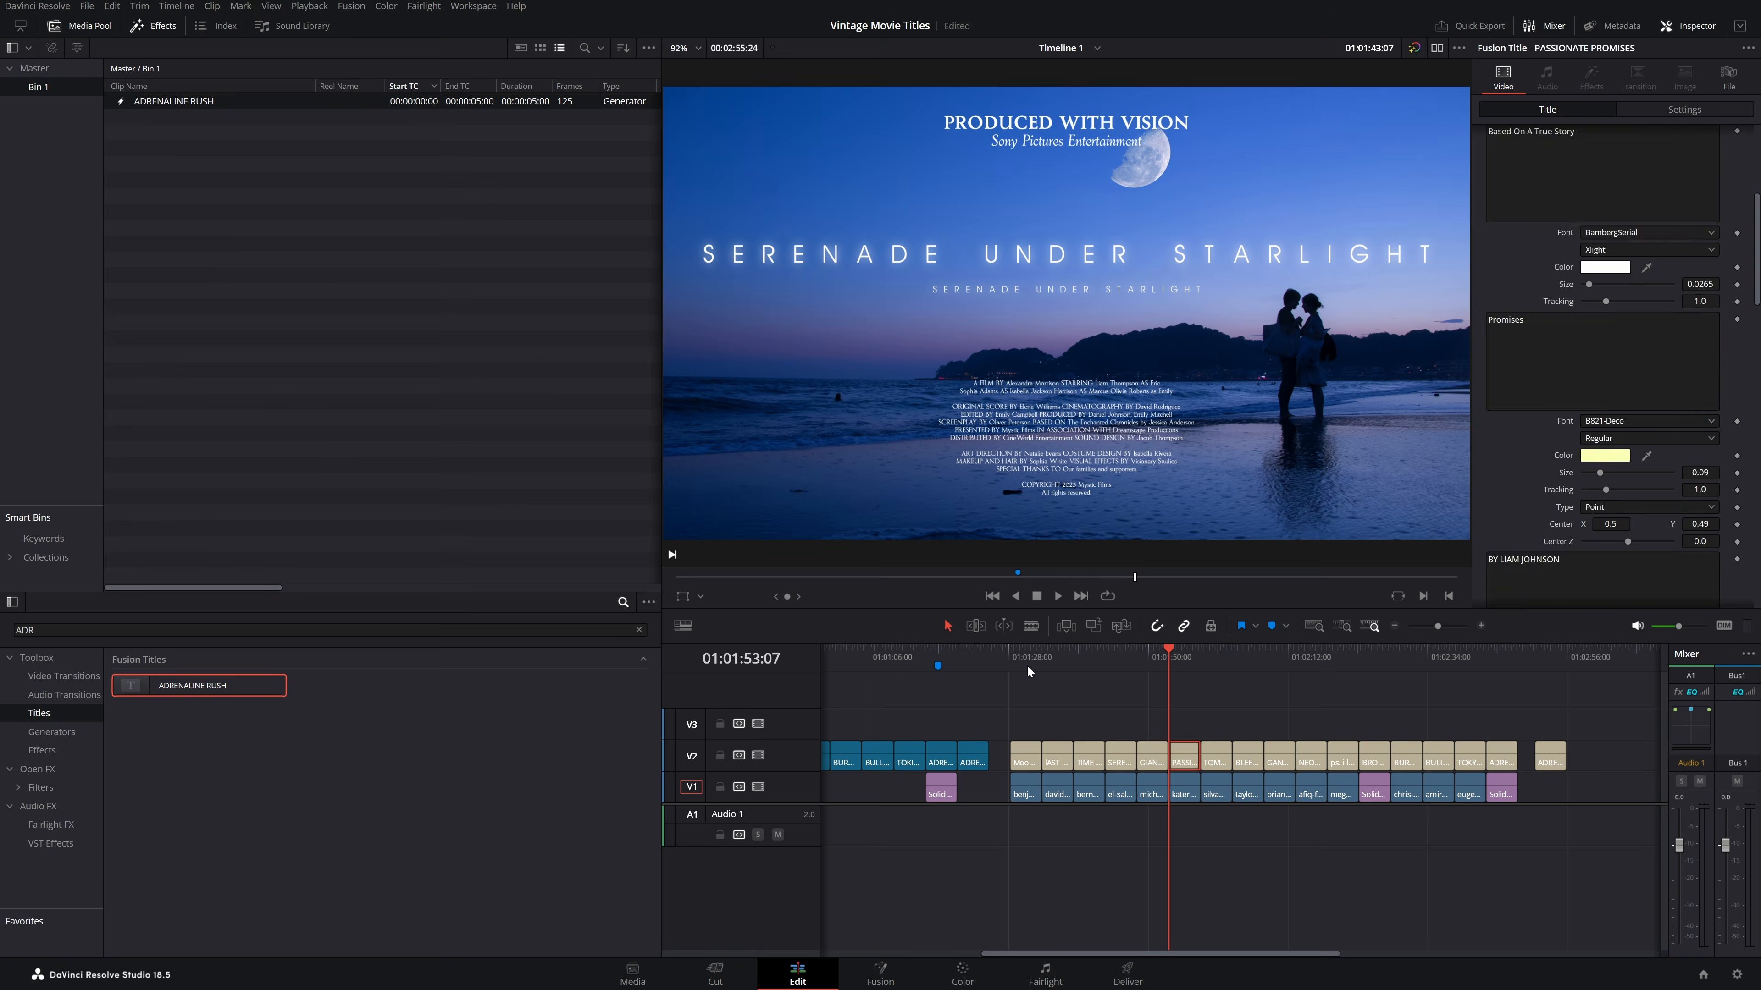
{"action": "key", "text": "Down"}
{"action": "key", "text": "Down"}
{"action": "key", "text": "Down"}
{"action": "key", "text": "Down"}
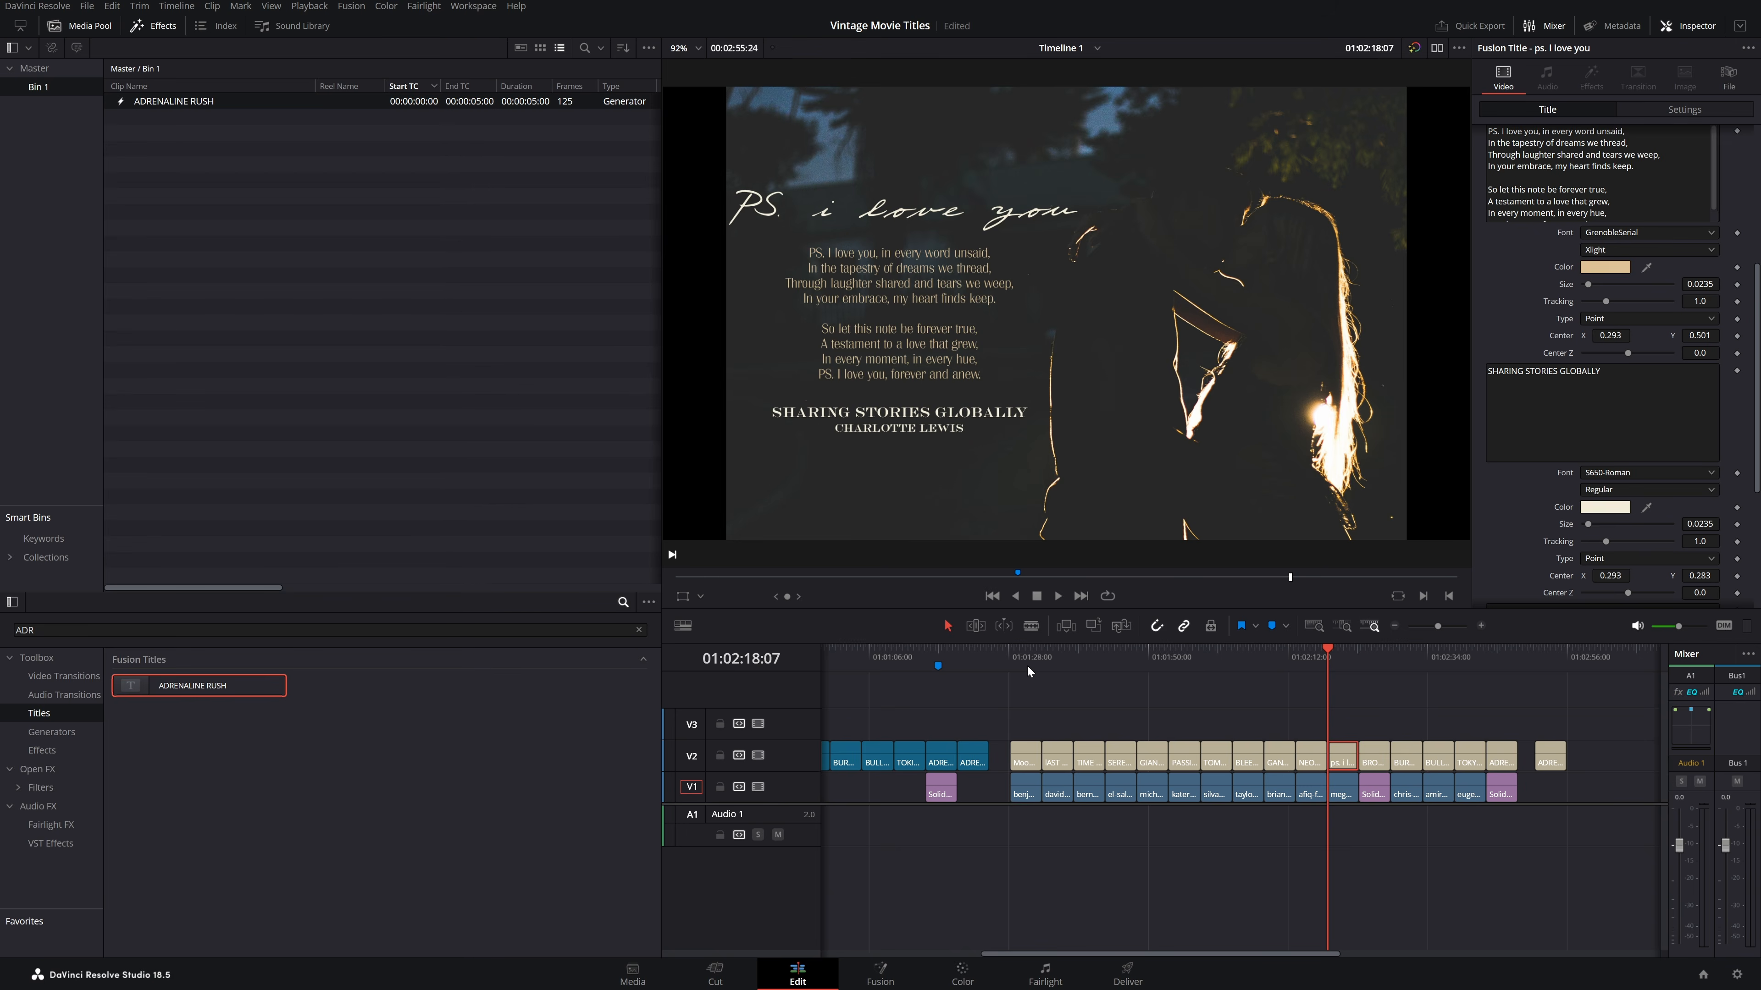
{"action": "key", "text": "Down"}
{"action": "key", "text": "Down"}
{"action": "key", "text": "Down"}
{"action": "key", "text": "Down"}
{"action": "key", "text": "Down"}
{"action": "key", "text": "Down"}
{"action": "key", "text": "Down"}
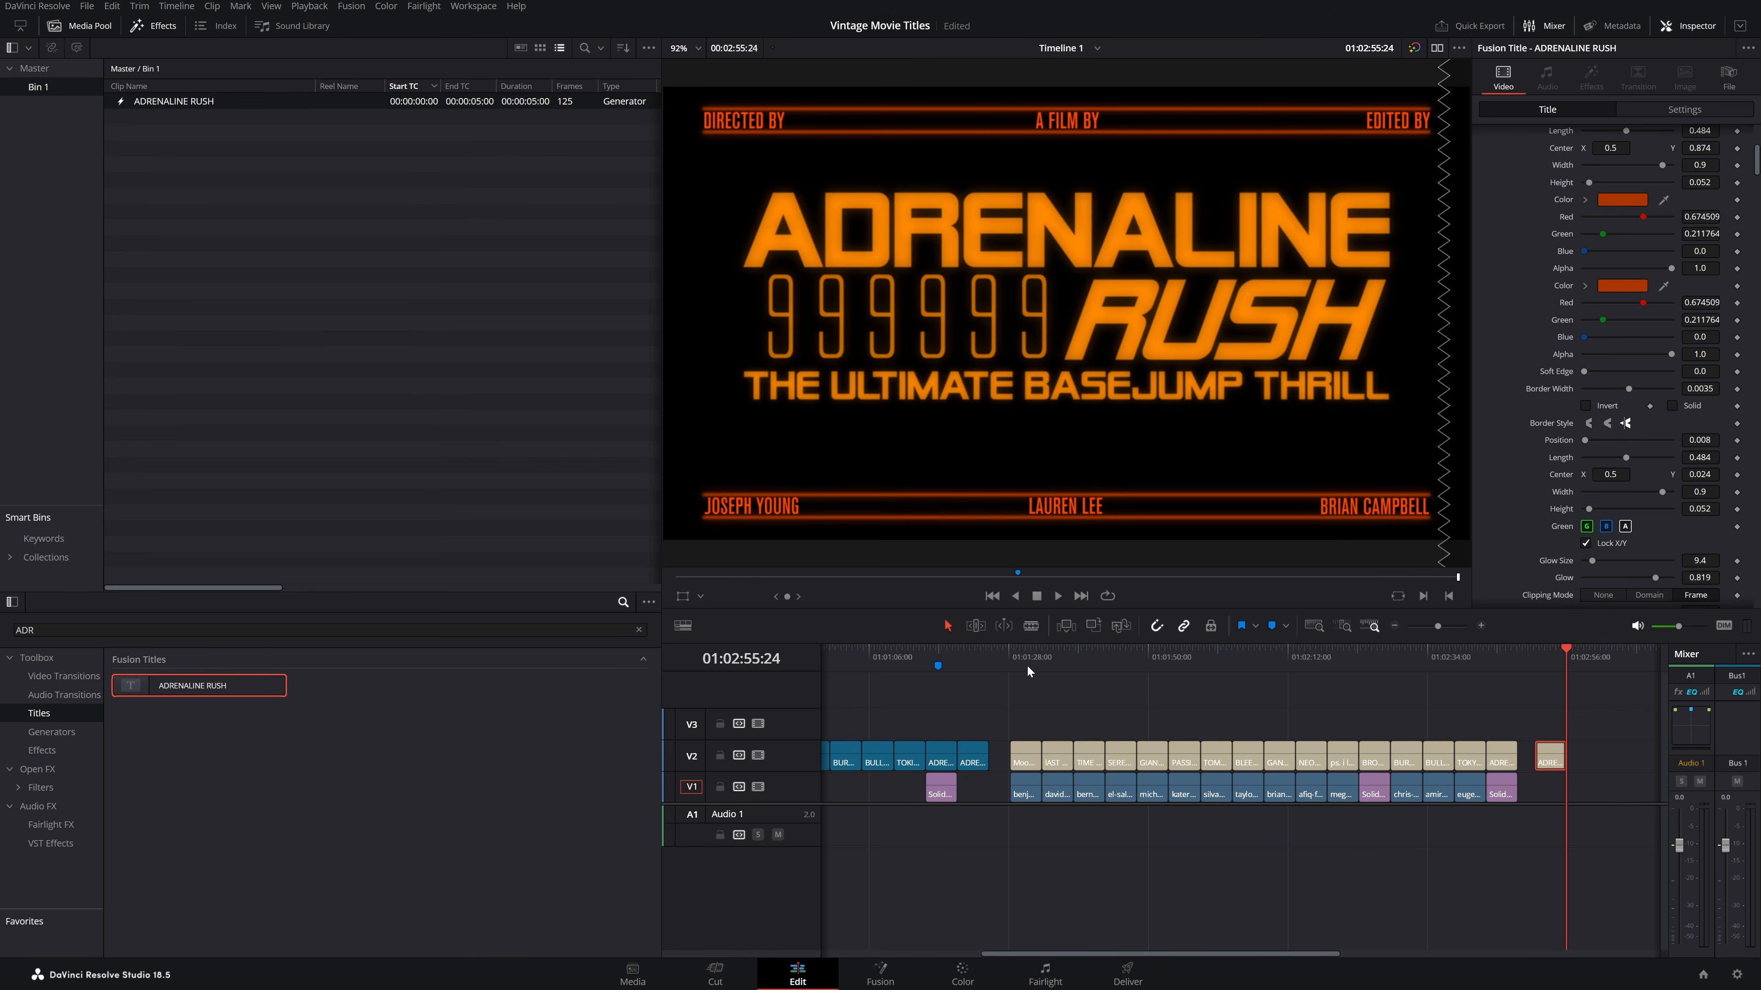